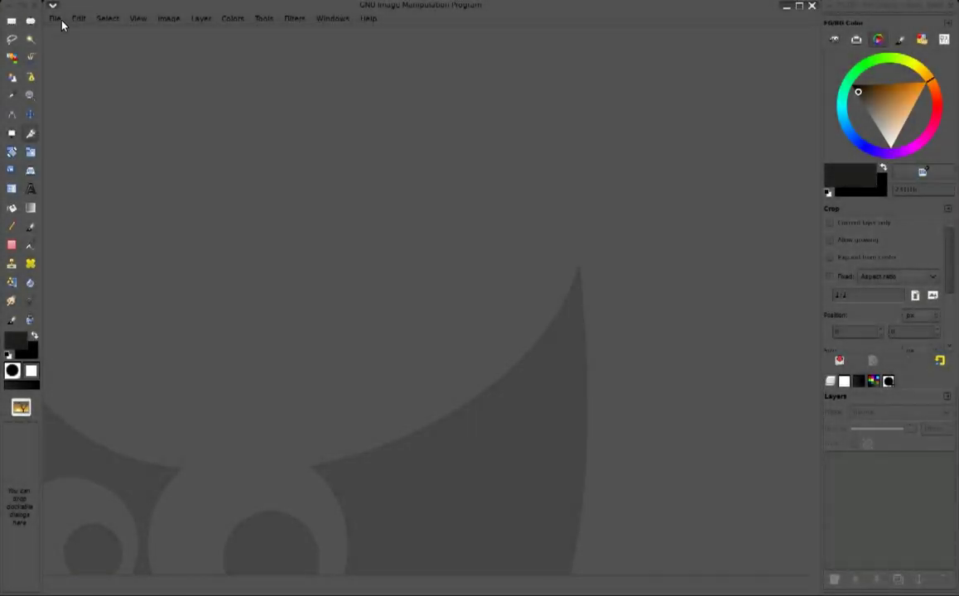
Create a new 2350 × 1000 px image from the Panavision 2.35 : 1 template
{"action": "left_click", "coordinate": [58, 19]}
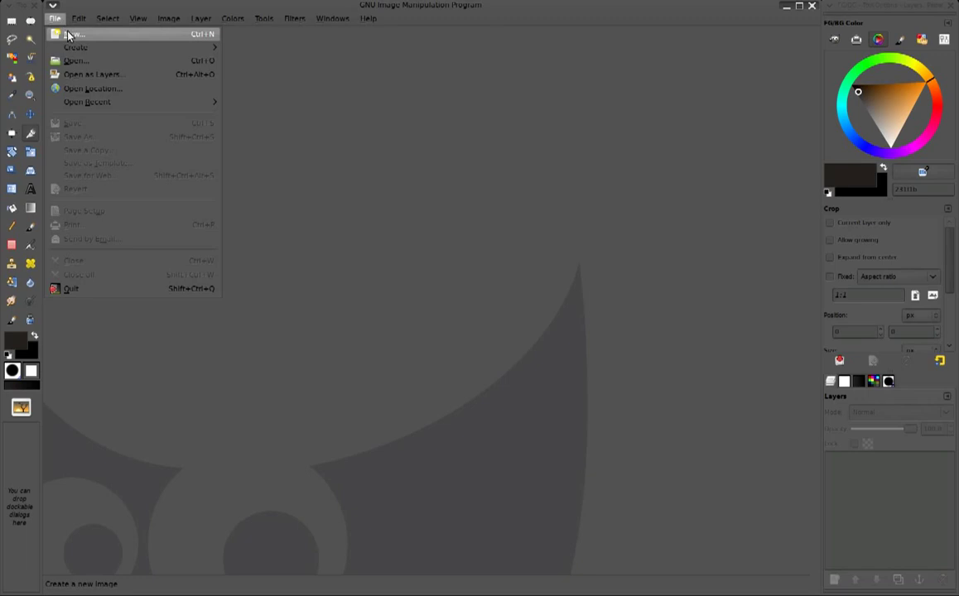
{"action": "left_click", "coordinate": [72, 33]}
{"action": "left_click", "coordinate": [546, 186]}
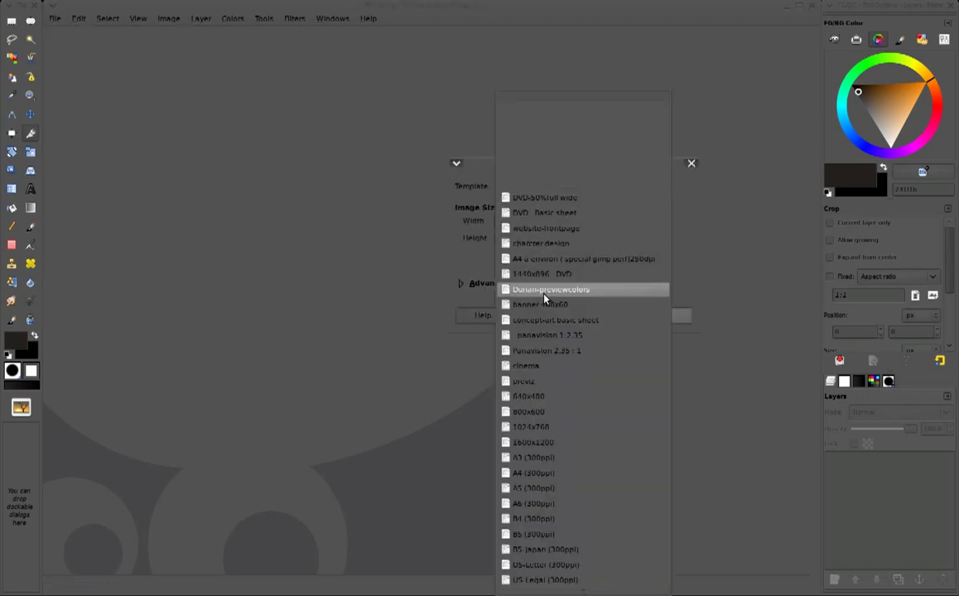
{"action": "left_click", "coordinate": [581, 351]}
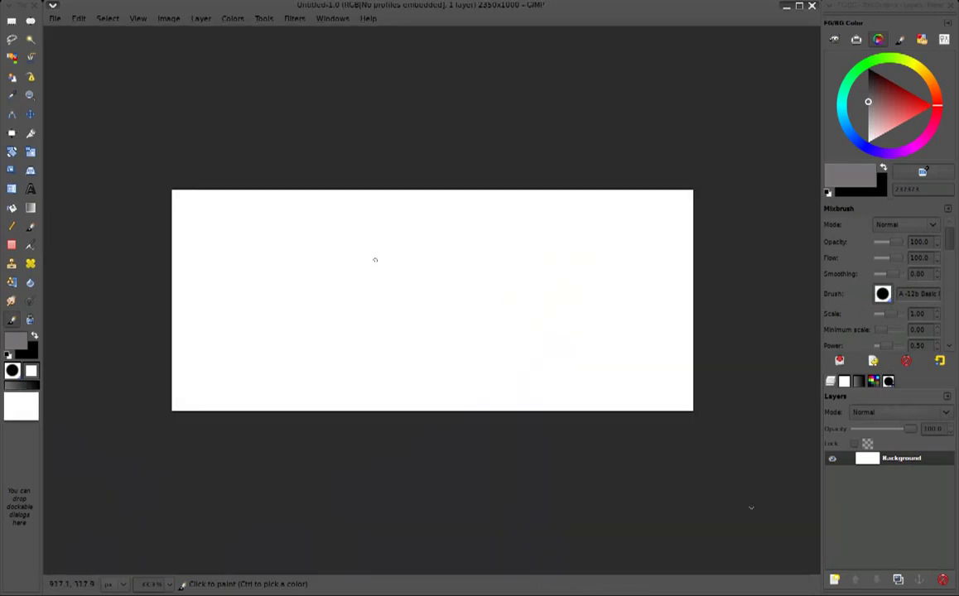
Zoom the view so the whole canvas fits the window
{"action": "key", "text": "shift+ctrl+j"}
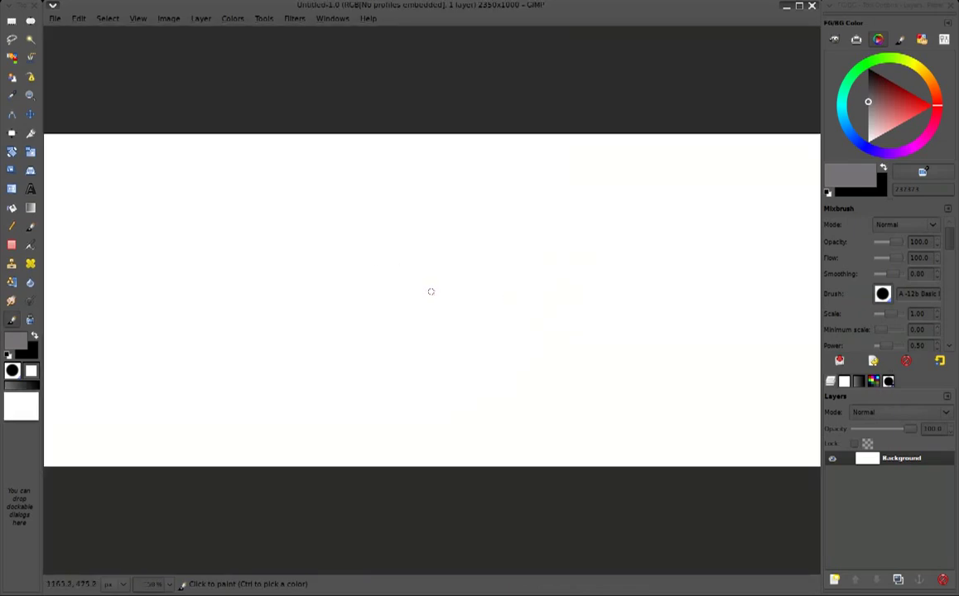
{"action": "key", "text": "minus"}
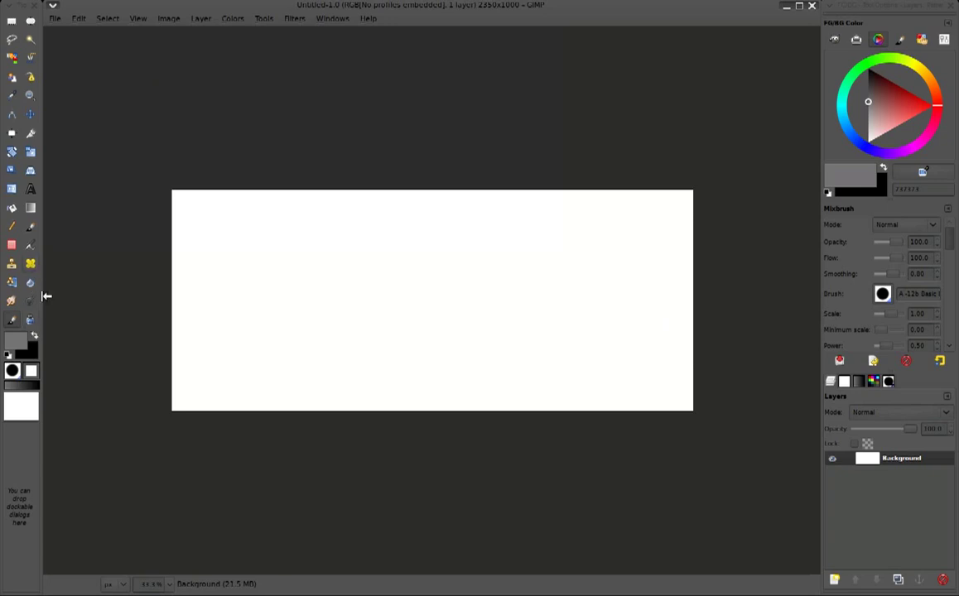
{"action": "key", "text": "plus"}
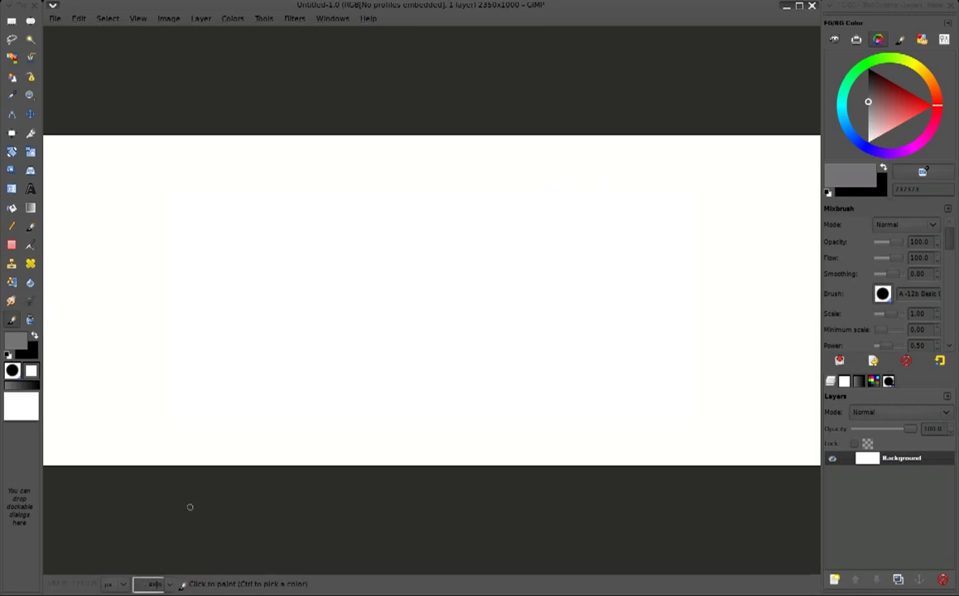
{"action": "key", "text": "Return"}
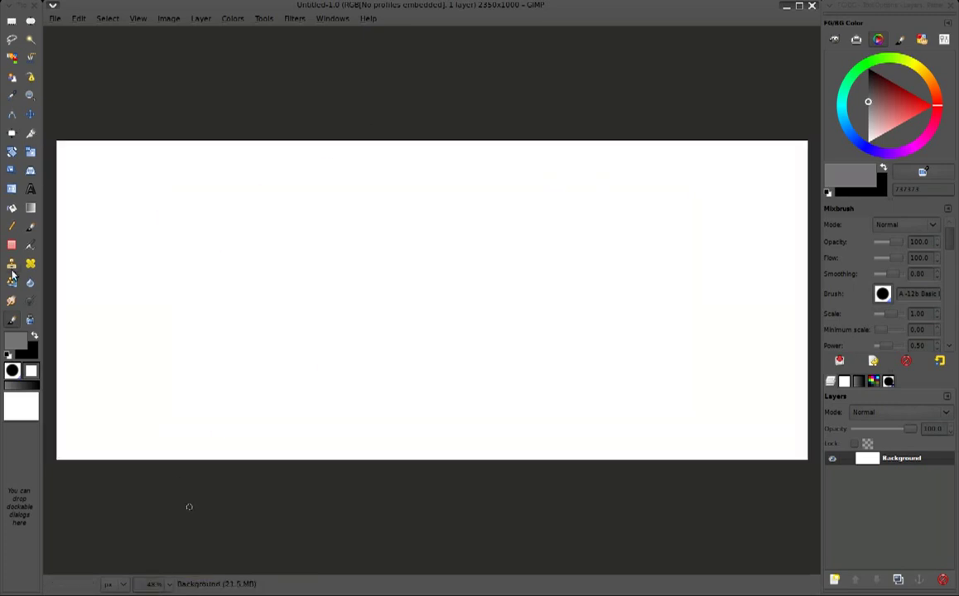
Make the Paintbrush the active tool, with a hard brush at scale 2.00
{"action": "left_click", "coordinate": [31, 244]}
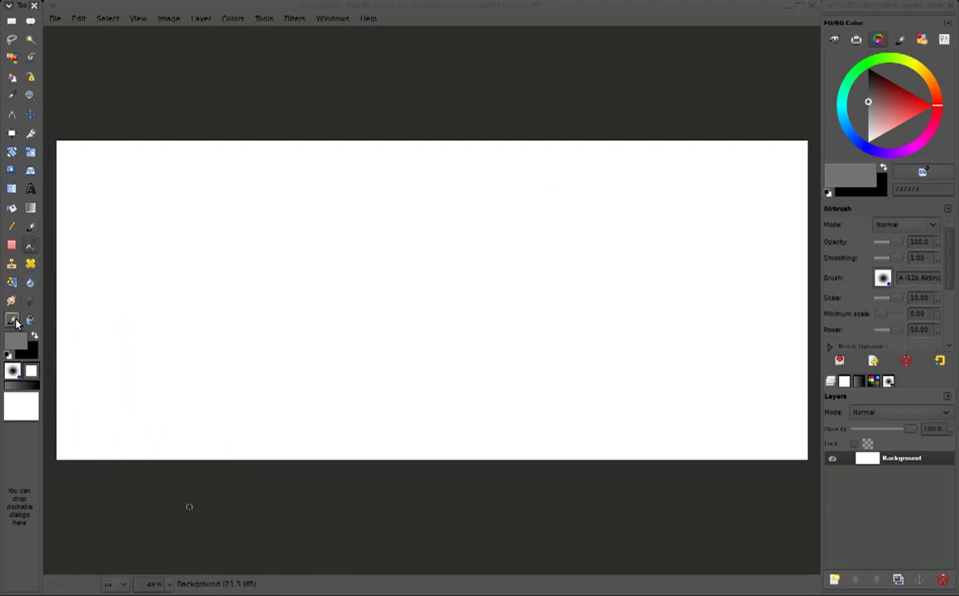
{"action": "left_click", "coordinate": [30, 227]}
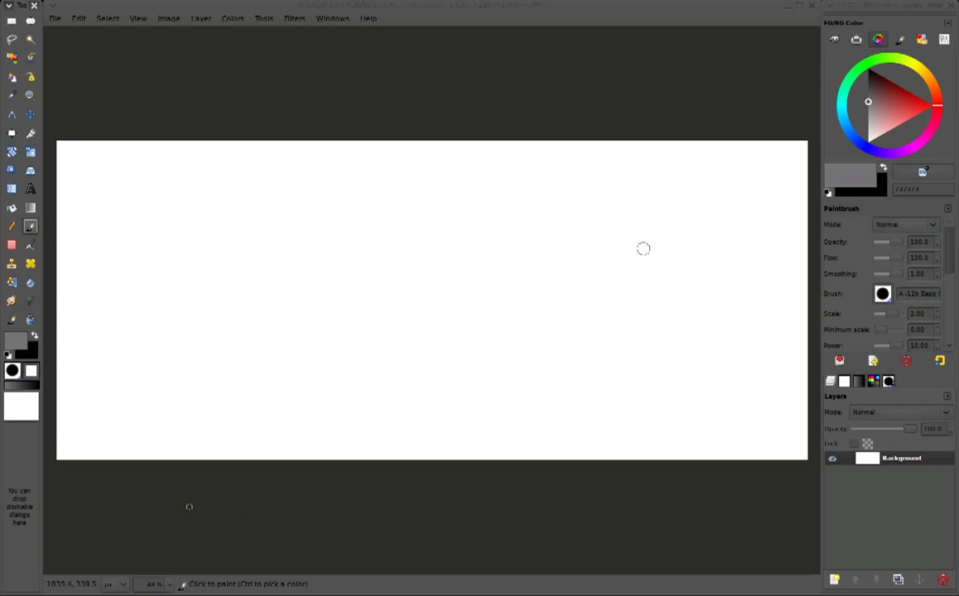
{"action": "scroll", "coordinate": [558, 272], "scroll_direction": "up", "scroll_amount": 2}
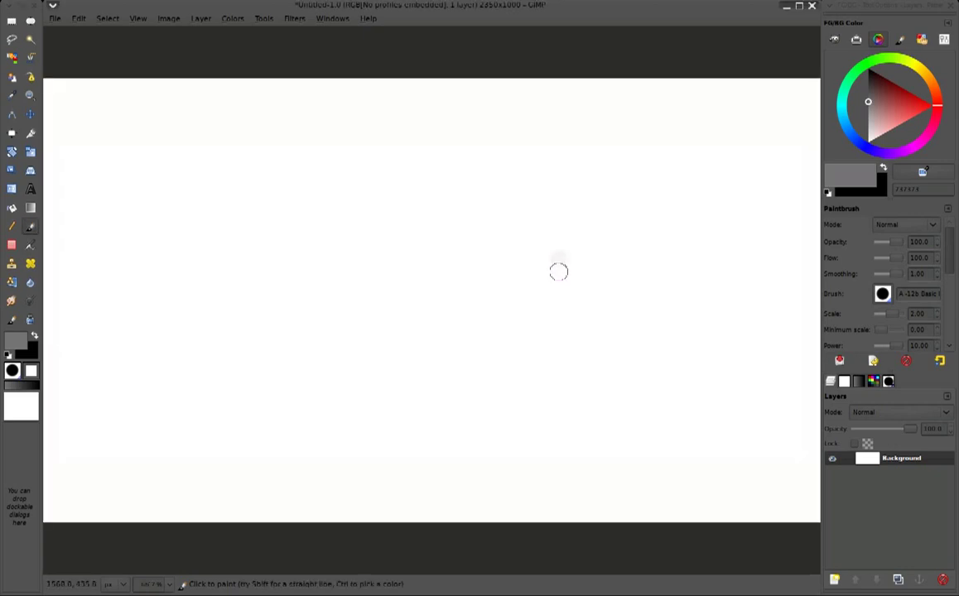
{"action": "scroll", "coordinate": [558, 272], "scroll_direction": "down", "scroll_amount": 2}
{"action": "scroll", "coordinate": [557, 271], "scroll_direction": "up", "scroll_amount": 1}
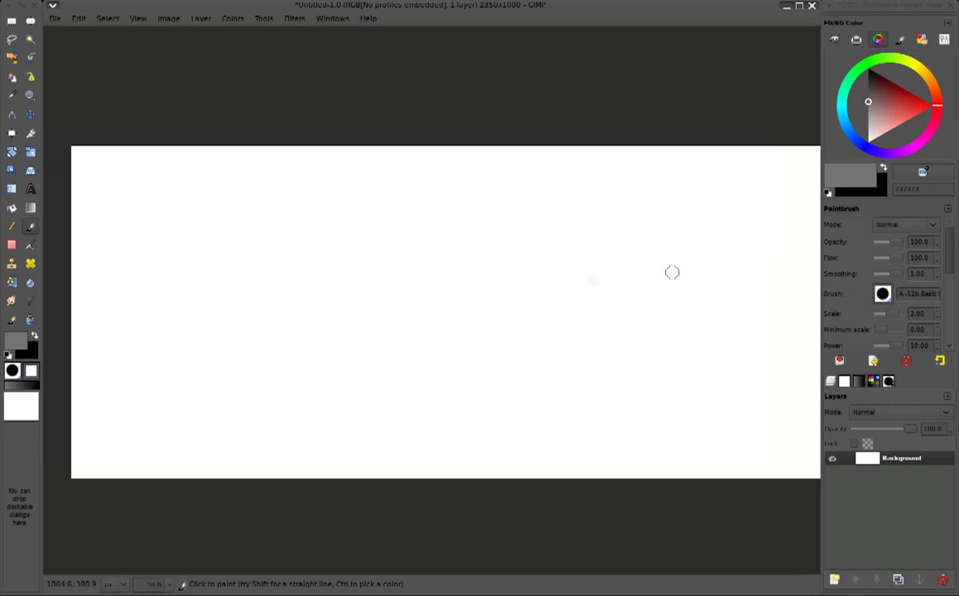
{"action": "scroll", "coordinate": [547, 265], "scroll_direction": "right", "scroll_amount": 2}
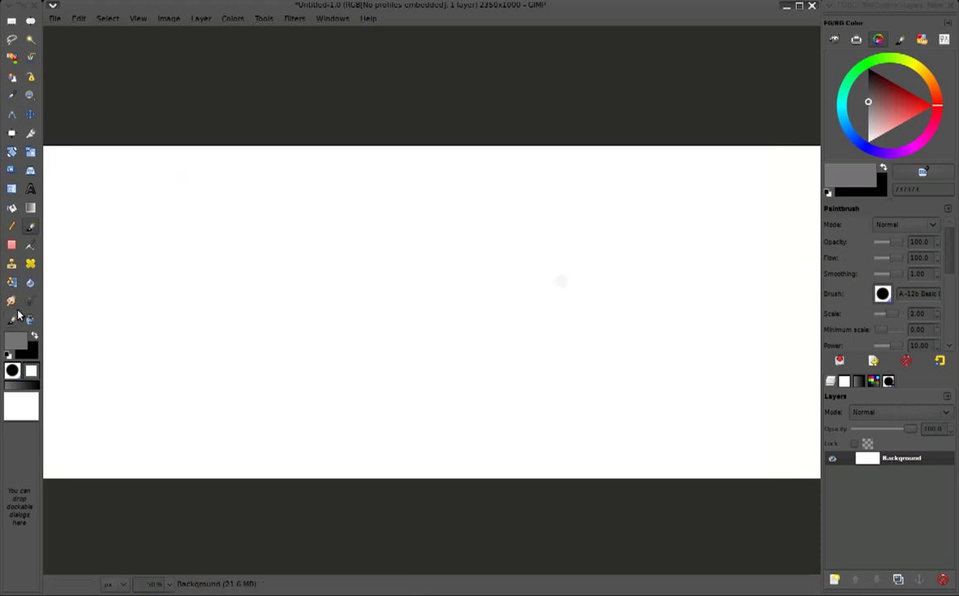
Detach the Brushes tab into a floating window beside the canvas
{"action": "left_click", "coordinate": [888, 381]}
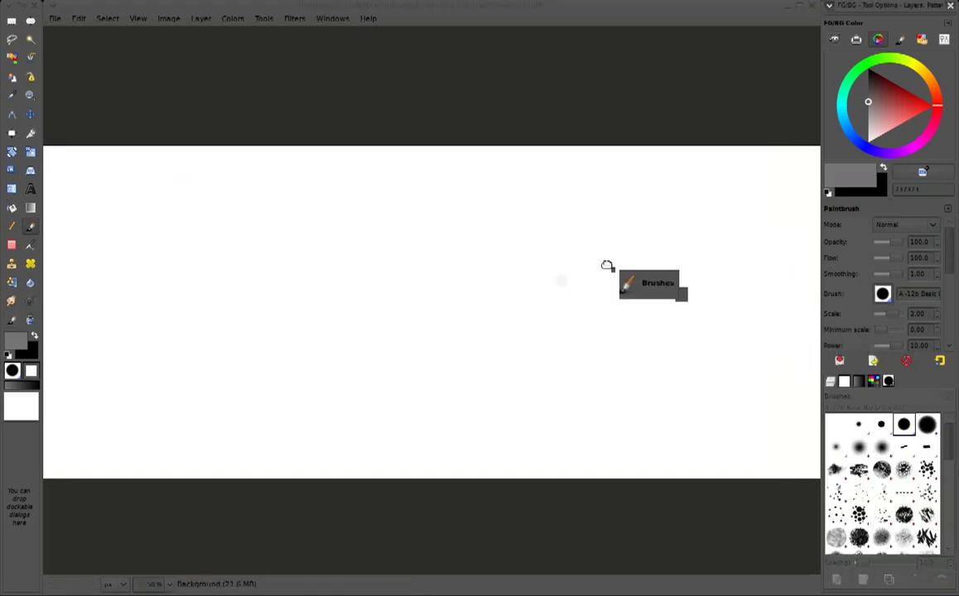
{"action": "left_click_drag", "start_coordinate": [888, 381], "coordinate": [84, 80]}
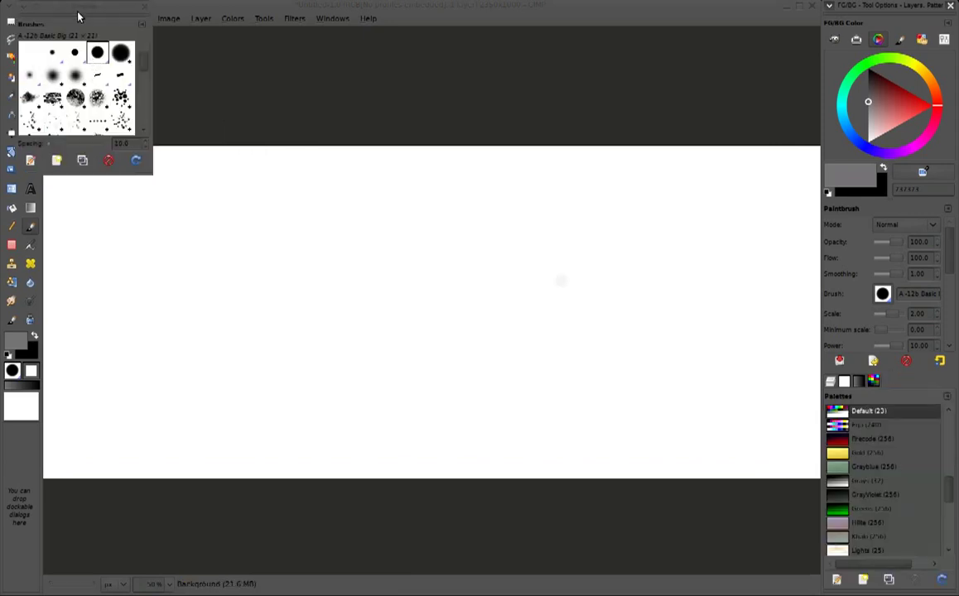
{"action": "left_click_drag", "start_coordinate": [78, 17], "coordinate": [642, 330]}
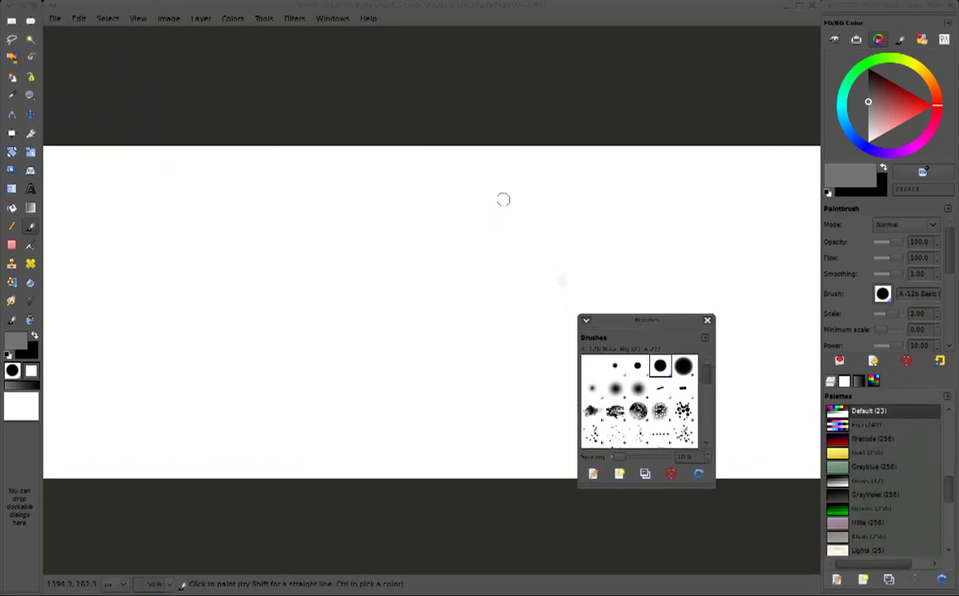
Browse the brush list and reposition the floating Brushes window at the left
{"action": "scroll", "coordinate": [507, 149], "scroll_direction": "down", "scroll_amount": 2}
{"action": "scroll", "coordinate": [508, 166], "scroll_direction": "up", "scroll_amount": 1}
{"action": "scroll", "coordinate": [510, 149], "scroll_direction": "down", "scroll_amount": 2}
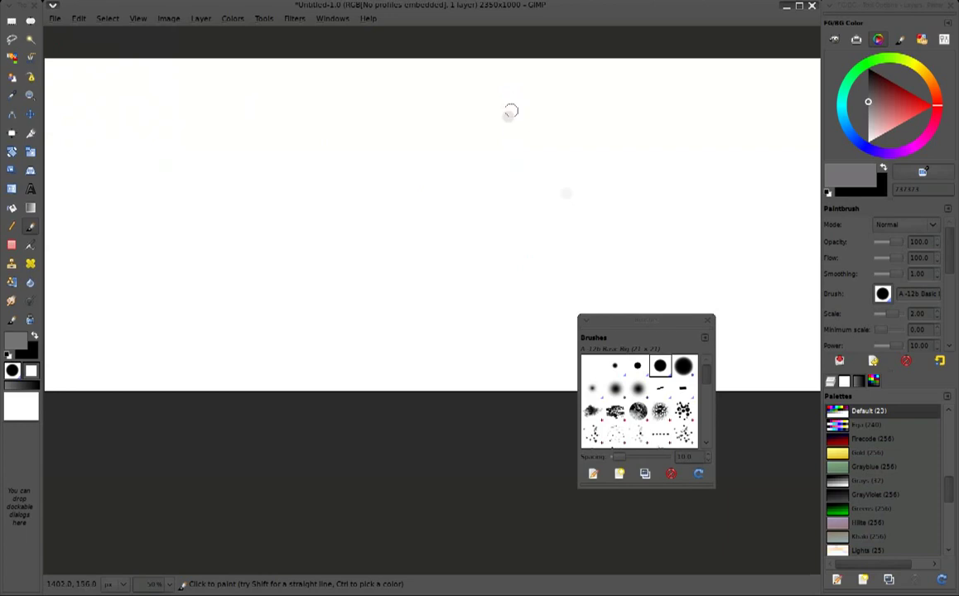
{"action": "scroll", "coordinate": [510, 104], "scroll_direction": "down", "scroll_amount": 1}
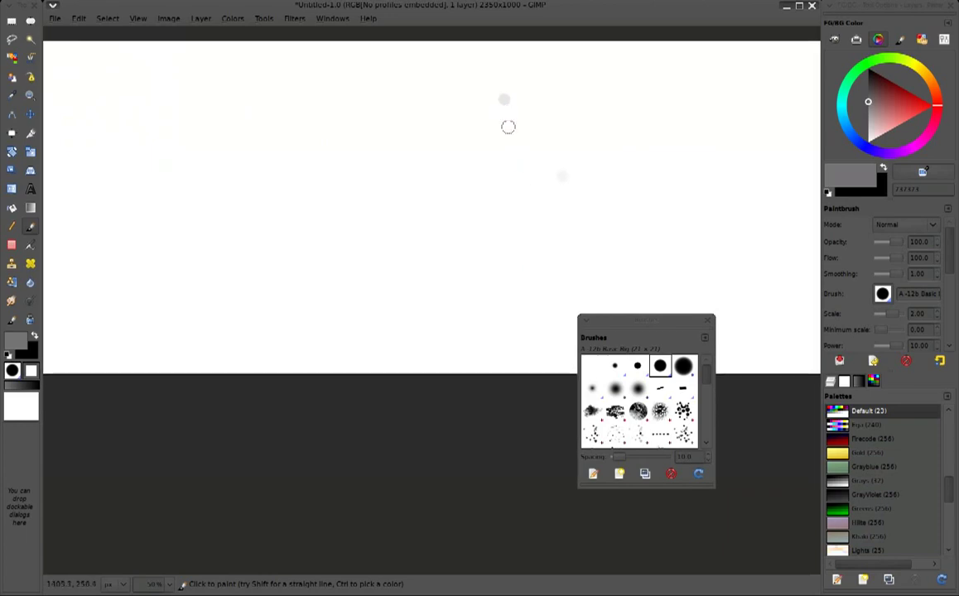
{"action": "mouse_move", "coordinate": [619, 315]}
{"action": "left_mouse_down"}
{"action": "mouse_move", "coordinate": [654, 319]}
{"action": "mouse_move", "coordinate": [655, 272]}
{"action": "left_mouse_up"}
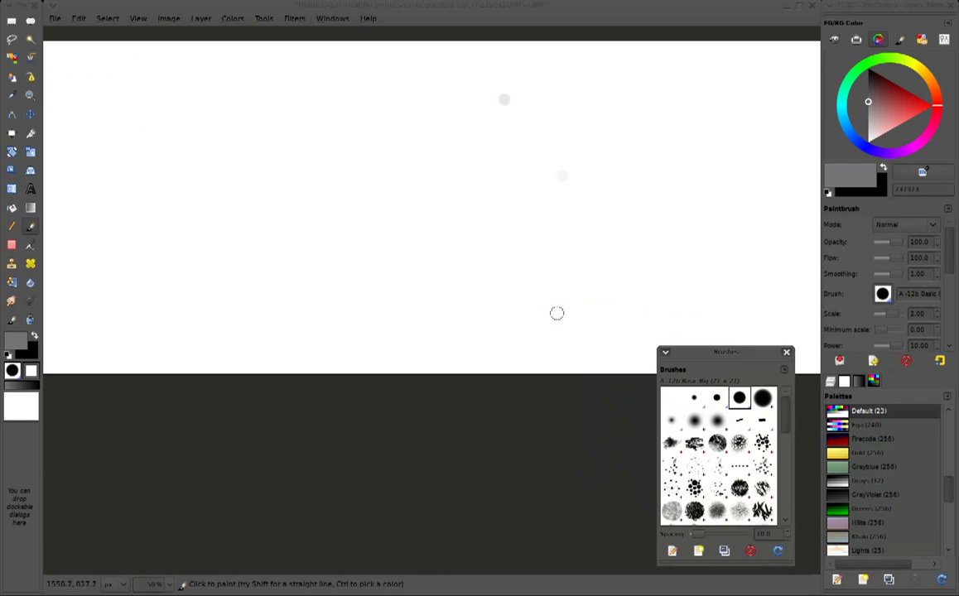
{"action": "key", "text": "minus"}
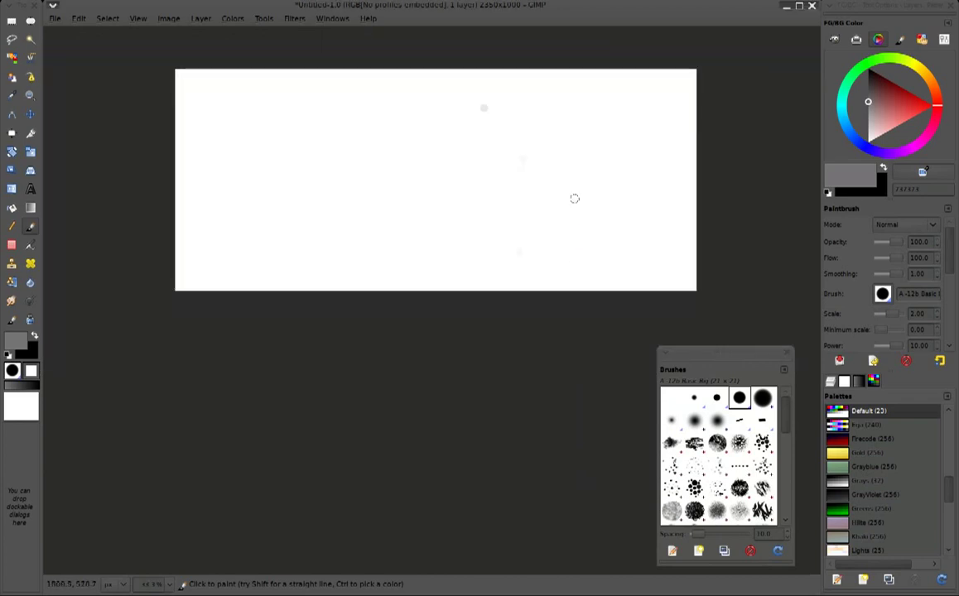
{"action": "left_click_drag", "start_coordinate": [706, 354], "coordinate": [109, 344]}
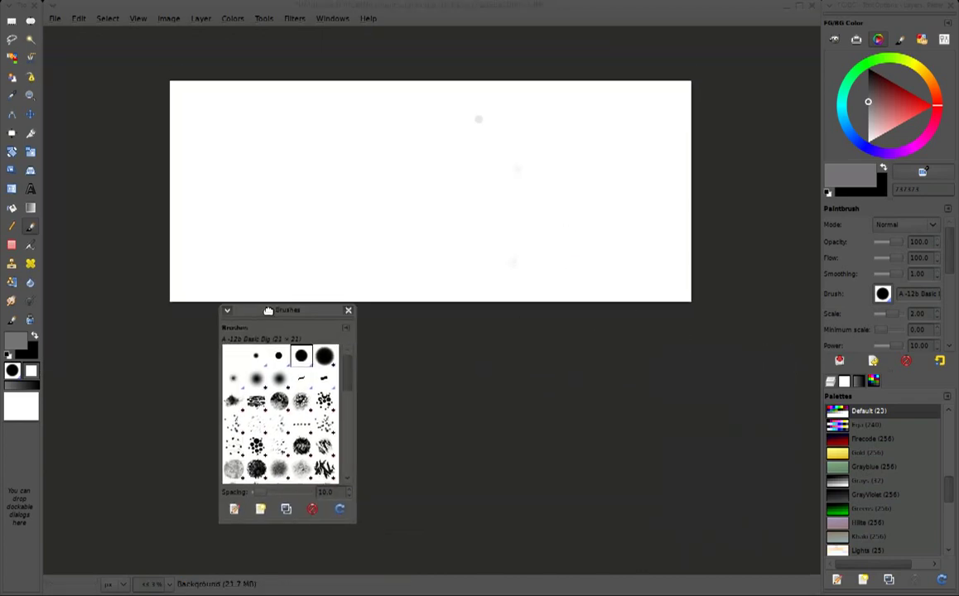
{"action": "left_click_drag", "start_coordinate": [189, 405], "coordinate": [177, 423]}
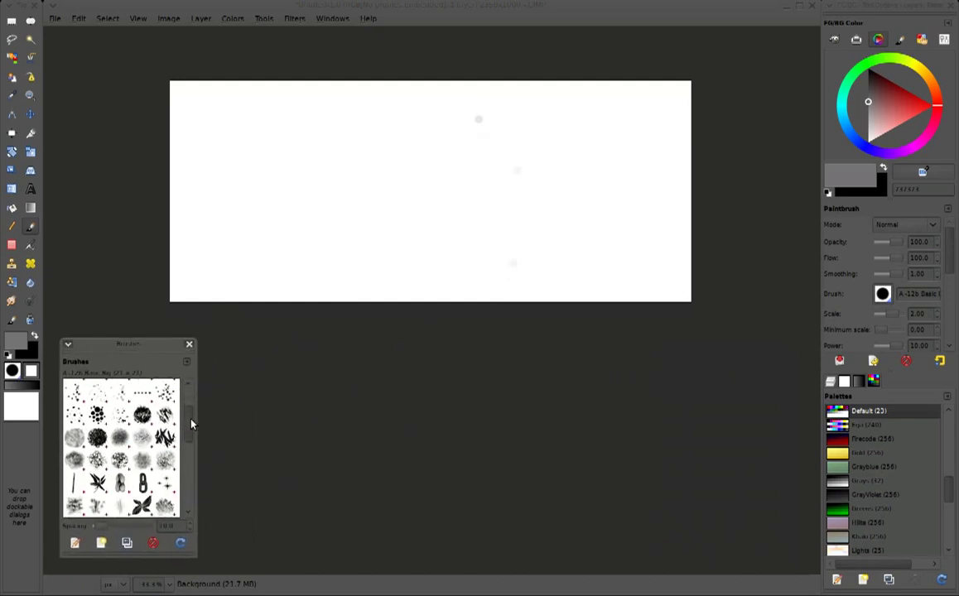
Paint rocky textured hill patches with the A-3 Rocks and A-3 Reptile Skin brushes
{"action": "left_click", "coordinate": [121, 467]}
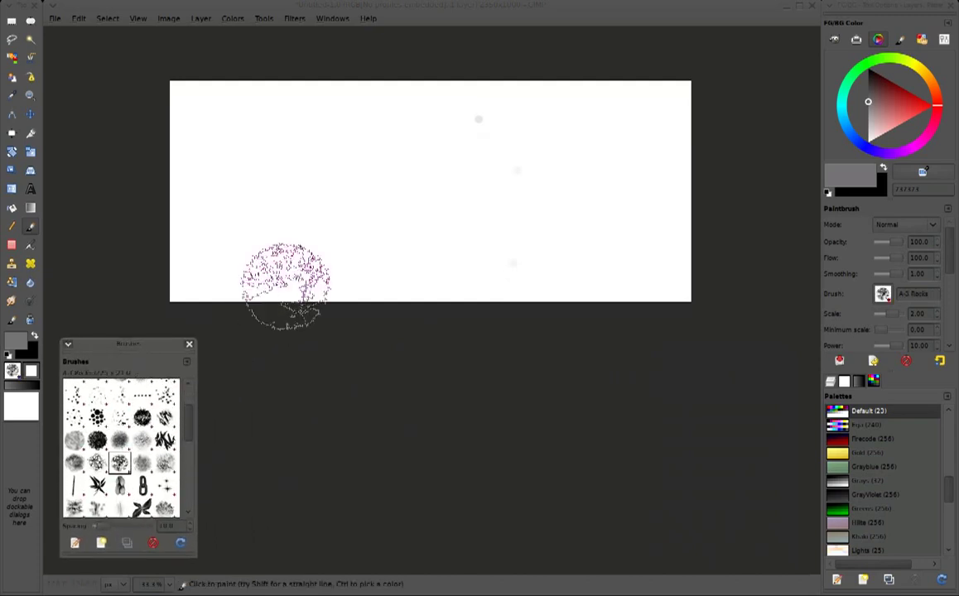
{"action": "left_click", "coordinate": [867, 91]}
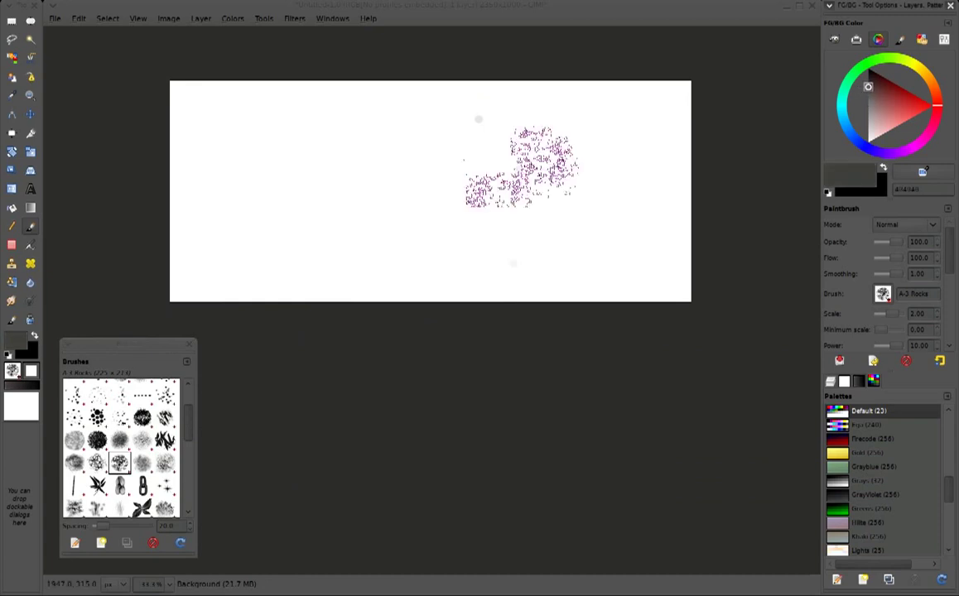
{"action": "mouse_move", "coordinate": [165, 217]}
{"action": "left_mouse_down"}
{"action": "mouse_move", "coordinate": [272, 195]}
{"action": "mouse_move", "coordinate": [335, 208]}
{"action": "left_mouse_up"}
{"action": "mouse_move", "coordinate": [543, 240]}
{"action": "left_mouse_down"}
{"action": "mouse_move", "coordinate": [594, 257]}
{"action": "mouse_move", "coordinate": [733, 215]}
{"action": "left_mouse_up"}
{"action": "left_click", "coordinate": [97, 462]}
{"action": "mouse_move", "coordinate": [287, 269]}
{"action": "left_mouse_down"}
{"action": "mouse_move", "coordinate": [273, 240]}
{"action": "mouse_move", "coordinate": [224, 240]}
{"action": "mouse_move", "coordinate": [183, 207]}
{"action": "left_mouse_up"}
Add leafy grey strokes with A-3 Mineral and dark spots with A-3 Dirty Spot
{"action": "left_click", "coordinate": [165, 440]}
{"action": "mouse_move", "coordinate": [249, 248]}
{"action": "left_mouse_down"}
{"action": "mouse_move", "coordinate": [315, 232]}
{"action": "mouse_move", "coordinate": [415, 249]}
{"action": "mouse_move", "coordinate": [239, 186]}
{"action": "left_mouse_up"}
{"action": "left_click_drag", "start_coordinate": [165, 248], "coordinate": [273, 265]}
{"action": "mouse_move", "coordinate": [389, 232]}
{"action": "left_mouse_down"}
{"action": "mouse_move", "coordinate": [506, 286]}
{"action": "mouse_move", "coordinate": [613, 249]}
{"action": "mouse_move", "coordinate": [622, 191]}
{"action": "mouse_move", "coordinate": [580, 183]}
{"action": "left_mouse_up"}
{"action": "left_click", "coordinate": [143, 440]}
{"action": "mouse_move", "coordinate": [306, 232]}
{"action": "left_mouse_down"}
{"action": "mouse_move", "coordinate": [381, 174]}
{"action": "mouse_move", "coordinate": [464, 265]}
{"action": "mouse_move", "coordinate": [667, 242]}
{"action": "mouse_move", "coordinate": [464, 207]}
{"action": "mouse_move", "coordinate": [611, 204]}
{"action": "mouse_move", "coordinate": [267, 208]}
{"action": "left_mouse_up"}
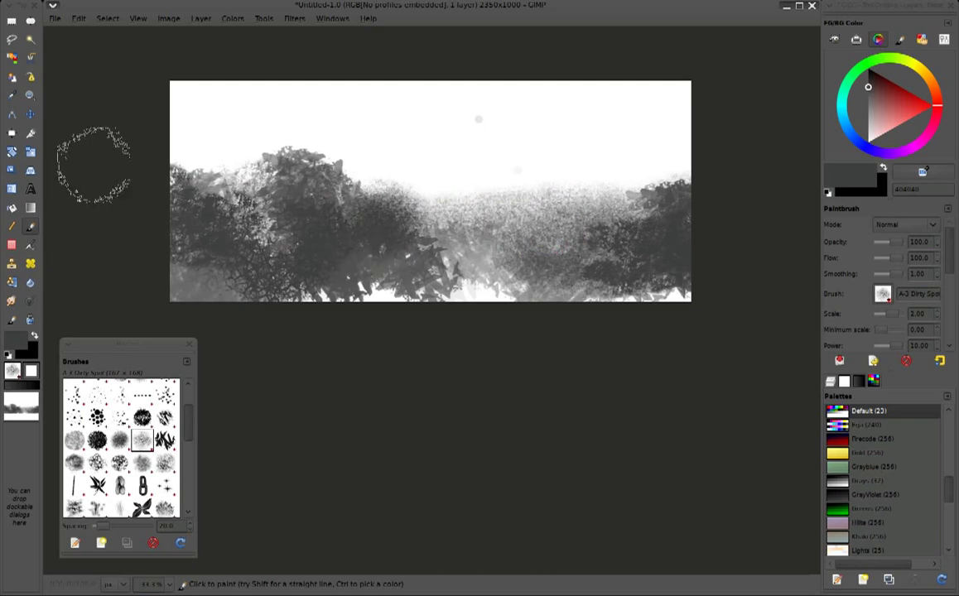
{"action": "mouse_move", "coordinate": [265, 256]}
{"action": "left_mouse_down"}
{"action": "mouse_move", "coordinate": [601, 311]}
{"action": "mouse_move", "coordinate": [706, 299]}
{"action": "left_mouse_up"}
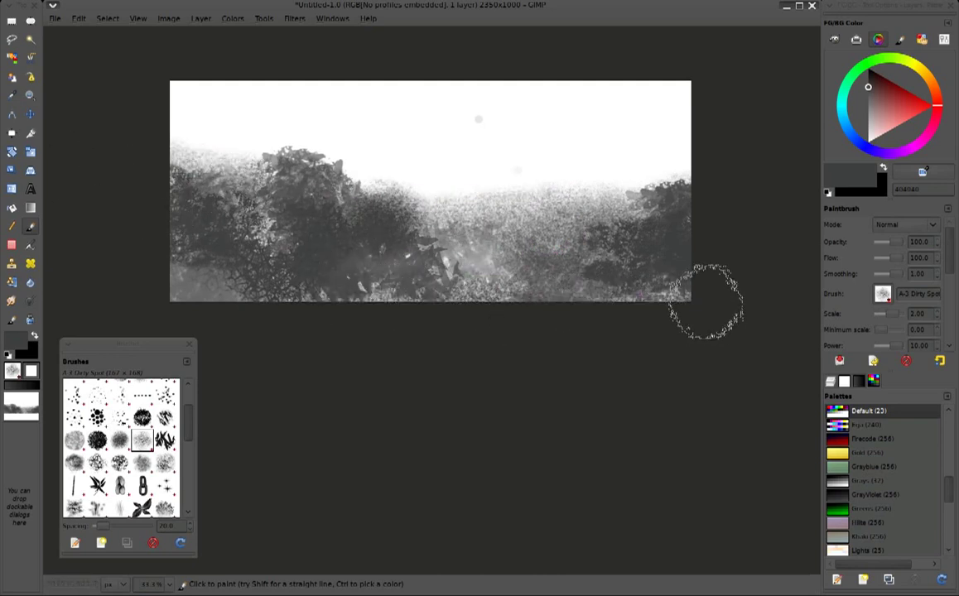
Soften the treetops with white and raise the left hill with black paint
{"action": "left_click", "coordinate": [362, 149], "text": "ctrl"}
{"action": "mouse_move", "coordinate": [362, 149]}
{"action": "left_mouse_down"}
{"action": "mouse_move", "coordinate": [278, 128]}
{"action": "mouse_move", "coordinate": [370, 162]}
{"action": "mouse_move", "coordinate": [414, 207]}
{"action": "mouse_move", "coordinate": [572, 178]}
{"action": "left_mouse_up"}
{"action": "left_click", "coordinate": [639, 207], "text": "ctrl"}
{"action": "mouse_move", "coordinate": [640, 207]}
{"action": "left_mouse_down"}
{"action": "mouse_move", "coordinate": [513, 203]}
{"action": "mouse_move", "coordinate": [451, 232]}
{"action": "mouse_move", "coordinate": [356, 231]}
{"action": "mouse_move", "coordinate": [497, 241]}
{"action": "mouse_move", "coordinate": [564, 211]}
{"action": "mouse_move", "coordinate": [600, 160]}
{"action": "mouse_move", "coordinate": [646, 176]}
{"action": "mouse_move", "coordinate": [613, 149]}
{"action": "left_mouse_up"}
{"action": "left_click", "coordinate": [567, 185], "text": "ctrl"}
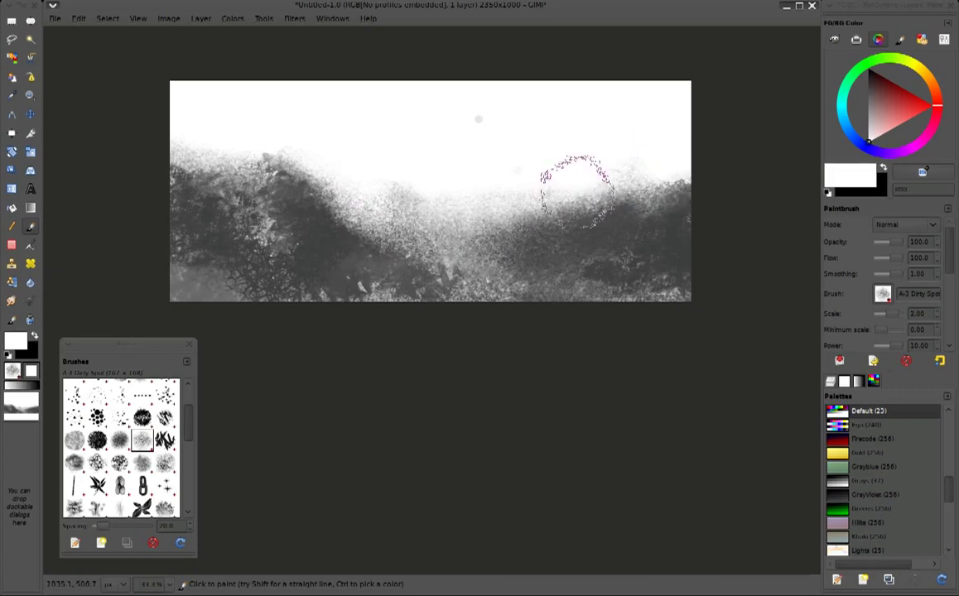
{"action": "left_click", "coordinate": [293, 212], "text": "ctrl"}
{"action": "mouse_move", "coordinate": [293, 212]}
{"action": "left_mouse_down"}
{"action": "mouse_move", "coordinate": [252, 146]}
{"action": "mouse_move", "coordinate": [313, 164]}
{"action": "mouse_move", "coordinate": [333, 188]}
{"action": "mouse_move", "coordinate": [341, 178]}
{"action": "left_mouse_up"}
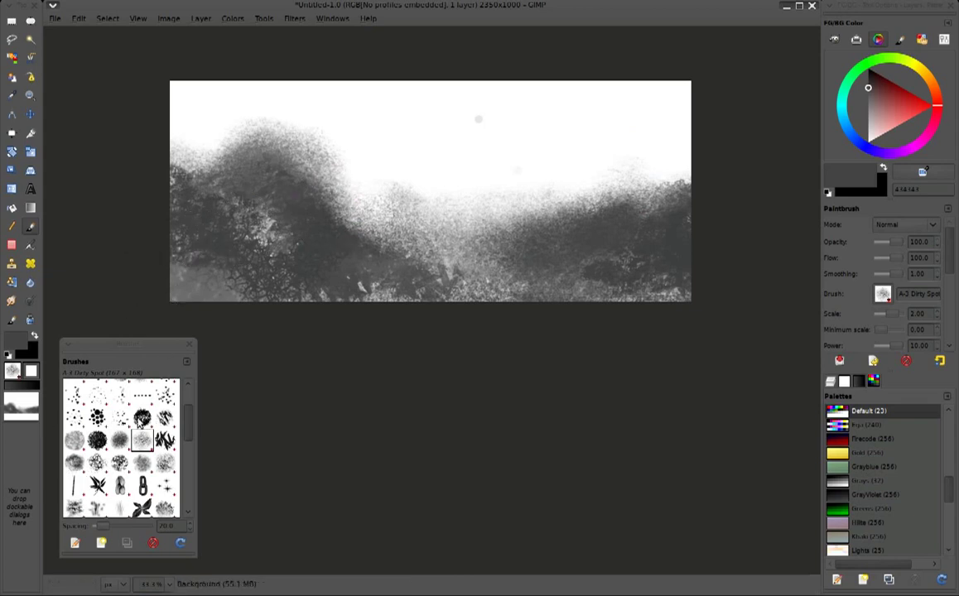
Darken the left hilltop peak with the A-18 Round brush, then lighten its right edge white
{"action": "scroll", "coordinate": [124, 431], "scroll_direction": "up", "scroll_amount": 5}
{"action": "left_click", "coordinate": [121, 435]}
{"action": "mouse_move", "coordinate": [207, 153]}
{"action": "left_mouse_down"}
{"action": "mouse_move", "coordinate": [237, 120]}
{"action": "mouse_move", "coordinate": [232, 104]}
{"action": "mouse_move", "coordinate": [286, 124]}
{"action": "mouse_move", "coordinate": [265, 137]}
{"action": "mouse_move", "coordinate": [318, 192]}
{"action": "mouse_move", "coordinate": [249, 137]}
{"action": "mouse_move", "coordinate": [212, 189]}
{"action": "mouse_move", "coordinate": [190, 128]}
{"action": "left_mouse_up"}
{"action": "key", "text": "x"}
{"action": "mouse_move", "coordinate": [249, 106]}
{"action": "left_mouse_down"}
{"action": "mouse_move", "coordinate": [312, 128]}
{"action": "mouse_move", "coordinate": [322, 228]}
{"action": "left_mouse_up"}
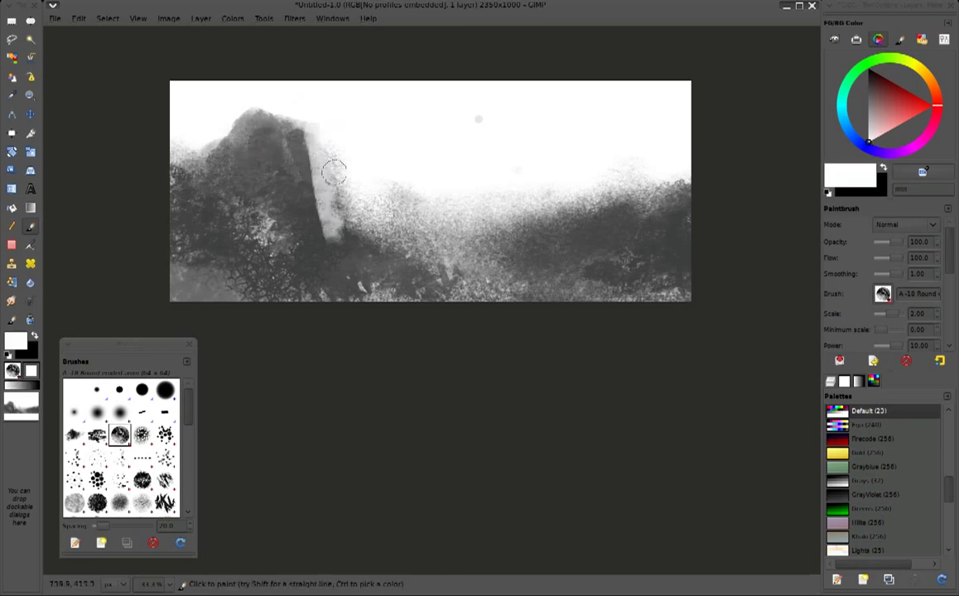
{"action": "left_click_drag", "start_coordinate": [334, 173], "coordinate": [308, 209]}
Raise brush spacing to about 49.9 and shade the left rock in white and black
{"action": "left_click_drag", "start_coordinate": [95, 526], "coordinate": [115, 526]}
{"action": "mouse_move", "coordinate": [257, 146]}
{"action": "left_mouse_down"}
{"action": "mouse_move", "coordinate": [282, 165]}
{"action": "mouse_move", "coordinate": [286, 207]}
{"action": "mouse_move", "coordinate": [278, 125]}
{"action": "mouse_move", "coordinate": [314, 239]}
{"action": "left_mouse_up"}
{"action": "key", "text": "x"}
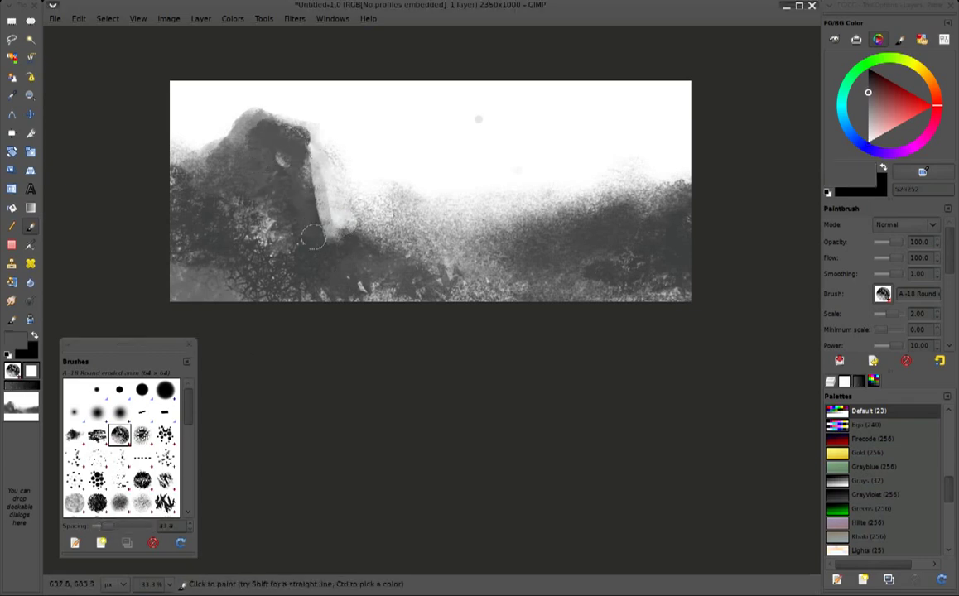
{"action": "left_click_drag", "start_coordinate": [277, 124], "coordinate": [307, 222]}
{"action": "left_click_drag", "start_coordinate": [290, 178], "coordinate": [344, 225]}
Paint a tall dark rock on the right hillside and brighten the valley in light grey
{"action": "mouse_move", "coordinate": [589, 193]}
{"action": "left_mouse_down"}
{"action": "mouse_move", "coordinate": [572, 176]}
{"action": "mouse_move", "coordinate": [589, 162]}
{"action": "mouse_move", "coordinate": [562, 209]}
{"action": "mouse_move", "coordinate": [551, 141]}
{"action": "mouse_move", "coordinate": [555, 178]}
{"action": "mouse_move", "coordinate": [451, 214]}
{"action": "left_mouse_up"}
{"action": "mouse_move", "coordinate": [476, 178]}
{"action": "left_mouse_down"}
{"action": "mouse_move", "coordinate": [390, 217]}
{"action": "mouse_move", "coordinate": [475, 178]}
{"action": "left_mouse_up"}
{"action": "left_click", "coordinate": [447, 178], "text": "ctrl"}
{"action": "left_click_drag", "start_coordinate": [390, 218], "coordinate": [487, 182]}
At about 55 opacity, paint soft grey valley strokes and thicken the right rock in black
{"action": "left_click", "coordinate": [903, 241]}
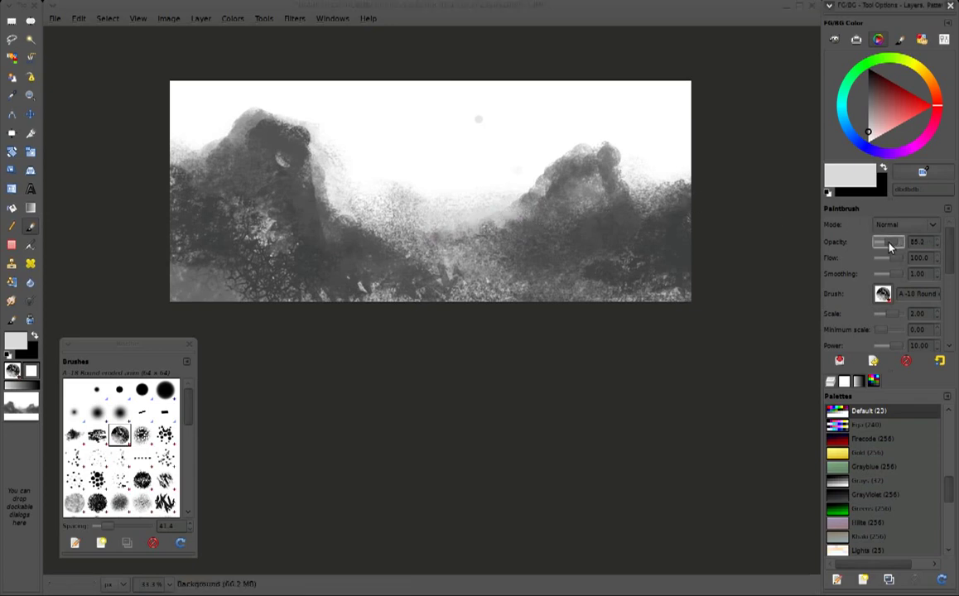
{"action": "mouse_move", "coordinate": [476, 240]}
{"action": "left_mouse_down"}
{"action": "mouse_move", "coordinate": [547, 186]}
{"action": "mouse_move", "coordinate": [530, 173]}
{"action": "left_mouse_up"}
{"action": "left_click", "coordinate": [570, 171], "text": "ctrl"}
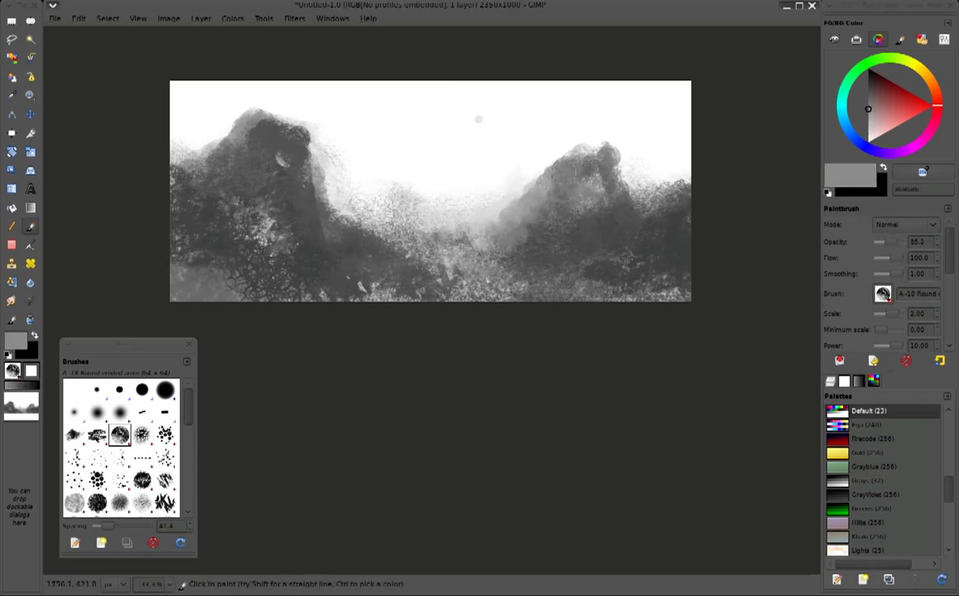
{"action": "left_click", "coordinate": [580, 232], "text": "ctrl"}
{"action": "left_click_drag", "start_coordinate": [538, 216], "coordinate": [592, 166]}
{"action": "mouse_move", "coordinate": [497, 228]}
{"action": "left_mouse_down"}
{"action": "mouse_move", "coordinate": [567, 149]}
{"action": "mouse_move", "coordinate": [610, 152]}
{"action": "mouse_move", "coordinate": [525, 220]}
{"action": "left_mouse_up"}
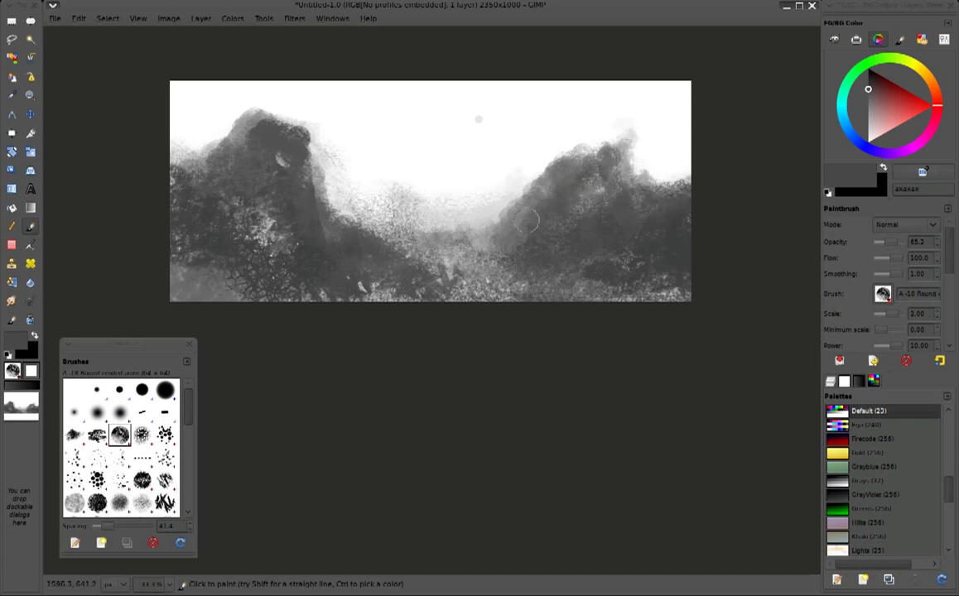
{"action": "mouse_move", "coordinate": [282, 213]}
{"action": "left_mouse_down"}
{"action": "mouse_move", "coordinate": [332, 203]}
{"action": "mouse_move", "coordinate": [381, 236]}
{"action": "mouse_move", "coordinate": [513, 248]}
{"action": "left_mouse_up"}
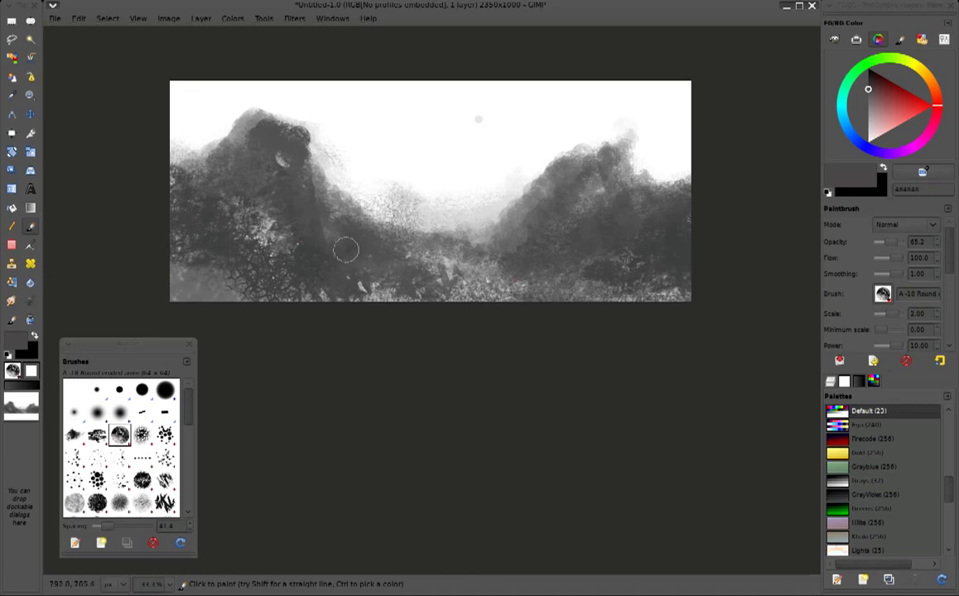
Darken the whole image with Hue-Saturation Lightness set to -46
{"action": "key", "text": "ctrl+u"}
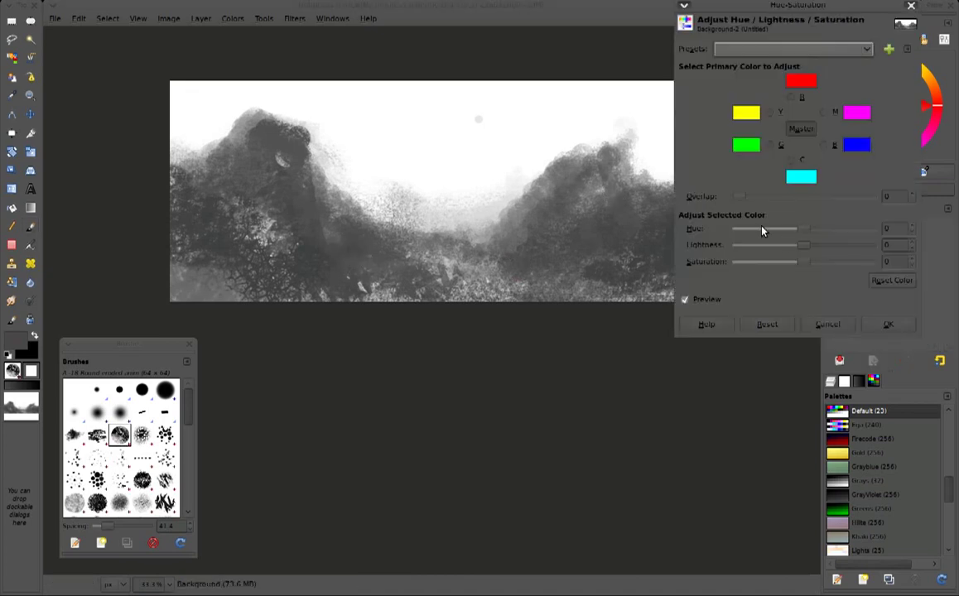
{"action": "left_click_drag", "start_coordinate": [804, 245], "coordinate": [761, 248]}
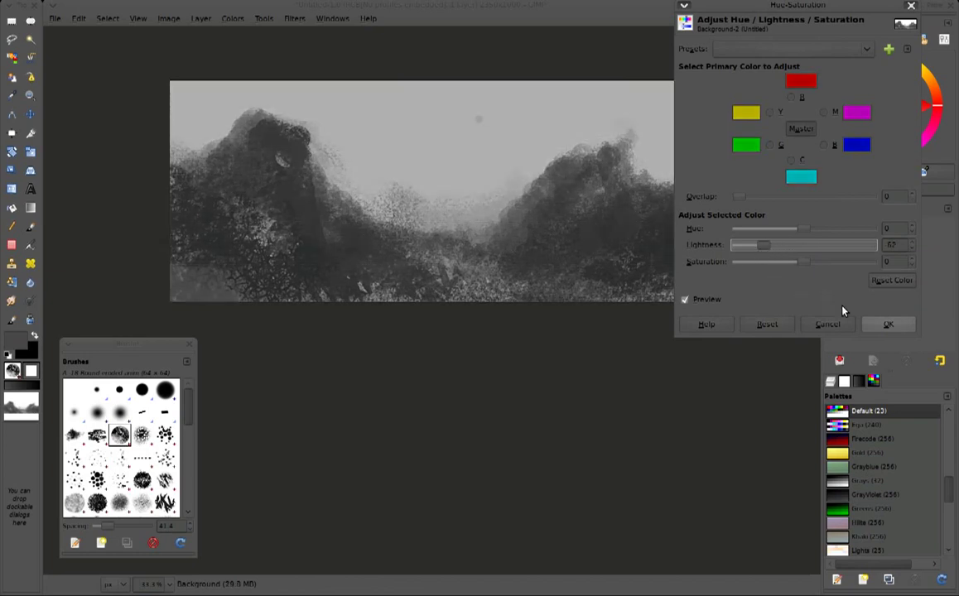
{"action": "left_click", "coordinate": [885, 327]}
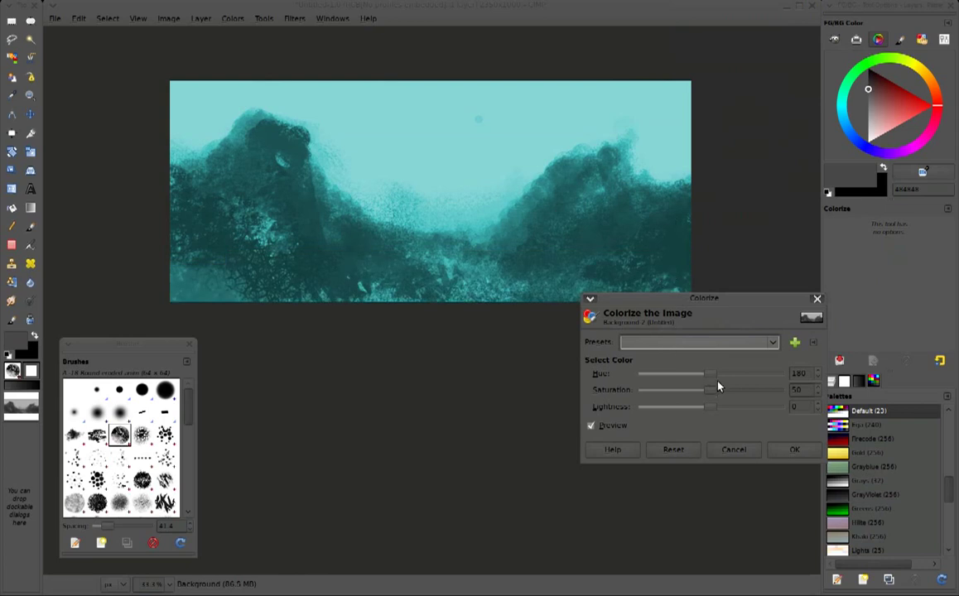
Colorize the image cool blue with hue about 201 and saturation 59
{"action": "left_click_drag", "start_coordinate": [708, 378], "coordinate": [692, 379]}
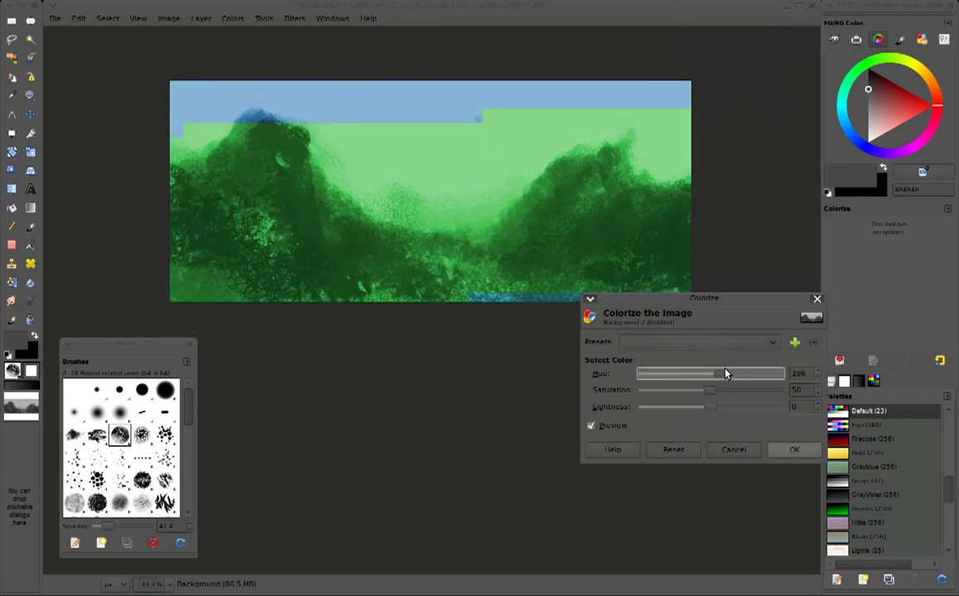
{"action": "mouse_move", "coordinate": [713, 390]}
{"action": "left_mouse_down"}
{"action": "mouse_move", "coordinate": [721, 391]}
{"action": "mouse_move", "coordinate": [705, 409]}
{"action": "mouse_move", "coordinate": [717, 407]}
{"action": "left_mouse_up"}
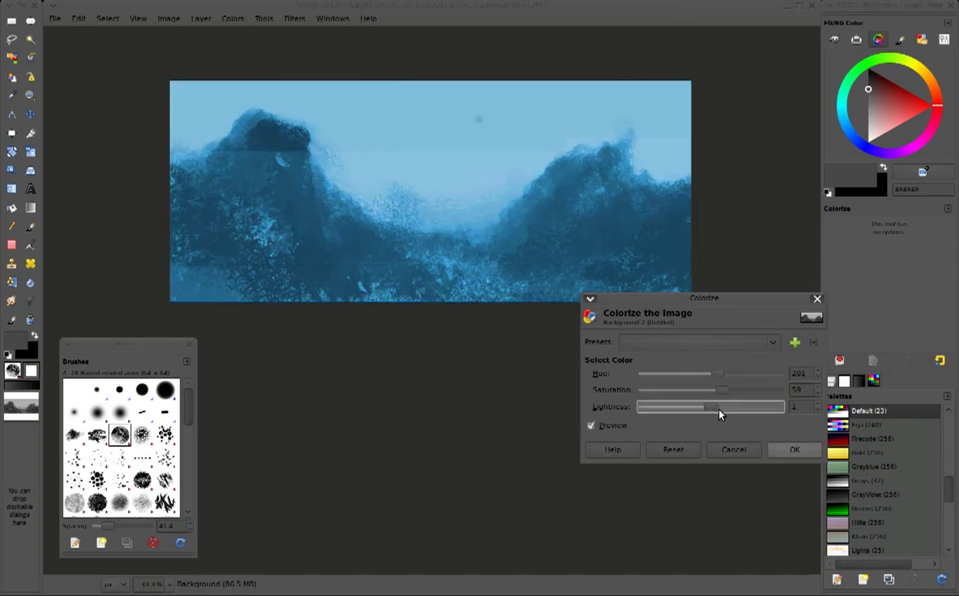
{"action": "left_click", "coordinate": [792, 450]}
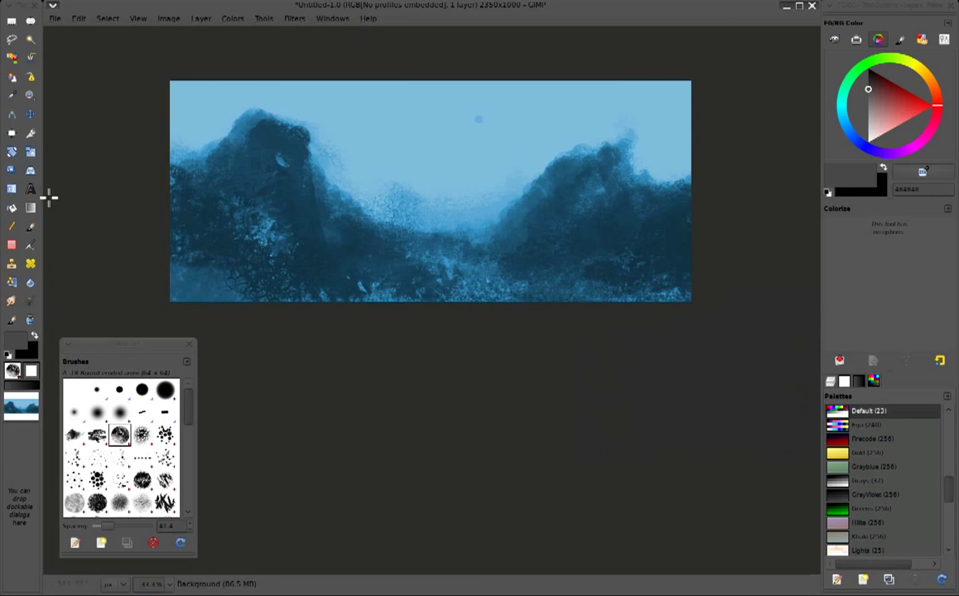
Fade light blue down from the top with an FG to Transparent gradient
{"action": "left_click", "coordinate": [31, 207]}
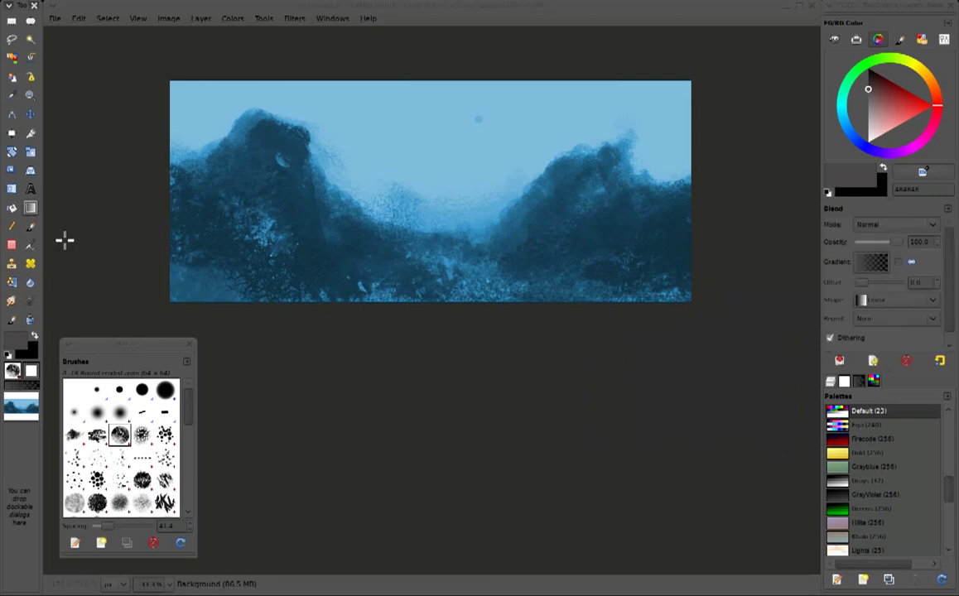
{"action": "left_click", "coordinate": [880, 262]}
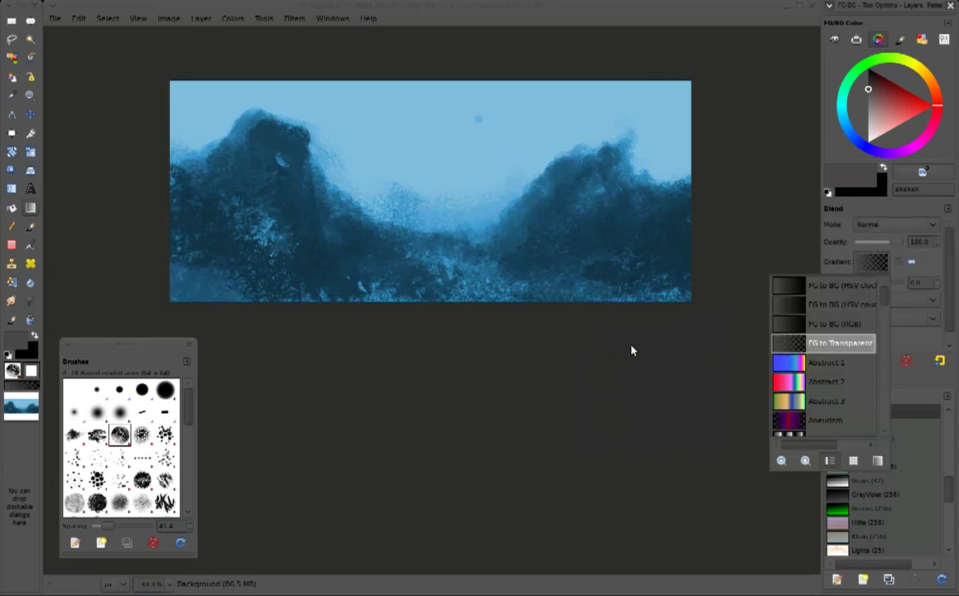
{"action": "left_click", "coordinate": [872, 265]}
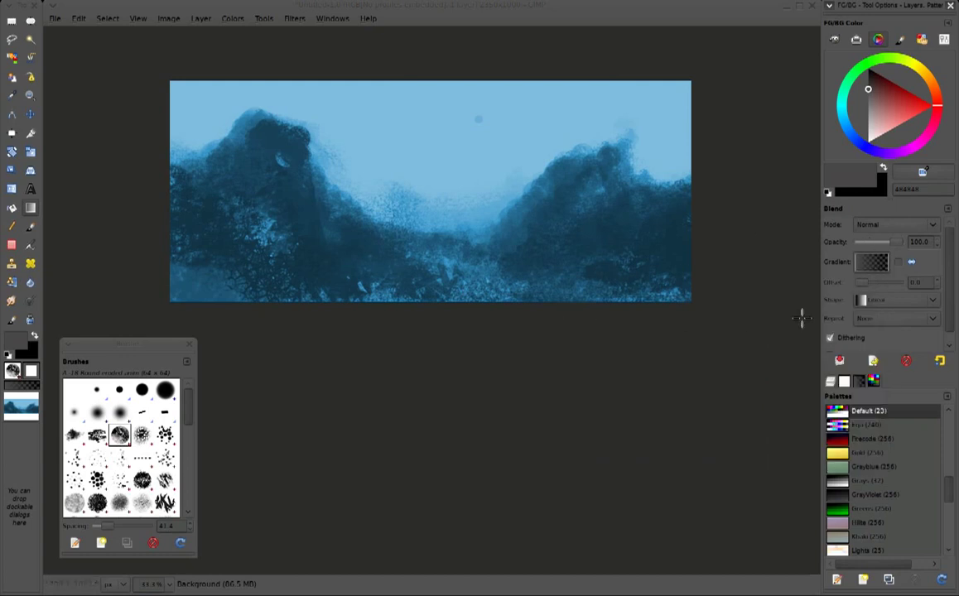
{"action": "left_click", "coordinate": [841, 121]}
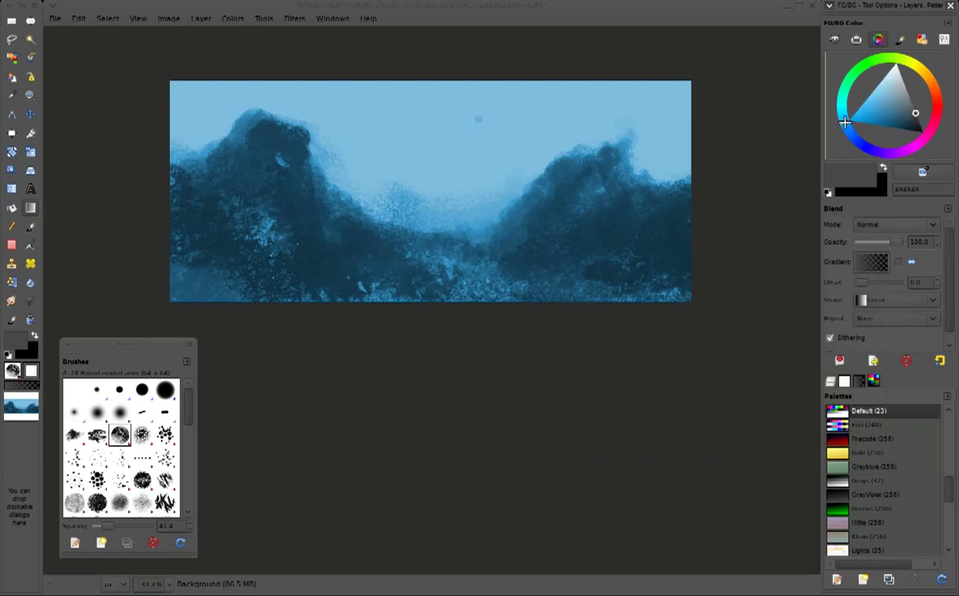
{"action": "left_click", "coordinate": [878, 100]}
{"action": "left_click_drag", "start_coordinate": [509, 72], "coordinate": [508, 172]}
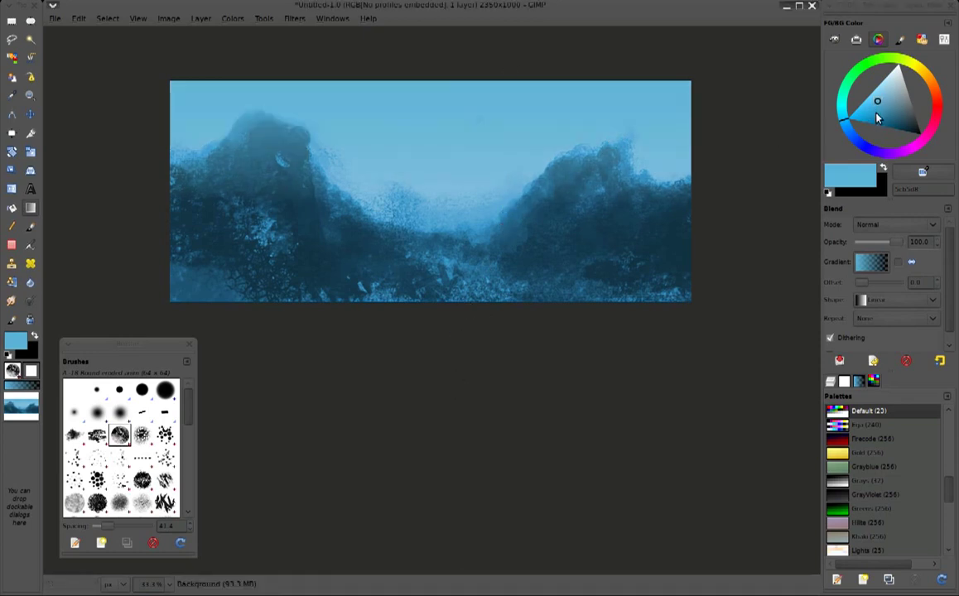
Redo the top fade in very light blue and add haze rising from the bottom edge
{"action": "left_click", "coordinate": [885, 73]}
{"action": "left_click_drag", "start_coordinate": [456, 75], "coordinate": [450, 199]}
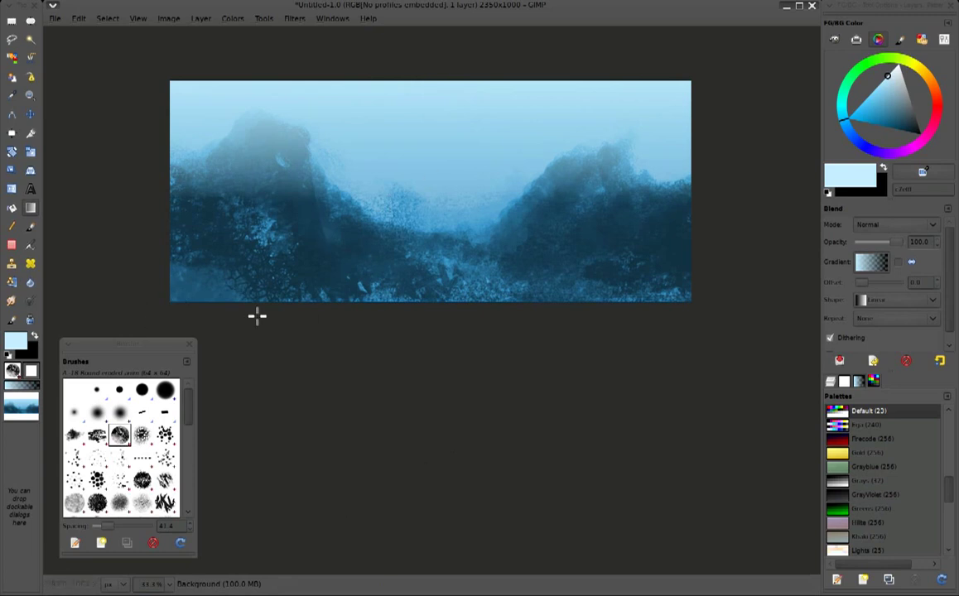
{"action": "left_click_drag", "start_coordinate": [390, 312], "coordinate": [364, 199]}
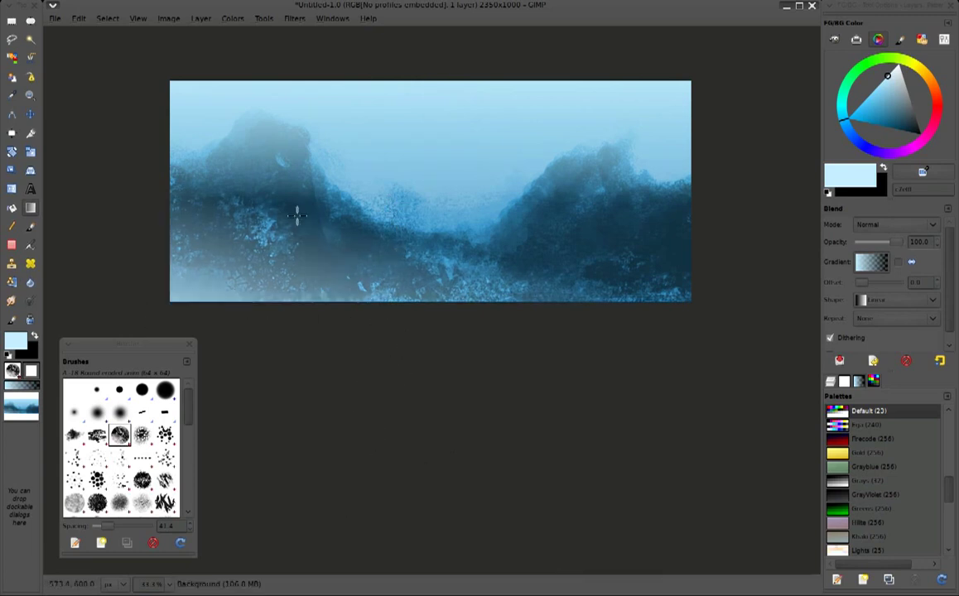
{"action": "left_click", "coordinate": [12, 322]}
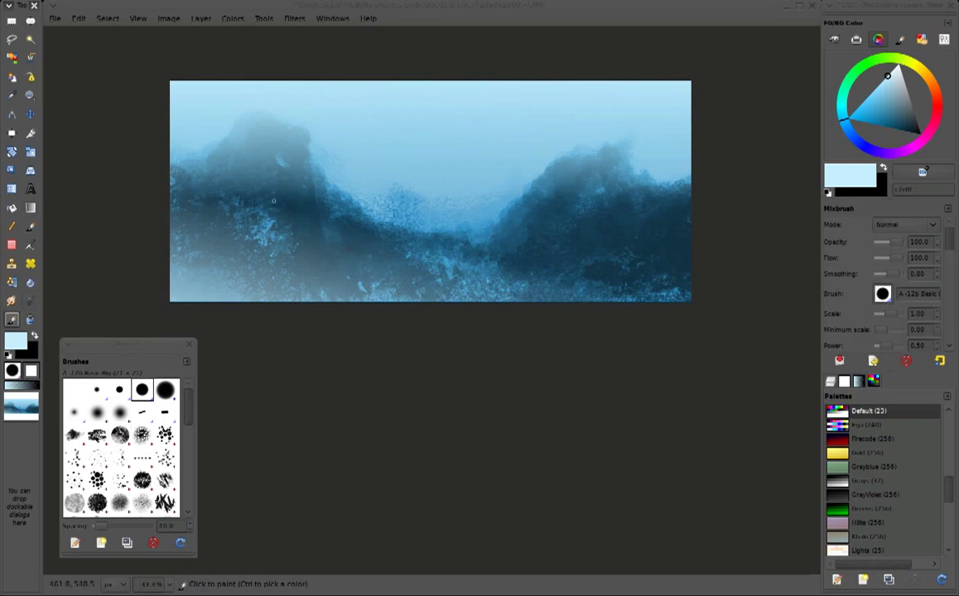
With the Paintbrush, paint sampled dark and light blue strokes around the left peak and valley
{"action": "left_click", "coordinate": [31, 225]}
{"action": "left_click", "coordinate": [227, 166], "text": "ctrl"}
{"action": "left_click_drag", "start_coordinate": [217, 156], "coordinate": [265, 114]}
{"action": "left_click", "coordinate": [253, 117], "text": "ctrl"}
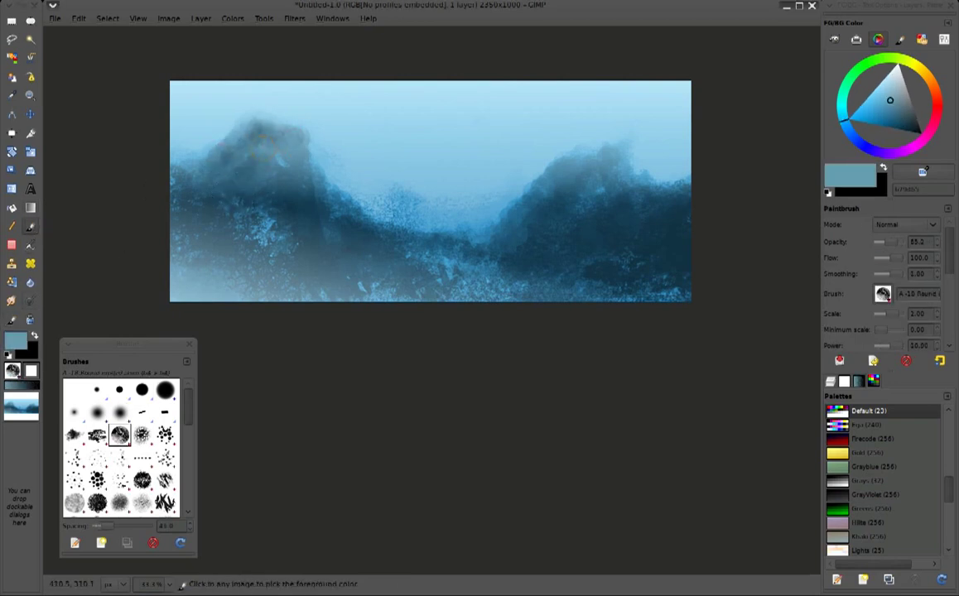
{"action": "mouse_move", "coordinate": [297, 158]}
{"action": "left_mouse_down"}
{"action": "mouse_move", "coordinate": [294, 207]}
{"action": "mouse_move", "coordinate": [347, 198]}
{"action": "mouse_move", "coordinate": [311, 150]}
{"action": "mouse_move", "coordinate": [377, 176]}
{"action": "left_mouse_up"}
{"action": "left_click", "coordinate": [347, 205], "text": "ctrl"}
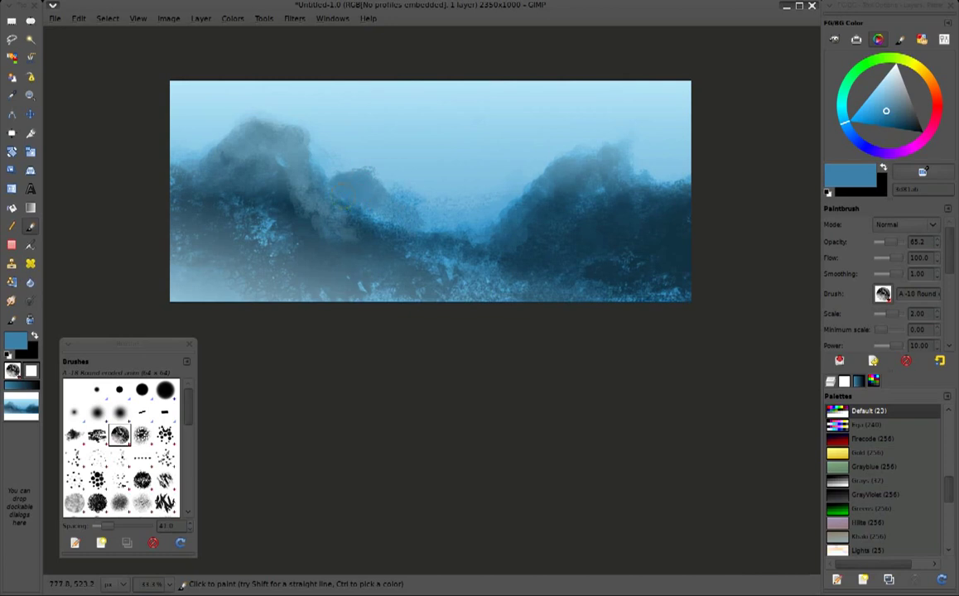
{"action": "left_click", "coordinate": [383, 163], "text": "ctrl"}
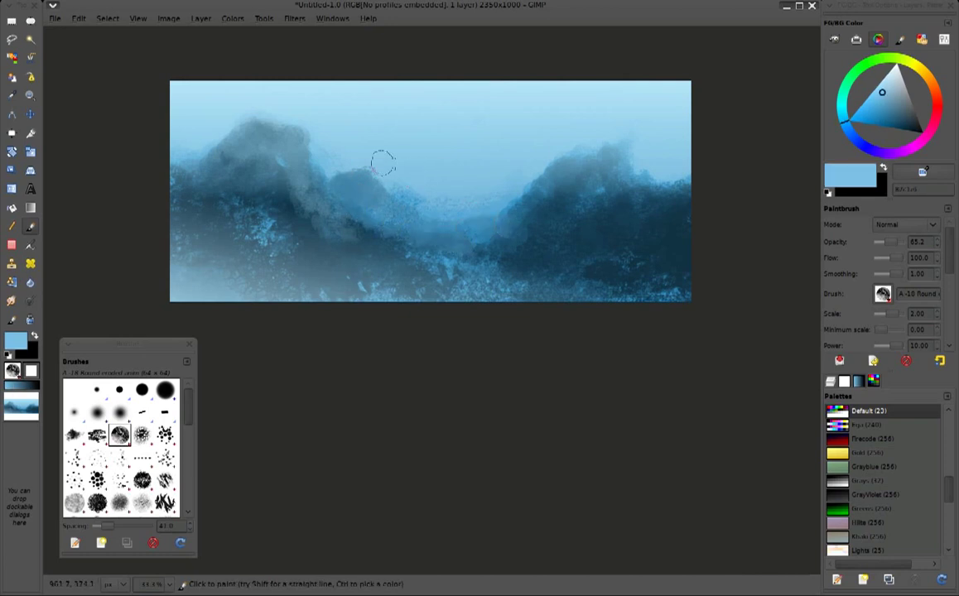
{"action": "left_click_drag", "start_coordinate": [334, 164], "coordinate": [328, 154]}
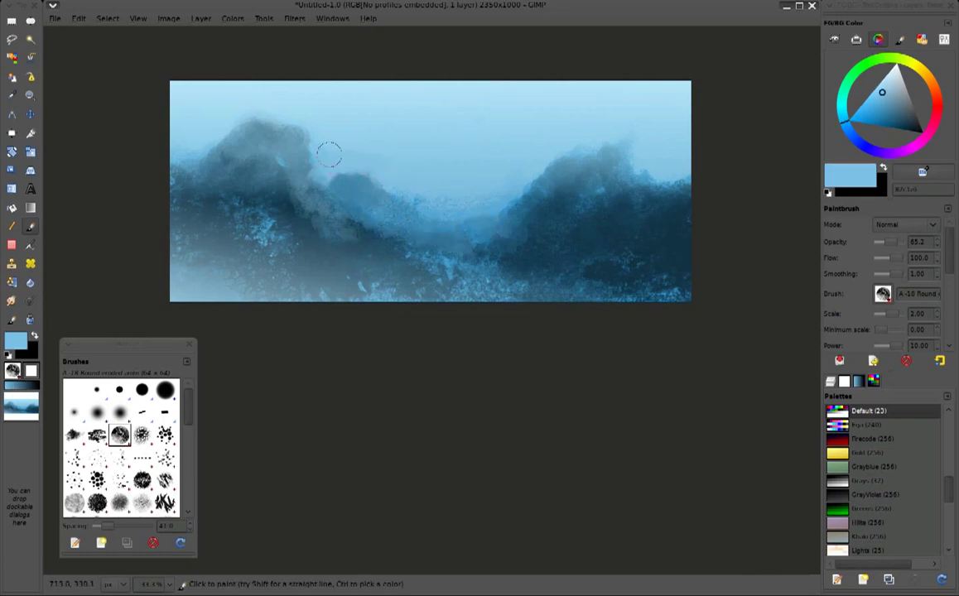
Lighten the left peak, repaint the valley lighter, and soften the right peak's slope
{"action": "left_click", "coordinate": [301, 154], "text": "ctrl"}
{"action": "left_click", "coordinate": [319, 127], "text": "ctrl"}
{"action": "left_click_drag", "start_coordinate": [286, 128], "coordinate": [314, 154]}
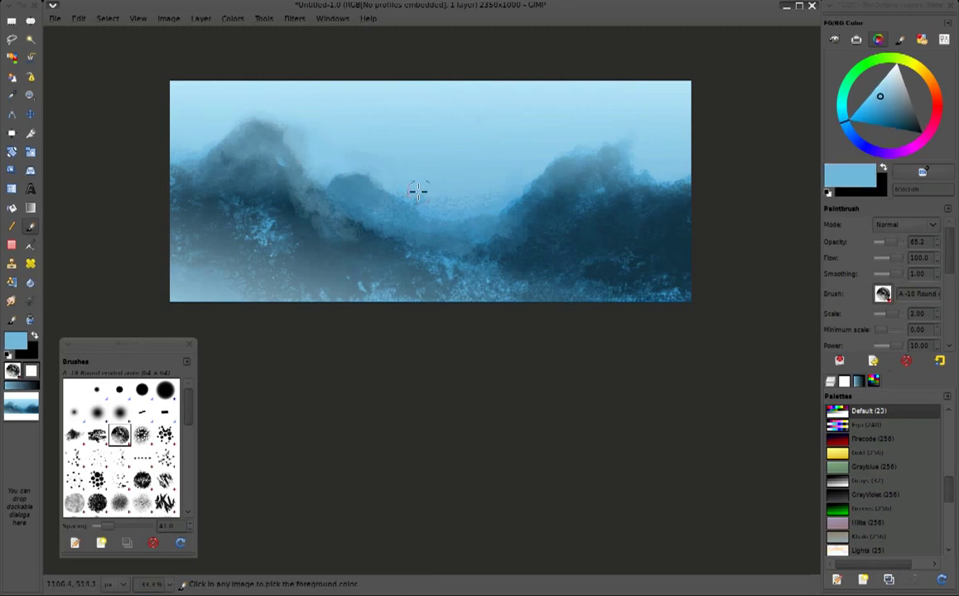
{"action": "left_click_drag", "start_coordinate": [460, 211], "coordinate": [572, 166]}
{"action": "left_click", "coordinate": [576, 186], "text": "ctrl"}
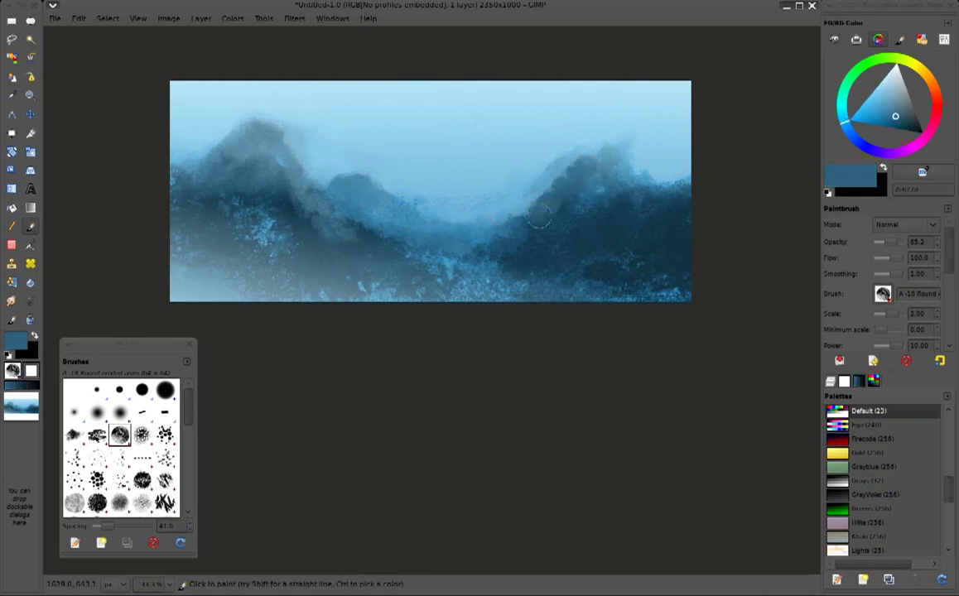
{"action": "left_click", "coordinate": [510, 149], "text": "ctrl"}
{"action": "mouse_move", "coordinate": [552, 150]}
{"action": "left_mouse_down"}
{"action": "mouse_move", "coordinate": [574, 144]}
{"action": "mouse_move", "coordinate": [577, 153]}
{"action": "mouse_move", "coordinate": [693, 187]}
{"action": "left_mouse_up"}
Darken the left mountain slope with dark blue-grey and navy strokes
{"action": "left_click", "coordinate": [302, 207], "text": "ctrl"}
{"action": "left_click_drag", "start_coordinate": [268, 197], "coordinate": [248, 145]}
{"action": "left_click_drag", "start_coordinate": [298, 207], "coordinate": [344, 241]}
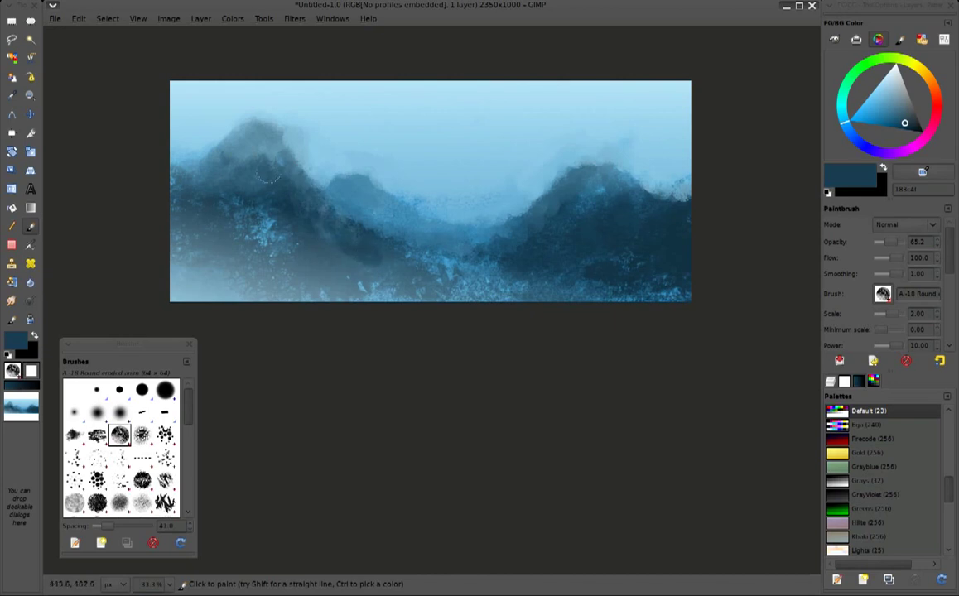
{"action": "left_click", "coordinate": [265, 176], "text": "ctrl"}
{"action": "left_click", "coordinate": [219, 153], "text": "ctrl"}
{"action": "mouse_move", "coordinate": [245, 161]}
{"action": "left_mouse_down"}
{"action": "mouse_move", "coordinate": [174, 203]}
{"action": "mouse_move", "coordinate": [250, 197]}
{"action": "mouse_move", "coordinate": [305, 244]}
{"action": "mouse_move", "coordinate": [385, 269]}
{"action": "left_mouse_up"}
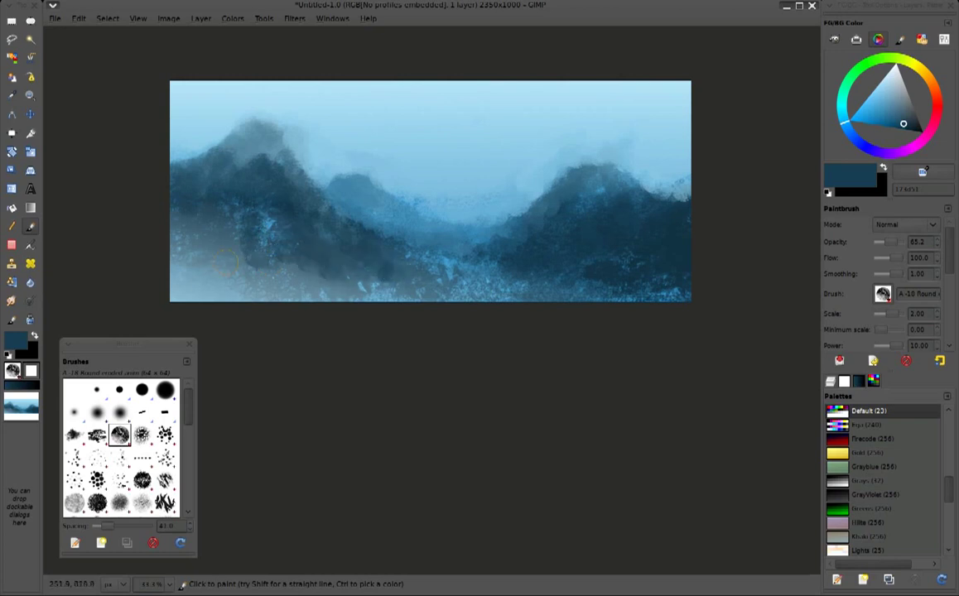
Paint blue-grey and dark blue across the lower valley band
{"action": "left_click", "coordinate": [191, 222], "text": "ctrl"}
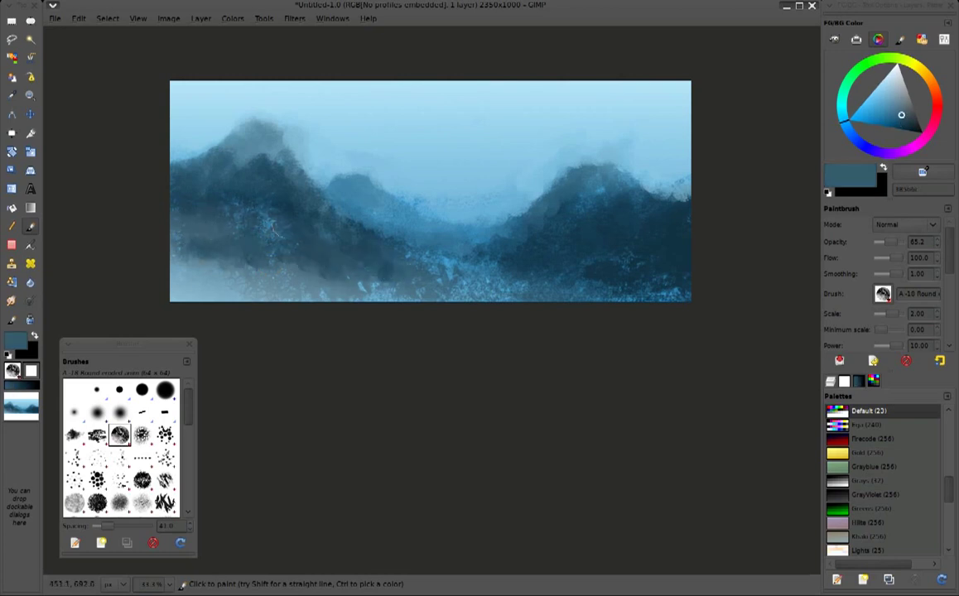
{"action": "mouse_move", "coordinate": [358, 241]}
{"action": "left_mouse_down"}
{"action": "mouse_move", "coordinate": [544, 274]}
{"action": "mouse_move", "coordinate": [508, 305]}
{"action": "left_mouse_up"}
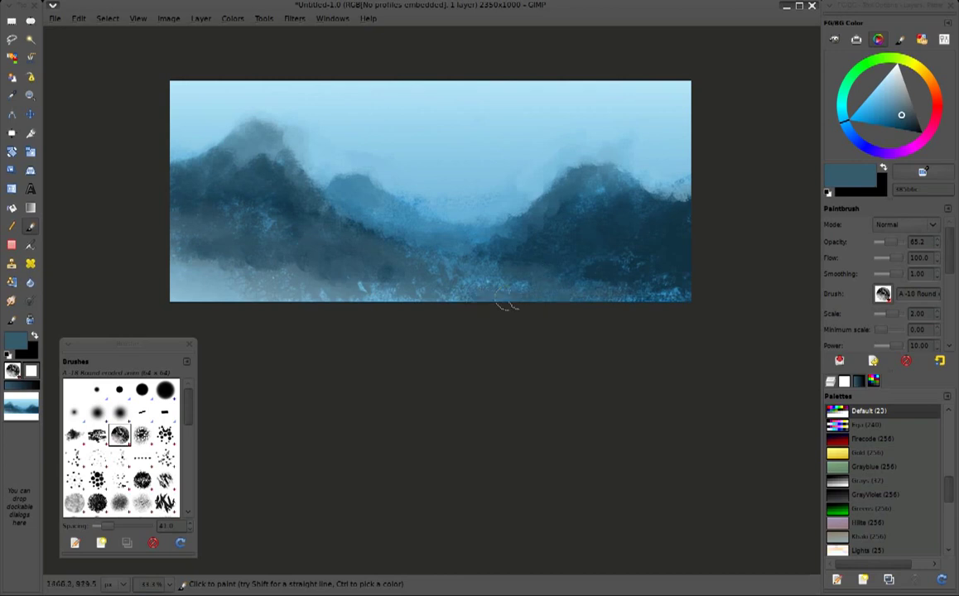
{"action": "left_click", "coordinate": [905, 106]}
{"action": "mouse_move", "coordinate": [530, 245]}
{"action": "left_mouse_down"}
{"action": "mouse_move", "coordinate": [591, 278]}
{"action": "mouse_move", "coordinate": [612, 241]}
{"action": "mouse_move", "coordinate": [572, 286]}
{"action": "mouse_move", "coordinate": [464, 240]}
{"action": "mouse_move", "coordinate": [538, 228]}
{"action": "mouse_move", "coordinate": [577, 275]}
{"action": "left_mouse_up"}
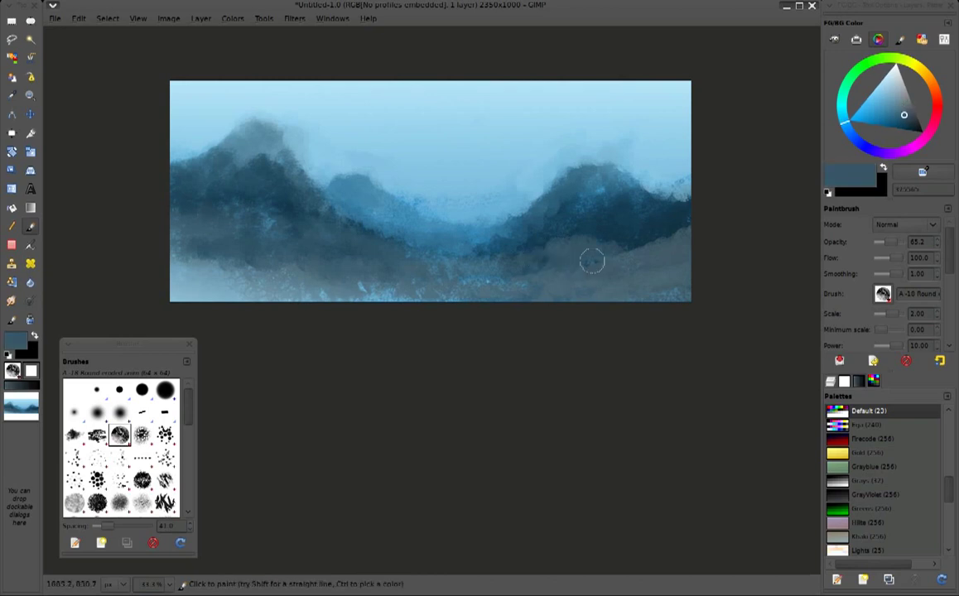
{"action": "left_click", "coordinate": [634, 225], "text": "ctrl"}
{"action": "mouse_move", "coordinate": [640, 225]}
{"action": "left_mouse_down"}
{"action": "mouse_move", "coordinate": [513, 240]}
{"action": "mouse_move", "coordinate": [550, 252]}
{"action": "mouse_move", "coordinate": [381, 274]}
{"action": "mouse_move", "coordinate": [410, 249]}
{"action": "left_mouse_up"}
{"action": "mouse_move", "coordinate": [631, 232]}
{"action": "left_mouse_down"}
{"action": "mouse_move", "coordinate": [677, 235]}
{"action": "mouse_move", "coordinate": [664, 301]}
{"action": "mouse_move", "coordinate": [606, 242]}
{"action": "mouse_move", "coordinate": [559, 258]}
{"action": "mouse_move", "coordinate": [286, 257]}
{"action": "mouse_move", "coordinate": [215, 208]}
{"action": "mouse_move", "coordinate": [389, 235]}
{"action": "left_mouse_up"}
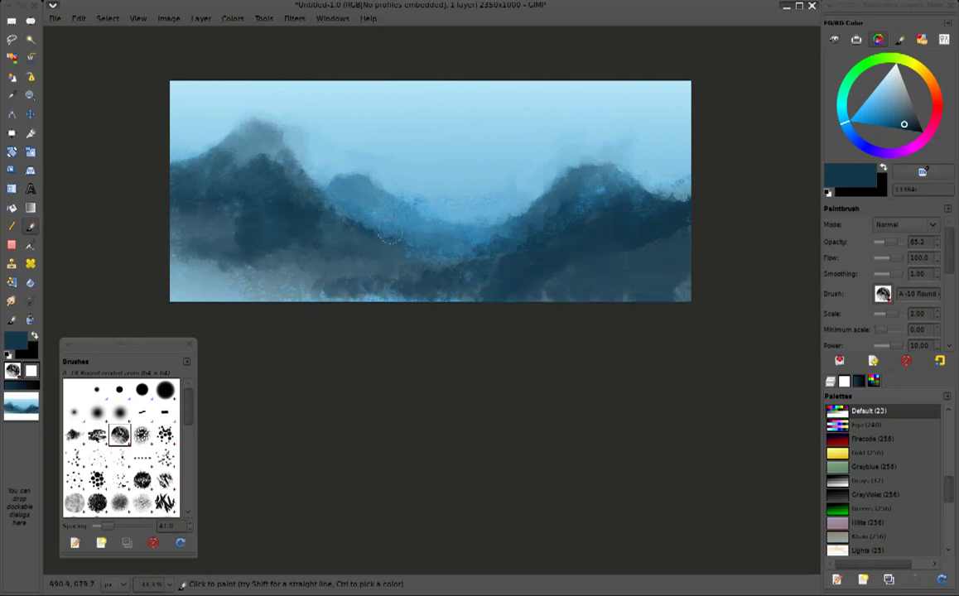
Darken the lower-left slope and soften the left peak with grey-blue
{"action": "left_click", "coordinate": [910, 124]}
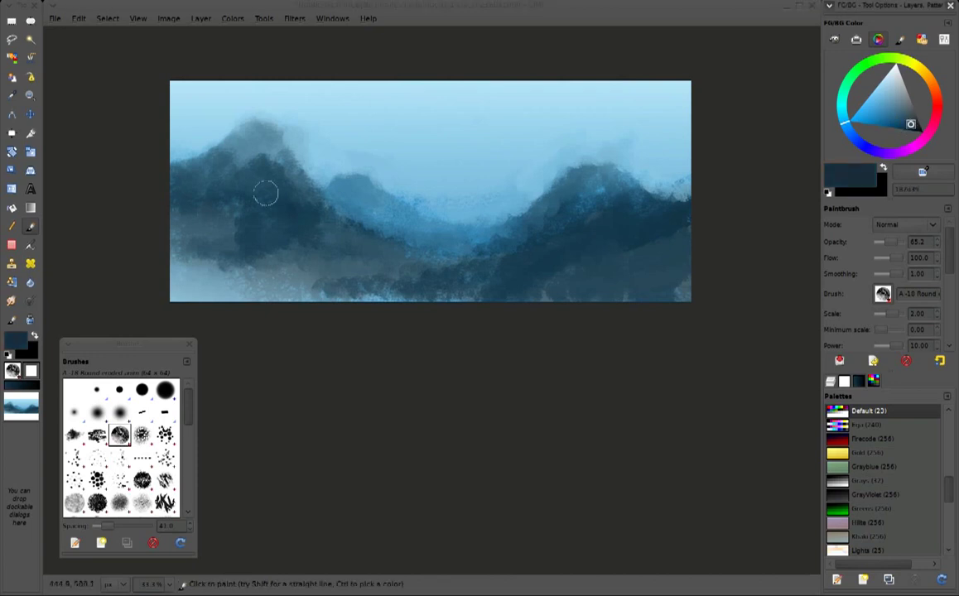
{"action": "mouse_move", "coordinate": [236, 217]}
{"action": "left_mouse_down"}
{"action": "mouse_move", "coordinate": [286, 245]}
{"action": "mouse_move", "coordinate": [302, 227]}
{"action": "mouse_move", "coordinate": [403, 299]}
{"action": "mouse_move", "coordinate": [242, 250]}
{"action": "mouse_move", "coordinate": [214, 220]}
{"action": "mouse_move", "coordinate": [172, 224]}
{"action": "mouse_move", "coordinate": [246, 235]}
{"action": "mouse_move", "coordinate": [225, 298]}
{"action": "mouse_move", "coordinate": [310, 269]}
{"action": "left_mouse_up"}
{"action": "mouse_move", "coordinate": [178, 227]}
{"action": "left_mouse_down"}
{"action": "mouse_move", "coordinate": [174, 278]}
{"action": "mouse_move", "coordinate": [208, 271]}
{"action": "mouse_move", "coordinate": [188, 261]}
{"action": "mouse_move", "coordinate": [182, 223]}
{"action": "mouse_move", "coordinate": [233, 264]}
{"action": "mouse_move", "coordinate": [301, 261]}
{"action": "mouse_move", "coordinate": [485, 323]}
{"action": "left_mouse_up"}
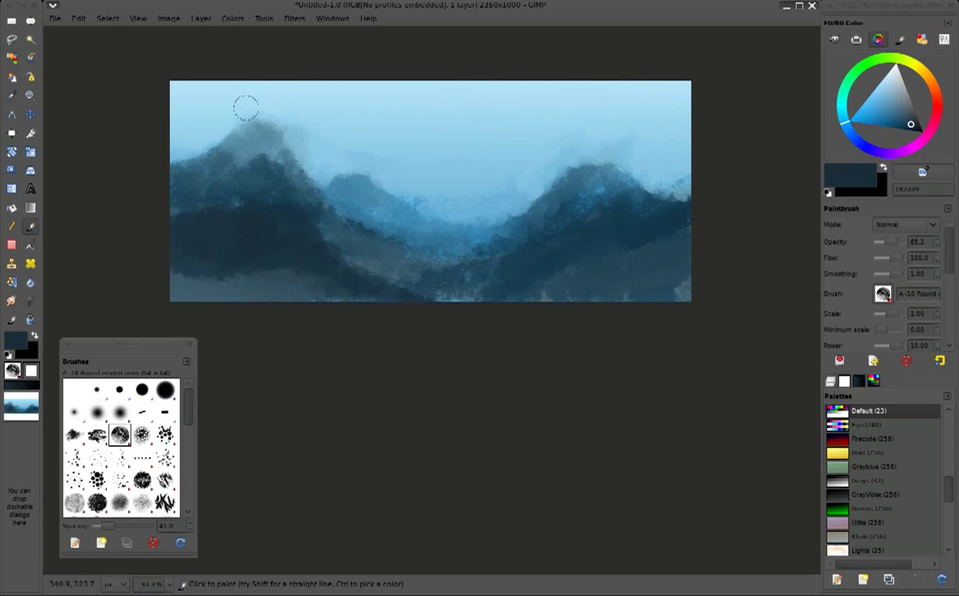
{"action": "left_click", "coordinate": [267, 126], "text": "ctrl"}
{"action": "mouse_move", "coordinate": [252, 126]}
{"action": "left_mouse_down"}
{"action": "mouse_move", "coordinate": [222, 126]}
{"action": "mouse_move", "coordinate": [248, 108]}
{"action": "mouse_move", "coordinate": [301, 122]}
{"action": "mouse_move", "coordinate": [270, 133]}
{"action": "mouse_move", "coordinate": [286, 153]}
{"action": "left_mouse_up"}
{"action": "left_click", "coordinate": [325, 114], "text": "ctrl"}
Blend the left peak's sides into sky blue and build up the middle hilltop
{"action": "left_click_drag", "start_coordinate": [282, 103], "coordinate": [304, 116]}
{"action": "left_click", "coordinate": [213, 100], "text": "ctrl"}
{"action": "left_click_drag", "start_coordinate": [195, 128], "coordinate": [159, 163]}
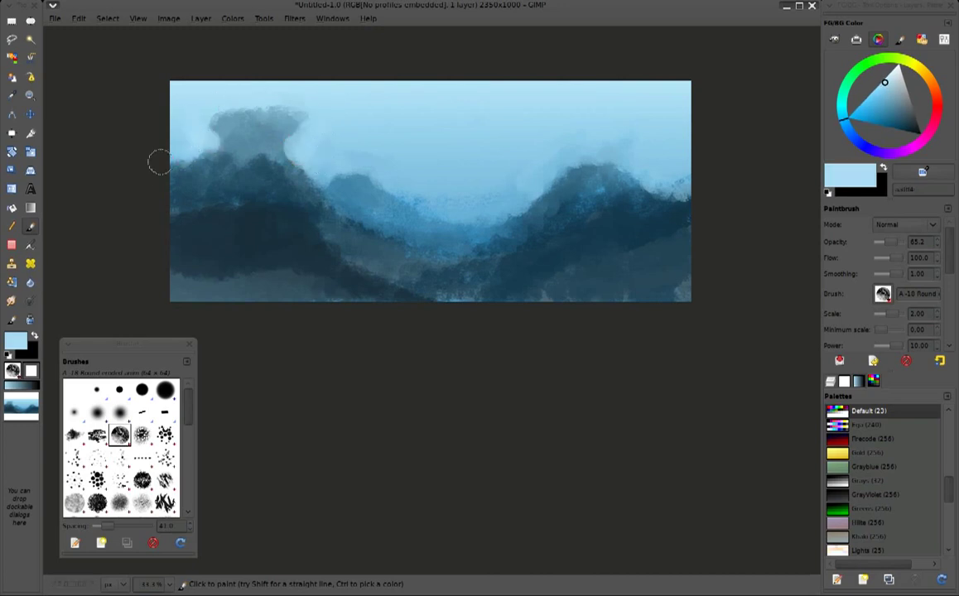
{"action": "left_click", "coordinate": [376, 172], "text": "ctrl"}
{"action": "left_click_drag", "start_coordinate": [375, 171], "coordinate": [414, 191]}
Paint and enlarge a rounded darker cap atop the right hill
{"action": "left_click", "coordinate": [553, 172], "text": "ctrl"}
{"action": "left_click_drag", "start_coordinate": [557, 180], "coordinate": [613, 179]}
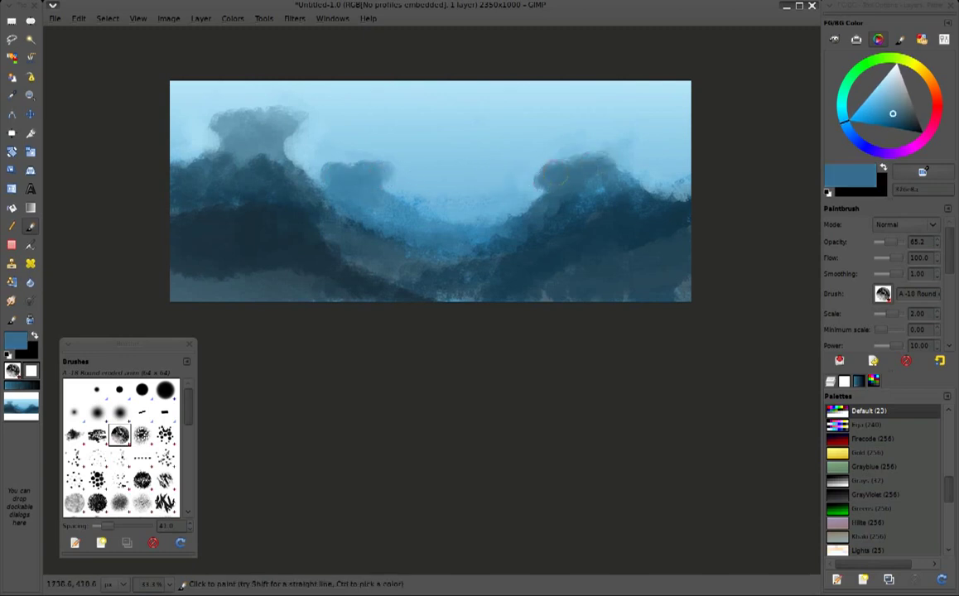
{"action": "left_click", "coordinate": [650, 166], "text": "ctrl"}
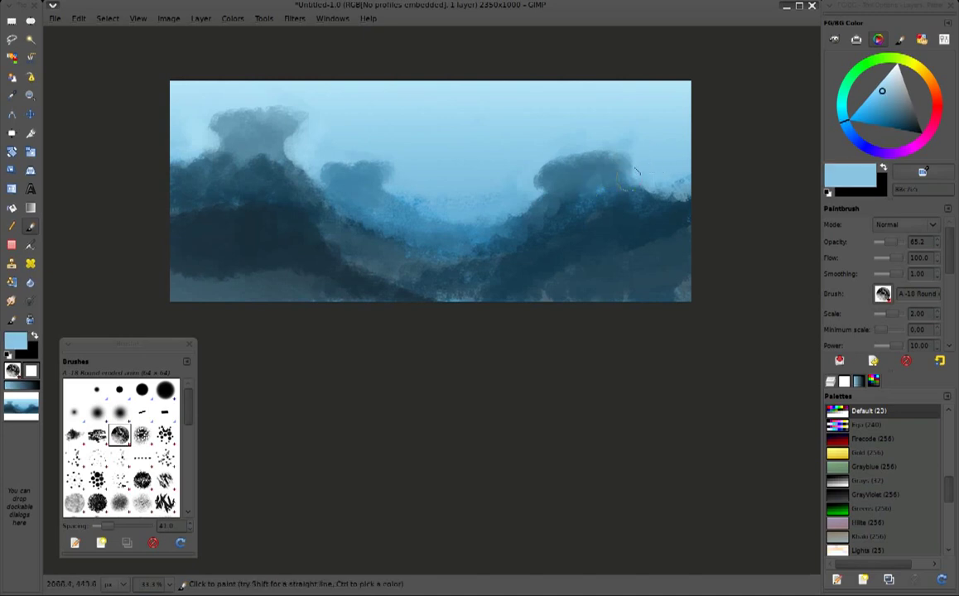
{"action": "left_click", "coordinate": [526, 184], "text": "ctrl"}
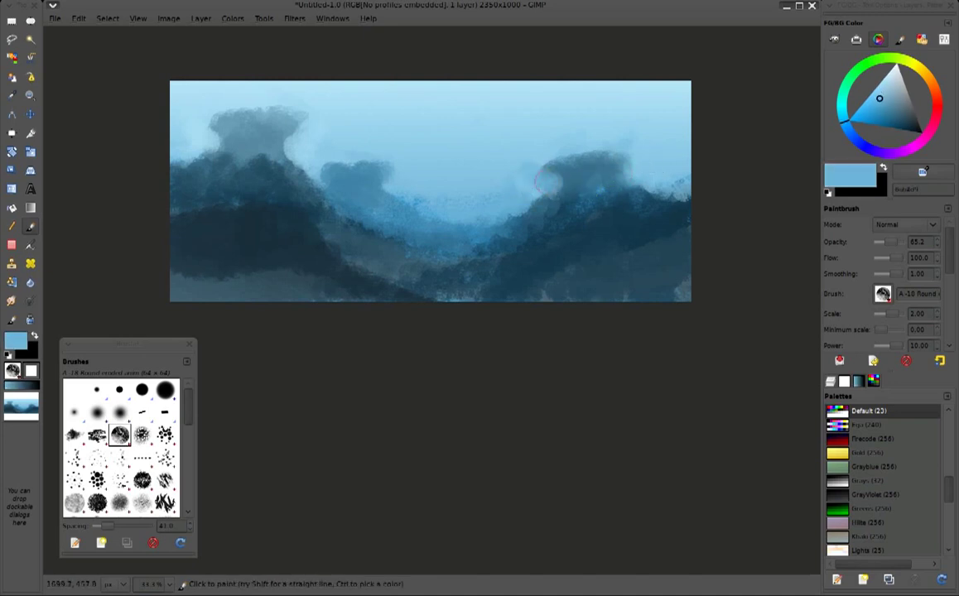
{"action": "left_click", "coordinate": [556, 156], "text": "ctrl"}
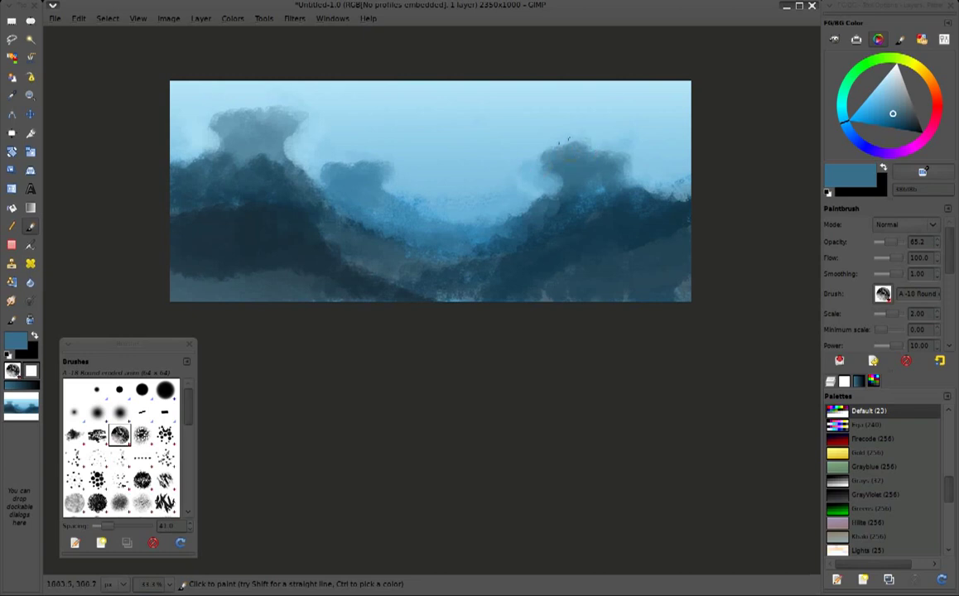
{"action": "mouse_move", "coordinate": [531, 162]}
{"action": "left_mouse_down"}
{"action": "mouse_move", "coordinate": [543, 129]}
{"action": "mouse_move", "coordinate": [594, 156]}
{"action": "left_mouse_up"}
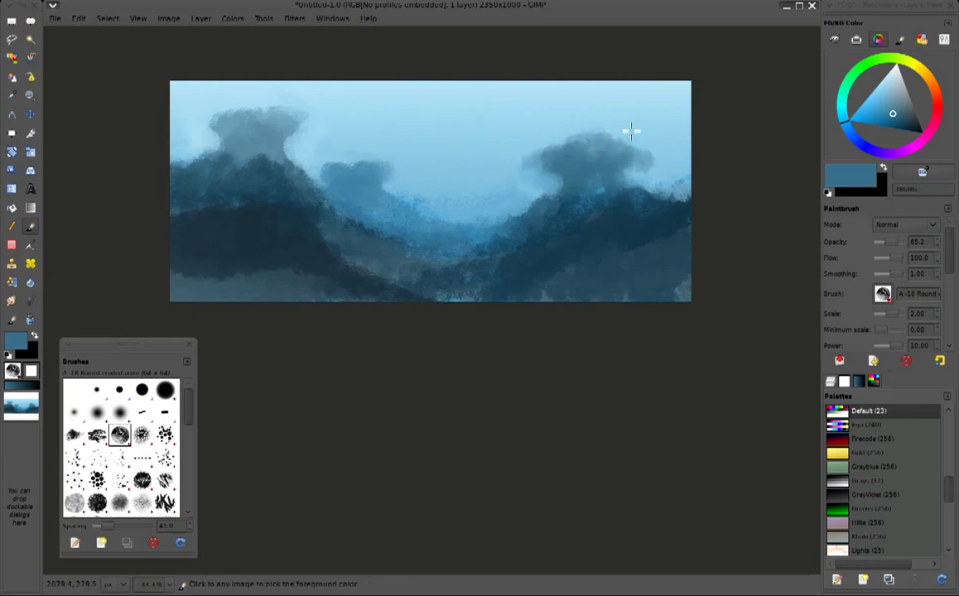
{"action": "left_click", "coordinate": [657, 156], "text": "ctrl"}
Reshape the left peak's cap in grey-blue and sample blues for the middle cap
{"action": "left_click", "coordinate": [272, 130], "text": "ctrl"}
{"action": "mouse_move", "coordinate": [272, 130]}
{"action": "left_mouse_down"}
{"action": "mouse_move", "coordinate": [170, 112]}
{"action": "mouse_move", "coordinate": [304, 118]}
{"action": "mouse_move", "coordinate": [368, 157]}
{"action": "left_mouse_up"}
{"action": "left_click", "coordinate": [321, 149], "text": "ctrl"}
{"action": "left_click", "coordinate": [393, 135], "text": "ctrl"}
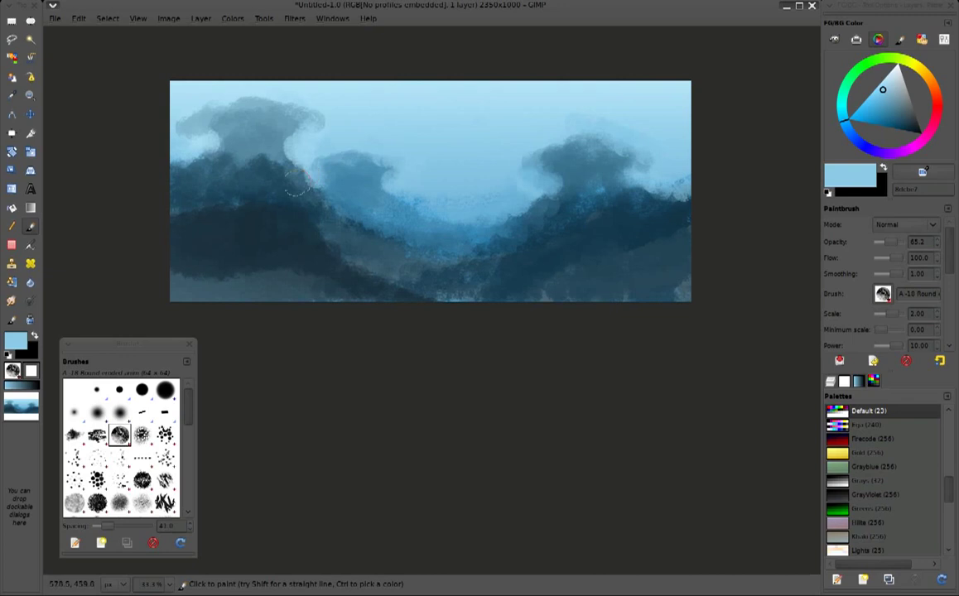
{"action": "left_click", "coordinate": [327, 186], "text": "ctrl"}
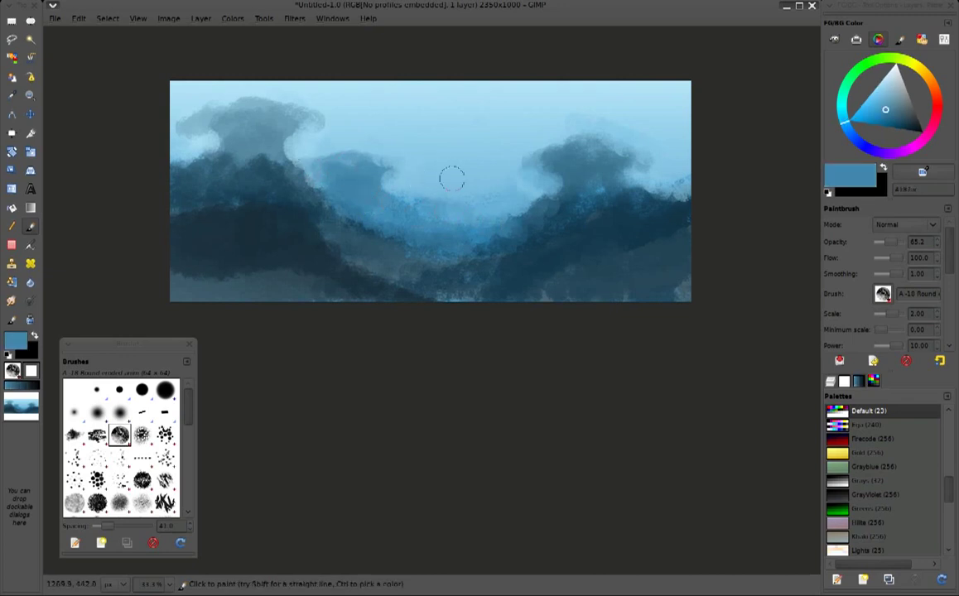
{"action": "scroll", "coordinate": [468, 223], "scroll_direction": "up", "scroll_amount": 1}
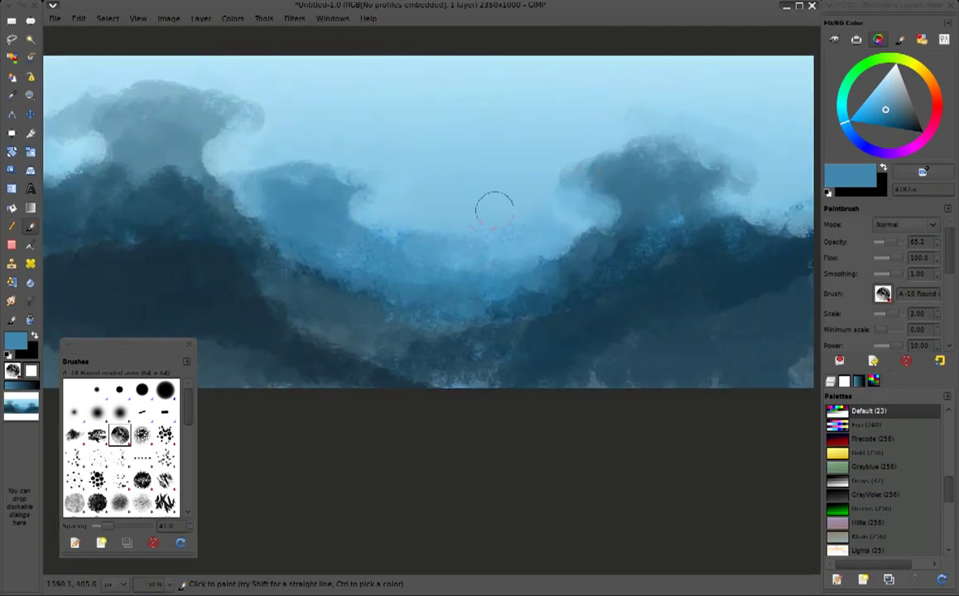
Soften the right peak's flank with sampled light sky blue
{"action": "left_click_drag", "start_coordinate": [152, 345], "coordinate": [136, 382]}
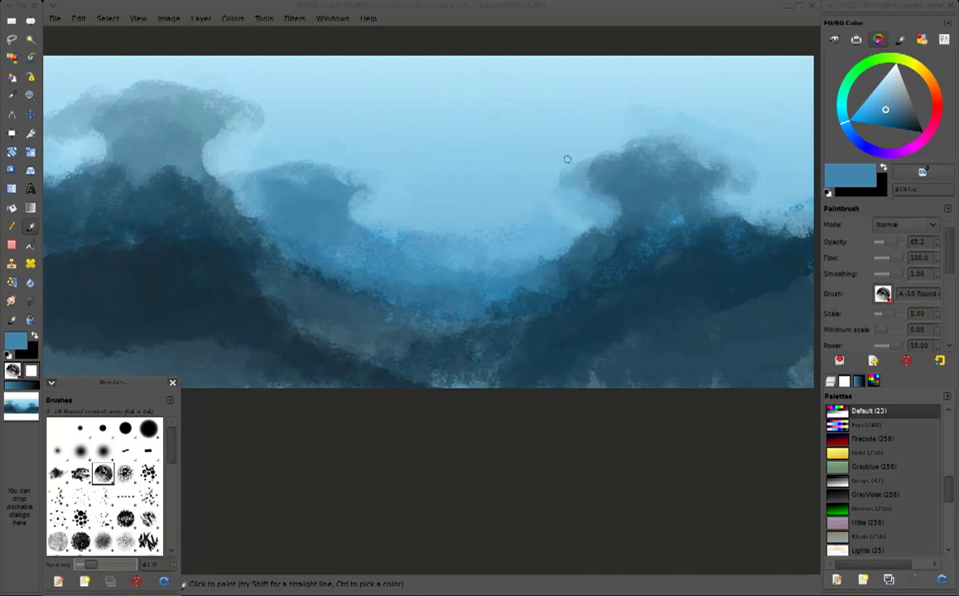
{"action": "left_click", "coordinate": [567, 159], "text": "ctrl"}
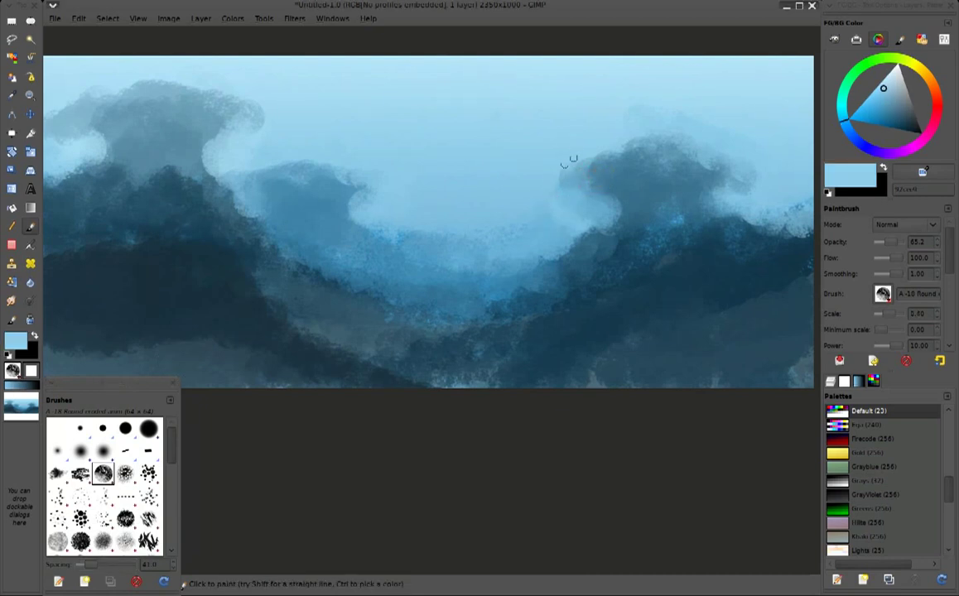
{"action": "left_click", "coordinate": [535, 194], "text": "ctrl"}
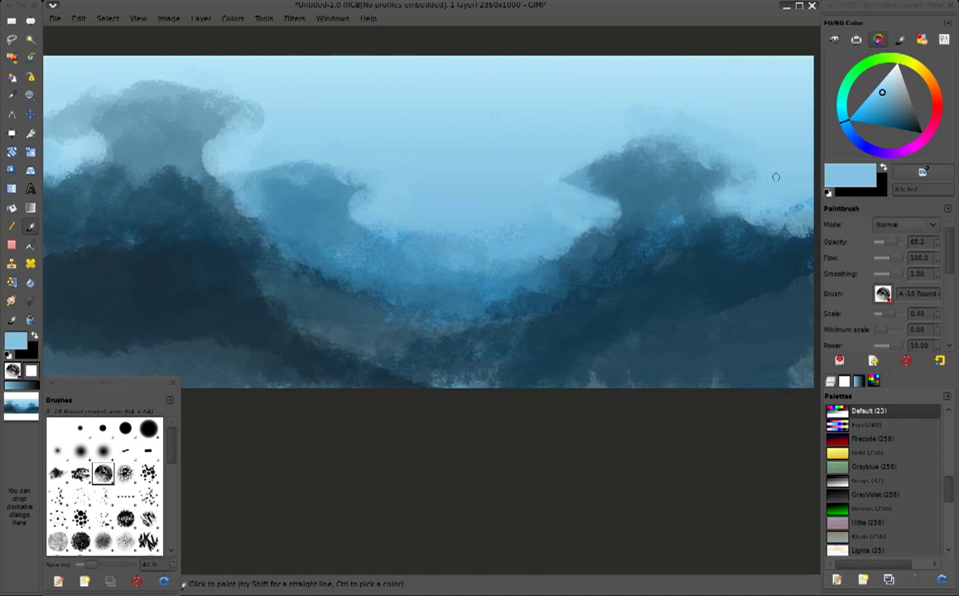
{"action": "left_click", "coordinate": [715, 129], "text": "ctrl"}
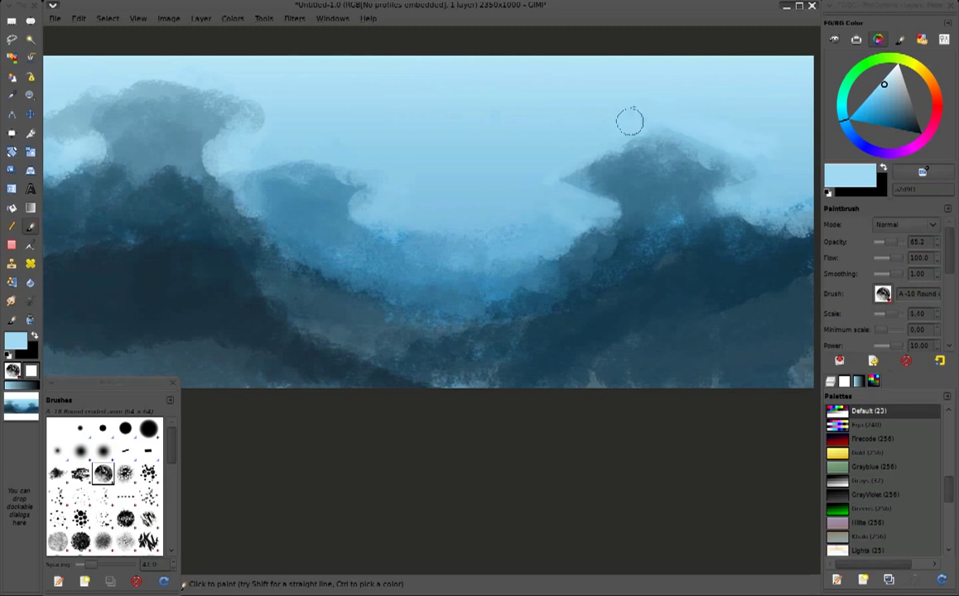
{"action": "left_click_drag", "start_coordinate": [724, 143], "coordinate": [778, 214]}
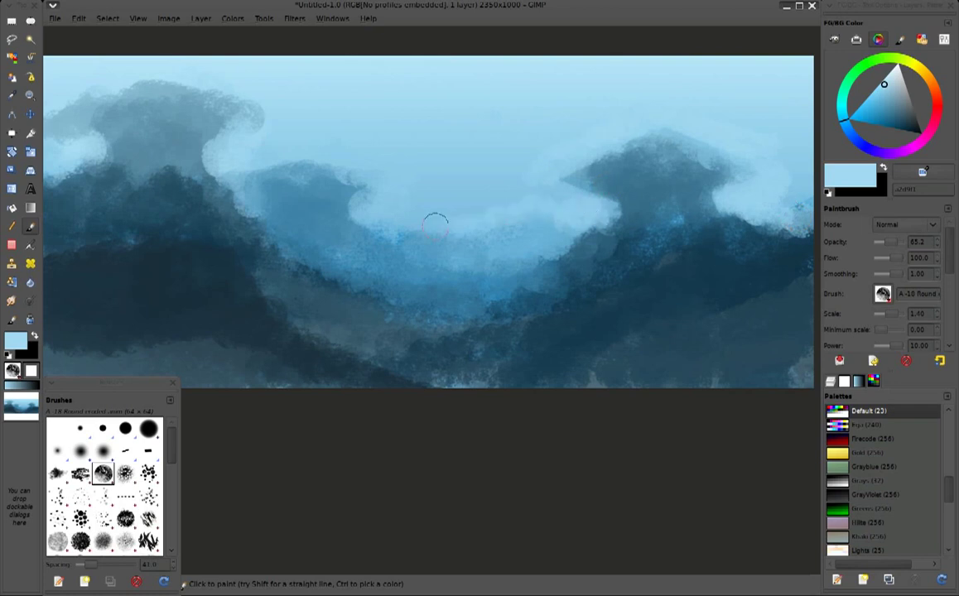
Blend the middle cap's edge into the mist and extend the cap to the right in medium blue
{"action": "left_click", "coordinate": [571, 204], "text": "ctrl"}
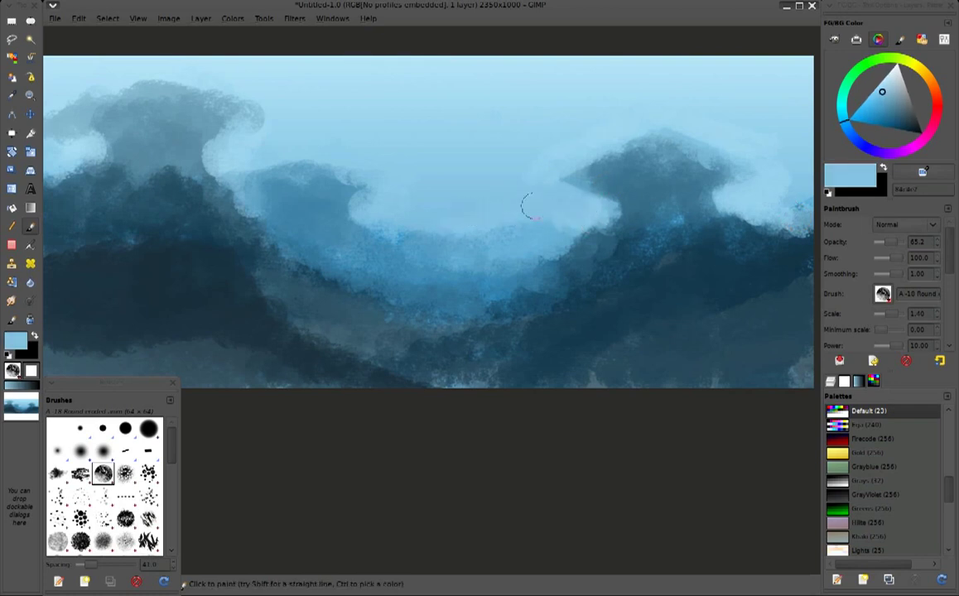
{"action": "left_click", "coordinate": [536, 233], "text": "ctrl"}
{"action": "left_click_drag", "start_coordinate": [386, 212], "coordinate": [392, 201]}
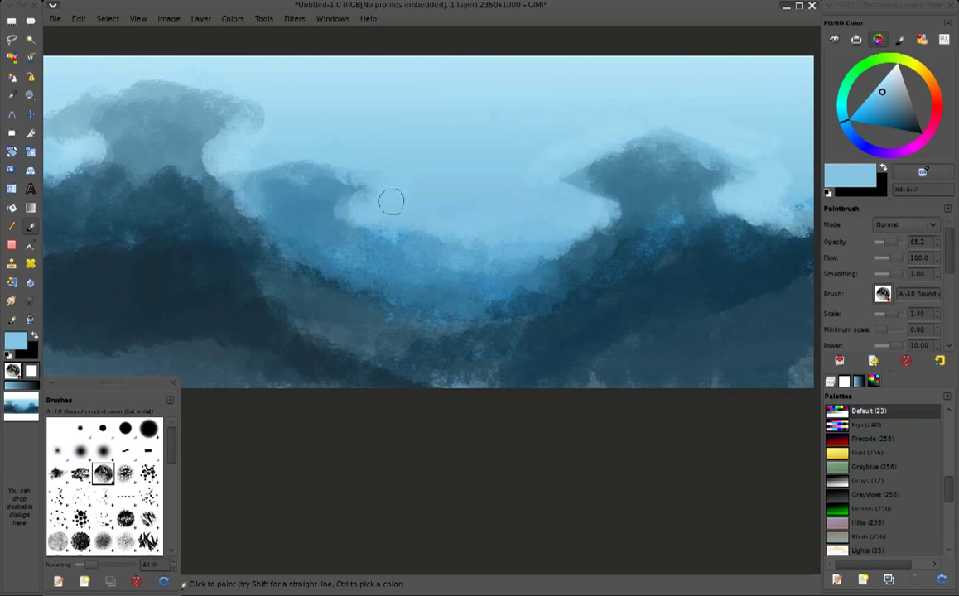
{"action": "left_click", "coordinate": [320, 191], "text": "ctrl"}
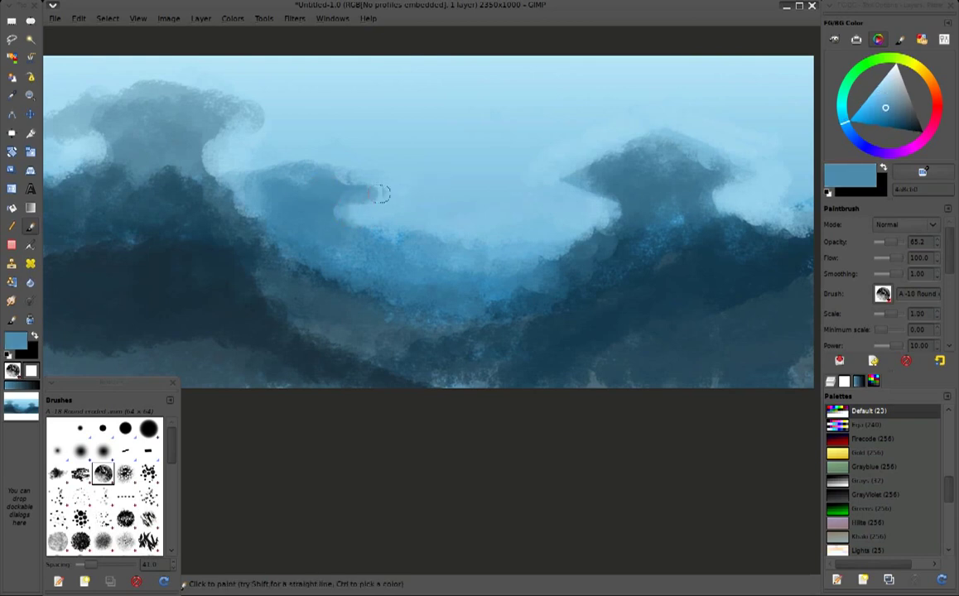
{"action": "left_click_drag", "start_coordinate": [340, 174], "coordinate": [401, 189]}
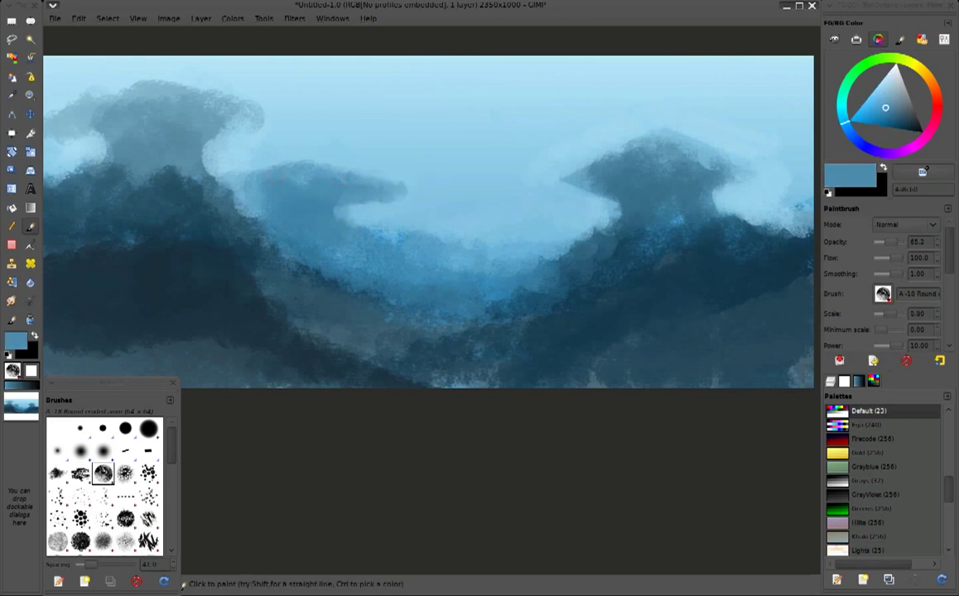
{"action": "left_click", "coordinate": [360, 207], "text": "ctrl"}
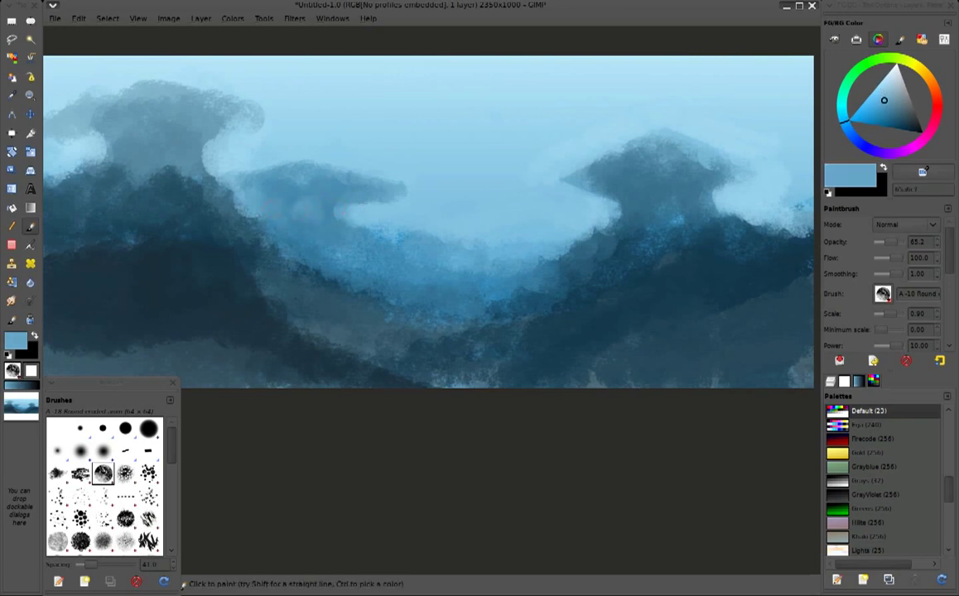
Darken the left mountain slope and valley with grey-blue and navy strokes
{"action": "left_click", "coordinate": [155, 143], "text": "ctrl"}
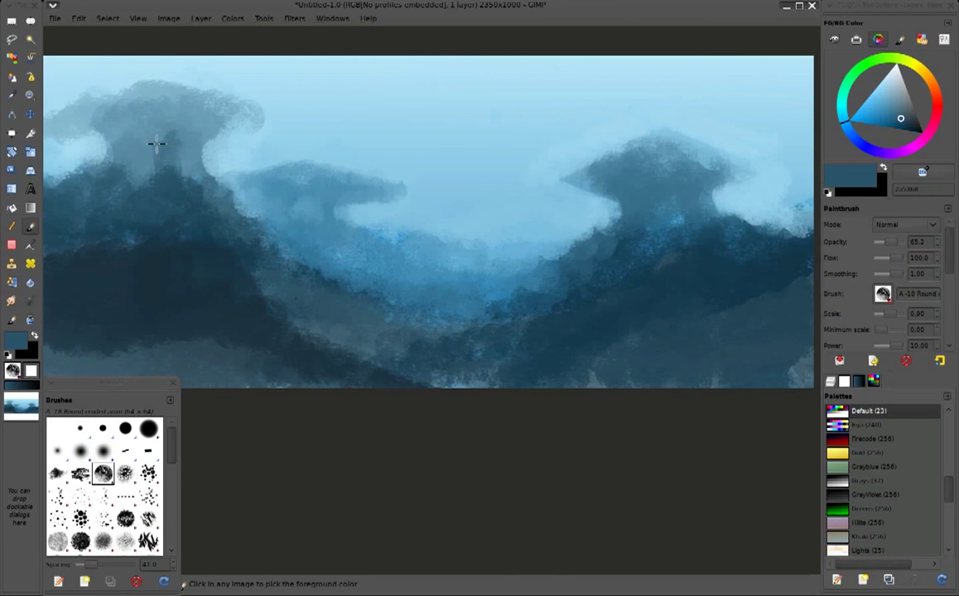
{"action": "left_click_drag", "start_coordinate": [158, 145], "coordinate": [245, 241]}
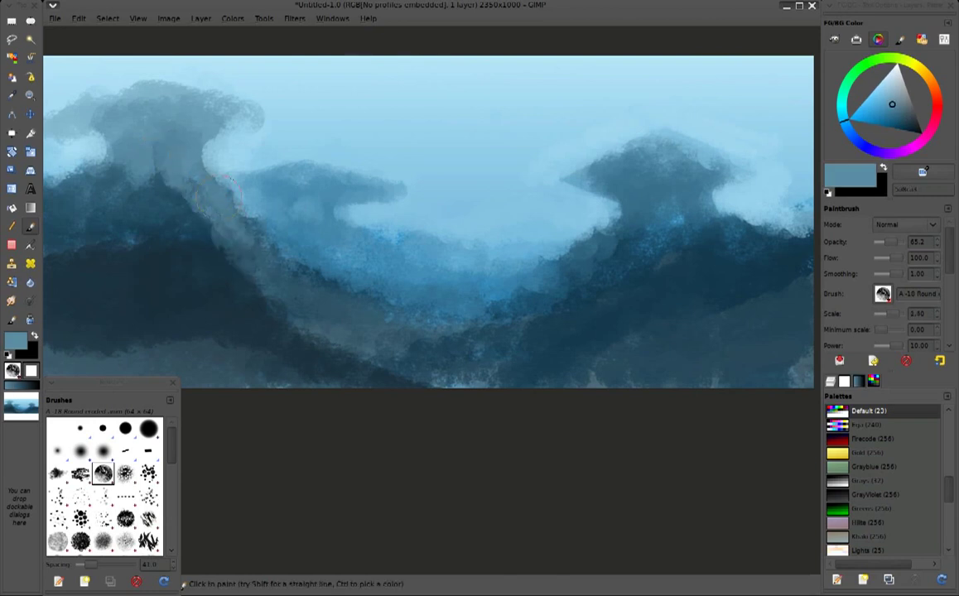
{"action": "left_click", "coordinate": [158, 186], "text": "ctrl"}
{"action": "mouse_move", "coordinate": [159, 176]}
{"action": "left_mouse_down"}
{"action": "mouse_move", "coordinate": [286, 291]}
{"action": "mouse_move", "coordinate": [310, 285]}
{"action": "mouse_move", "coordinate": [508, 349]}
{"action": "left_mouse_up"}
{"action": "left_click", "coordinate": [204, 274], "text": "ctrl"}
{"action": "mouse_move", "coordinate": [204, 274]}
{"action": "left_mouse_down"}
{"action": "mouse_move", "coordinate": [575, 396]}
{"action": "mouse_move", "coordinate": [671, 400]}
{"action": "left_mouse_up"}
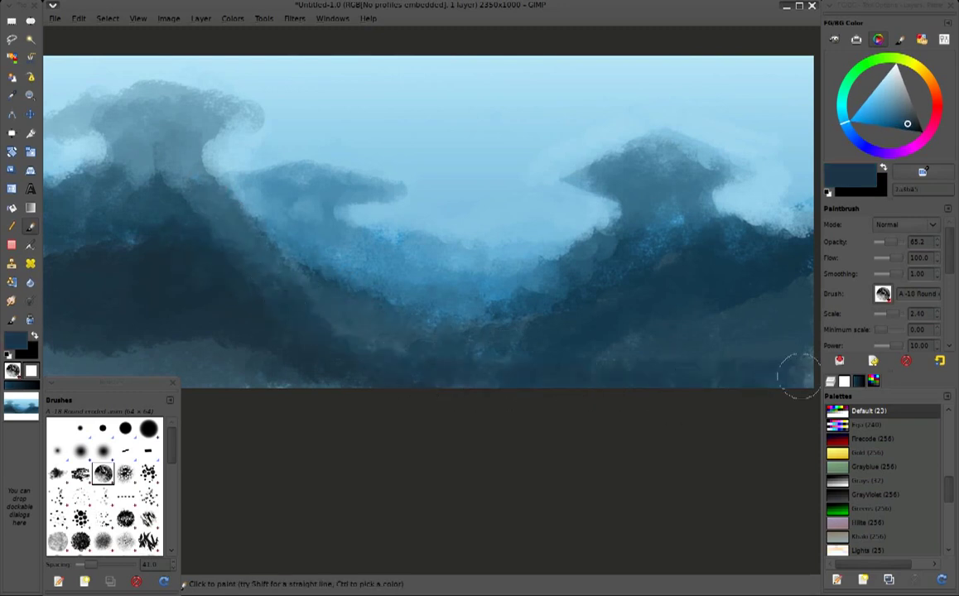
Paint a dark blue stroke along the bottom of the canvas
{"action": "left_click", "coordinate": [713, 331], "text": "ctrl"}
{"action": "left_click", "coordinate": [771, 369], "text": "ctrl"}
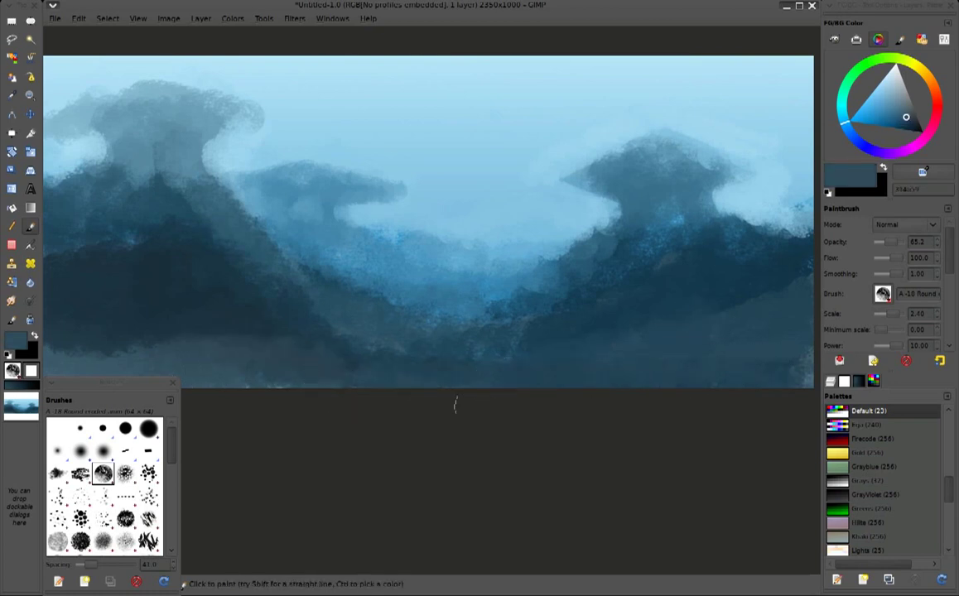
{"action": "left_click", "coordinate": [225, 319], "text": "ctrl"}
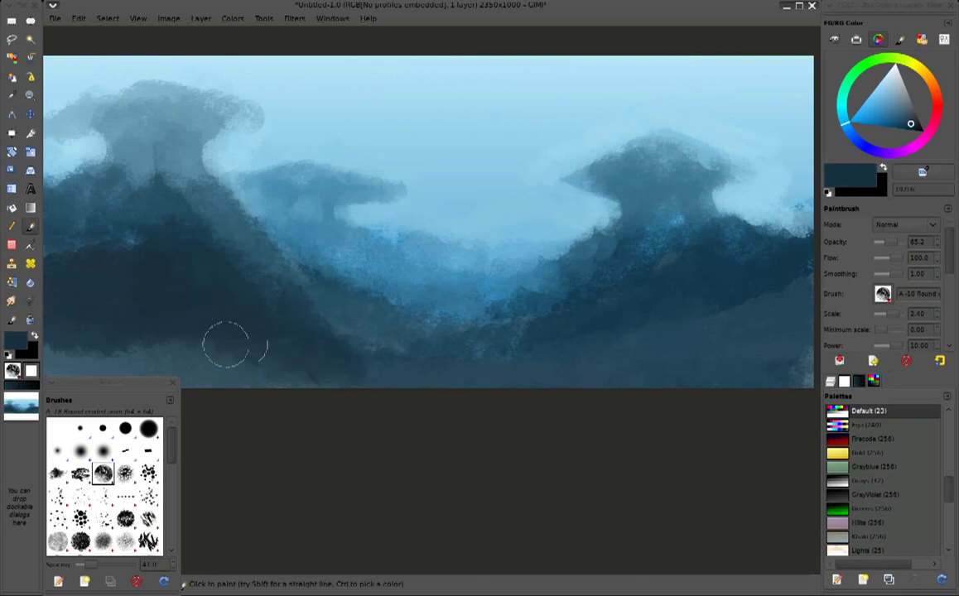
{"action": "mouse_move", "coordinate": [342, 349]}
{"action": "left_mouse_down"}
{"action": "mouse_move", "coordinate": [512, 365]}
{"action": "mouse_move", "coordinate": [719, 412]}
{"action": "left_mouse_up"}
At brush scale 3.00, paint dark navy over the lighter blotches in the lower-right hills
{"action": "key", "text": "bracketright"}
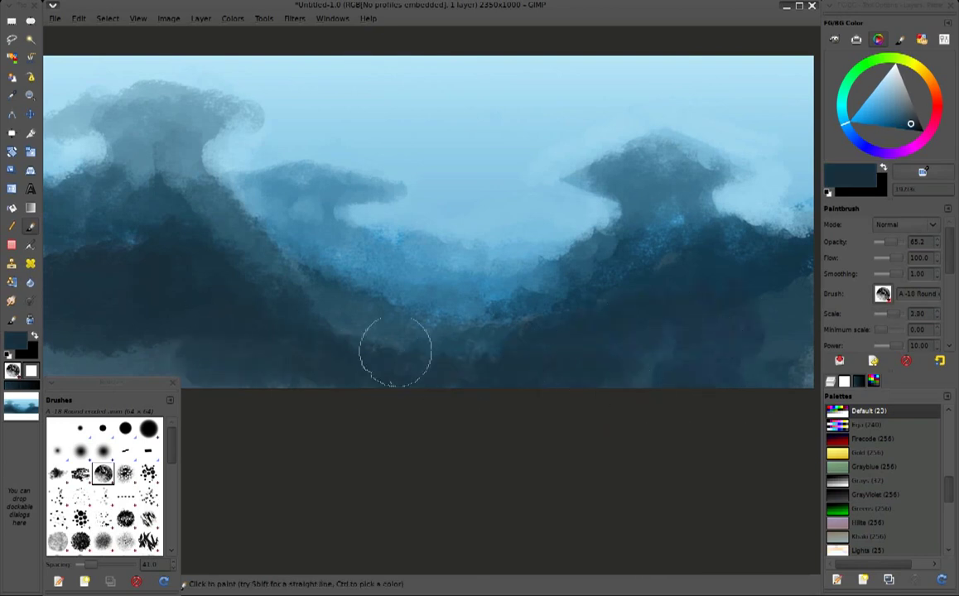
{"action": "left_click", "coordinate": [692, 253], "text": "ctrl"}
{"action": "left_click_drag", "start_coordinate": [692, 253], "coordinate": [663, 289]}
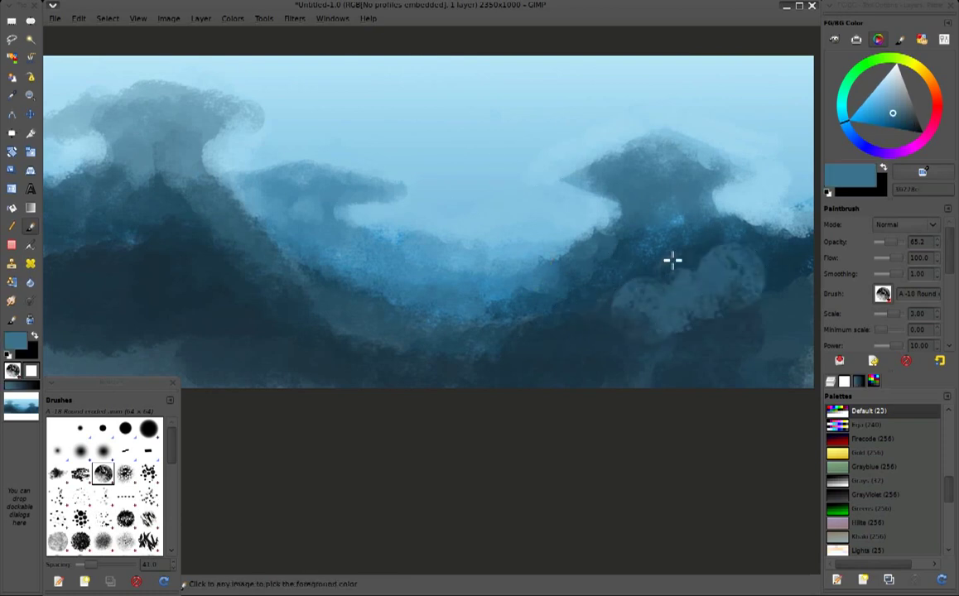
{"action": "left_click", "coordinate": [745, 249], "text": "ctrl"}
{"action": "mouse_move", "coordinate": [744, 248]}
{"action": "left_mouse_down"}
{"action": "mouse_move", "coordinate": [707, 279]}
{"action": "mouse_move", "coordinate": [728, 268]}
{"action": "mouse_move", "coordinate": [471, 364]}
{"action": "left_mouse_up"}
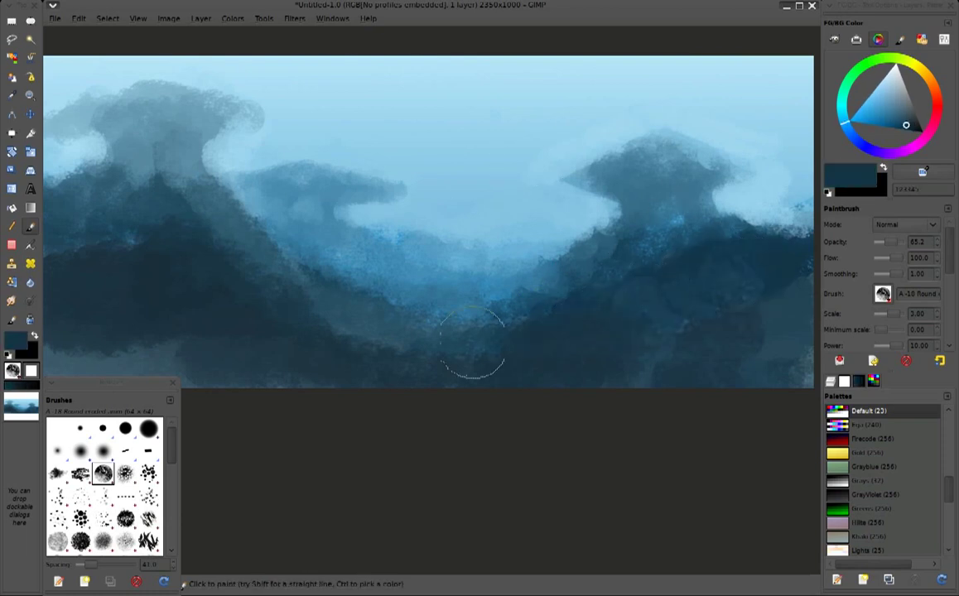
{"action": "left_click", "coordinate": [663, 245], "text": "ctrl"}
{"action": "left_click", "coordinate": [728, 272], "text": "ctrl"}
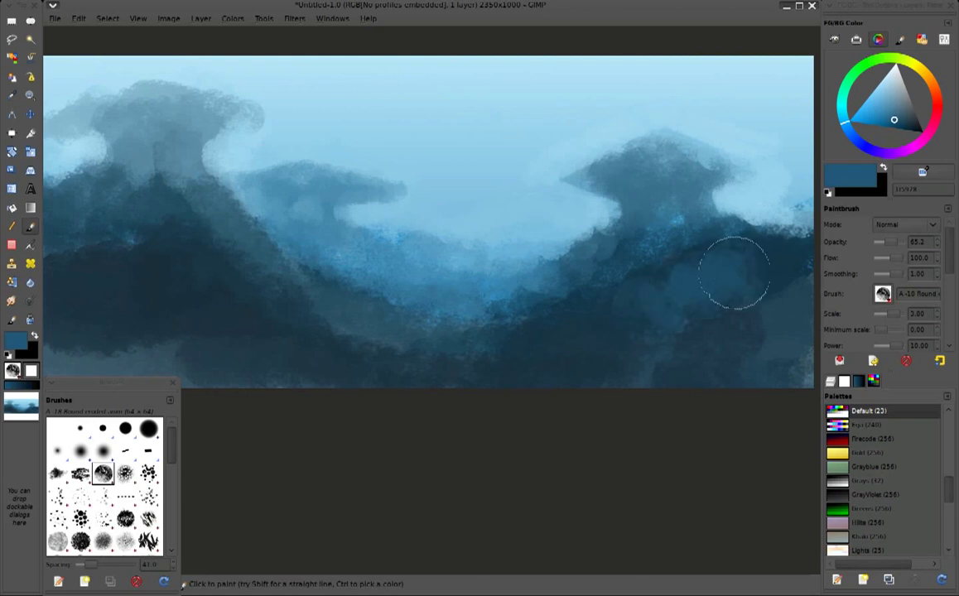
{"action": "left_click_drag", "start_coordinate": [728, 272], "coordinate": [589, 310]}
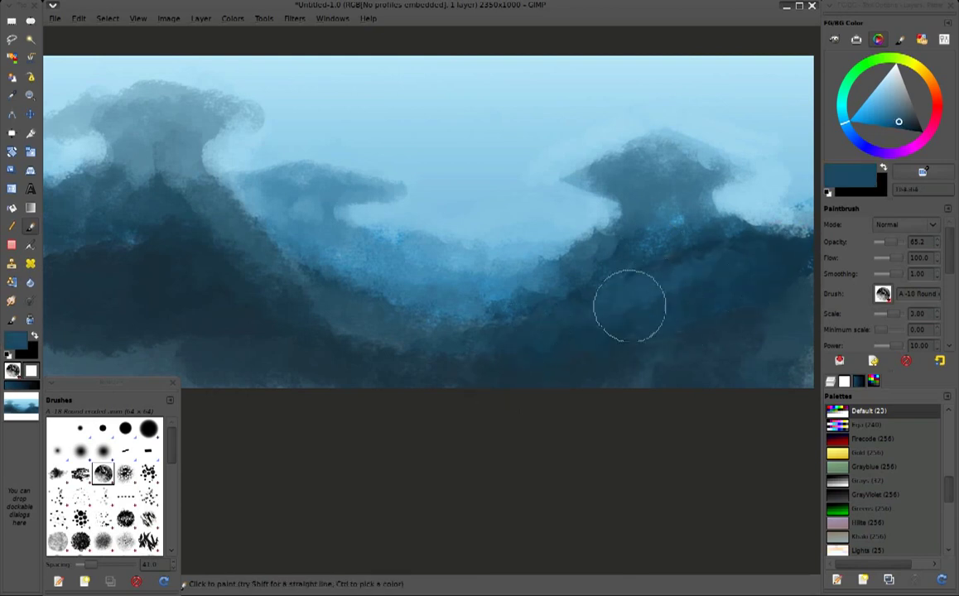
{"action": "left_click", "coordinate": [763, 311], "text": "ctrl"}
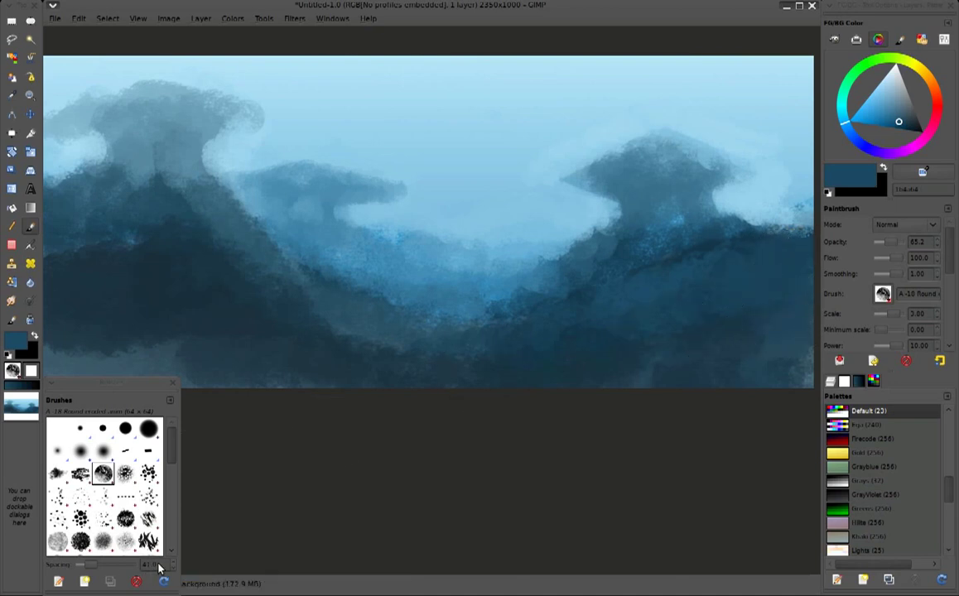
Sample a darker blue and set the brush scale to 2.00
{"action": "key", "text": "bracketright"}
{"action": "left_click", "coordinate": [471, 378], "text": "ctrl"}
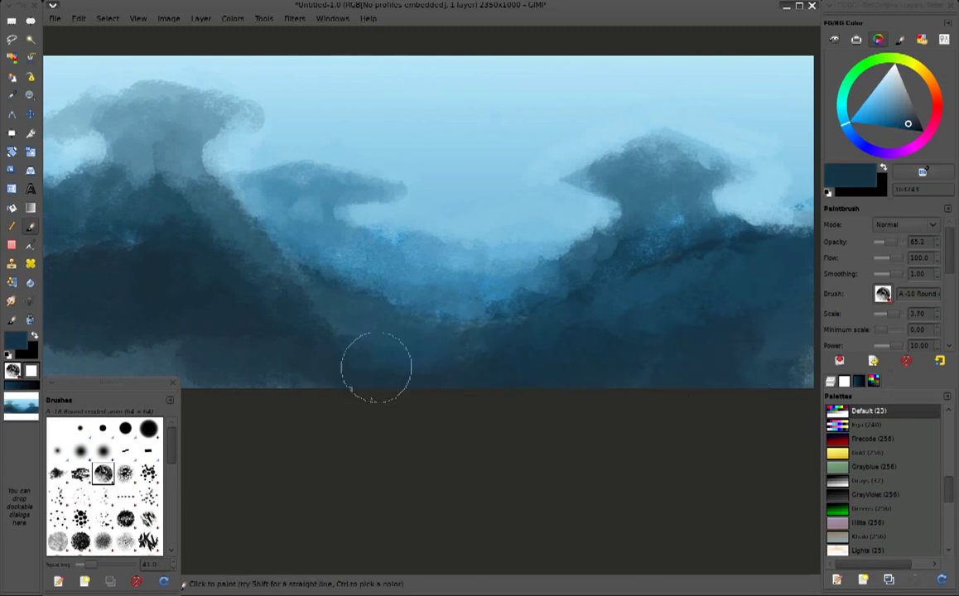
{"action": "key", "text": "bracketleft"}
{"action": "key", "text": "bracketleft"}
{"action": "key", "text": "bracketleft"}
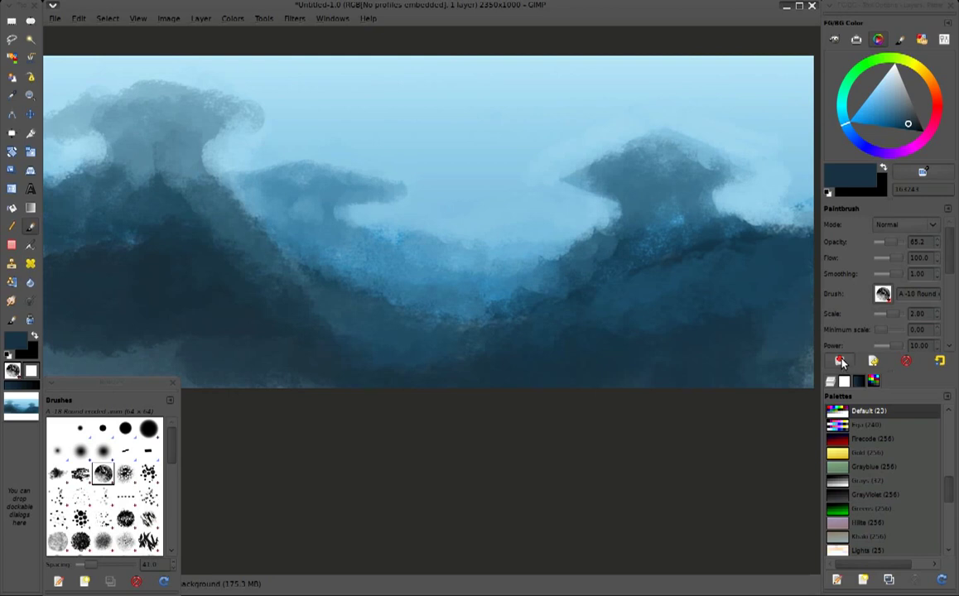
Save the paintbrush settings as a new tool options entry named 'A- Big chalk'
{"action": "left_click", "coordinate": [841, 362]}
{"action": "left_click", "coordinate": [703, 371]}
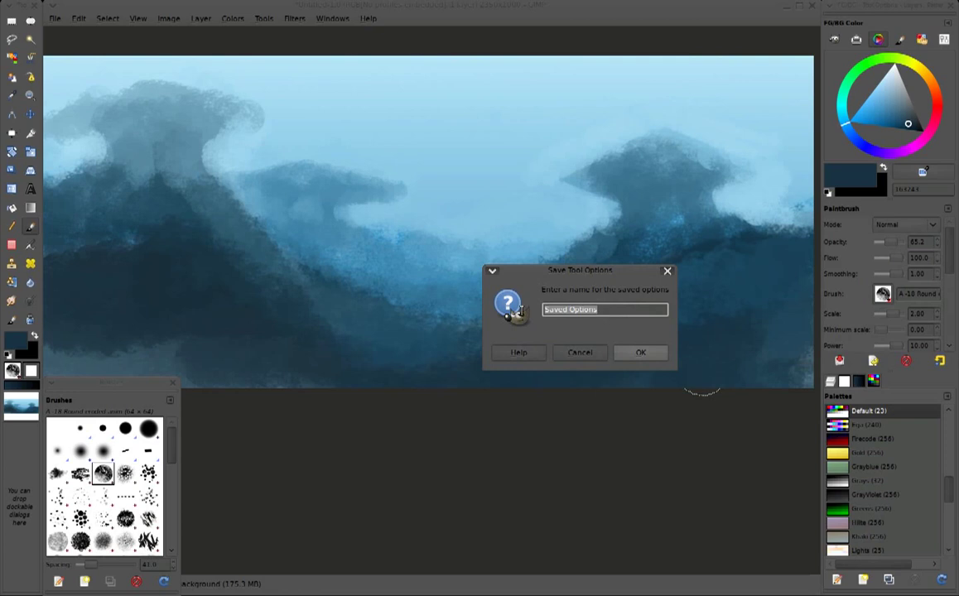
{"action": "type", "text": "A"}
{"action": "left_click", "coordinate": [640, 353]}
{"action": "left_click", "coordinate": [872, 362]}
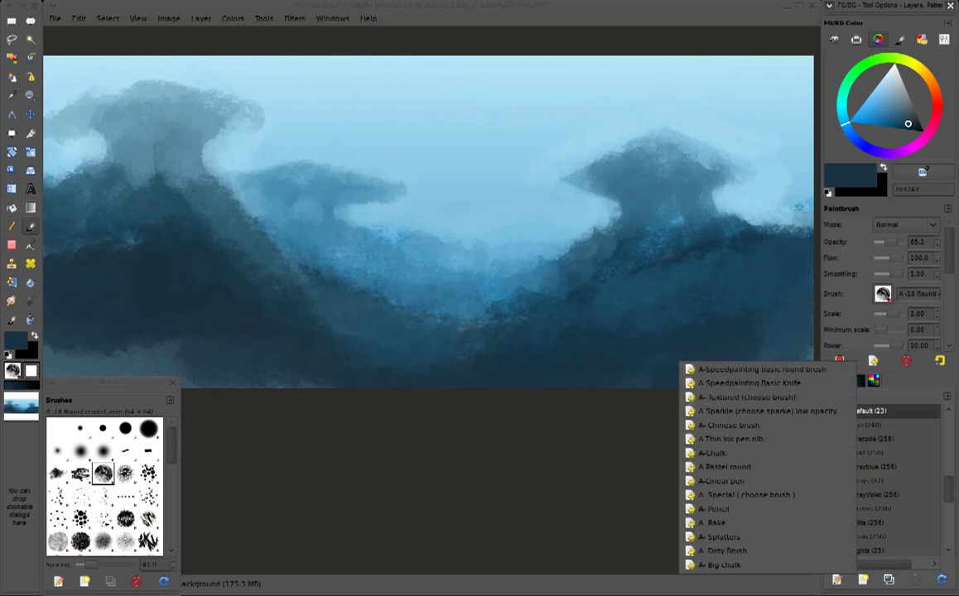
{"action": "left_click", "coordinate": [720, 565]}
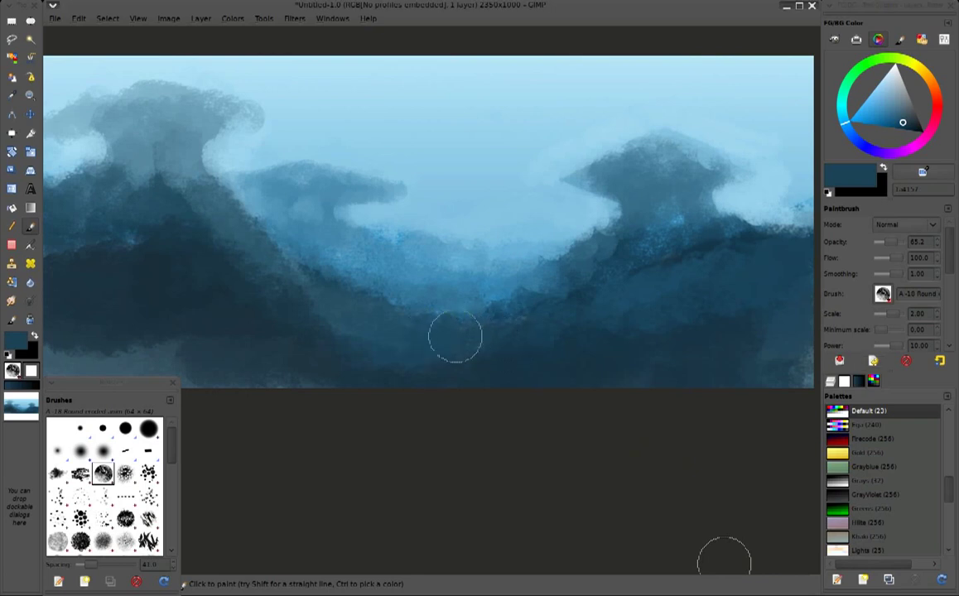
Brush light sky-blue mist to the left of the left pillar
{"action": "left_click", "coordinate": [457, 289], "text": "ctrl"}
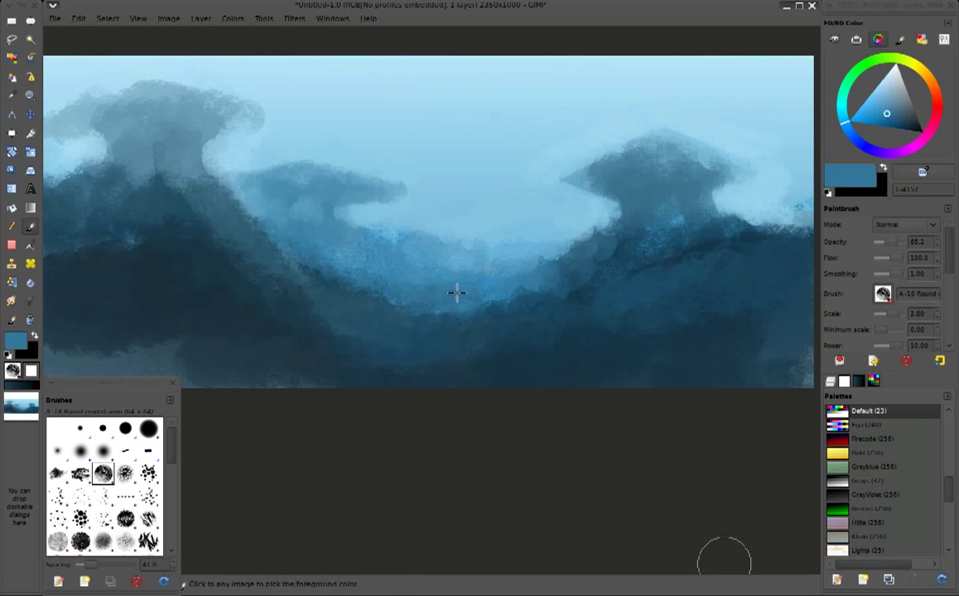
{"action": "left_click", "coordinate": [234, 122], "text": "ctrl"}
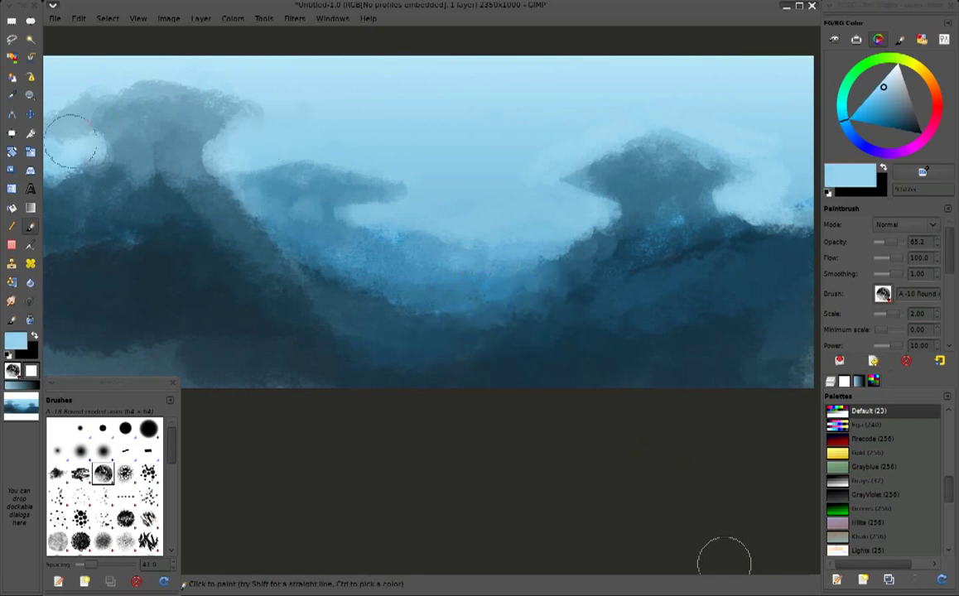
{"action": "left_click", "coordinate": [72, 99], "text": "ctrl"}
{"action": "mouse_move", "coordinate": [95, 91]}
{"action": "left_mouse_down"}
{"action": "mouse_move", "coordinate": [70, 146]}
{"action": "mouse_move", "coordinate": [60, 146]}
{"action": "mouse_move", "coordinate": [81, 159]}
{"action": "left_mouse_up"}
Darken the lighter band in the lower-right hills with dark navy
{"action": "left_click", "coordinate": [114, 181], "text": "ctrl"}
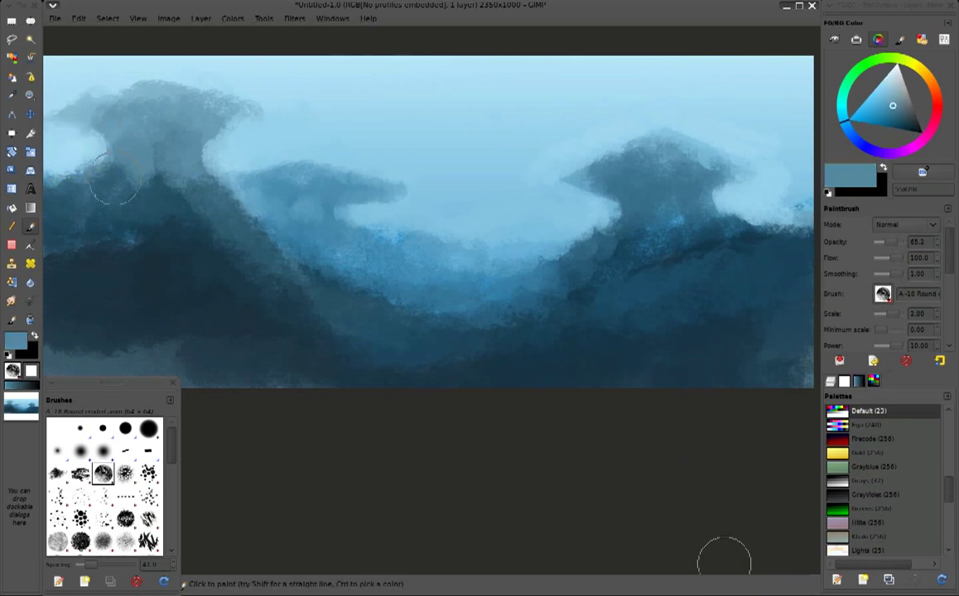
{"action": "left_click", "coordinate": [187, 245], "text": "ctrl"}
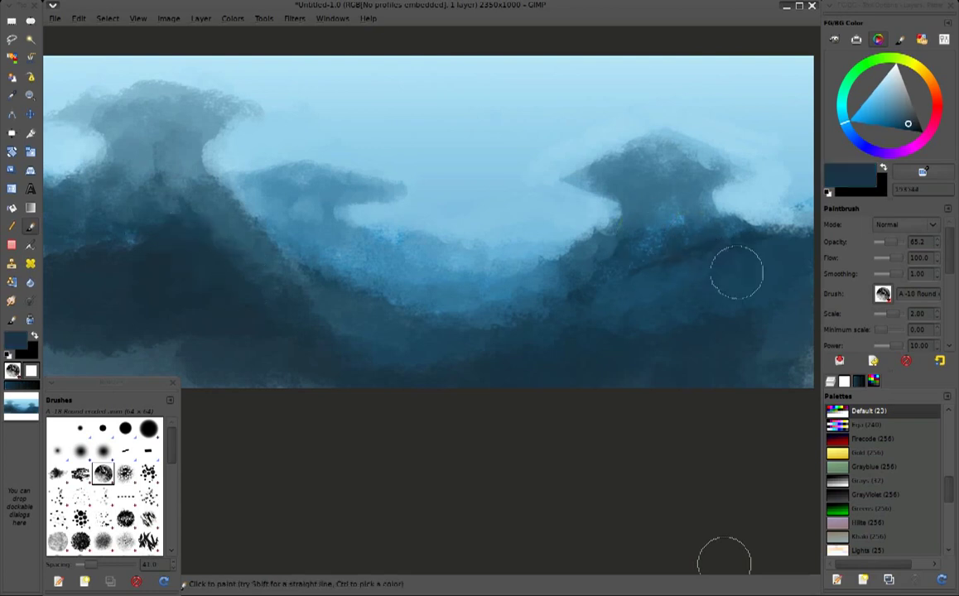
{"action": "mouse_move", "coordinate": [641, 312]}
{"action": "left_mouse_down"}
{"action": "mouse_move", "coordinate": [524, 327]}
{"action": "mouse_move", "coordinate": [561, 289]}
{"action": "mouse_move", "coordinate": [660, 336]}
{"action": "left_mouse_up"}
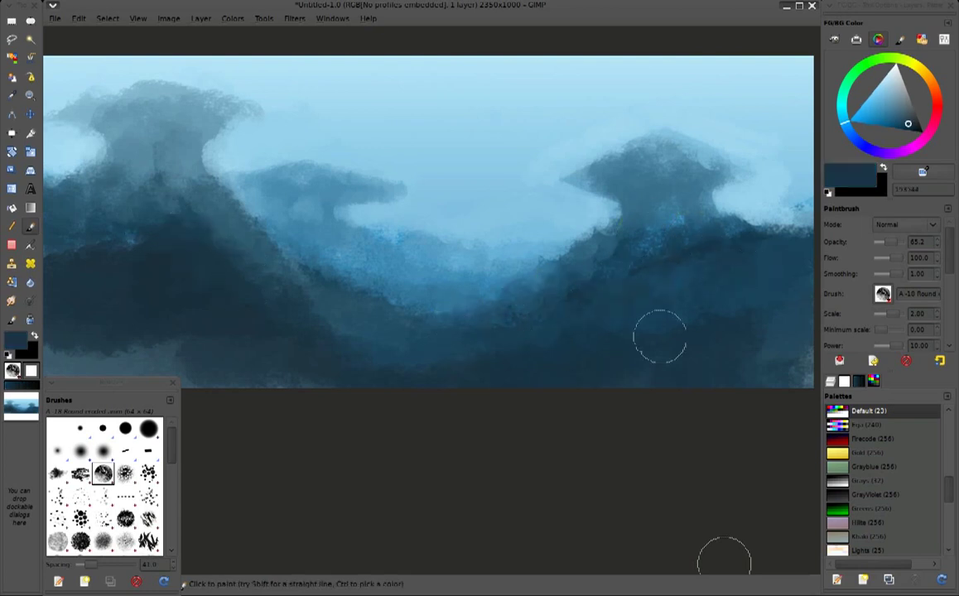
Mist over the middle cap's right tip, the central sky and the left cap's lower edge
{"action": "left_click", "coordinate": [336, 142], "text": "ctrl"}
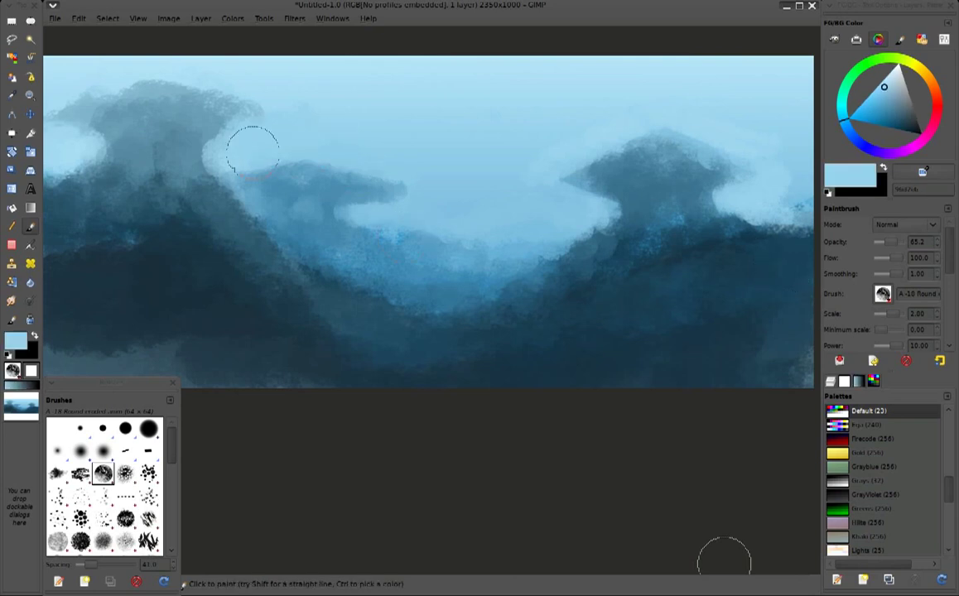
{"action": "left_click_drag", "start_coordinate": [364, 154], "coordinate": [396, 172]}
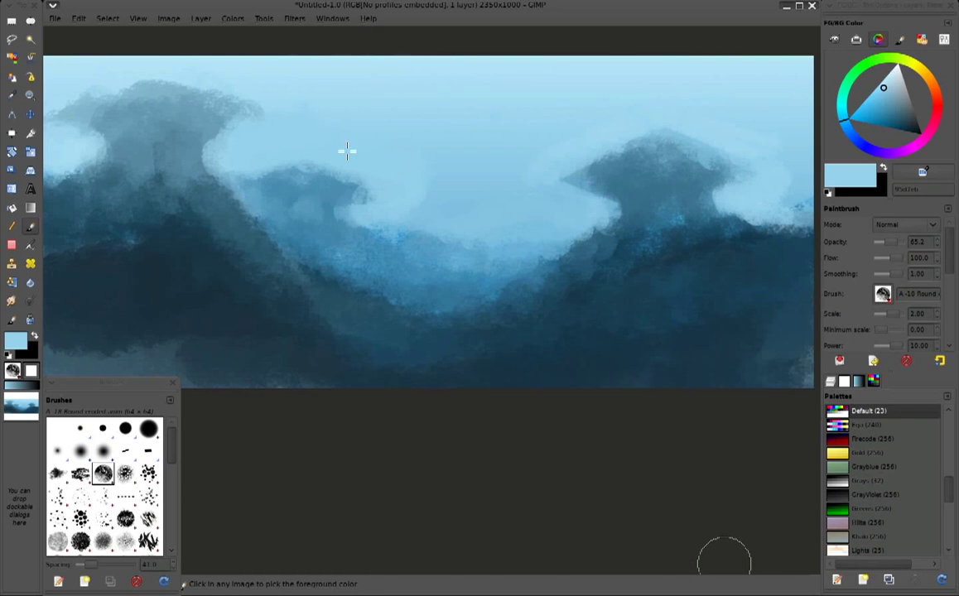
{"action": "mouse_move", "coordinate": [407, 184]}
{"action": "left_mouse_down"}
{"action": "mouse_move", "coordinate": [403, 193]}
{"action": "mouse_move", "coordinate": [512, 227]}
{"action": "left_mouse_up"}
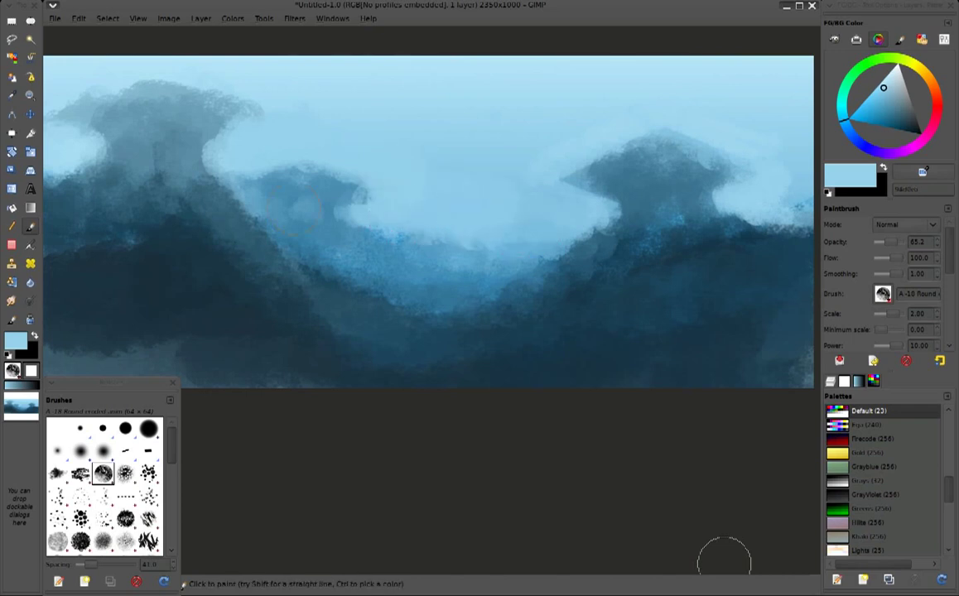
{"action": "left_click_drag", "start_coordinate": [236, 163], "coordinate": [239, 233]}
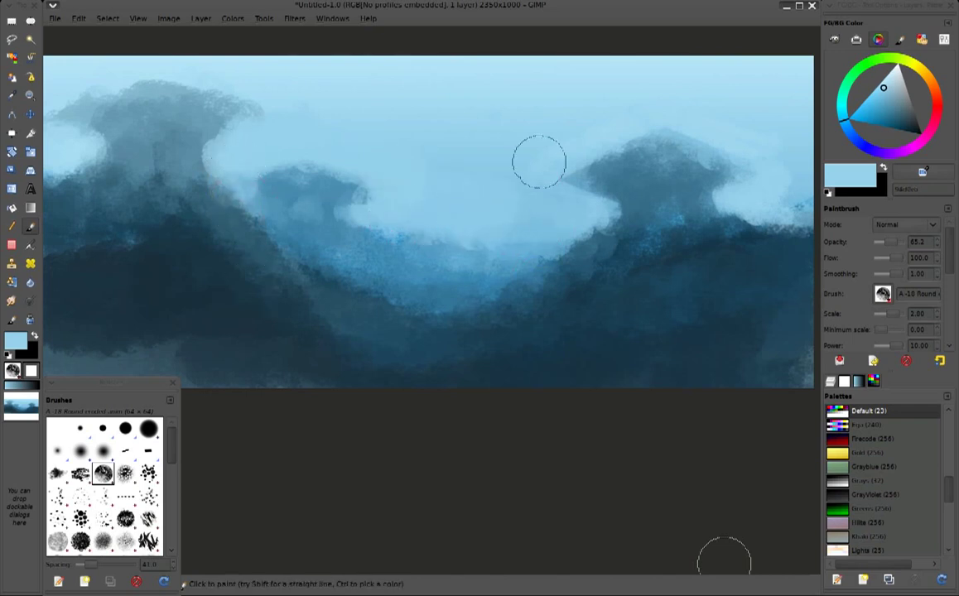
Add a new transparent layer for the fog
{"action": "left_click", "coordinate": [831, 382]}
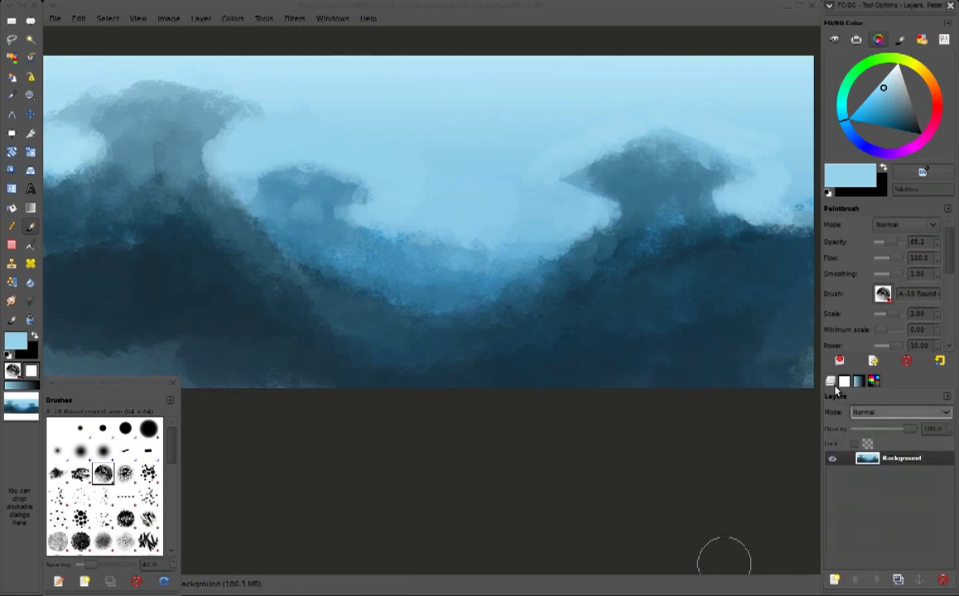
{"action": "left_click", "coordinate": [899, 582]}
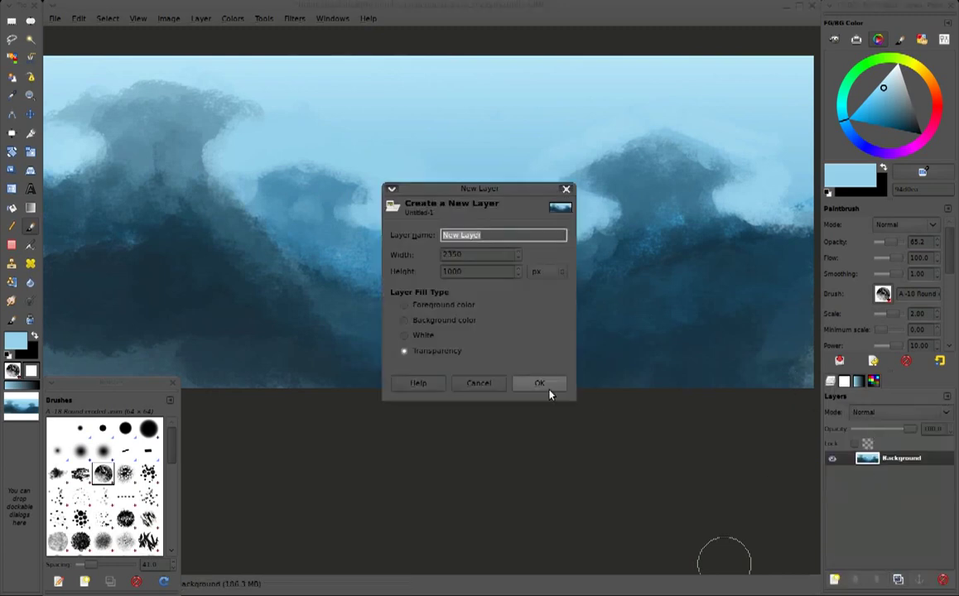
{"action": "left_click", "coordinate": [548, 389]}
Draw a white bi-linear gradient band across the middle of the painting
{"action": "left_click", "coordinate": [31, 207]}
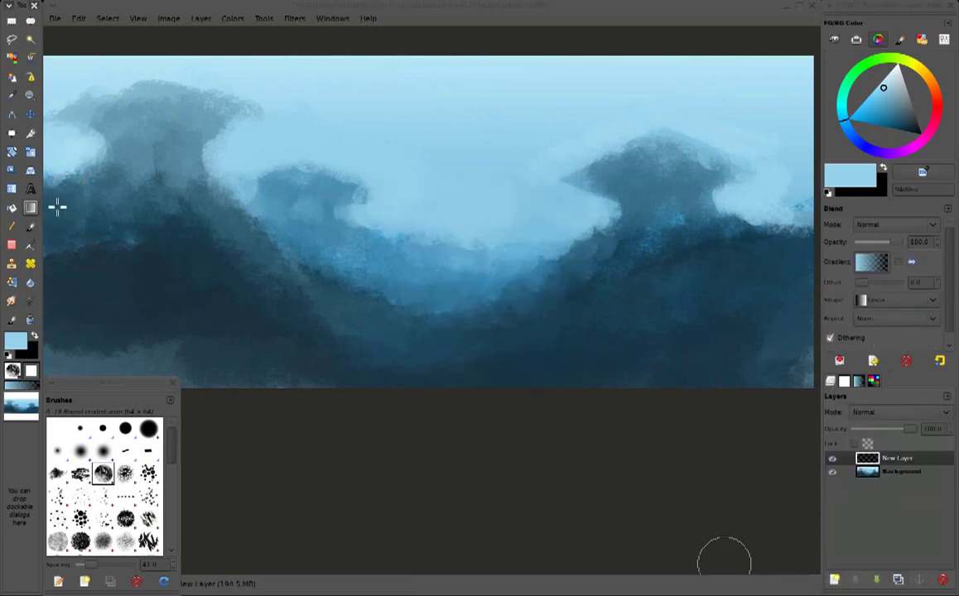
{"action": "left_click", "coordinate": [890, 303]}
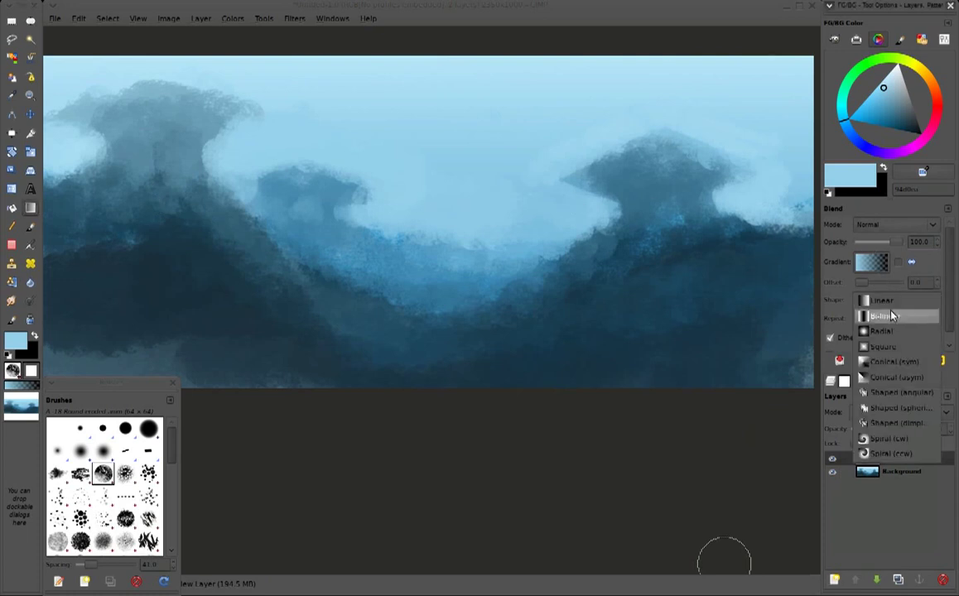
{"action": "left_click", "coordinate": [890, 315]}
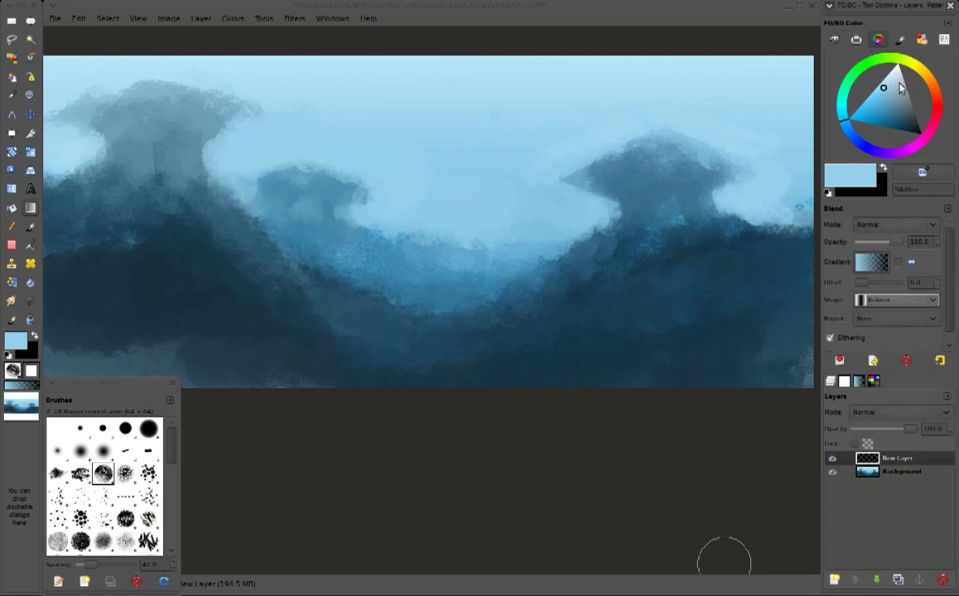
{"action": "left_click_drag", "start_coordinate": [901, 87], "coordinate": [896, 64]}
{"action": "left_click_drag", "start_coordinate": [449, 243], "coordinate": [440, 286]}
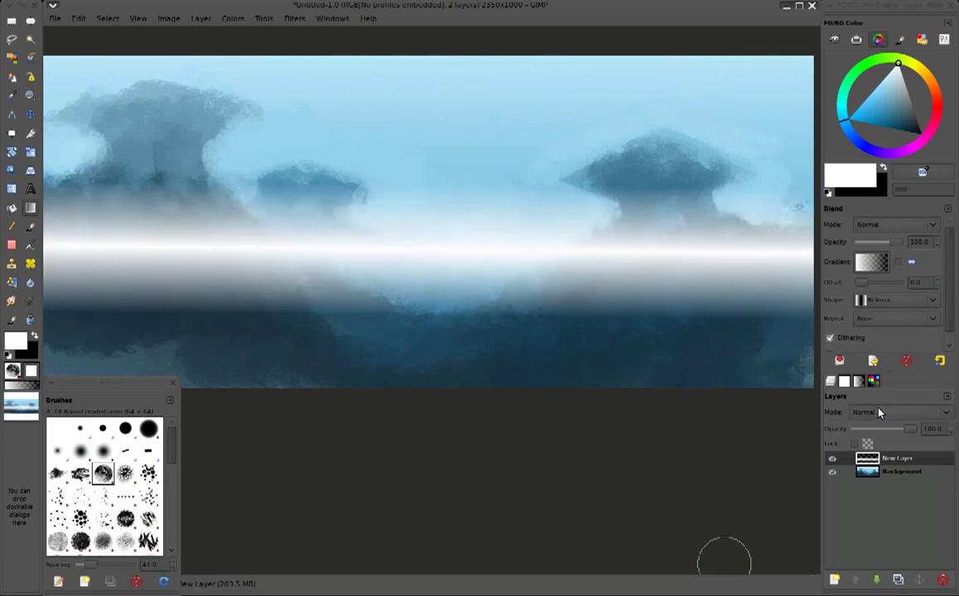
Lower the fog layer's opacity to about 57%
{"action": "left_click", "coordinate": [879, 429]}
{"action": "scroll", "coordinate": [898, 429], "scroll_direction": "up", "scroll_amount": 2}
{"action": "scroll", "coordinate": [898, 429], "scroll_direction": "up", "scroll_amount": 2}
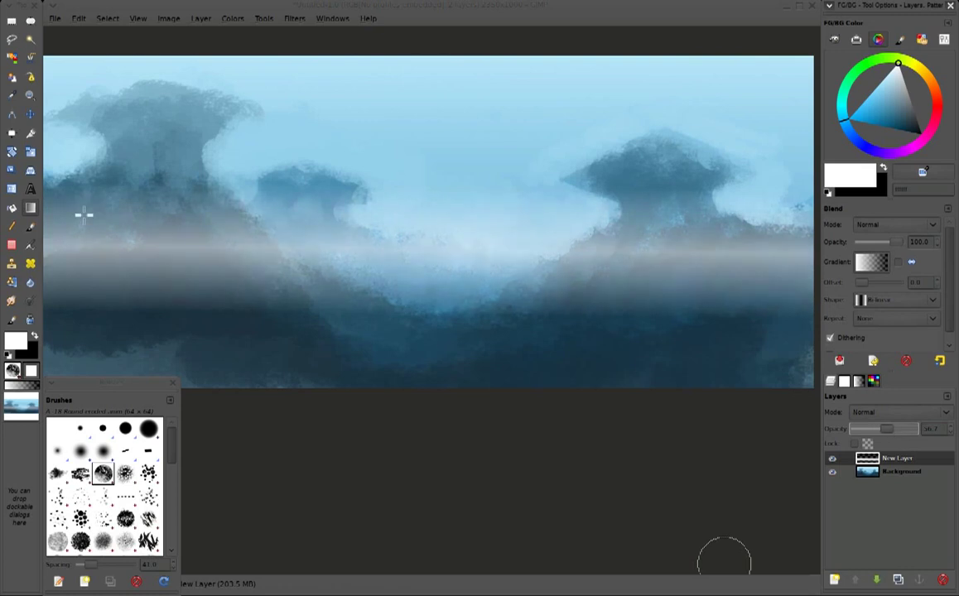
{"action": "left_click", "coordinate": [11, 244]}
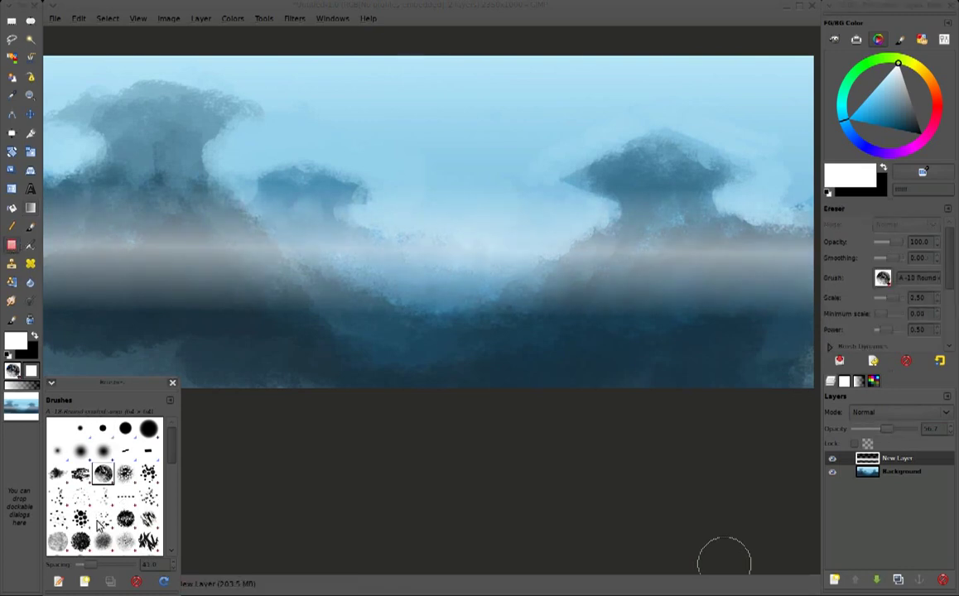
Erase fog at 56.5 eraser opacity around the mushroom bases and across the hills
{"action": "mouse_move", "coordinate": [154, 191]}
{"action": "left_mouse_down"}
{"action": "mouse_move", "coordinate": [305, 301]}
{"action": "mouse_move", "coordinate": [154, 213]}
{"action": "mouse_move", "coordinate": [135, 296]}
{"action": "mouse_move", "coordinate": [98, 246]}
{"action": "mouse_move", "coordinate": [96, 203]}
{"action": "mouse_move", "coordinate": [133, 223]}
{"action": "mouse_move", "coordinate": [117, 278]}
{"action": "mouse_move", "coordinate": [230, 310]}
{"action": "left_mouse_up"}
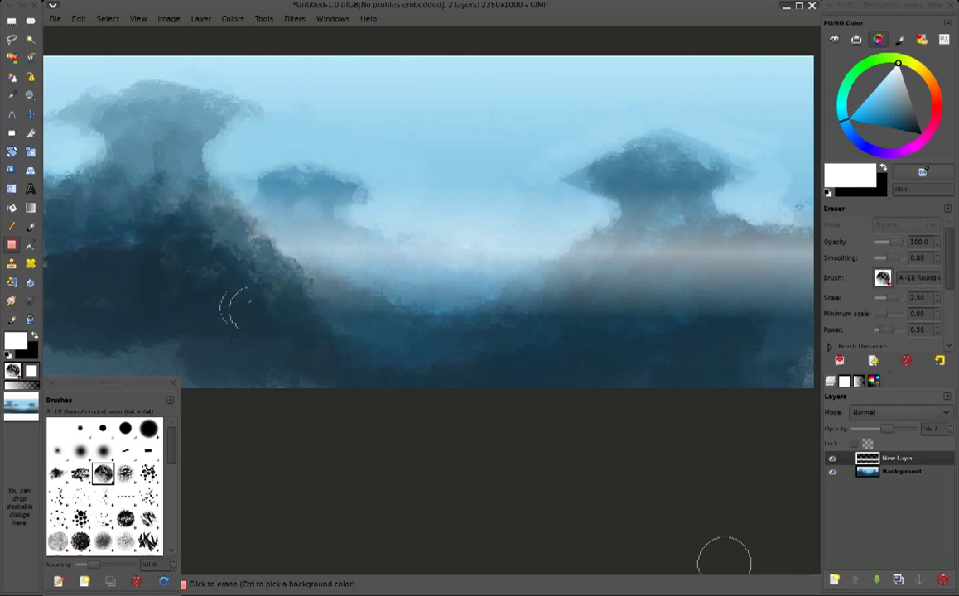
{"action": "left_click", "coordinate": [909, 241]}
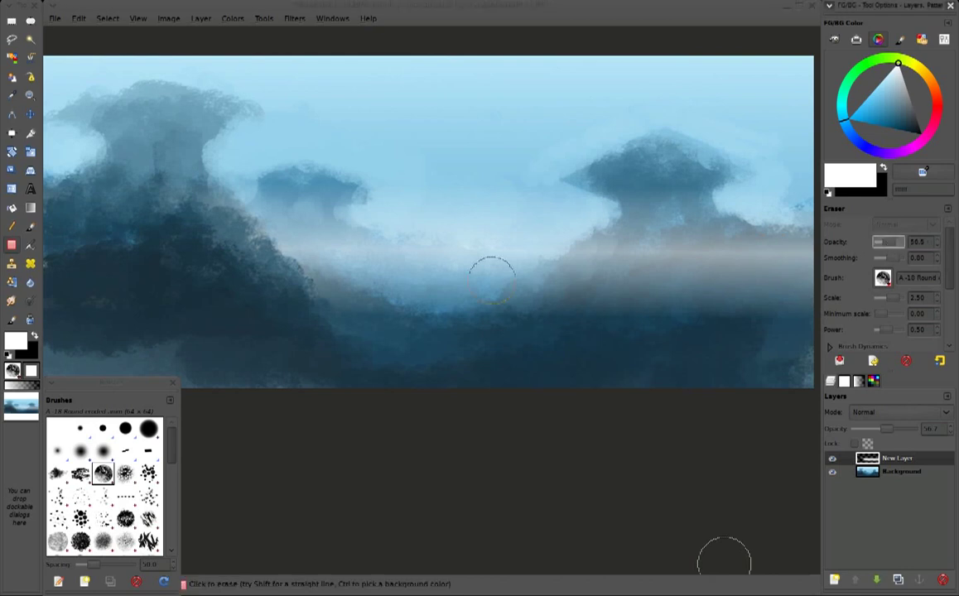
{"action": "mouse_move", "coordinate": [151, 188]}
{"action": "left_mouse_down"}
{"action": "mouse_move", "coordinate": [295, 256]}
{"action": "mouse_move", "coordinate": [389, 249]}
{"action": "mouse_move", "coordinate": [365, 232]}
{"action": "mouse_move", "coordinate": [549, 284]}
{"action": "mouse_move", "coordinate": [630, 248]}
{"action": "mouse_move", "coordinate": [706, 257]}
{"action": "mouse_move", "coordinate": [717, 242]}
{"action": "mouse_move", "coordinate": [797, 290]}
{"action": "left_mouse_up"}
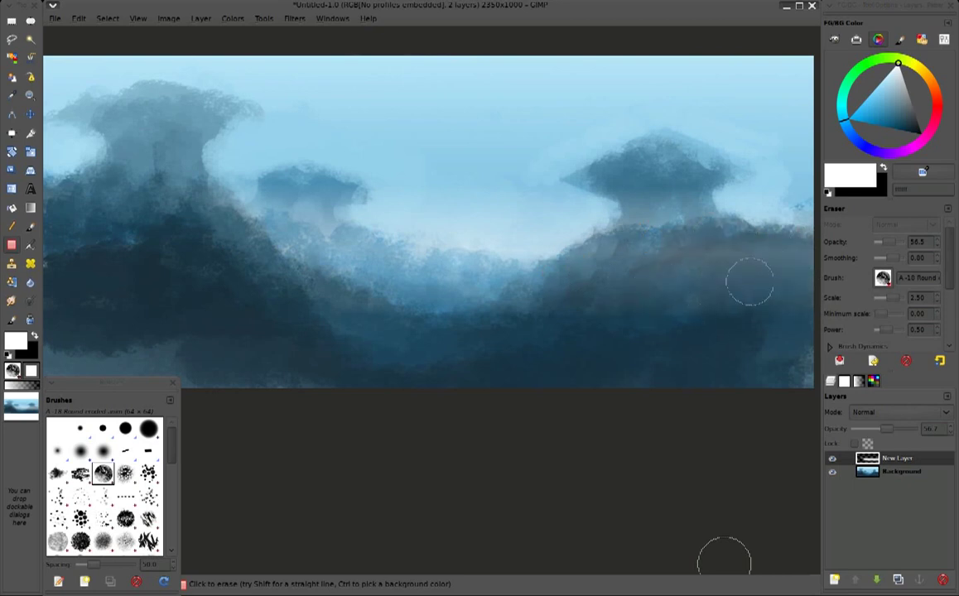
{"action": "mouse_move", "coordinate": [670, 245]}
{"action": "left_mouse_down"}
{"action": "mouse_move", "coordinate": [605, 216]}
{"action": "mouse_move", "coordinate": [634, 195]}
{"action": "mouse_move", "coordinate": [677, 267]}
{"action": "mouse_move", "coordinate": [630, 256]}
{"action": "left_mouse_up"}
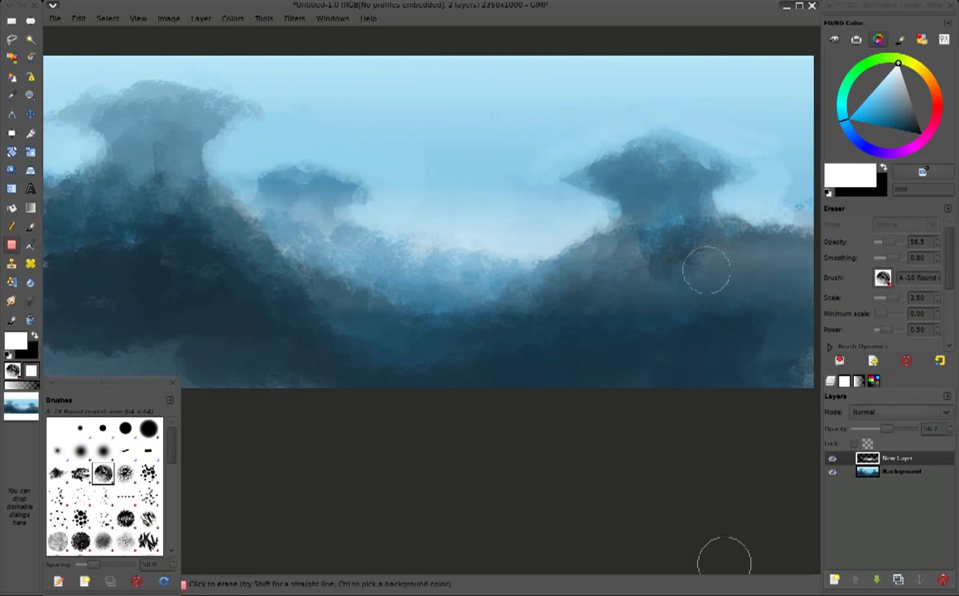
{"action": "left_click", "coordinate": [831, 459]}
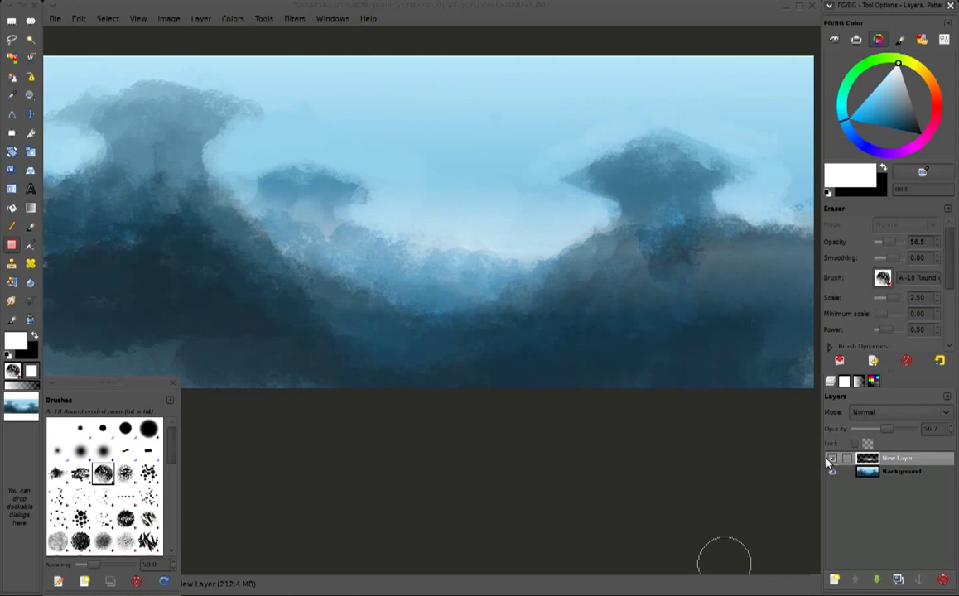
{"action": "mouse_move", "coordinate": [621, 267]}
{"action": "left_mouse_down"}
{"action": "mouse_move", "coordinate": [572, 240]}
{"action": "mouse_move", "coordinate": [658, 325]}
{"action": "mouse_move", "coordinate": [750, 261]}
{"action": "mouse_move", "coordinate": [816, 286]}
{"action": "left_mouse_up"}
{"action": "left_click_drag", "start_coordinate": [644, 254], "coordinate": [414, 348]}
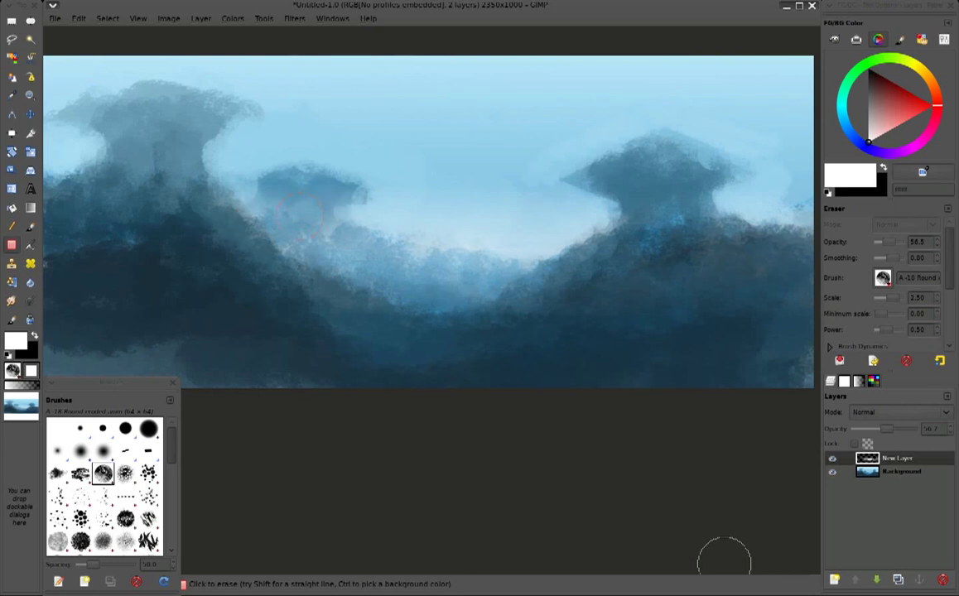
{"action": "left_click_drag", "start_coordinate": [338, 244], "coordinate": [448, 260]}
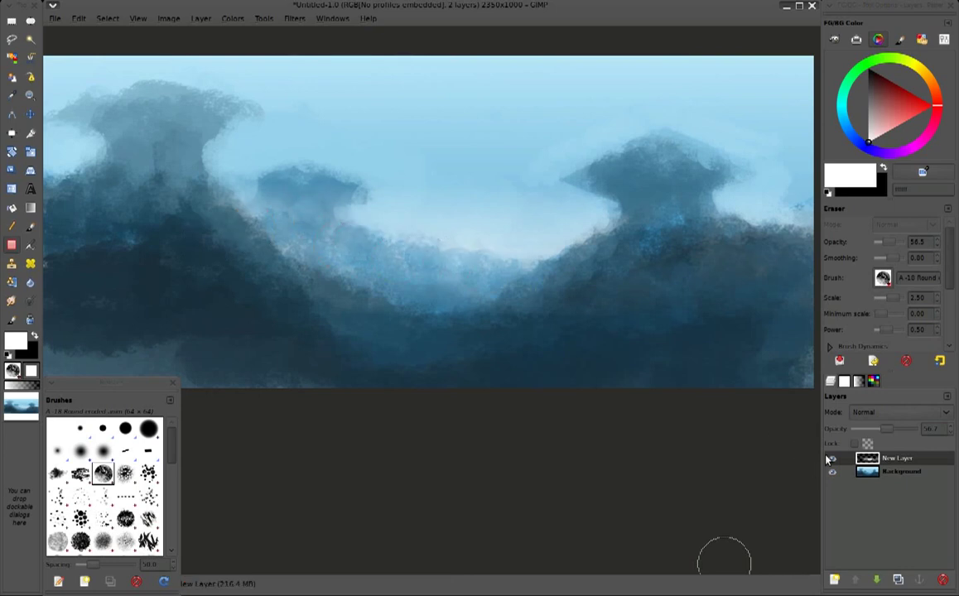
{"action": "left_click", "coordinate": [833, 458]}
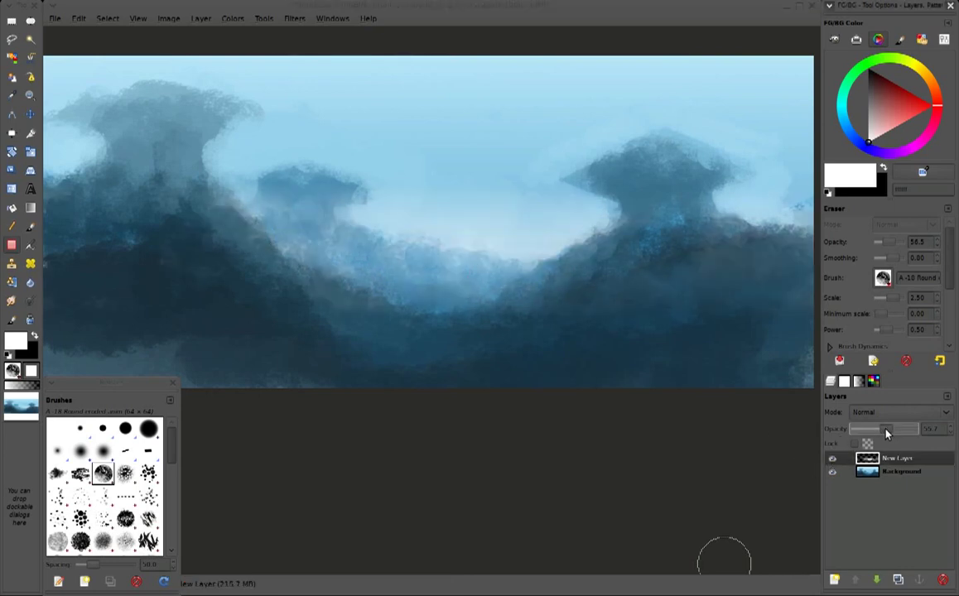
Set the fog layer opacity to 48.8 and merge it into the Background
{"action": "left_click_drag", "start_coordinate": [896, 434], "coordinate": [880, 434]}
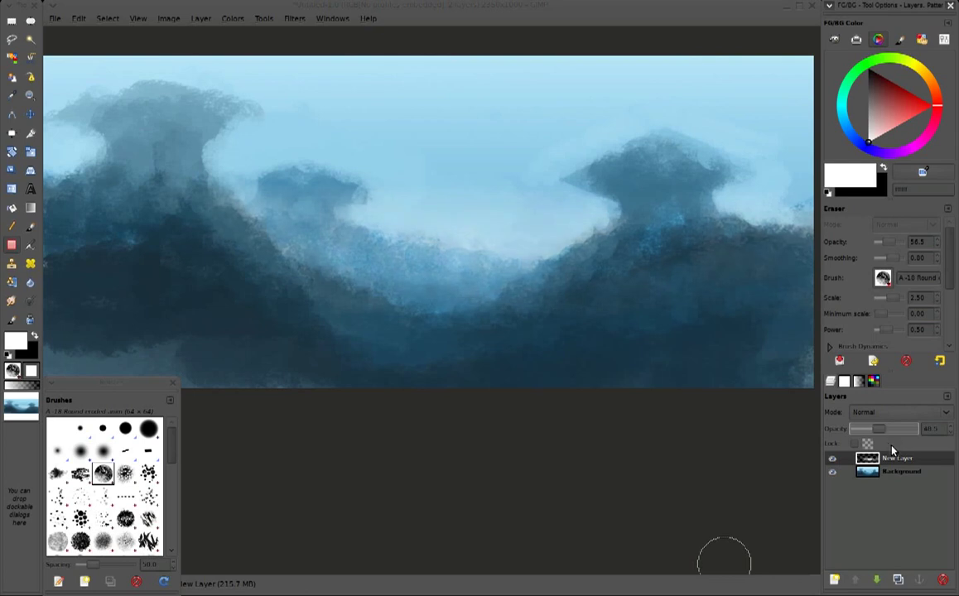
{"action": "left_click", "coordinate": [832, 458]}
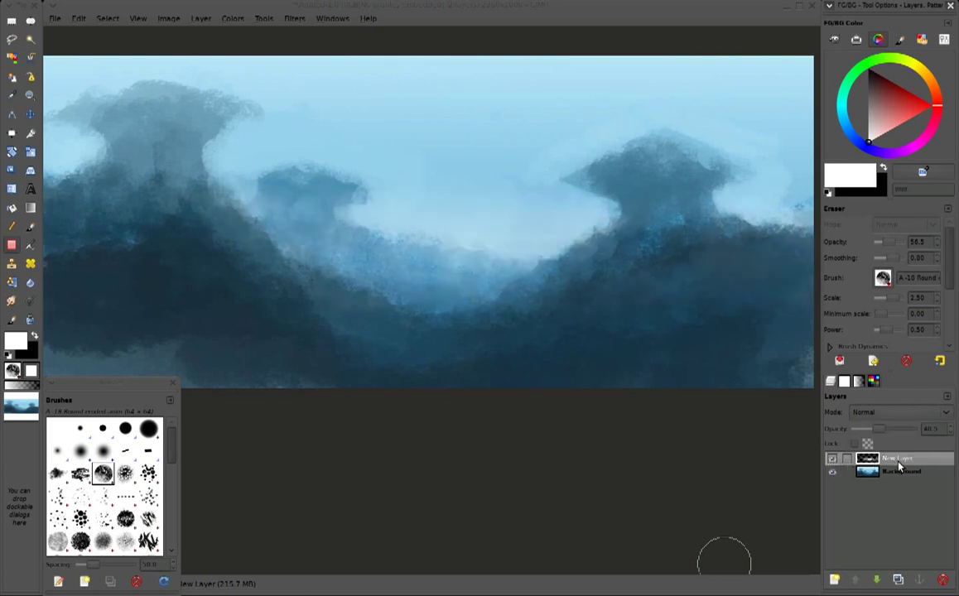
{"action": "key", "text": "ctrl+z"}
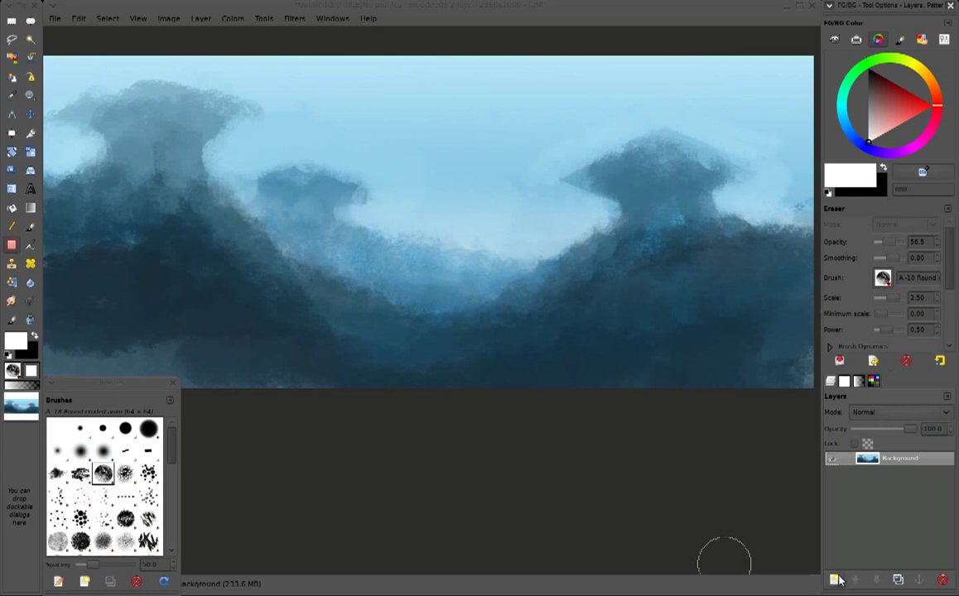
Add a new layer and set up the Paintbrush with a saved preset and the scattered foliage brush
{"action": "key", "text": "ctrl+y"}
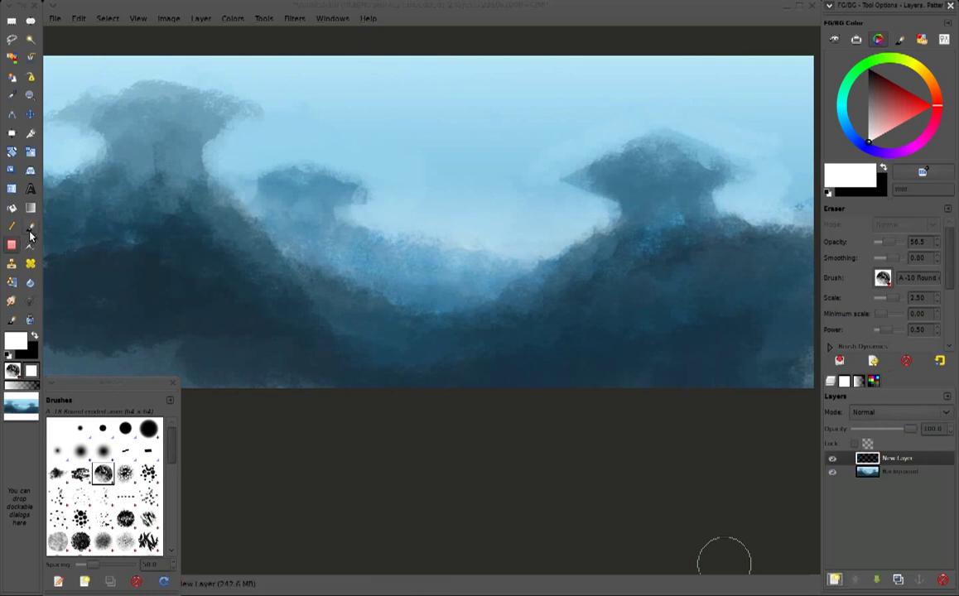
{"action": "left_click", "coordinate": [30, 227]}
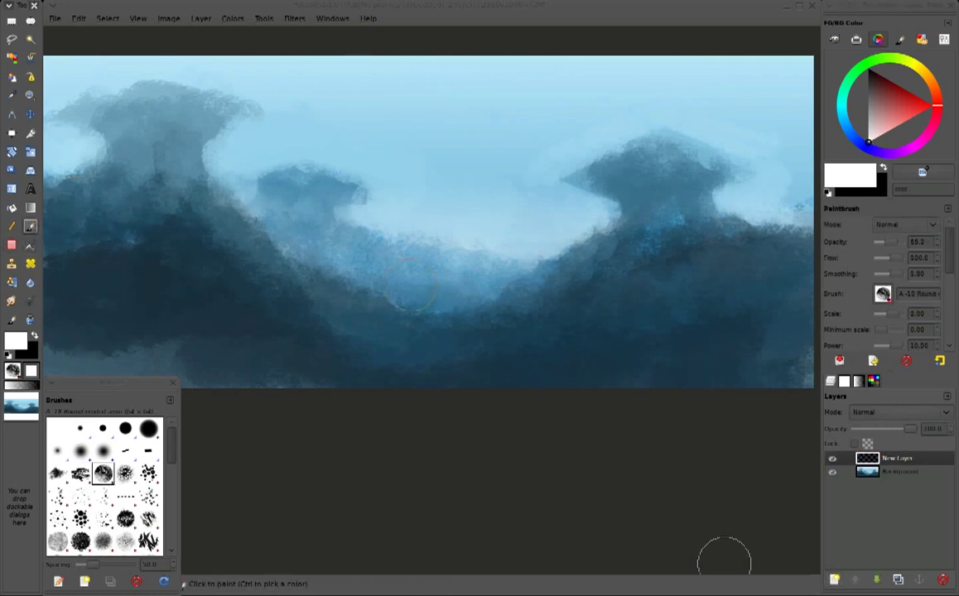
{"action": "left_click", "coordinate": [873, 360]}
{"action": "left_click", "coordinate": [747, 494]}
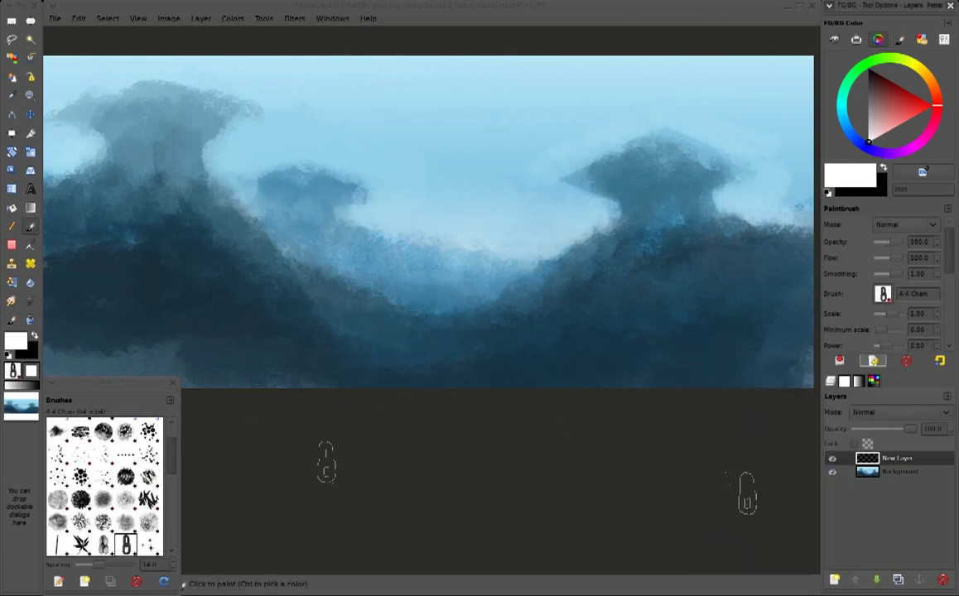
{"action": "scroll", "coordinate": [173, 464], "scroll_direction": "down", "scroll_amount": 2}
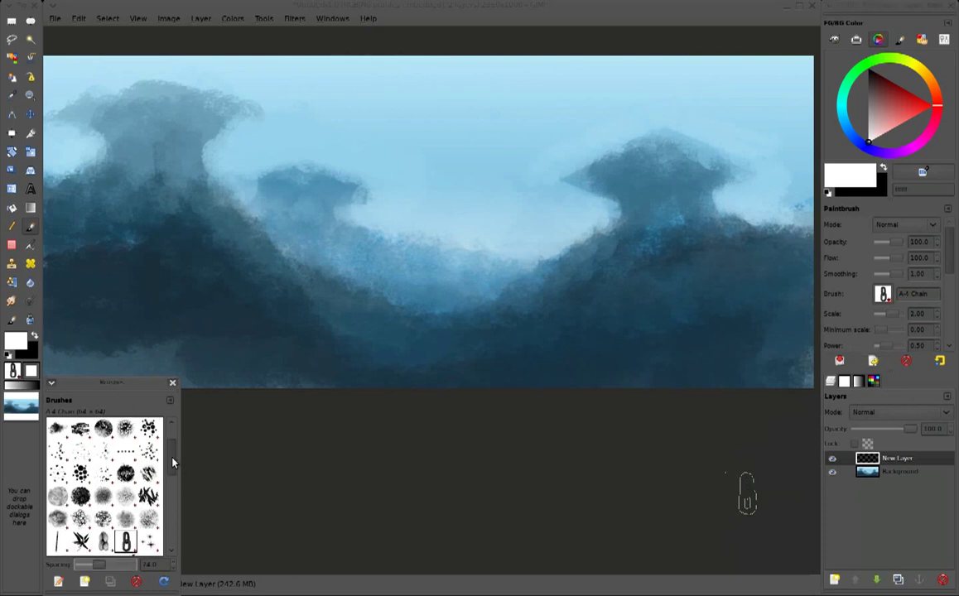
{"action": "left_click", "coordinate": [147, 524]}
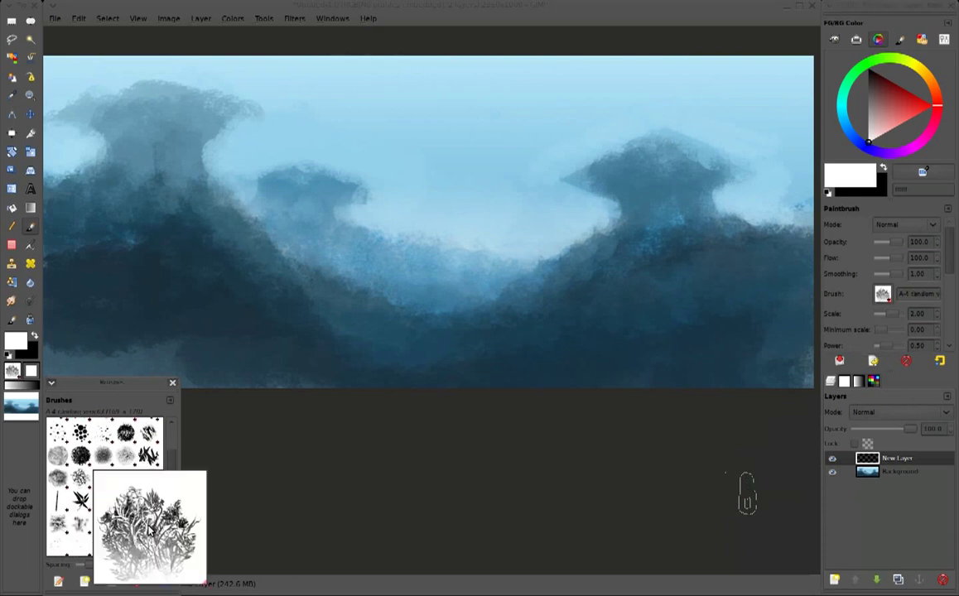
{"action": "key", "text": "bracketleft"}
{"action": "key", "text": "bracketleft"}
{"action": "key", "text": "bracketleft"}
{"action": "key", "text": "bracketleft"}
{"action": "key", "text": "bracketleft"}
{"action": "key", "text": "bracketleft"}
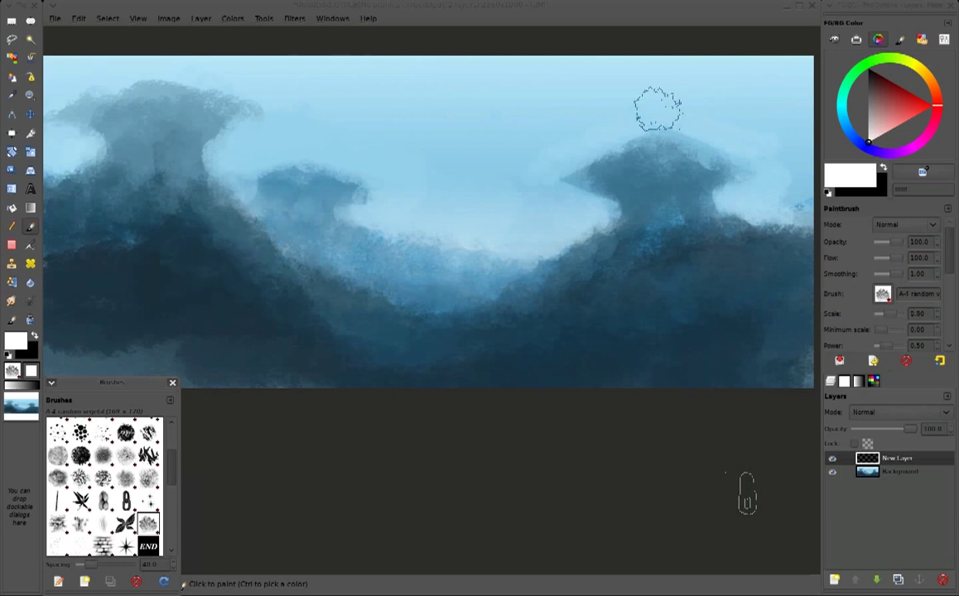
Mix an olive green and paint foliage across the left hill
{"action": "left_click", "coordinate": [173, 233], "text": "ctrl"}
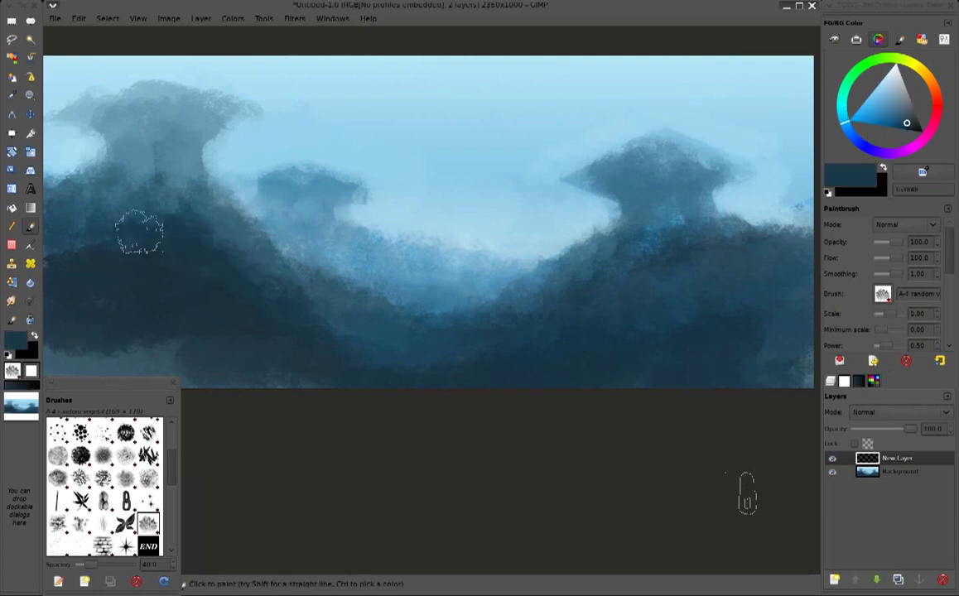
{"action": "left_click_drag", "start_coordinate": [908, 116], "coordinate": [908, 107]}
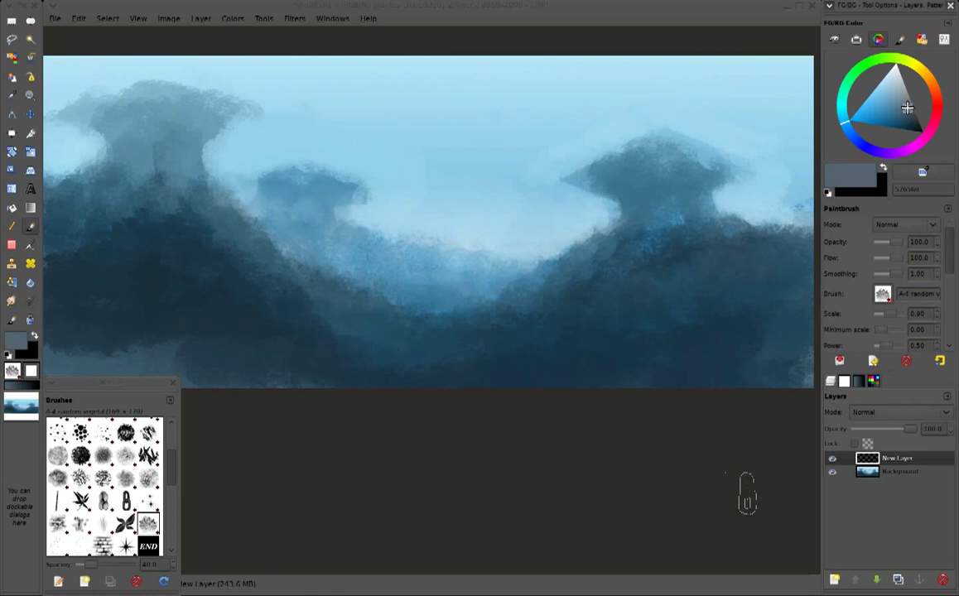
{"action": "left_click_drag", "start_coordinate": [900, 68], "coordinate": [891, 58]}
{"action": "left_click_drag", "start_coordinate": [877, 121], "coordinate": [878, 116]}
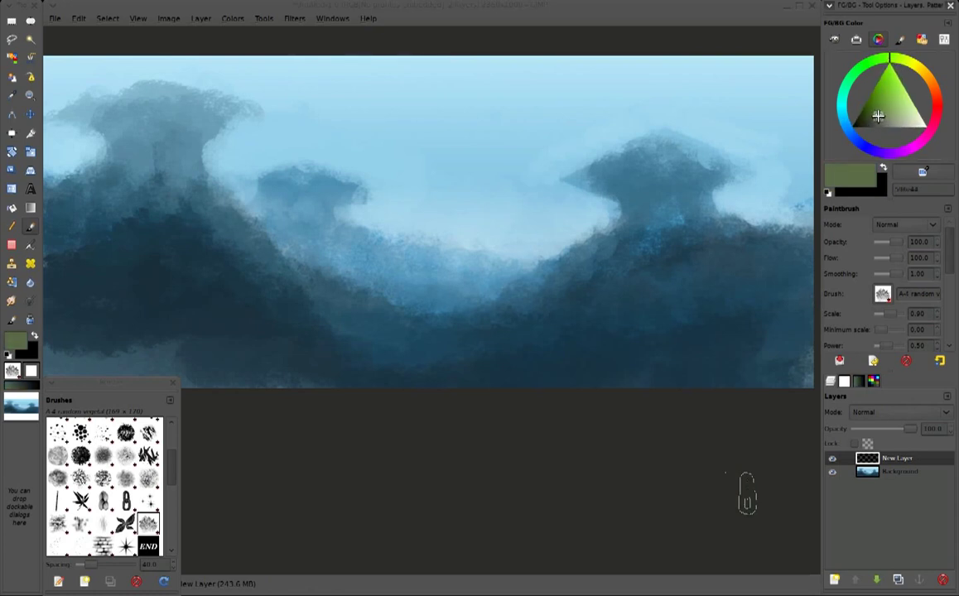
{"action": "mouse_move", "coordinate": [124, 240]}
{"action": "left_mouse_down"}
{"action": "mouse_move", "coordinate": [180, 253]}
{"action": "mouse_move", "coordinate": [167, 268]}
{"action": "mouse_move", "coordinate": [161, 235]}
{"action": "left_mouse_up"}
{"action": "left_click", "coordinate": [128, 246], "text": "ctrl"}
{"action": "mouse_move", "coordinate": [84, 251]}
{"action": "left_mouse_down"}
{"action": "mouse_move", "coordinate": [150, 246]}
{"action": "mouse_move", "coordinate": [203, 257]}
{"action": "left_mouse_up"}
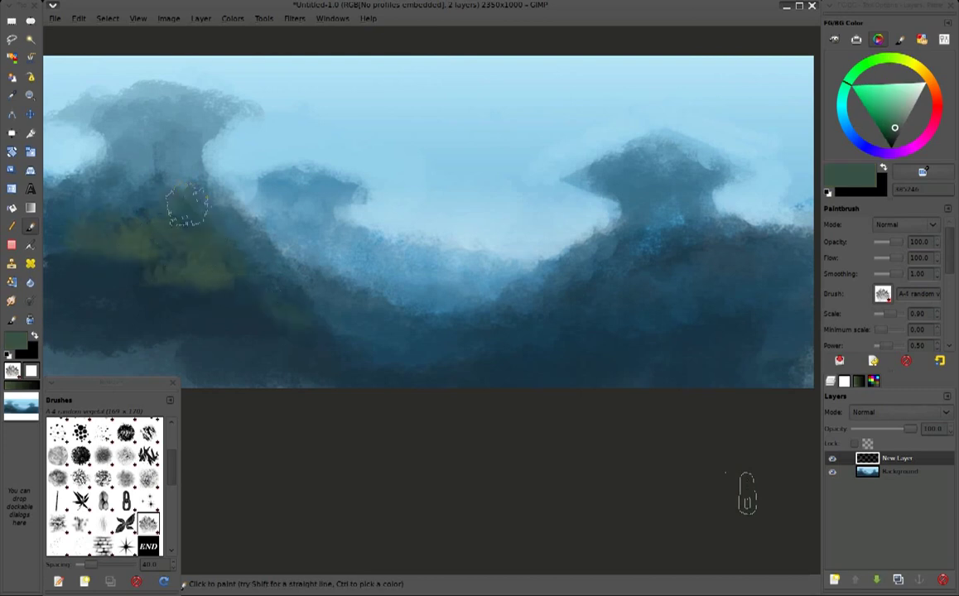
{"action": "mouse_move", "coordinate": [116, 189]}
{"action": "left_mouse_down"}
{"action": "mouse_move", "coordinate": [279, 332]}
{"action": "mouse_move", "coordinate": [135, 301]}
{"action": "mouse_move", "coordinate": [125, 284]}
{"action": "mouse_move", "coordinate": [96, 321]}
{"action": "mouse_move", "coordinate": [81, 267]}
{"action": "mouse_move", "coordinate": [52, 253]}
{"action": "left_mouse_up"}
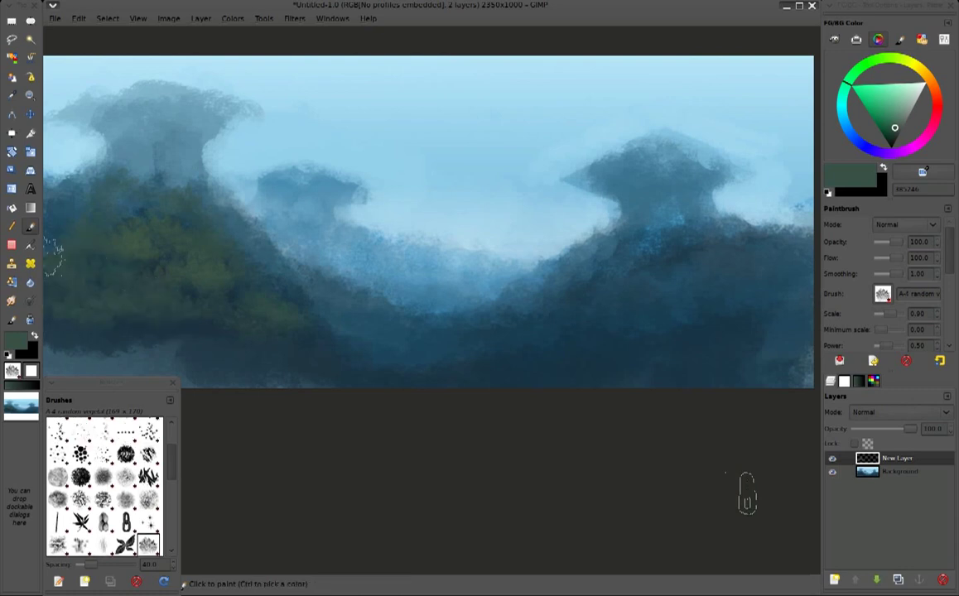
Paint dark blue over the lower-left hills and green foliage across the lower middle
{"action": "scroll", "coordinate": [132, 225], "scroll_direction": "left", "scroll_amount": 2}
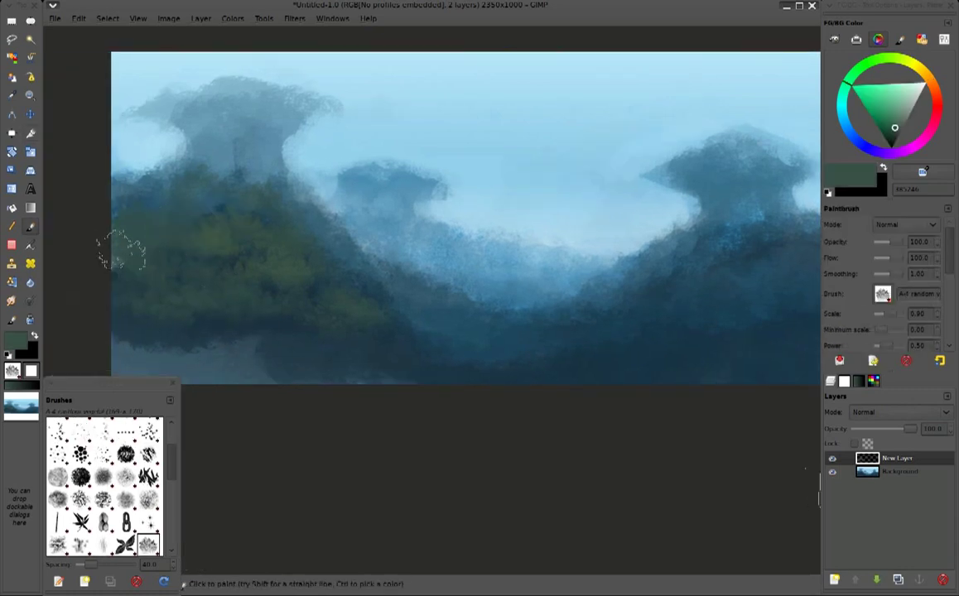
{"action": "scroll", "coordinate": [290, 262], "scroll_direction": "right", "scroll_amount": 2}
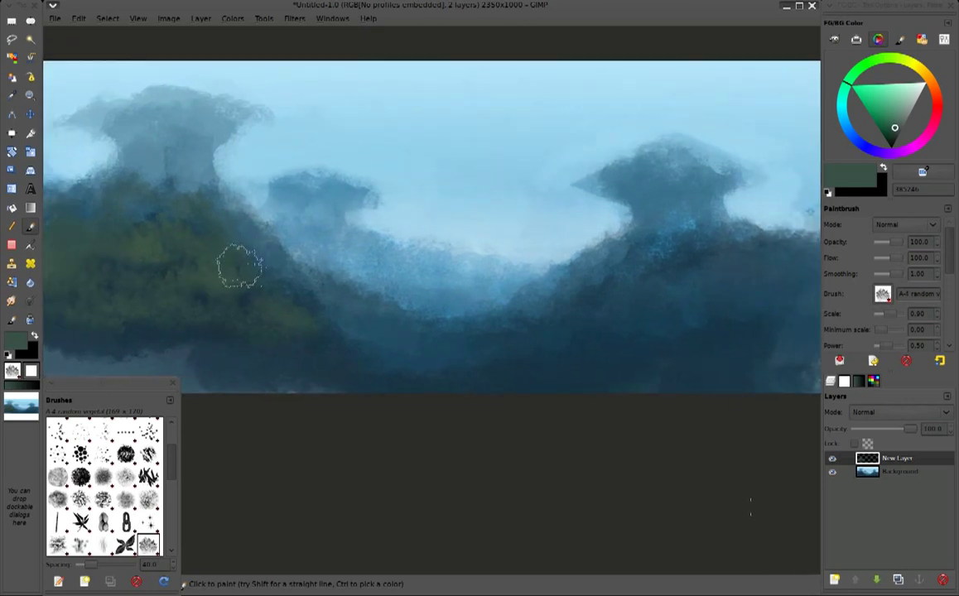
{"action": "key", "text": "F11"}
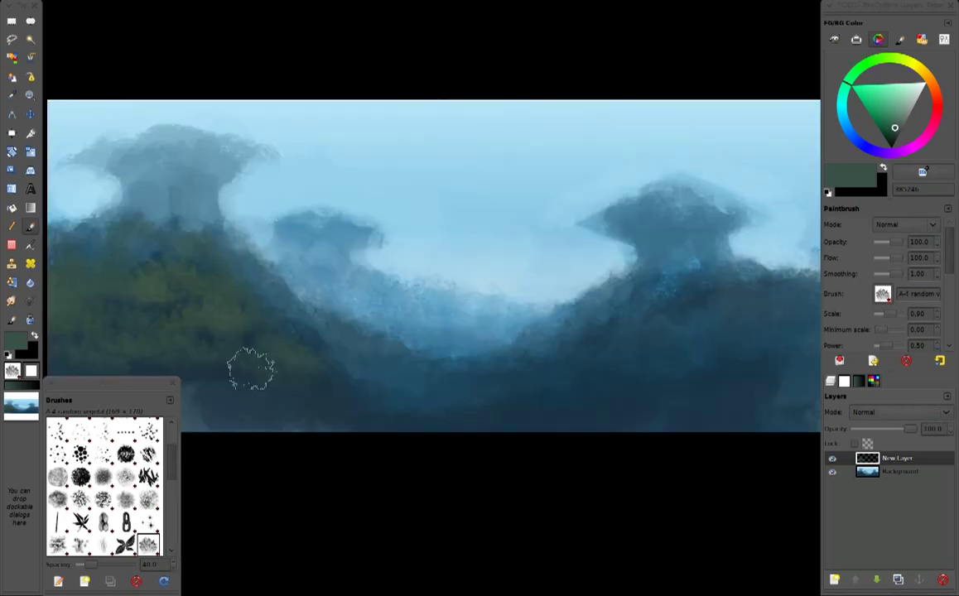
{"action": "scroll", "coordinate": [107, 480], "scroll_direction": "up", "scroll_amount": 5}
{"action": "scroll", "coordinate": [104, 485], "scroll_direction": "down", "scroll_amount": 5}
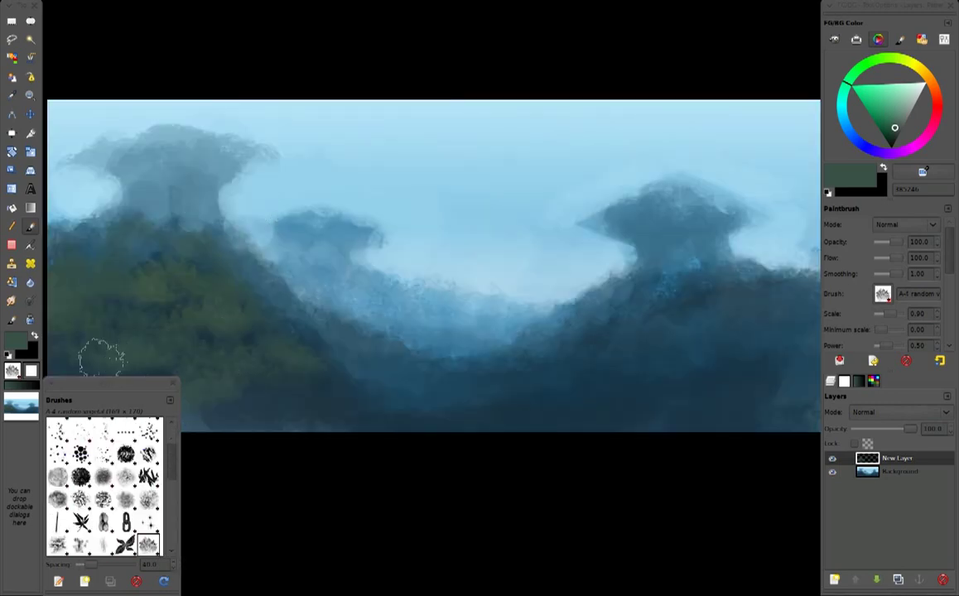
{"action": "key", "text": "F11"}
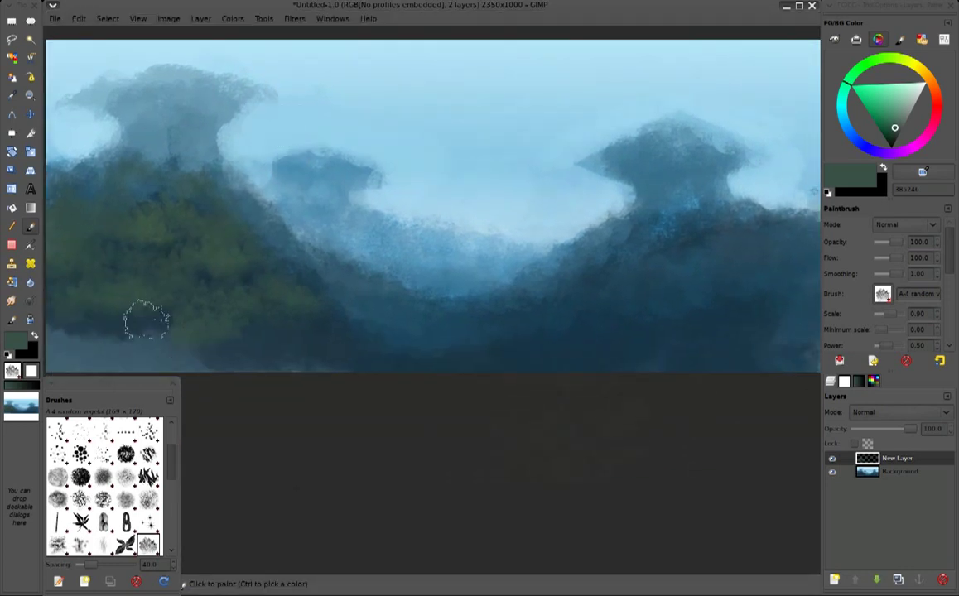
{"action": "key", "text": "ctrl"}
{"action": "left_click", "coordinate": [208, 282], "text": "ctrl"}
{"action": "mouse_move", "coordinate": [161, 249]}
{"action": "left_mouse_down"}
{"action": "mouse_move", "coordinate": [171, 336]}
{"action": "mouse_move", "coordinate": [81, 326]}
{"action": "mouse_move", "coordinate": [70, 358]}
{"action": "left_mouse_up"}
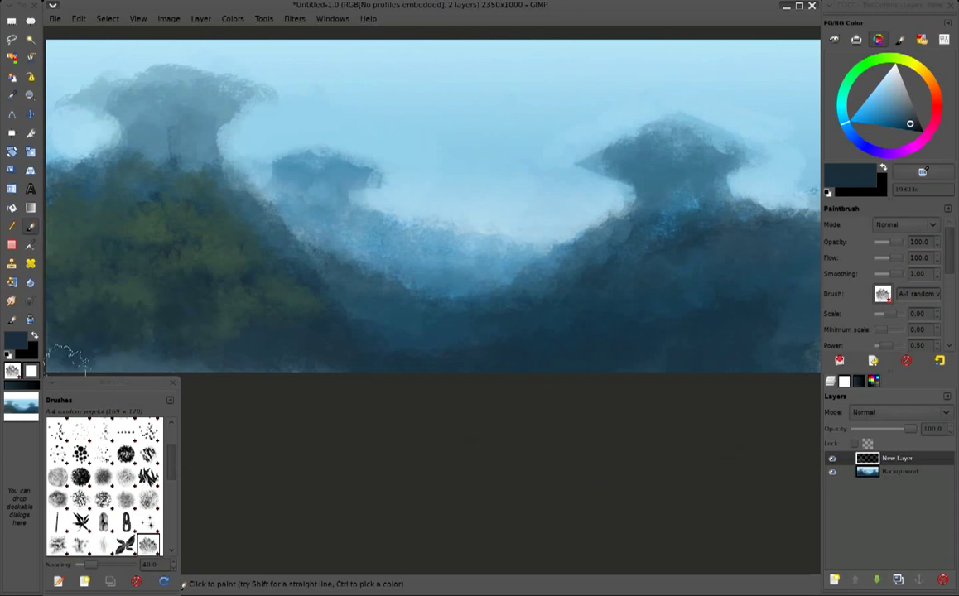
{"action": "left_click", "coordinate": [246, 259], "text": "ctrl"}
{"action": "mouse_move", "coordinate": [295, 295]}
{"action": "left_mouse_down"}
{"action": "mouse_move", "coordinate": [372, 322]}
{"action": "mouse_move", "coordinate": [328, 301]}
{"action": "mouse_move", "coordinate": [446, 369]}
{"action": "mouse_move", "coordinate": [313, 366]}
{"action": "mouse_move", "coordinate": [428, 321]}
{"action": "mouse_move", "coordinate": [565, 332]}
{"action": "mouse_move", "coordinate": [513, 353]}
{"action": "mouse_move", "coordinate": [605, 305]}
{"action": "mouse_move", "coordinate": [560, 279]}
{"action": "mouse_move", "coordinate": [691, 250]}
{"action": "mouse_move", "coordinate": [666, 315]}
{"action": "mouse_move", "coordinate": [642, 337]}
{"action": "mouse_move", "coordinate": [766, 352]}
{"action": "left_mouse_up"}
Add light olive foliage highlights on the left and right hills
{"action": "scroll", "coordinate": [715, 307], "scroll_direction": "right", "scroll_amount": 2}
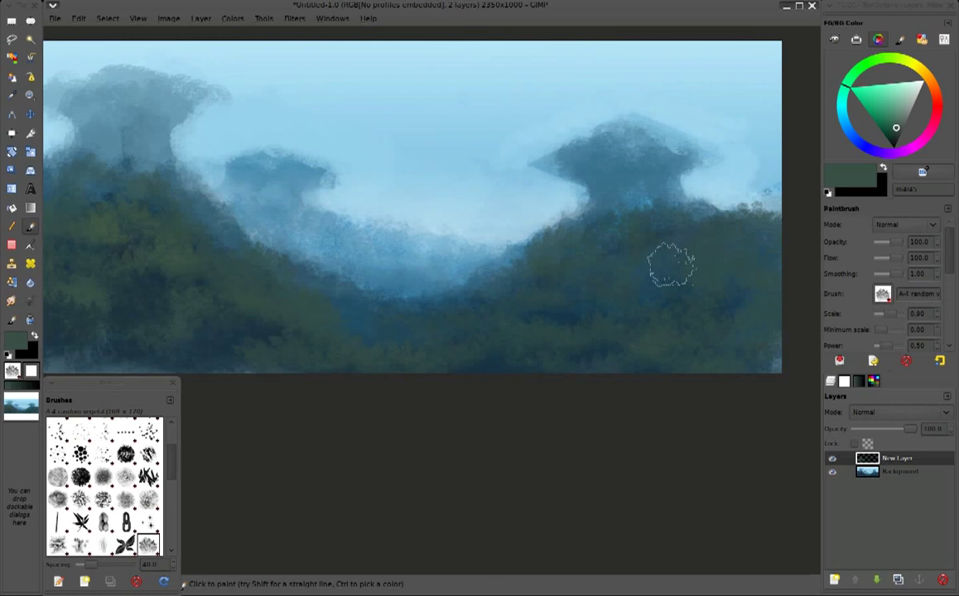
{"action": "scroll", "coordinate": [671, 265], "scroll_direction": "left", "scroll_amount": 5}
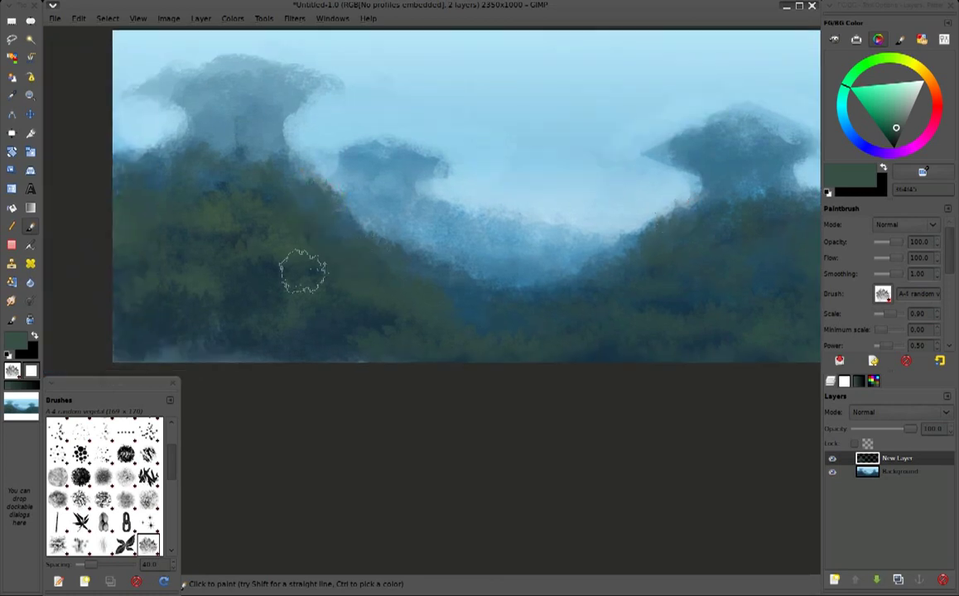
{"action": "left_click", "coordinate": [901, 57]}
{"action": "left_click_drag", "start_coordinate": [893, 109], "coordinate": [884, 115]}
{"action": "mouse_move", "coordinate": [228, 201]}
{"action": "left_mouse_down"}
{"action": "mouse_move", "coordinate": [235, 224]}
{"action": "mouse_move", "coordinate": [220, 204]}
{"action": "mouse_move", "coordinate": [143, 244]}
{"action": "left_mouse_up"}
{"action": "mouse_move", "coordinate": [171, 201]}
{"action": "left_mouse_down"}
{"action": "mouse_move", "coordinate": [197, 171]}
{"action": "mouse_move", "coordinate": [118, 192]}
{"action": "mouse_move", "coordinate": [232, 173]}
{"action": "left_mouse_up"}
{"action": "mouse_move", "coordinate": [260, 266]}
{"action": "left_mouse_down"}
{"action": "mouse_move", "coordinate": [197, 257]}
{"action": "mouse_move", "coordinate": [207, 219]}
{"action": "mouse_move", "coordinate": [118, 300]}
{"action": "mouse_move", "coordinate": [132, 237]}
{"action": "mouse_move", "coordinate": [300, 352]}
{"action": "mouse_move", "coordinate": [344, 348]}
{"action": "mouse_move", "coordinate": [274, 353]}
{"action": "mouse_move", "coordinate": [357, 311]}
{"action": "left_mouse_up"}
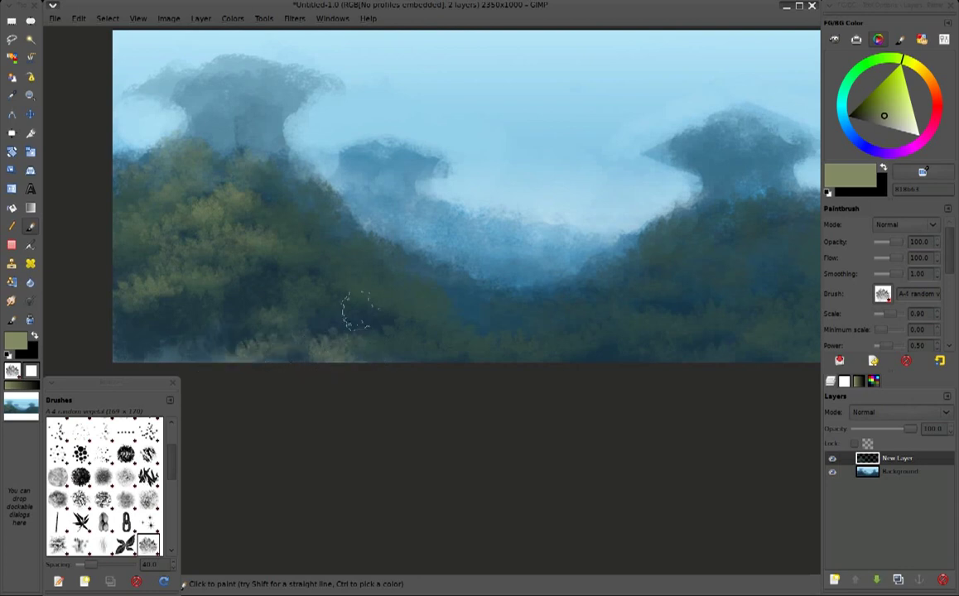
{"action": "mouse_move", "coordinate": [614, 285]}
{"action": "left_mouse_down"}
{"action": "mouse_move", "coordinate": [703, 241]}
{"action": "mouse_move", "coordinate": [715, 265]}
{"action": "mouse_move", "coordinate": [690, 280]}
{"action": "mouse_move", "coordinate": [671, 207]}
{"action": "mouse_move", "coordinate": [642, 198]}
{"action": "mouse_move", "coordinate": [588, 227]}
{"action": "mouse_move", "coordinate": [725, 277]}
{"action": "mouse_move", "coordinate": [644, 250]}
{"action": "left_mouse_up"}
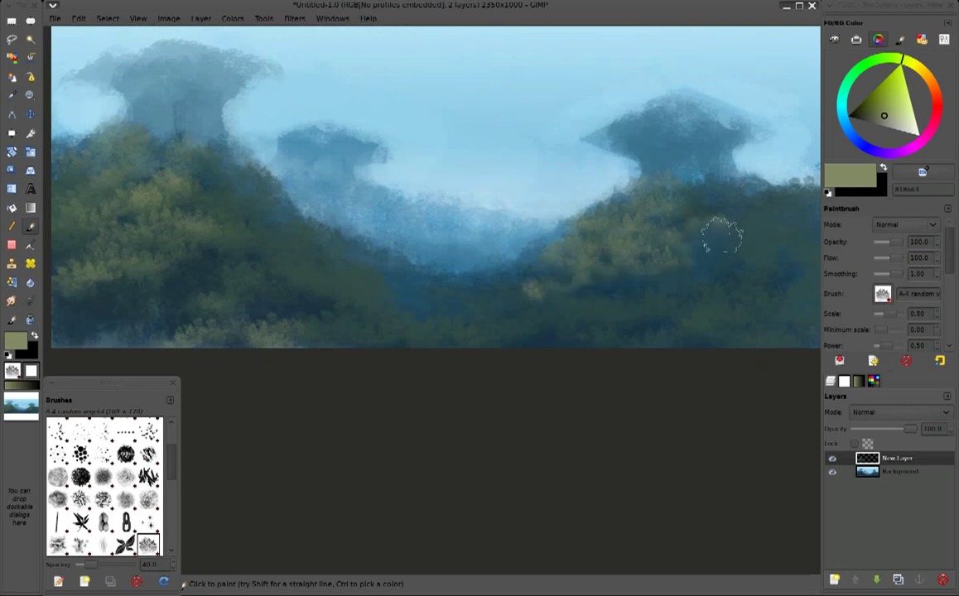
{"action": "key", "text": "plus"}
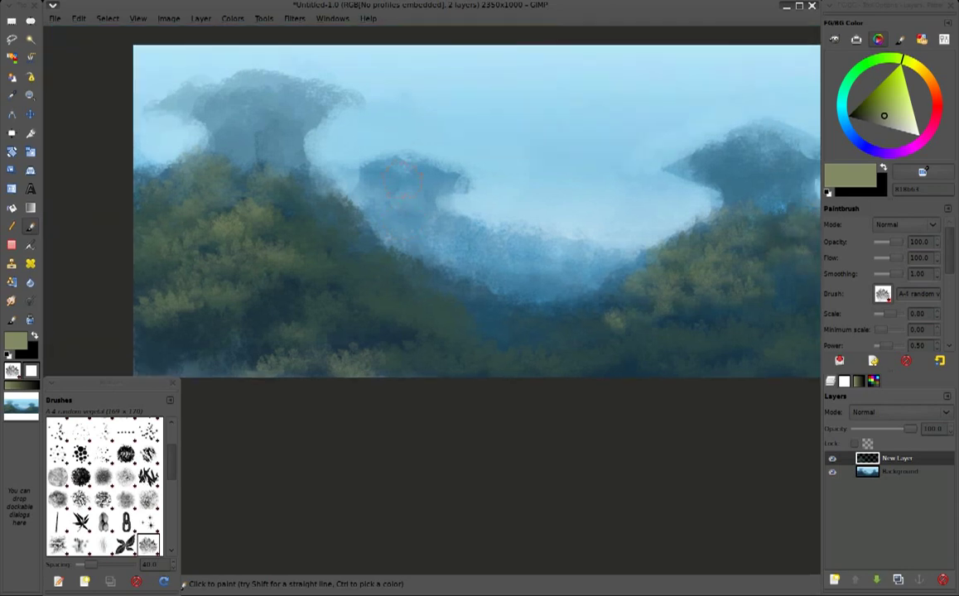
{"action": "key", "text": "plus"}
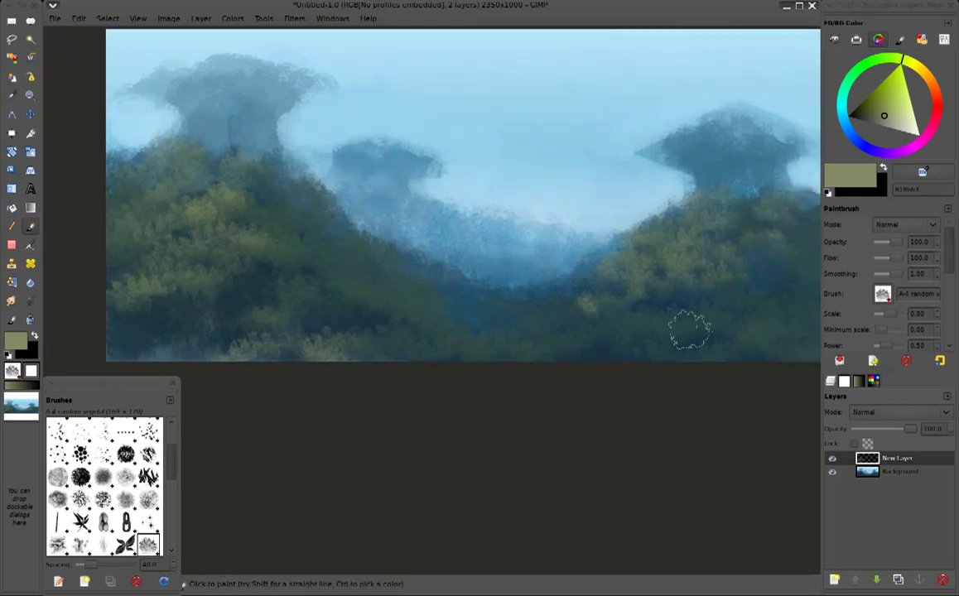
Select the A-4 Mineral brush with a preset of 75 opacity and 80 flow
{"action": "left_click", "coordinate": [874, 362]}
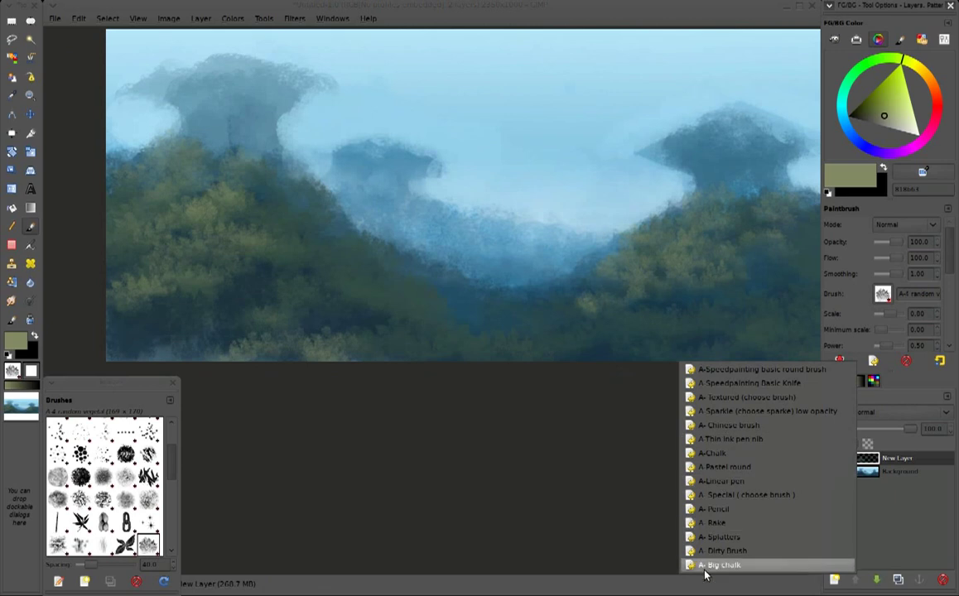
{"action": "left_click", "coordinate": [729, 496]}
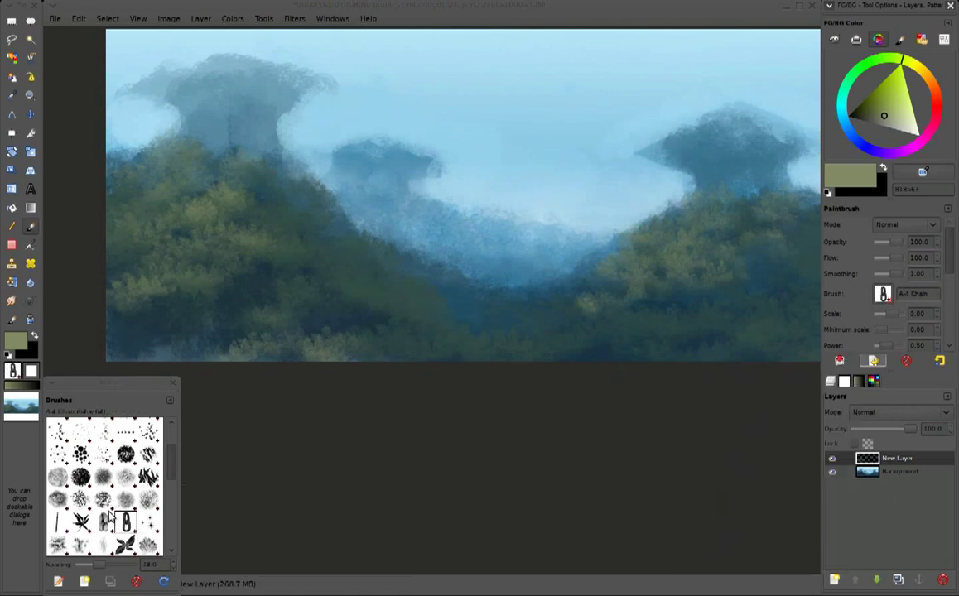
{"action": "left_click", "coordinate": [154, 477]}
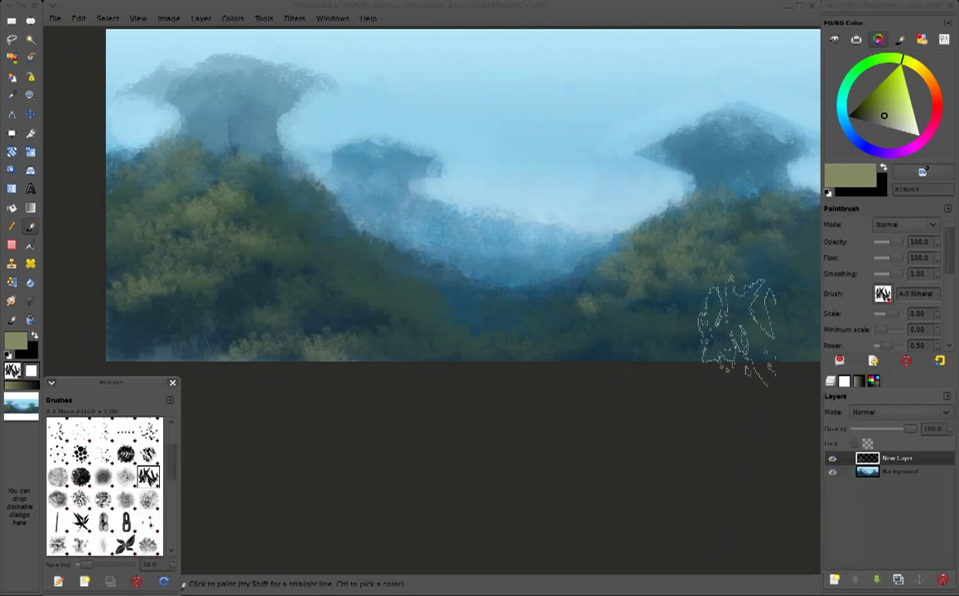
{"action": "left_click", "coordinate": [874, 361]}
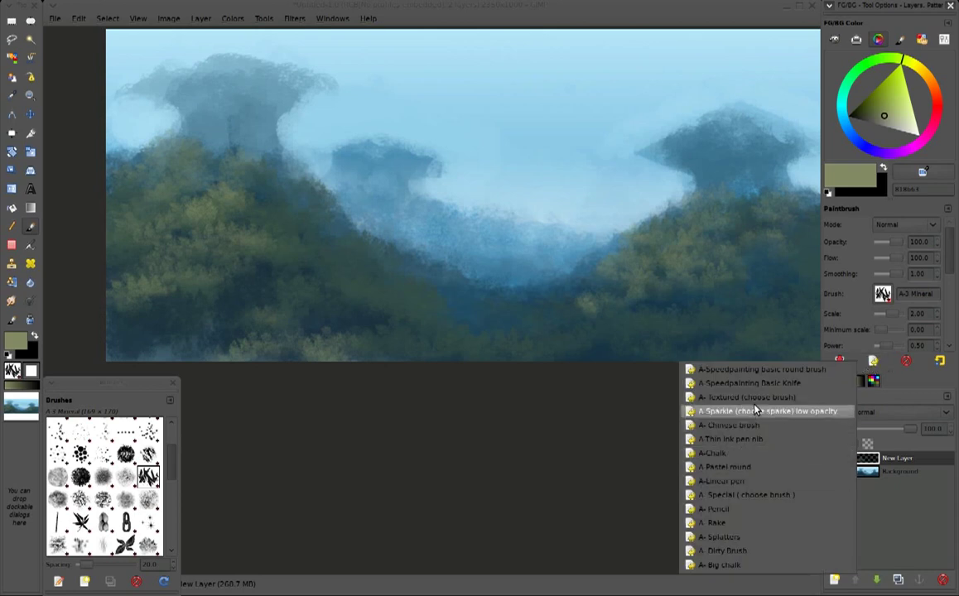
{"action": "left_click", "coordinate": [712, 370]}
{"action": "left_click", "coordinate": [152, 477]}
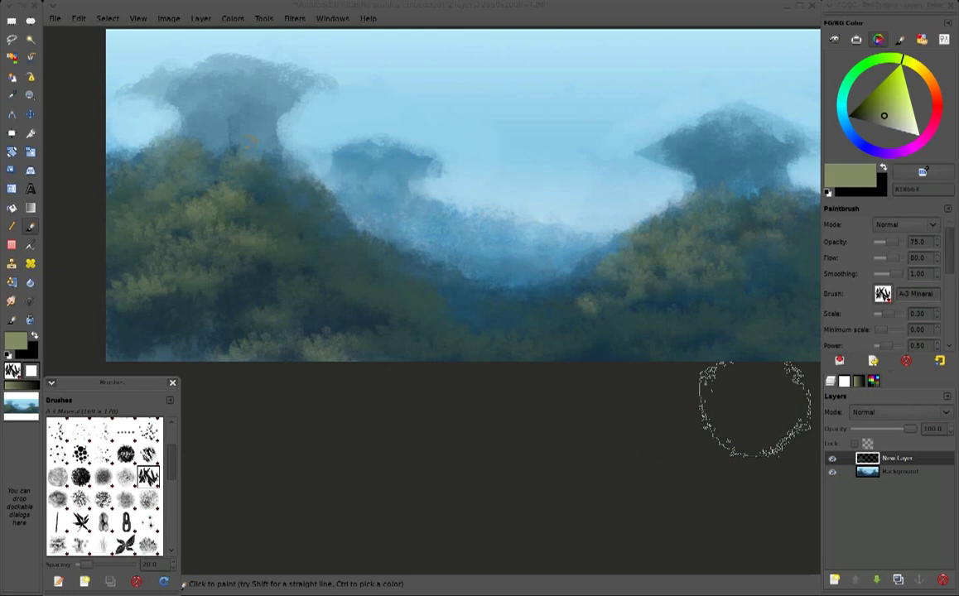
Paint dark blue-grey strokes on the left rock's stem and top
{"action": "left_click", "coordinate": [248, 152], "text": "ctrl"}
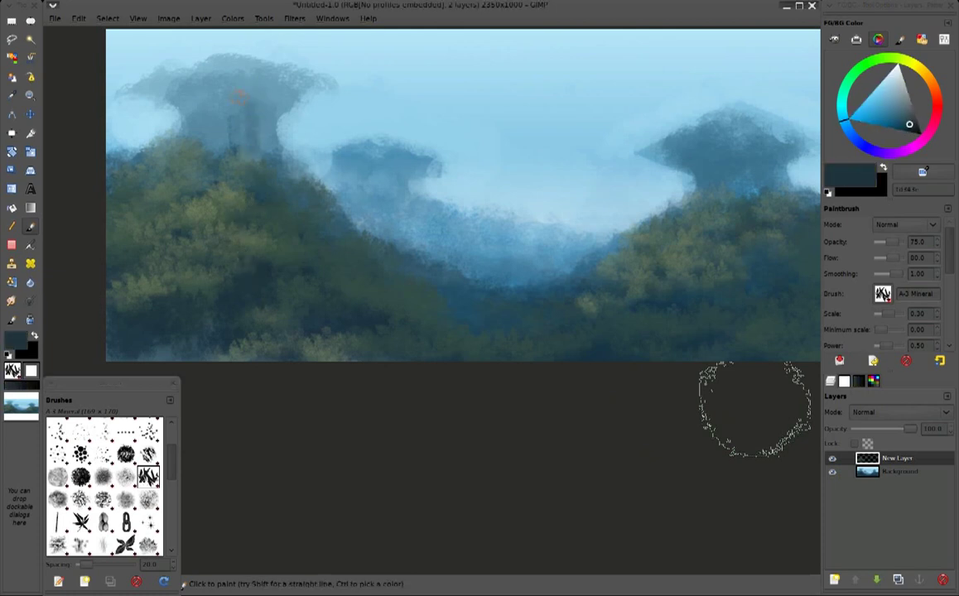
{"action": "left_click_drag", "start_coordinate": [241, 100], "coordinate": [240, 142]}
{"action": "left_click_drag", "start_coordinate": [235, 74], "coordinate": [265, 98]}
{"action": "left_click", "coordinate": [268, 98], "text": "ctrl"}
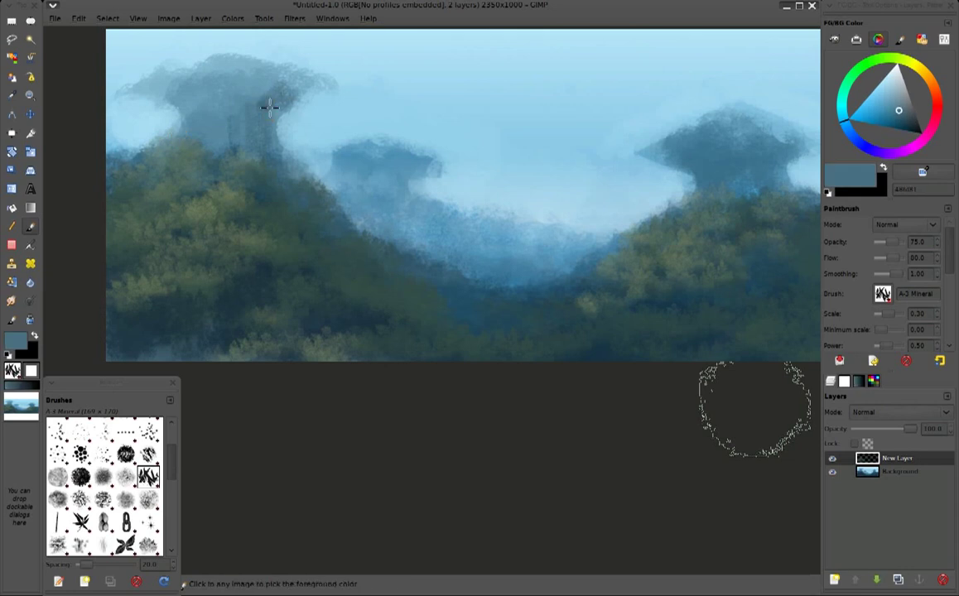
{"action": "left_click", "coordinate": [267, 101], "text": "ctrl"}
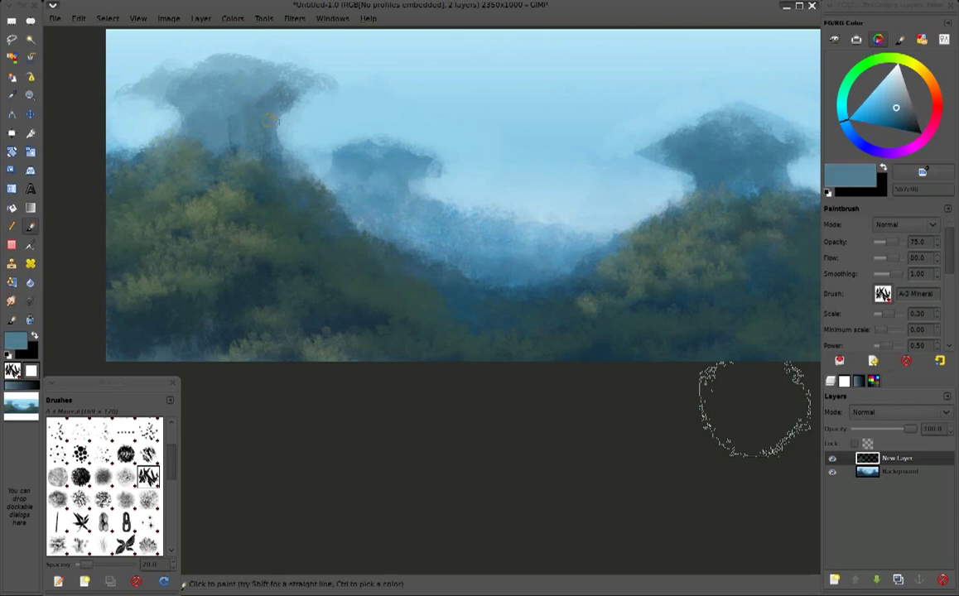
{"action": "left_click_drag", "start_coordinate": [233, 109], "coordinate": [245, 83]}
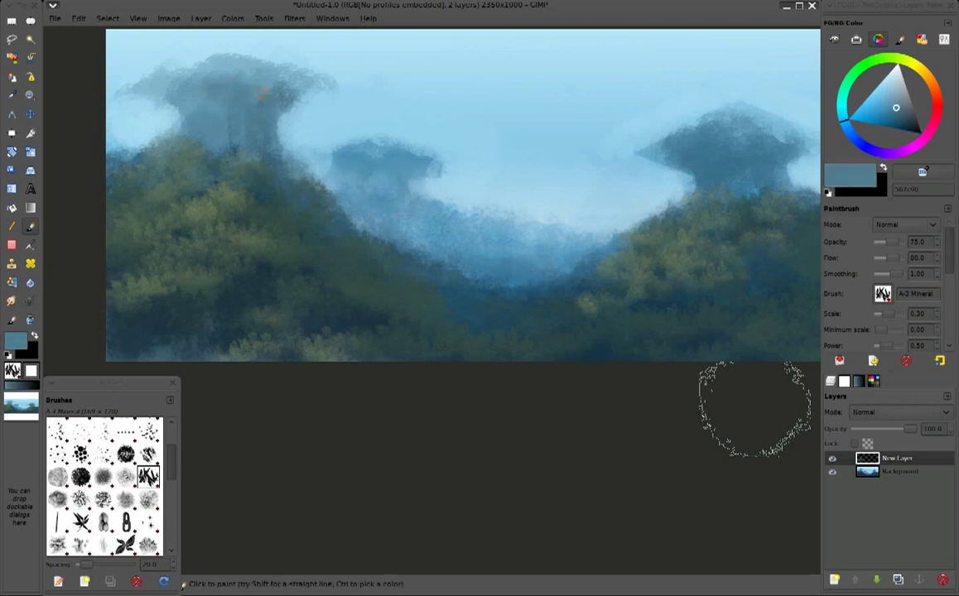
{"action": "left_click", "coordinate": [769, 158], "text": "ctrl"}
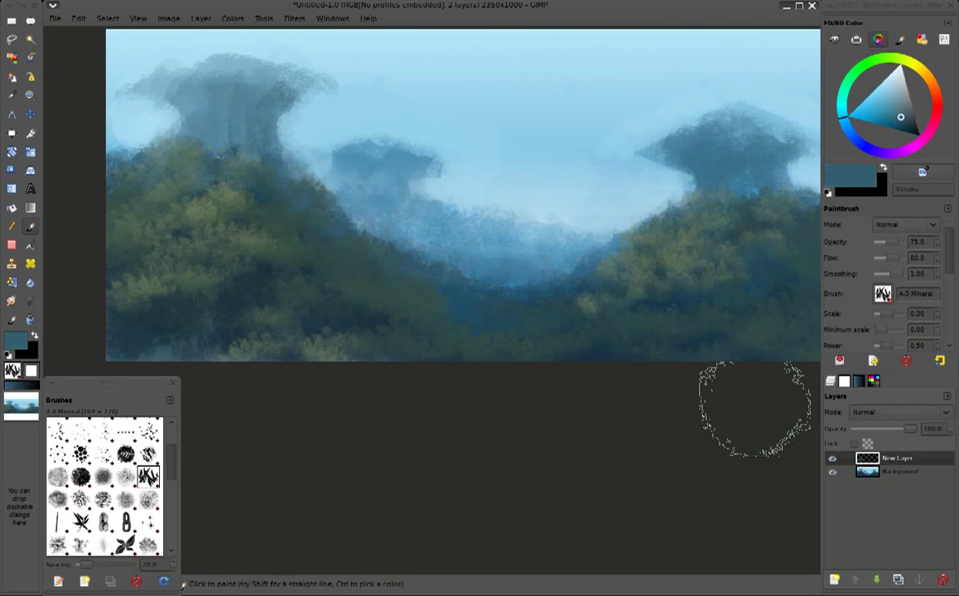
{"action": "left_click", "coordinate": [221, 112], "text": "ctrl"}
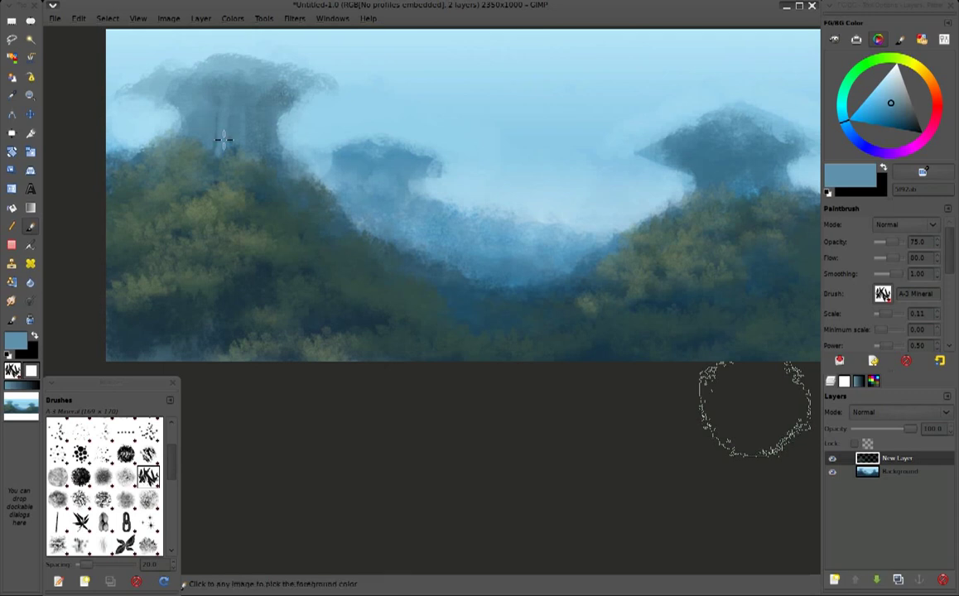
{"action": "left_click", "coordinate": [240, 99], "text": "ctrl"}
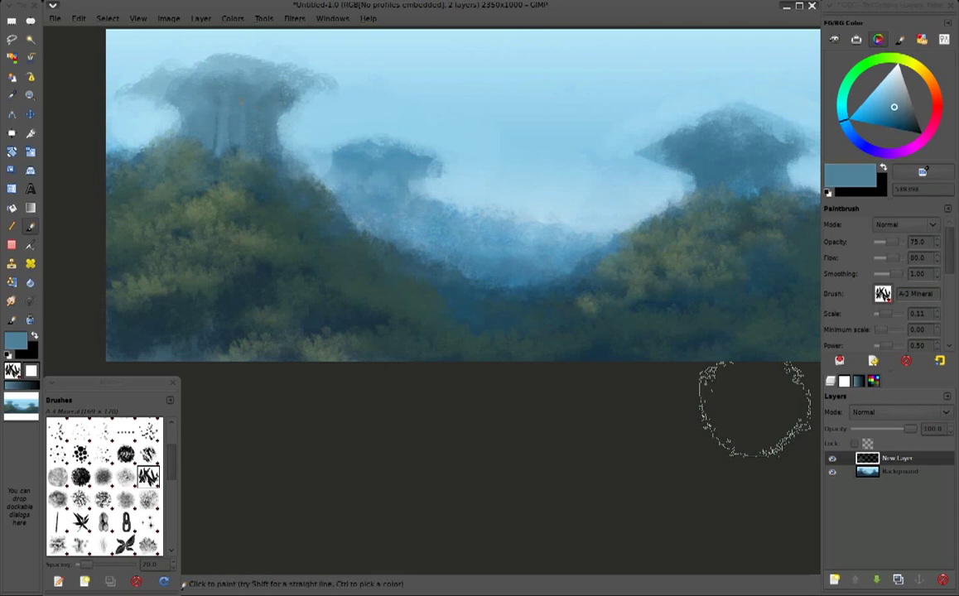
{"action": "left_click", "coordinate": [240, 75], "text": "ctrl"}
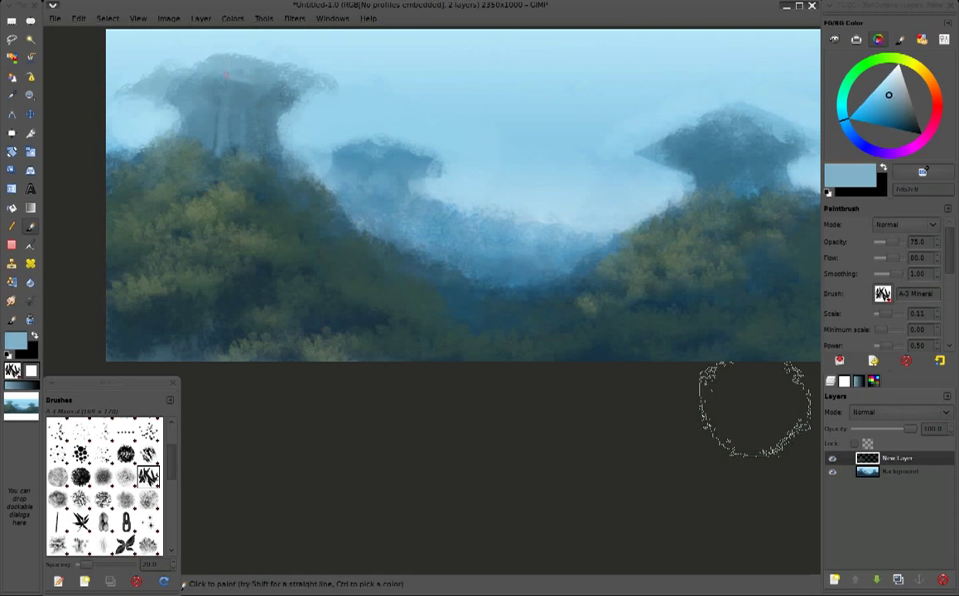
With the A-5 Forest brush, brush light blue over the left rock and darken its cap
{"action": "left_click", "coordinate": [57, 544]}
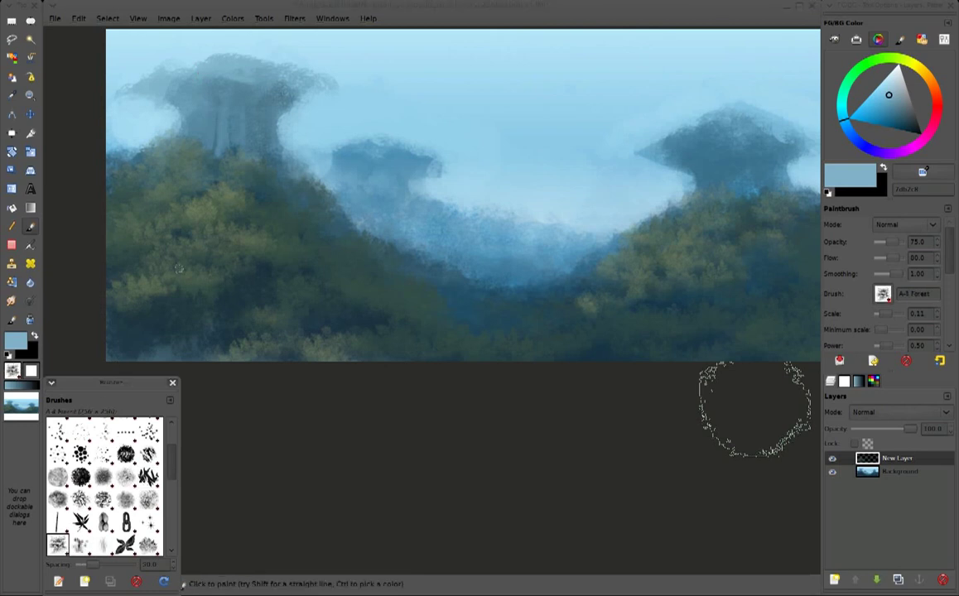
{"action": "left_click", "coordinate": [60, 476]}
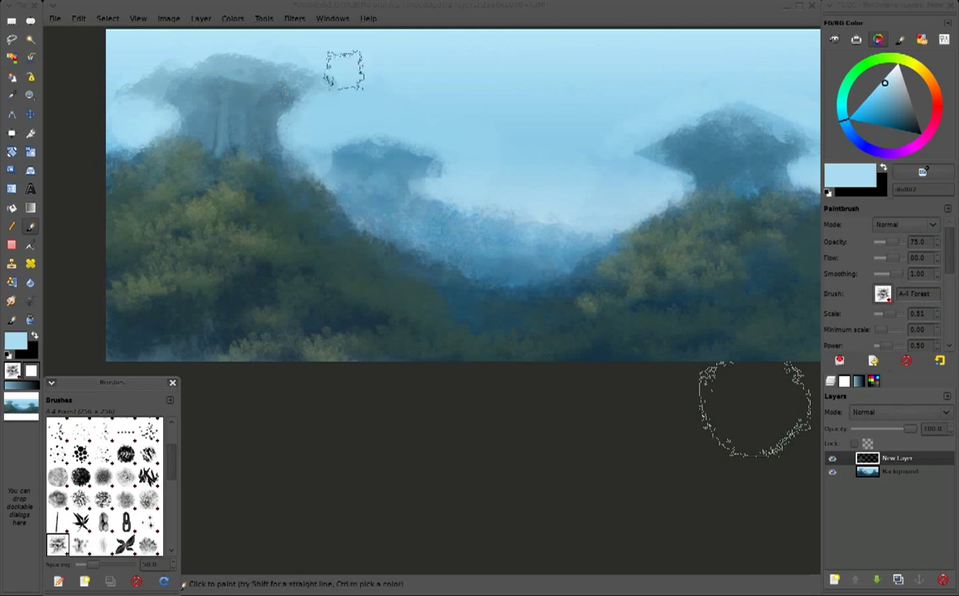
{"action": "left_click", "coordinate": [288, 81], "text": "ctrl"}
{"action": "mouse_move", "coordinate": [288, 81]}
{"action": "left_mouse_down"}
{"action": "mouse_move", "coordinate": [172, 81]}
{"action": "mouse_move", "coordinate": [248, 132]}
{"action": "left_mouse_up"}
{"action": "left_click", "coordinate": [220, 112], "text": "ctrl"}
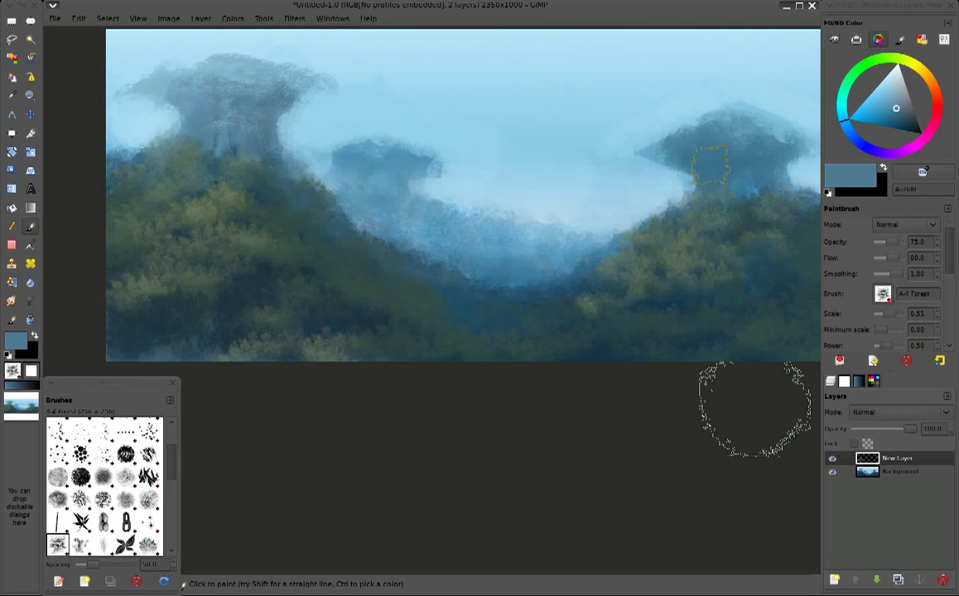
{"action": "left_click", "coordinate": [663, 153], "text": "ctrl"}
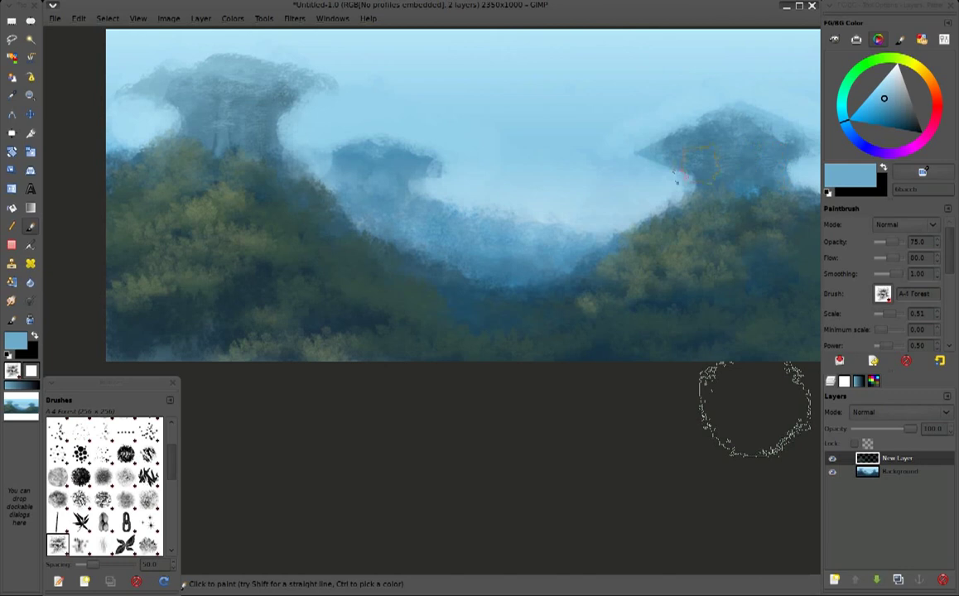
{"action": "left_click", "coordinate": [285, 101], "text": "ctrl"}
{"action": "mouse_move", "coordinate": [220, 56]}
{"action": "left_mouse_down"}
{"action": "mouse_move", "coordinate": [150, 75]}
{"action": "mouse_move", "coordinate": [150, 85]}
{"action": "left_mouse_up"}
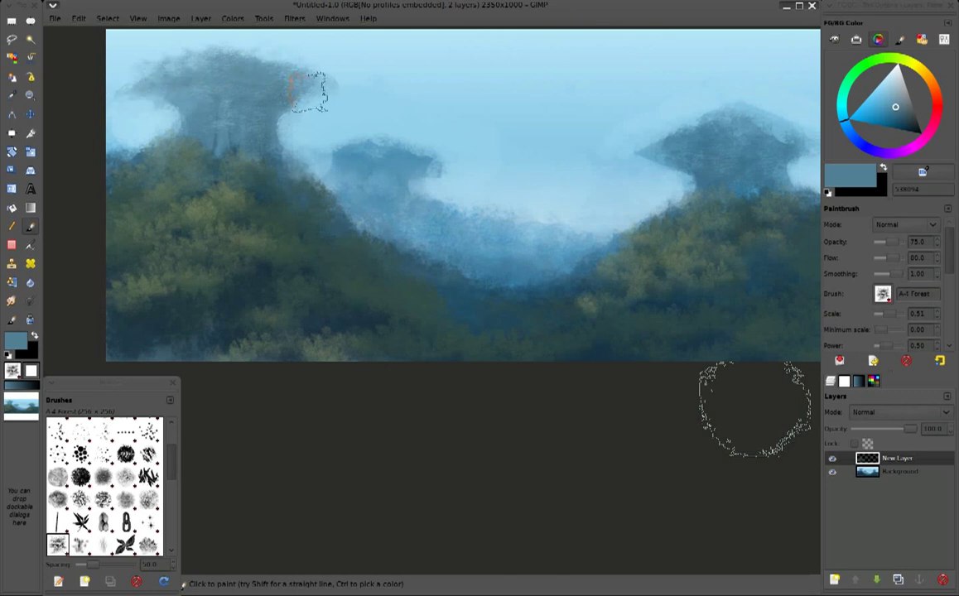
{"action": "left_click_drag", "start_coordinate": [430, 188], "coordinate": [395, 202]}
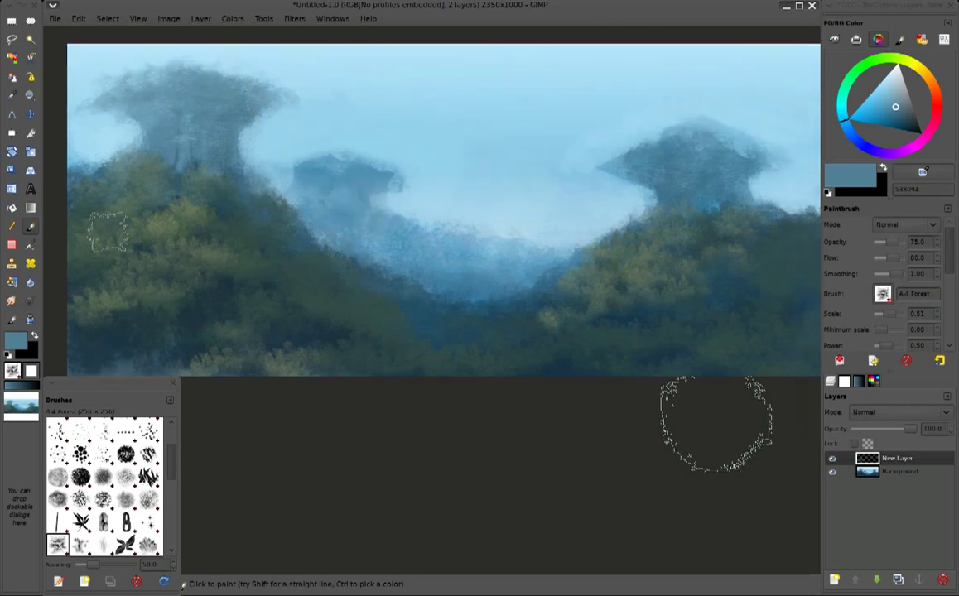
Airbrush a soft haze over the top of the left rock's cap
{"action": "key", "text": "a"}
{"action": "left_click", "coordinate": [662, 164], "text": "ctrl"}
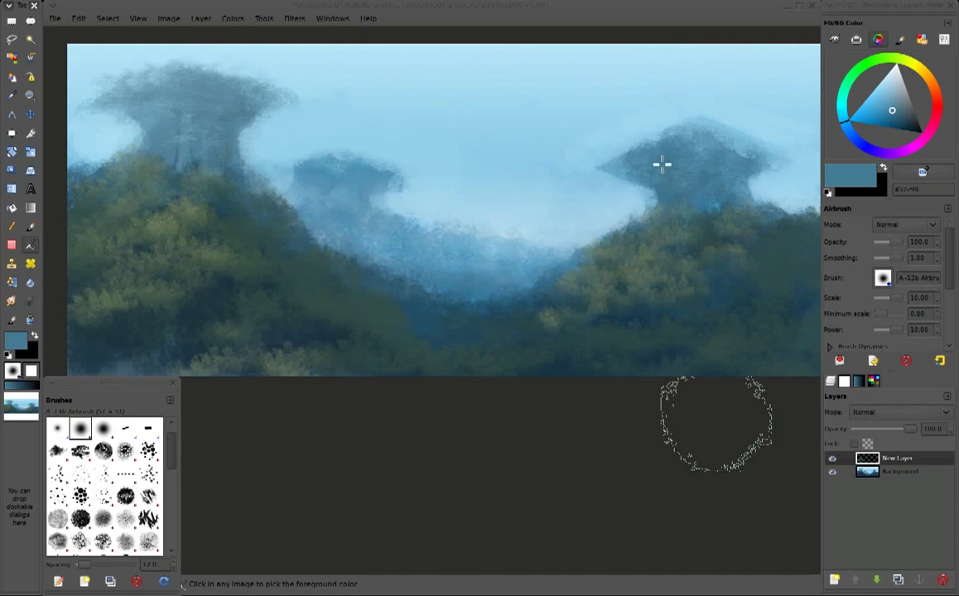
{"action": "mouse_move", "coordinate": [203, 139]}
{"action": "left_mouse_down"}
{"action": "mouse_move", "coordinate": [201, 98]}
{"action": "mouse_move", "coordinate": [257, 96]}
{"action": "left_mouse_up"}
{"action": "left_click_drag", "start_coordinate": [183, 75], "coordinate": [96, 124]}
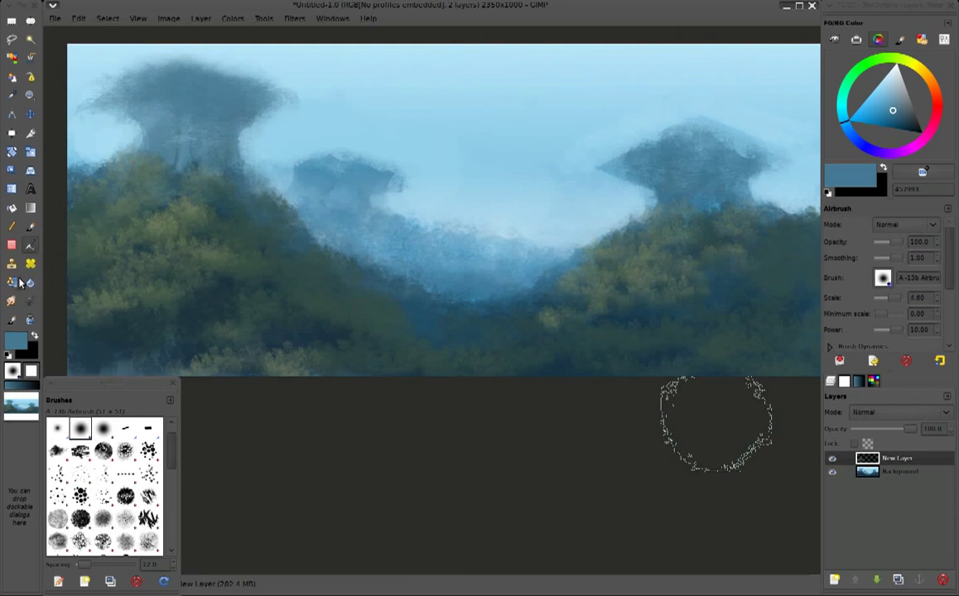
Blend the left cap's top and upper-right edge into the sky with the mixing brush in sky blue
{"action": "left_click", "coordinate": [12, 319]}
{"action": "left_click", "coordinate": [127, 51], "text": "ctrl"}
{"action": "mouse_move", "coordinate": [123, 71]}
{"action": "left_mouse_down"}
{"action": "mouse_move", "coordinate": [96, 80]}
{"action": "mouse_move", "coordinate": [197, 54]}
{"action": "mouse_move", "coordinate": [182, 52]}
{"action": "mouse_move", "coordinate": [257, 83]}
{"action": "left_mouse_up"}
{"action": "left_click_drag", "start_coordinate": [207, 55], "coordinate": [239, 62]}
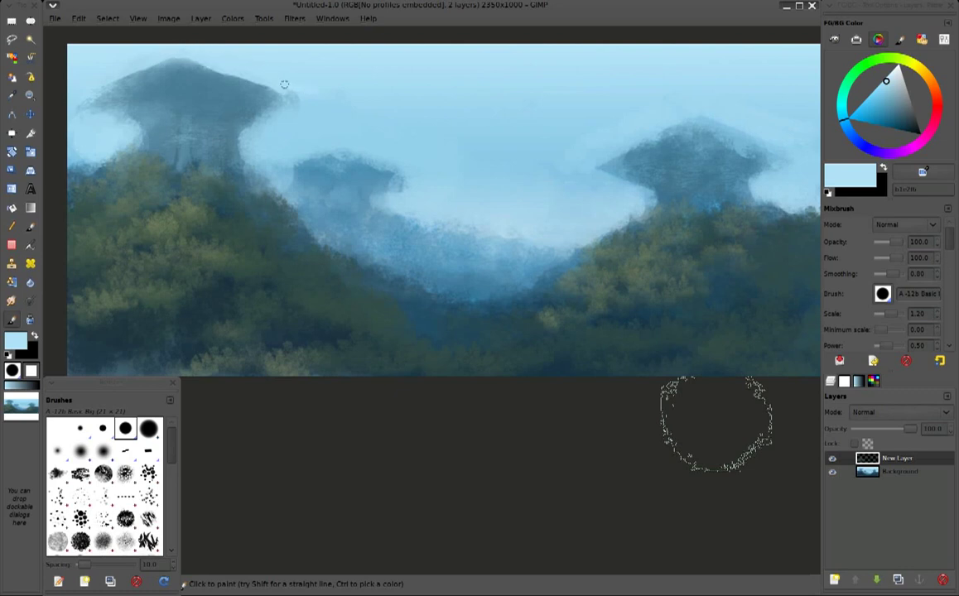
Sample sky and blue-grey tones, then brighten the fog beside the middle rock's edge
{"action": "left_click", "coordinate": [331, 83], "text": "ctrl"}
{"action": "key", "text": "bracketright"}
{"action": "key", "text": "bracketright"}
{"action": "key", "text": "bracketright"}
{"action": "key", "text": "ctrl"}
{"action": "left_click", "coordinate": [89, 77], "text": "ctrl"}
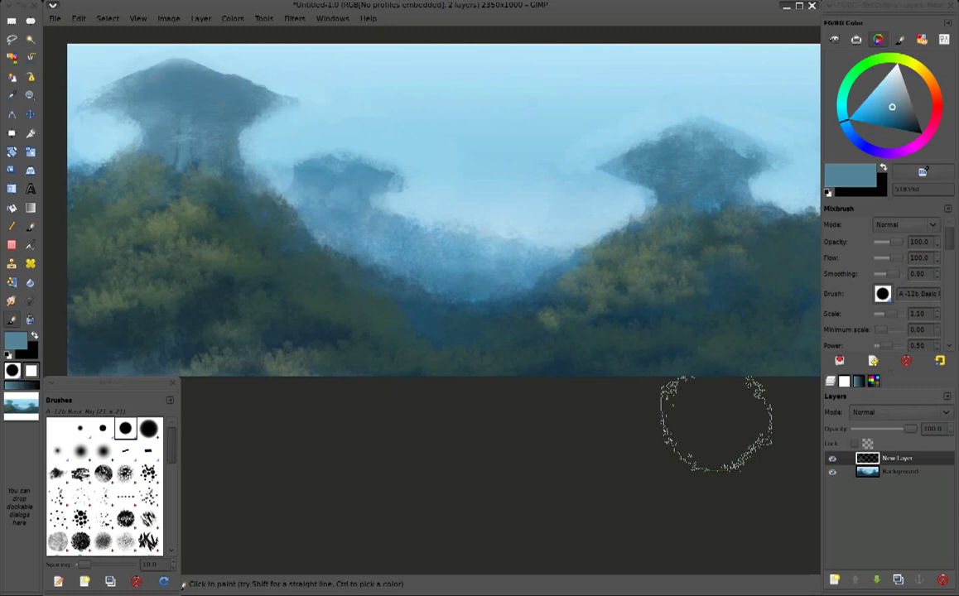
{"action": "key", "text": "ctrl"}
{"action": "left_click", "coordinate": [388, 203], "text": "ctrl"}
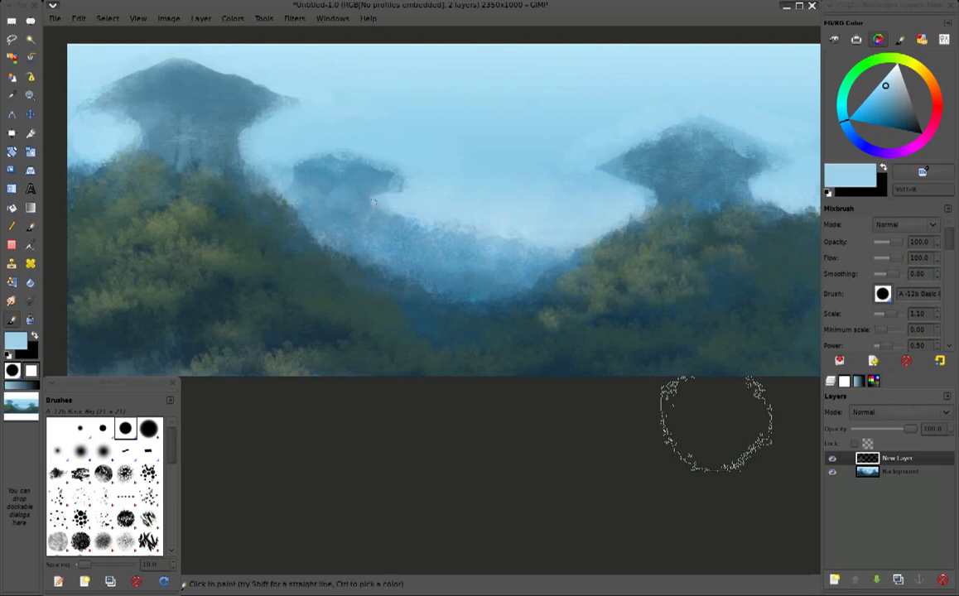
{"action": "mouse_move", "coordinate": [331, 139]}
{"action": "left_mouse_down"}
{"action": "mouse_move", "coordinate": [354, 134]}
{"action": "mouse_move", "coordinate": [354, 153]}
{"action": "mouse_move", "coordinate": [373, 159]}
{"action": "mouse_move", "coordinate": [341, 146]}
{"action": "mouse_move", "coordinate": [353, 157]}
{"action": "mouse_move", "coordinate": [296, 173]}
{"action": "mouse_move", "coordinate": [306, 157]}
{"action": "mouse_move", "coordinate": [351, 151]}
{"action": "left_mouse_up"}
{"action": "key", "text": "ctrl+z"}
{"action": "key", "text": "ctrl+z"}
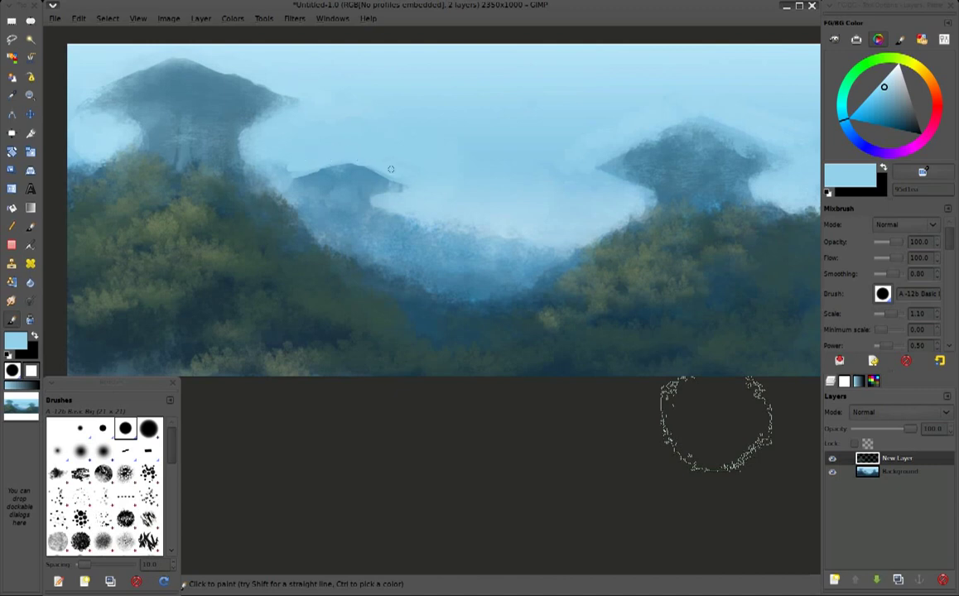
{"action": "key", "text": "bracketright"}
{"action": "mouse_move", "coordinate": [282, 166]}
{"action": "left_mouse_down"}
{"action": "mouse_move", "coordinate": [276, 186]}
{"action": "mouse_move", "coordinate": [316, 203]}
{"action": "left_mouse_up"}
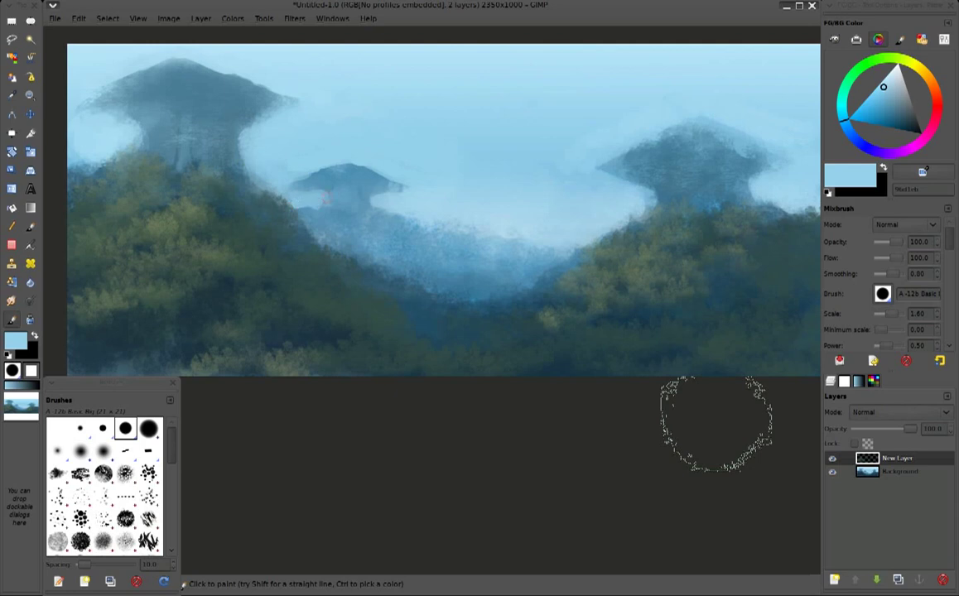
Paint a small rounded distant hill in the misty valley with sampled mid and light blues
{"action": "left_click", "coordinate": [325, 201], "text": "ctrl"}
{"action": "left_click", "coordinate": [321, 193], "text": "ctrl"}
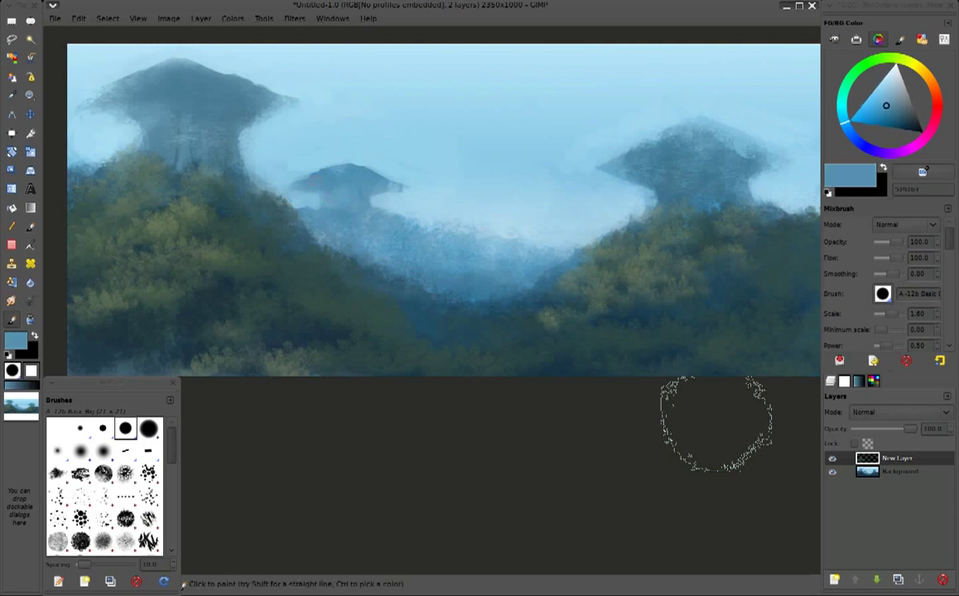
{"action": "left_click", "coordinate": [312, 163], "text": "ctrl"}
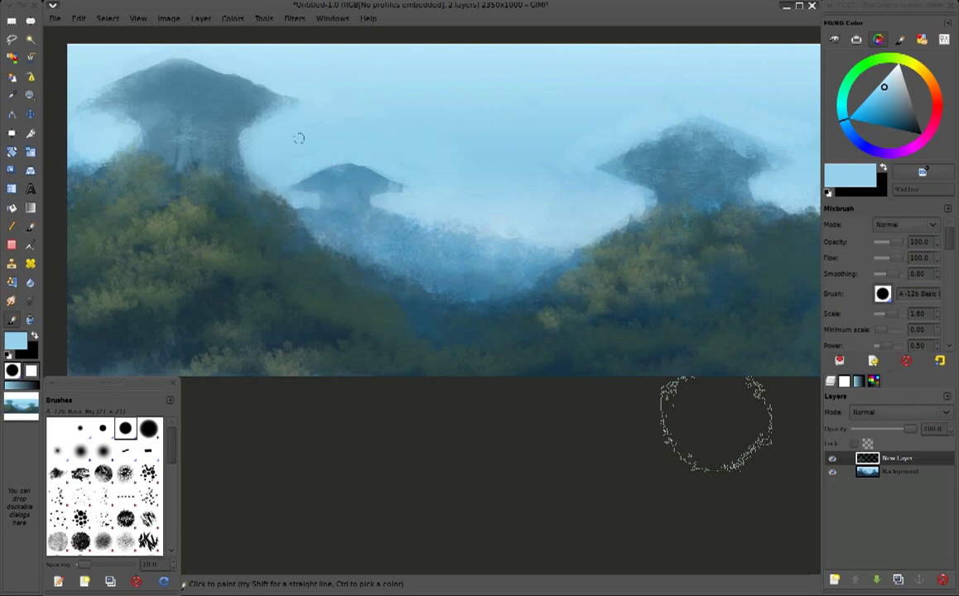
{"action": "left_click", "coordinate": [350, 187], "text": "ctrl"}
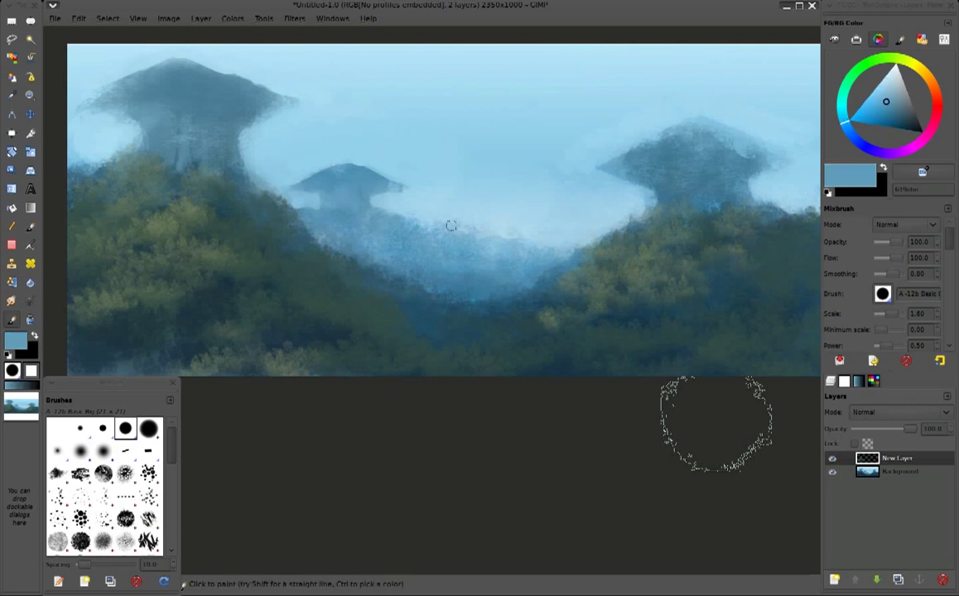
{"action": "left_click_drag", "start_coordinate": [456, 226], "coordinate": [477, 223]}
{"action": "left_click", "coordinate": [446, 224], "text": "ctrl"}
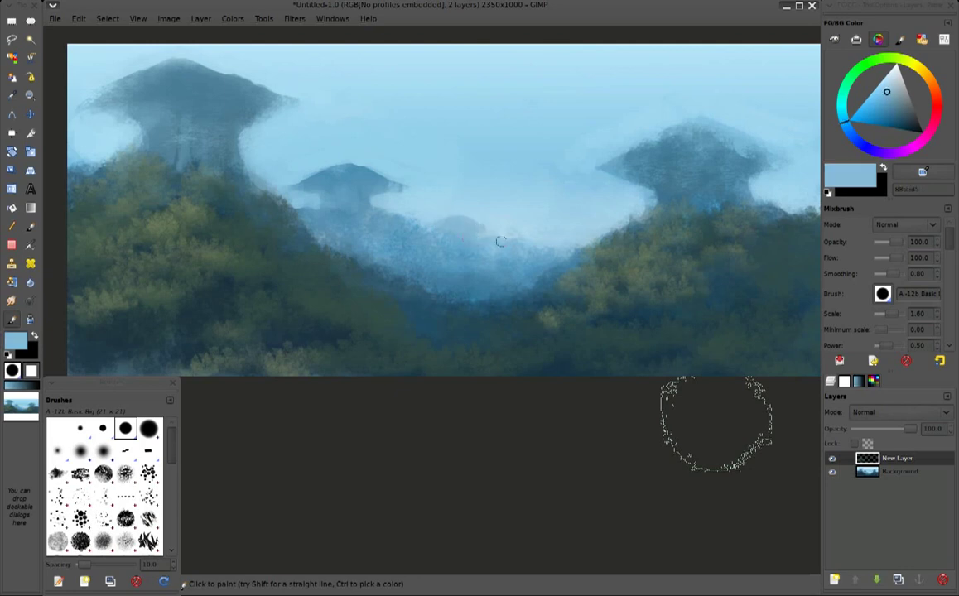
{"action": "left_click", "coordinate": [495, 255], "text": "ctrl"}
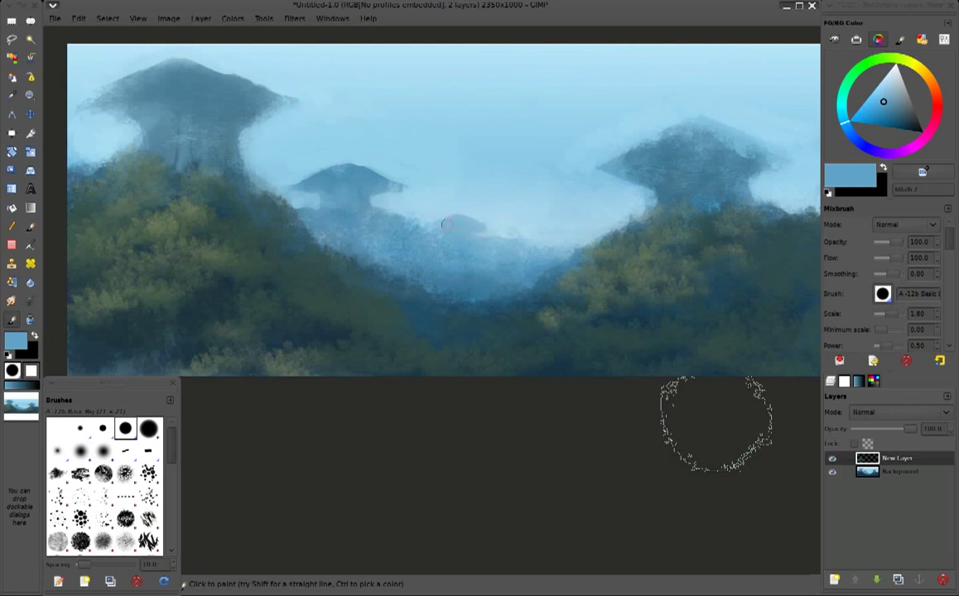
{"action": "left_click", "coordinate": [495, 213], "text": "ctrl"}
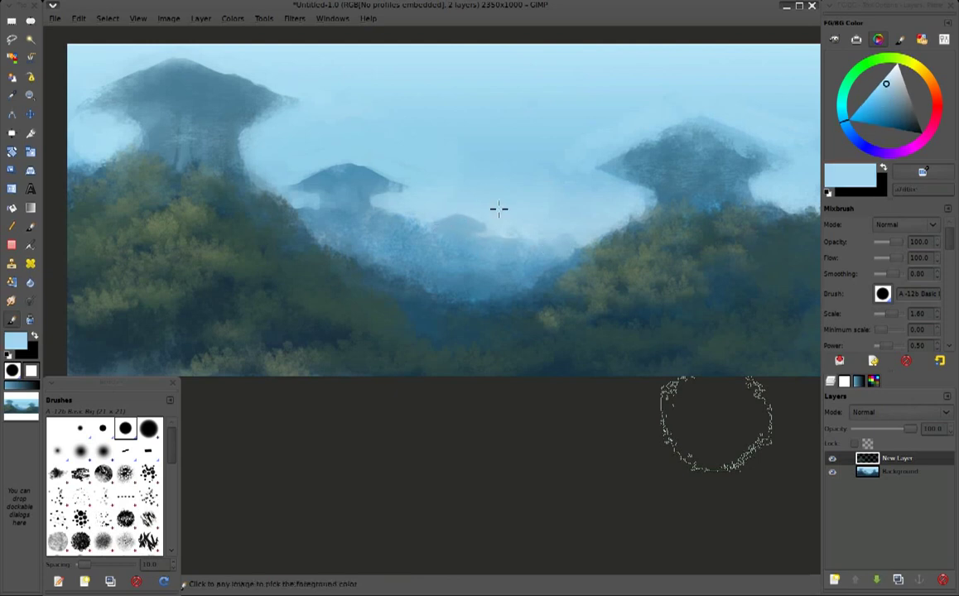
{"action": "left_click", "coordinate": [476, 209], "text": "ctrl"}
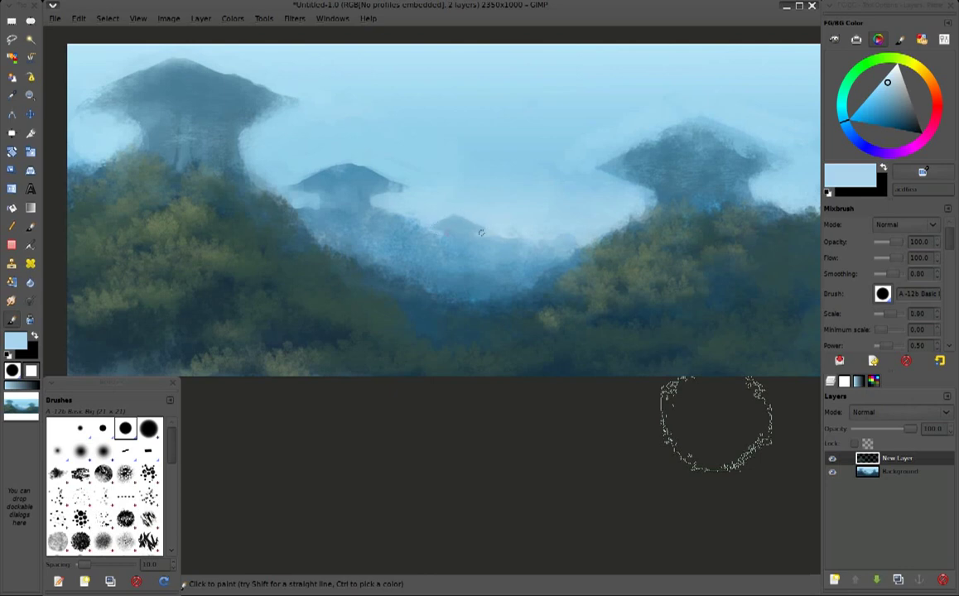
Sample a darker teal blue for distant pillars and switch the brush tip to A-2 Rocks
{"action": "left_click", "coordinate": [769, 158], "text": "ctrl"}
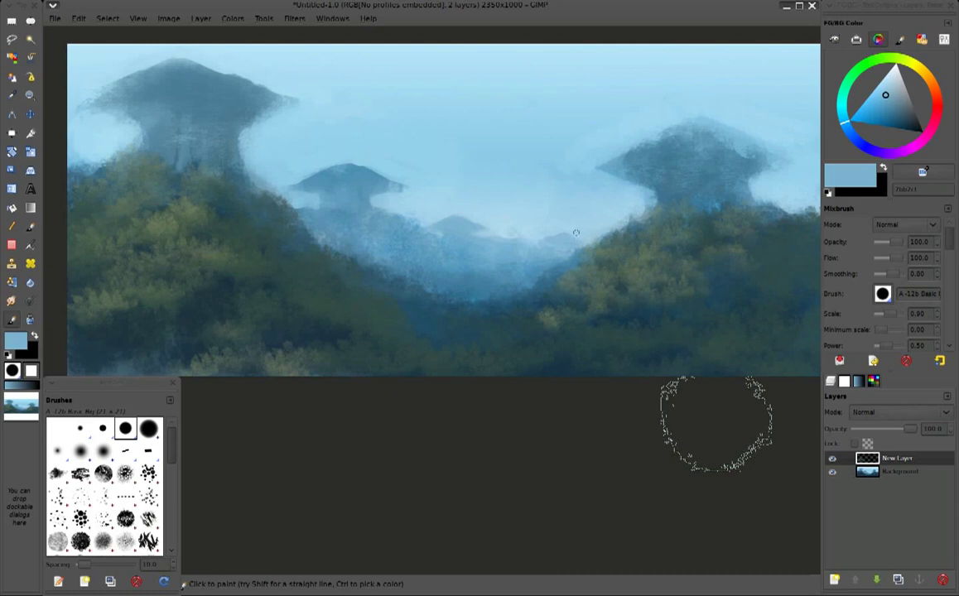
{"action": "left_click", "coordinate": [560, 272], "text": "ctrl"}
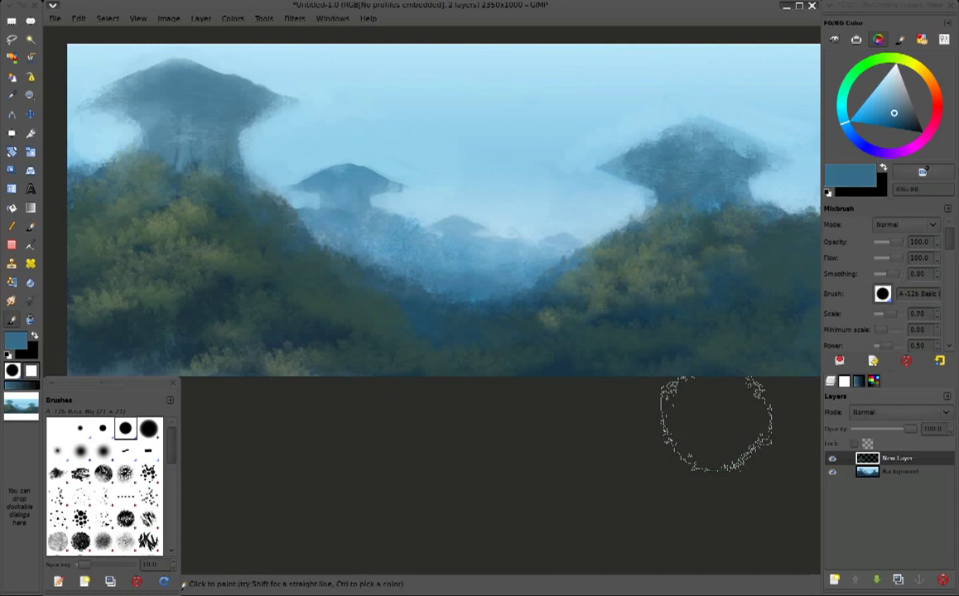
{"action": "scroll", "coordinate": [100, 485], "scroll_direction": "down", "scroll_amount": 2}
{"action": "scroll", "coordinate": [99, 484], "scroll_direction": "down", "scroll_amount": 3}
{"action": "left_click", "coordinate": [148, 520]}
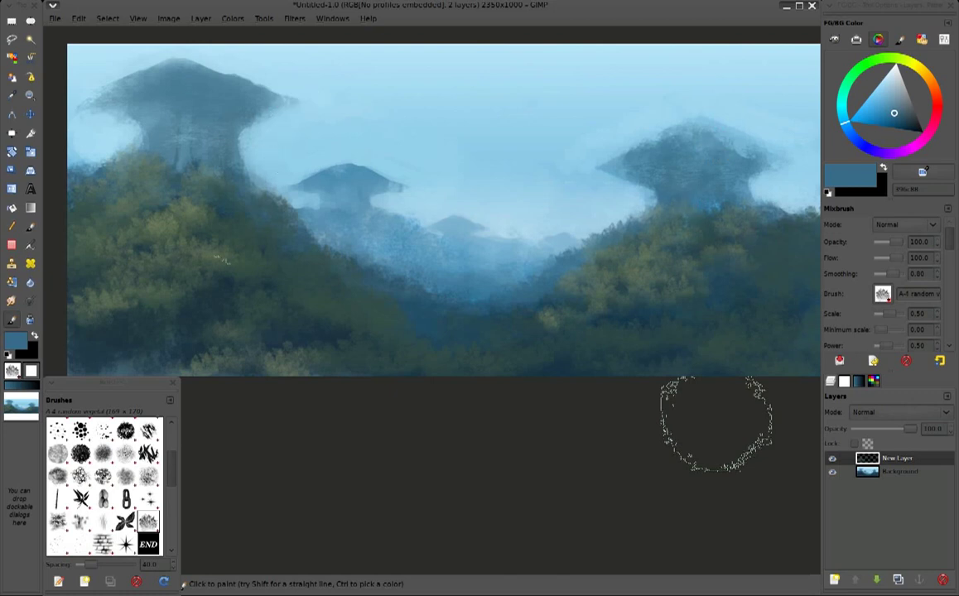
{"action": "left_click", "coordinate": [103, 475]}
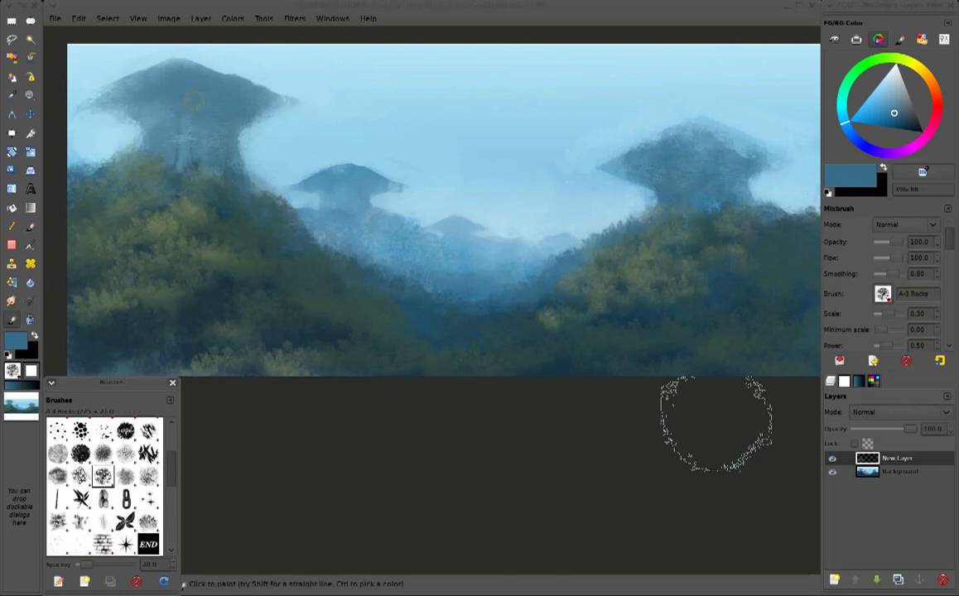
Load the A-2 Dirty Brush preset and stroke light sky-blue streaks along the left cap's top
{"action": "left_click", "coordinate": [240, 74], "text": "ctrl"}
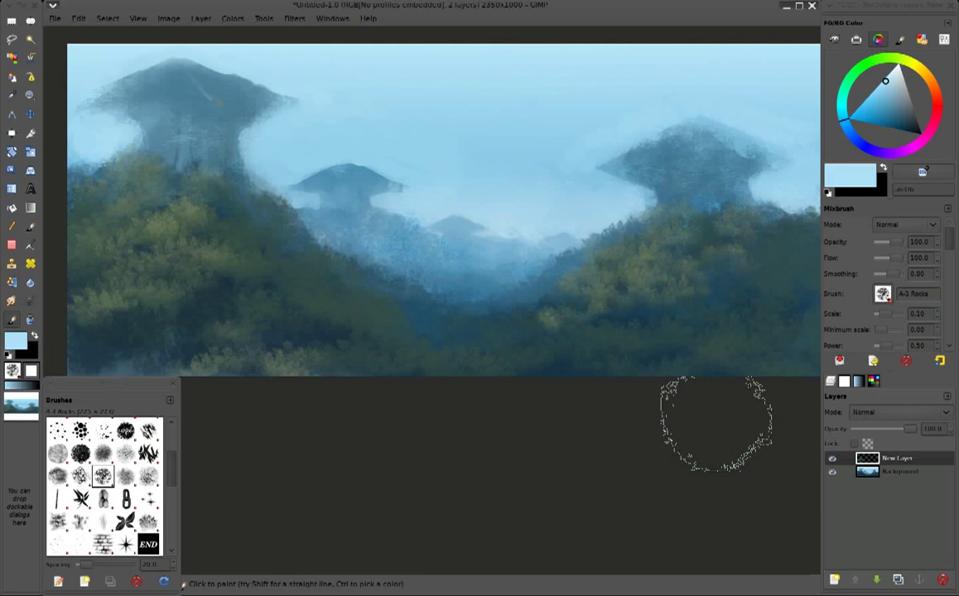
{"action": "left_click", "coordinate": [770, 157], "text": "ctrl"}
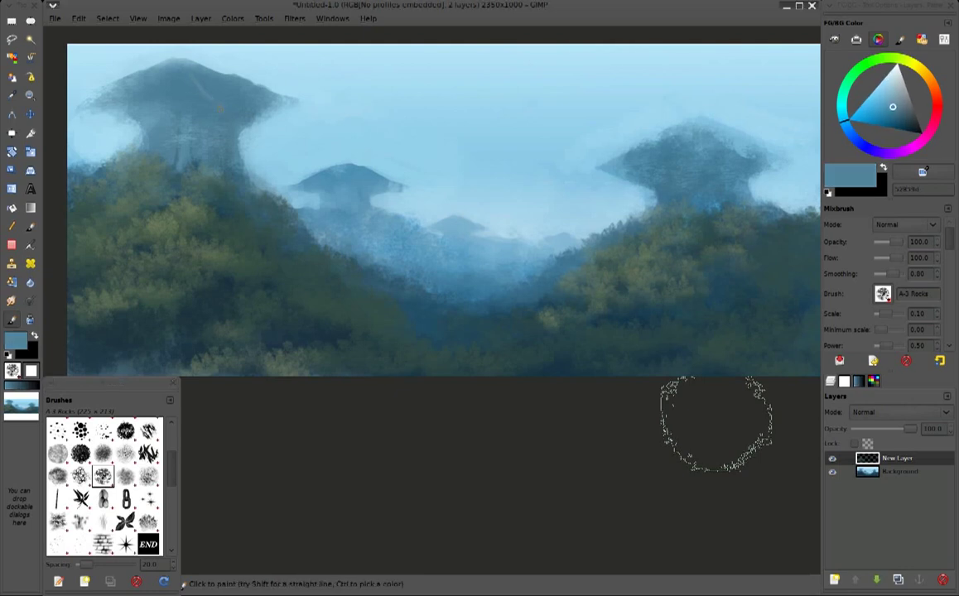
{"action": "left_click", "coordinate": [873, 362]}
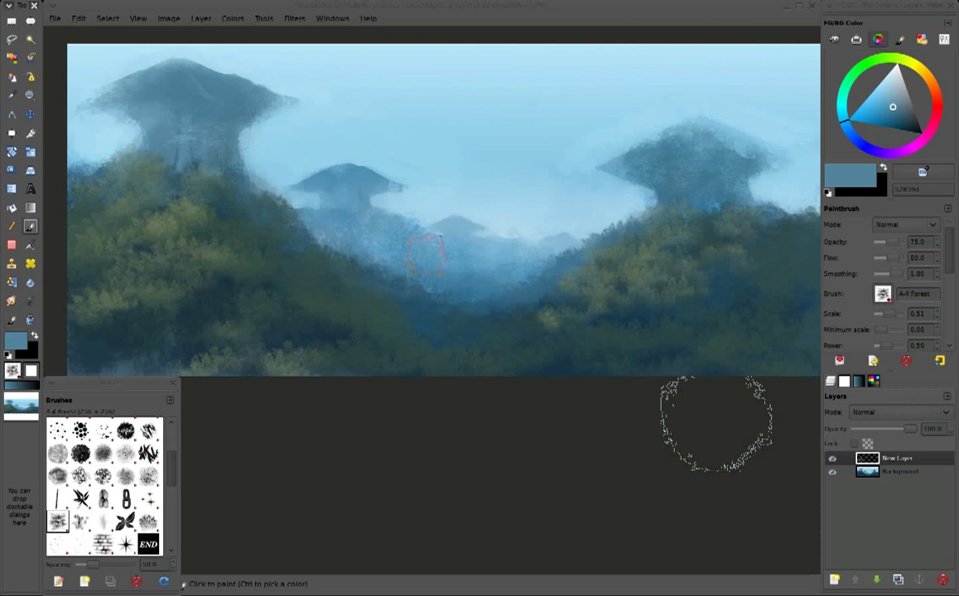
{"action": "left_click", "coordinate": [875, 366]}
{"action": "left_click", "coordinate": [729, 553]}
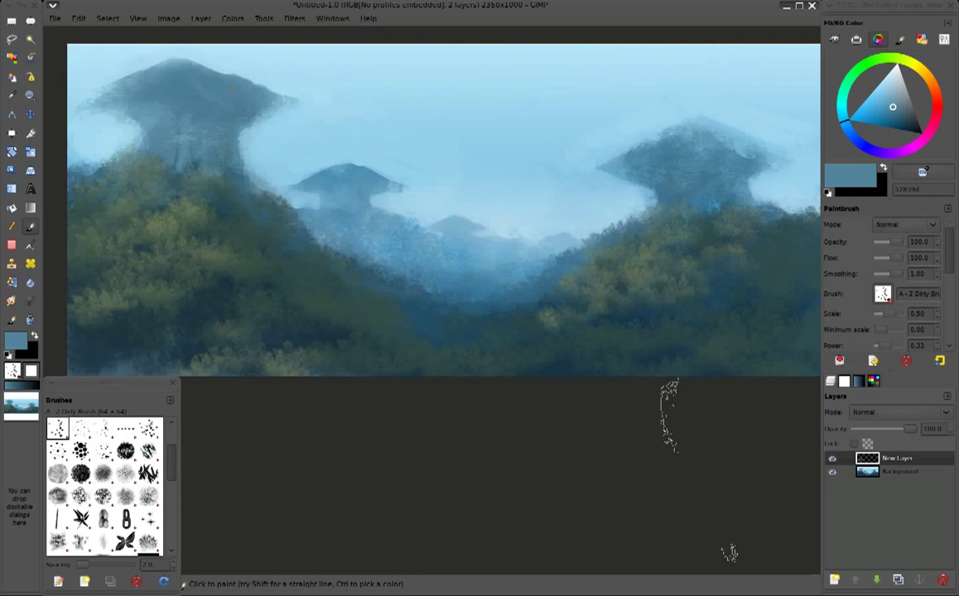
{"action": "left_click", "coordinate": [297, 77], "text": "ctrl"}
{"action": "left_click_drag", "start_coordinate": [189, 65], "coordinate": [208, 83]}
{"action": "left_click", "coordinate": [187, 59], "text": "ctrl"}
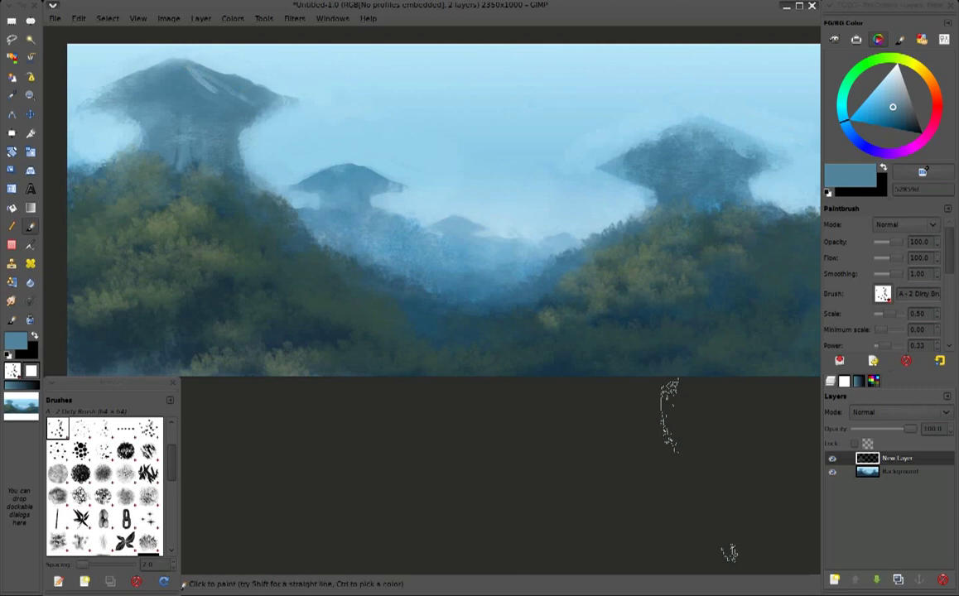
{"action": "left_click", "coordinate": [874, 362]}
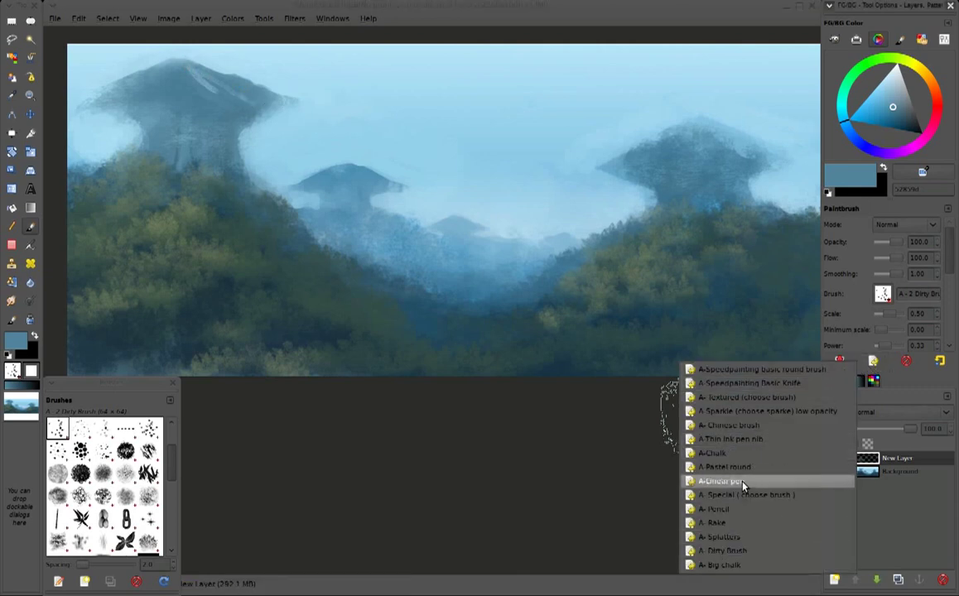
Load the A-2 Rake preset at 43.5 opacity and hatch light lines across the left cap
{"action": "left_click", "coordinate": [686, 478]}
{"action": "left_click", "coordinate": [180, 47], "text": "ctrl"}
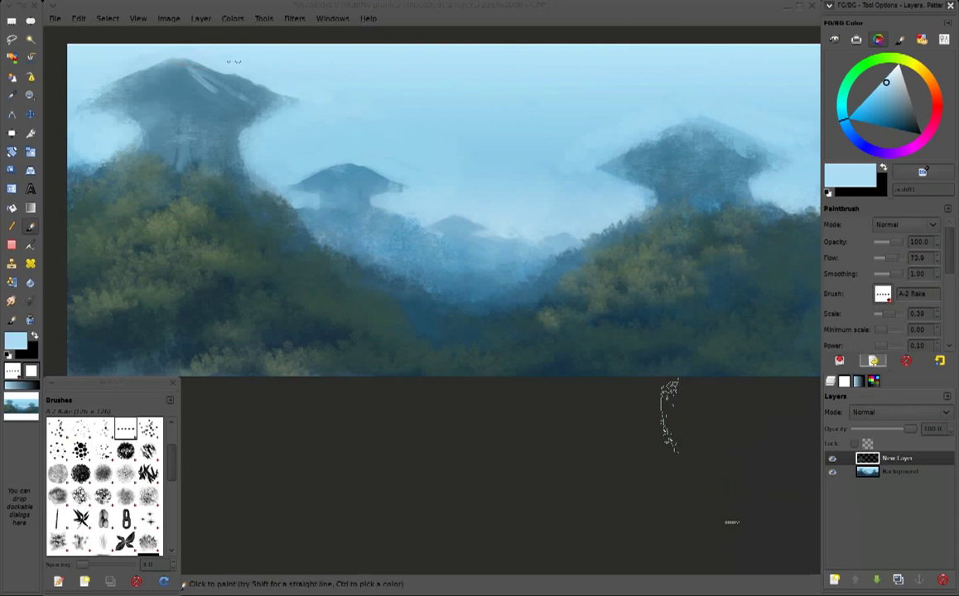
{"action": "left_click", "coordinate": [891, 243]}
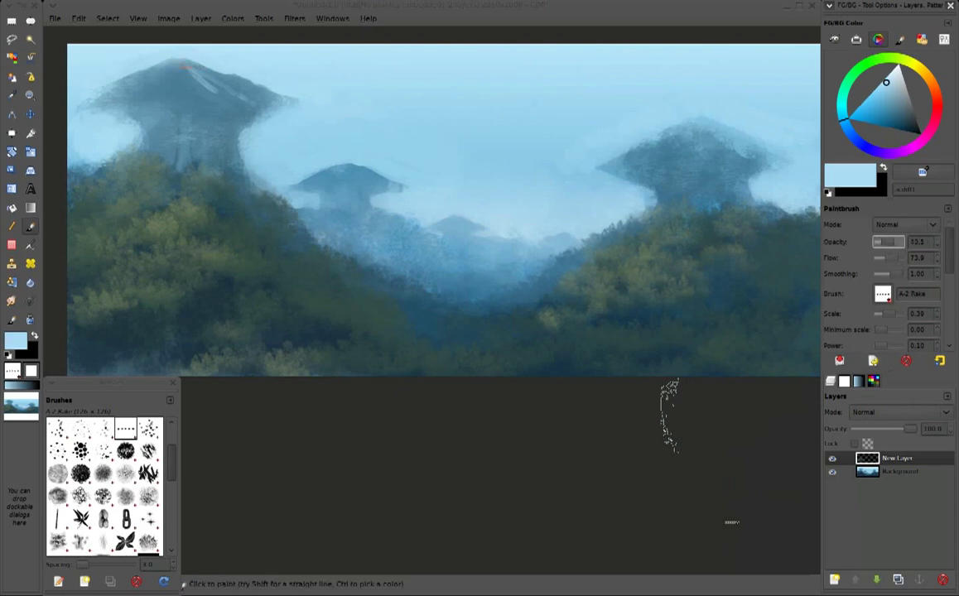
{"action": "left_click_drag", "start_coordinate": [183, 66], "coordinate": [237, 101]}
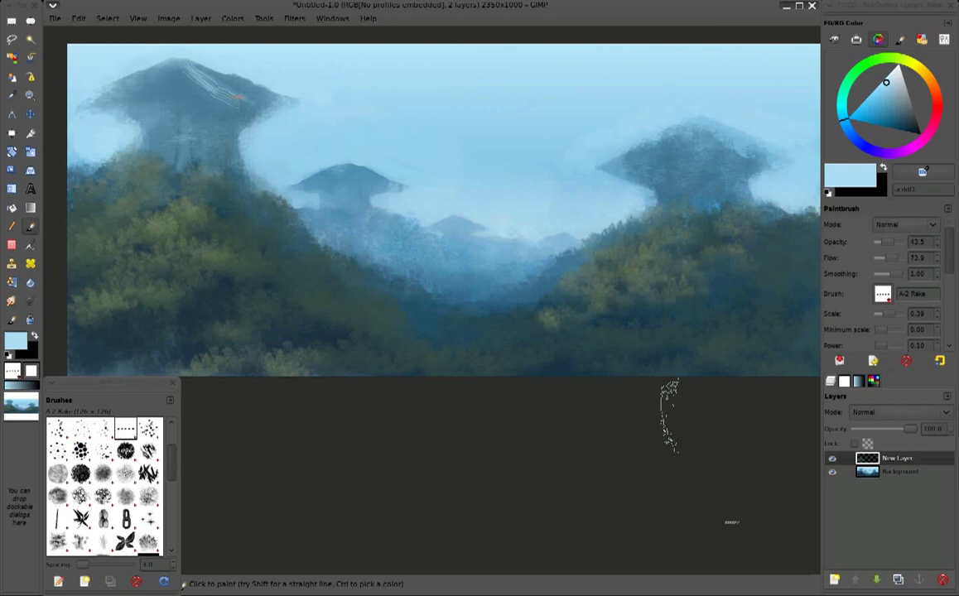
{"action": "mouse_move", "coordinate": [209, 91]}
{"action": "left_mouse_down"}
{"action": "mouse_move", "coordinate": [242, 109]}
{"action": "mouse_move", "coordinate": [265, 96]}
{"action": "left_mouse_up"}
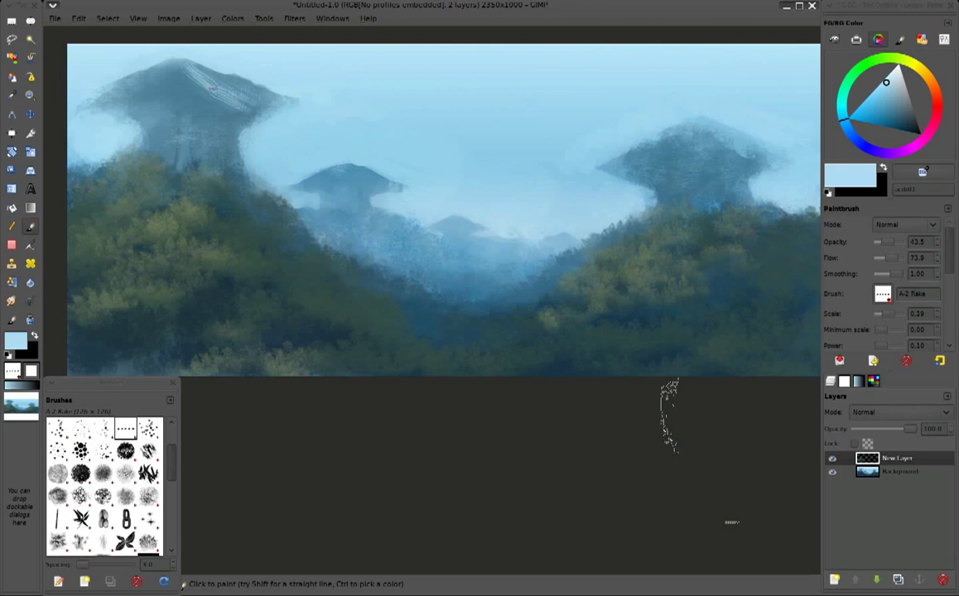
{"action": "mouse_move", "coordinate": [170, 61]}
{"action": "left_mouse_down"}
{"action": "mouse_move", "coordinate": [164, 94]}
{"action": "mouse_move", "coordinate": [141, 86]}
{"action": "mouse_move", "coordinate": [153, 66]}
{"action": "left_mouse_up"}
Resample light blues and add more hatching over the left cap and the right pillar's cap
{"action": "left_click", "coordinate": [178, 63], "text": "ctrl"}
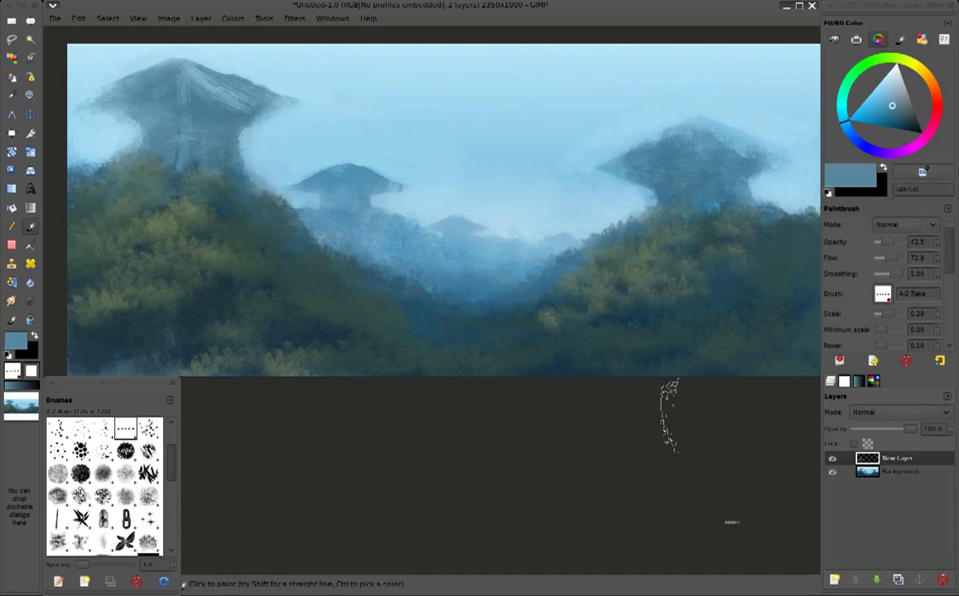
{"action": "left_click", "coordinate": [182, 64], "text": "ctrl"}
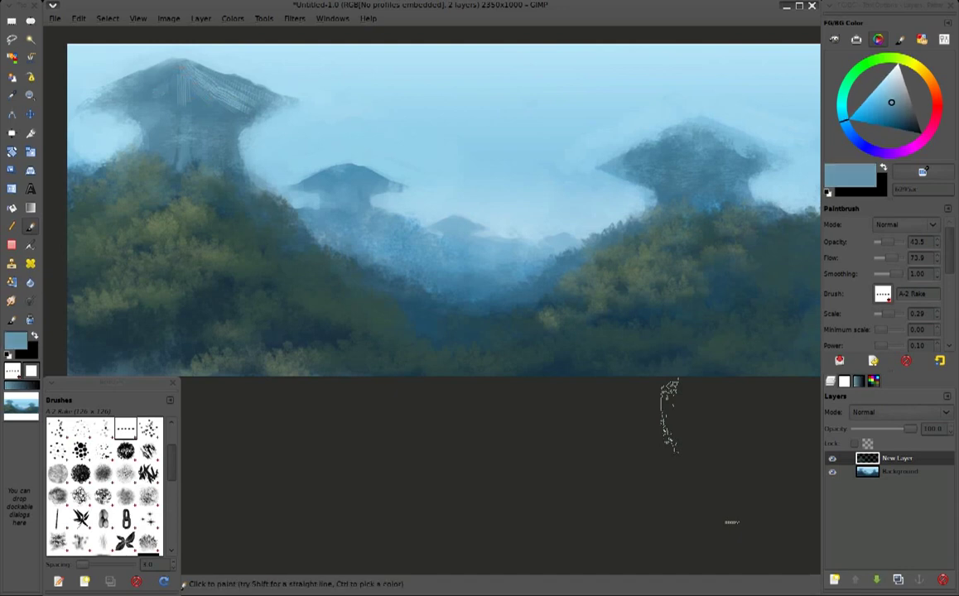
{"action": "left_click", "coordinate": [197, 81], "text": "ctrl"}
{"action": "left_click", "coordinate": [143, 93], "text": "ctrl"}
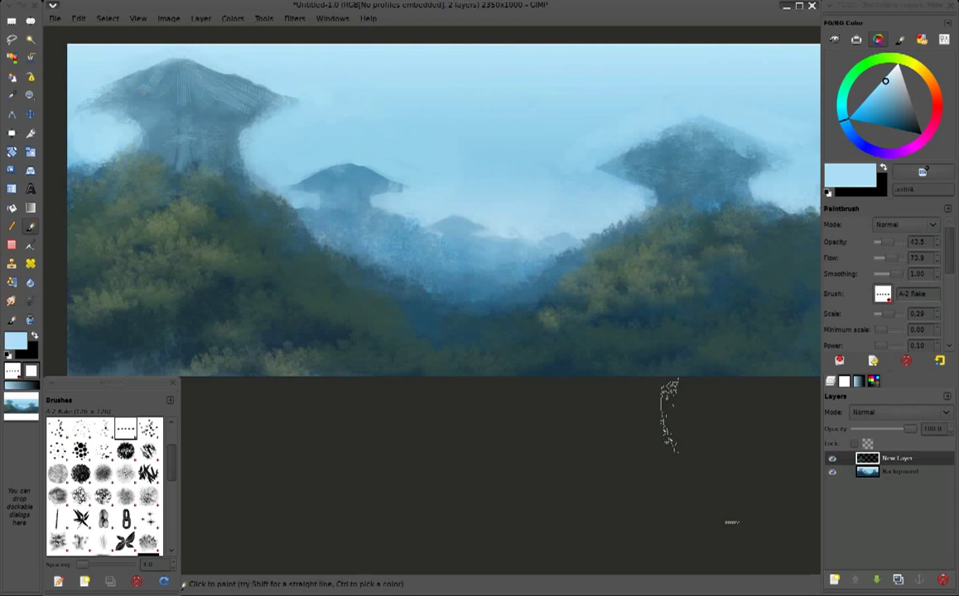
{"action": "left_click", "coordinate": [762, 158], "text": "ctrl"}
{"action": "left_click", "coordinate": [143, 59], "text": "ctrl"}
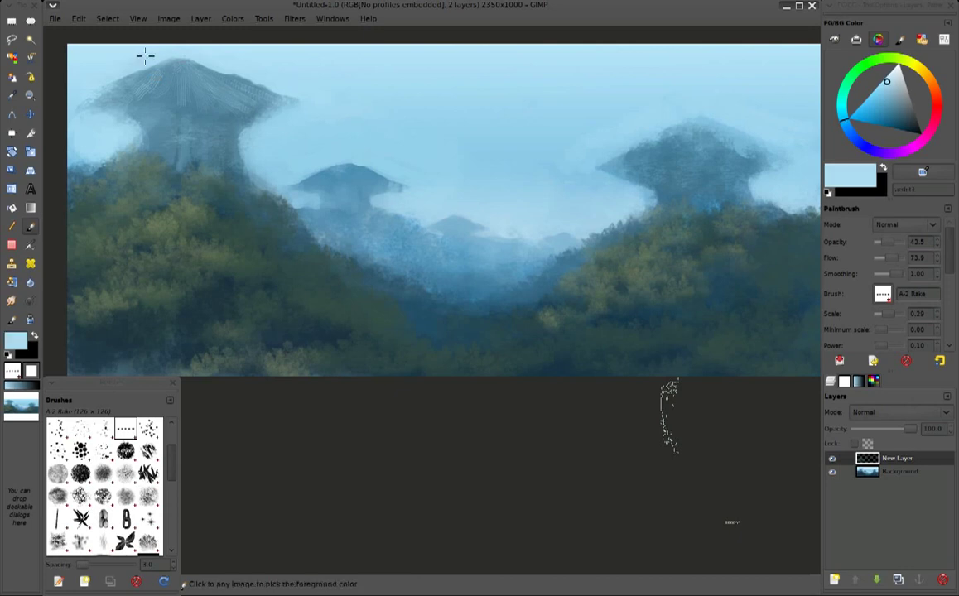
{"action": "mouse_move", "coordinate": [122, 91]}
{"action": "left_mouse_down"}
{"action": "mouse_move", "coordinate": [150, 76]}
{"action": "mouse_move", "coordinate": [146, 88]}
{"action": "mouse_move", "coordinate": [161, 83]}
{"action": "mouse_move", "coordinate": [178, 100]}
{"action": "left_mouse_up"}
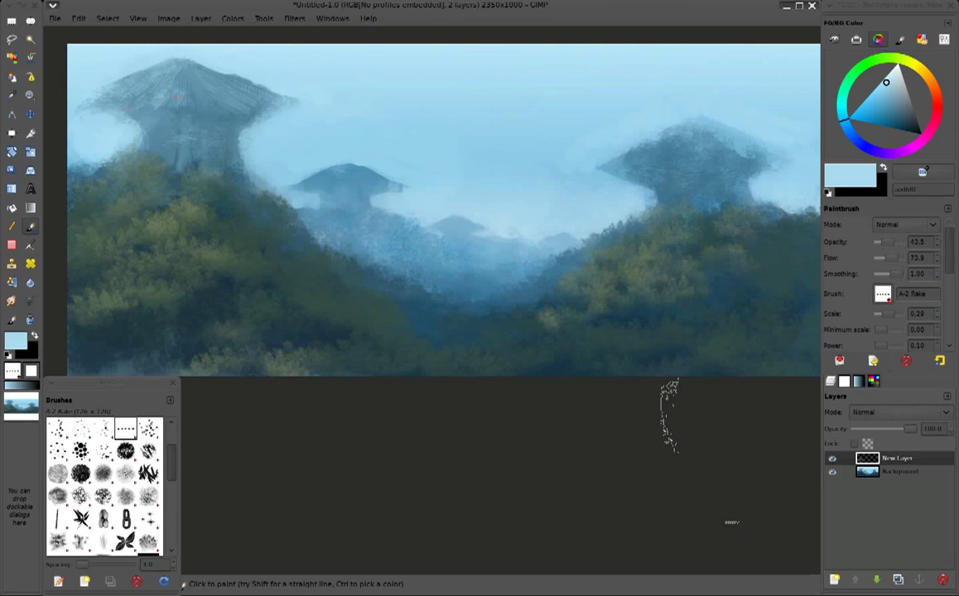
{"action": "mouse_move", "coordinate": [611, 133]}
{"action": "left_mouse_down"}
{"action": "mouse_move", "coordinate": [590, 151]}
{"action": "mouse_move", "coordinate": [575, 149]}
{"action": "mouse_move", "coordinate": [579, 140]}
{"action": "mouse_move", "coordinate": [611, 154]}
{"action": "mouse_move", "coordinate": [671, 146]}
{"action": "left_mouse_up"}
{"action": "left_click_drag", "start_coordinate": [723, 145], "coordinate": [729, 158]}
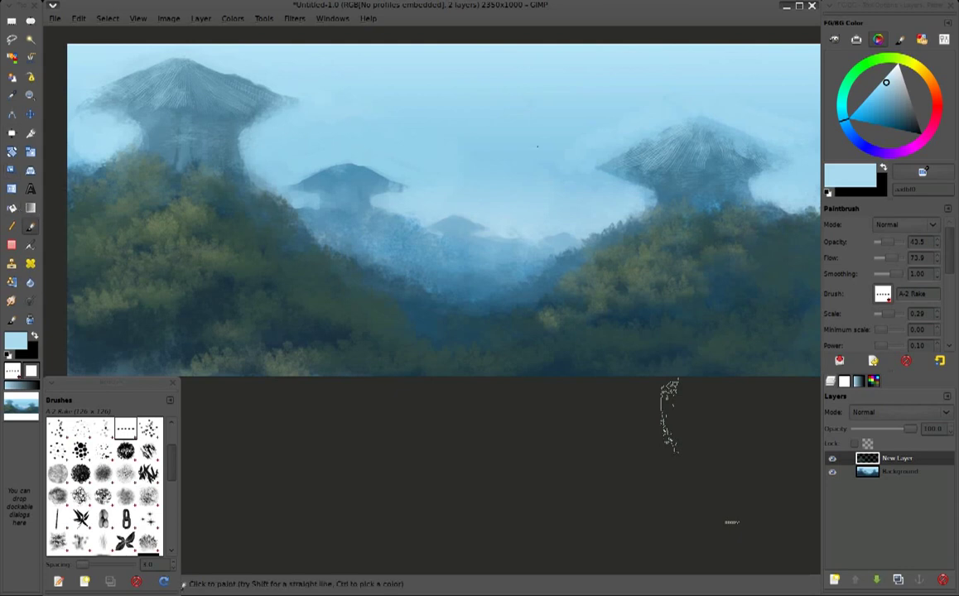
{"action": "left_click", "coordinate": [54, 18]}
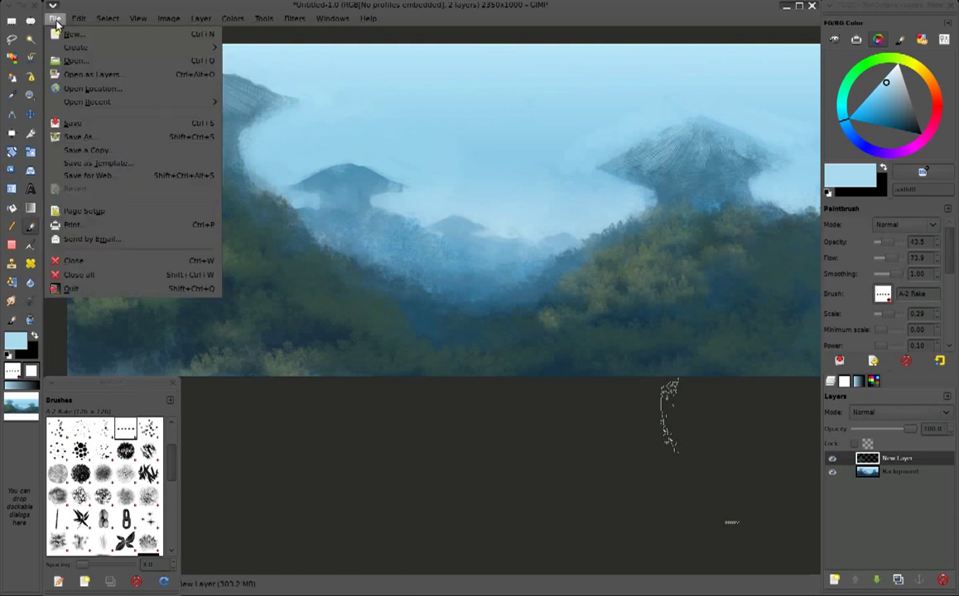
Save the painting to the Desktop under the name environement_01_01.xcf
{"action": "left_click", "coordinate": [95, 137]}
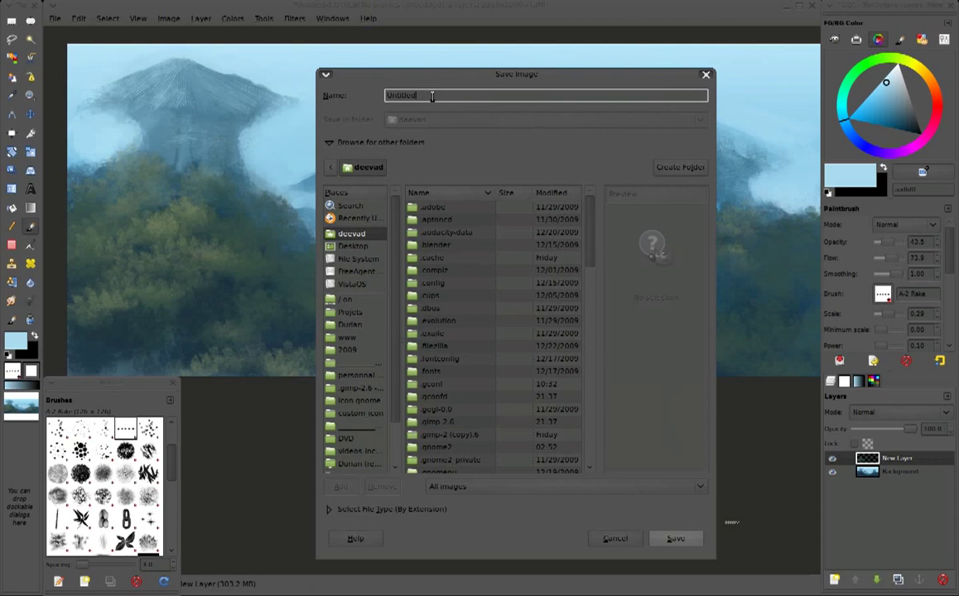
{"action": "left_click", "coordinate": [349, 249]}
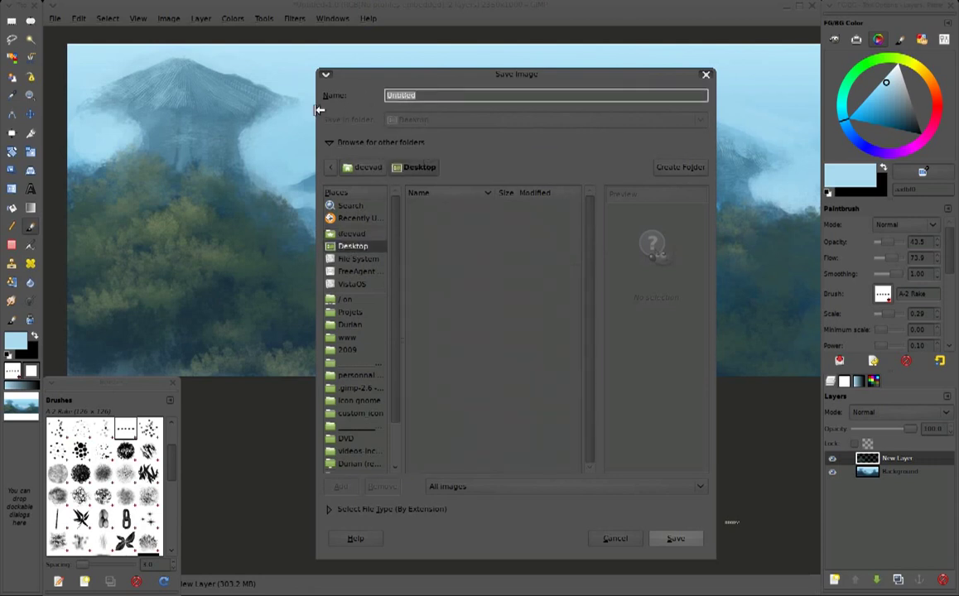
{"action": "type", "text": "gri"}
{"action": "type", "text": "ent"}
{"action": "key", "text": "BackSpace"}
{"action": "type", "text": "_01.xcf"}
{"action": "left_click", "coordinate": [678, 540]}
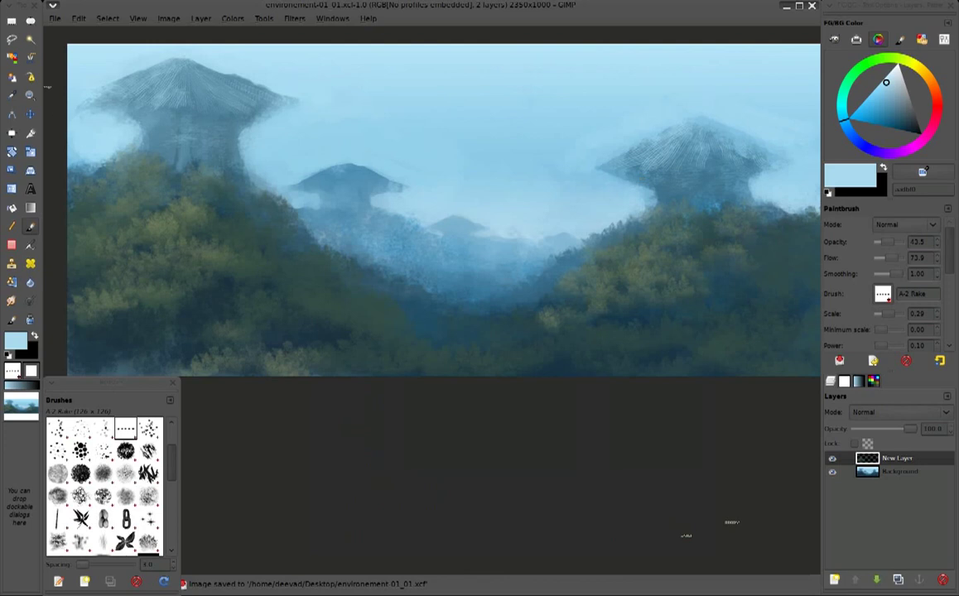
Trace a freehand outline around the left mushroom pillar, then discard it
{"action": "left_click", "coordinate": [17, 38]}
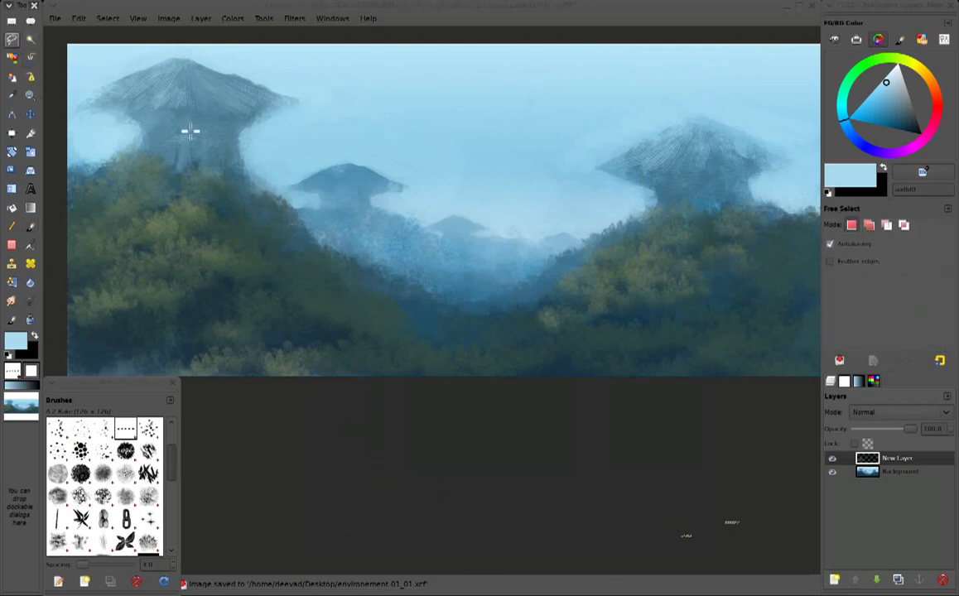
{"action": "left_click", "coordinate": [96, 104]}
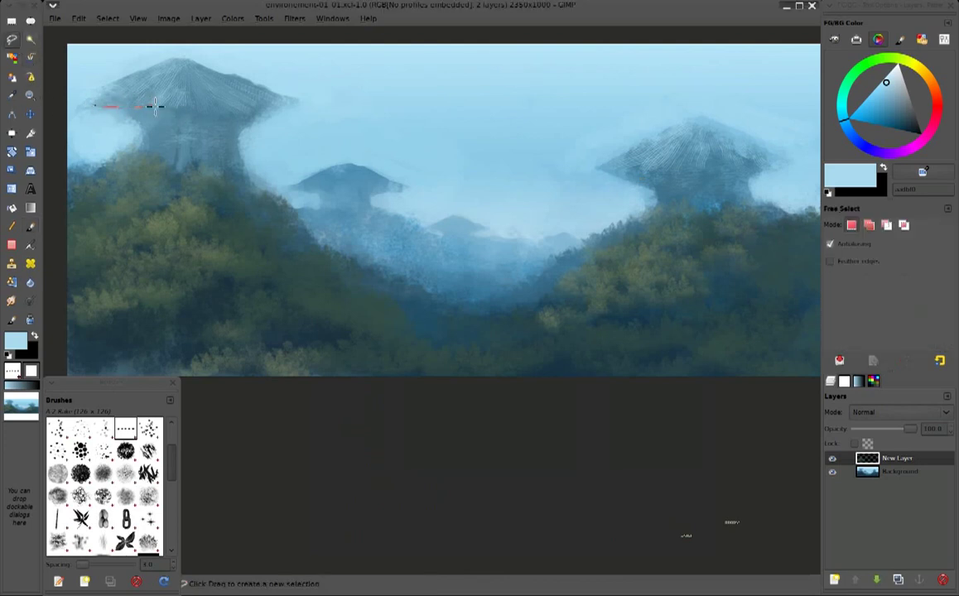
{"action": "left_click_drag", "start_coordinate": [170, 106], "coordinate": [282, 106]}
{"action": "mouse_move", "coordinate": [282, 106]}
{"action": "left_mouse_down"}
{"action": "mouse_move", "coordinate": [236, 155]}
{"action": "mouse_move", "coordinate": [343, 274]}
{"action": "mouse_move", "coordinate": [285, 286]}
{"action": "mouse_move", "coordinate": [216, 259]}
{"action": "mouse_move", "coordinate": [191, 197]}
{"action": "mouse_move", "coordinate": [183, 124]}
{"action": "mouse_move", "coordinate": [93, 109]}
{"action": "left_mouse_up"}
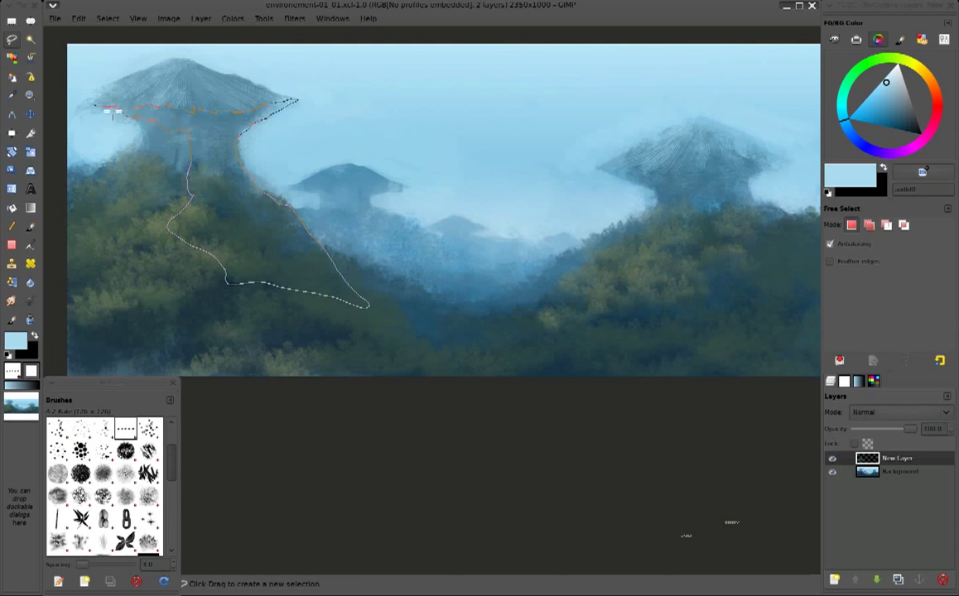
{"action": "left_click", "coordinate": [87, 104]}
{"action": "key", "text": "Return"}
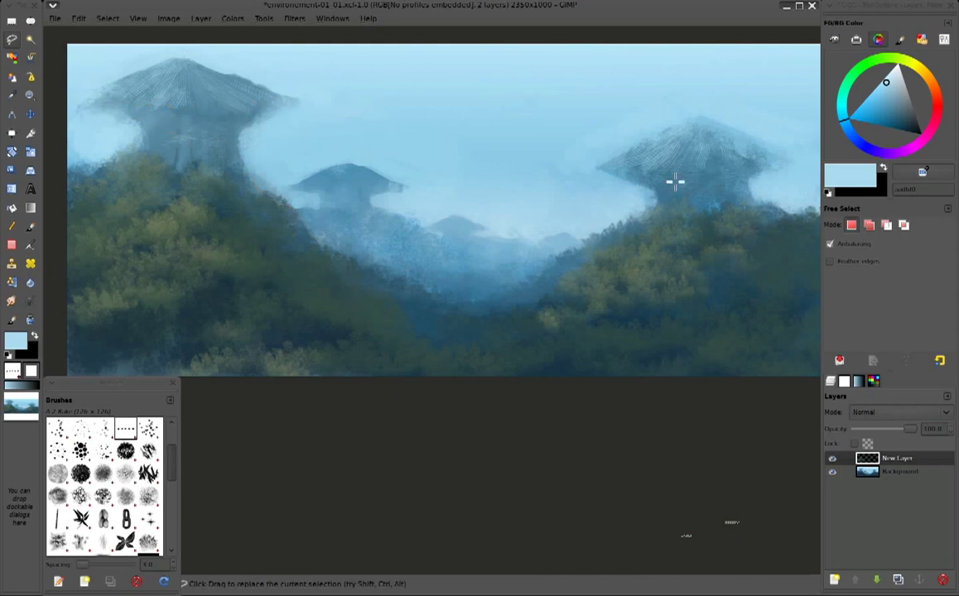
Trace an additive freehand outline around the right mushroom pillar, then cancel it
{"action": "key", "text": "shift"}
{"action": "left_click", "coordinate": [634, 174]}
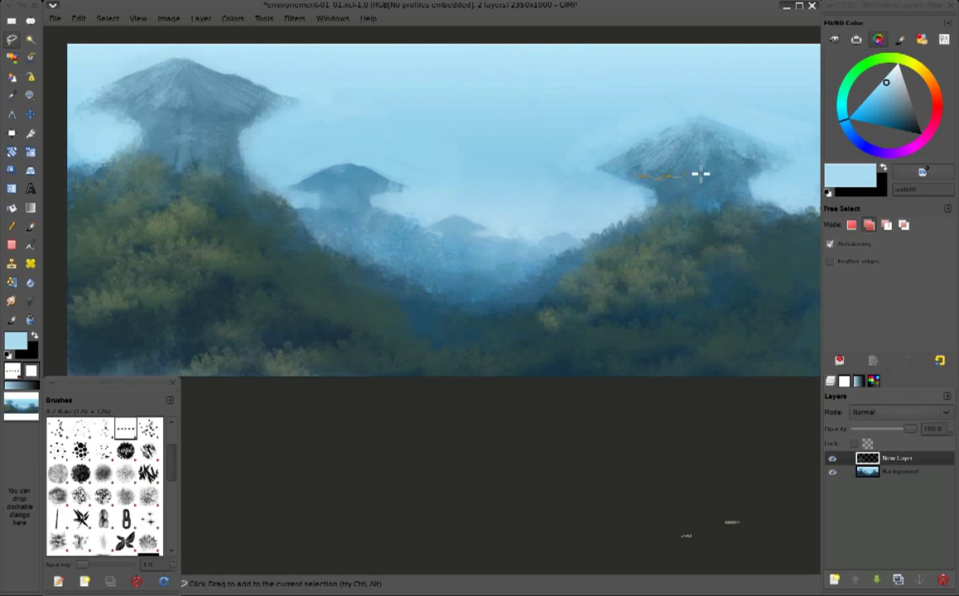
{"action": "left_click", "coordinate": [797, 158]}
{"action": "mouse_move", "coordinate": [747, 184]}
{"action": "left_mouse_down"}
{"action": "mouse_move", "coordinate": [812, 261]}
{"action": "mouse_move", "coordinate": [644, 171]}
{"action": "left_mouse_up"}
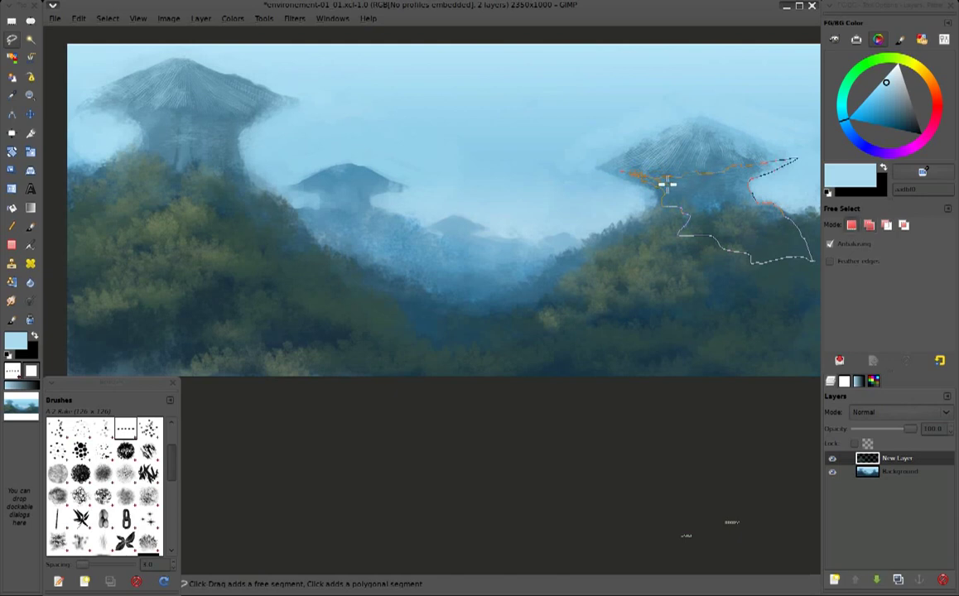
{"action": "key", "text": "Escape"}
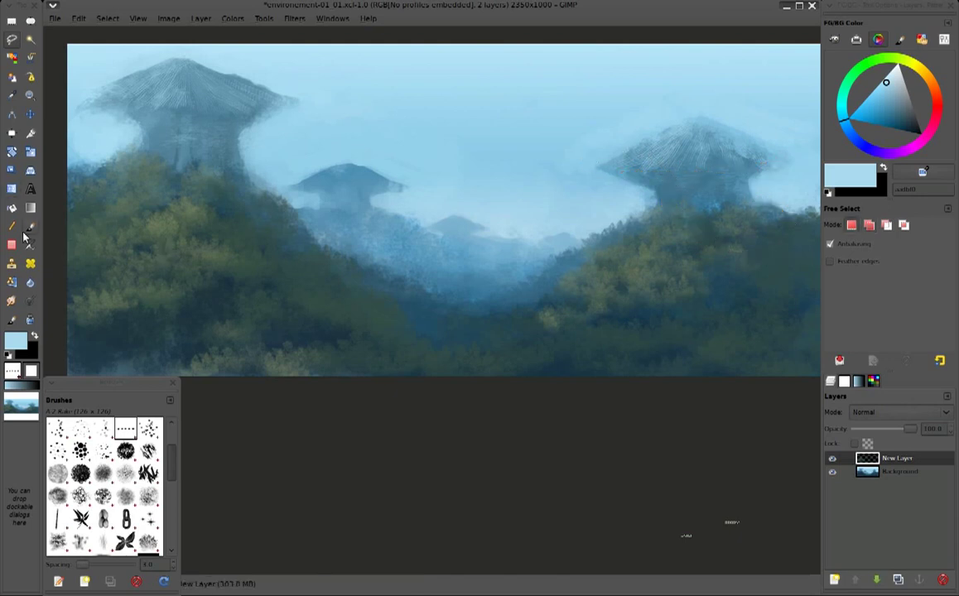
{"action": "key", "text": "a"}
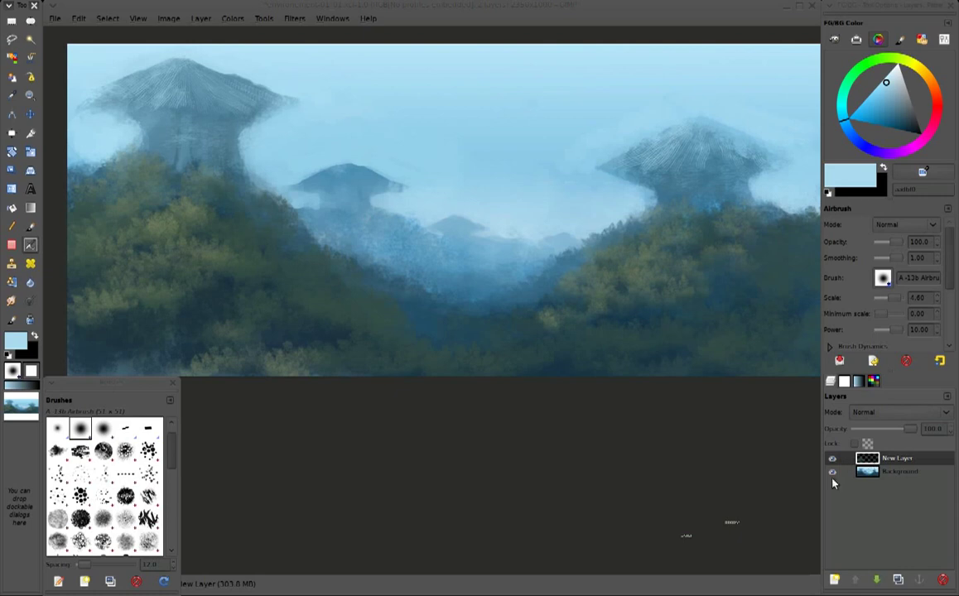
Add a new transparent layer set to Multiply mode
{"action": "left_click", "coordinate": [835, 580]}
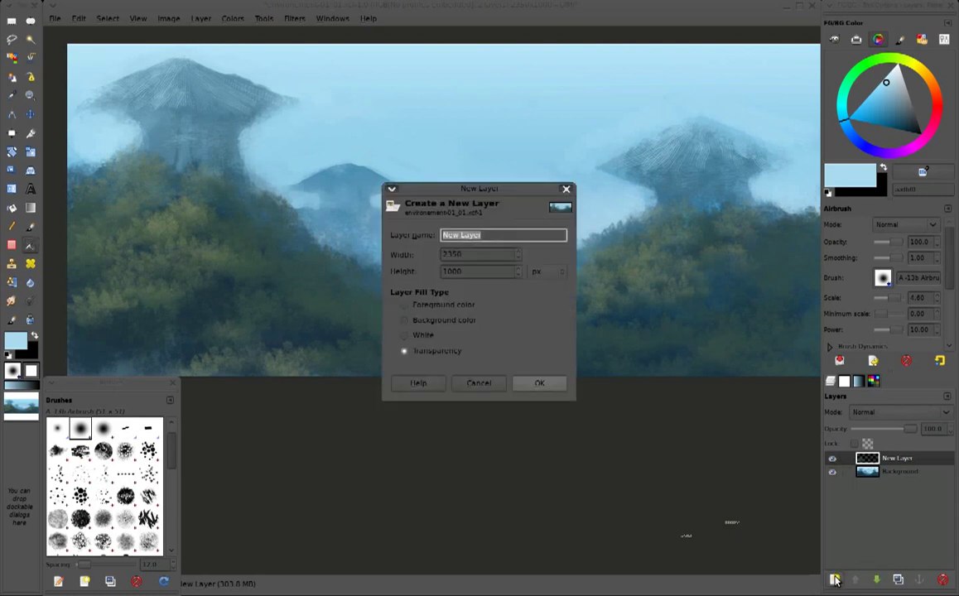
{"action": "left_click", "coordinate": [539, 383]}
{"action": "left_click", "coordinate": [902, 413]}
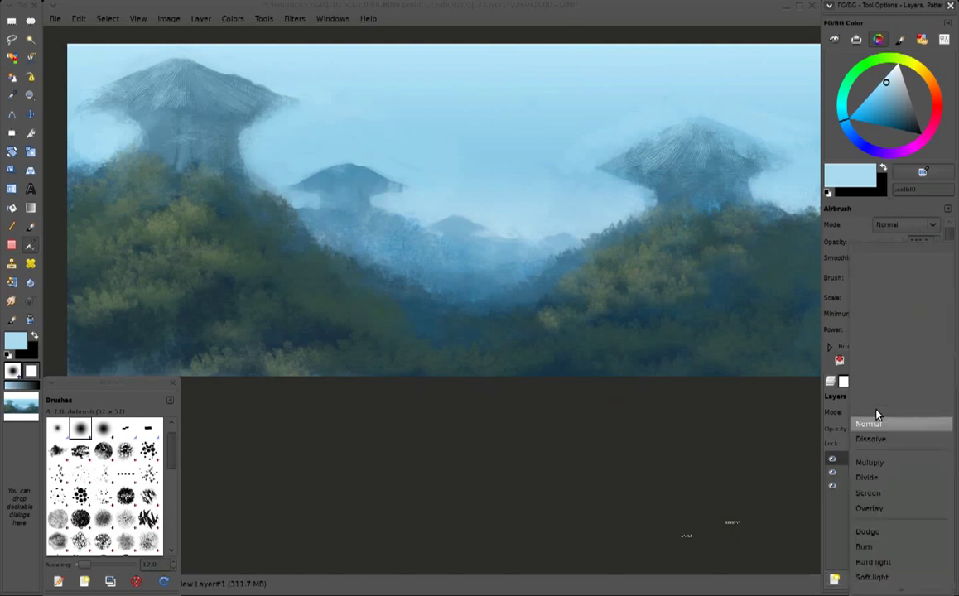
{"action": "left_click", "coordinate": [896, 463]}
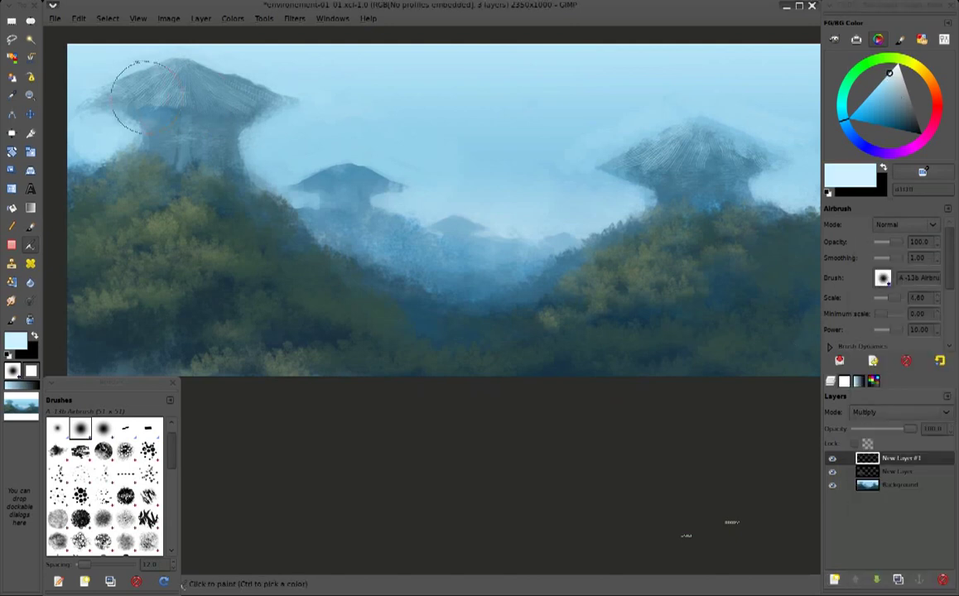
Airbrush grey shading over the left cap and stem and the right pillar's stem and base
{"action": "left_click", "coordinate": [902, 79]}
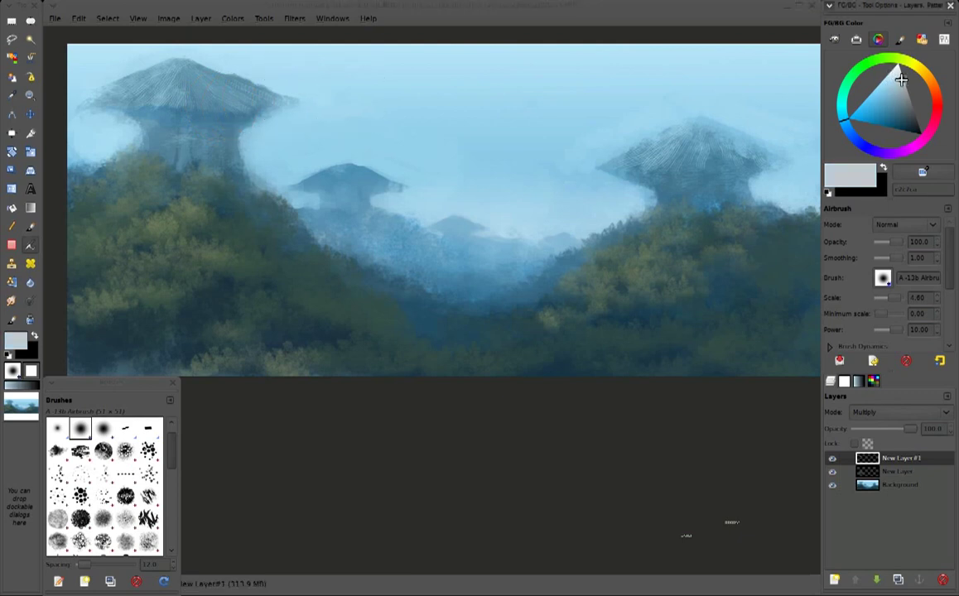
{"action": "mouse_move", "coordinate": [313, 187]}
{"action": "left_mouse_down"}
{"action": "mouse_move", "coordinate": [162, 108]}
{"action": "mouse_move", "coordinate": [252, 100]}
{"action": "left_mouse_up"}
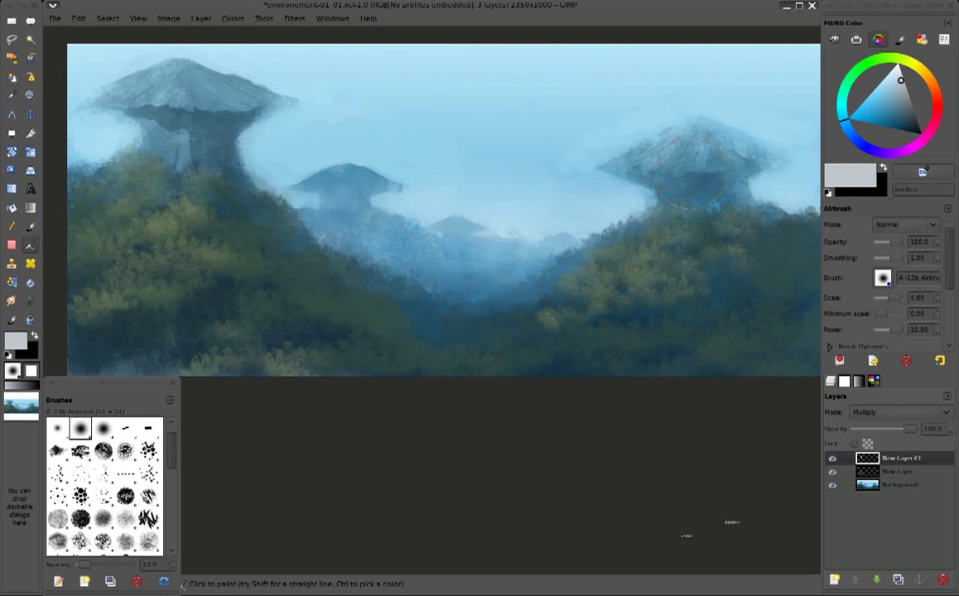
{"action": "left_click_drag", "start_coordinate": [708, 195], "coordinate": [783, 169]}
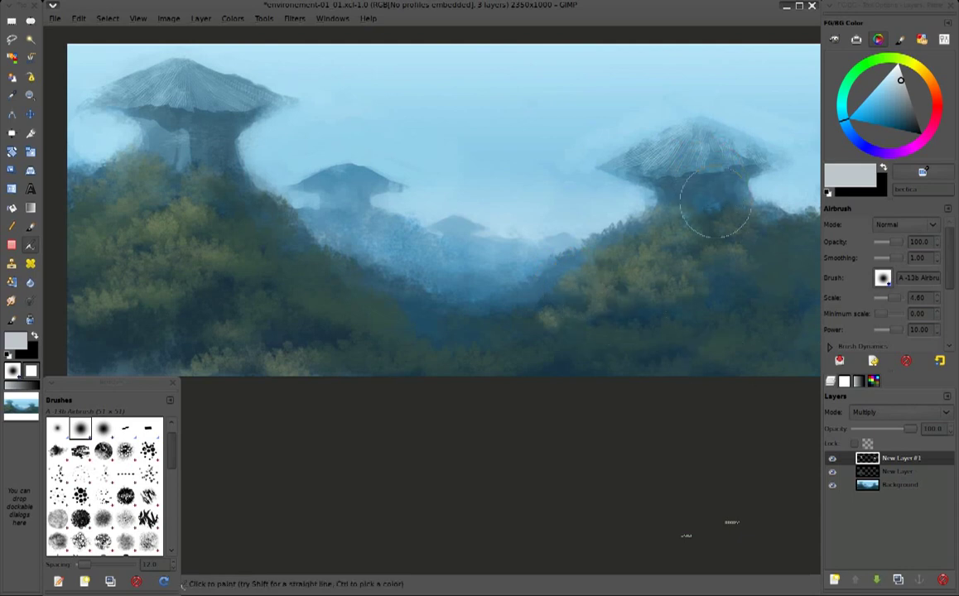
{"action": "left_click", "coordinate": [792, 145], "text": "ctrl"}
{"action": "left_click_drag", "start_coordinate": [718, 208], "coordinate": [808, 262]}
{"action": "left_click", "coordinate": [899, 88]}
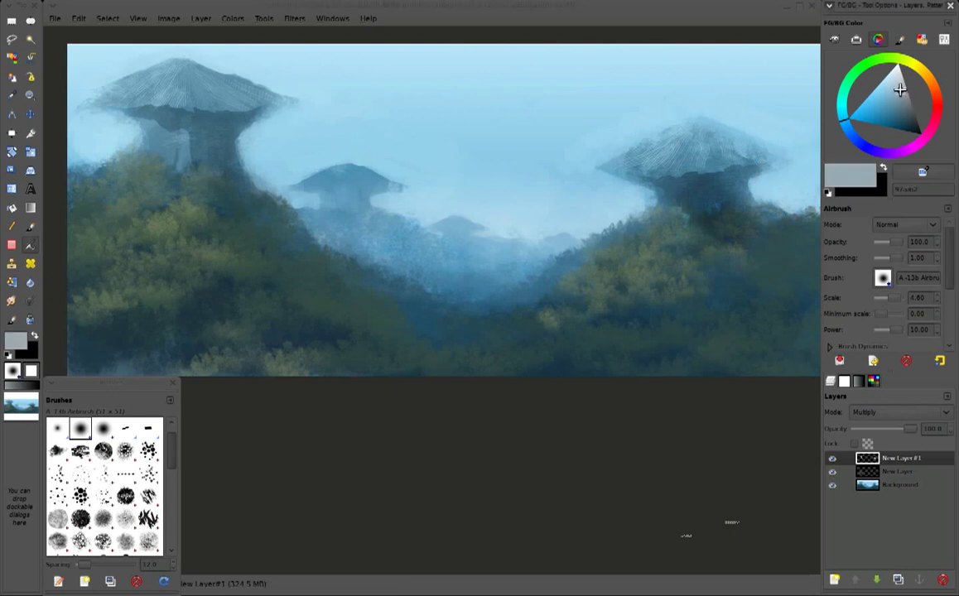
{"action": "left_click", "coordinate": [684, 199]}
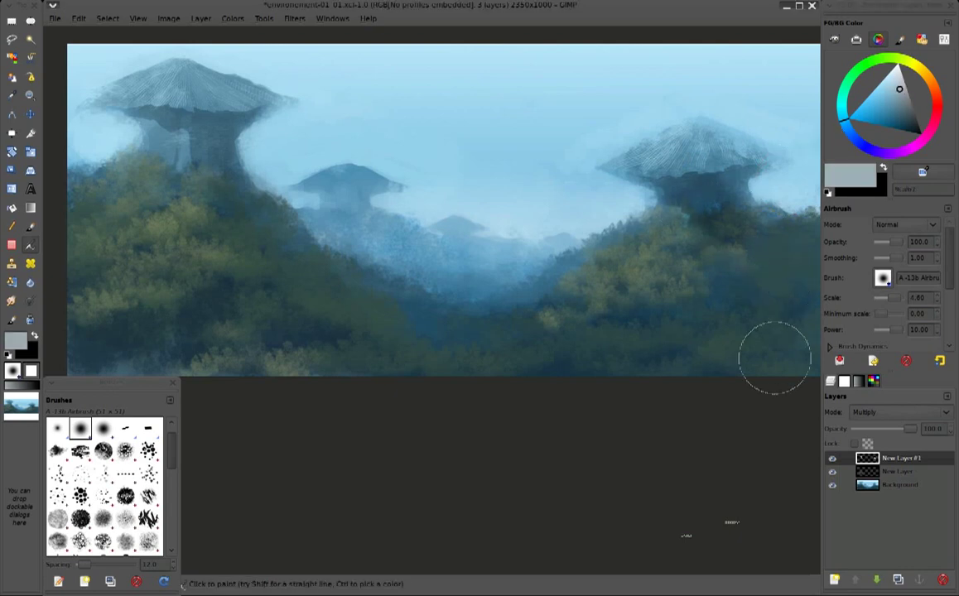
{"action": "left_click", "coordinate": [107, 18]}
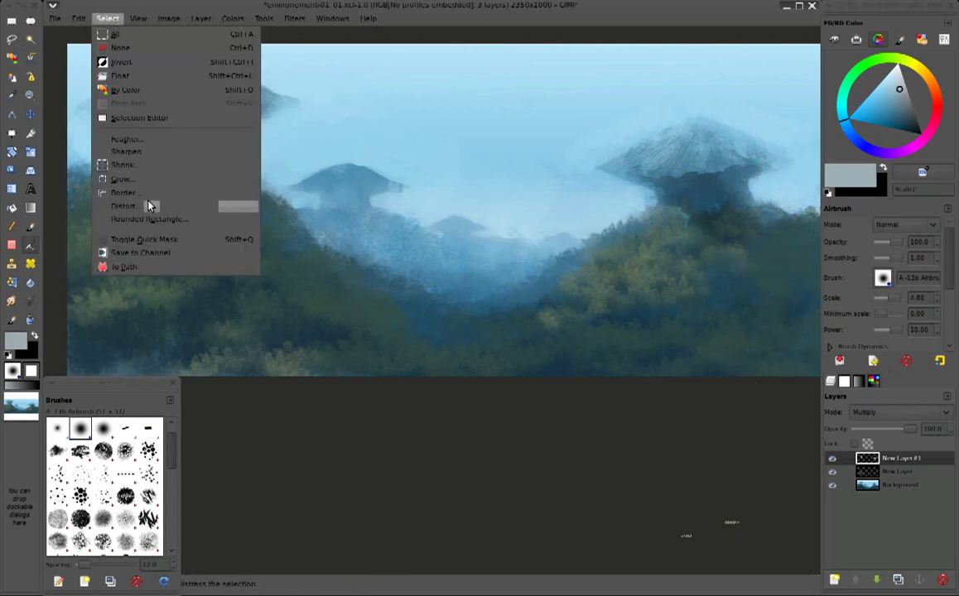
Merge all layers into one Background, then set the mixing brush to A-15 Speed with mid blue
{"action": "left_click", "coordinate": [147, 37]}
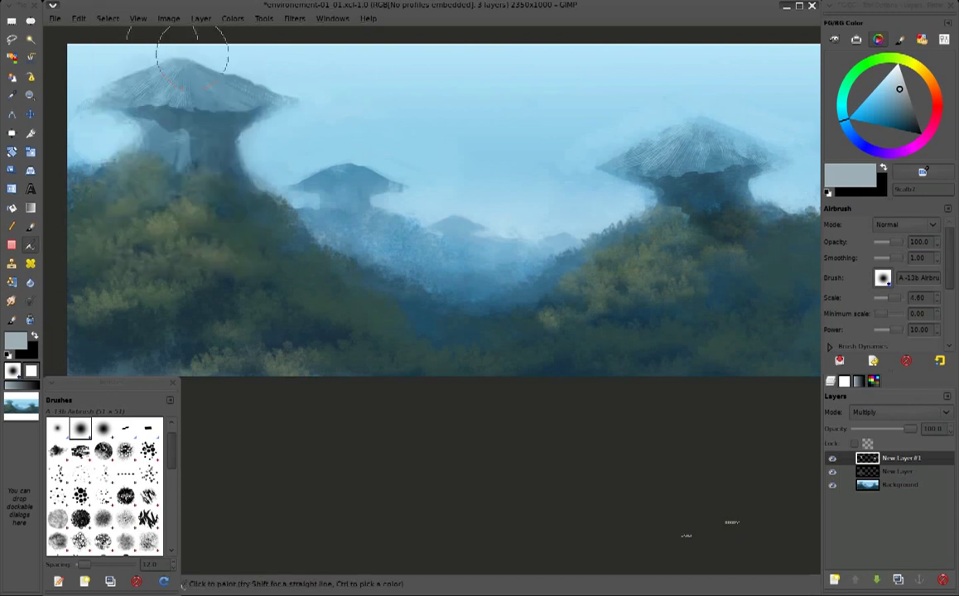
{"action": "key", "text": "ctrl+m"}
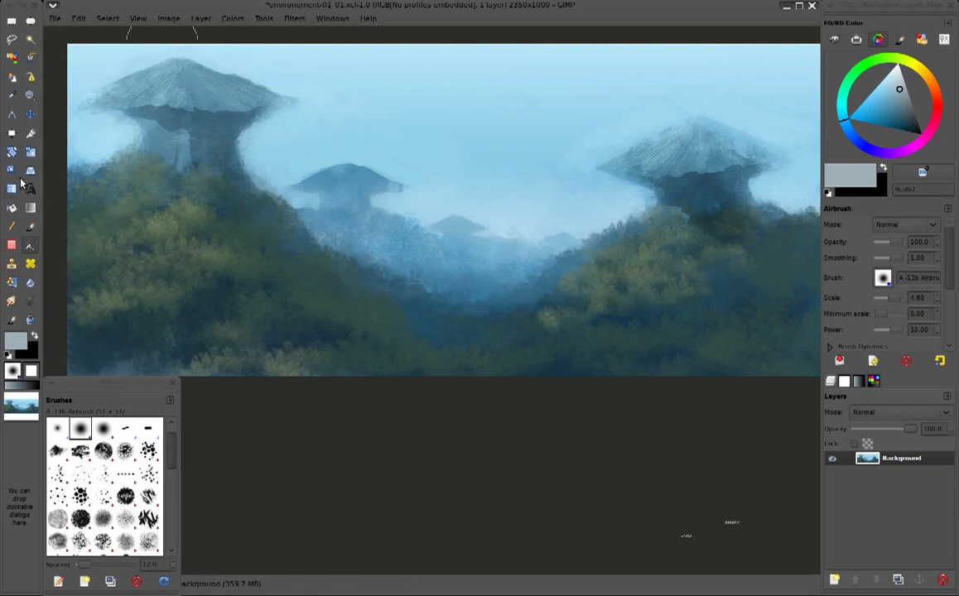
{"action": "left_click", "coordinate": [12, 284]}
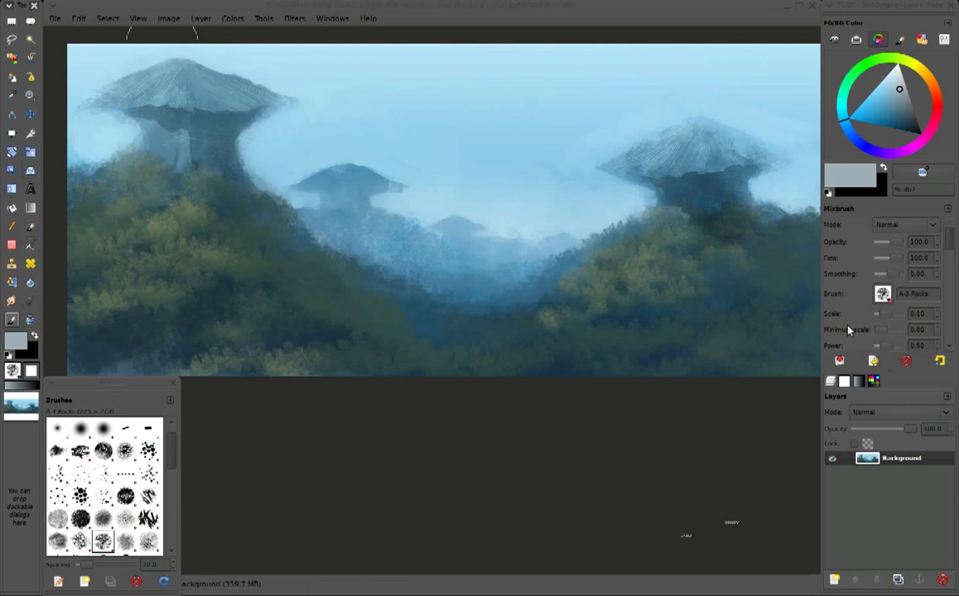
{"action": "left_click", "coordinate": [872, 362]}
{"action": "left_click", "coordinate": [808, 407]}
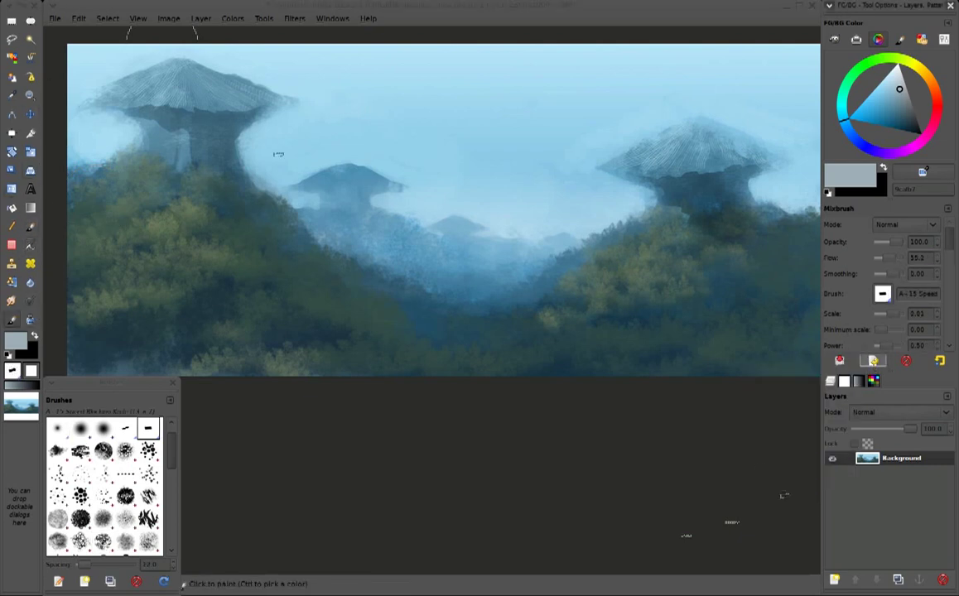
{"action": "left_click", "coordinate": [768, 157], "text": "ctrl"}
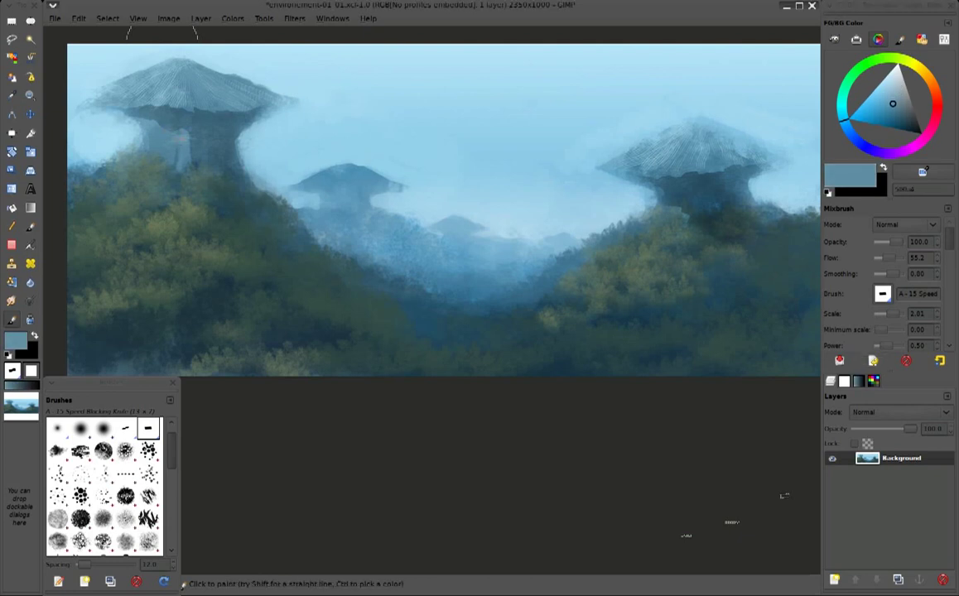
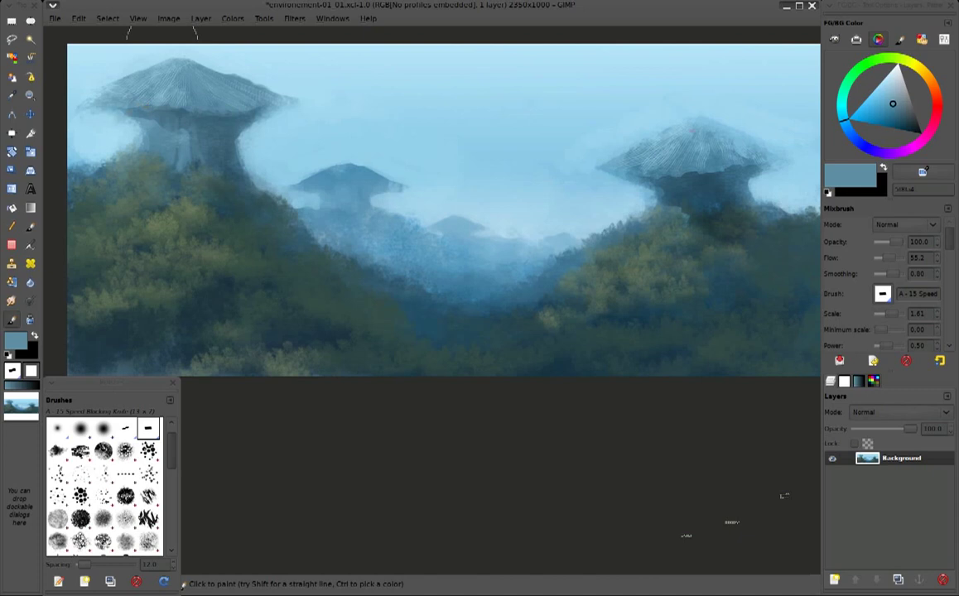
Paint light sky-blue highlight strokes down the left tower's trunk to form pillars
{"action": "left_click", "coordinate": [694, 172], "text": "ctrl"}
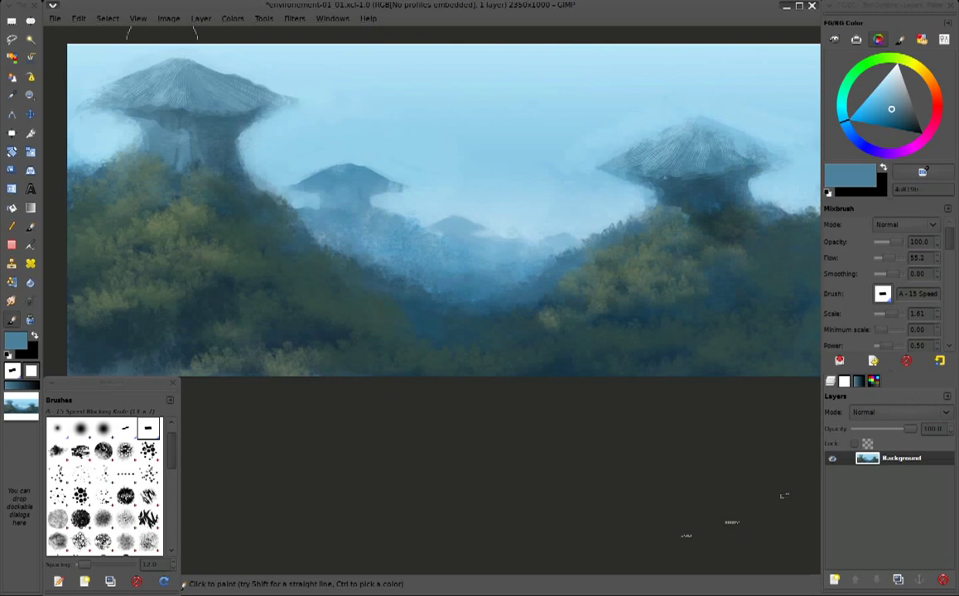
{"action": "left_click", "coordinate": [243, 131], "text": "ctrl"}
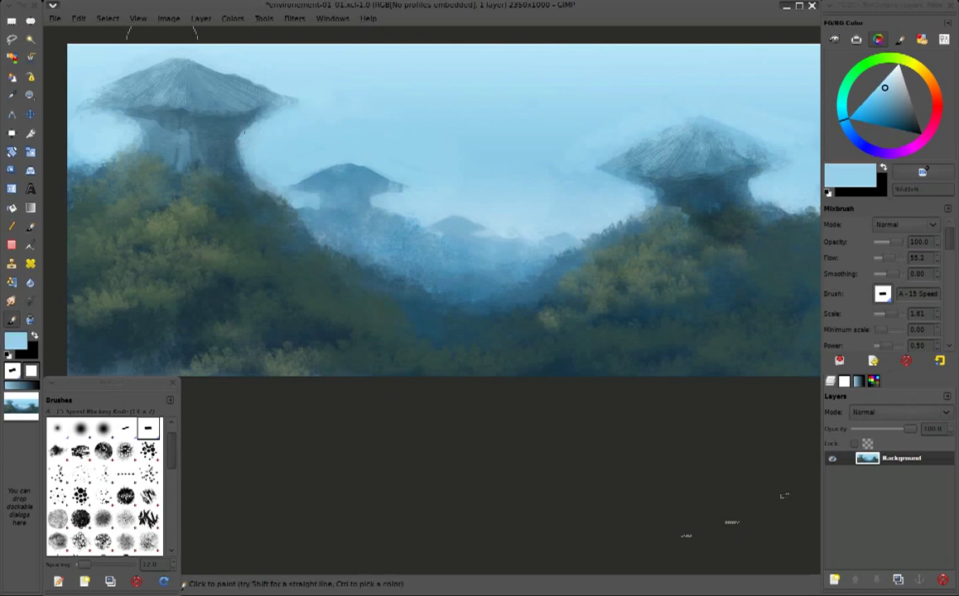
{"action": "left_click_drag", "start_coordinate": [228, 123], "coordinate": [229, 132]}
{"action": "left_click_drag", "start_coordinate": [230, 131], "coordinate": [229, 158]}
{"action": "left_click_drag", "start_coordinate": [187, 123], "coordinate": [188, 150]}
{"action": "left_click_drag", "start_coordinate": [208, 164], "coordinate": [207, 125]}
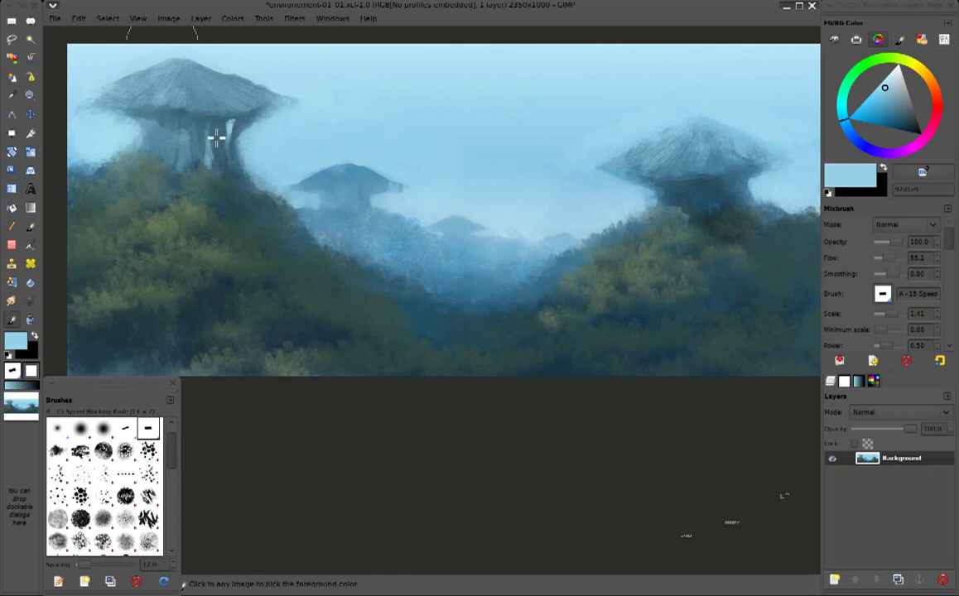
Paint dark slate-blue shadows under the left tower's cap edge, then resample lighter sky blues
{"action": "left_click", "coordinate": [770, 162], "text": "ctrl"}
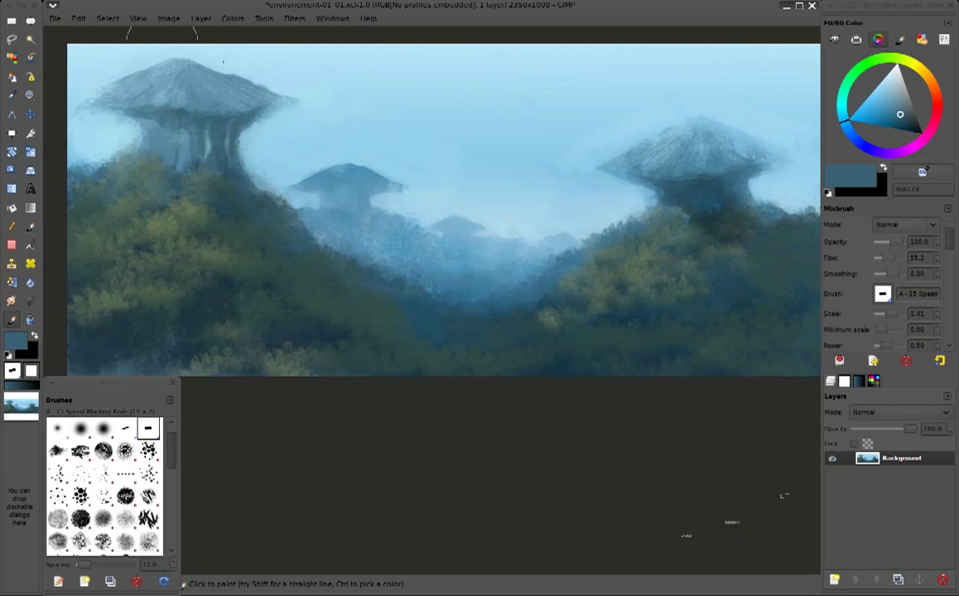
{"action": "mouse_move", "coordinate": [252, 124]}
{"action": "left_mouse_down"}
{"action": "mouse_move", "coordinate": [252, 138]}
{"action": "mouse_move", "coordinate": [231, 124]}
{"action": "left_mouse_up"}
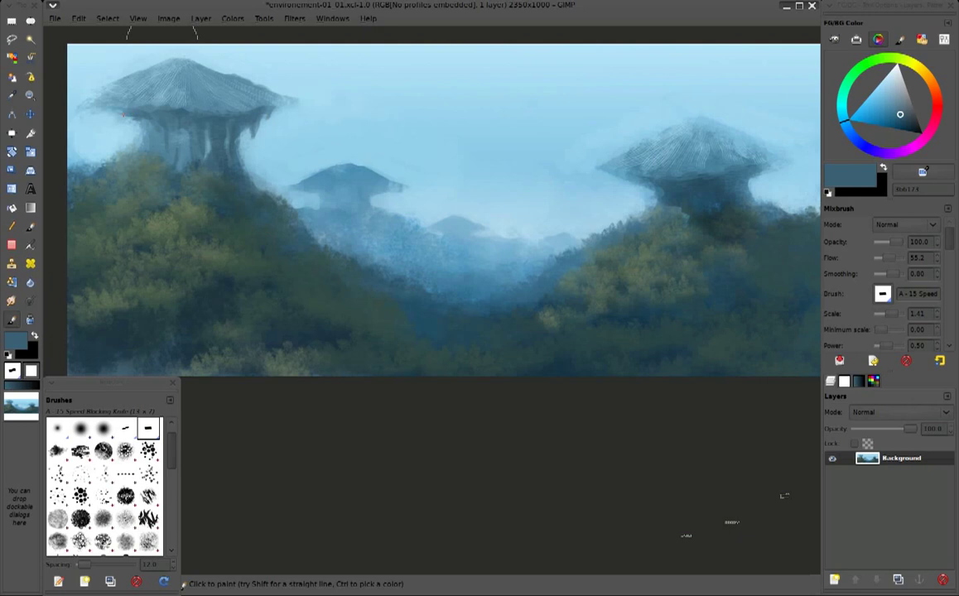
{"action": "left_click_drag", "start_coordinate": [111, 108], "coordinate": [131, 122]}
{"action": "left_click", "coordinate": [137, 126], "text": "ctrl"}
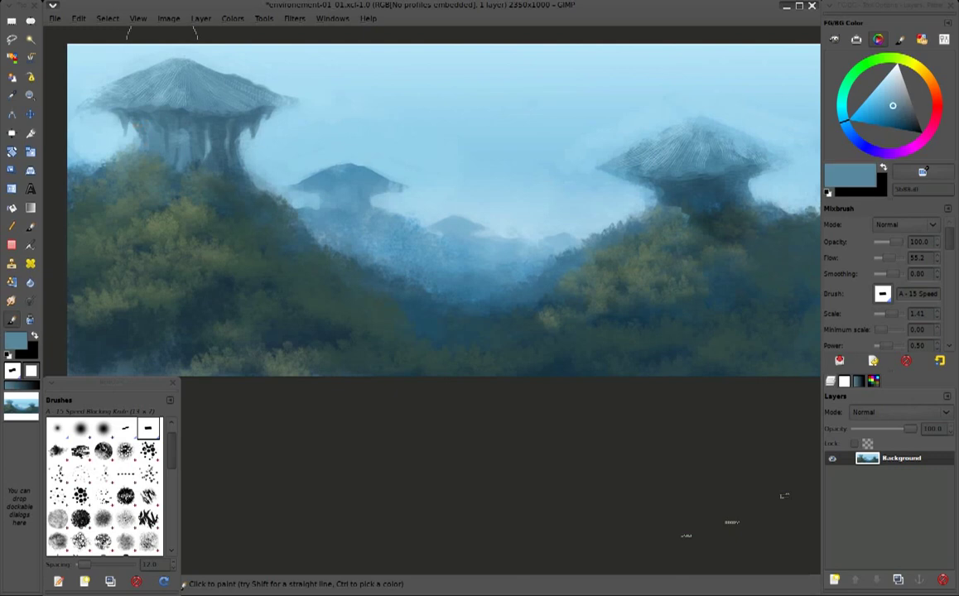
{"action": "left_click", "coordinate": [118, 126], "text": "ctrl"}
{"action": "left_click", "coordinate": [150, 118], "text": "ctrl"}
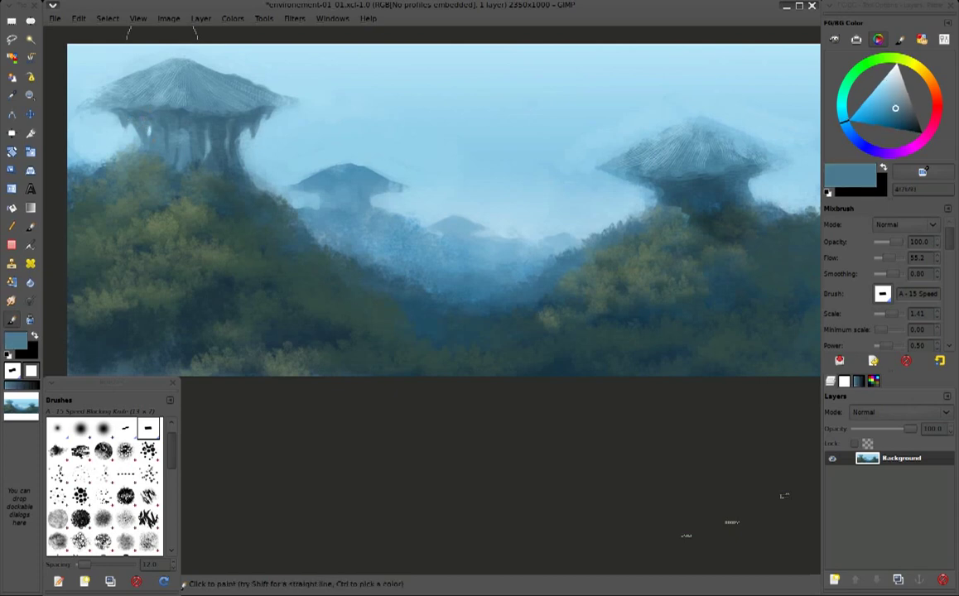
{"action": "left_click", "coordinate": [771, 158], "text": "ctrl"}
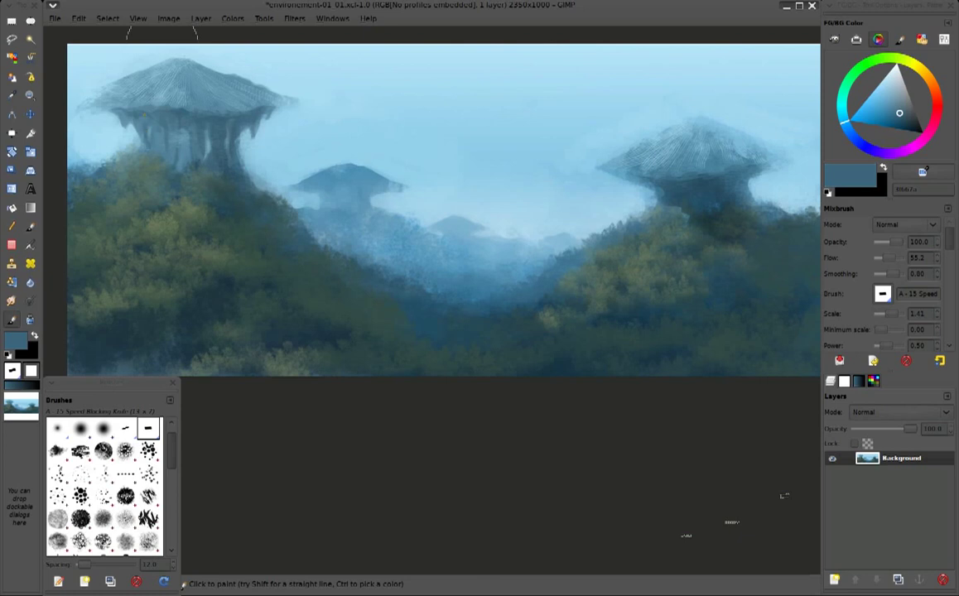
{"action": "left_click", "coordinate": [770, 158], "text": "ctrl"}
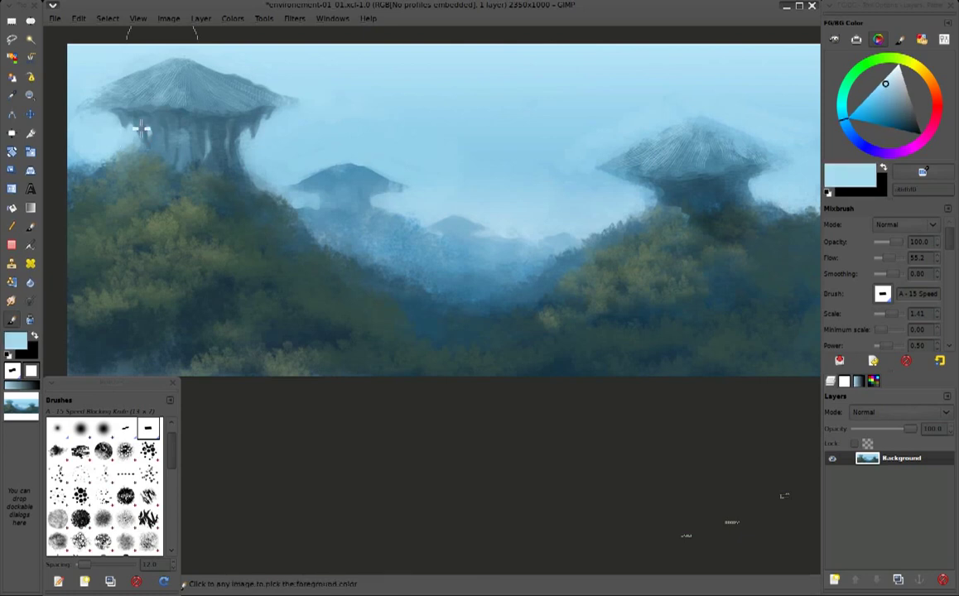
Lighten the right edge of the left tower's pillars with sampled sky blue
{"action": "left_click", "coordinate": [771, 158], "text": "ctrl"}
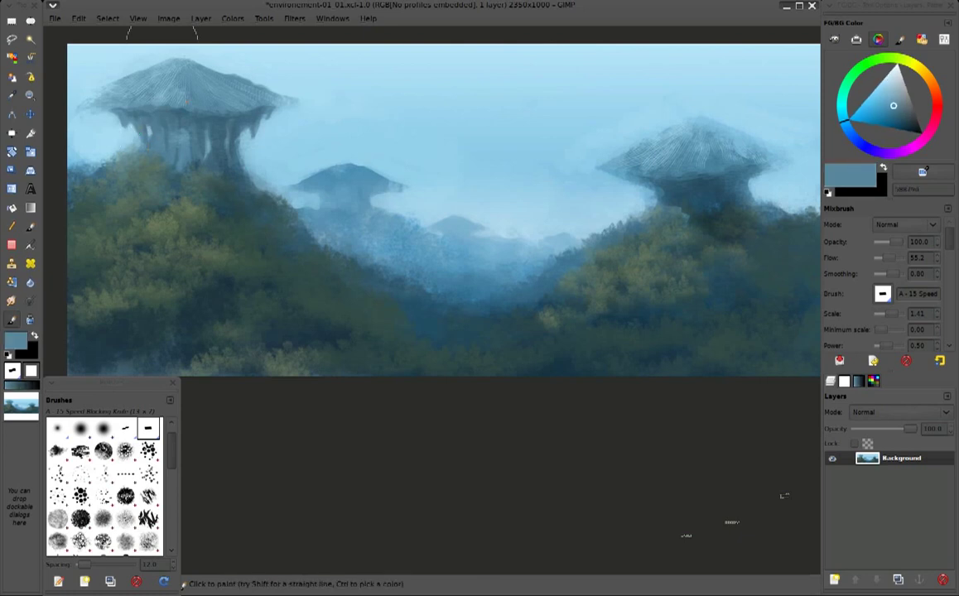
{"action": "left_click", "coordinate": [187, 133], "text": "ctrl"}
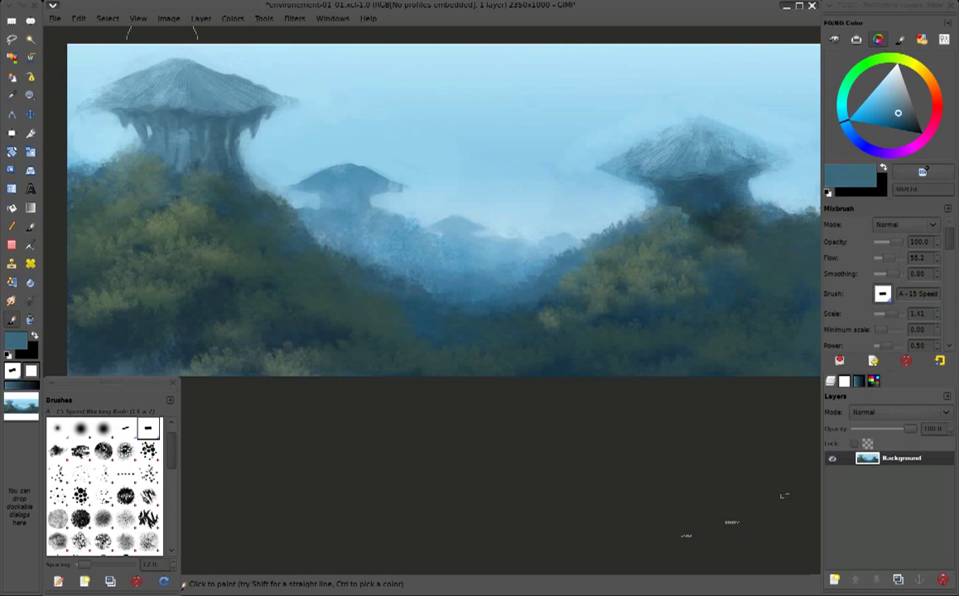
{"action": "left_click", "coordinate": [192, 170], "text": "ctrl"}
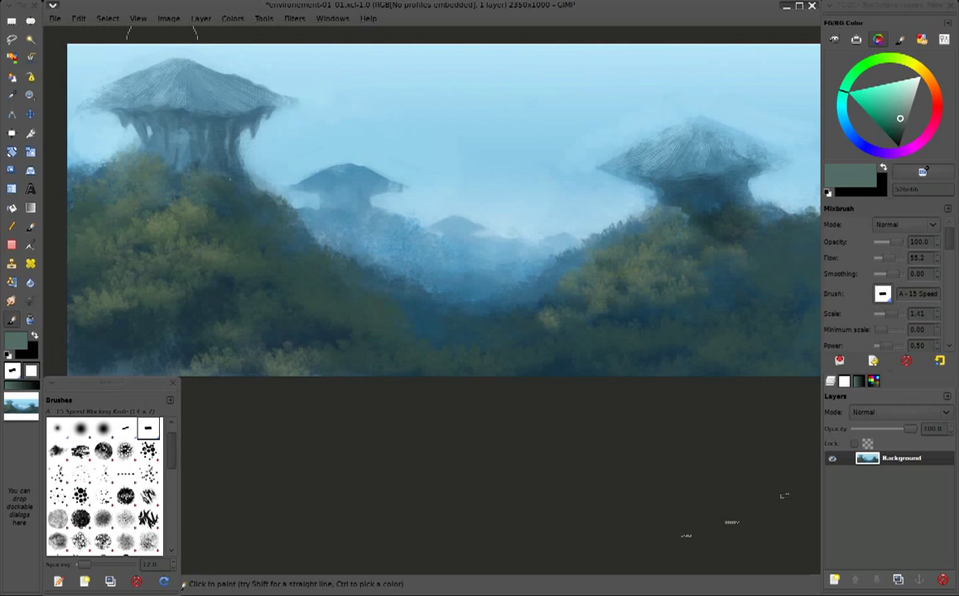
{"action": "left_click", "coordinate": [226, 187], "text": "ctrl"}
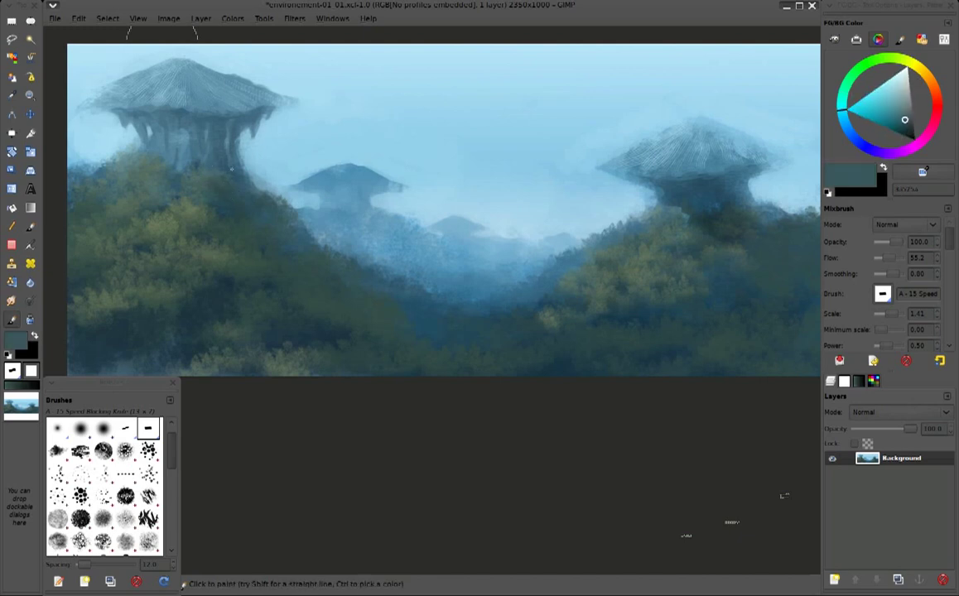
{"action": "left_click", "coordinate": [240, 150], "text": "ctrl"}
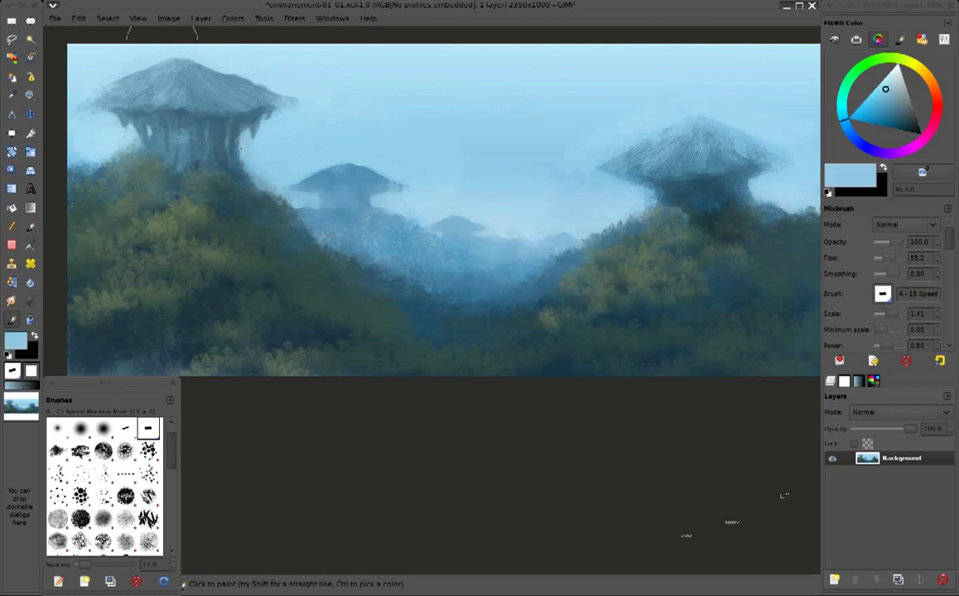
{"action": "left_click_drag", "start_coordinate": [239, 149], "coordinate": [244, 168]}
Soften the left tower's roof tip into the sky with light sky blue
{"action": "left_click", "coordinate": [261, 96], "text": "ctrl"}
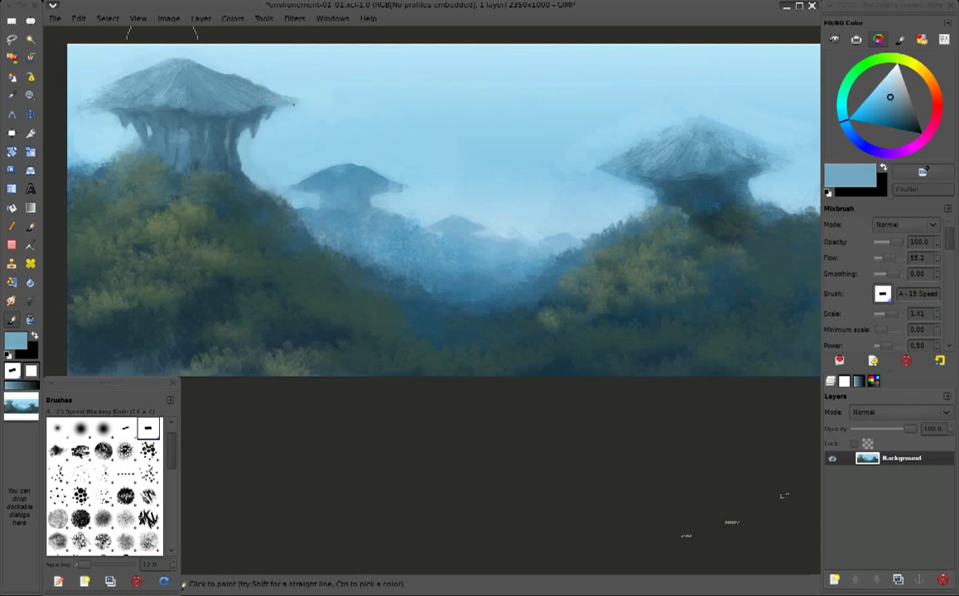
{"action": "left_click", "coordinate": [298, 101], "text": "ctrl"}
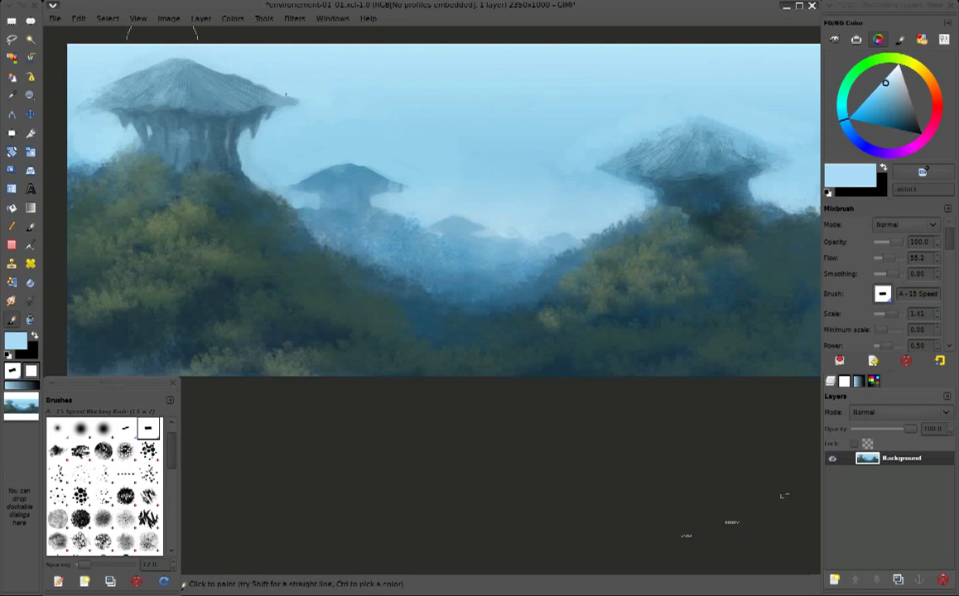
{"action": "left_click_drag", "start_coordinate": [297, 100], "coordinate": [290, 108]}
{"action": "left_click", "coordinate": [769, 159], "text": "ctrl"}
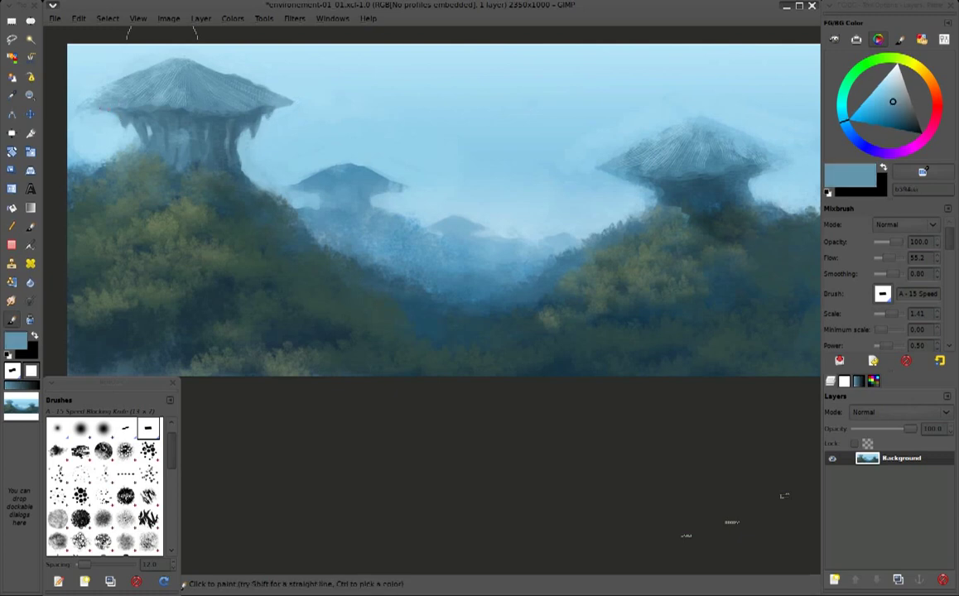
{"action": "left_click", "coordinate": [110, 72], "text": "ctrl"}
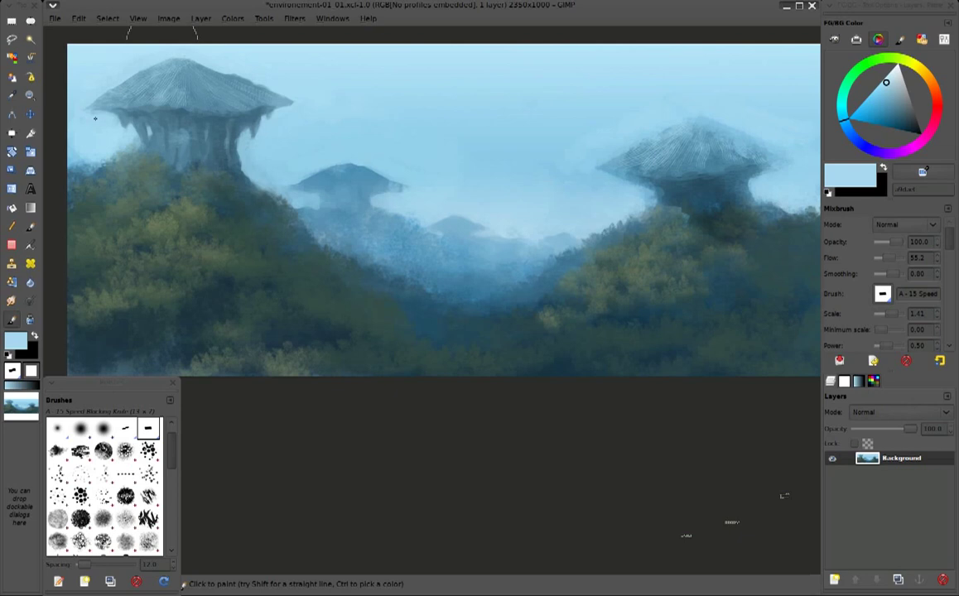
{"action": "left_click", "coordinate": [768, 159], "text": "ctrl"}
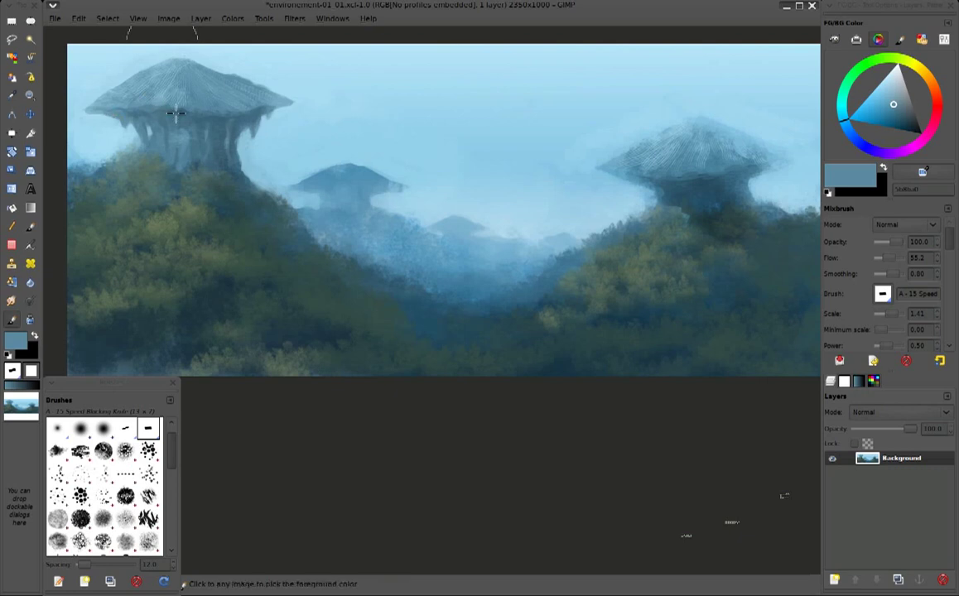
{"action": "left_click", "coordinate": [768, 159], "text": "ctrl"}
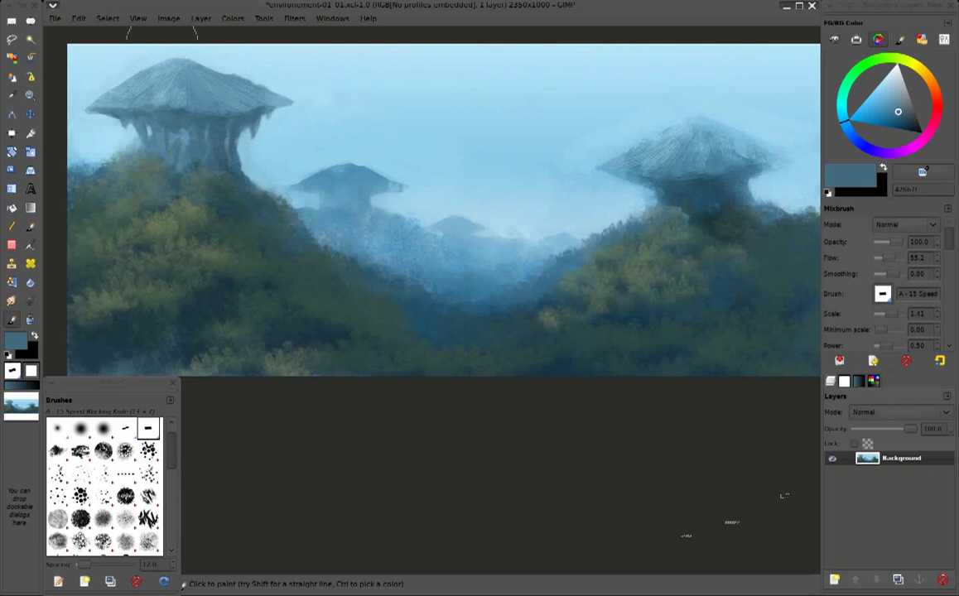
{"action": "left_click", "coordinate": [771, 157], "text": "ctrl"}
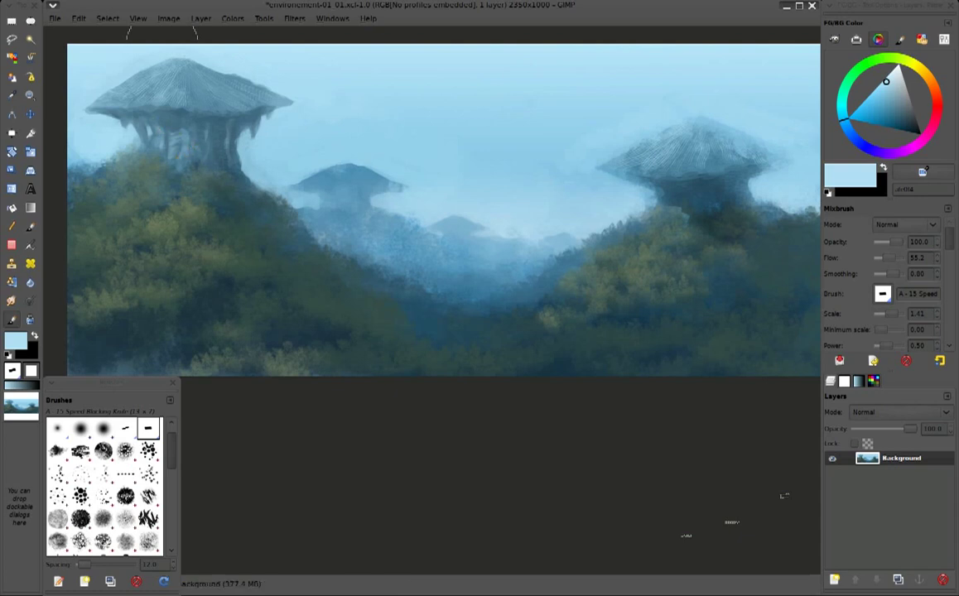
{"action": "left_click", "coordinate": [770, 157], "text": "ctrl"}
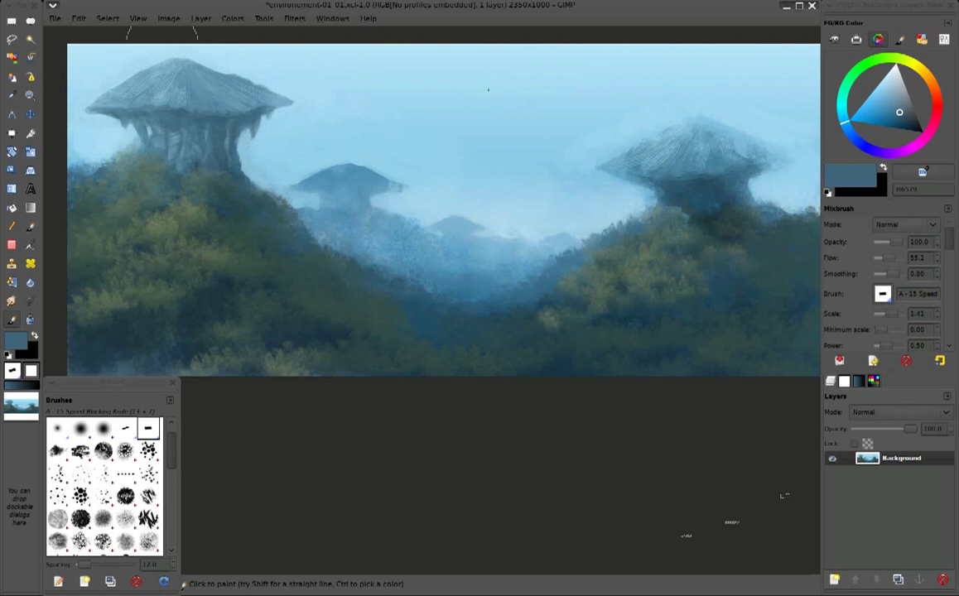
{"action": "left_click", "coordinate": [770, 158], "text": "ctrl"}
{"action": "left_click", "coordinate": [659, 193], "text": "ctrl"}
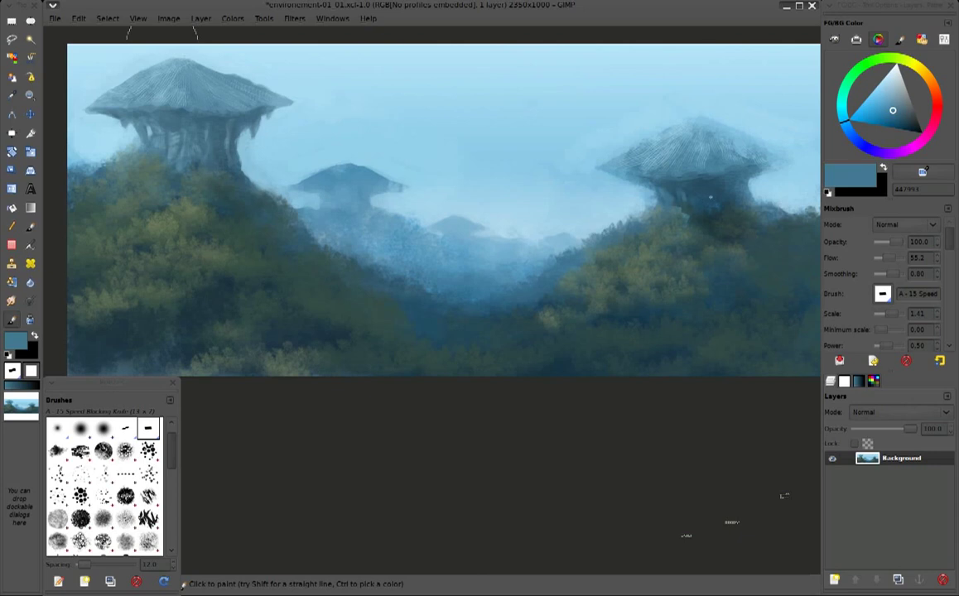
Sample blues from both towers and paint a dark drip below the left tower's roof
{"action": "left_click", "coordinate": [696, 185], "text": "ctrl"}
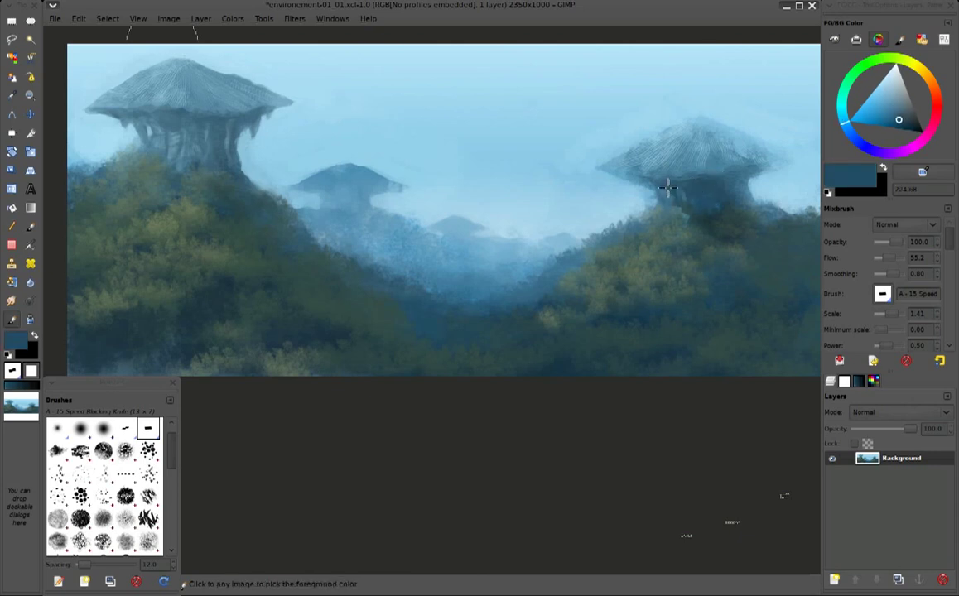
{"action": "left_click", "coordinate": [605, 177], "text": "ctrl"}
{"action": "left_click", "coordinate": [770, 159], "text": "ctrl"}
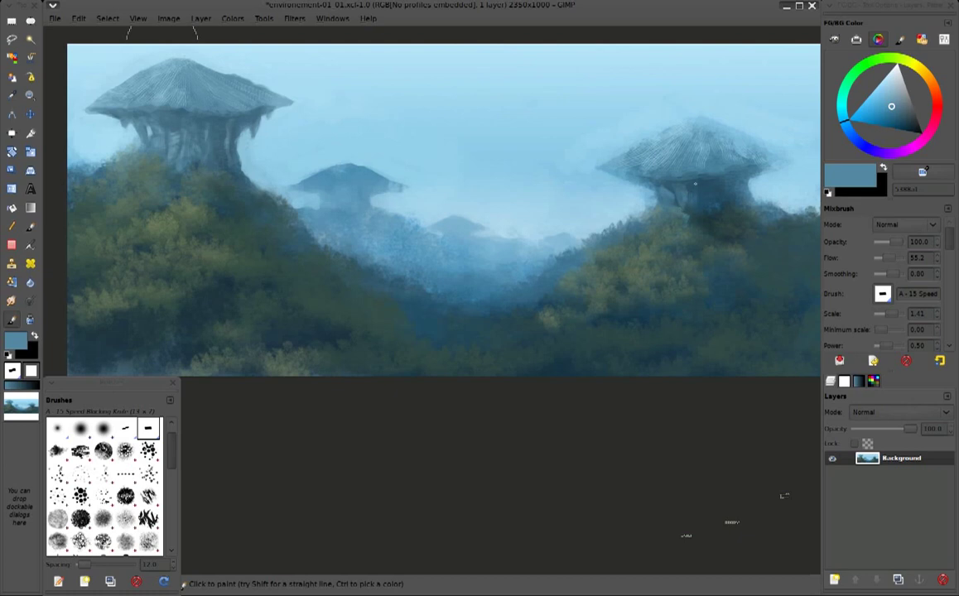
{"action": "left_click", "coordinate": [690, 187], "text": "ctrl"}
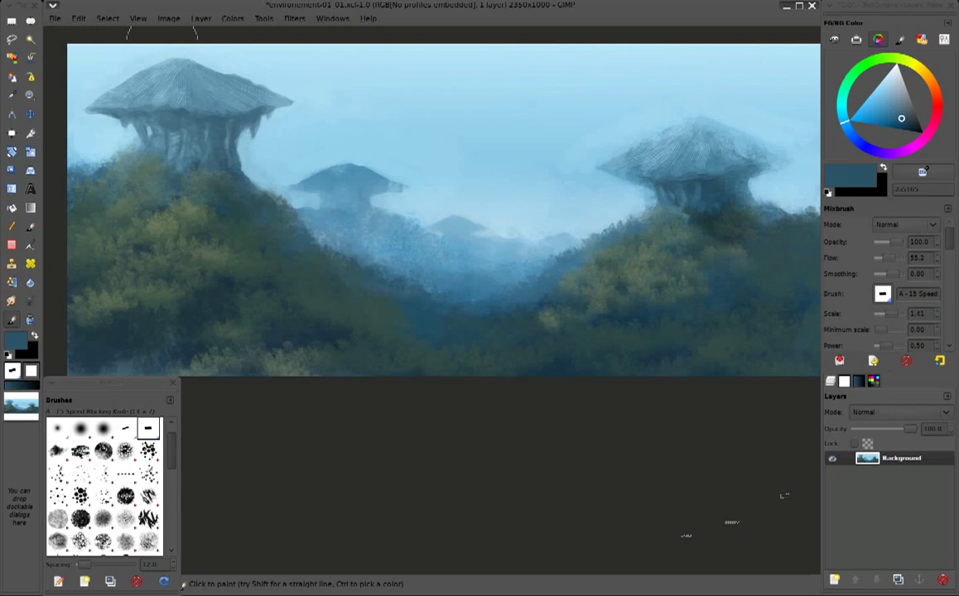
{"action": "left_click", "coordinate": [269, 114], "text": "ctrl"}
{"action": "left_click_drag", "start_coordinate": [271, 116], "coordinate": [272, 128]}
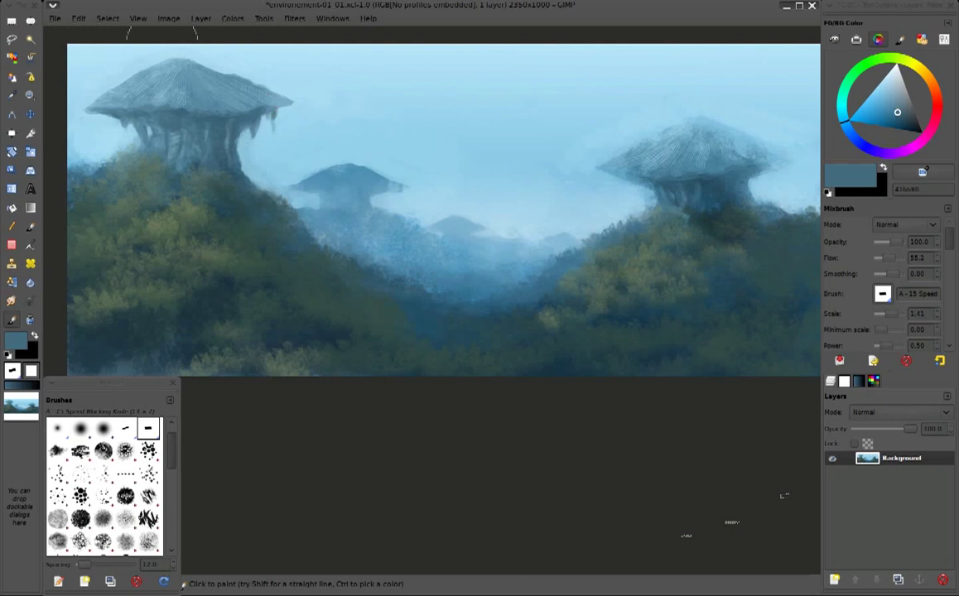
{"action": "left_click", "coordinate": [275, 136], "text": "ctrl"}
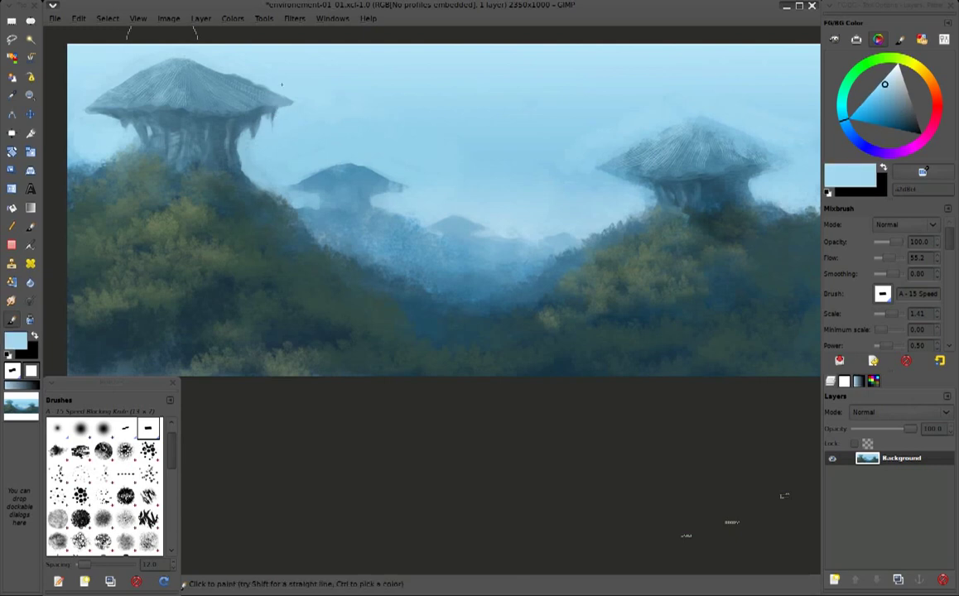
{"action": "left_click", "coordinate": [602, 169], "text": "ctrl"}
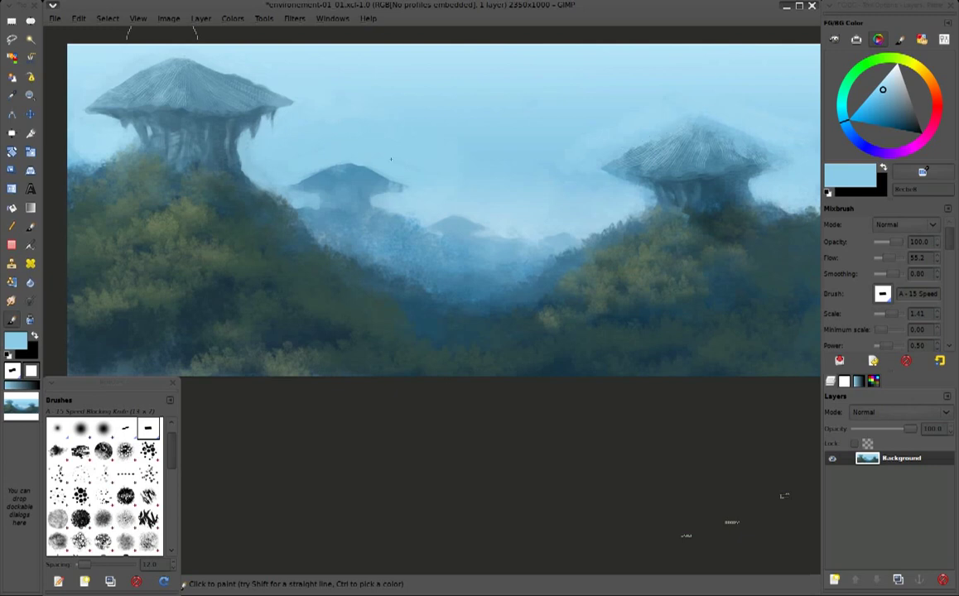
{"action": "left_click", "coordinate": [769, 158], "text": "ctrl"}
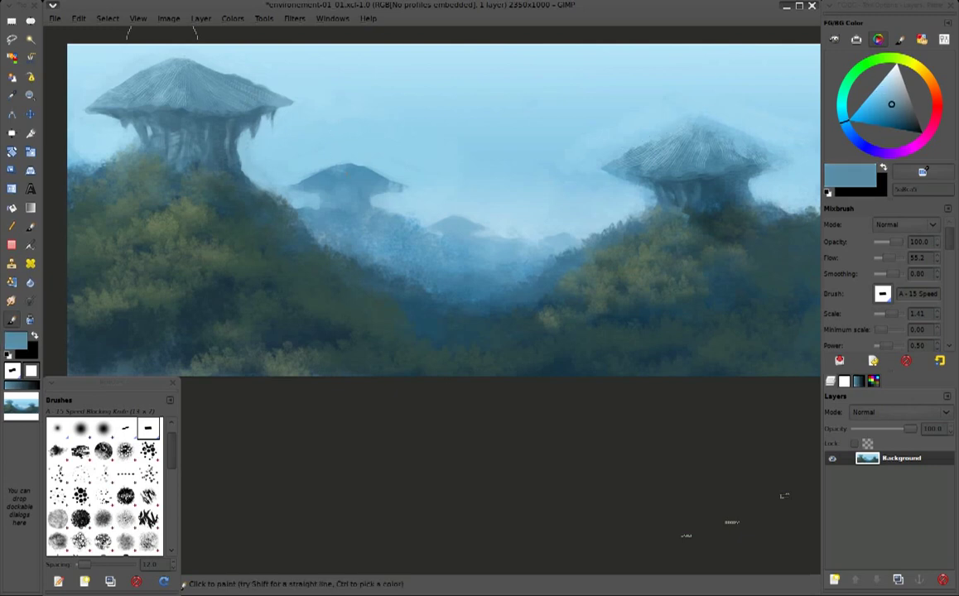
Lighten the middle mushroom cap's upper-left edge with light blue sampled from the cap
{"action": "left_click", "coordinate": [394, 187], "text": "ctrl"}
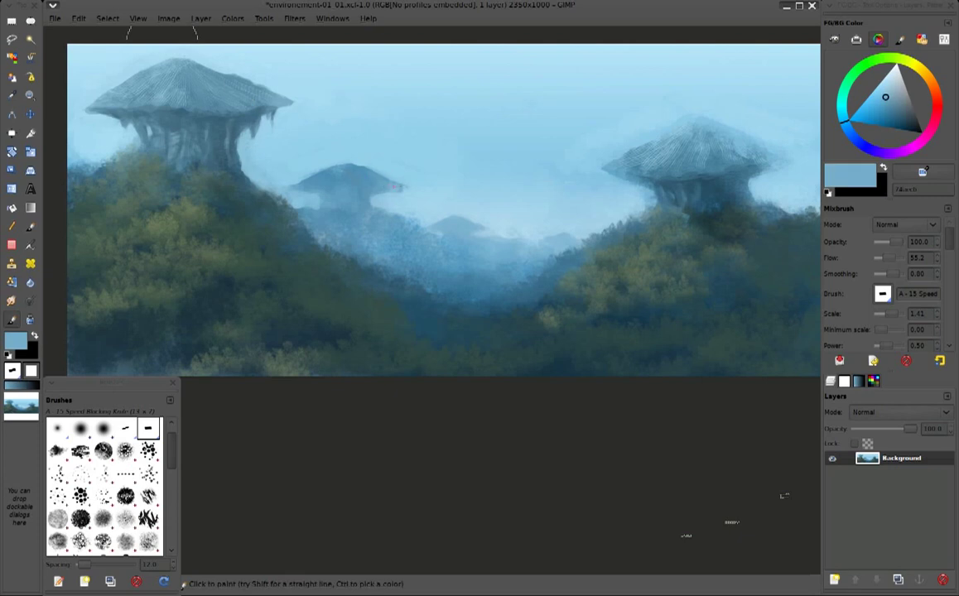
{"action": "mouse_move", "coordinate": [364, 176]}
{"action": "left_mouse_down"}
{"action": "mouse_move", "coordinate": [318, 154]}
{"action": "mouse_move", "coordinate": [276, 166]}
{"action": "left_mouse_up"}
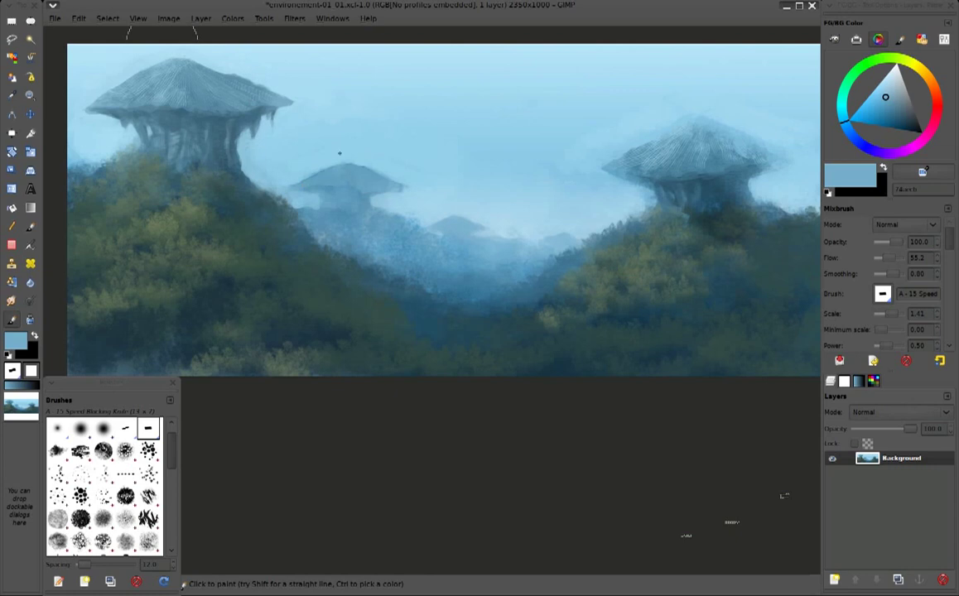
{"action": "left_click", "coordinate": [334, 189], "text": "ctrl"}
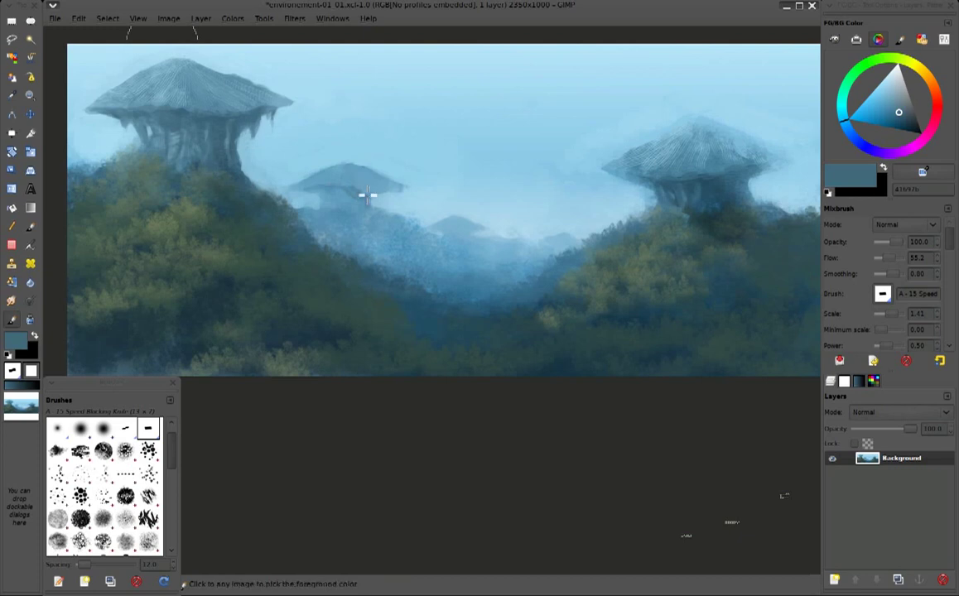
{"action": "left_click", "coordinate": [333, 178], "text": "ctrl"}
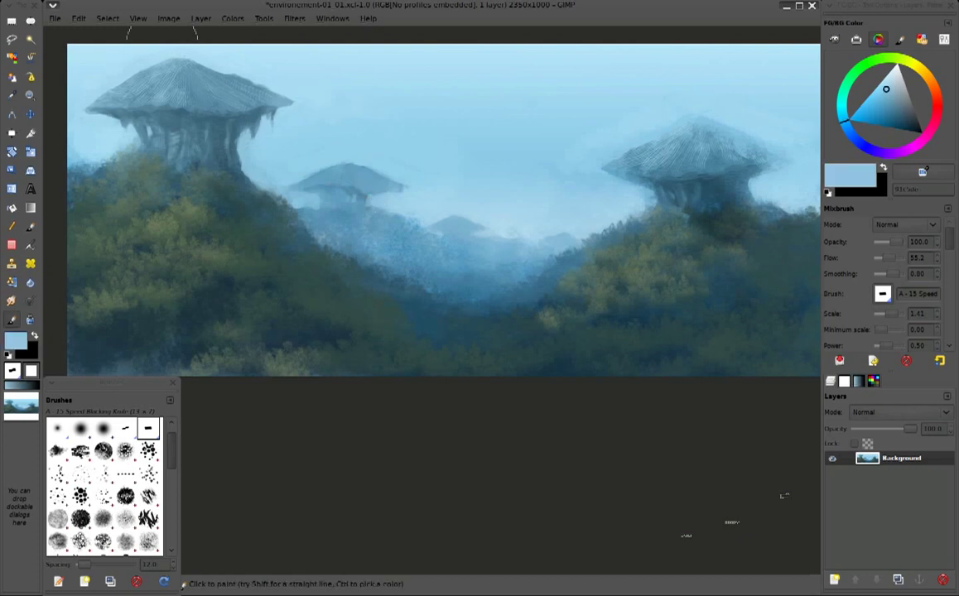
{"action": "left_click", "coordinate": [340, 190], "text": "ctrl"}
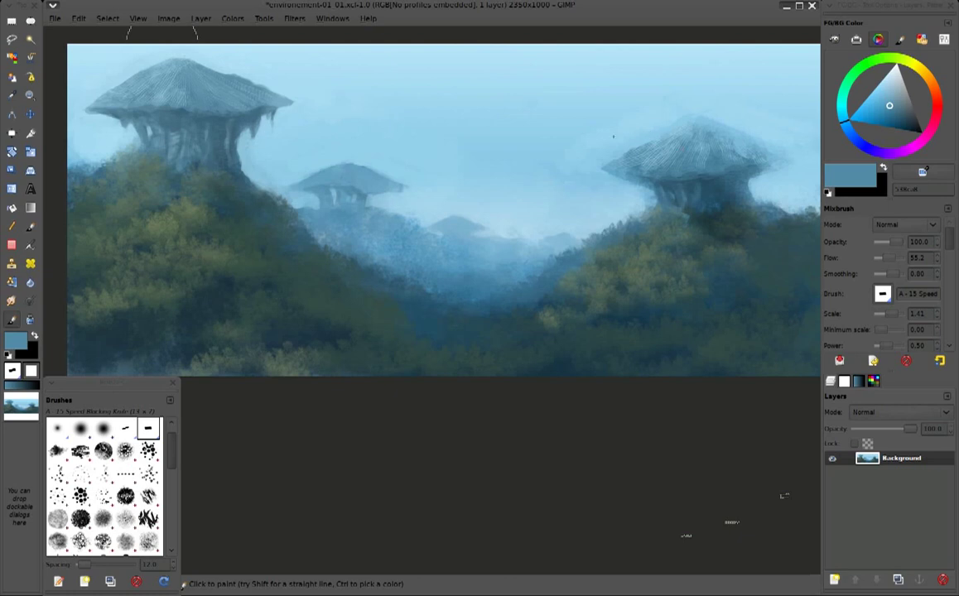
Paint light sky blue around the right cap and smudge it into the misty sky
{"action": "left_click_drag", "start_coordinate": [613, 136], "coordinate": [536, 130]}
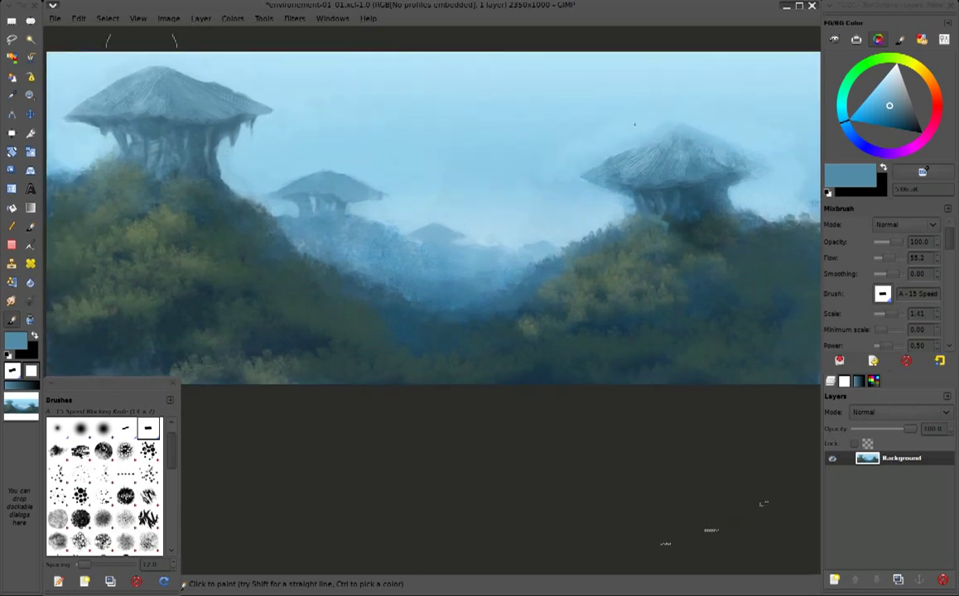
{"action": "left_click", "coordinate": [625, 136], "text": "ctrl"}
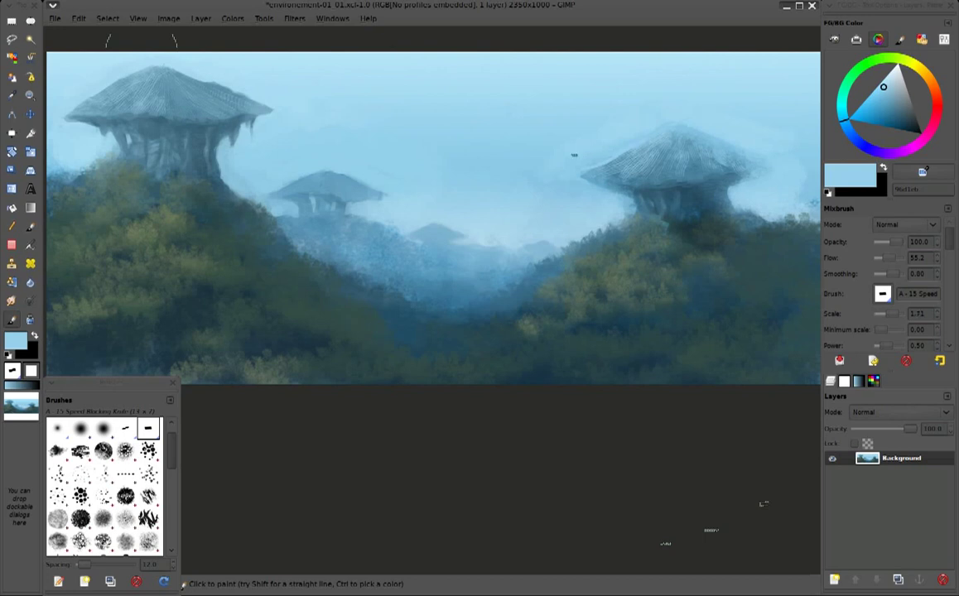
{"action": "left_click", "coordinate": [571, 141], "text": "ctrl"}
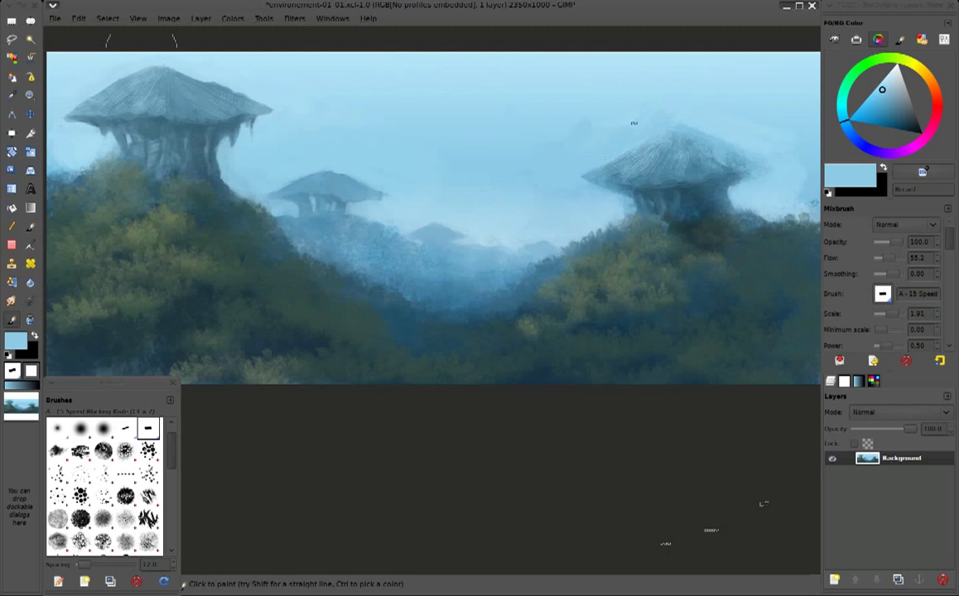
{"action": "left_click", "coordinate": [552, 124], "text": "ctrl"}
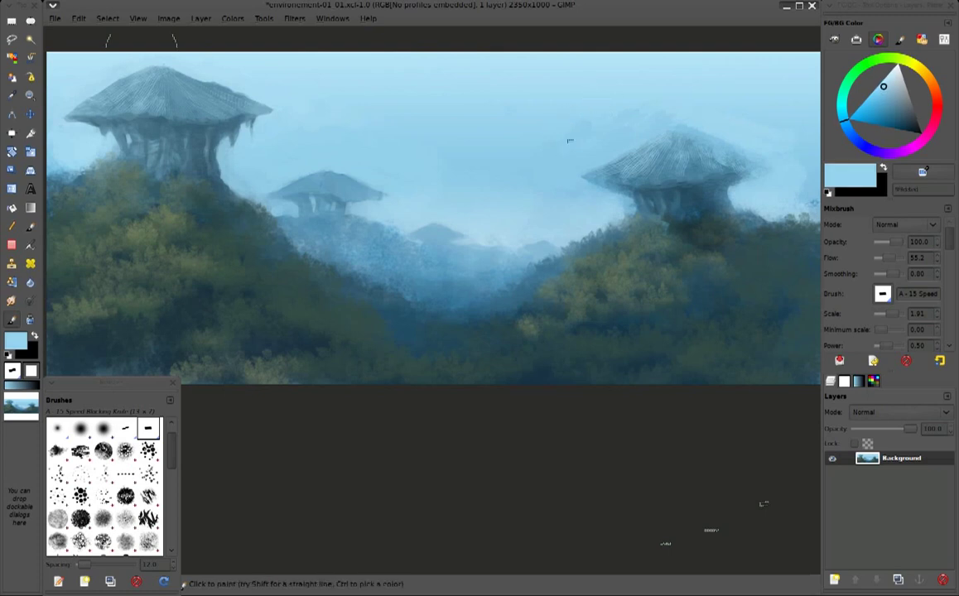
{"action": "left_click", "coordinate": [12, 300]}
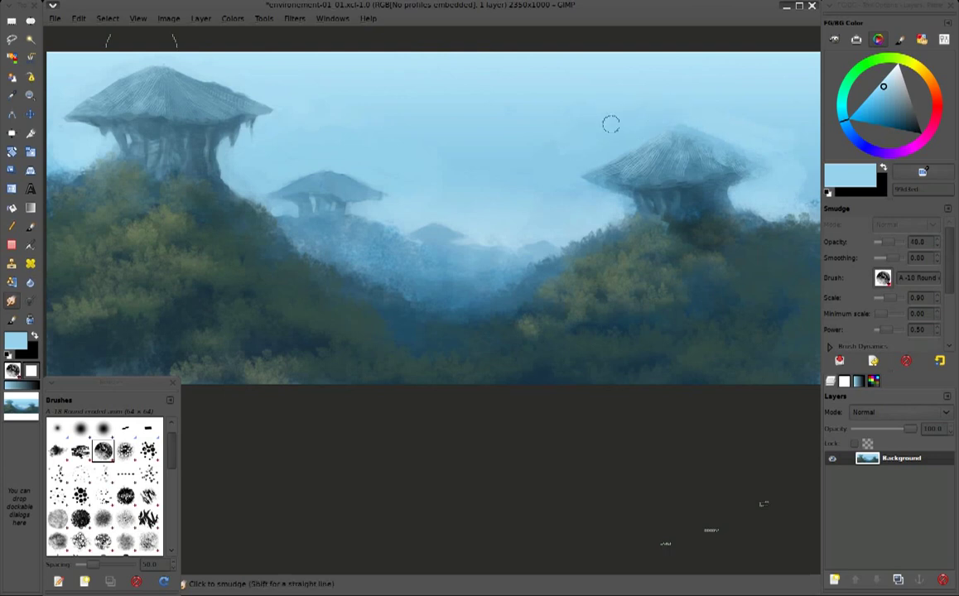
{"action": "left_click_drag", "start_coordinate": [561, 132], "coordinate": [566, 158]}
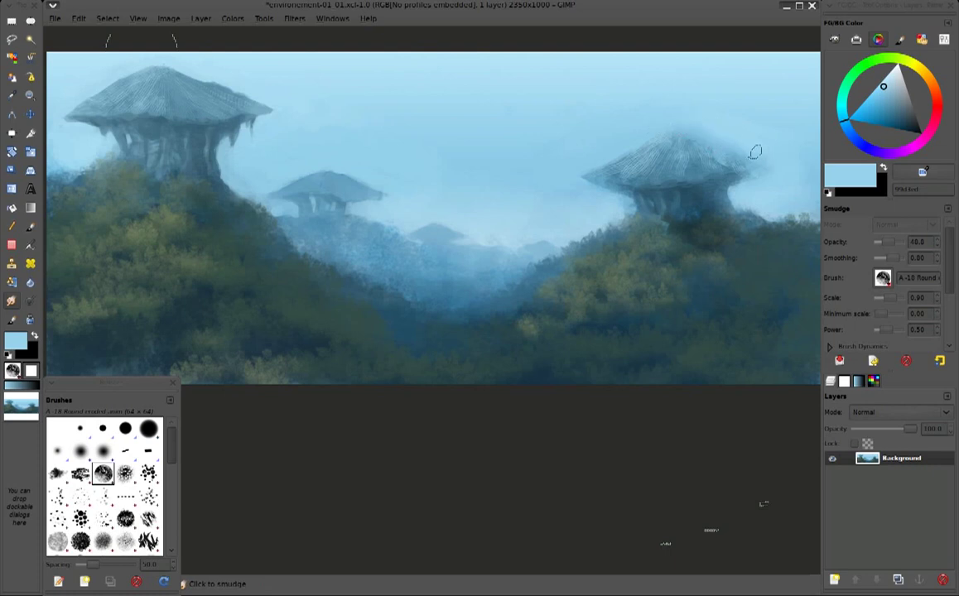
{"action": "left_click", "coordinate": [684, 107]}
Choose Free Select and toggle View > Show Selection off and back on
{"action": "left_click", "coordinate": [13, 38]}
{"action": "left_click", "coordinate": [108, 18]}
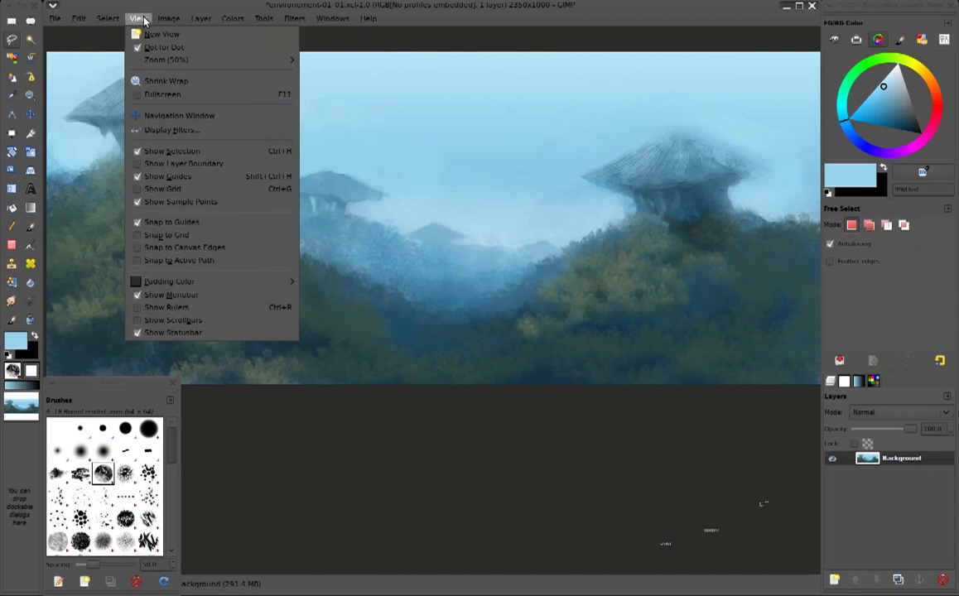
{"action": "left_click", "coordinate": [157, 151]}
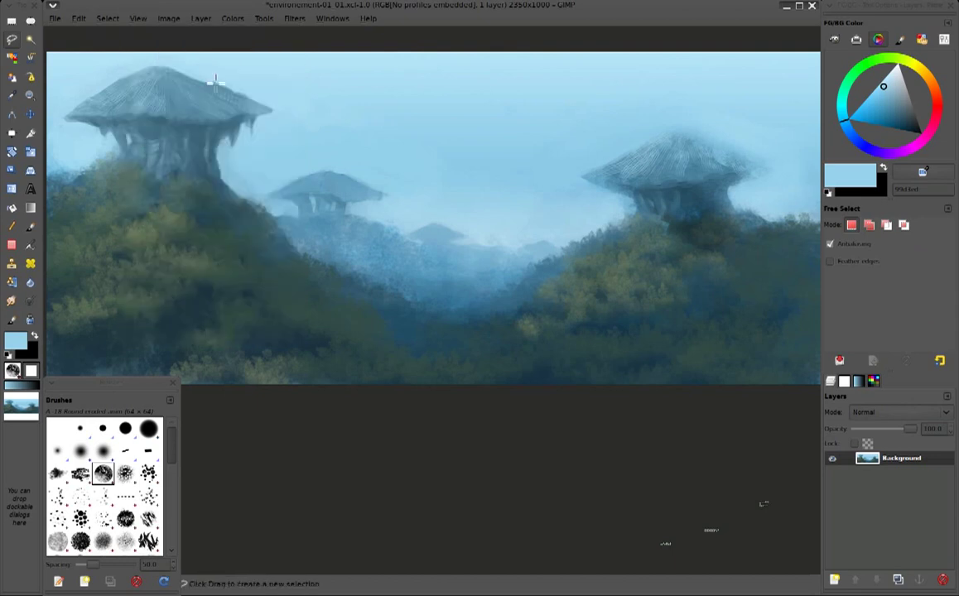
{"action": "left_click", "coordinate": [166, 22]}
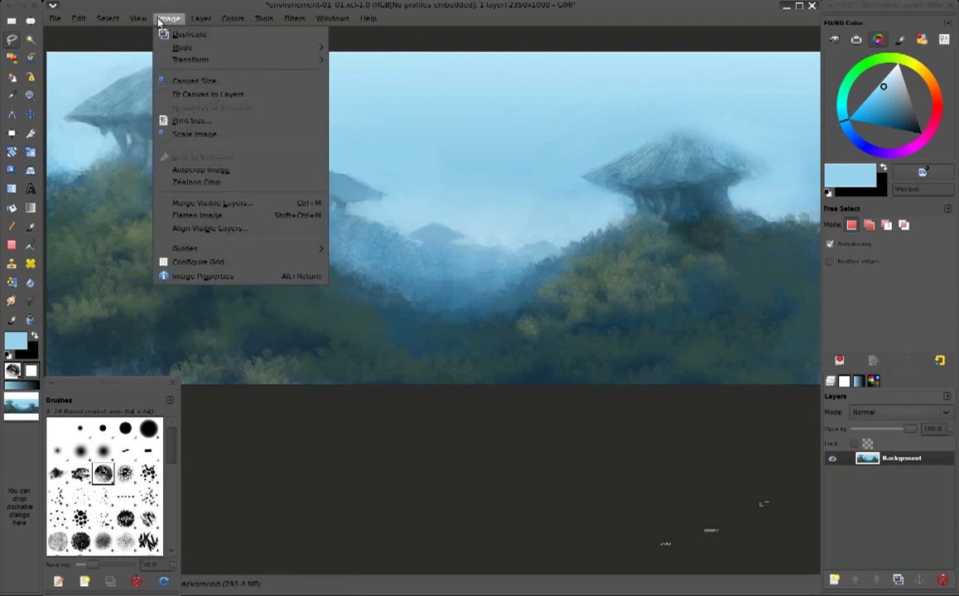
{"action": "left_click", "coordinate": [158, 151]}
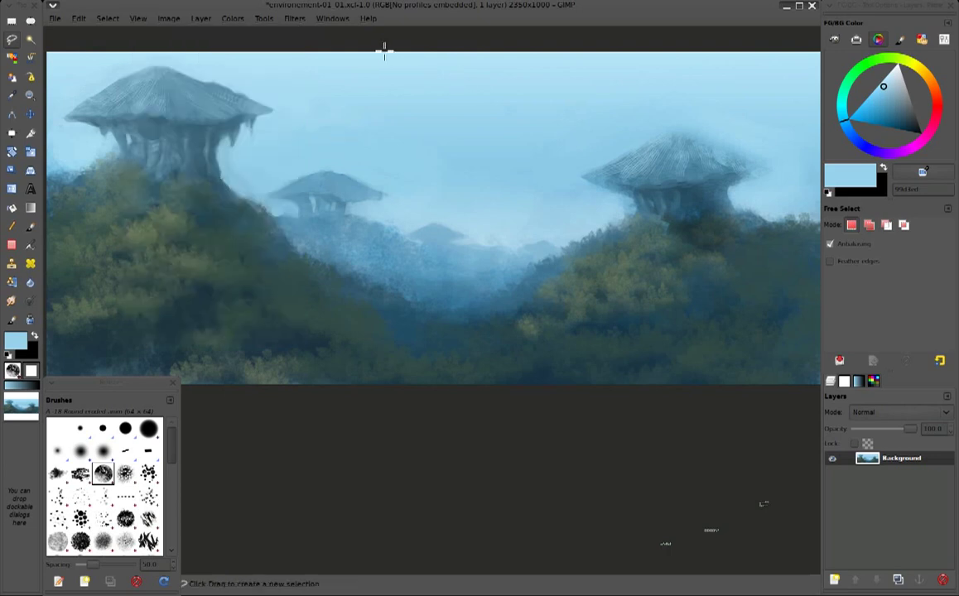
Save As environement-01_02.xcf by changing the version number from 01 to 02
{"action": "key", "text": "ctrl"}
{"action": "key", "text": "ctrl+s"}
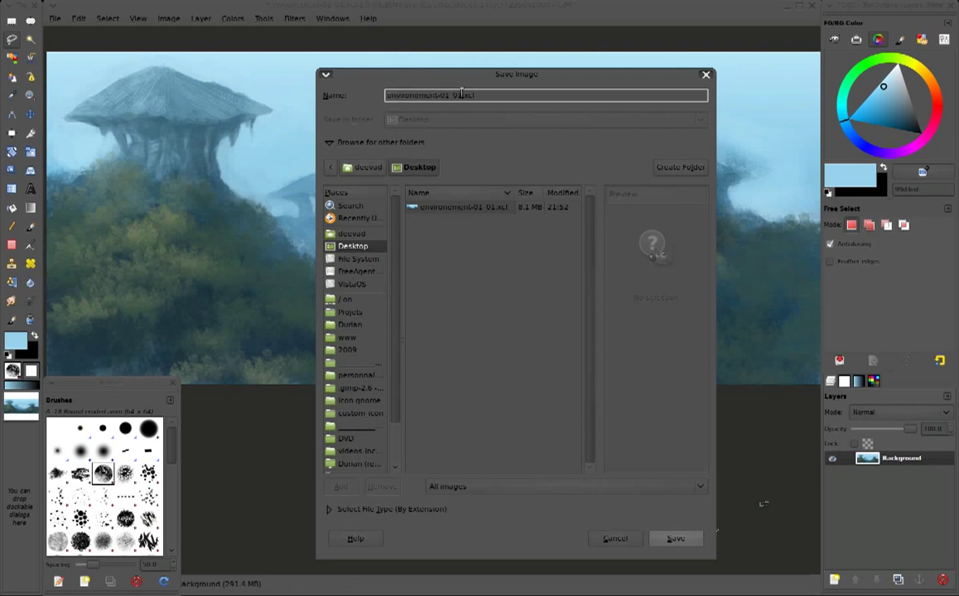
{"action": "key", "text": "BackSpace"}
{"action": "left_click", "coordinate": [677, 540]}
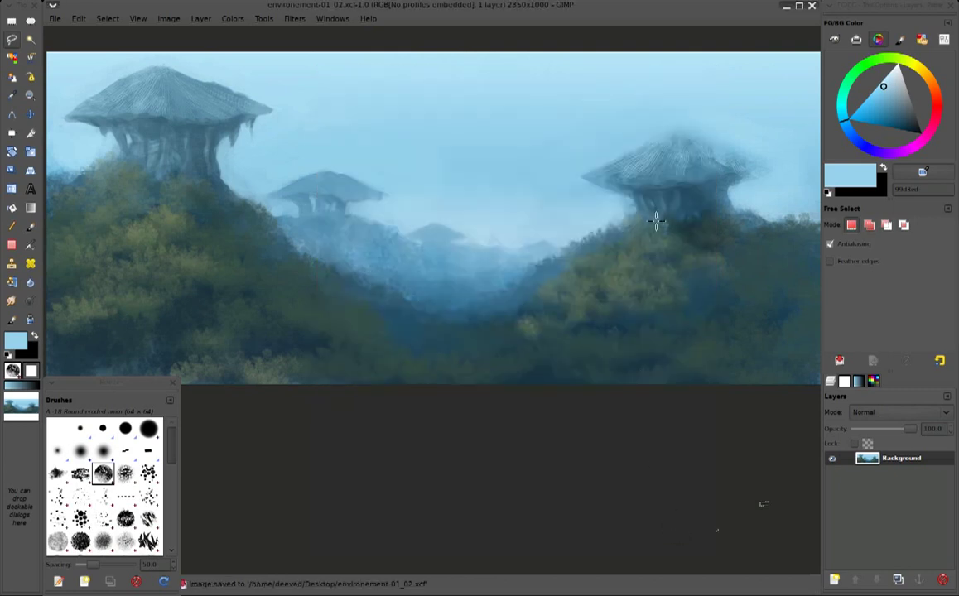
{"action": "mouse_move", "coordinate": [395, 55]}
{"action": "left_mouse_down"}
{"action": "mouse_move", "coordinate": [418, 82]}
{"action": "mouse_move", "coordinate": [484, 104]}
{"action": "mouse_move", "coordinate": [578, 121]}
{"action": "mouse_move", "coordinate": [752, 123]}
{"action": "mouse_move", "coordinate": [809, 346]}
{"action": "left_mouse_up"}
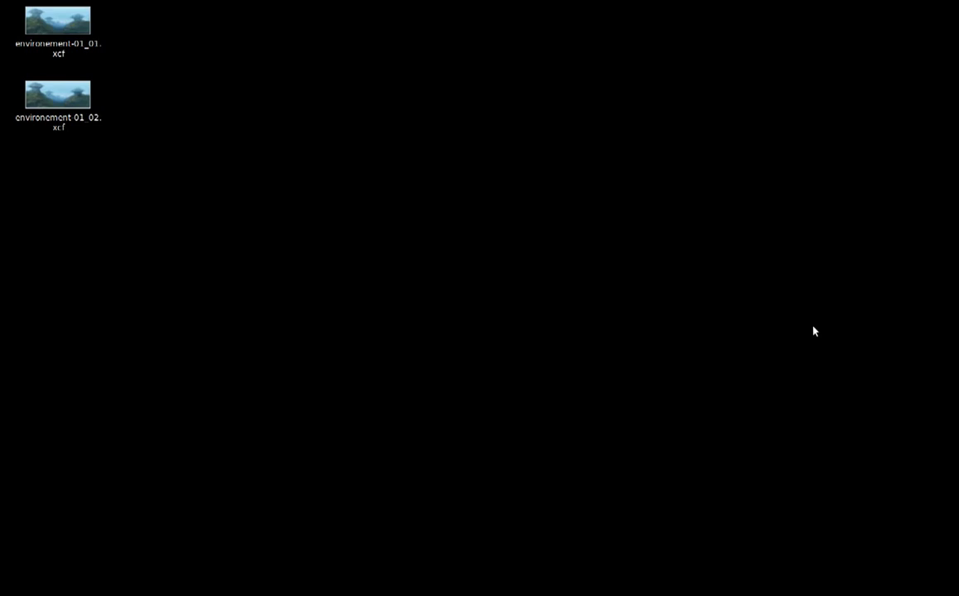
Open environement 01_02.xcf from the desktop with gimp-painter
{"action": "left_click", "coordinate": [56, 89]}
{"action": "right_click", "coordinate": [55, 89]}
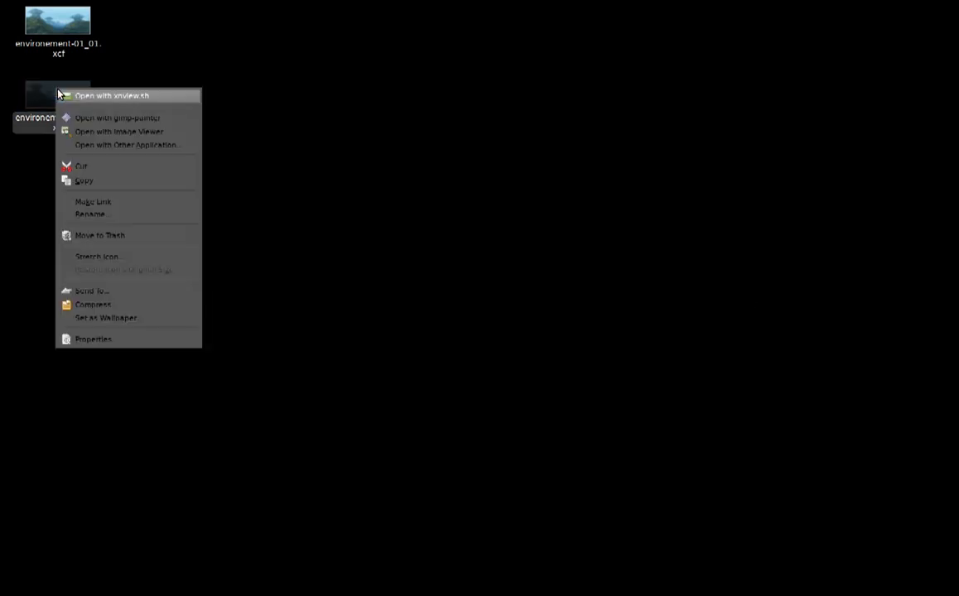
{"action": "left_click", "coordinate": [99, 119]}
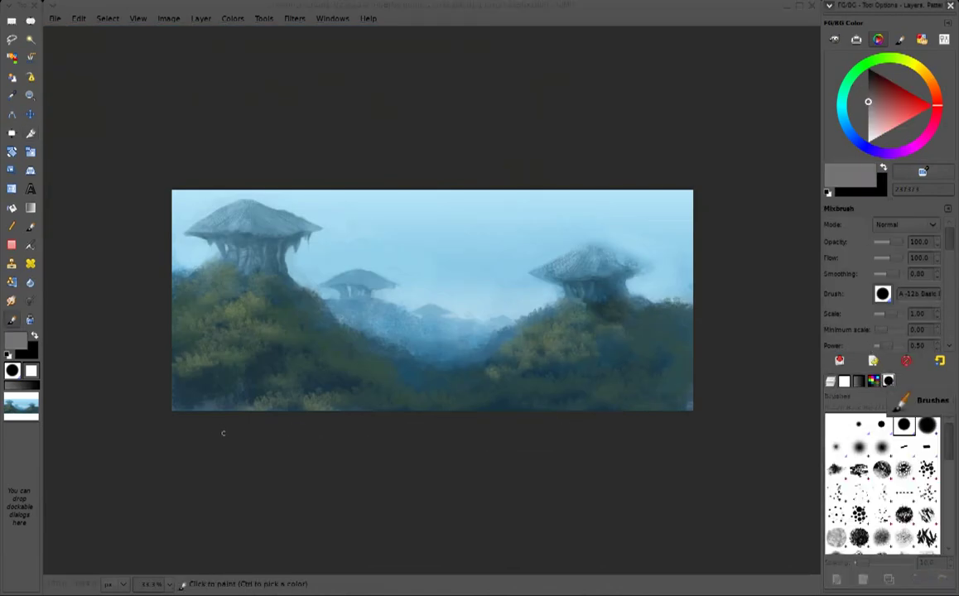
Float the Brushes panel at lower left, show the Layers tab, and zoom and pan the canvas
{"action": "left_click_drag", "start_coordinate": [366, 424], "coordinate": [223, 434]}
{"action": "left_click_drag", "start_coordinate": [229, 370], "coordinate": [123, 405]}
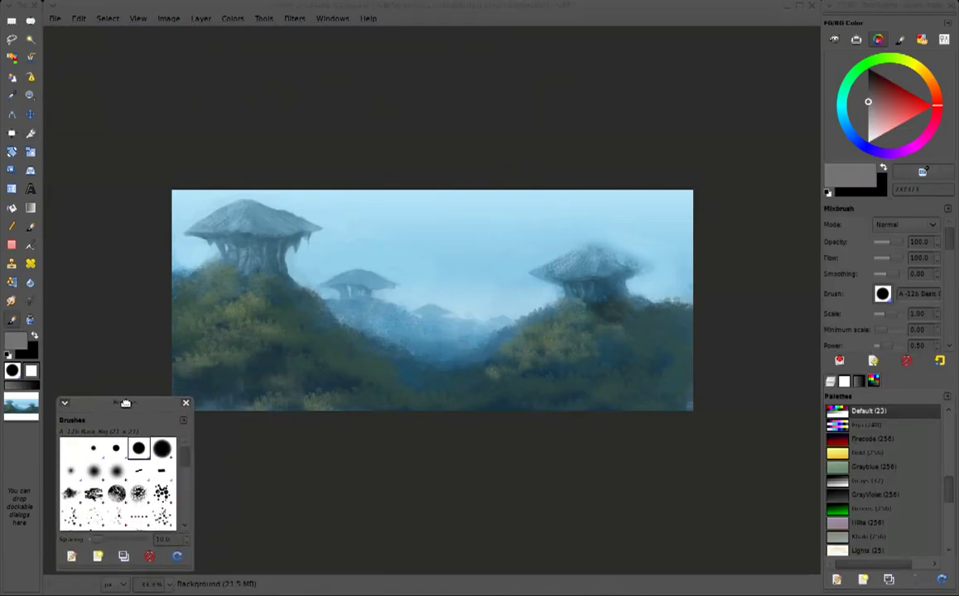
{"action": "left_click", "coordinate": [831, 381]}
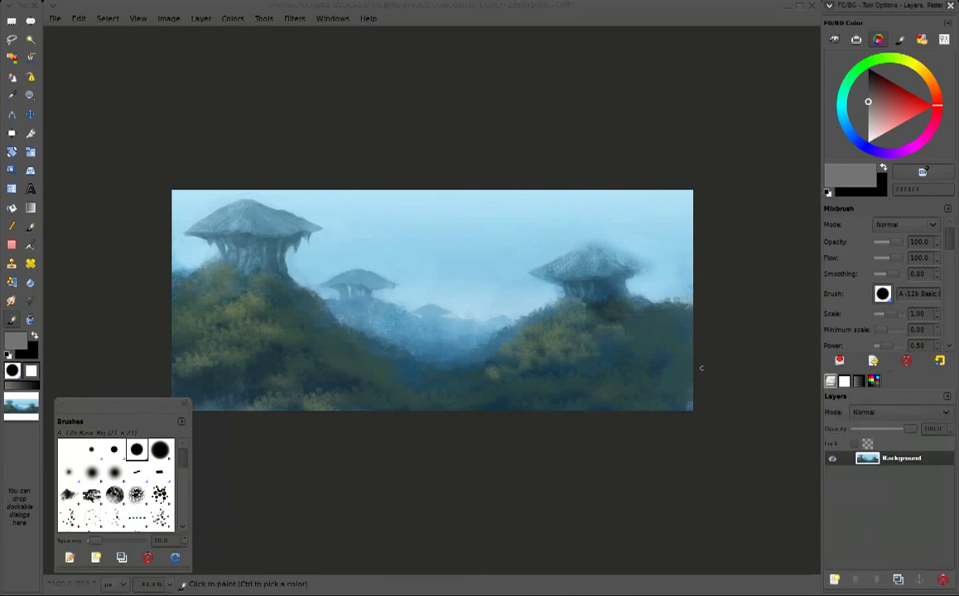
{"action": "scroll", "coordinate": [593, 85], "scroll_direction": "down", "scroll_amount": 2}
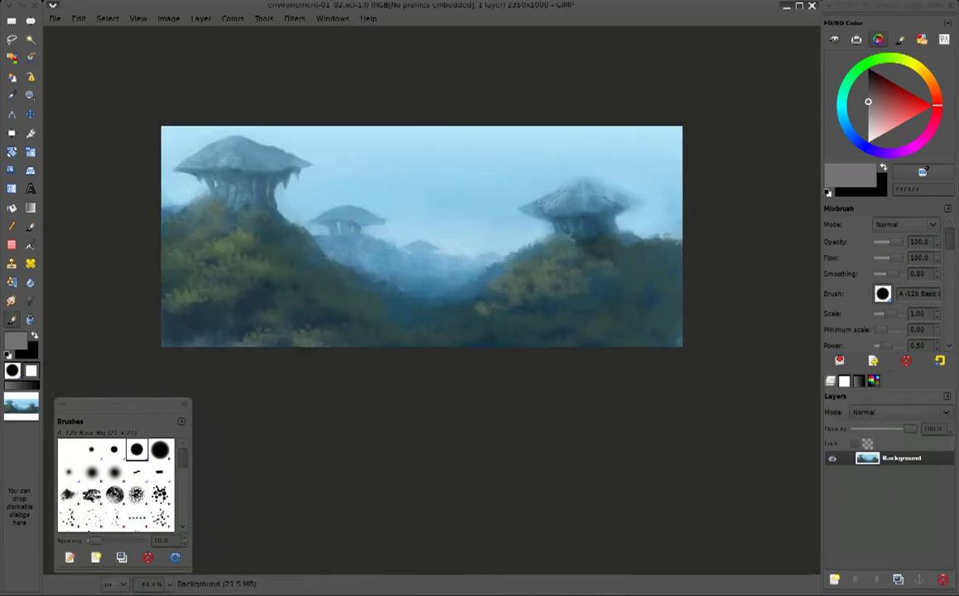
{"action": "scroll", "coordinate": [464, 212], "scroll_direction": "up", "scroll_amount": 1, "text": "ctrl"}
{"action": "mouse_move", "coordinate": [464, 211]}
{"action": "left_mouse_down"}
{"action": "mouse_move", "coordinate": [505, 152]}
{"action": "mouse_move", "coordinate": [498, 148]}
{"action": "left_mouse_up"}
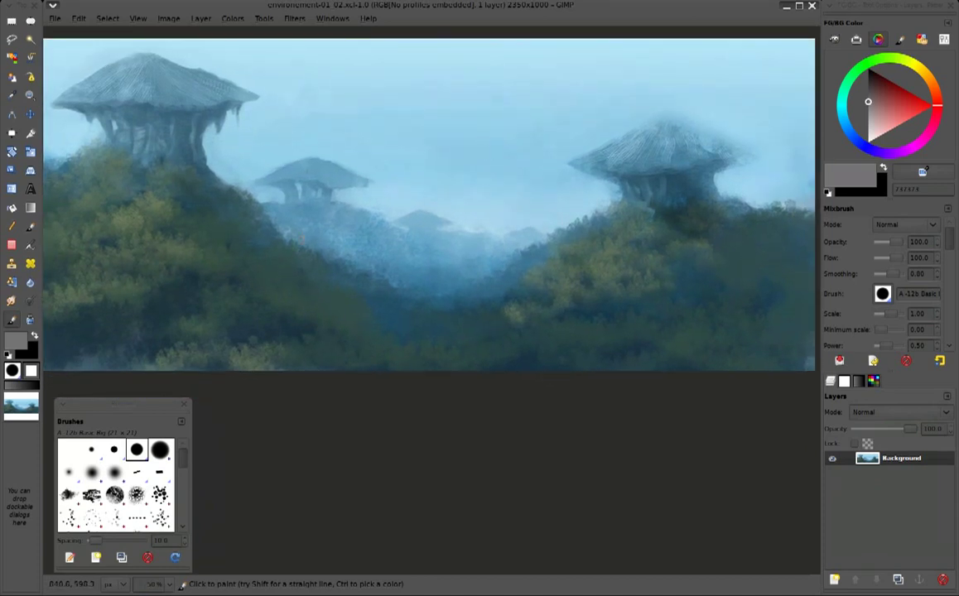
{"action": "left_click_drag", "start_coordinate": [242, 111], "coordinate": [262, 119]}
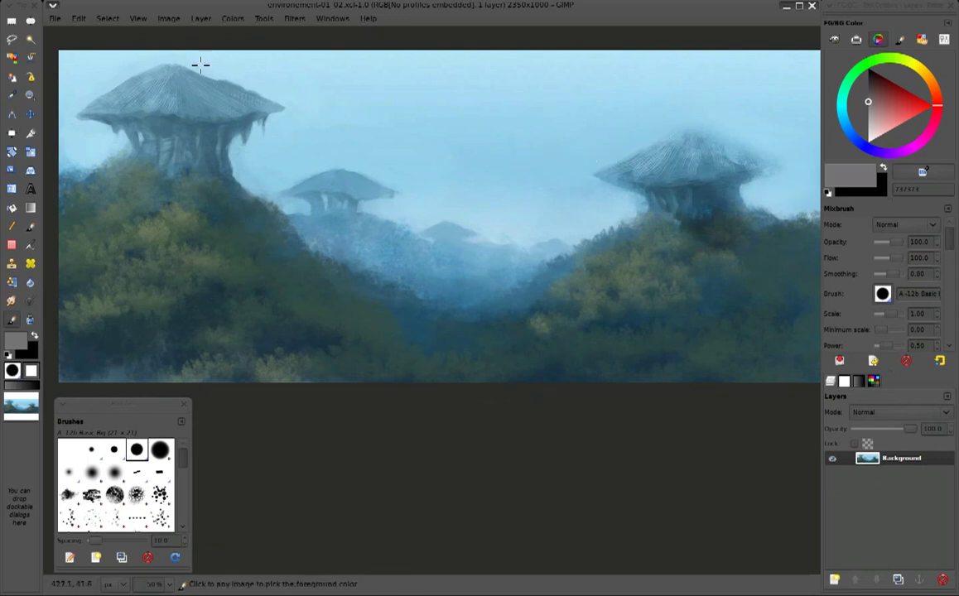
Repaint and smooth the top edge of the right mushroom roof with sky blues
{"action": "left_click", "coordinate": [332, 83], "text": "ctrl"}
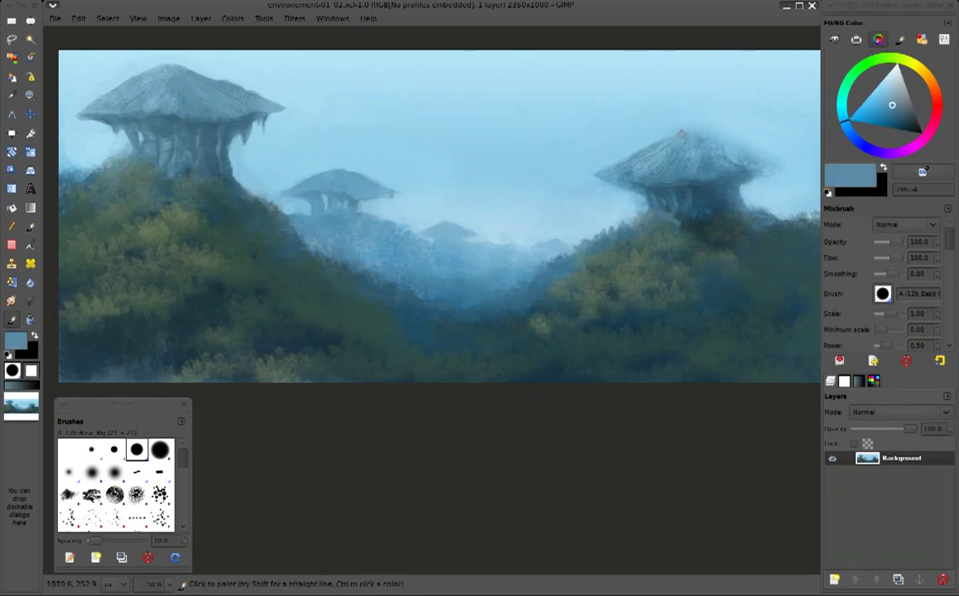
{"action": "left_click_drag", "start_coordinate": [685, 141], "coordinate": [743, 161]}
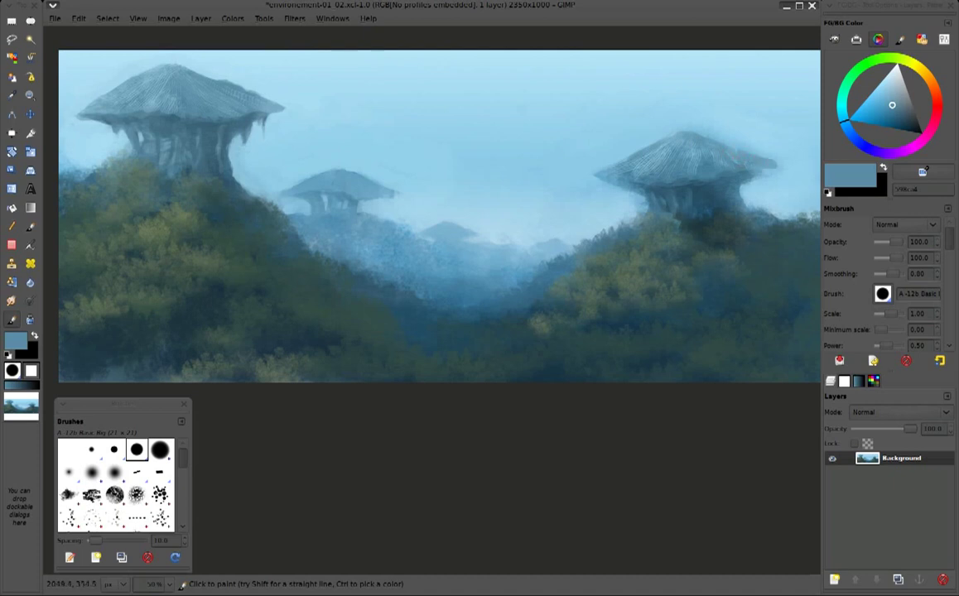
{"action": "left_click", "coordinate": [687, 123], "text": "ctrl"}
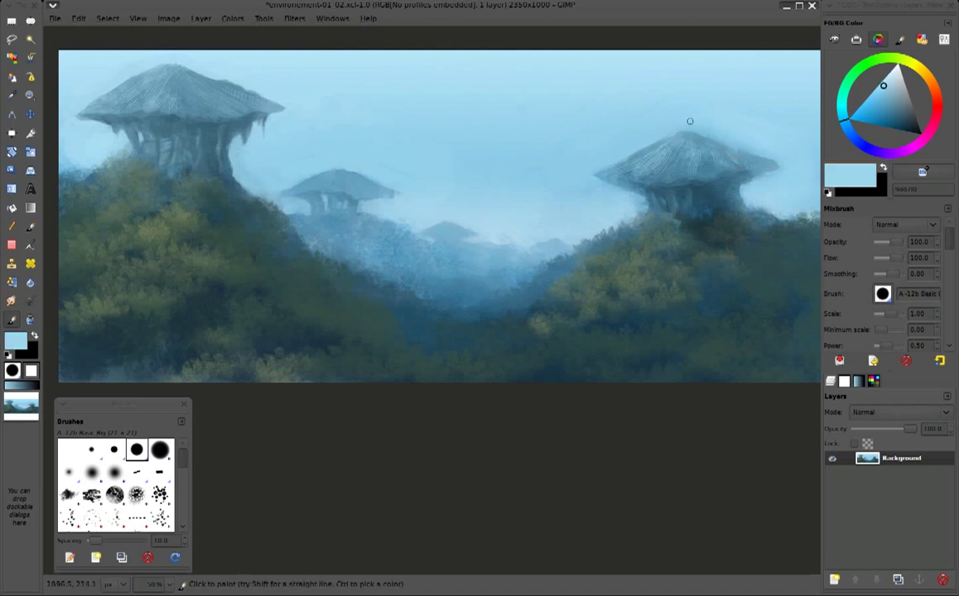
{"action": "left_click", "coordinate": [667, 121], "text": "ctrl"}
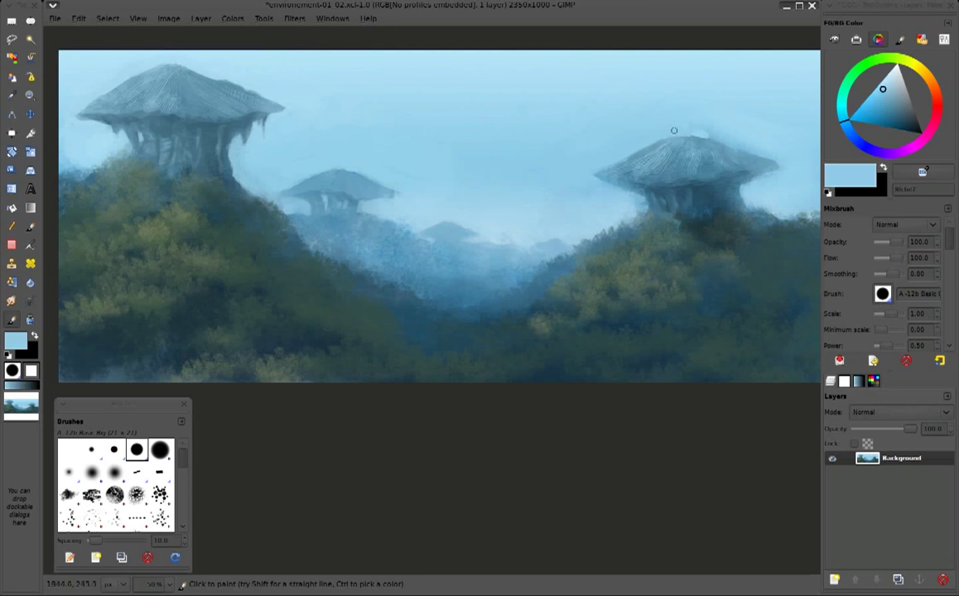
{"action": "left_click_drag", "start_coordinate": [642, 126], "coordinate": [681, 137]}
{"action": "left_click", "coordinate": [734, 137], "text": "ctrl"}
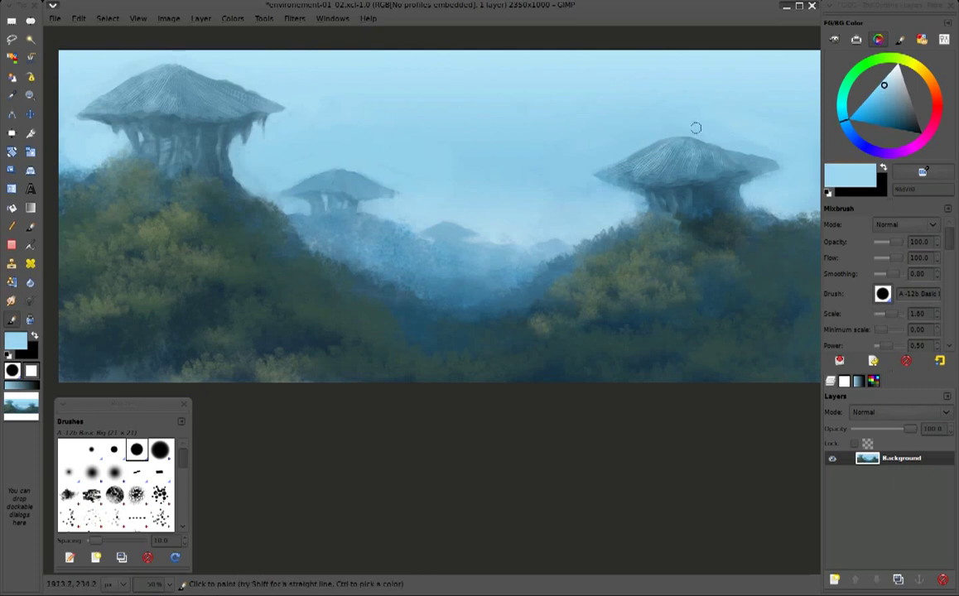
Adjust the brush size and brighten the right cap's left edge with light sky-blue dabs
{"action": "key", "text": "bracketright"}
{"action": "key", "text": "bracketright"}
{"action": "key", "text": "bracketright"}
{"action": "left_click", "coordinate": [627, 193], "text": "ctrl"}
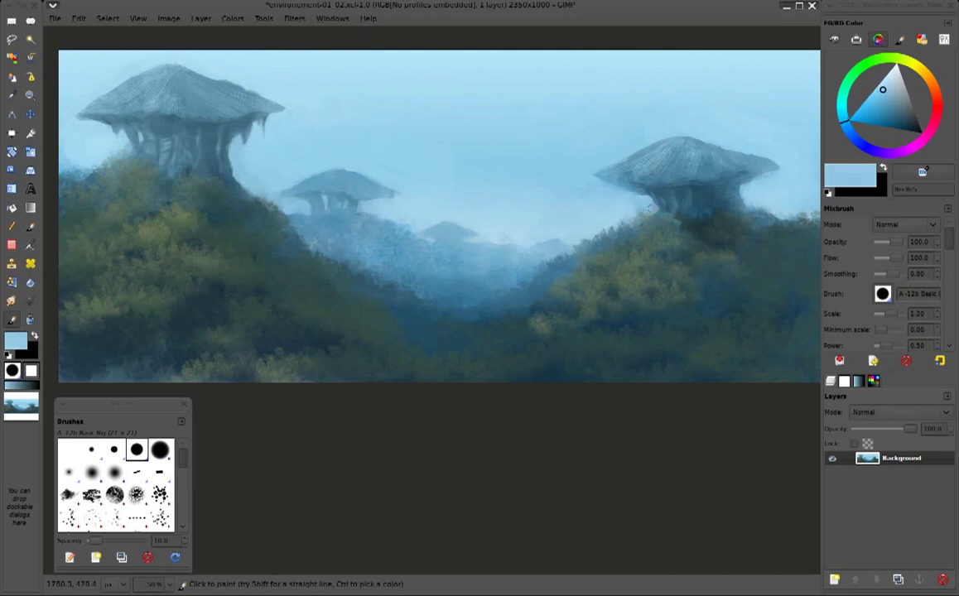
{"action": "left_click", "coordinate": [553, 195], "text": "ctrl"}
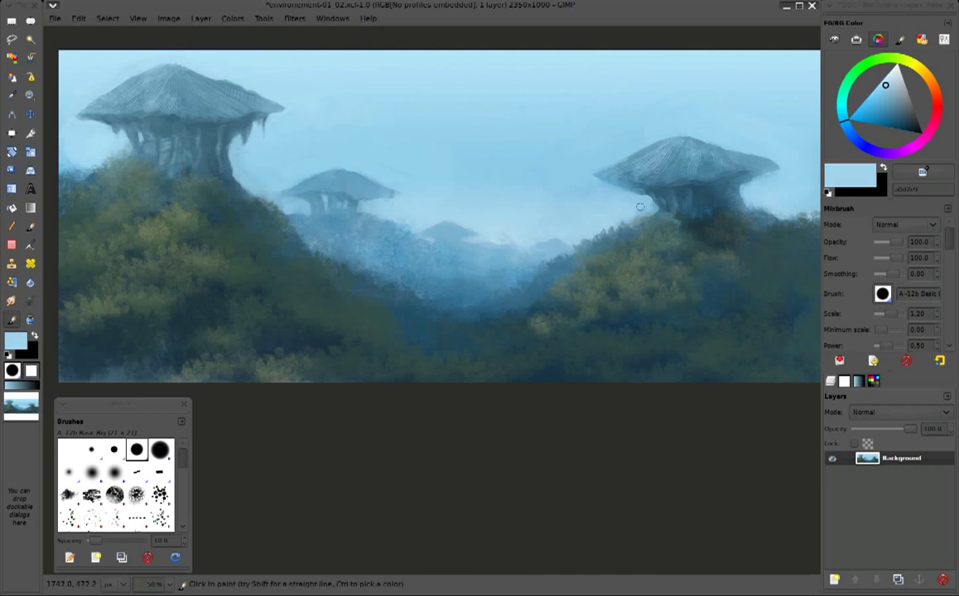
{"action": "left_click", "coordinate": [743, 204], "text": "ctrl"}
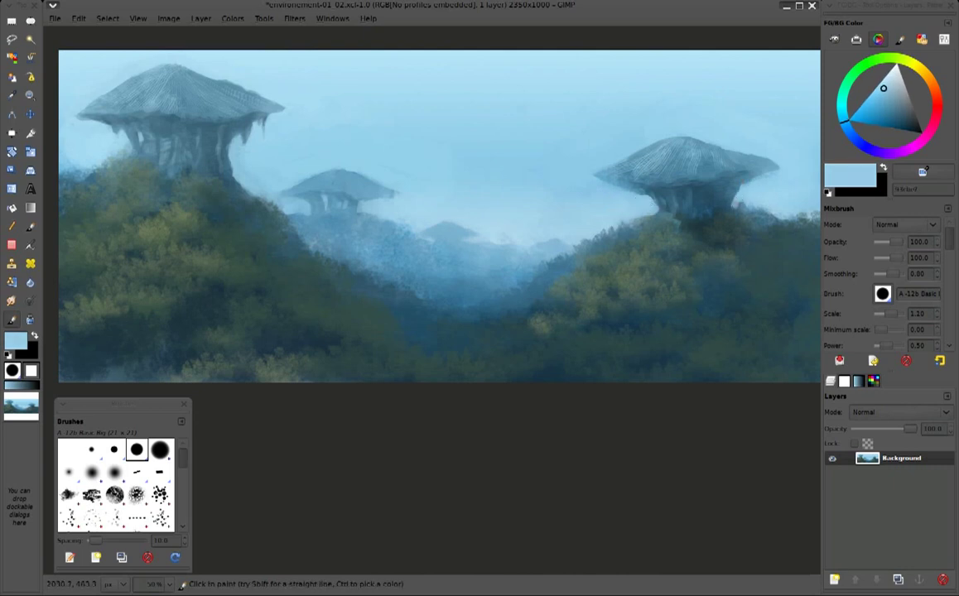
{"action": "key", "text": "bracketleft"}
{"action": "key", "text": "bracketleft"}
{"action": "left_click", "coordinate": [713, 189], "text": "ctrl"}
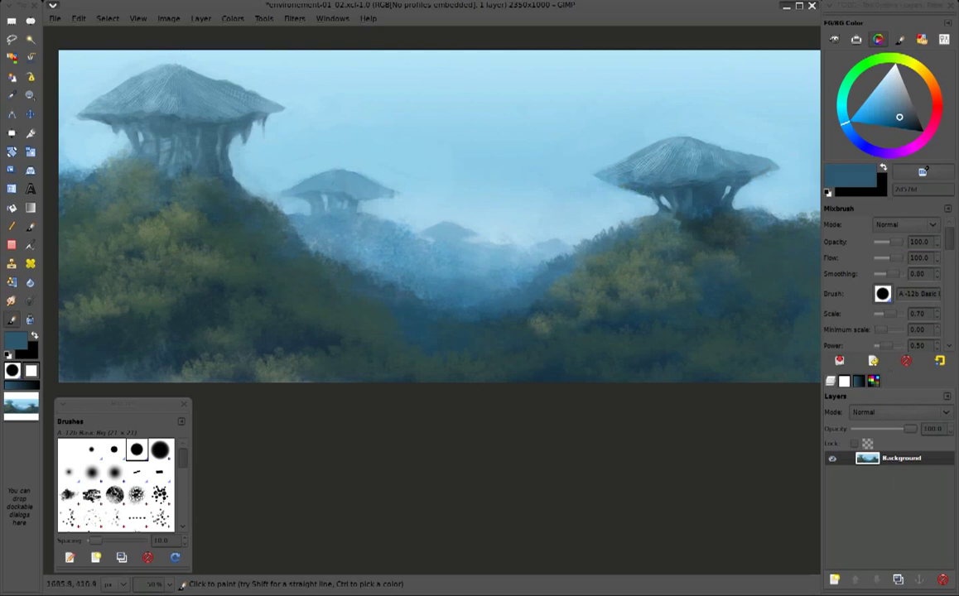
{"action": "left_click", "coordinate": [623, 166], "text": "ctrl"}
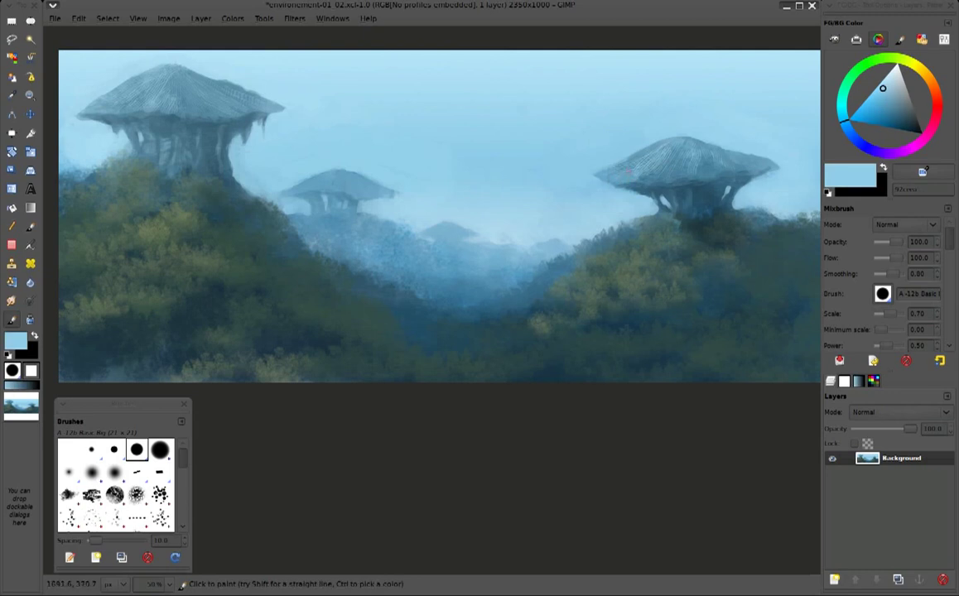
{"action": "left_click_drag", "start_coordinate": [595, 162], "coordinate": [613, 160]}
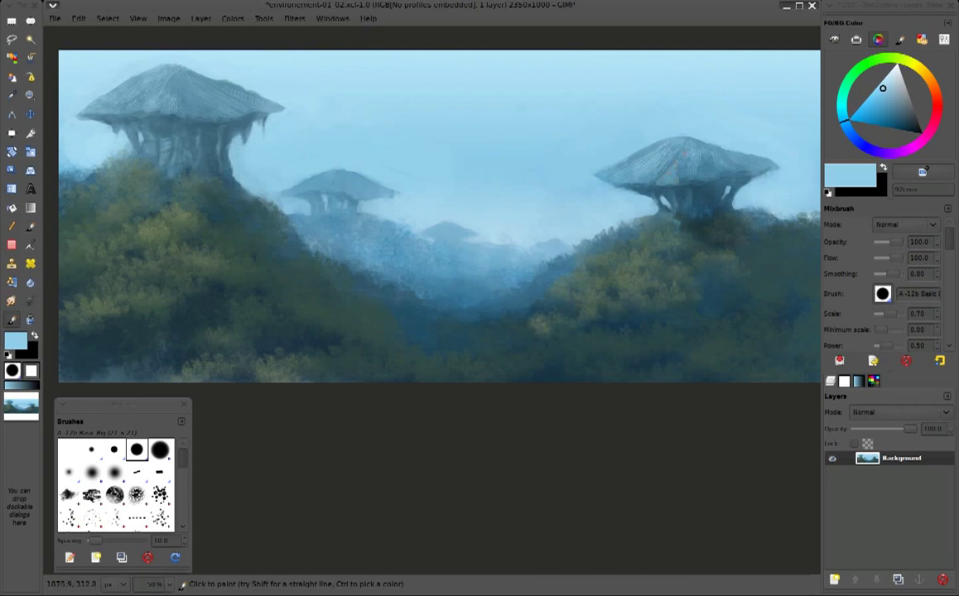
{"action": "left_click", "coordinate": [671, 175], "text": "ctrl"}
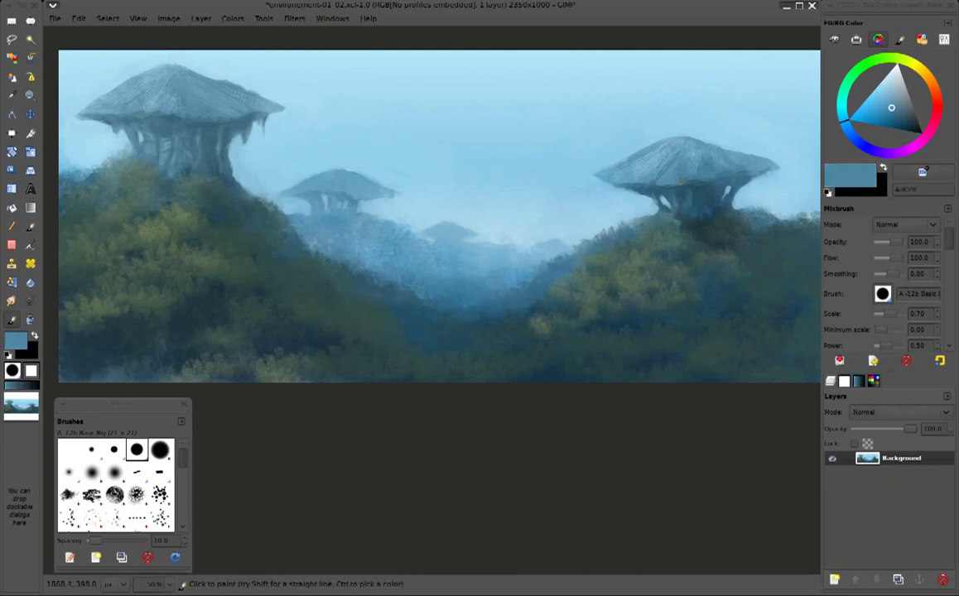
{"action": "left_click", "coordinate": [655, 178], "text": "ctrl"}
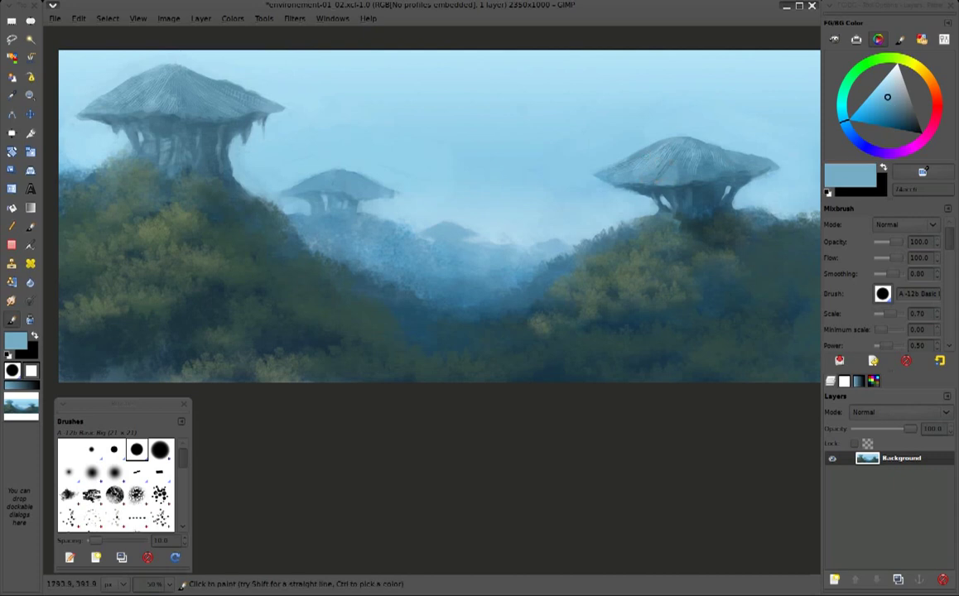
{"action": "left_click", "coordinate": [655, 155], "text": "ctrl"}
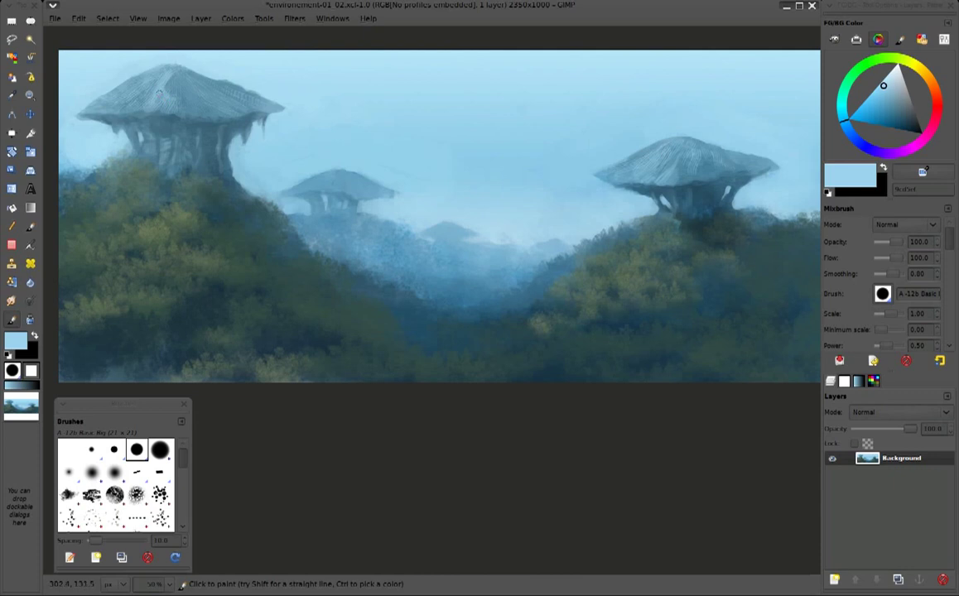
{"action": "left_click", "coordinate": [768, 158], "text": "ctrl"}
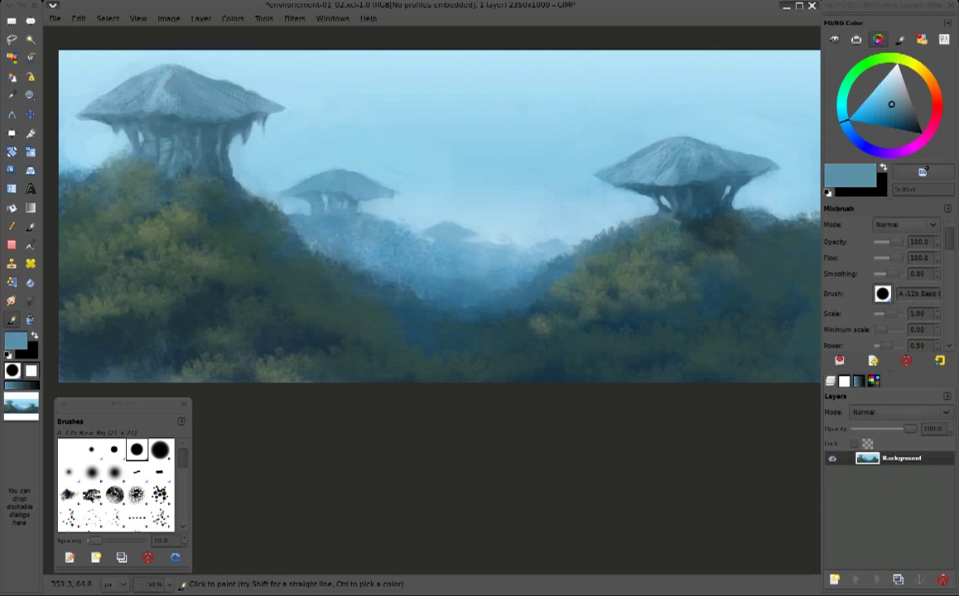
{"action": "left_click", "coordinate": [169, 70], "text": "ctrl"}
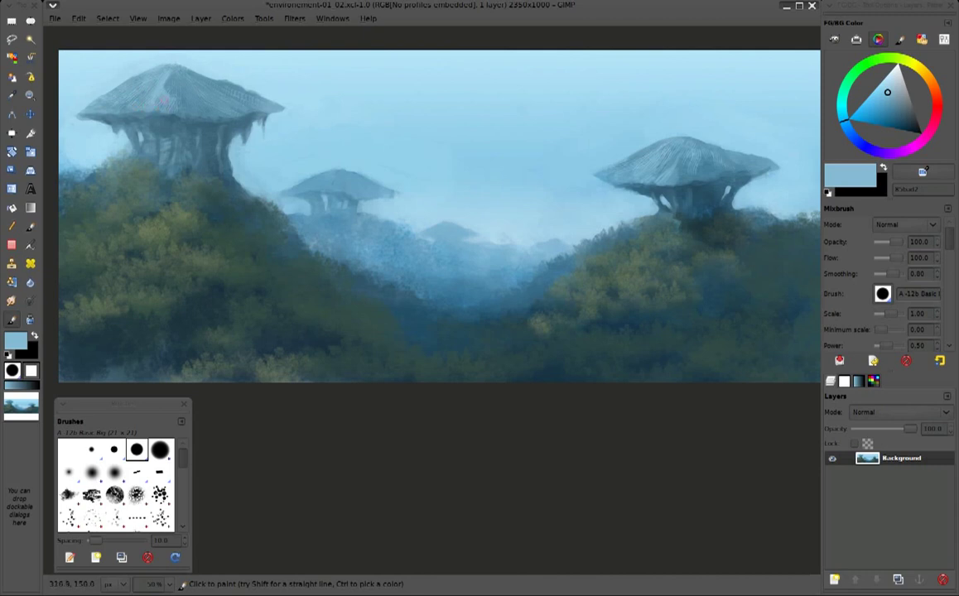
{"action": "left_click", "coordinate": [157, 80], "text": "ctrl"}
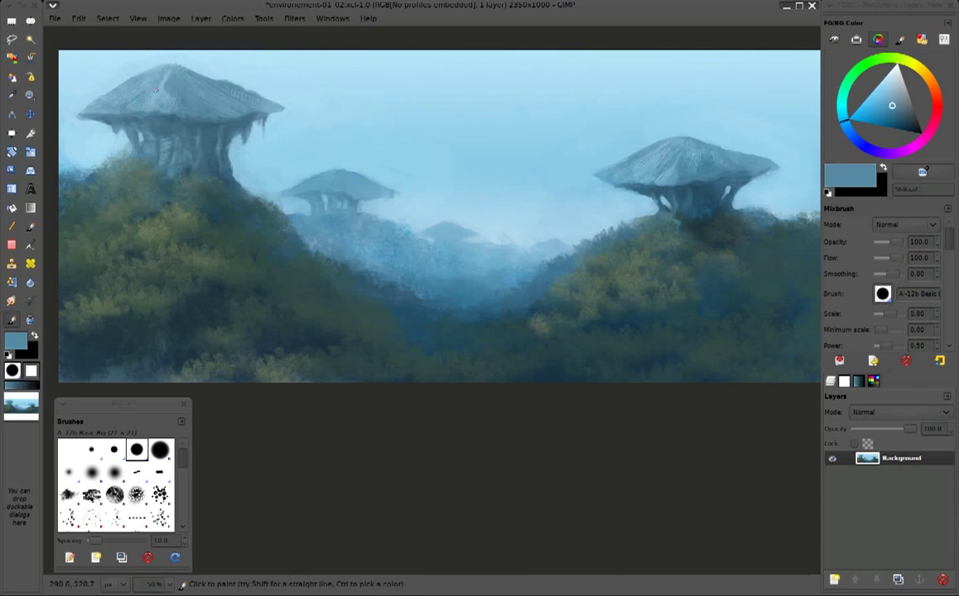
{"action": "left_click", "coordinate": [162, 82], "text": "ctrl"}
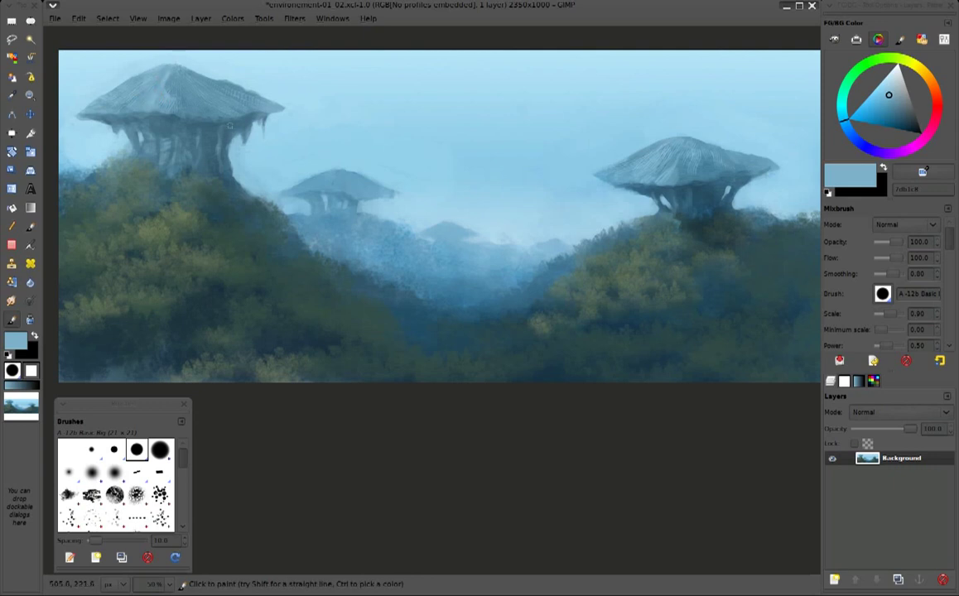
{"action": "mouse_move", "coordinate": [528, 158]}
{"action": "left_mouse_down"}
{"action": "mouse_move", "coordinate": [495, 195]}
{"action": "mouse_move", "coordinate": [435, 230]}
{"action": "left_mouse_up"}
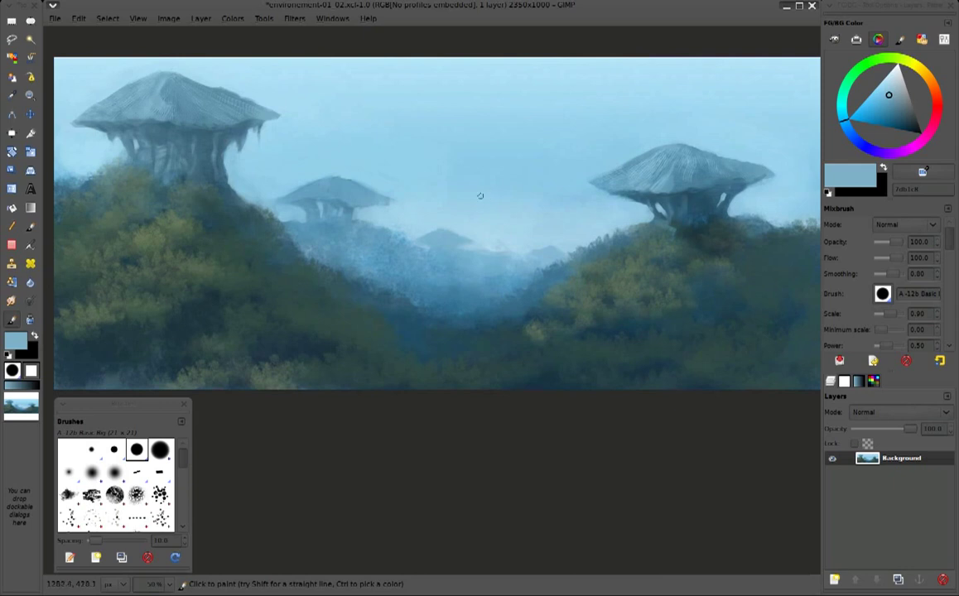
{"action": "left_click", "coordinate": [419, 228], "text": "ctrl"}
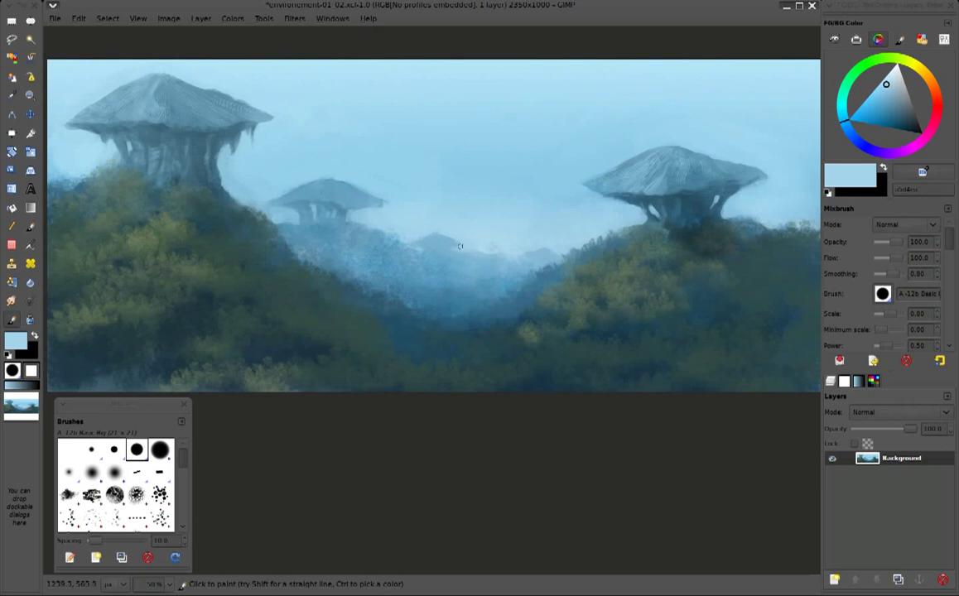
{"action": "left_click", "coordinate": [428, 241], "text": "ctrl"}
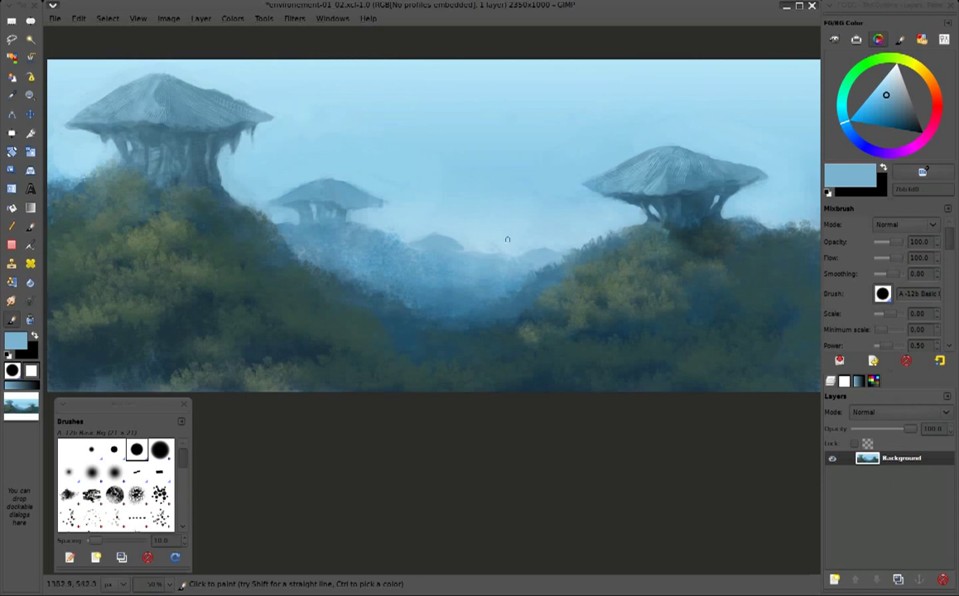
Paint a dark teal diagonal rock ledge across the lower foreground with an enlarged brush
{"action": "left_click", "coordinate": [596, 334], "text": "ctrl"}
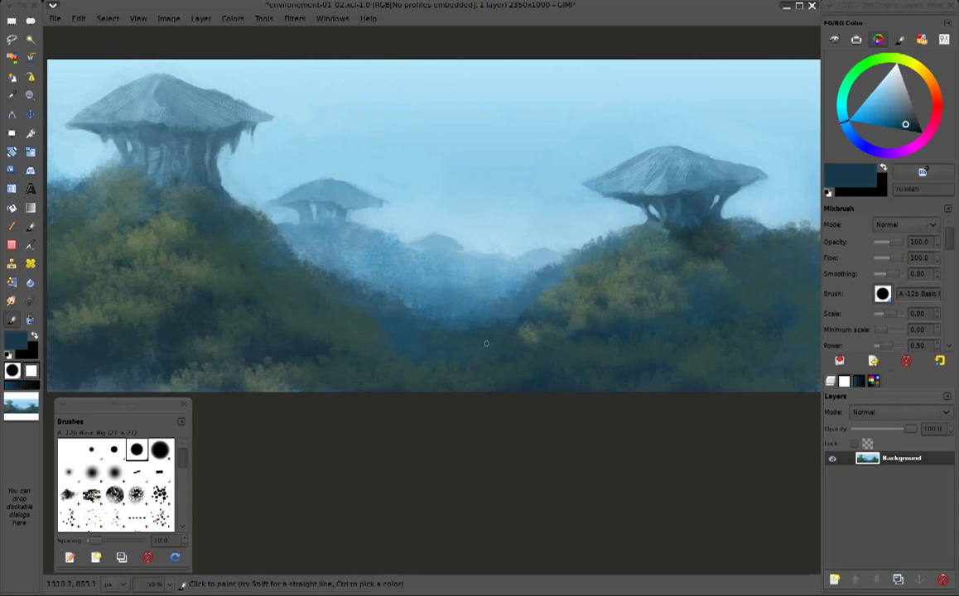
{"action": "mouse_move", "coordinate": [487, 335]}
{"action": "left_mouse_down"}
{"action": "mouse_move", "coordinate": [440, 334]}
{"action": "mouse_move", "coordinate": [531, 374]}
{"action": "left_mouse_up"}
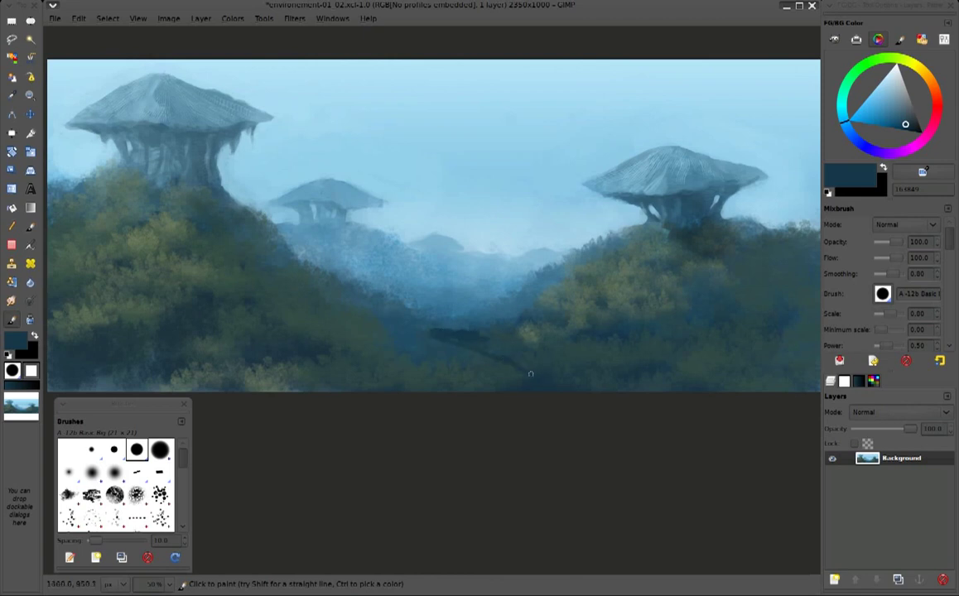
{"action": "key", "text": "bracketright"}
{"action": "key", "text": "bracketright"}
{"action": "key", "text": "bracketright"}
{"action": "mouse_move", "coordinate": [459, 335]}
{"action": "left_mouse_down"}
{"action": "mouse_move", "coordinate": [539, 359]}
{"action": "mouse_move", "coordinate": [492, 364]}
{"action": "mouse_move", "coordinate": [572, 368]}
{"action": "mouse_move", "coordinate": [555, 356]}
{"action": "mouse_move", "coordinate": [595, 355]}
{"action": "mouse_move", "coordinate": [606, 343]}
{"action": "mouse_move", "coordinate": [605, 359]}
{"action": "left_mouse_up"}
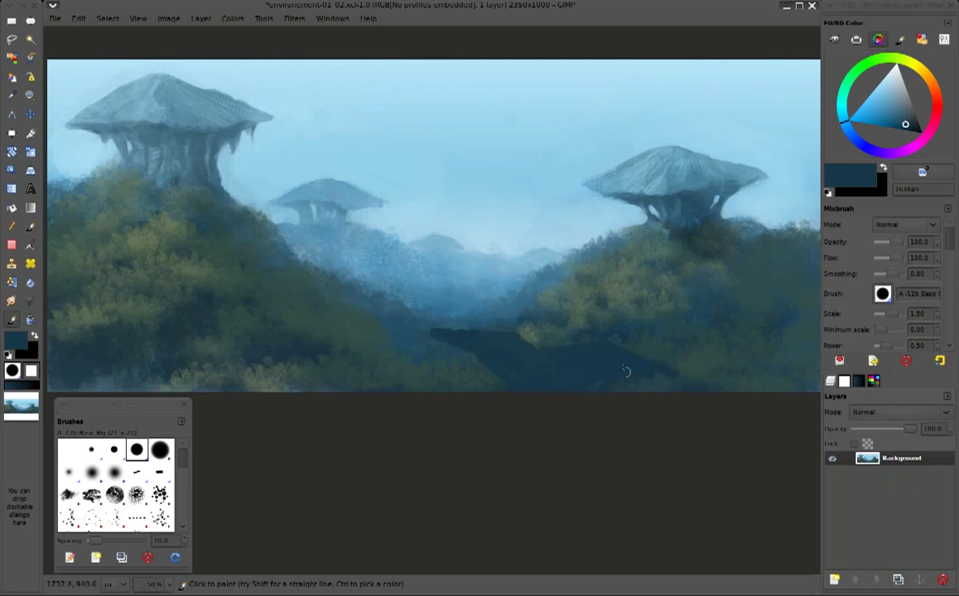
{"action": "mouse_move", "coordinate": [658, 382]}
{"action": "left_mouse_down"}
{"action": "mouse_move", "coordinate": [658, 373]}
{"action": "mouse_move", "coordinate": [715, 389]}
{"action": "mouse_move", "coordinate": [681, 371]}
{"action": "mouse_move", "coordinate": [701, 374]}
{"action": "left_mouse_up"}
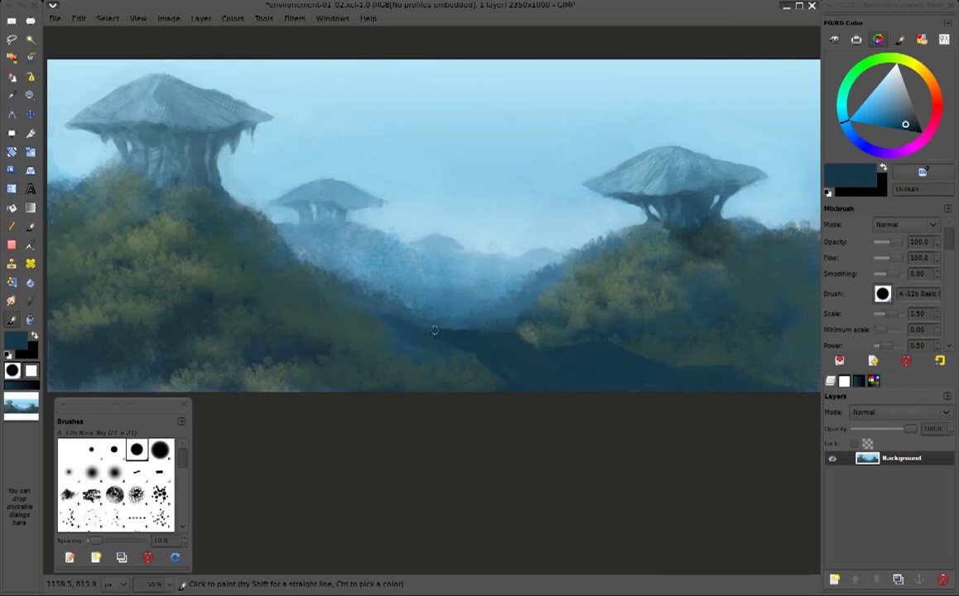
Add layered darker ridge strokes in the misty valley using blues sampled nearby
{"action": "left_click_drag", "start_coordinate": [468, 301], "coordinate": [389, 296]}
{"action": "left_click", "coordinate": [479, 306], "text": "ctrl"}
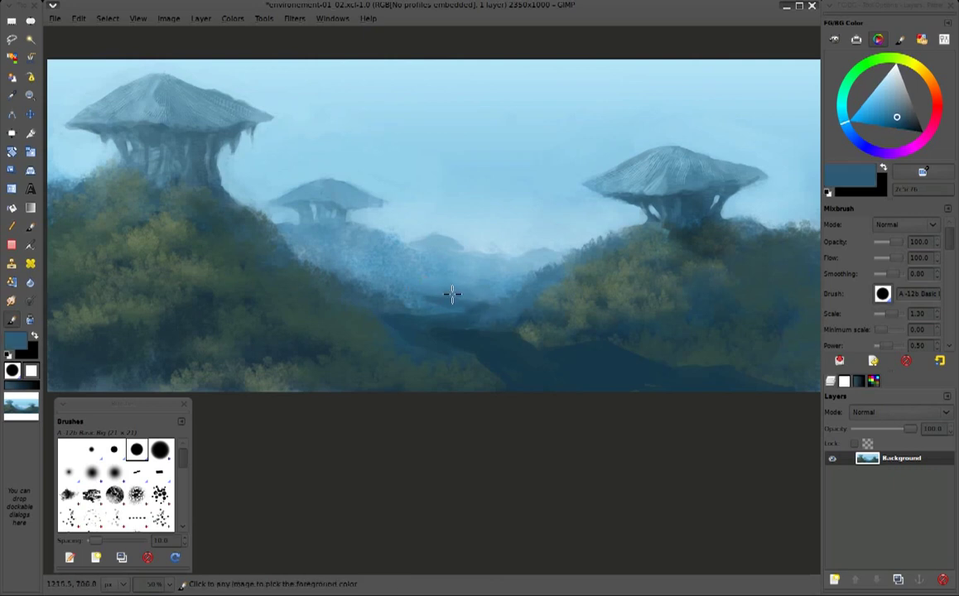
{"action": "left_click", "coordinate": [482, 309], "text": "ctrl"}
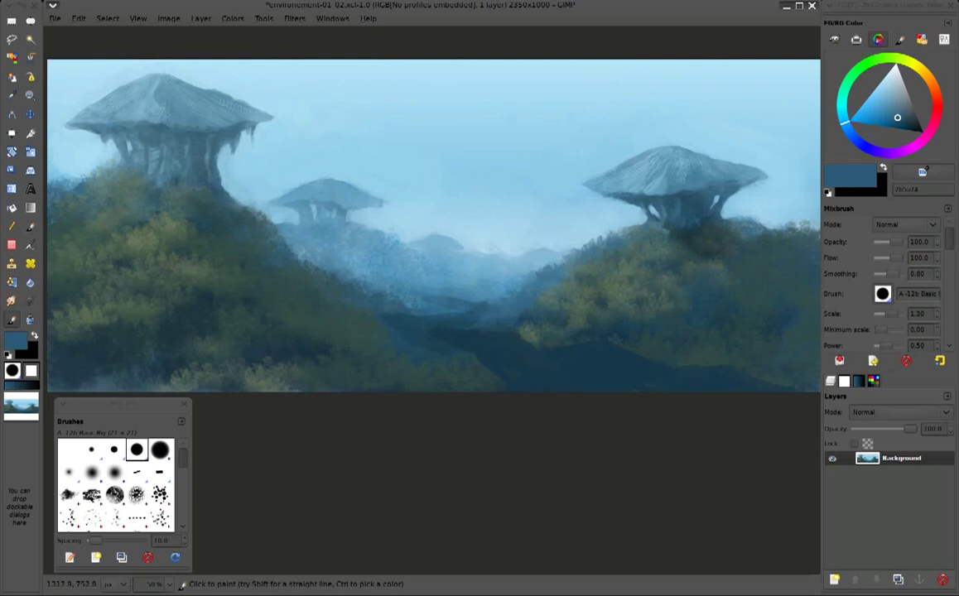
{"action": "left_click_drag", "start_coordinate": [460, 291], "coordinate": [468, 284]}
{"action": "left_click", "coordinate": [450, 293], "text": "ctrl"}
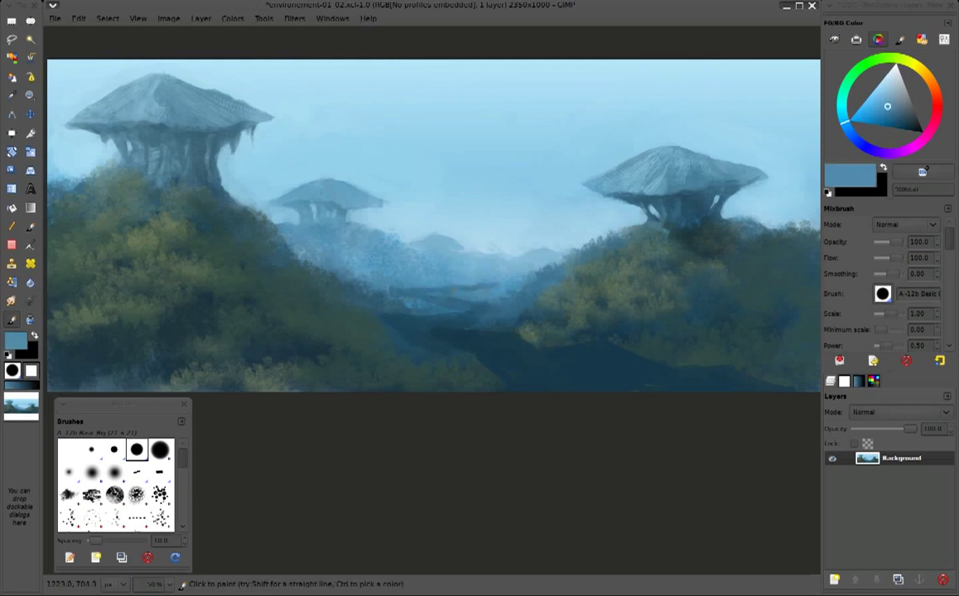
{"action": "left_click_drag", "start_coordinate": [475, 302], "coordinate": [480, 298]}
{"action": "left_click", "coordinate": [482, 305], "text": "ctrl"}
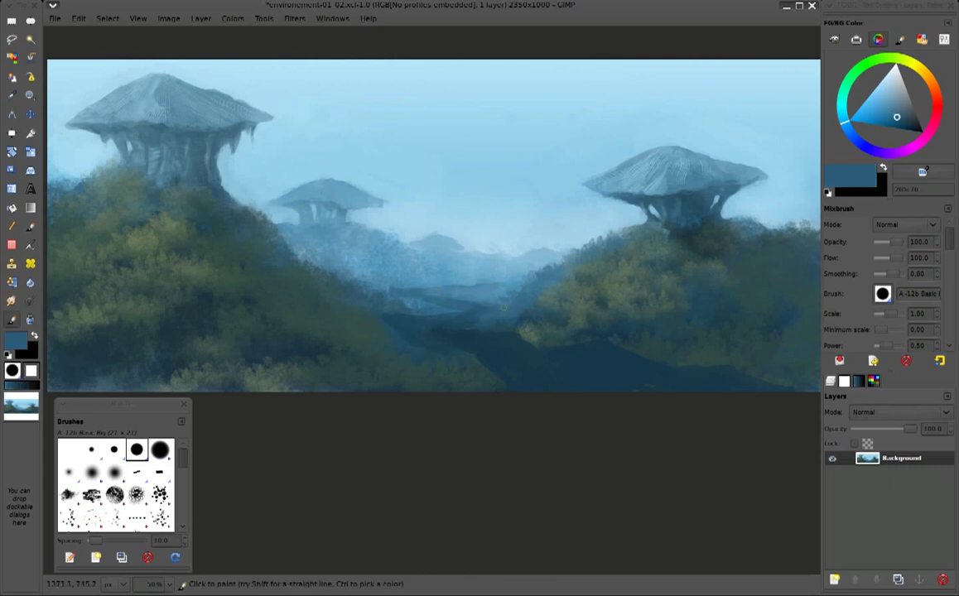
{"action": "left_click", "coordinate": [452, 331], "text": "ctrl"}
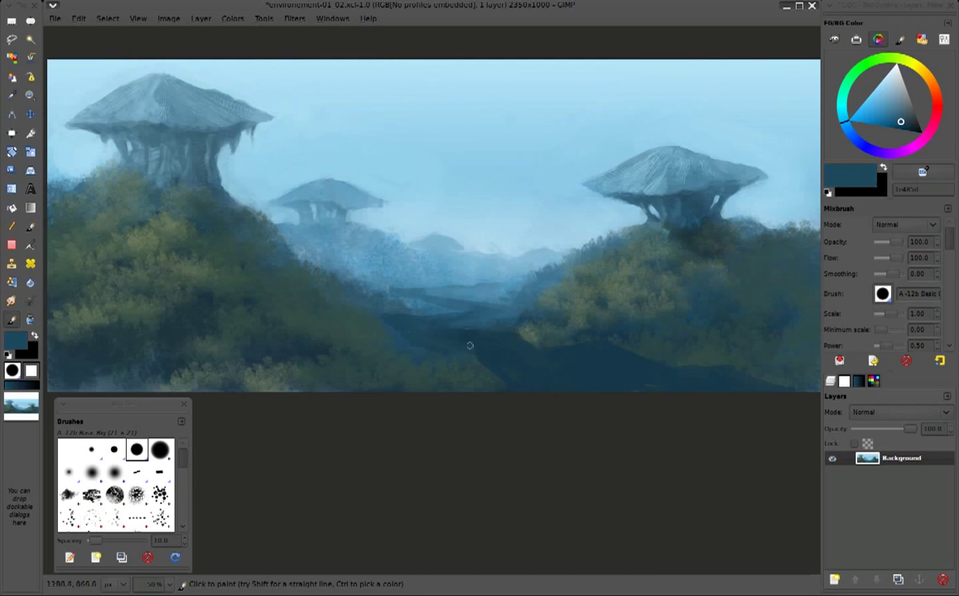
{"action": "left_click", "coordinate": [452, 331], "text": "ctrl"}
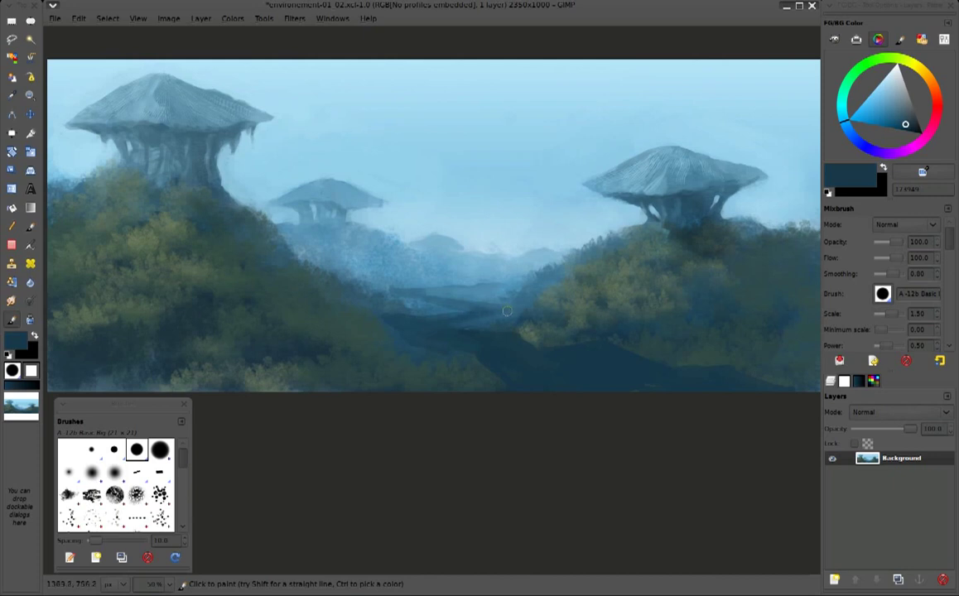
{"action": "mouse_move", "coordinate": [454, 288]}
{"action": "left_mouse_down"}
{"action": "mouse_move", "coordinate": [485, 260]}
{"action": "mouse_move", "coordinate": [475, 278]}
{"action": "left_mouse_up"}
{"action": "left_click", "coordinate": [424, 229], "text": "ctrl"}
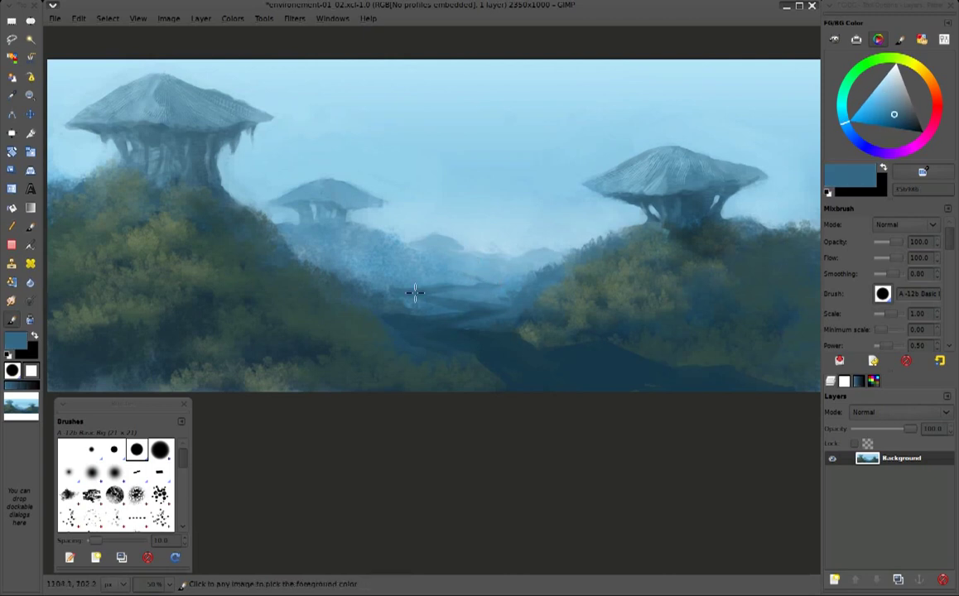
Paint short sampled-blue ridge strokes around the small distant mushroom tower and hill
{"action": "left_click_drag", "start_coordinate": [413, 251], "coordinate": [431, 248]}
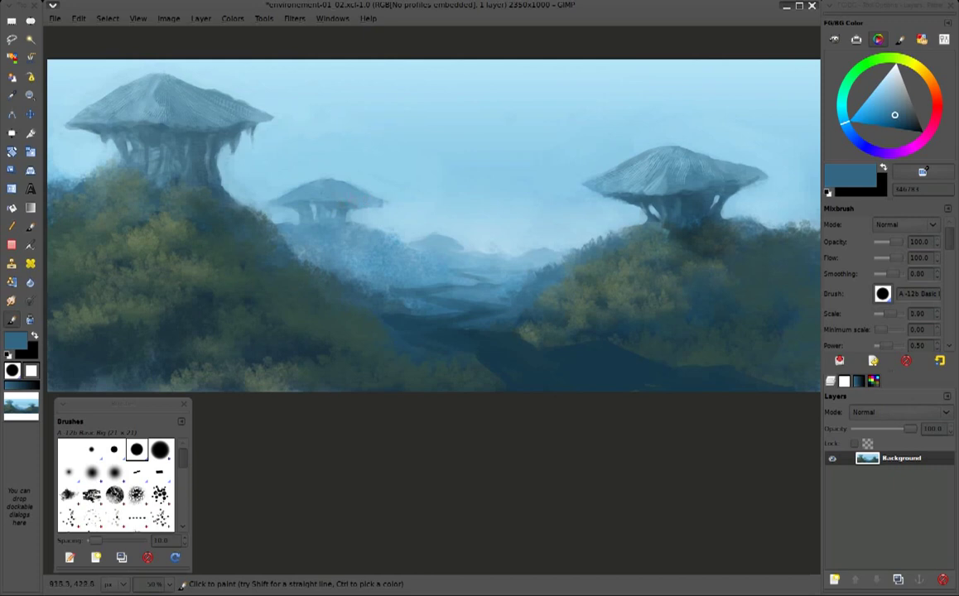
{"action": "left_click", "coordinate": [341, 197], "text": "ctrl"}
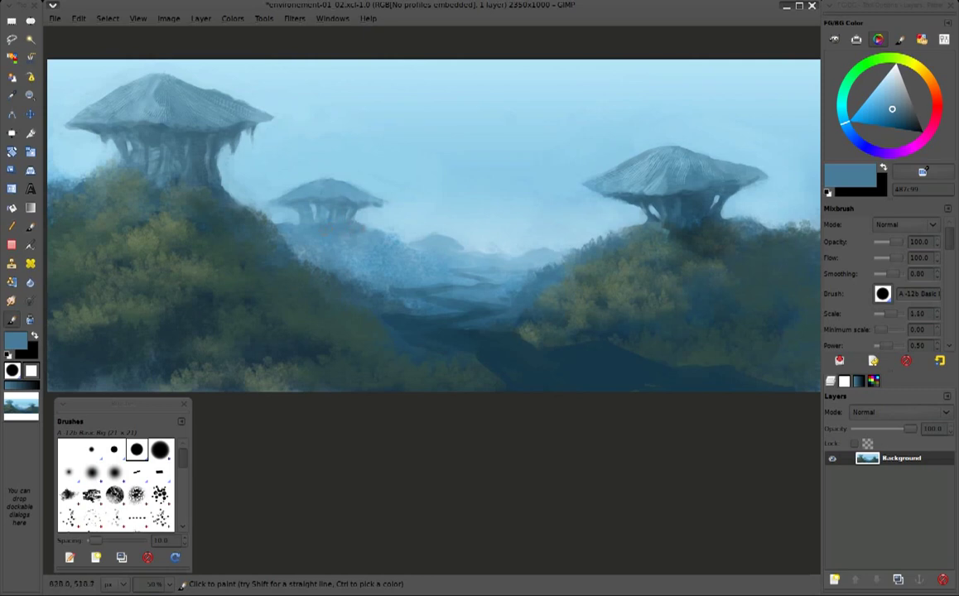
{"action": "left_click_drag", "start_coordinate": [356, 231], "coordinate": [373, 225]}
{"action": "mouse_move", "coordinate": [429, 255]}
{"action": "left_mouse_down"}
{"action": "mouse_move", "coordinate": [443, 242]}
{"action": "mouse_move", "coordinate": [460, 247]}
{"action": "left_mouse_up"}
{"action": "left_click", "coordinate": [427, 239], "text": "ctrl"}
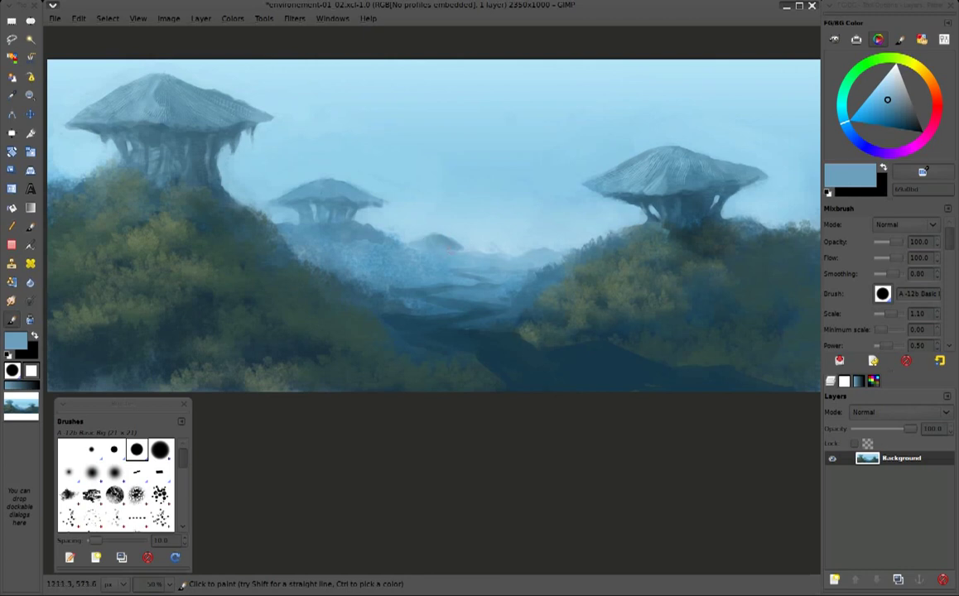
{"action": "left_click", "coordinate": [435, 242], "text": "ctrl"}
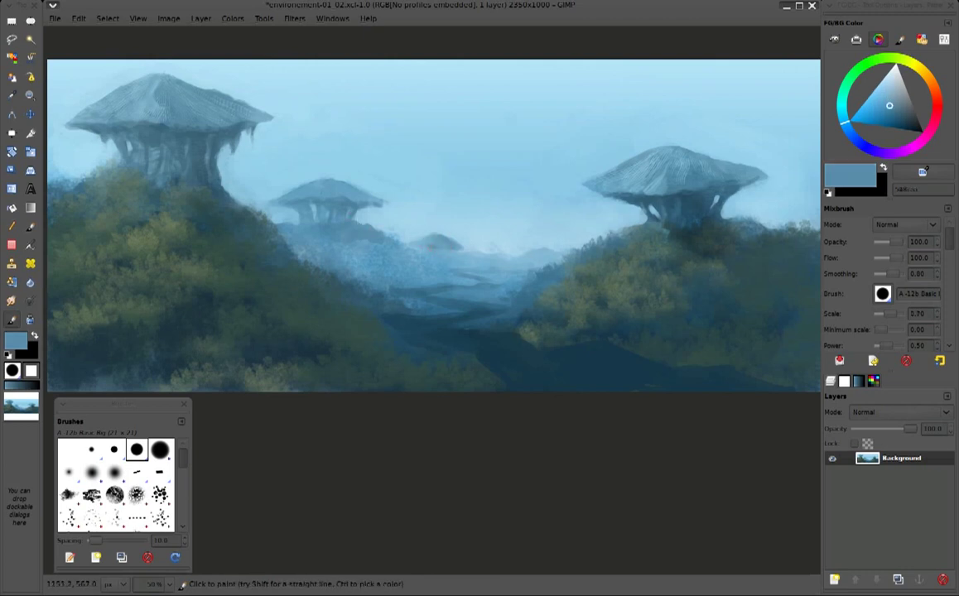
{"action": "left_click", "coordinate": [468, 346], "text": "ctrl"}
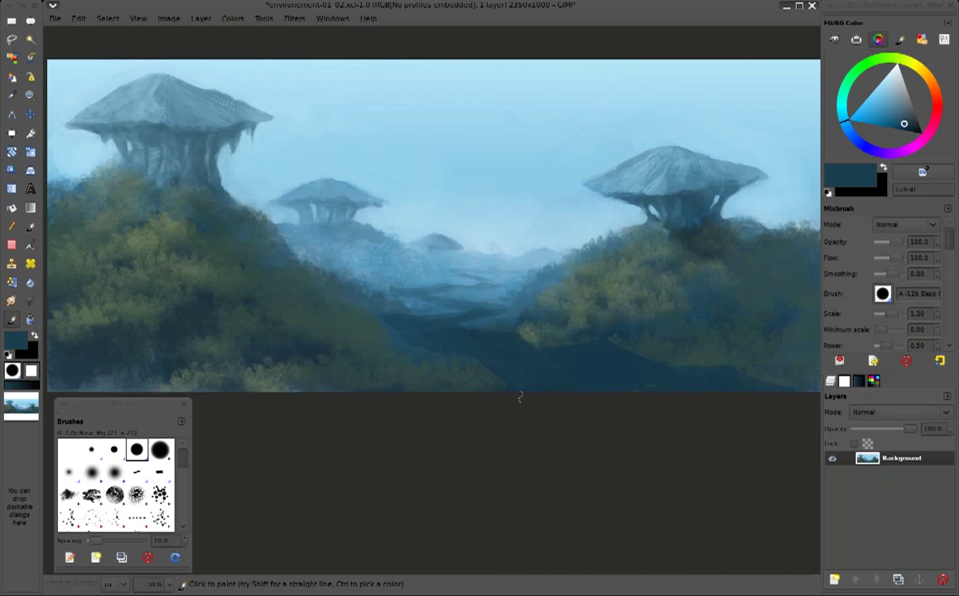
Sample a light blue from the painting
{"action": "scroll", "coordinate": [475, 353], "scroll_direction": "down", "scroll_amount": 1}
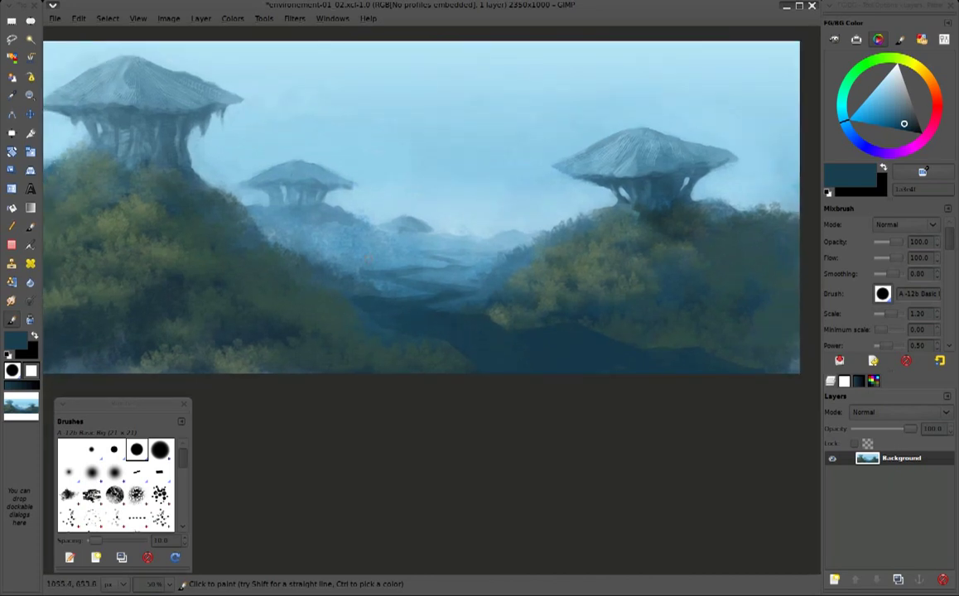
{"action": "left_click", "coordinate": [365, 263], "text": "ctrl"}
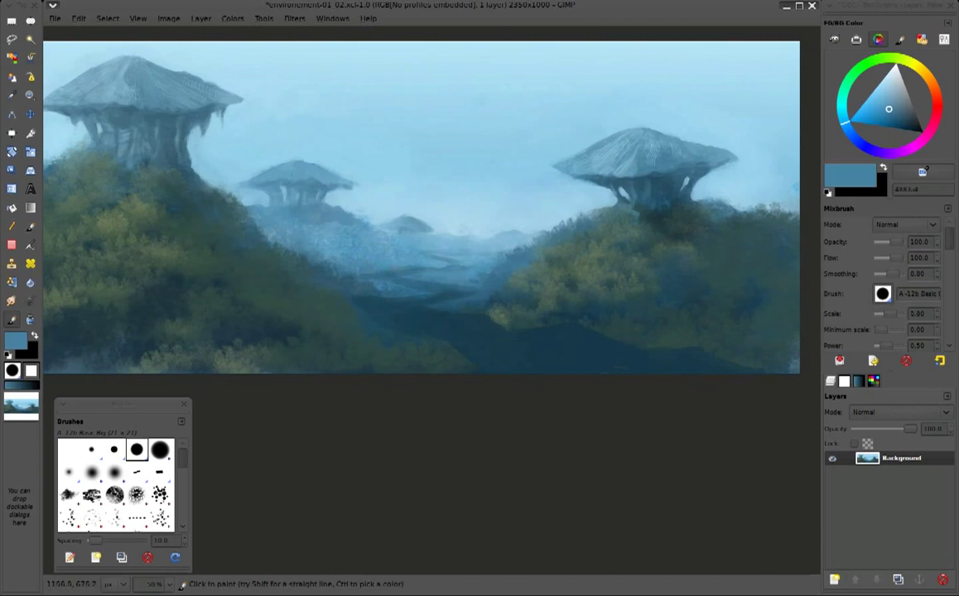
{"action": "left_click", "coordinate": [427, 245], "text": "ctrl"}
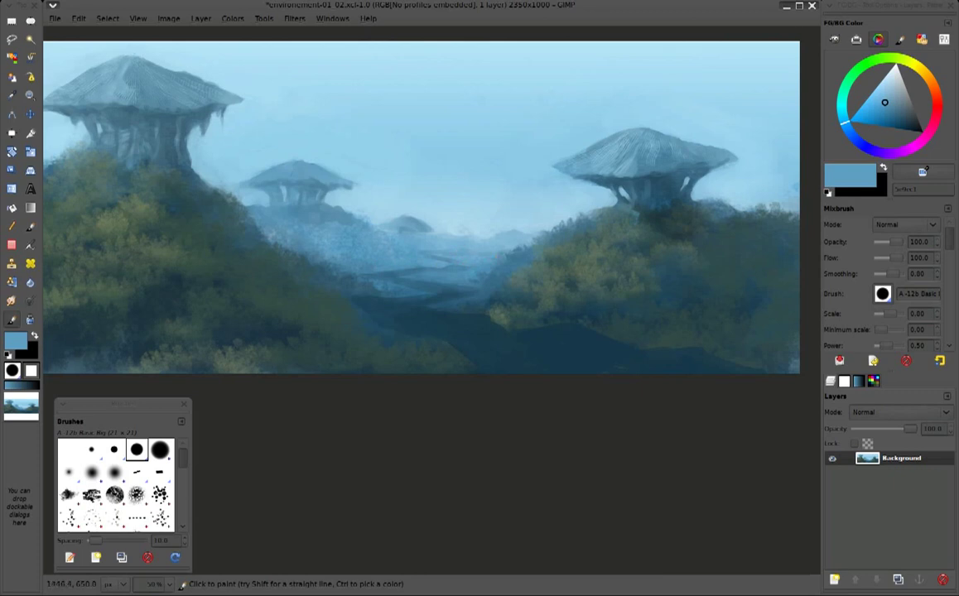
Save the painting as a new version named environement-01_03.xcf
{"action": "key", "text": "ctrl+shift+s"}
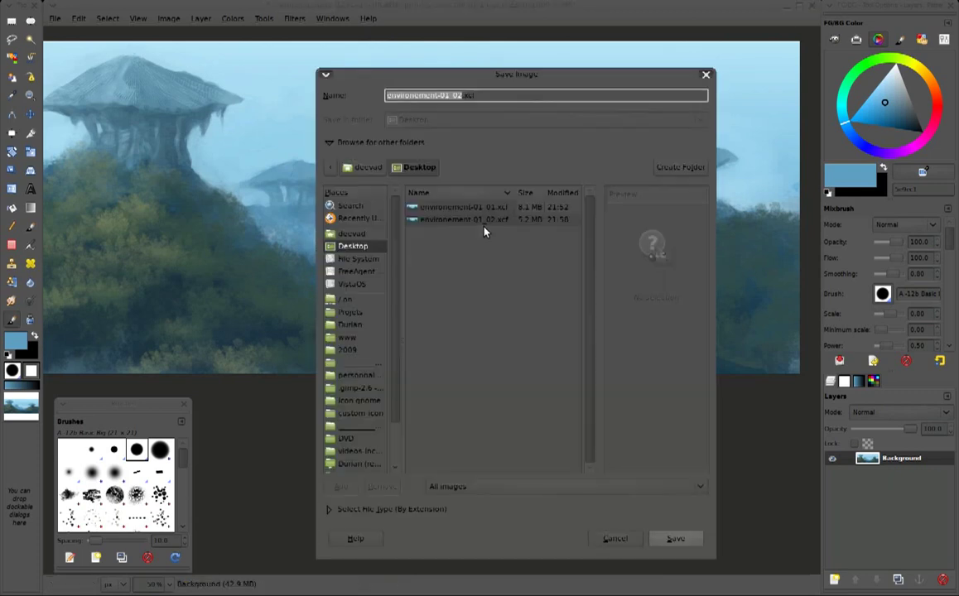
{"action": "left_click", "coordinate": [460, 97]}
{"action": "key", "text": "BackSpace"}
{"action": "type", "text": "3"}
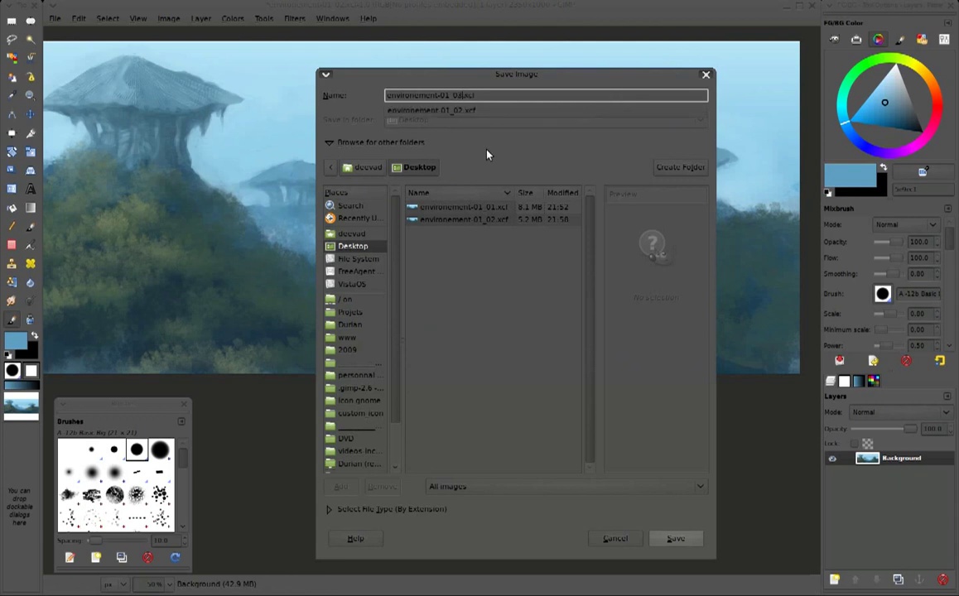
{"action": "left_click", "coordinate": [676, 538]}
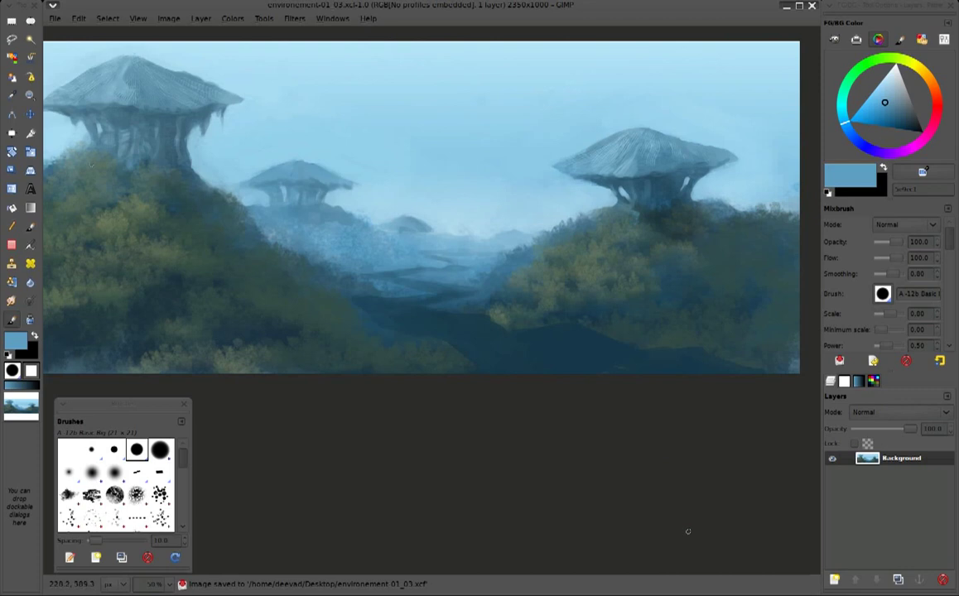
{"action": "scroll", "coordinate": [183, 466], "scroll_direction": "down", "scroll_amount": 1}
{"action": "scroll", "coordinate": [183, 465], "scroll_direction": "down", "scroll_amount": 2}
{"action": "scroll", "coordinate": [180, 475], "scroll_direction": "down", "scroll_amount": 2}
Try a misty light stroke with the Mineral brush, then undo it
{"action": "left_click", "coordinate": [160, 484]}
{"action": "left_click", "coordinate": [461, 274], "text": "ctrl"}
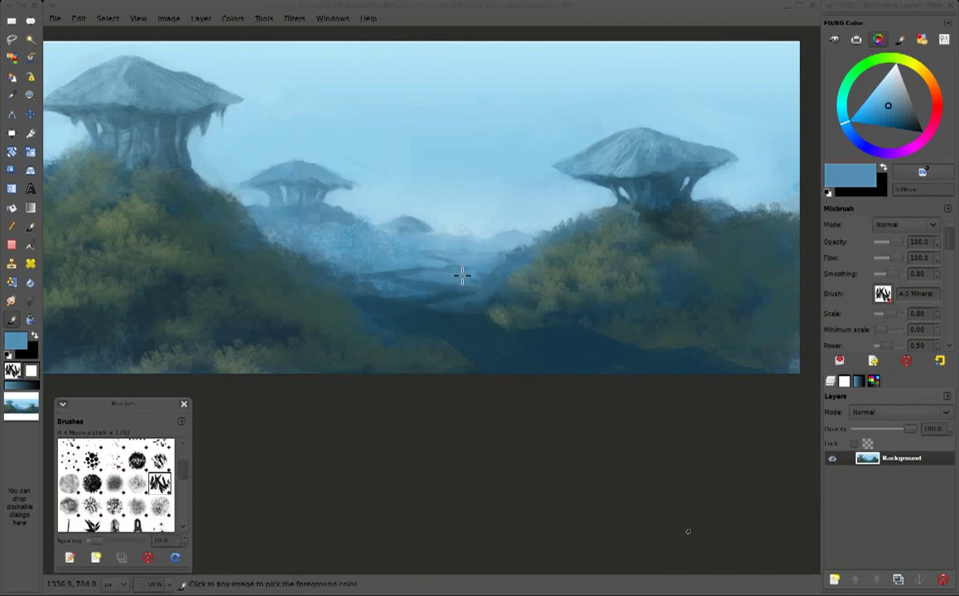
{"action": "left_click_drag", "start_coordinate": [505, 361], "coordinate": [634, 363]}
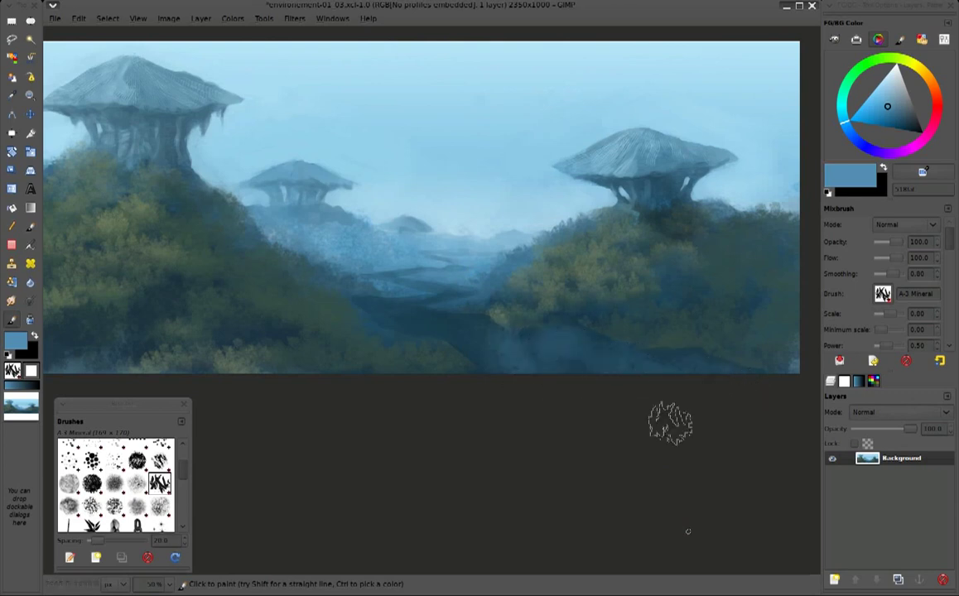
{"action": "key", "text": "ctrl+z"}
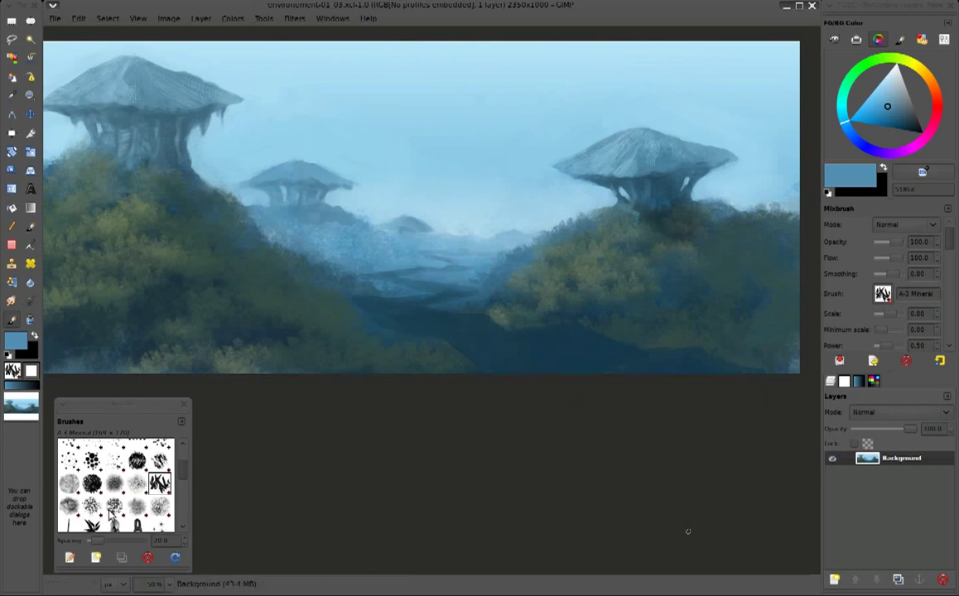
Try the Rocks brush, then select A-3 Cracked at scale 2.30 with dark teal paint
{"action": "left_click", "coordinate": [115, 505]}
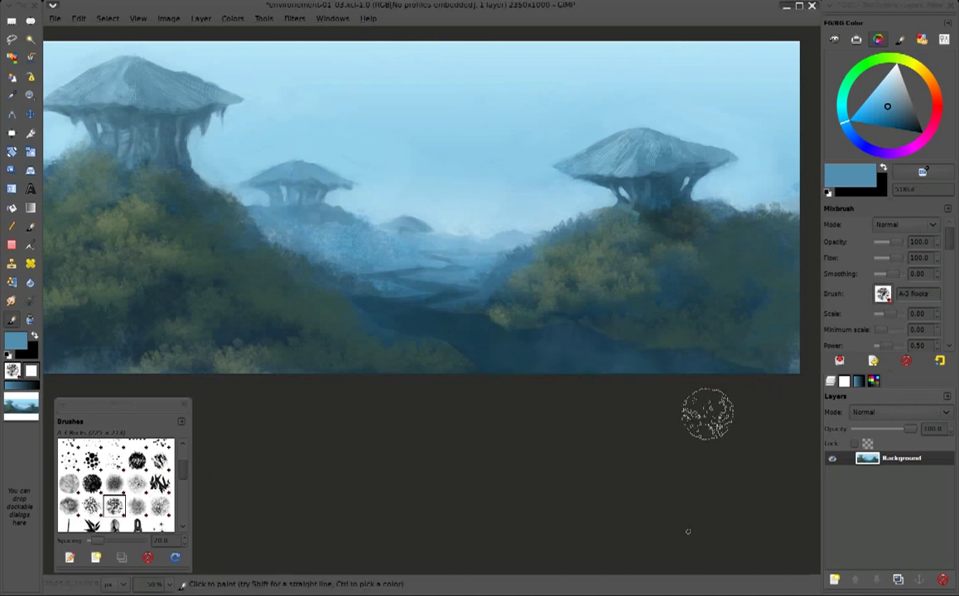
{"action": "key", "text": "bracketright"}
{"action": "key", "text": "bracketright"}
{"action": "key", "text": "bracketright"}
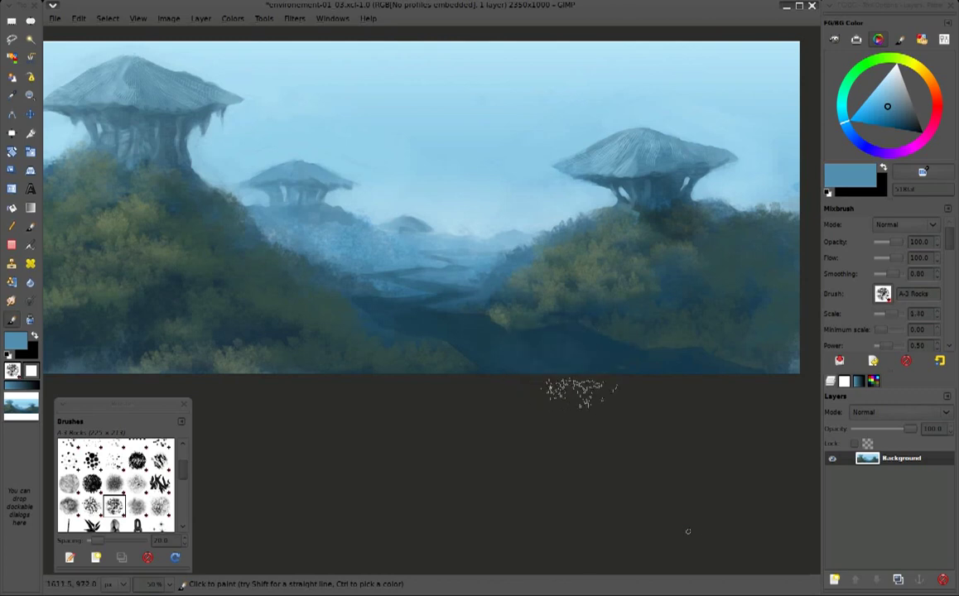
{"action": "left_click", "coordinate": [620, 83], "text": "ctrl"}
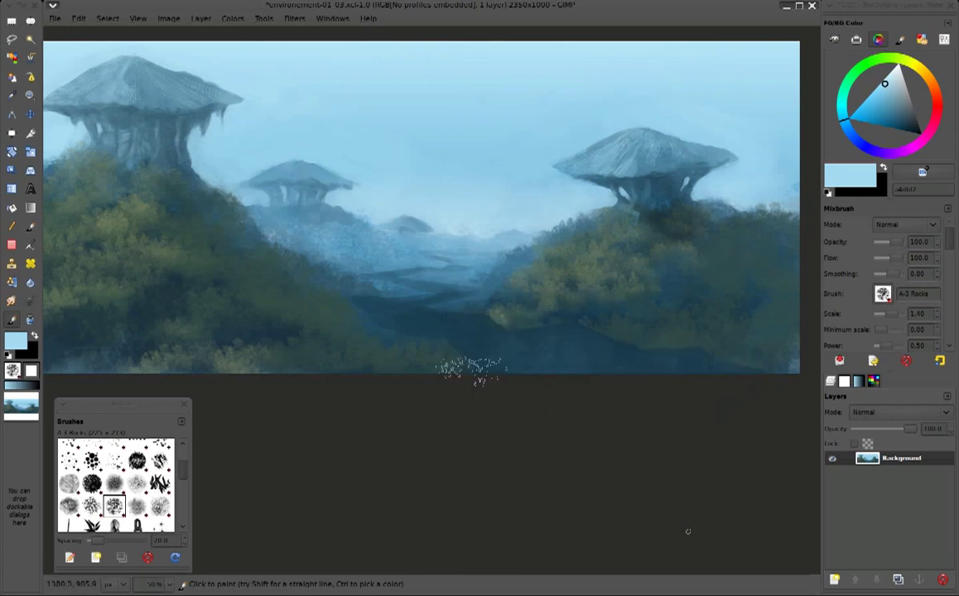
{"action": "key", "text": "bracketleft"}
{"action": "key", "text": "bracketleft"}
{"action": "key", "text": "bracketleft"}
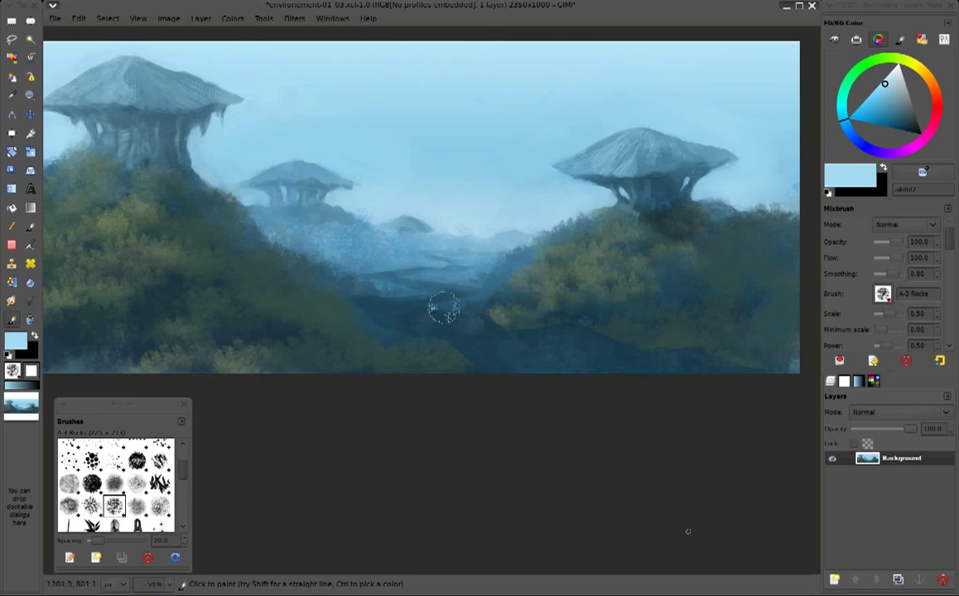
{"action": "left_click", "coordinate": [91, 483]}
{"action": "key", "text": "bracketright"}
{"action": "key", "text": "bracketright"}
{"action": "key", "text": "bracketright"}
{"action": "key", "text": "bracketright"}
{"action": "key", "text": "bracketright"}
{"action": "key", "text": "bracketright"}
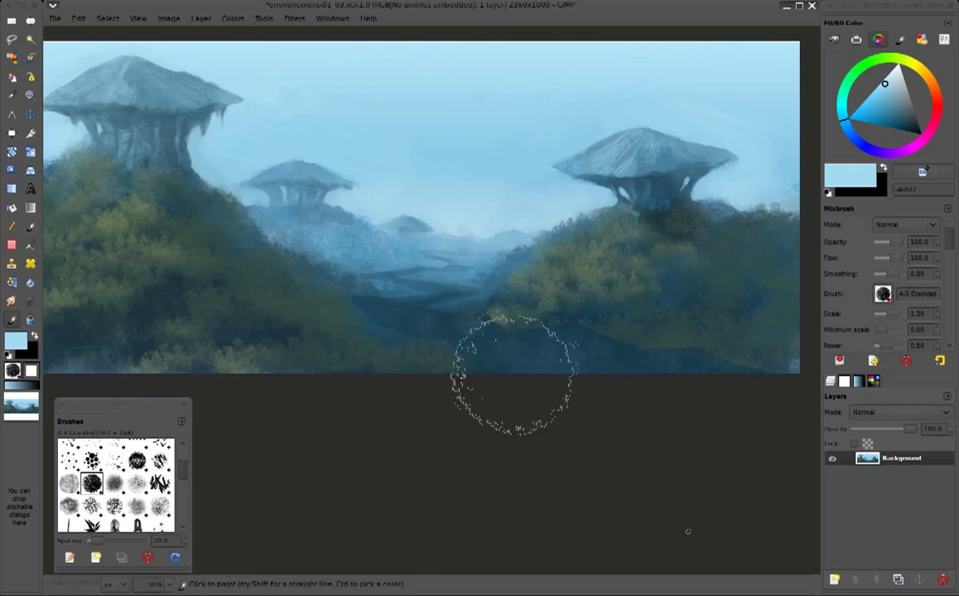
{"action": "left_click", "coordinate": [908, 126]}
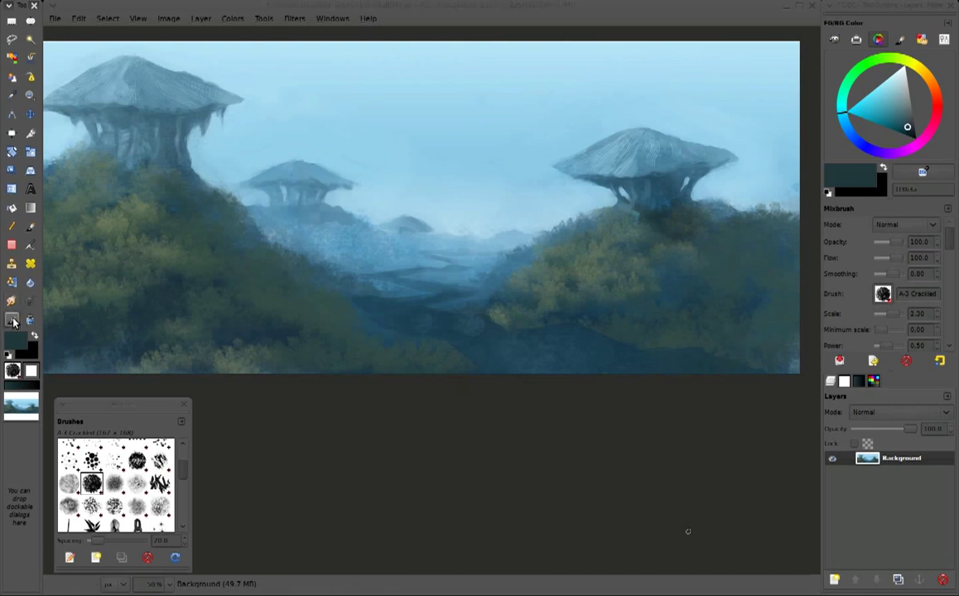
Load the A-15 Speed tool preset in Multiply mode with a light grey colour
{"action": "left_click", "coordinate": [872, 361]}
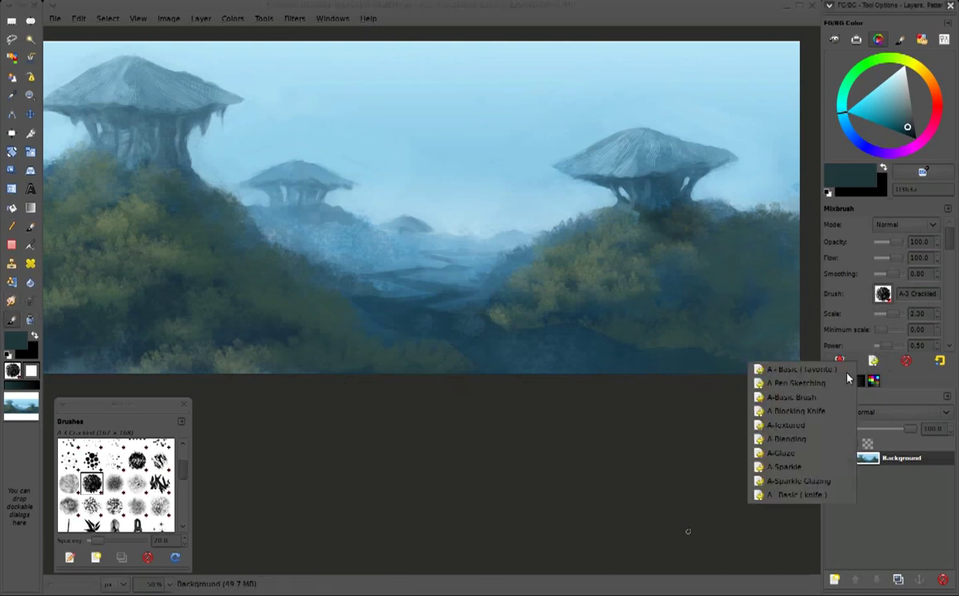
{"action": "left_click", "coordinate": [781, 488]}
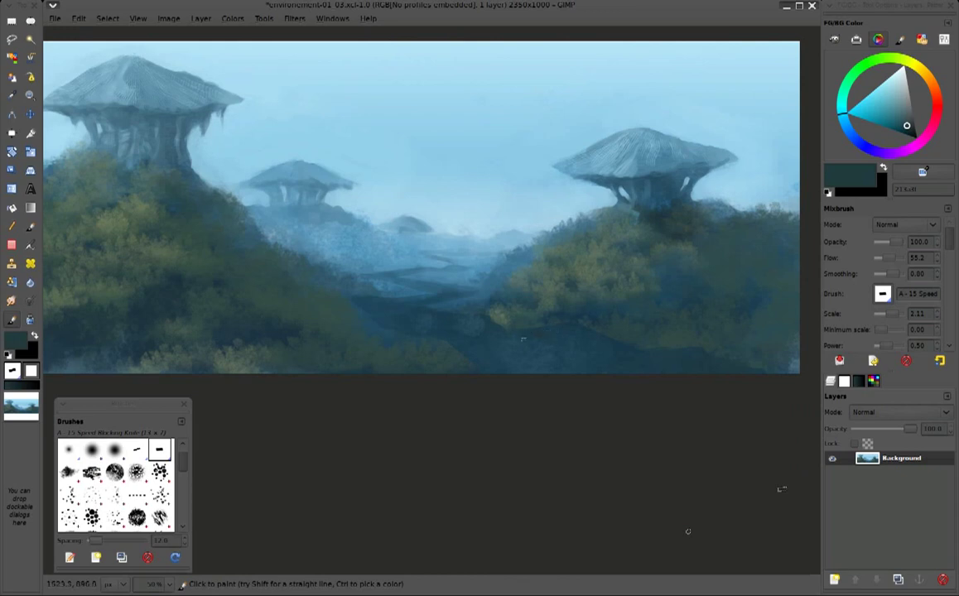
{"action": "left_click", "coordinate": [905, 225]}
{"action": "left_click", "coordinate": [899, 317]}
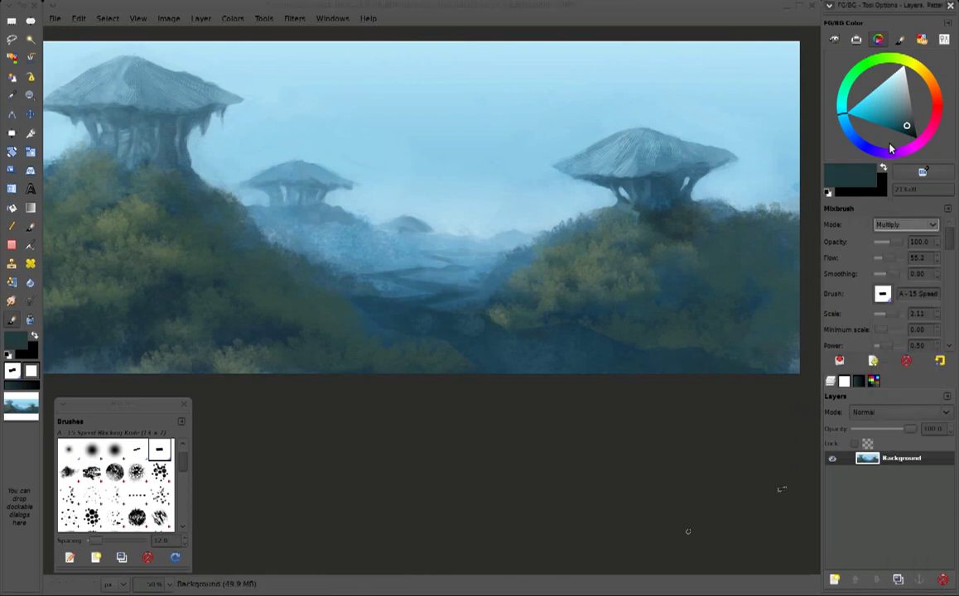
{"action": "left_click_drag", "start_coordinate": [909, 128], "coordinate": [909, 95]}
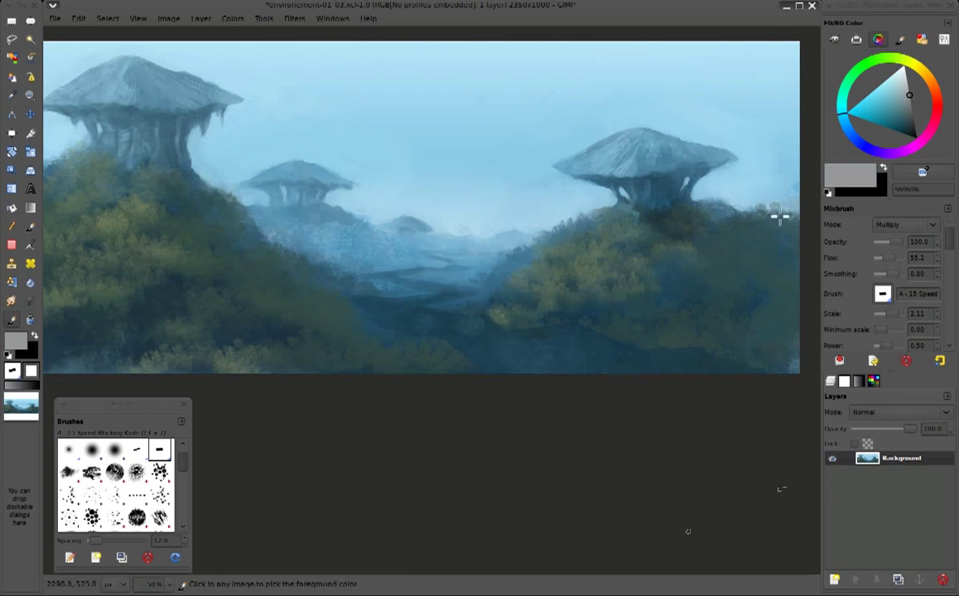
{"action": "left_click", "coordinate": [907, 81]}
Darken the valley floor with multiply strokes and lower opacity to 69.6
{"action": "mouse_move", "coordinate": [519, 335]}
{"action": "left_mouse_down"}
{"action": "mouse_move", "coordinate": [524, 356]}
{"action": "mouse_move", "coordinate": [528, 331]}
{"action": "left_mouse_up"}
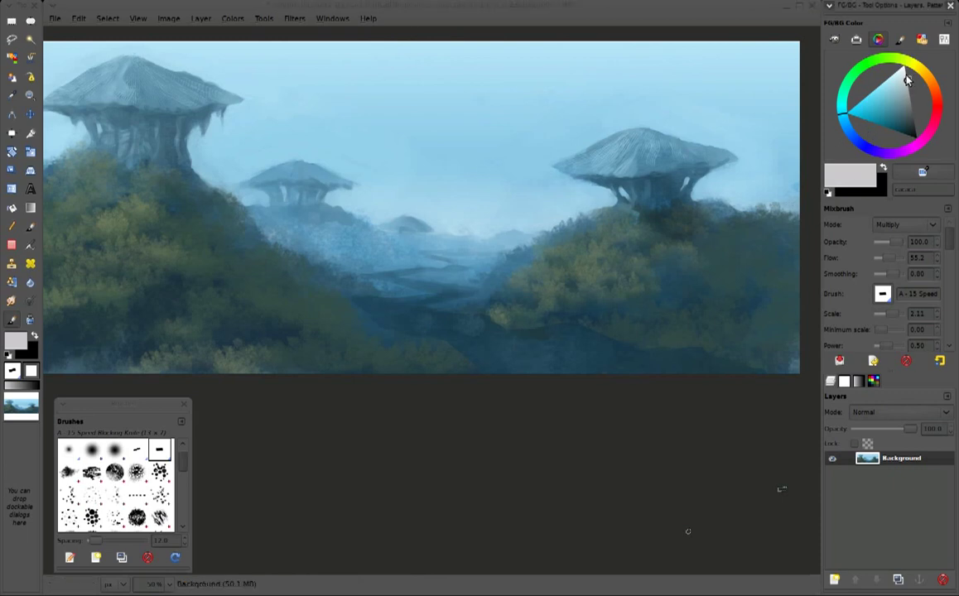
{"action": "left_click", "coordinate": [902, 75]}
{"action": "left_click_drag", "start_coordinate": [902, 75], "coordinate": [905, 71]}
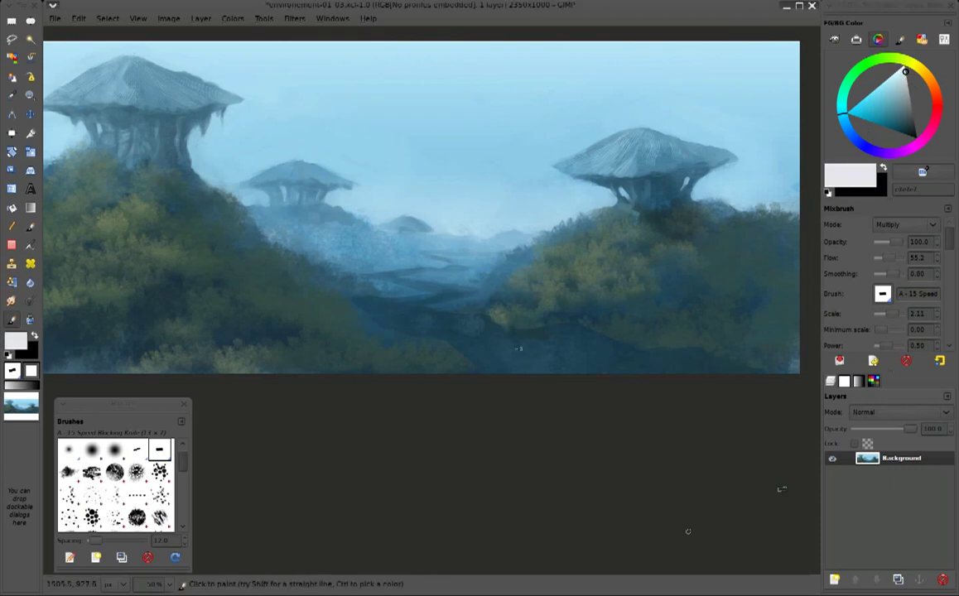
{"action": "left_click_drag", "start_coordinate": [530, 356], "coordinate": [529, 337]}
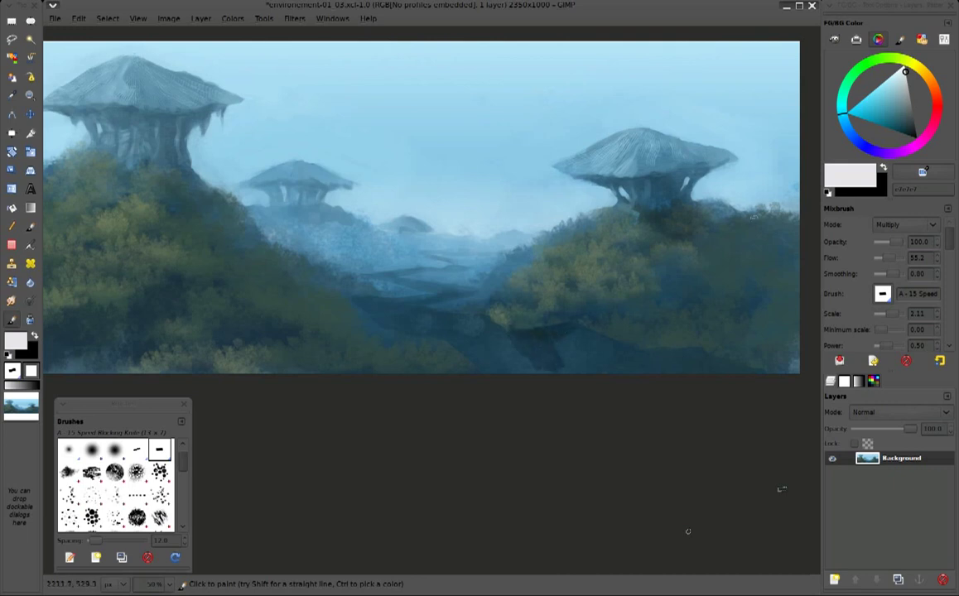
{"action": "left_click_drag", "start_coordinate": [891, 245], "coordinate": [826, 254]}
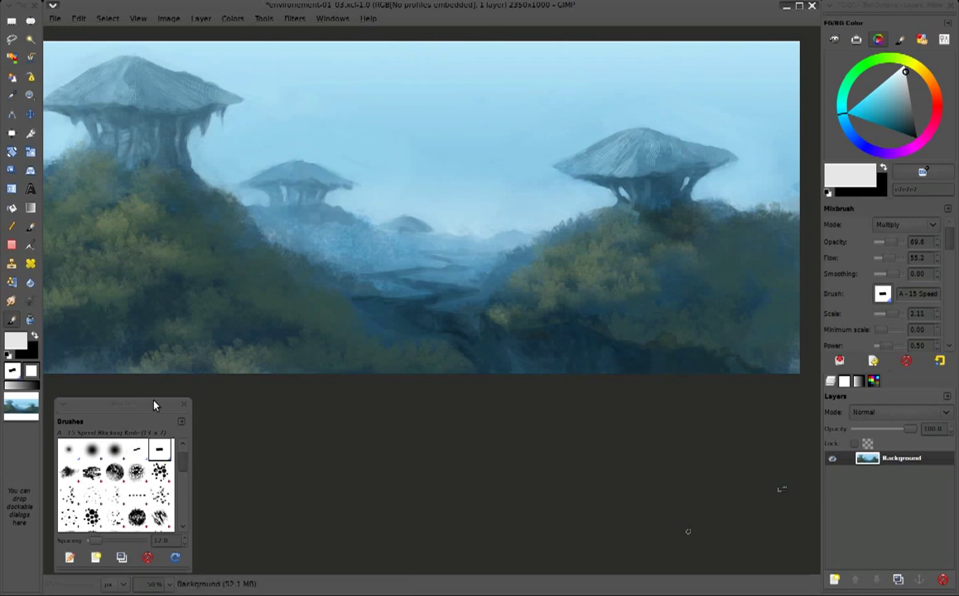
Set the Paintbrush to a saved preset with the A-4 random vegetal brush in Multiply mode
{"action": "key", "text": "p"}
{"action": "left_click", "coordinate": [873, 361]}
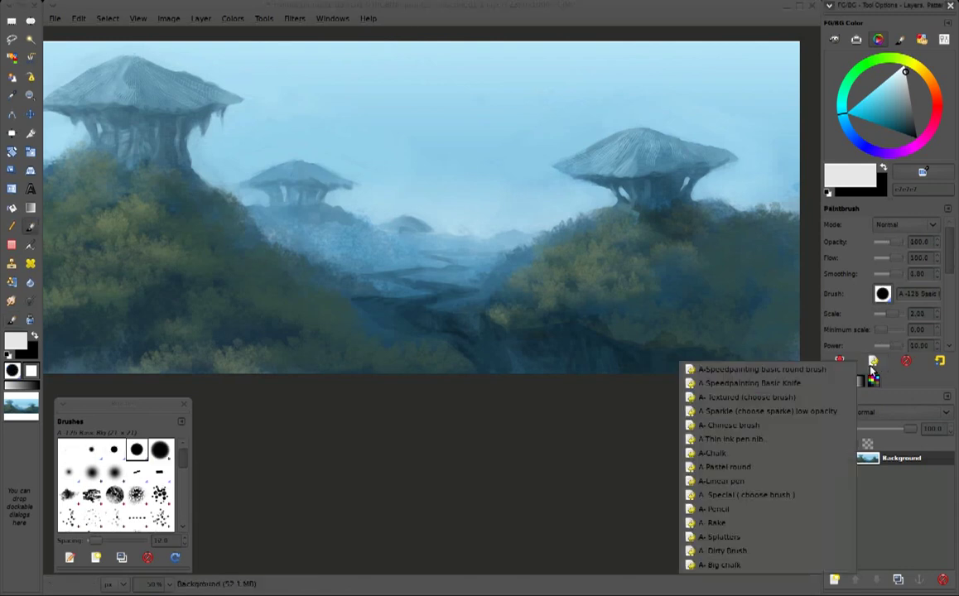
{"action": "left_click", "coordinate": [735, 495]}
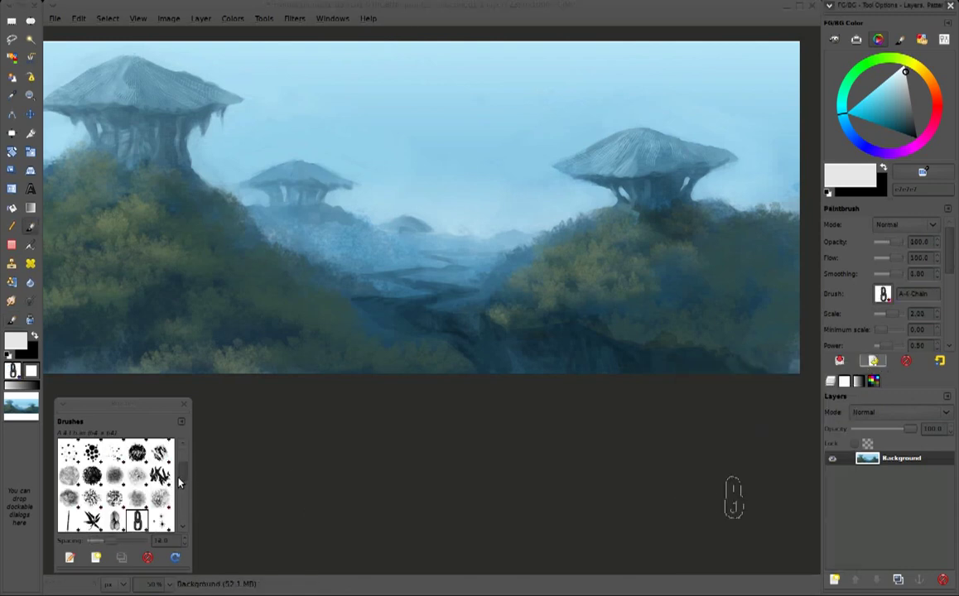
{"action": "scroll", "coordinate": [182, 480], "scroll_direction": "down", "scroll_amount": 1}
{"action": "left_click_drag", "start_coordinate": [184, 482], "coordinate": [184, 487]}
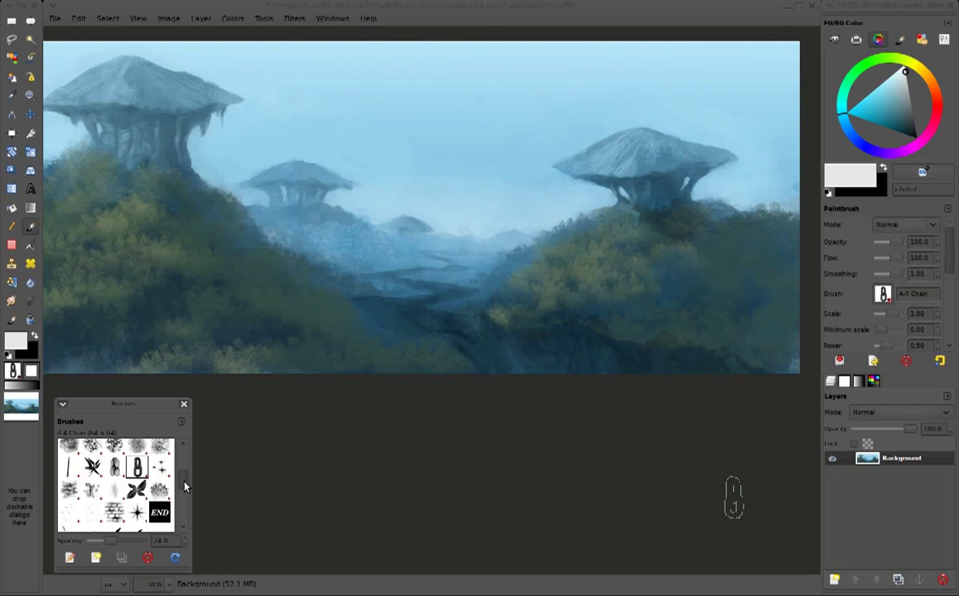
{"action": "left_click", "coordinate": [159, 492]}
{"action": "left_click", "coordinate": [904, 225]}
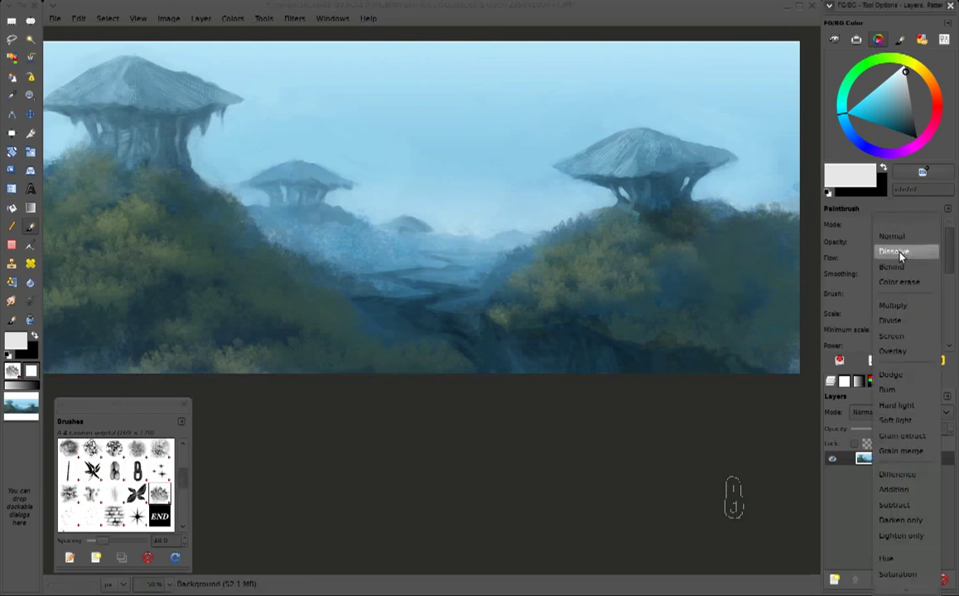
{"action": "left_click", "coordinate": [893, 305]}
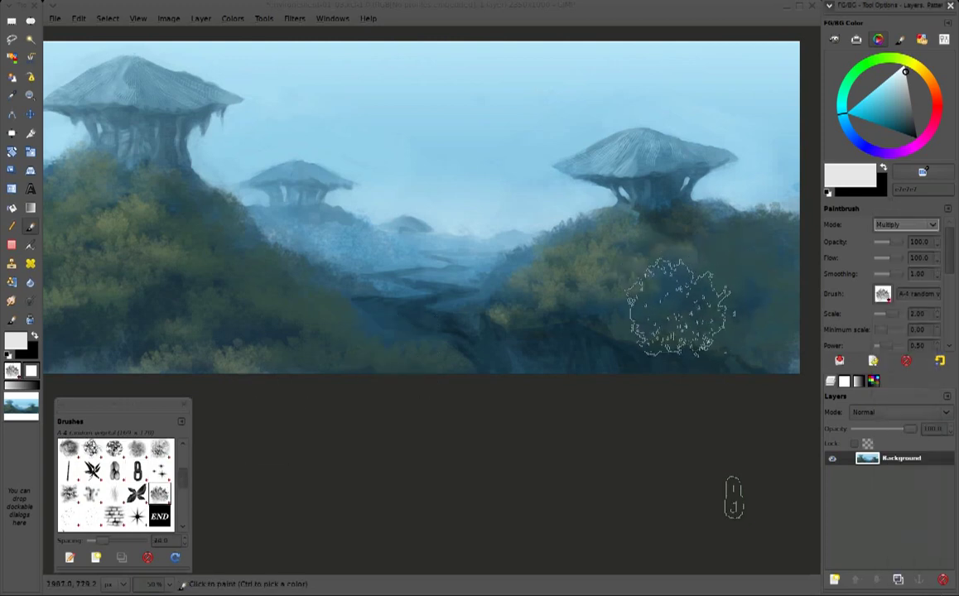
Texture the foliage on the right hill and down the left hill slope
{"action": "mouse_move", "coordinate": [617, 305]}
{"action": "left_mouse_down"}
{"action": "mouse_move", "coordinate": [733, 248]}
{"action": "mouse_move", "coordinate": [754, 274]}
{"action": "mouse_move", "coordinate": [728, 322]}
{"action": "mouse_move", "coordinate": [637, 336]}
{"action": "mouse_move", "coordinate": [760, 342]}
{"action": "left_mouse_up"}
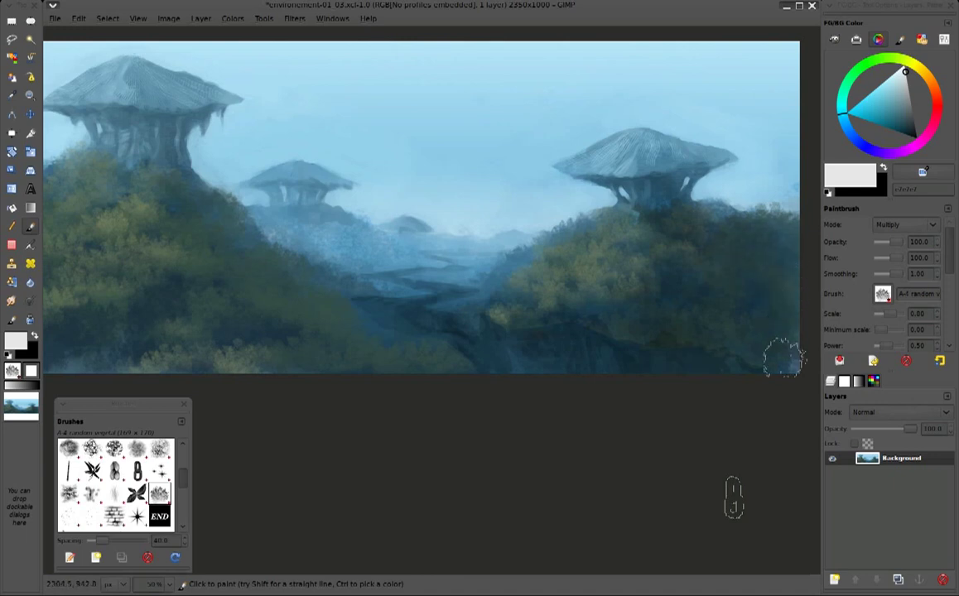
{"action": "left_click_drag", "start_coordinate": [169, 207], "coordinate": [170, 263]}
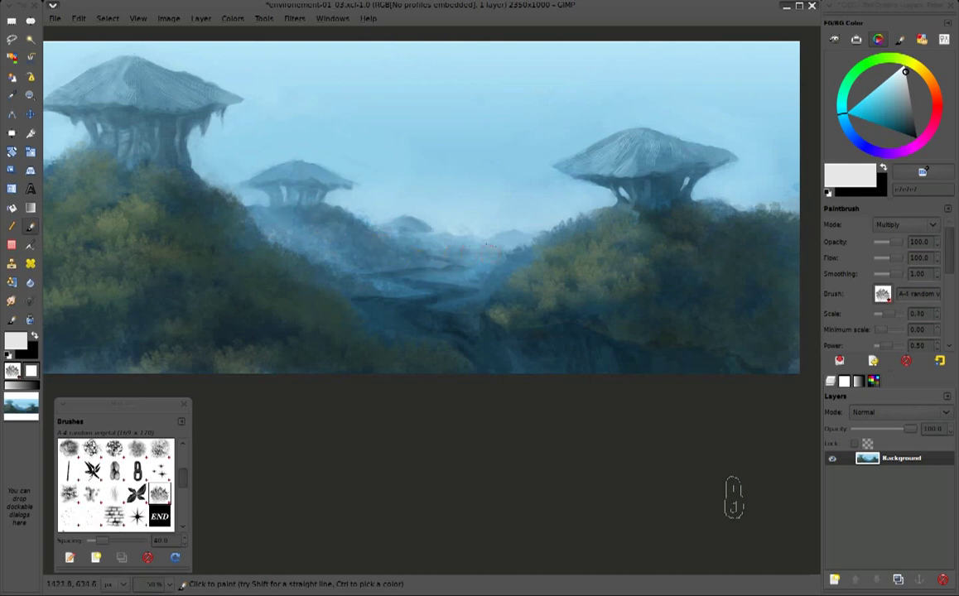
{"action": "mouse_move", "coordinate": [505, 240]}
{"action": "left_mouse_down"}
{"action": "mouse_move", "coordinate": [529, 221]}
{"action": "mouse_move", "coordinate": [480, 210]}
{"action": "mouse_move", "coordinate": [494, 230]}
{"action": "left_mouse_up"}
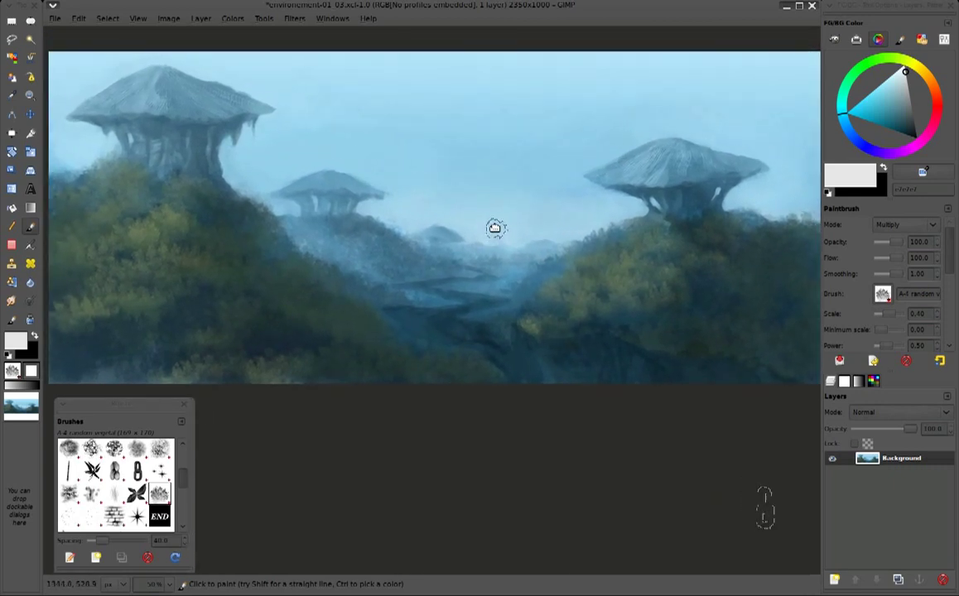
Add a new layer named 'perspective guide'
{"action": "left_click", "coordinate": [835, 579]}
{"action": "left_click", "coordinate": [539, 381]}
{"action": "double_click", "coordinate": [897, 459]}
{"action": "type", "text": "perspective guide"}
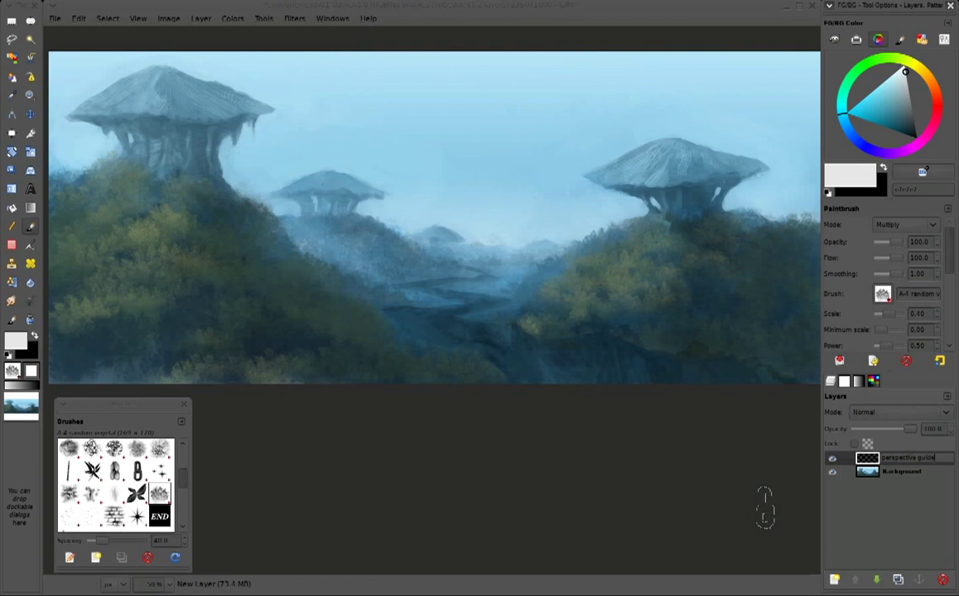
{"action": "key", "text": "Return"}
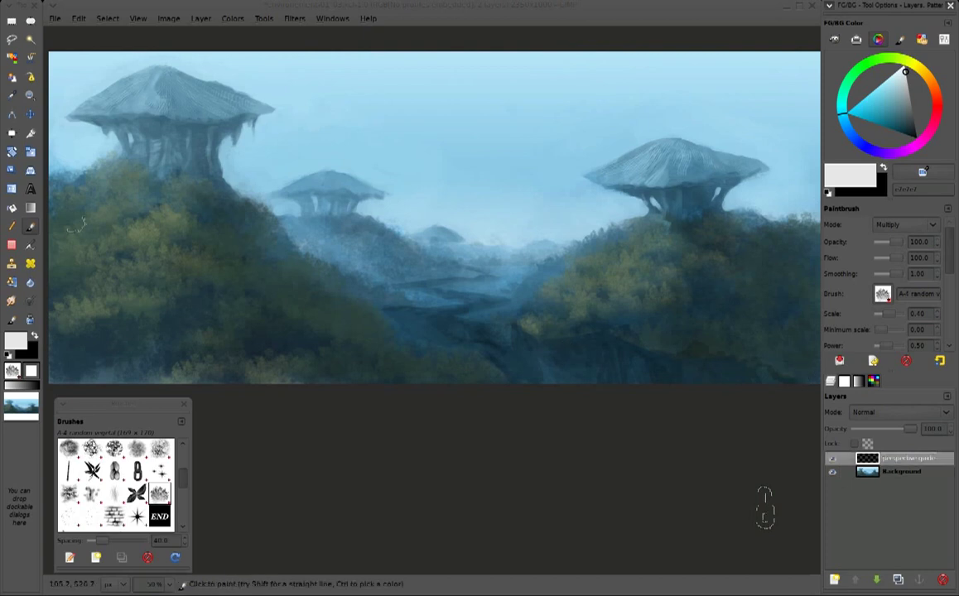
Draw a straight horizon line across the canvas with the 'perspective lines' Pencil preset
{"action": "left_click", "coordinate": [11, 226]}
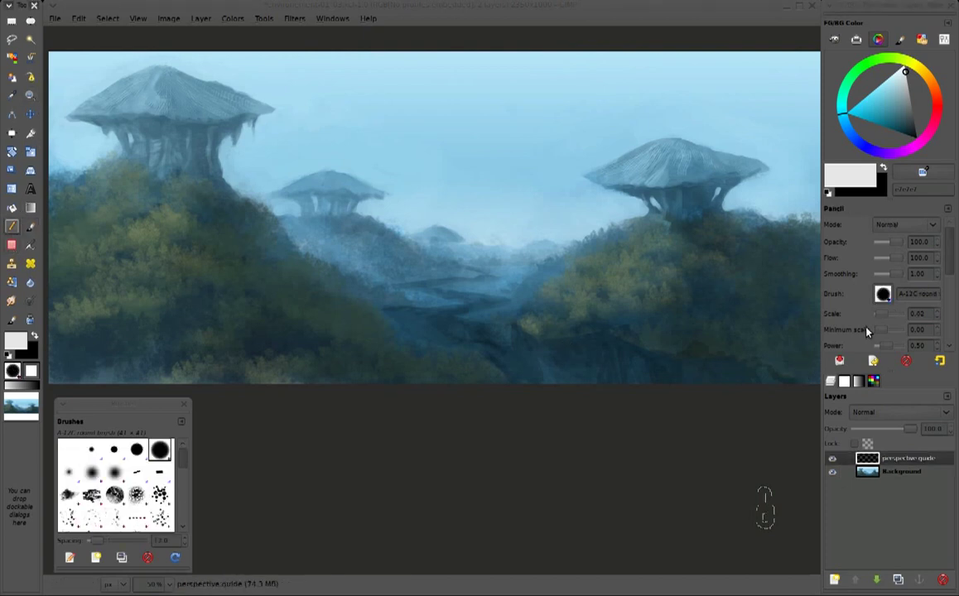
{"action": "left_click", "coordinate": [839, 362]}
{"action": "left_click", "coordinate": [790, 385]}
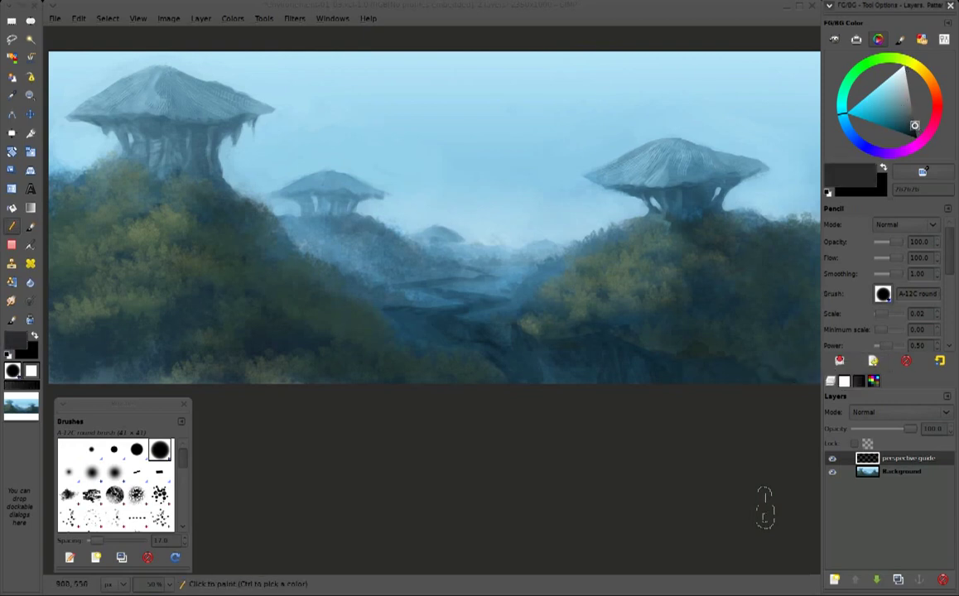
{"action": "left_click", "coordinate": [51, 241]}
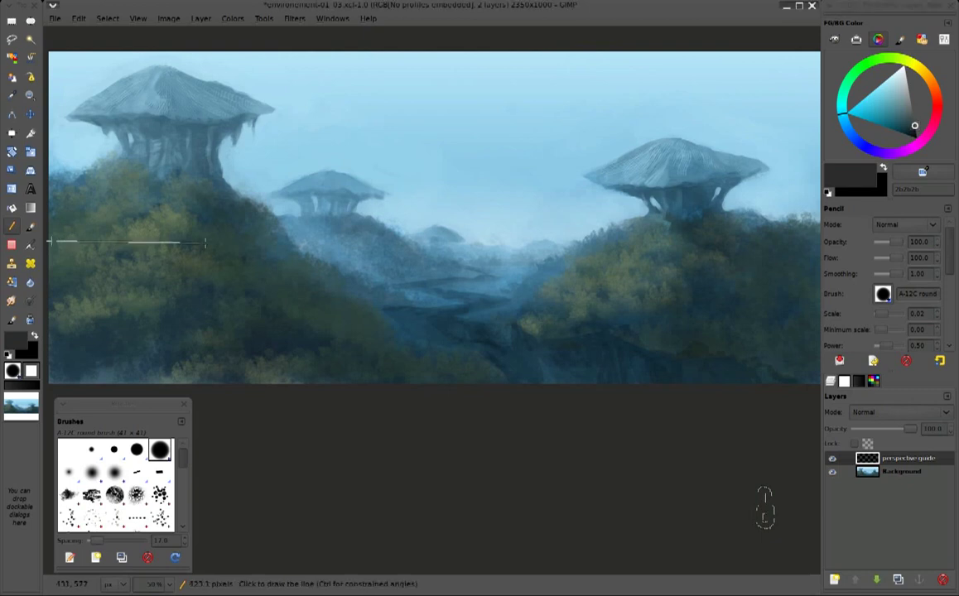
{"action": "left_click", "coordinate": [818, 241], "text": "shift"}
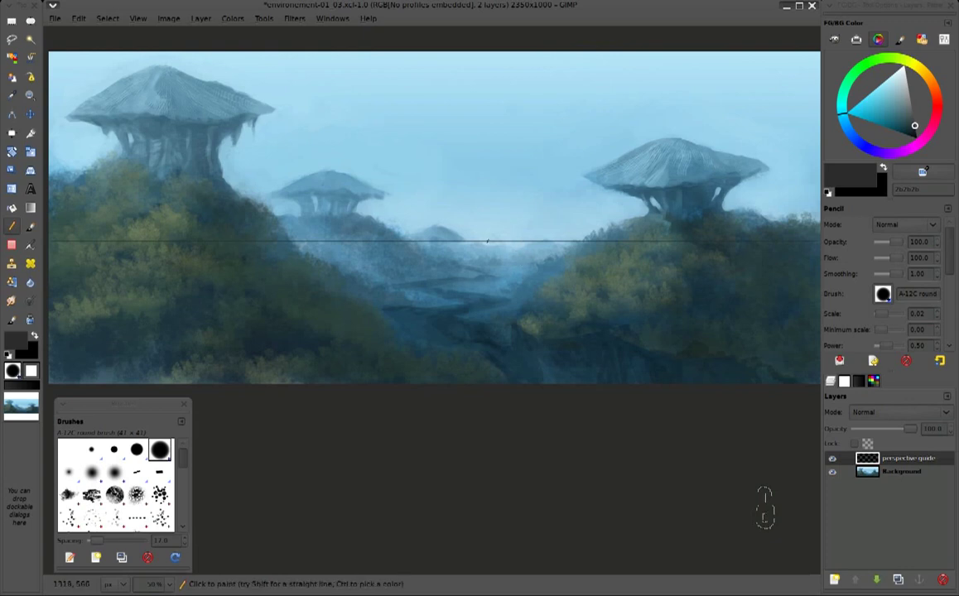
Fan seven guide lines from the valley vanishing point up to the top edge
{"action": "left_click", "coordinate": [487, 241]}
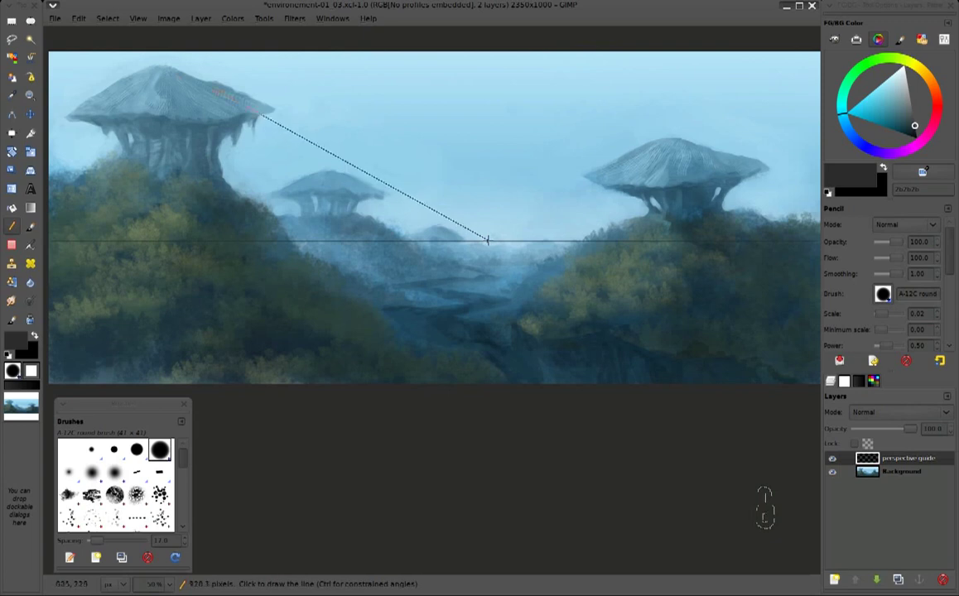
{"action": "left_click", "coordinate": [75, 30], "text": "shift"}
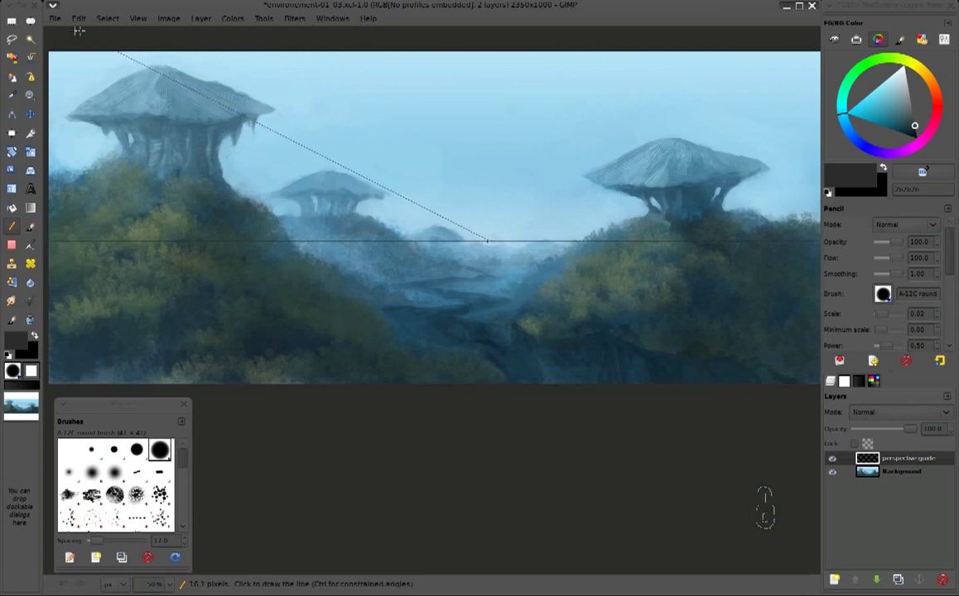
{"action": "left_click", "coordinate": [816, 53], "text": "shift"}
{"action": "left_click", "coordinate": [568, 35], "text": "shift"}
{"action": "left_click", "coordinate": [350, 41], "text": "shift"}
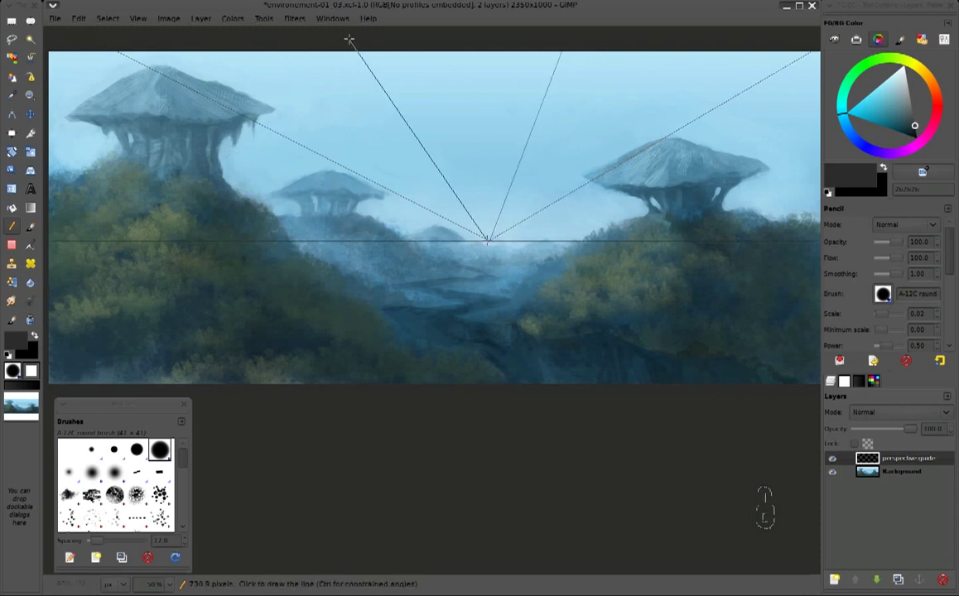
{"action": "left_click", "coordinate": [253, 35], "text": "shift"}
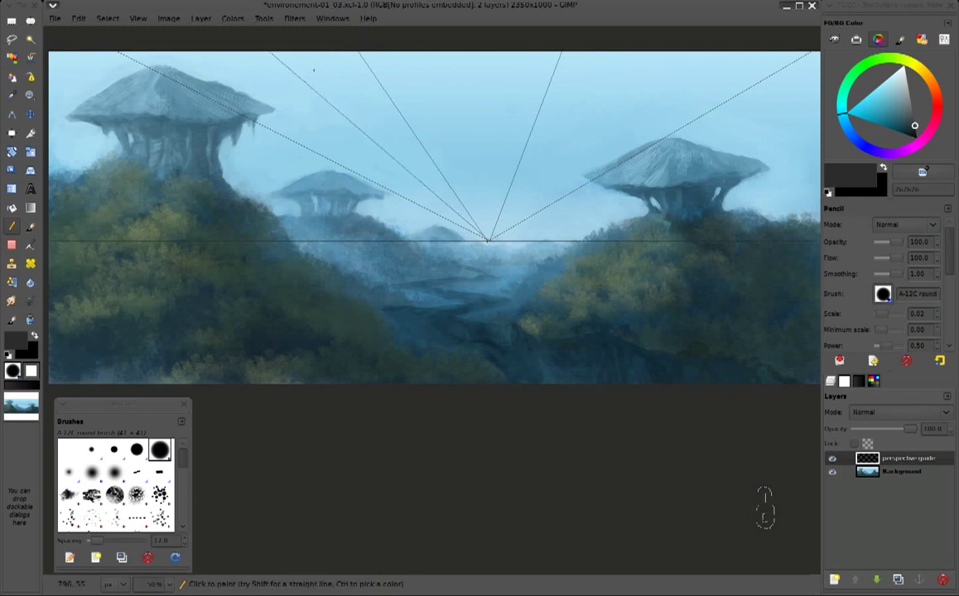
{"action": "left_click", "coordinate": [467, 40], "text": "shift"}
{"action": "left_click", "coordinate": [722, 38], "text": "shift"}
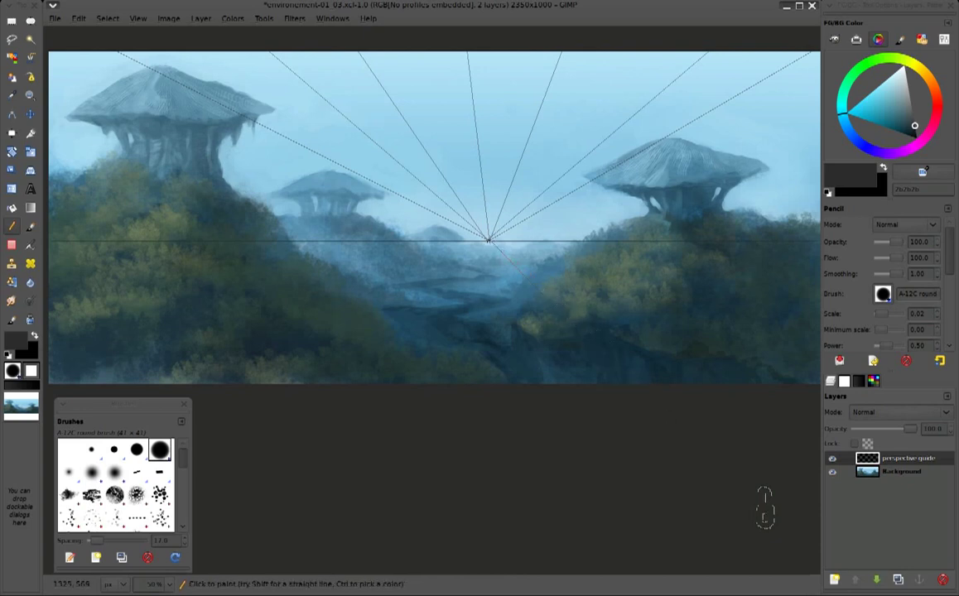
Add lines toward the bottom and right edges, then fade the layer to about 51.8 opacity
{"action": "left_click", "coordinate": [512, 461], "text": "shift"}
{"action": "left_click", "coordinate": [472, 264], "text": "shift"}
{"action": "left_click", "coordinate": [208, 356], "text": "shift"}
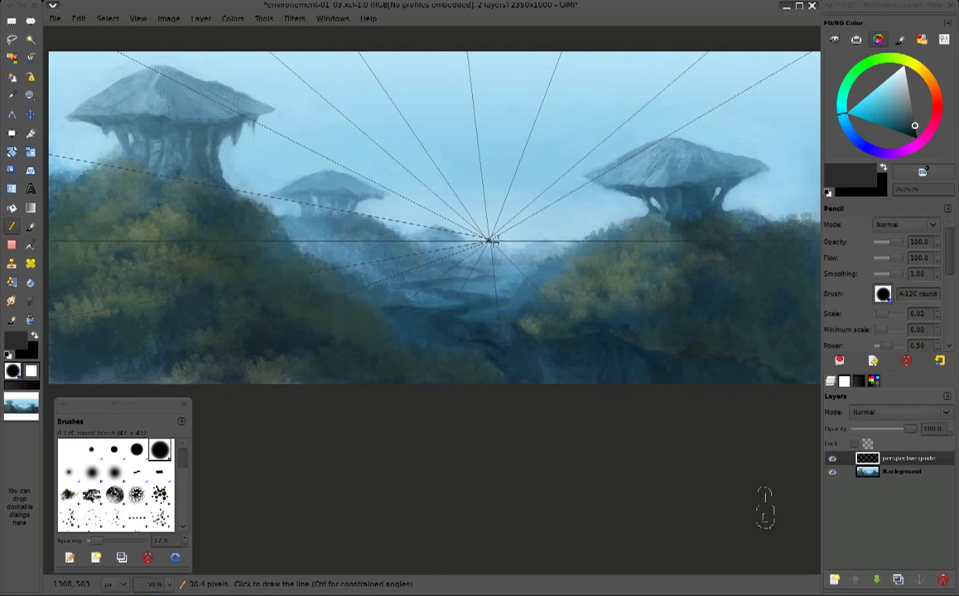
{"action": "left_click", "coordinate": [819, 176], "text": "shift"}
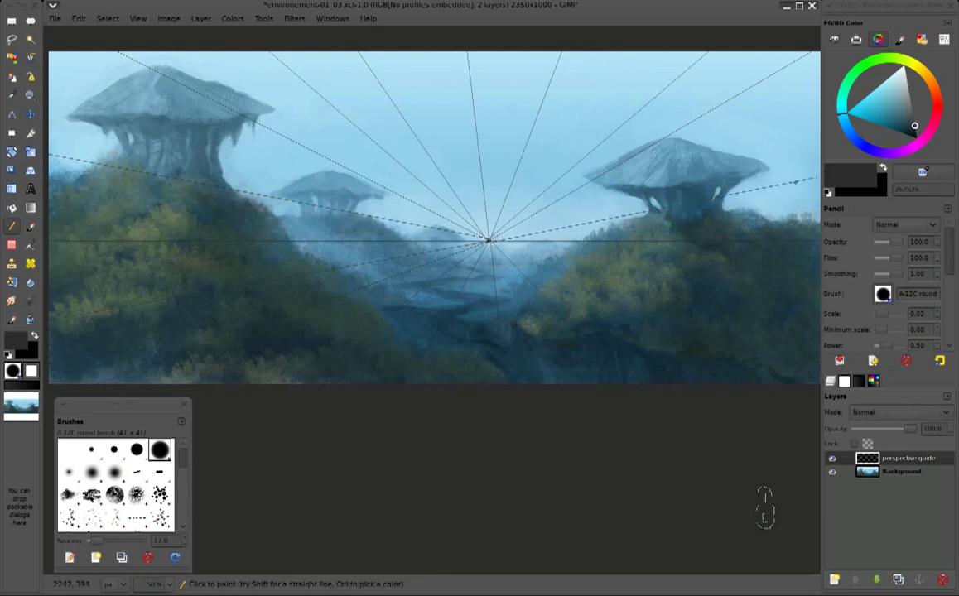
{"action": "left_click", "coordinate": [812, 395], "text": "shift"}
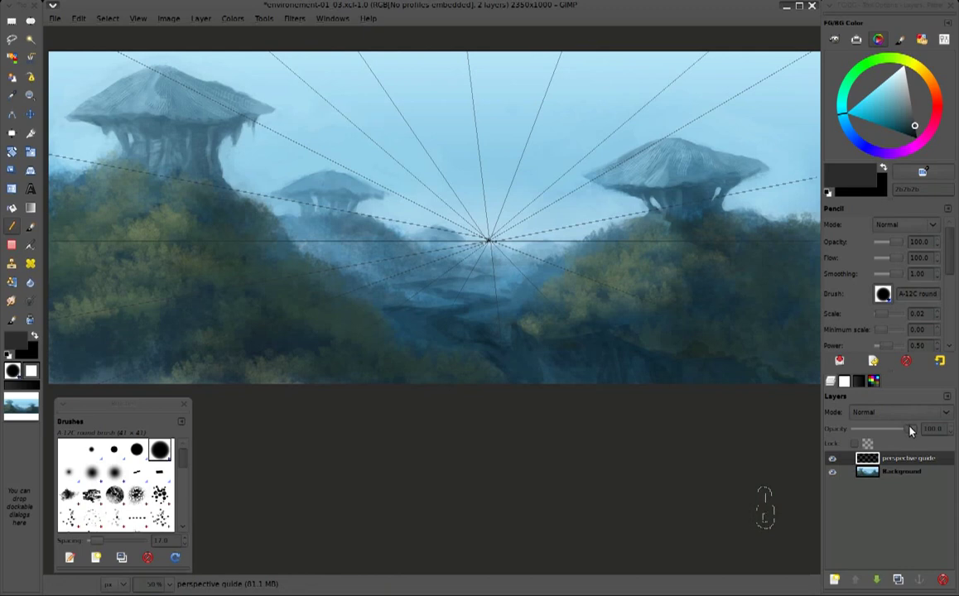
{"action": "left_click_drag", "start_coordinate": [911, 431], "coordinate": [905, 432]}
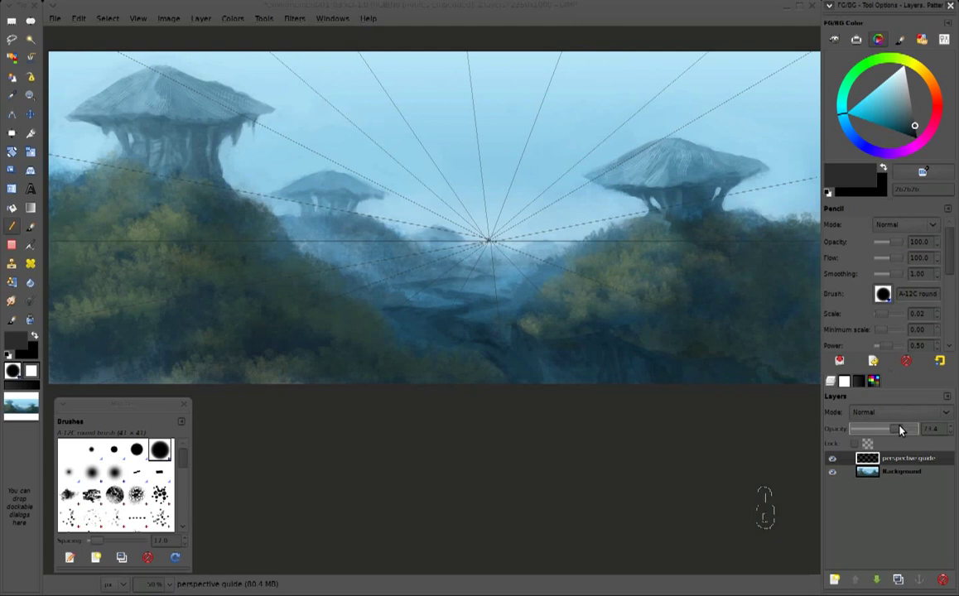
{"action": "left_click_drag", "start_coordinate": [895, 430], "coordinate": [888, 431]}
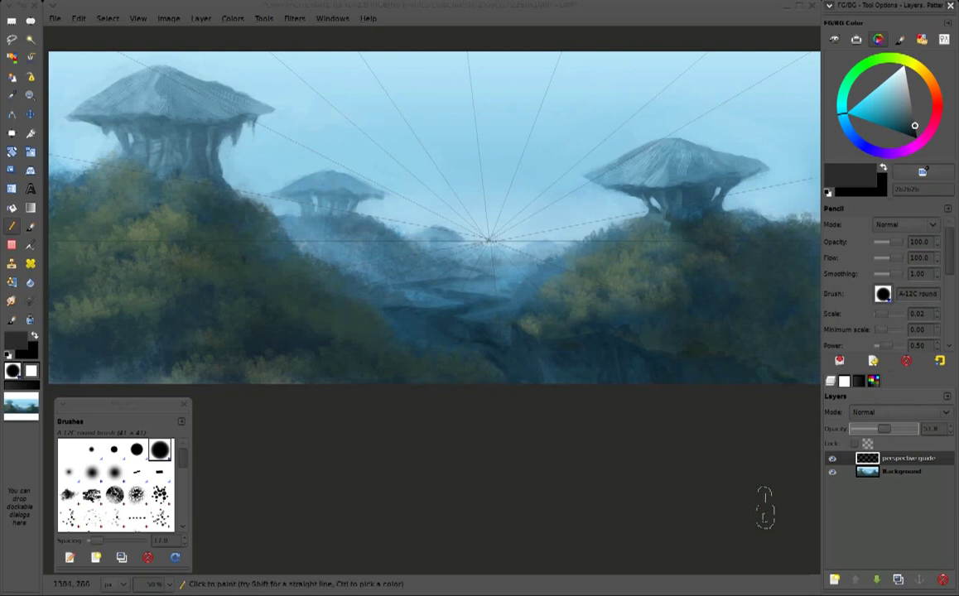
Add a new layer below 'perspective guide' and set Mixbrush to dark blue-grey in normal mode
{"action": "left_click", "coordinate": [12, 320]}
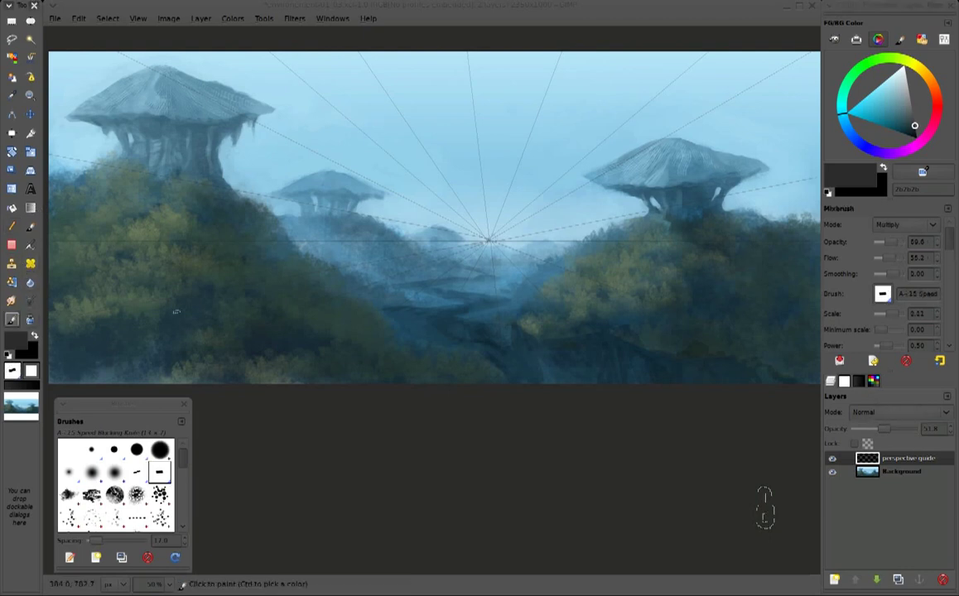
{"action": "left_click", "coordinate": [859, 580]}
{"action": "left_click", "coordinate": [557, 387]}
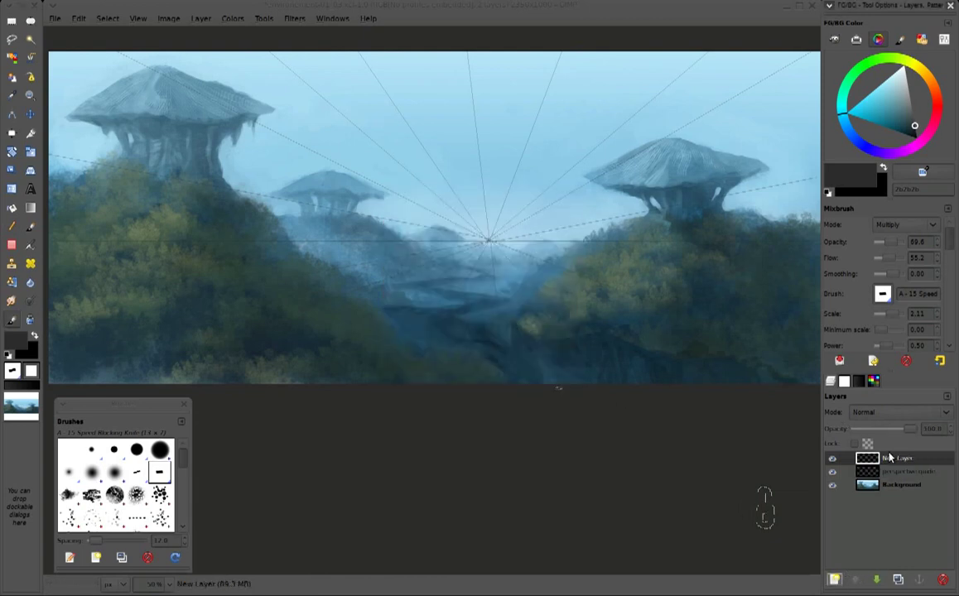
{"action": "left_click_drag", "start_coordinate": [891, 459], "coordinate": [890, 477]}
{"action": "left_click", "coordinate": [189, 314], "text": "ctrl"}
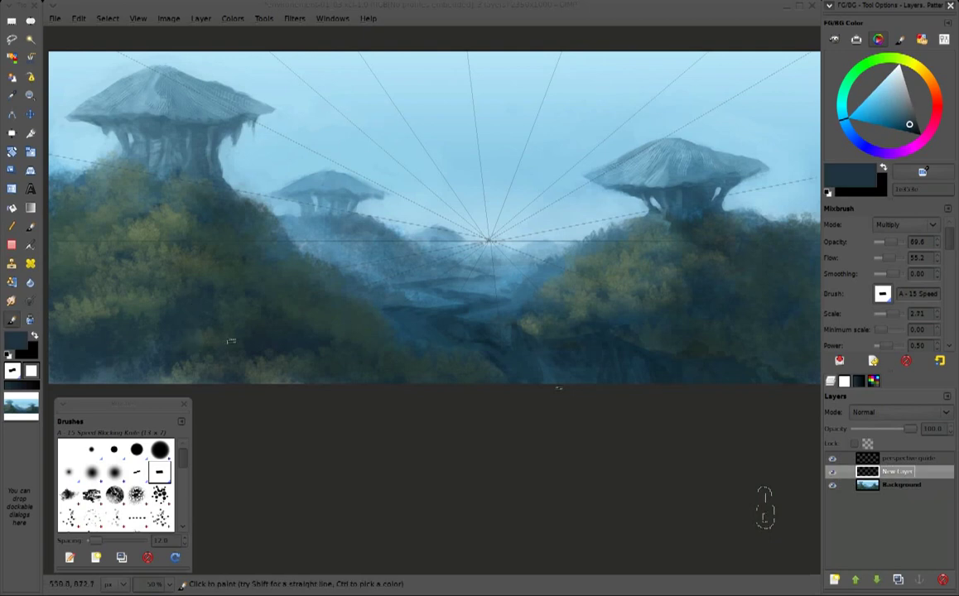
{"action": "left_click", "coordinate": [104, 321], "text": "ctrl"}
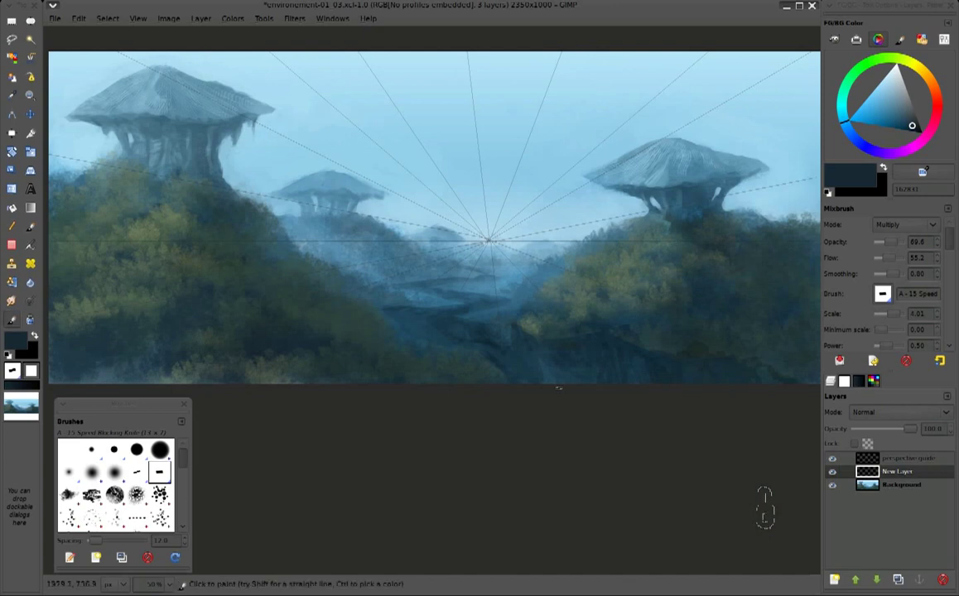
{"action": "left_click", "coordinate": [874, 362]}
{"action": "left_click", "coordinate": [795, 489]}
Paint the dark slate-blue rock ledge across the lower left out to the left edge
{"action": "mouse_move", "coordinate": [112, 315]}
{"action": "left_mouse_down"}
{"action": "mouse_move", "coordinate": [225, 305]}
{"action": "mouse_move", "coordinate": [300, 311]}
{"action": "left_mouse_up"}
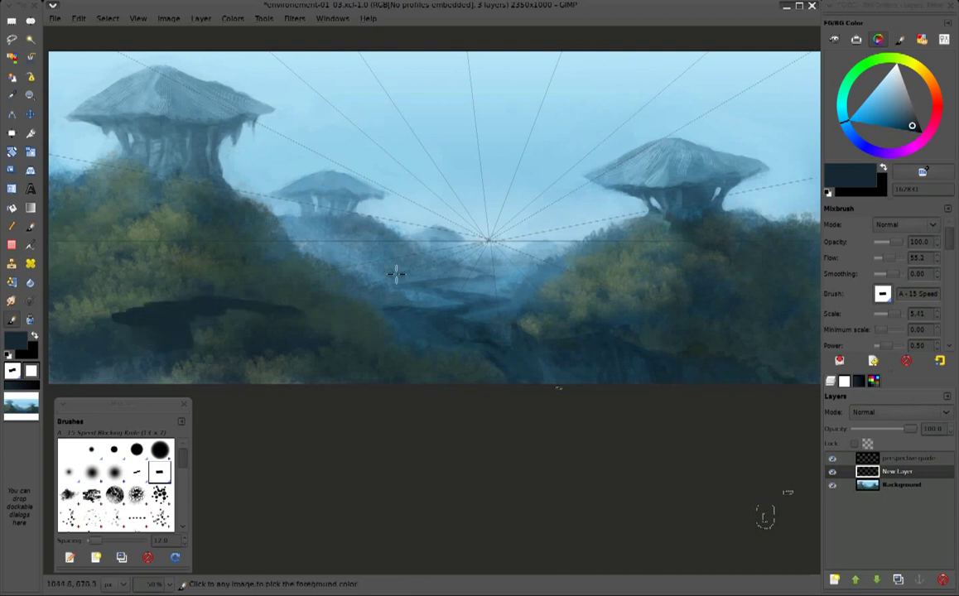
{"action": "left_click", "coordinate": [396, 305], "text": "ctrl"}
{"action": "left_click_drag", "start_coordinate": [224, 301], "coordinate": [180, 315]}
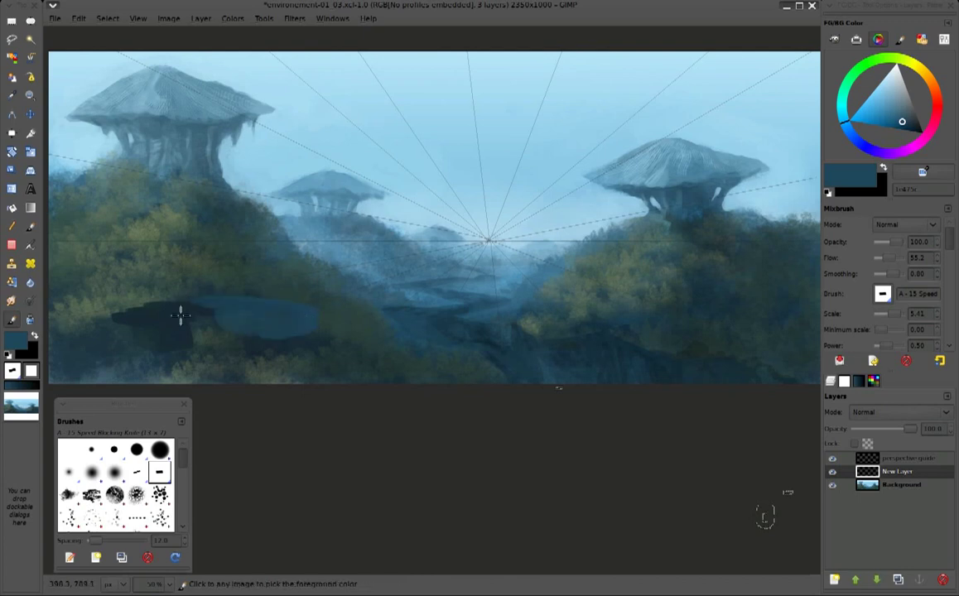
{"action": "left_click", "coordinate": [181, 315], "text": "ctrl"}
{"action": "mouse_move", "coordinate": [193, 332]}
{"action": "left_mouse_down"}
{"action": "mouse_move", "coordinate": [281, 331]}
{"action": "mouse_move", "coordinate": [169, 335]}
{"action": "left_mouse_up"}
{"action": "mouse_move", "coordinate": [216, 304]}
{"action": "left_mouse_down"}
{"action": "mouse_move", "coordinate": [281, 304]}
{"action": "mouse_move", "coordinate": [307, 321]}
{"action": "mouse_move", "coordinate": [296, 320]}
{"action": "left_mouse_up"}
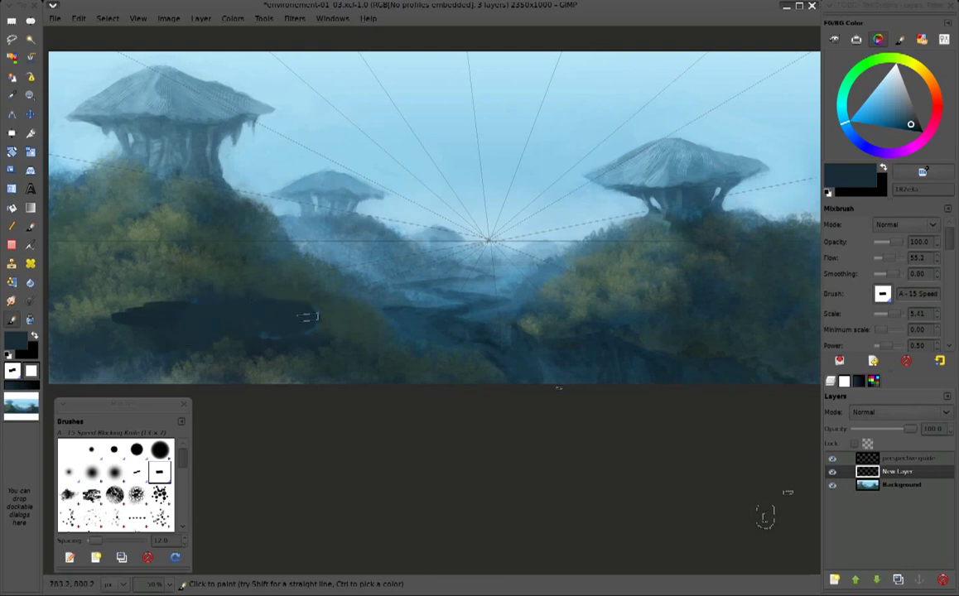
{"action": "mouse_move", "coordinate": [234, 349]}
{"action": "left_mouse_down"}
{"action": "mouse_move", "coordinate": [229, 319]}
{"action": "mouse_move", "coordinate": [271, 334]}
{"action": "mouse_move", "coordinate": [276, 366]}
{"action": "mouse_move", "coordinate": [238, 384]}
{"action": "mouse_move", "coordinate": [178, 340]}
{"action": "mouse_move", "coordinate": [93, 326]}
{"action": "mouse_move", "coordinate": [190, 308]}
{"action": "left_mouse_up"}
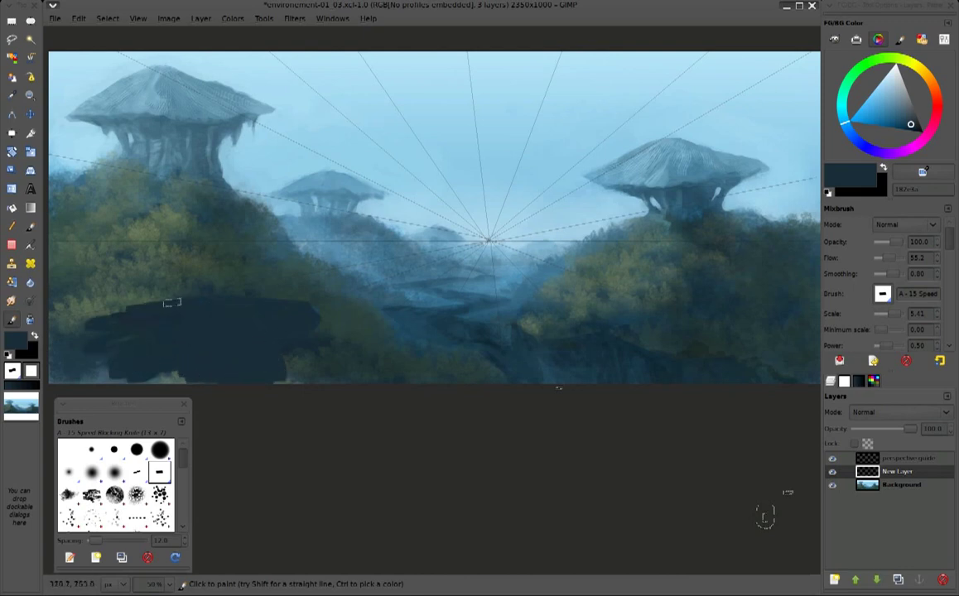
{"action": "mouse_move", "coordinate": [108, 317]}
{"action": "left_mouse_down"}
{"action": "mouse_move", "coordinate": [49, 323]}
{"action": "mouse_move", "coordinate": [159, 305]}
{"action": "mouse_move", "coordinate": [66, 300]}
{"action": "mouse_move", "coordinate": [51, 286]}
{"action": "mouse_move", "coordinate": [50, 336]}
{"action": "mouse_move", "coordinate": [63, 368]}
{"action": "mouse_move", "coordinate": [91, 330]}
{"action": "mouse_move", "coordinate": [124, 357]}
{"action": "mouse_move", "coordinate": [149, 346]}
{"action": "left_mouse_up"}
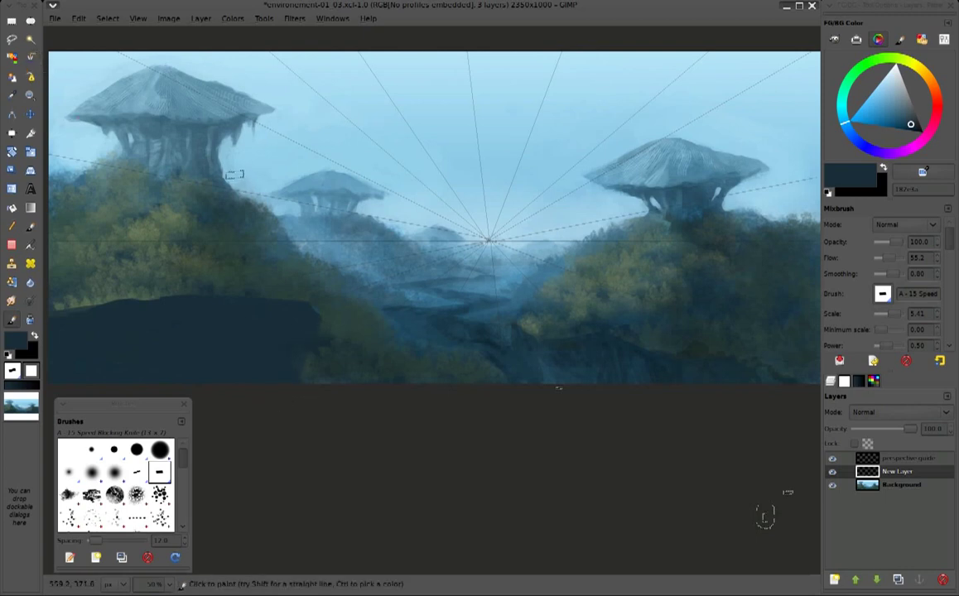
Save as environement_01_03.xcf and begin a freehand selection along the ledge's left edge
{"action": "key", "text": "ctrl+s"}
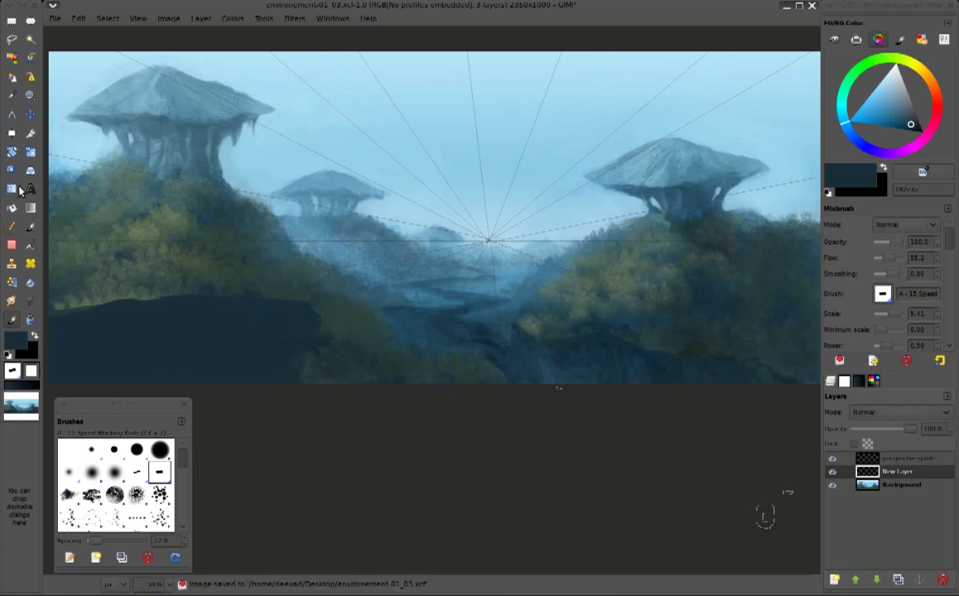
{"action": "left_click", "coordinate": [13, 38]}
{"action": "left_click", "coordinate": [48, 314]}
{"action": "mouse_move", "coordinate": [99, 308]}
{"action": "left_mouse_down"}
{"action": "mouse_move", "coordinate": [308, 293]}
{"action": "mouse_move", "coordinate": [323, 318]}
{"action": "mouse_move", "coordinate": [315, 333]}
{"action": "mouse_move", "coordinate": [198, 383]}
{"action": "mouse_move", "coordinate": [46, 393]}
{"action": "left_mouse_up"}
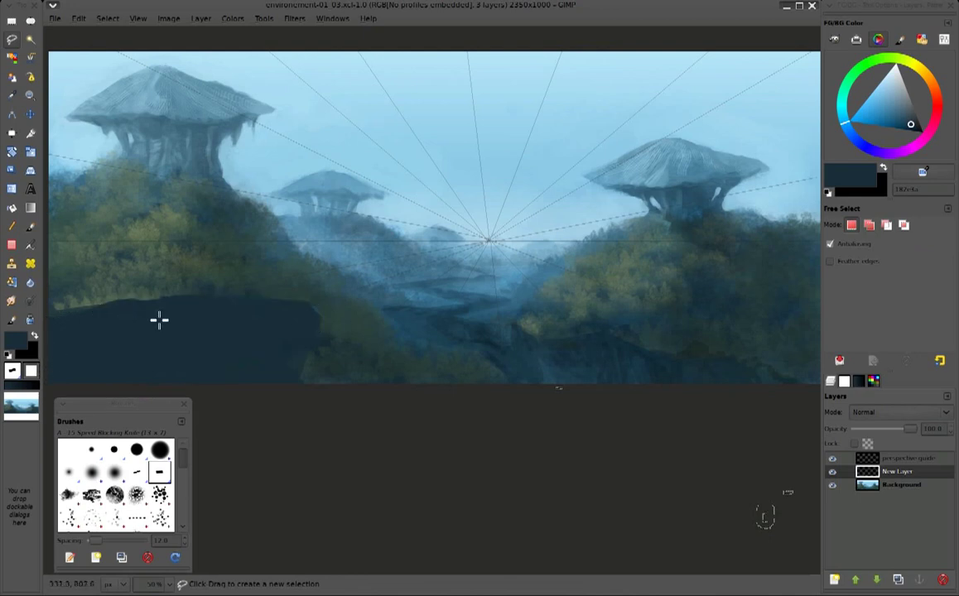
{"action": "left_click_drag", "start_coordinate": [158, 318], "coordinate": [205, 276]}
Try and undo an airbrush haze, then trace the cliff top and face as a freehand selection
{"action": "left_click", "coordinate": [30, 245]}
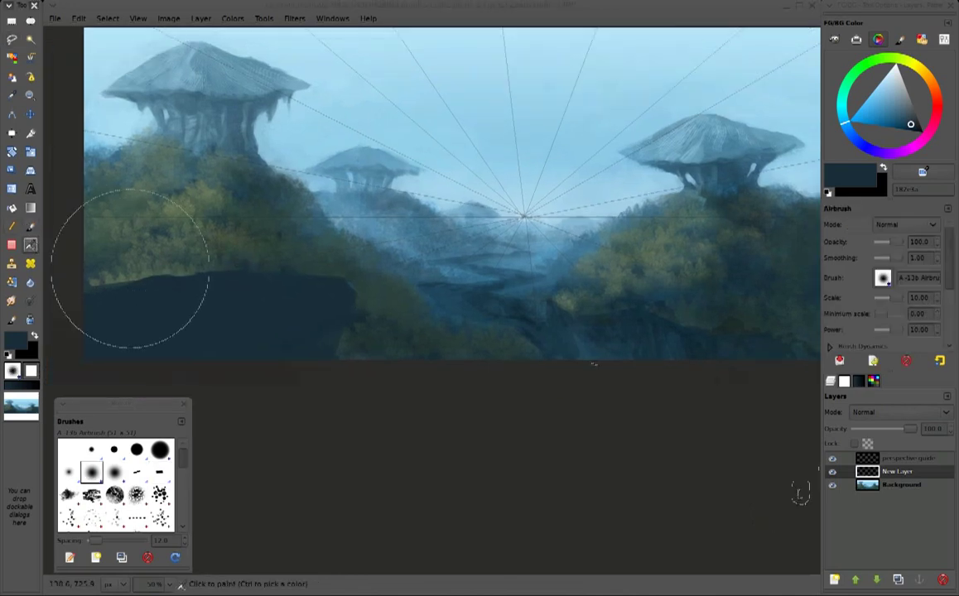
{"action": "left_click_drag", "start_coordinate": [303, 281], "coordinate": [307, 310]}
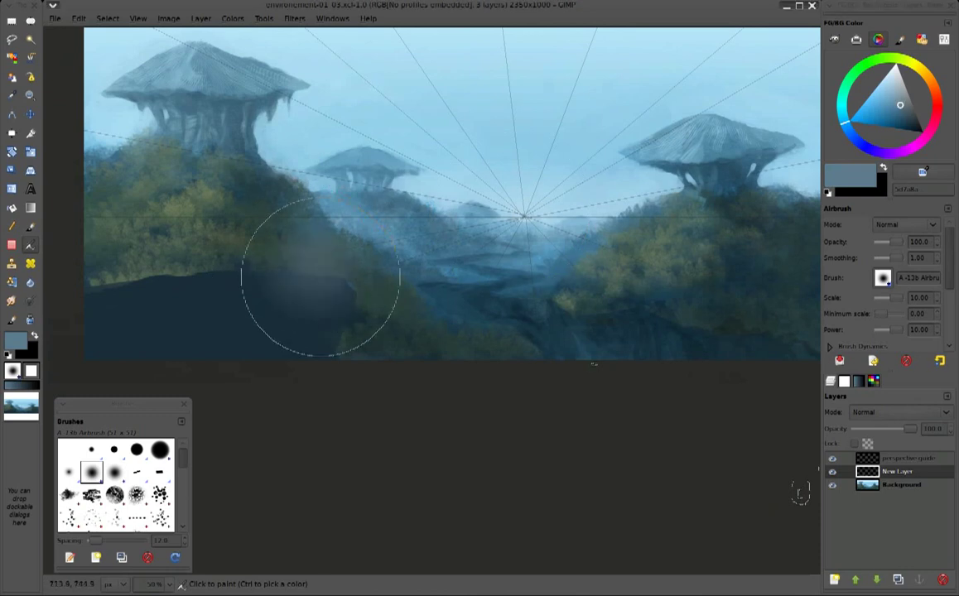
{"action": "key", "text": "ctrl+z"}
{"action": "left_click", "coordinate": [11, 39]}
{"action": "mouse_move", "coordinate": [68, 300]}
{"action": "left_mouse_down"}
{"action": "mouse_move", "coordinate": [338, 276]}
{"action": "mouse_move", "coordinate": [351, 281]}
{"action": "mouse_move", "coordinate": [342, 296]}
{"action": "left_mouse_up"}
{"action": "mouse_move", "coordinate": [302, 316]}
{"action": "left_mouse_down"}
{"action": "mouse_move", "coordinate": [280, 332]}
{"action": "mouse_move", "coordinate": [298, 347]}
{"action": "mouse_move", "coordinate": [231, 367]}
{"action": "mouse_move", "coordinate": [96, 368]}
{"action": "mouse_move", "coordinate": [74, 342]}
{"action": "mouse_move", "coordinate": [68, 296]}
{"action": "left_mouse_up"}
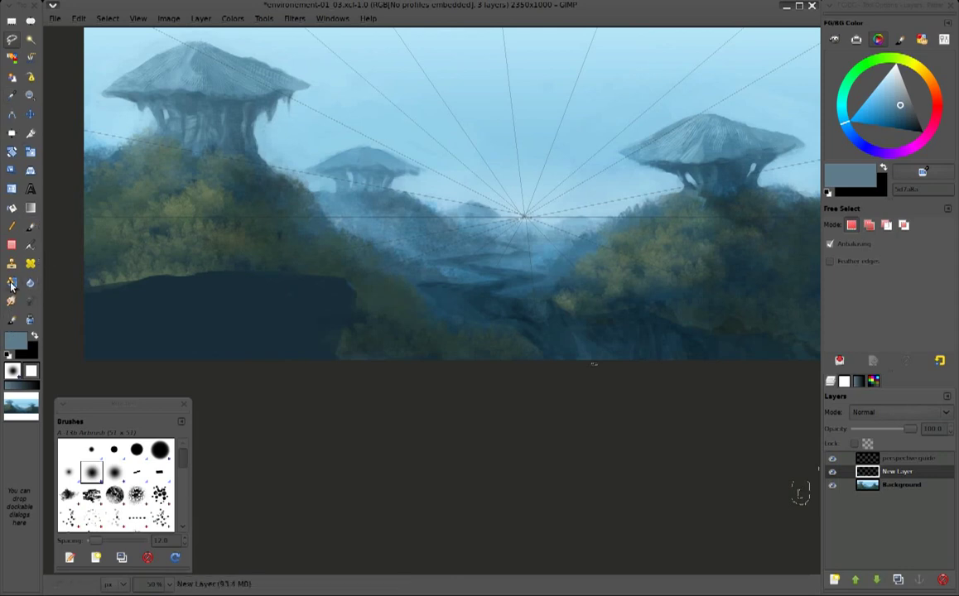
Airbrush light grey in Soft light mode over the dark foreground rock to mist it
{"action": "left_click", "coordinate": [31, 245]}
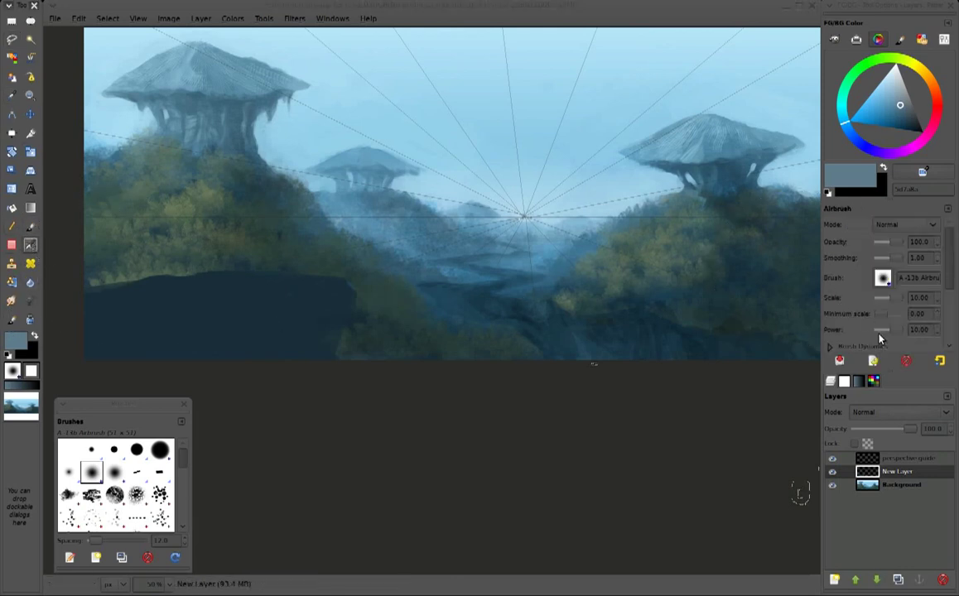
{"action": "left_click", "coordinate": [873, 361]}
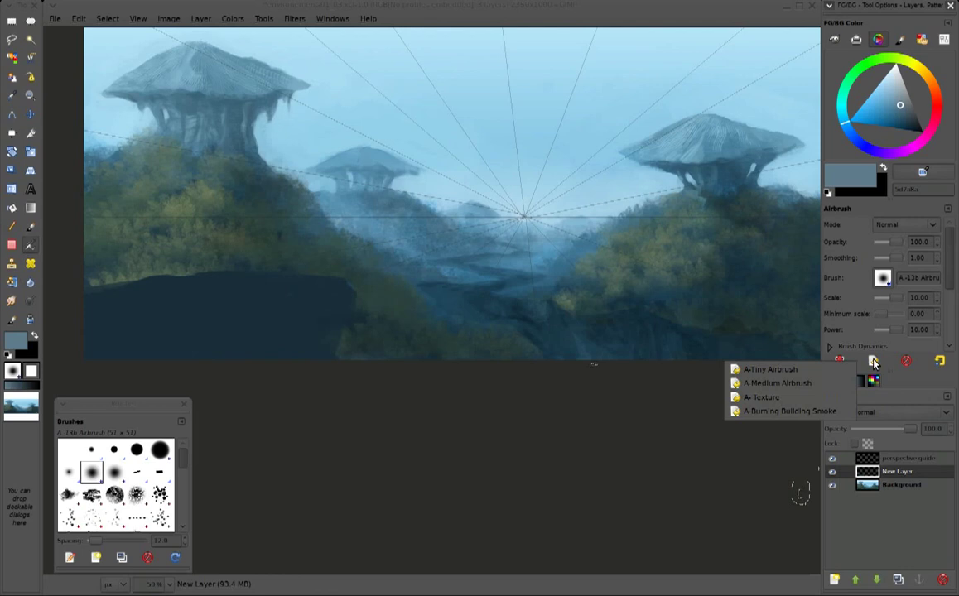
{"action": "left_click", "coordinate": [778, 383]}
{"action": "left_click", "coordinate": [903, 224]}
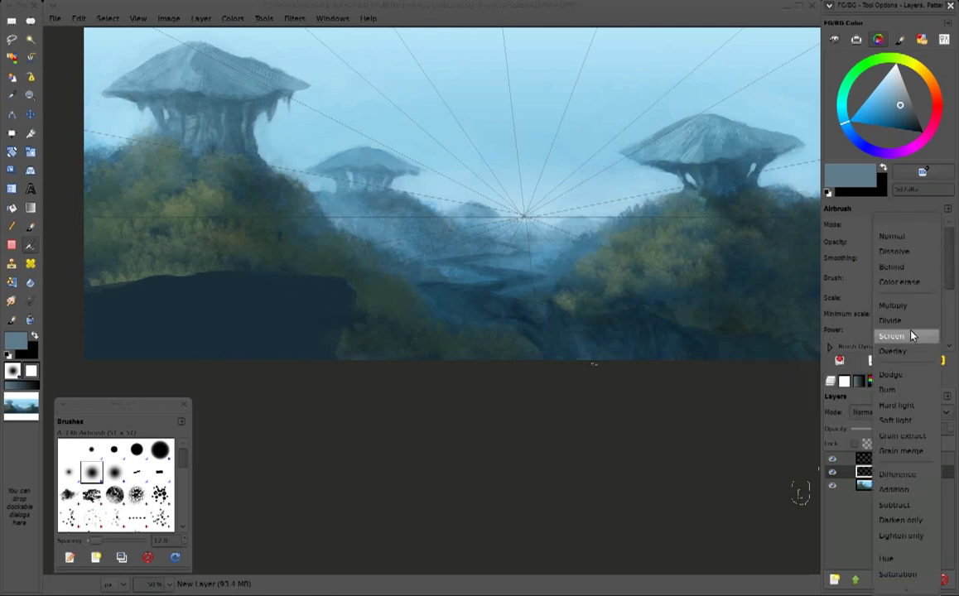
{"action": "left_click", "coordinate": [897, 420]}
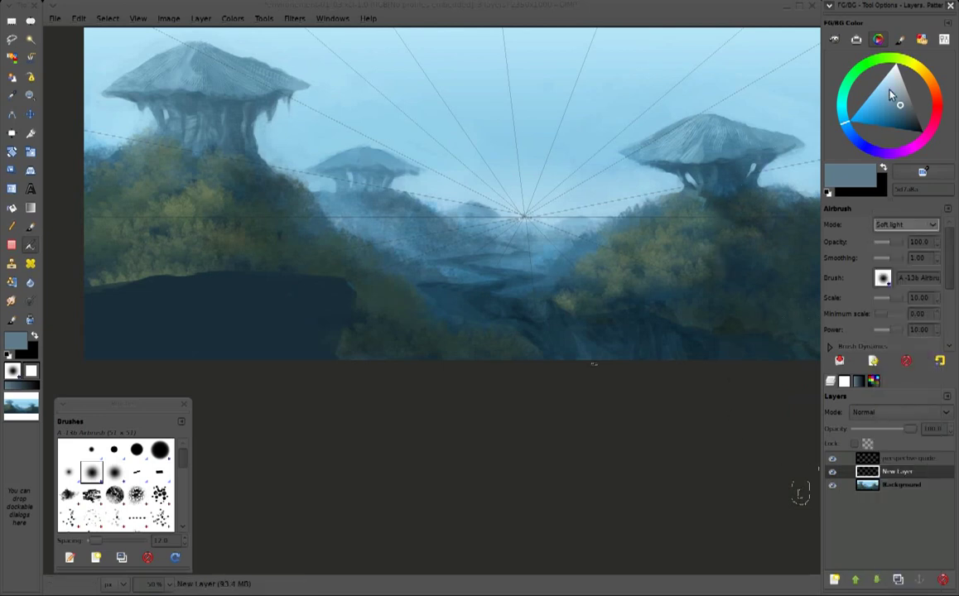
{"action": "left_click", "coordinate": [902, 87]}
{"action": "mouse_move", "coordinate": [335, 279]}
{"action": "left_mouse_down"}
{"action": "mouse_move", "coordinate": [154, 274]}
{"action": "mouse_move", "coordinate": [225, 285]}
{"action": "mouse_move", "coordinate": [74, 275]}
{"action": "mouse_move", "coordinate": [236, 332]}
{"action": "mouse_move", "coordinate": [349, 274]}
{"action": "mouse_move", "coordinate": [327, 253]}
{"action": "mouse_move", "coordinate": [52, 284]}
{"action": "mouse_move", "coordinate": [182, 291]}
{"action": "mouse_move", "coordinate": [37, 303]}
{"action": "mouse_move", "coordinate": [340, 264]}
{"action": "mouse_move", "coordinate": [139, 306]}
{"action": "mouse_move", "coordinate": [513, 257]}
{"action": "left_mouse_up"}
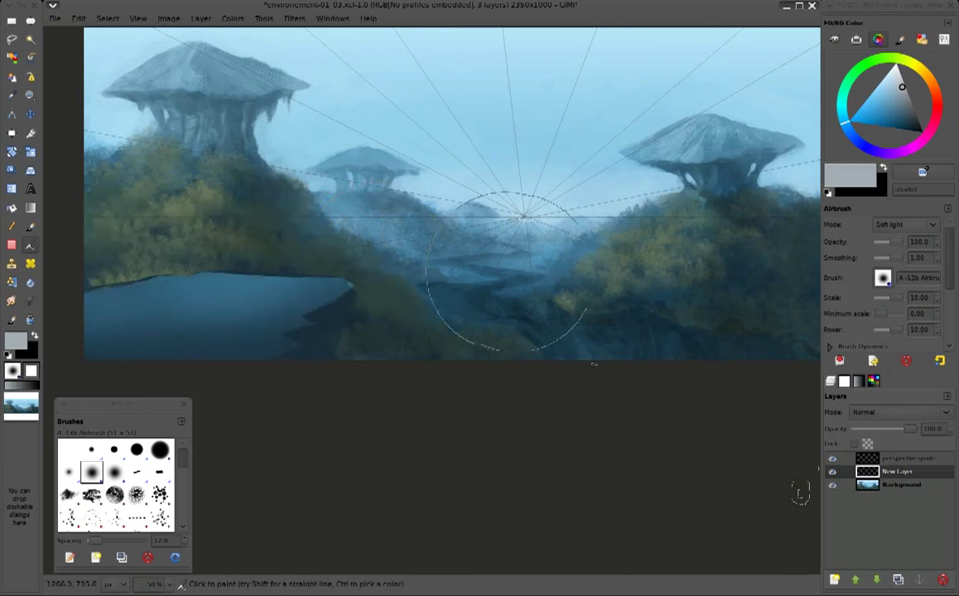
Try eroded brush tips, then settle on the A-4 Forest brush at scale 1.11 with light grey
{"action": "left_click", "coordinate": [136, 494]}
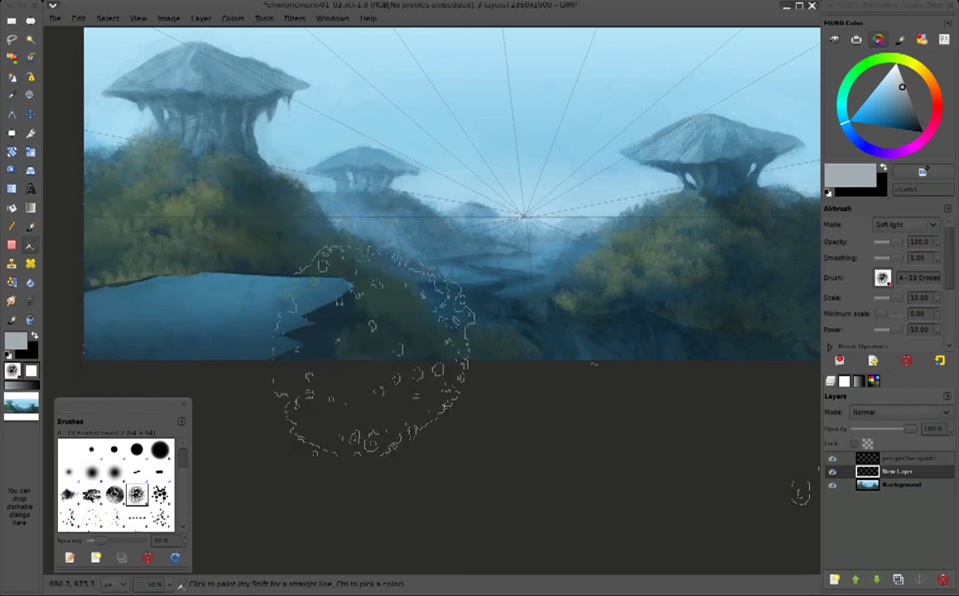
{"action": "left_click", "coordinate": [354, 355], "text": "ctrl"}
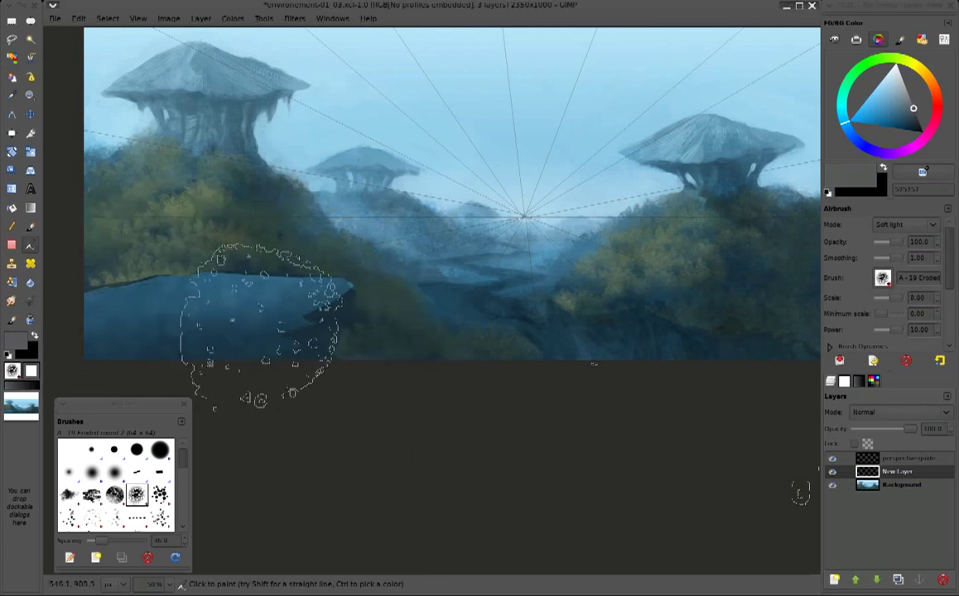
{"action": "left_click", "coordinate": [114, 495]}
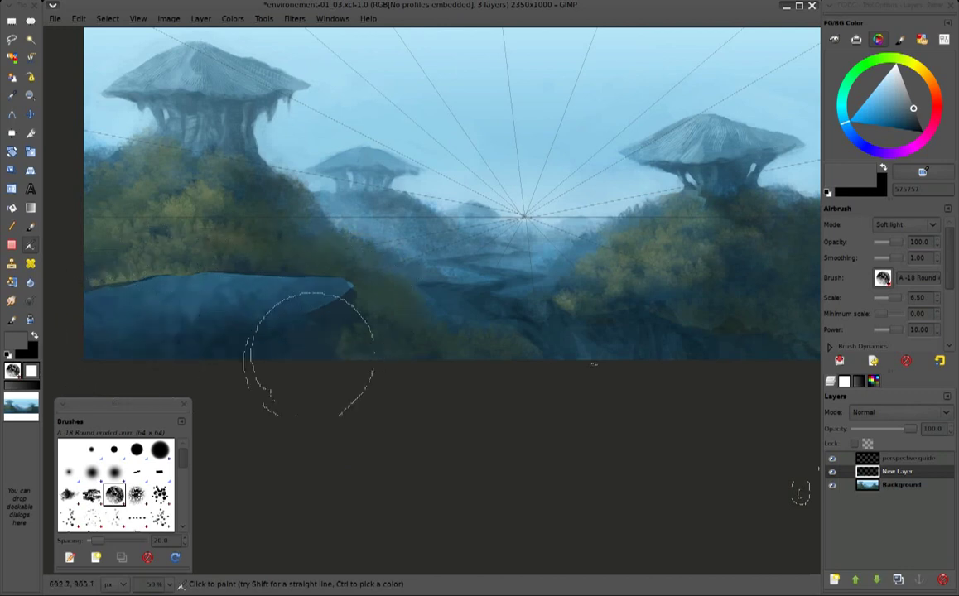
{"action": "scroll", "coordinate": [187, 475], "scroll_direction": "down", "scroll_amount": 3}
{"action": "scroll", "coordinate": [187, 474], "scroll_direction": "down", "scroll_amount": 2}
{"action": "left_click", "coordinate": [70, 520]}
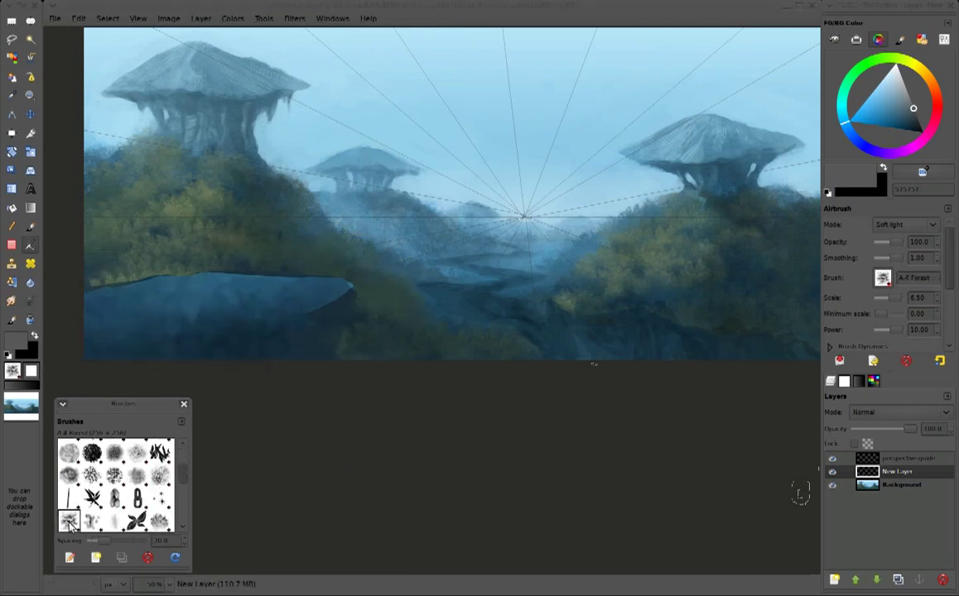
{"action": "left_click", "coordinate": [903, 88]}
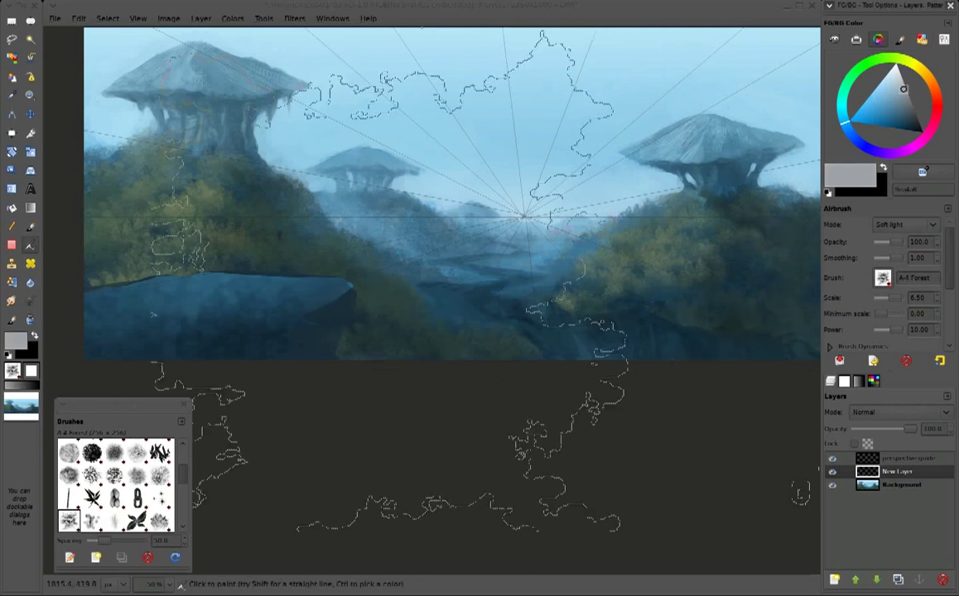
{"action": "key", "text": "bracketleft"}
{"action": "key", "text": "bracketleft"}
{"action": "key", "text": "bracketleft"}
{"action": "key", "text": "bracketleft"}
{"action": "key", "text": "bracketleft"}
{"action": "key", "text": "bracketleft"}
{"action": "key", "text": "bracketleft"}
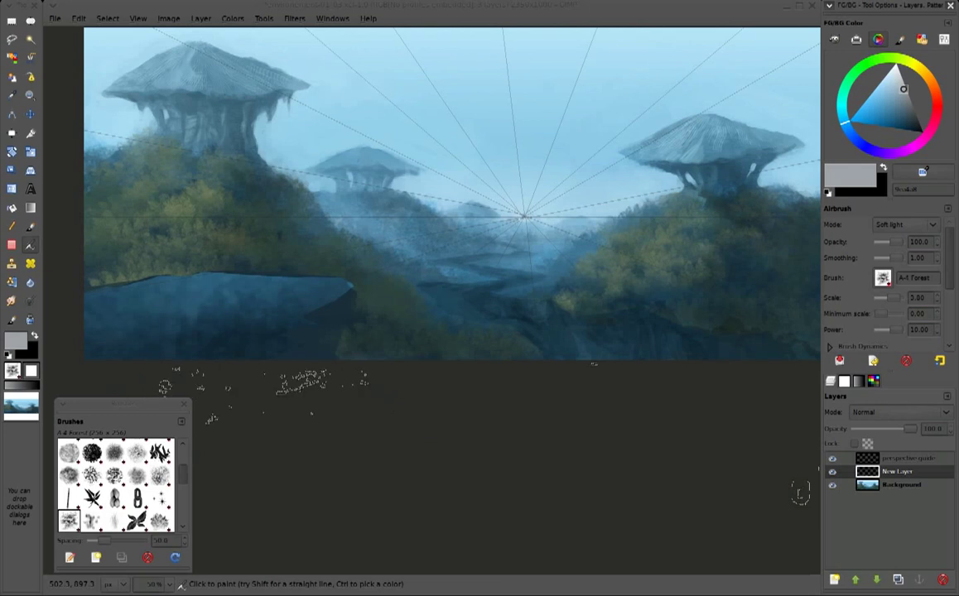
{"action": "key", "text": "bracketright"}
{"action": "key", "text": "bracketright"}
{"action": "key", "text": "bracketright"}
{"action": "key", "text": "bracketright"}
{"action": "key", "text": "bracketright"}
{"action": "key", "text": "bracketright"}
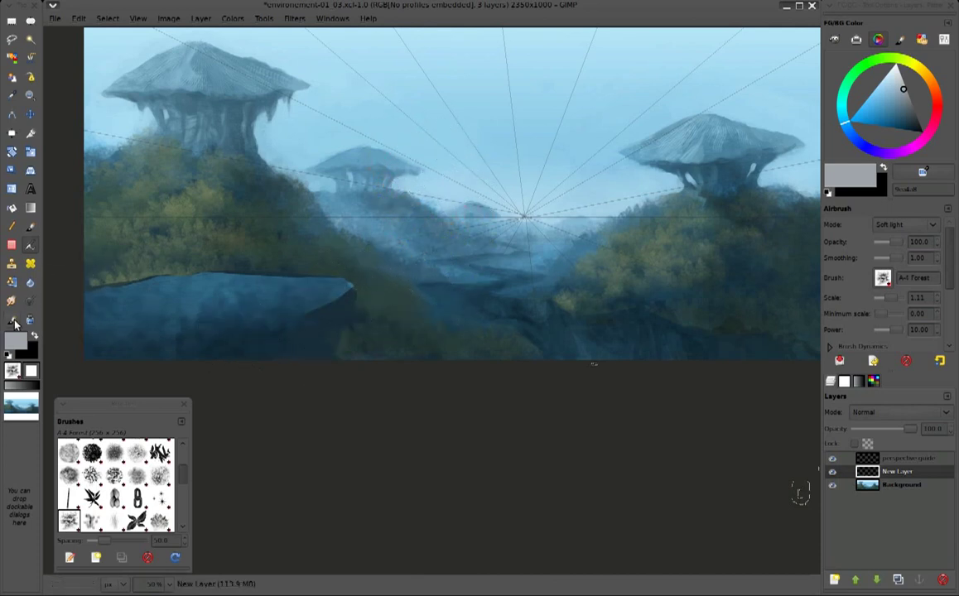
{"action": "key", "text": "shift+p"}
Darken the rock ledge's top edge and paint a dark navy cliff mass at the left edge
{"action": "left_click", "coordinate": [282, 335], "text": "ctrl"}
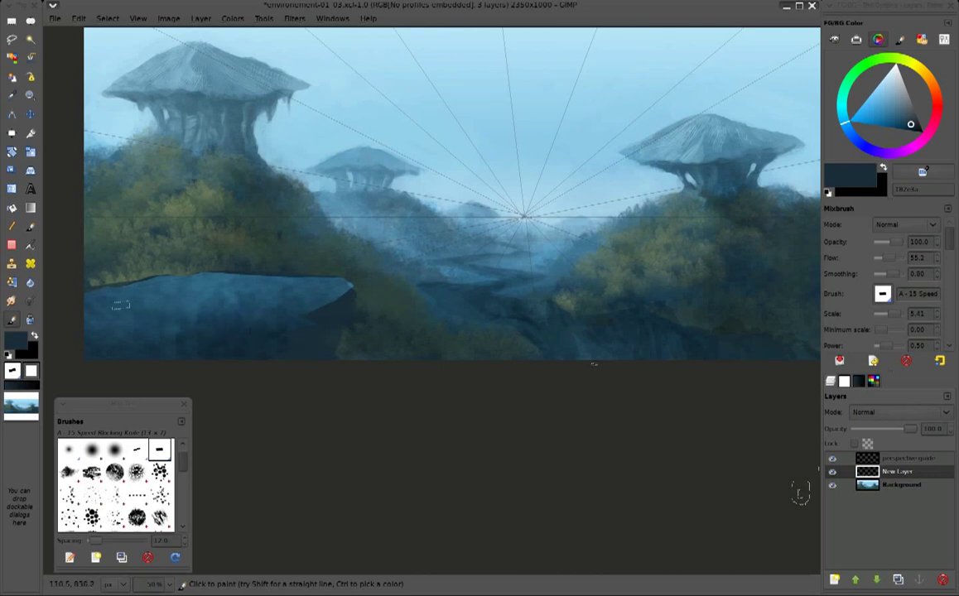
{"action": "left_click_drag", "start_coordinate": [158, 280], "coordinate": [340, 276]}
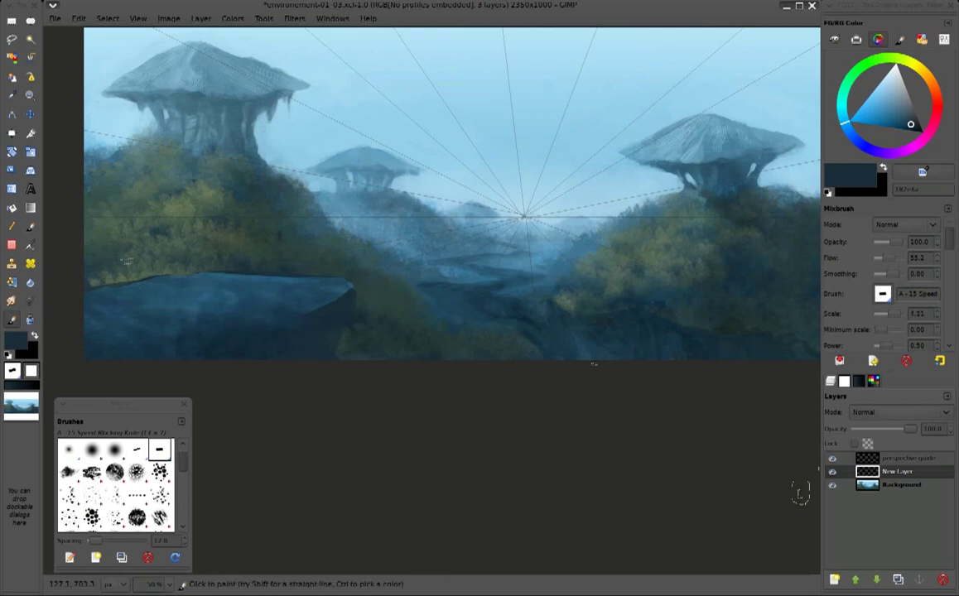
{"action": "mouse_move", "coordinate": [92, 240]}
{"action": "left_mouse_down"}
{"action": "mouse_move", "coordinate": [92, 199]}
{"action": "mouse_move", "coordinate": [112, 259]}
{"action": "mouse_move", "coordinate": [77, 267]}
{"action": "mouse_move", "coordinate": [131, 221]}
{"action": "left_mouse_up"}
Brush teal-blue over the left cliff top and darken the bushes above the ledge with deep navy
{"action": "left_click", "coordinate": [99, 178], "text": "ctrl"}
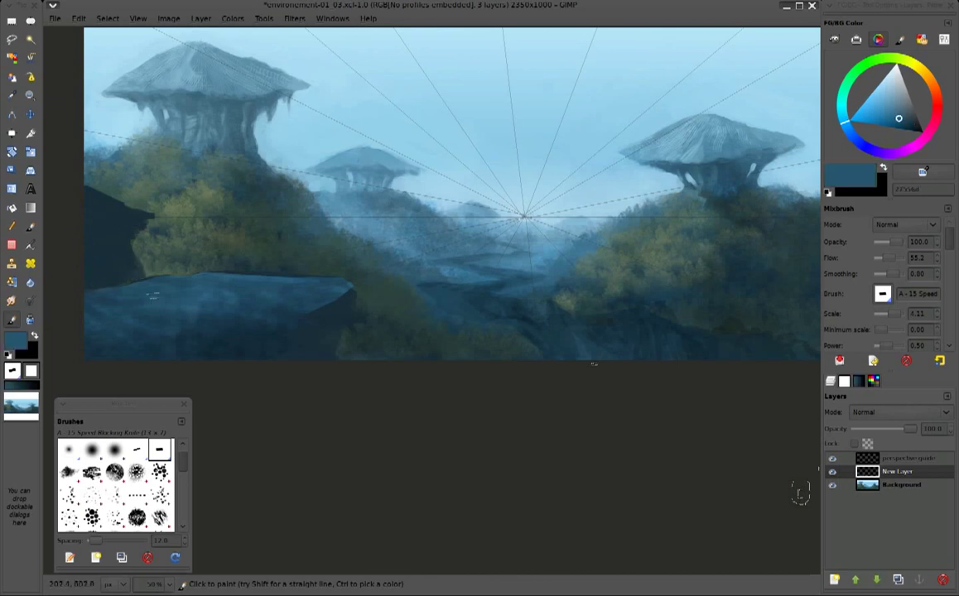
{"action": "mouse_move", "coordinate": [100, 201]}
{"action": "left_mouse_down"}
{"action": "mouse_move", "coordinate": [74, 190]}
{"action": "mouse_move", "coordinate": [99, 214]}
{"action": "left_mouse_up"}
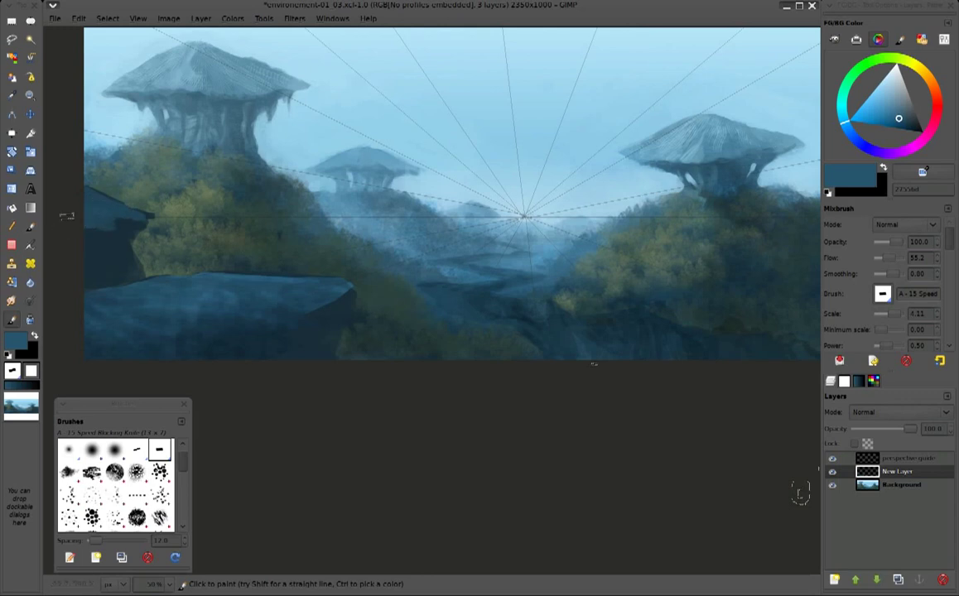
{"action": "left_click", "coordinate": [141, 270], "text": "ctrl"}
{"action": "mouse_move", "coordinate": [132, 276]}
{"action": "left_mouse_down"}
{"action": "mouse_move", "coordinate": [174, 250]}
{"action": "mouse_move", "coordinate": [197, 250]}
{"action": "mouse_move", "coordinate": [108, 281]}
{"action": "mouse_move", "coordinate": [162, 282]}
{"action": "mouse_move", "coordinate": [102, 292]}
{"action": "mouse_move", "coordinate": [221, 247]}
{"action": "left_mouse_up"}
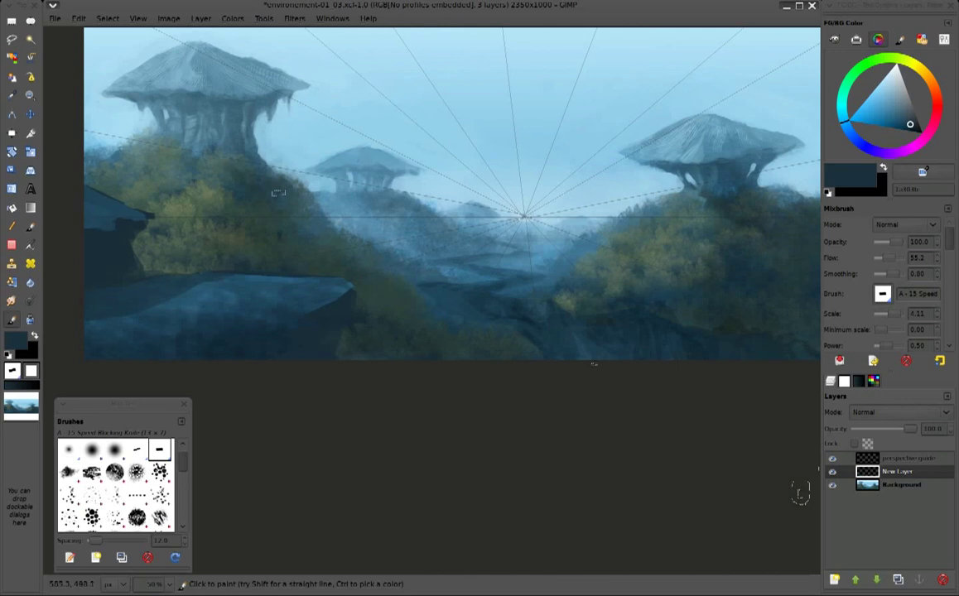
Paint light medium-blue strokes along the rock ledge's top edge and upper surface
{"action": "left_click", "coordinate": [439, 309], "text": "ctrl"}
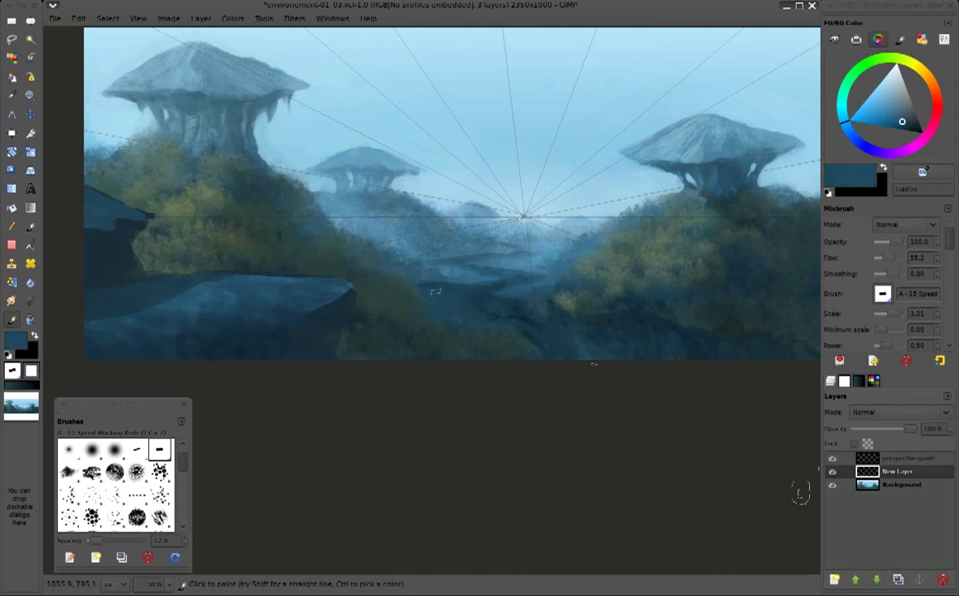
{"action": "left_click", "coordinate": [490, 299], "text": "ctrl"}
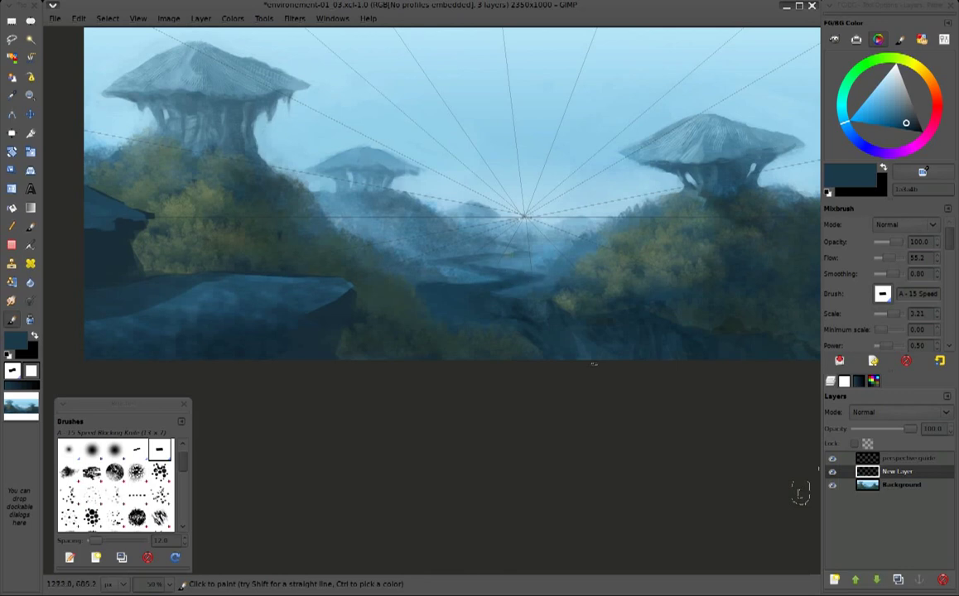
{"action": "left_click", "coordinate": [466, 264], "text": "ctrl"}
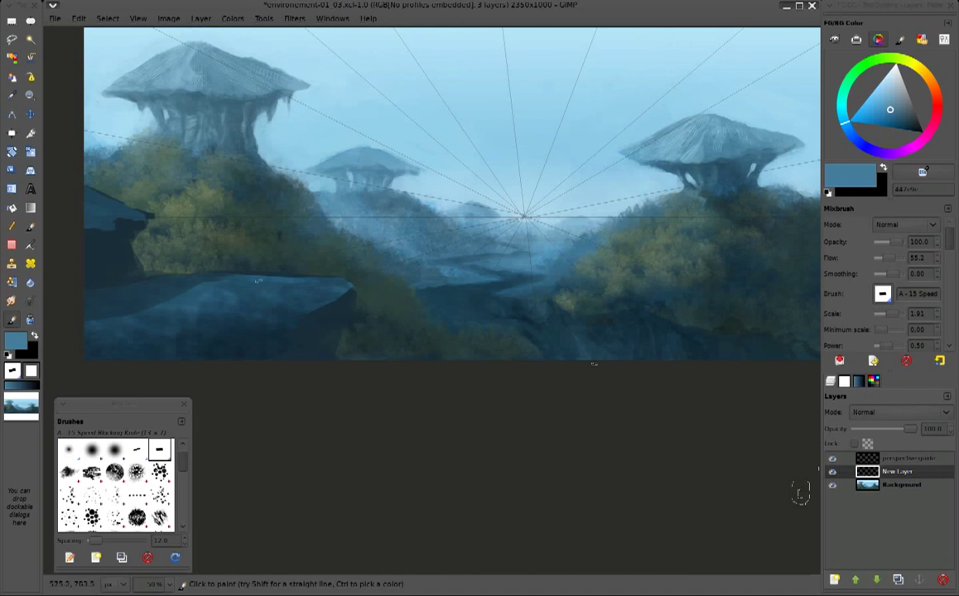
{"action": "left_click_drag", "start_coordinate": [285, 278], "coordinate": [308, 279]}
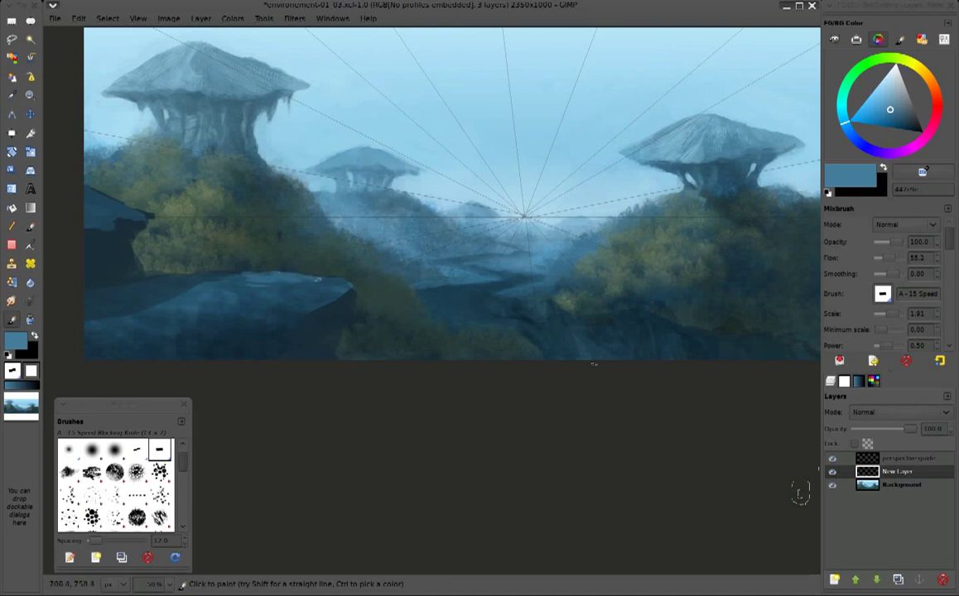
{"action": "mouse_move", "coordinate": [293, 286]}
{"action": "left_mouse_down"}
{"action": "mouse_move", "coordinate": [347, 290]}
{"action": "mouse_move", "coordinate": [221, 291]}
{"action": "mouse_move", "coordinate": [282, 296]}
{"action": "left_mouse_up"}
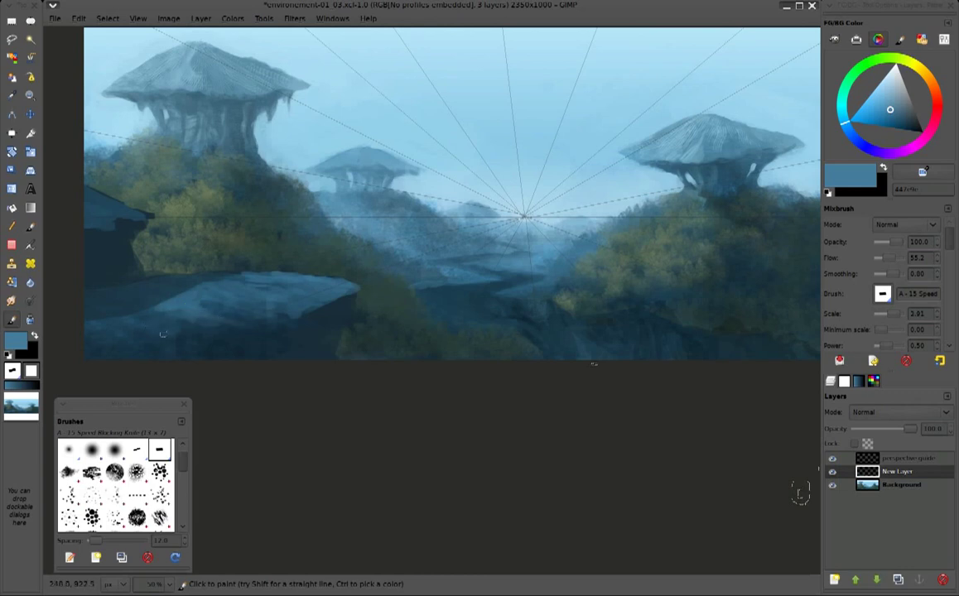
{"action": "mouse_move", "coordinate": [174, 335]}
{"action": "left_mouse_down"}
{"action": "mouse_move", "coordinate": [116, 323]}
{"action": "mouse_move", "coordinate": [125, 315]}
{"action": "mouse_move", "coordinate": [131, 327]}
{"action": "left_mouse_up"}
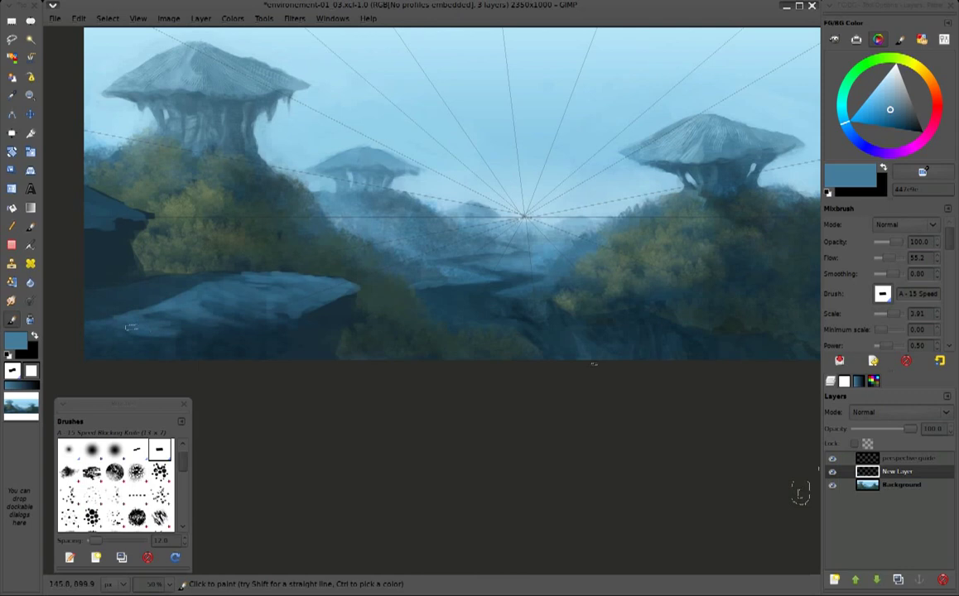
Sample progressively darker navy blues from the rock and make the brush slightly smaller
{"action": "left_click", "coordinate": [278, 290], "text": "ctrl"}
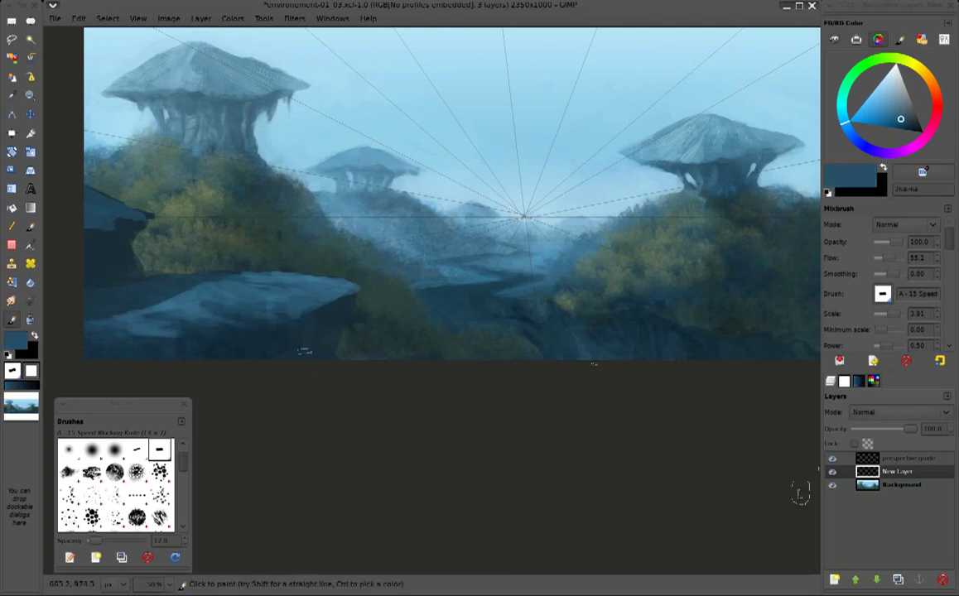
{"action": "key", "text": "bracketleft"}
{"action": "left_click", "coordinate": [317, 321], "text": "ctrl"}
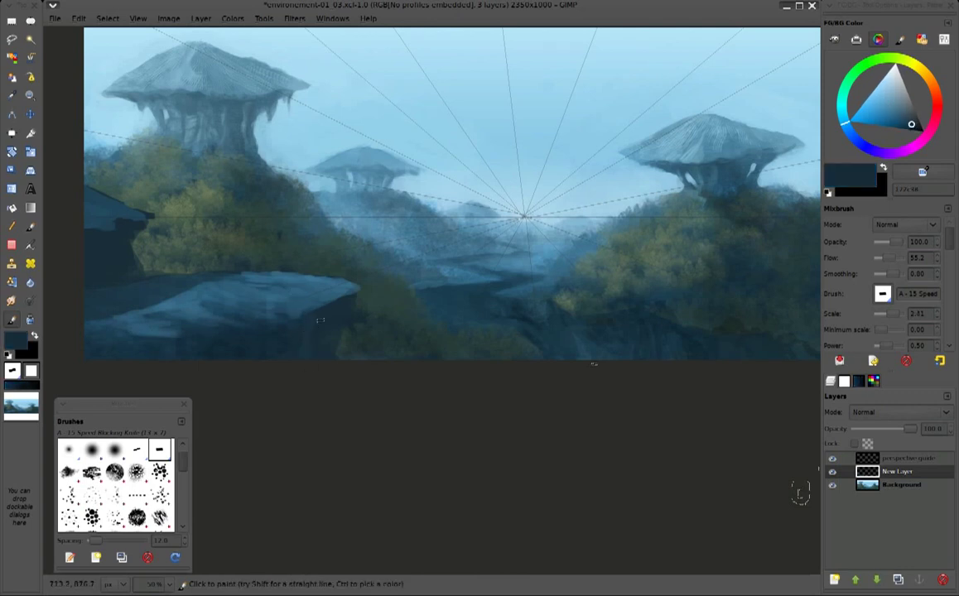
{"action": "left_click", "coordinate": [317, 321], "text": "ctrl"}
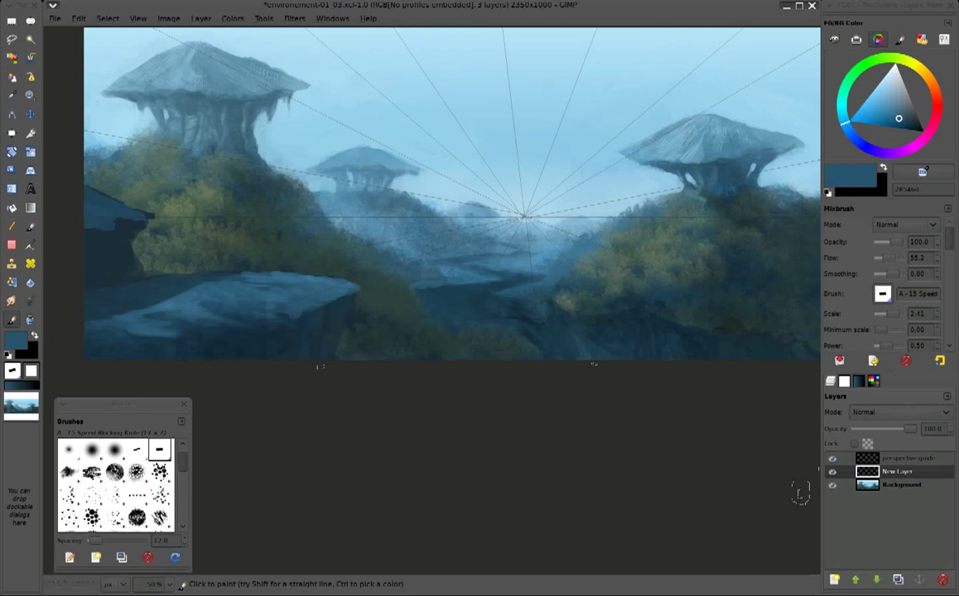
{"action": "left_click", "coordinate": [285, 321], "text": "ctrl"}
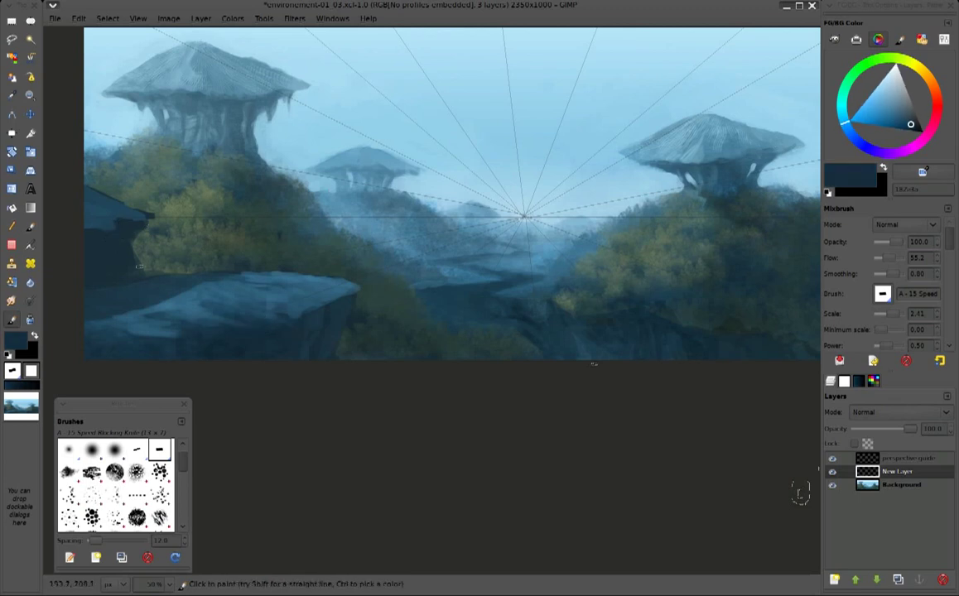
{"action": "left_click", "coordinate": [292, 335], "text": "ctrl"}
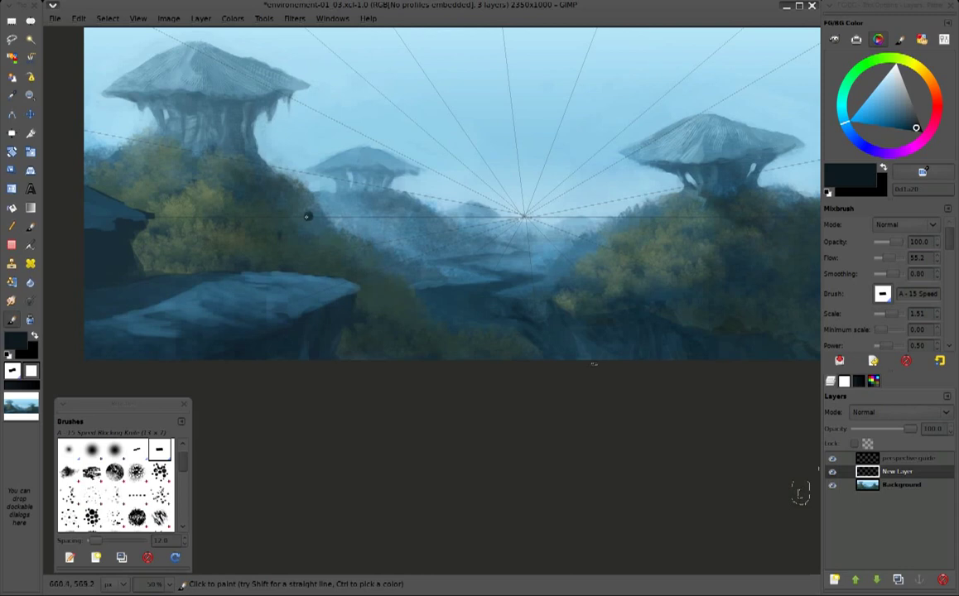
Load the round-brush preset, sample a dark teal, and paint a small silhouette figure on the ledge
{"action": "left_click", "coordinate": [873, 360]}
{"action": "left_click", "coordinate": [800, 378]}
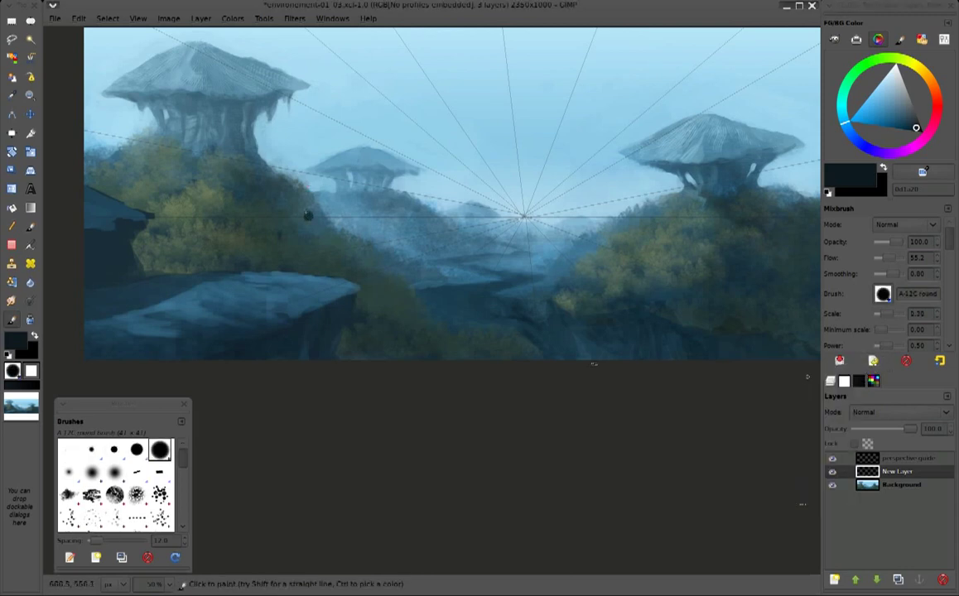
{"action": "left_click", "coordinate": [308, 216], "text": "ctrl"}
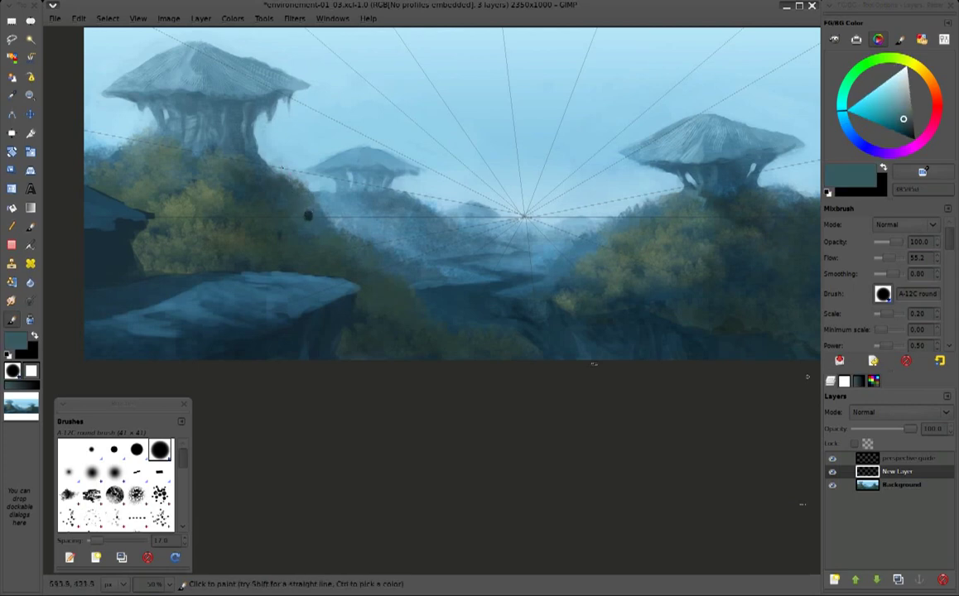
{"action": "left_click", "coordinate": [307, 230], "text": "ctrl"}
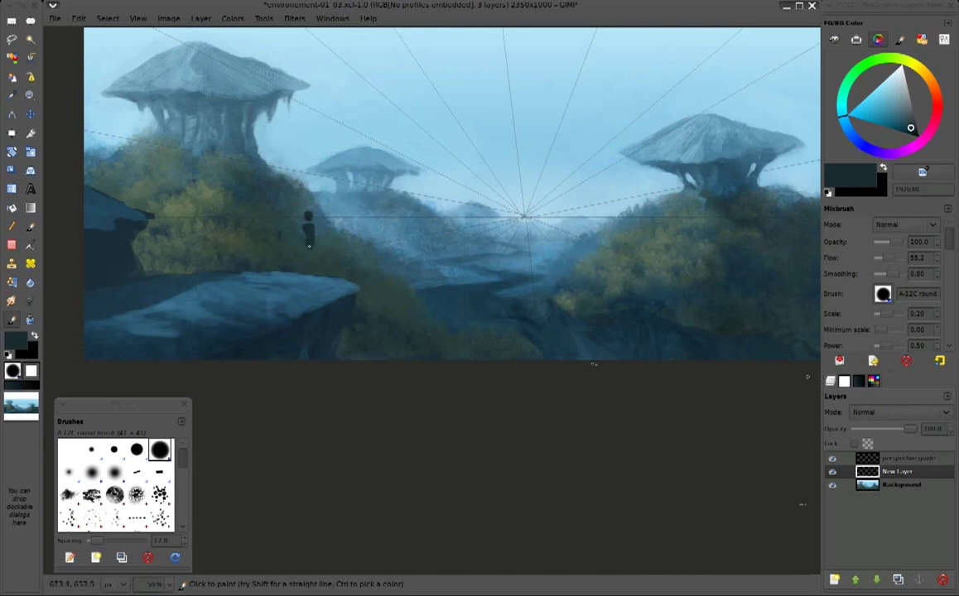
{"action": "left_click_drag", "start_coordinate": [306, 250], "coordinate": [307, 239]}
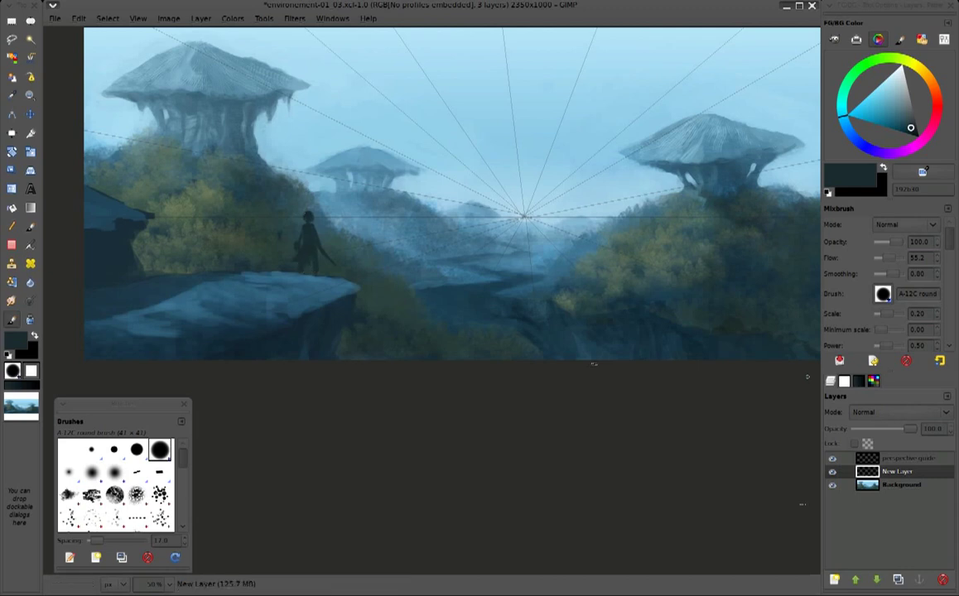
Add a light sky-blue highlight on the figure and dark teal strokes along the rock edge below
{"action": "left_click", "coordinate": [283, 151], "text": "ctrl"}
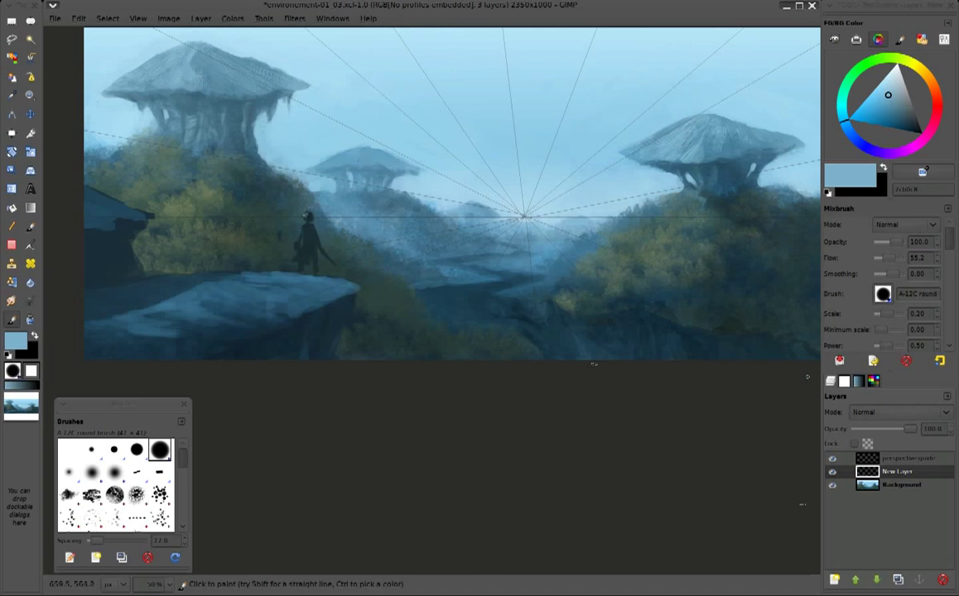
{"action": "left_click_drag", "start_coordinate": [302, 225], "coordinate": [300, 237]}
{"action": "left_click", "coordinate": [299, 255], "text": "ctrl"}
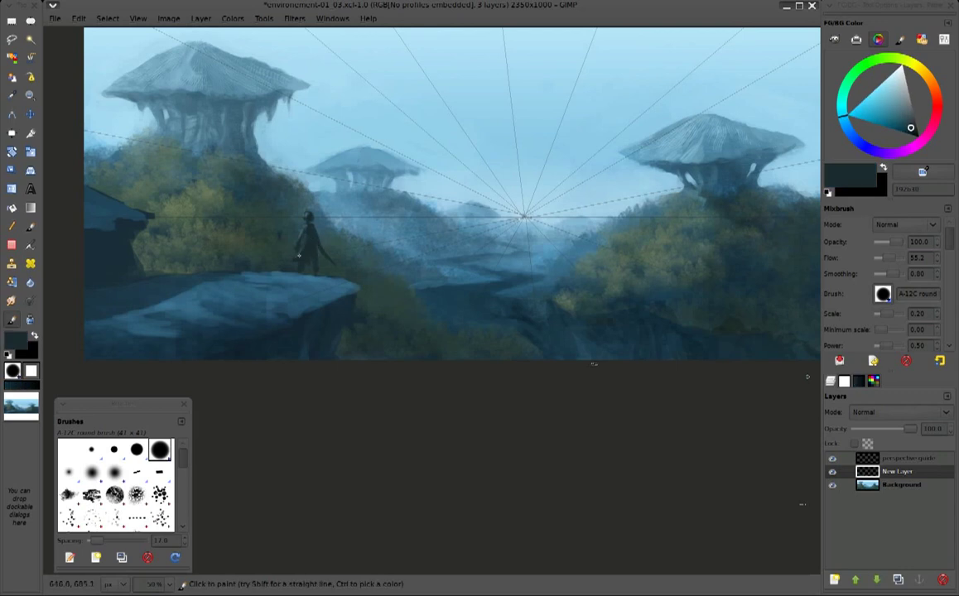
{"action": "left_click_drag", "start_coordinate": [281, 275], "coordinate": [291, 276]}
{"action": "left_click_drag", "start_coordinate": [332, 279], "coordinate": [339, 281]}
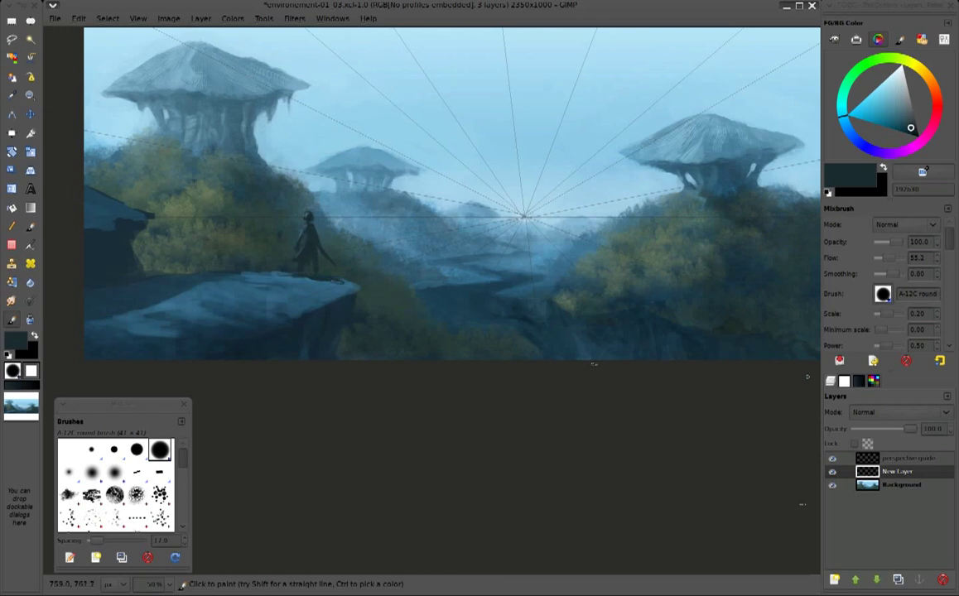
{"action": "left_click", "coordinate": [294, 276], "text": "ctrl"}
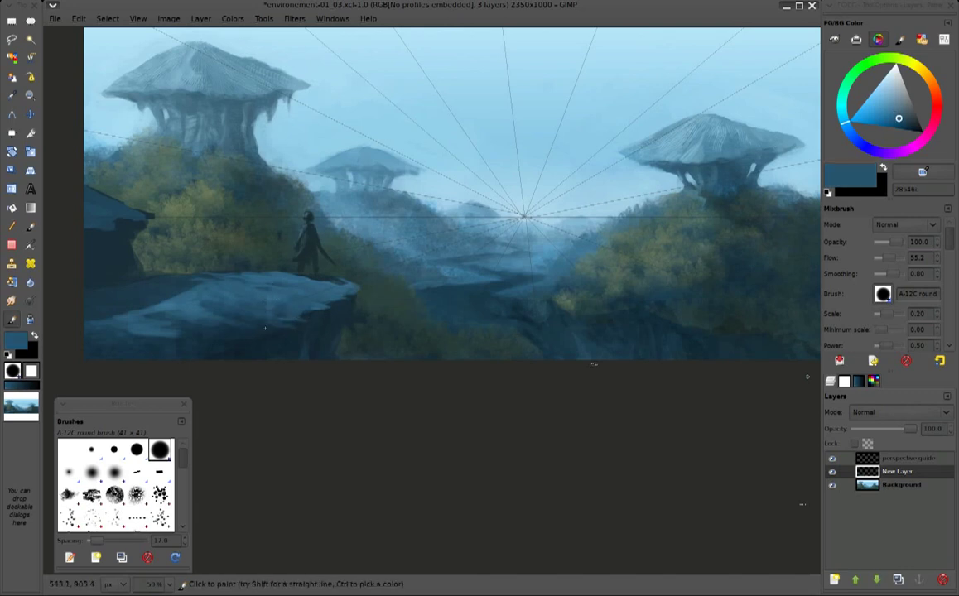
Lighten the top of the rock ledge with sampled rock blues and a lighter streak
{"action": "left_click", "coordinate": [281, 328], "text": "ctrl"}
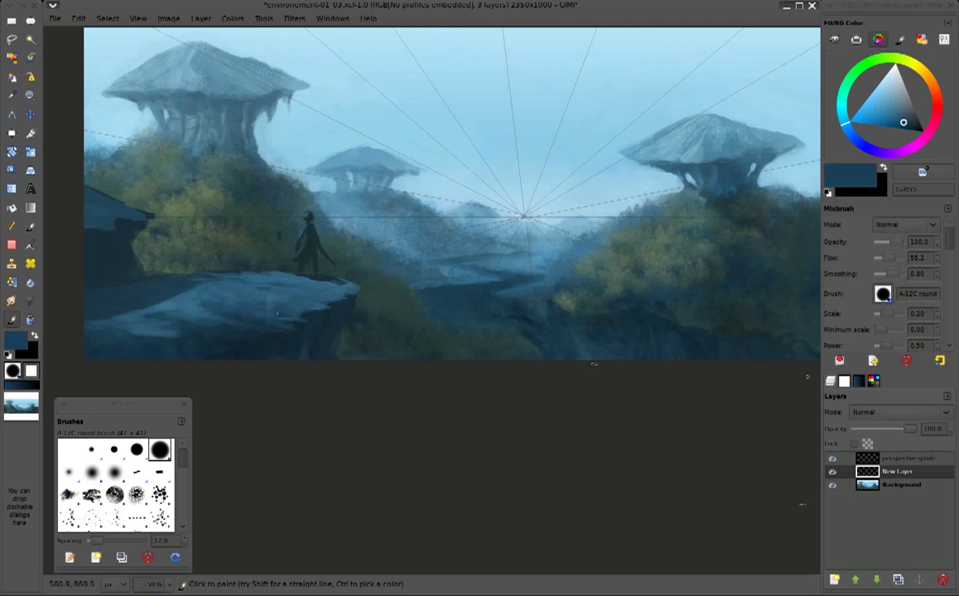
{"action": "left_click", "coordinate": [329, 312], "text": "ctrl"}
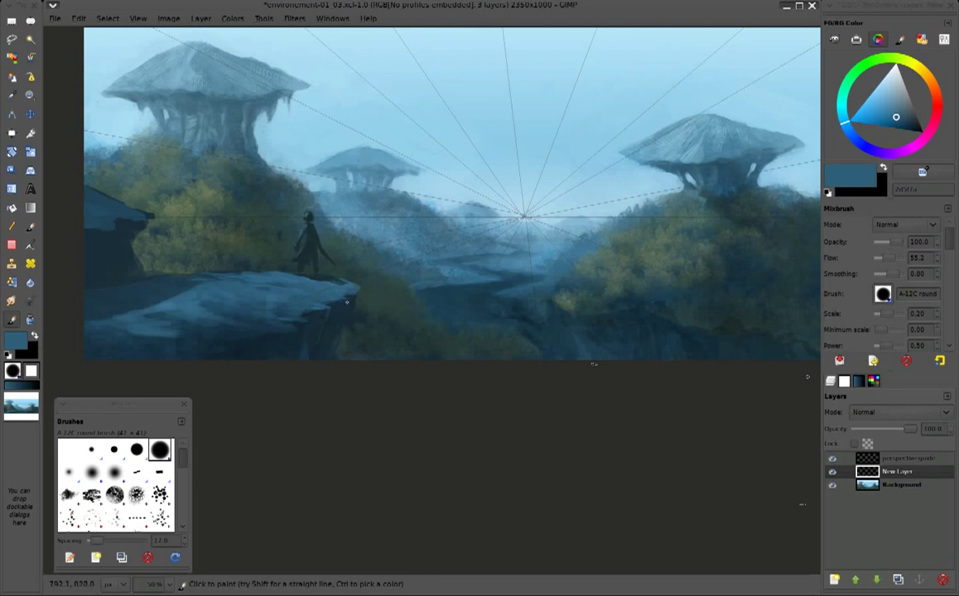
{"action": "left_click", "coordinate": [197, 287], "text": "ctrl"}
{"action": "left_click_drag", "start_coordinate": [199, 294], "coordinate": [272, 313]}
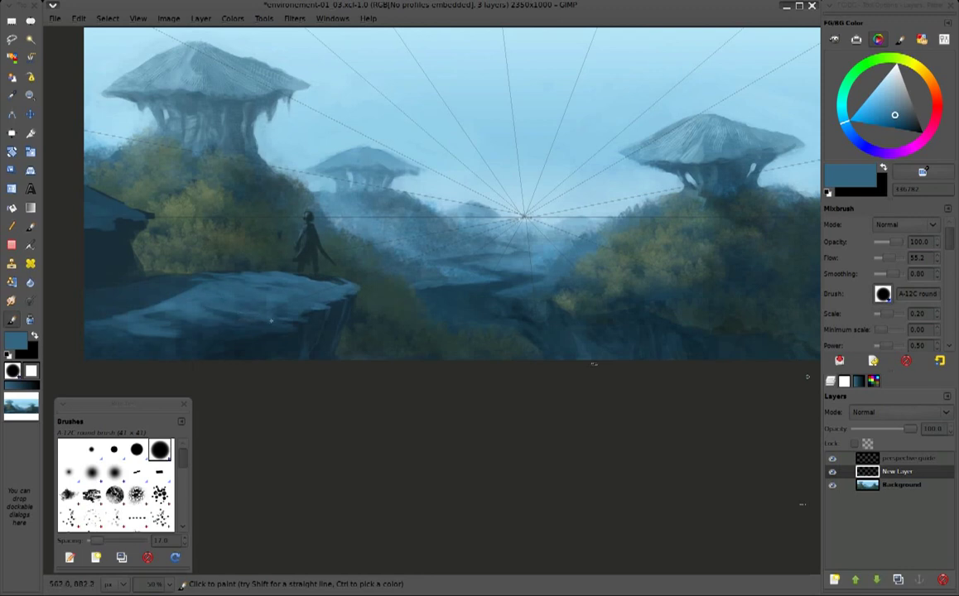
{"action": "left_click_drag", "start_coordinate": [245, 281], "coordinate": [263, 284]}
Add alternating darker and lighter blue strokes along the lower rock ledge
{"action": "left_click", "coordinate": [240, 308], "text": "ctrl"}
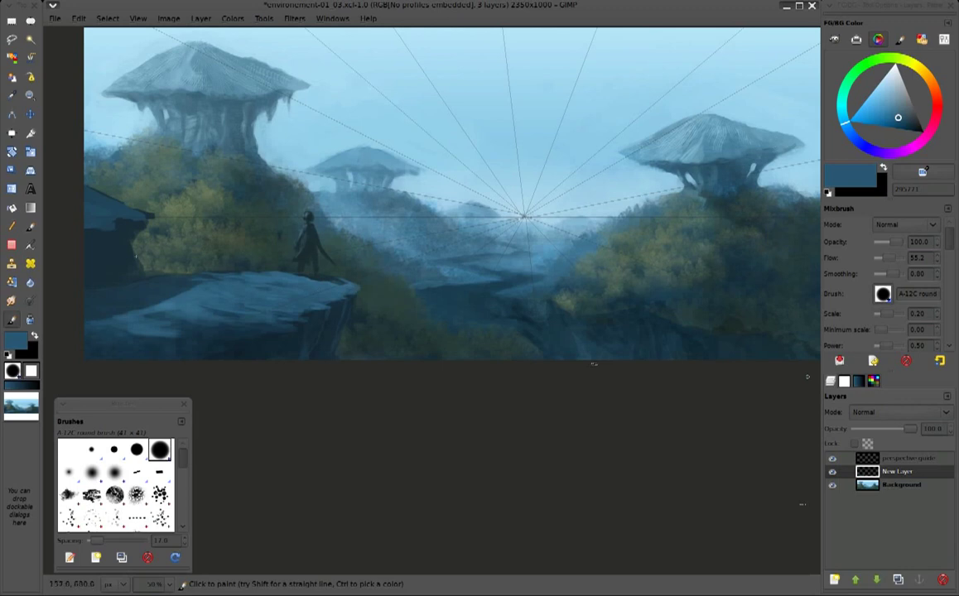
{"action": "left_click", "coordinate": [189, 289], "text": "ctrl"}
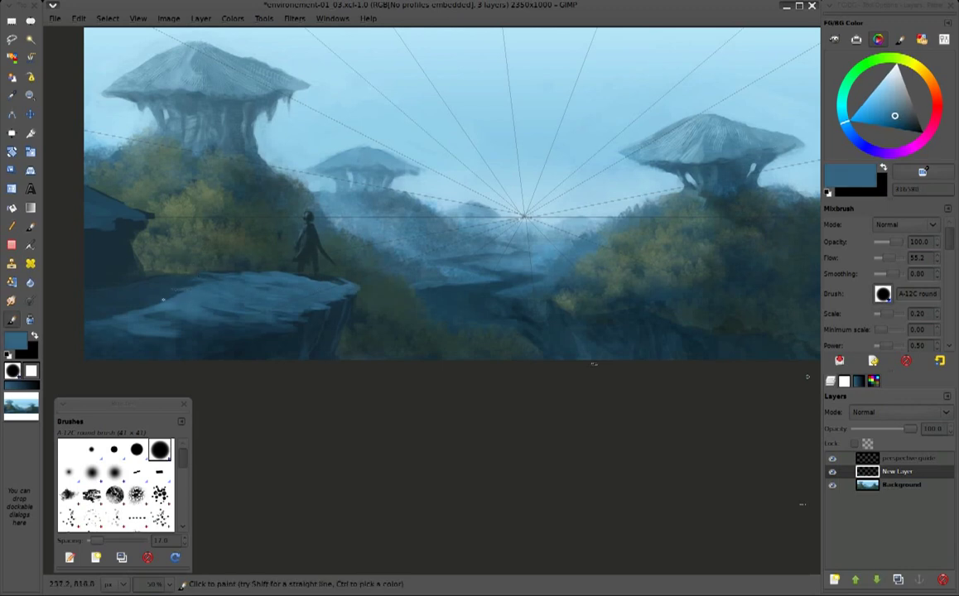
{"action": "left_click_drag", "start_coordinate": [164, 300], "coordinate": [149, 306]}
{"action": "left_click", "coordinate": [121, 332], "text": "ctrl"}
{"action": "left_click_drag", "start_coordinate": [129, 330], "coordinate": [178, 337]}
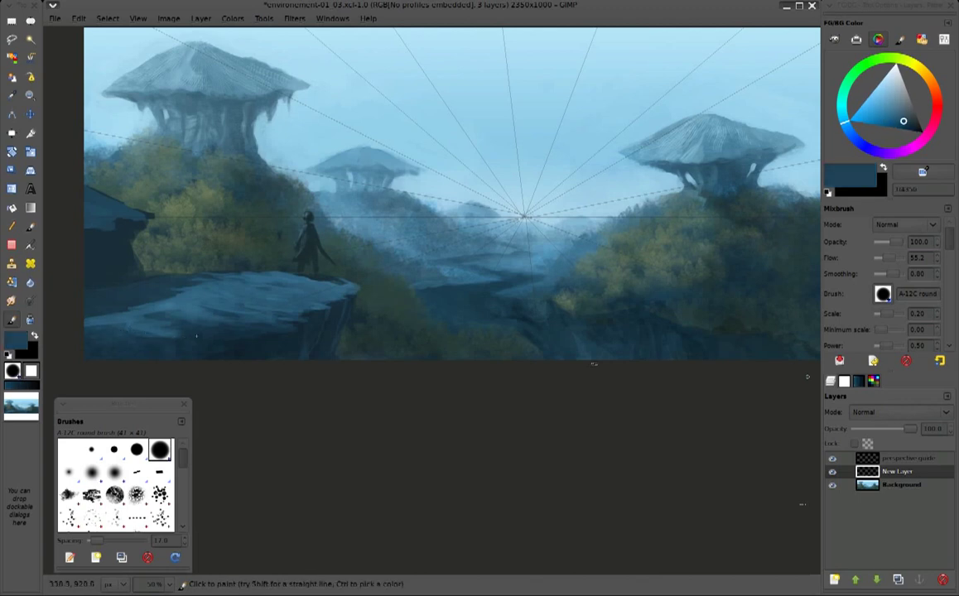
{"action": "left_click", "coordinate": [141, 327], "text": "ctrl"}
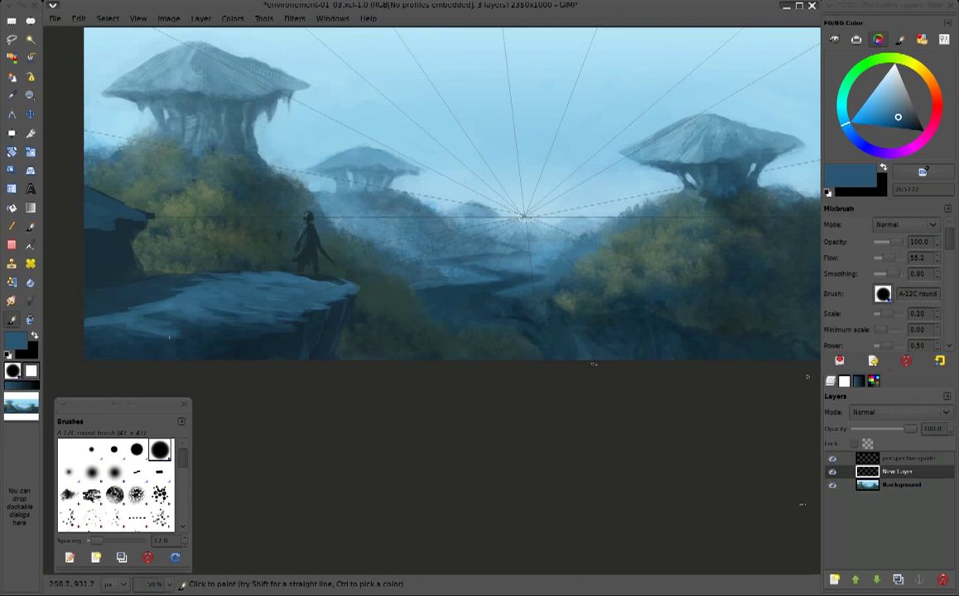
{"action": "left_click_drag", "start_coordinate": [176, 340], "coordinate": [210, 340]}
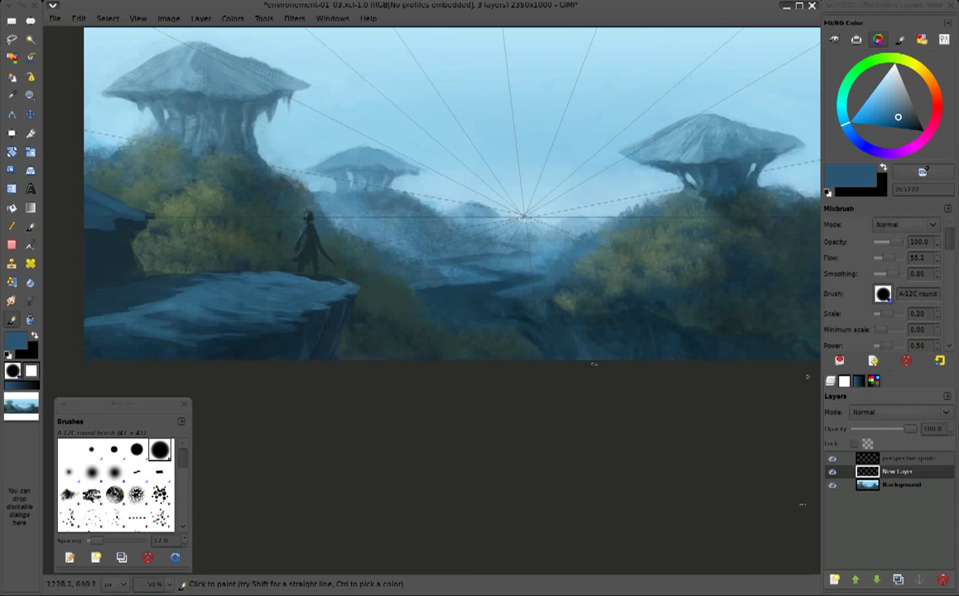
Enlarge the brush to scale 0.50 and sample pale haze blues near the vanishing point
{"action": "left_click", "coordinate": [454, 235], "text": "ctrl"}
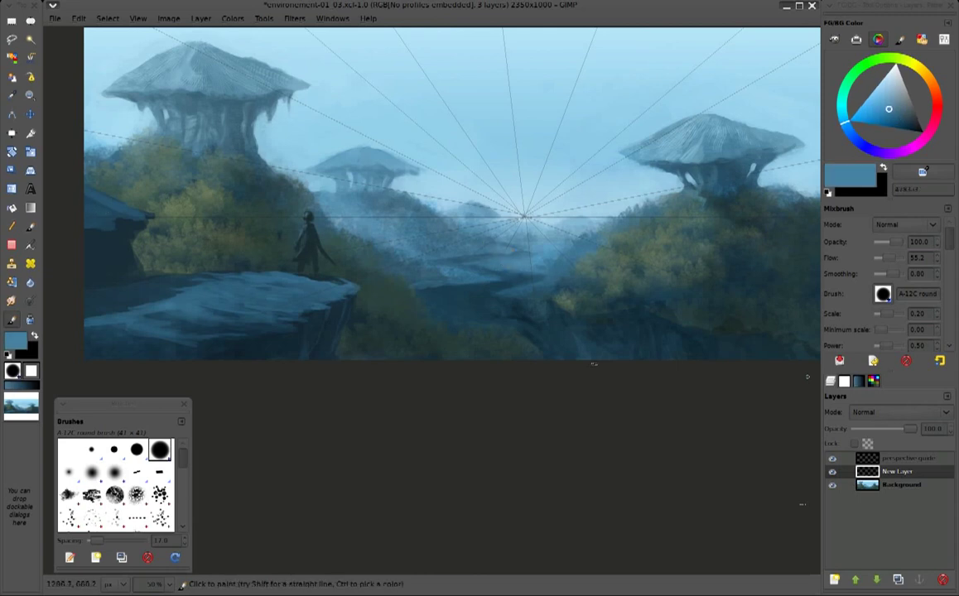
{"action": "key", "text": "bracketright"}
{"action": "left_click", "coordinate": [533, 219], "text": "ctrl"}
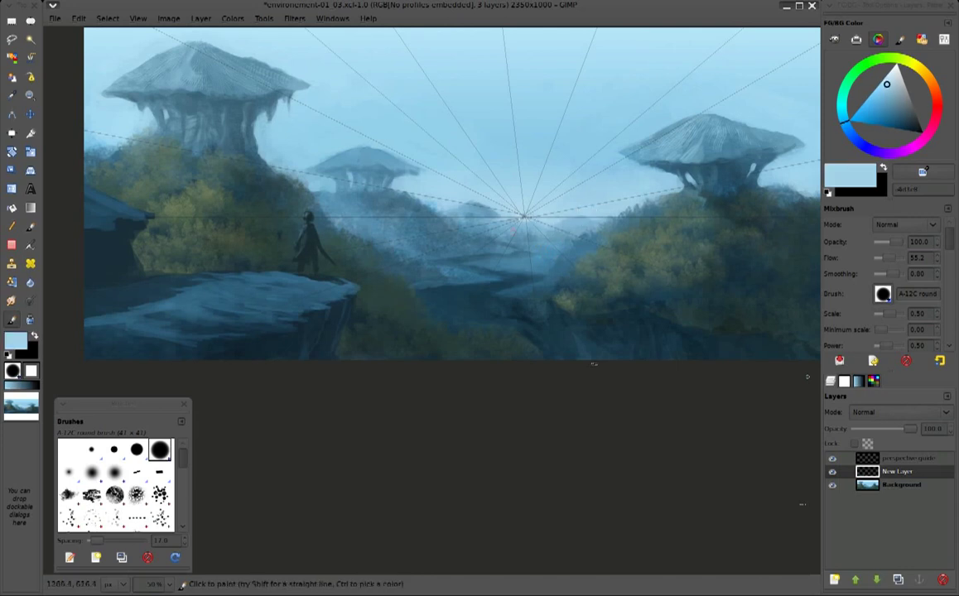
{"action": "left_click", "coordinate": [428, 233], "text": "ctrl"}
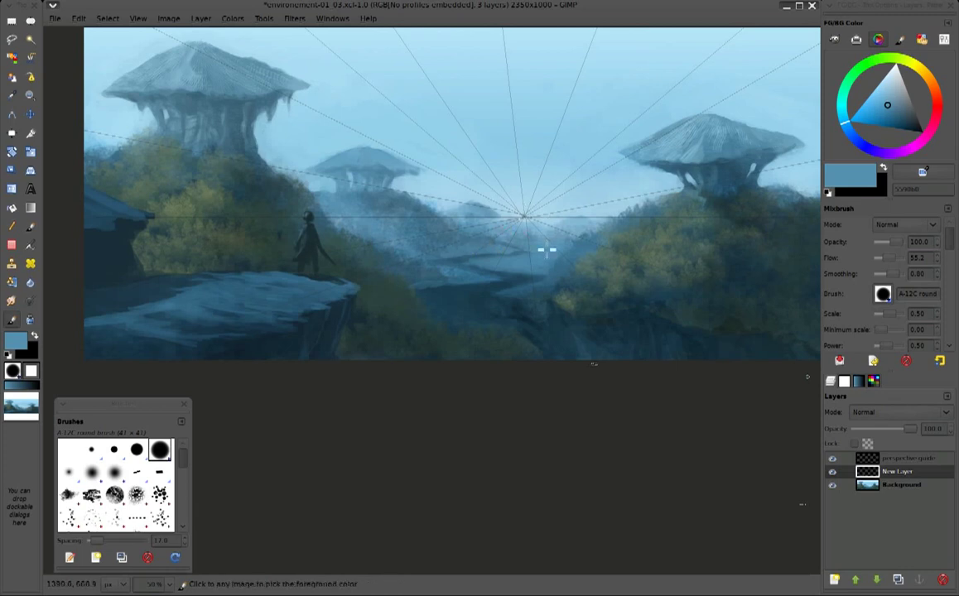
Save the painting
{"action": "left_click", "coordinate": [13, 21]}
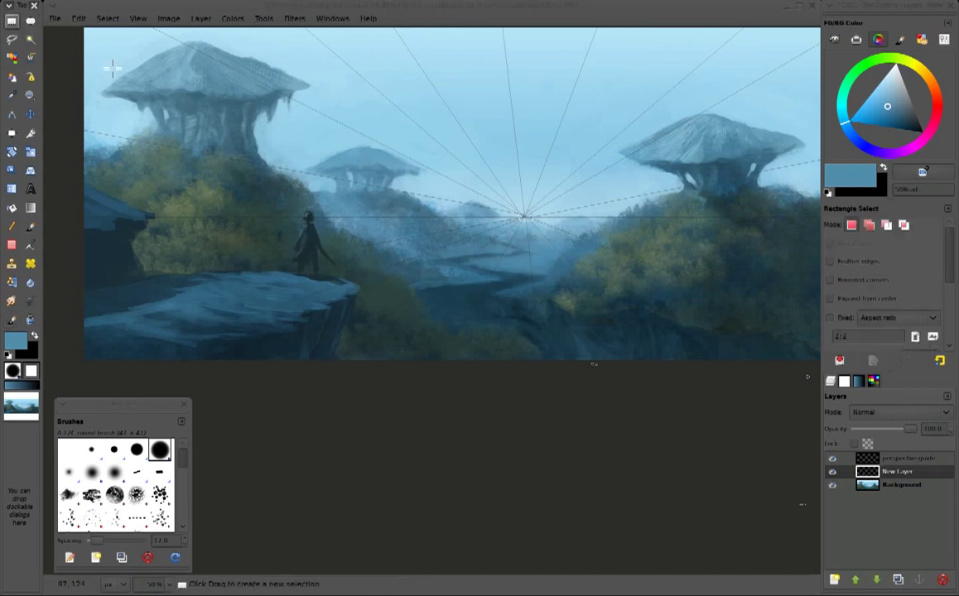
{"action": "left_click", "coordinate": [55, 18]}
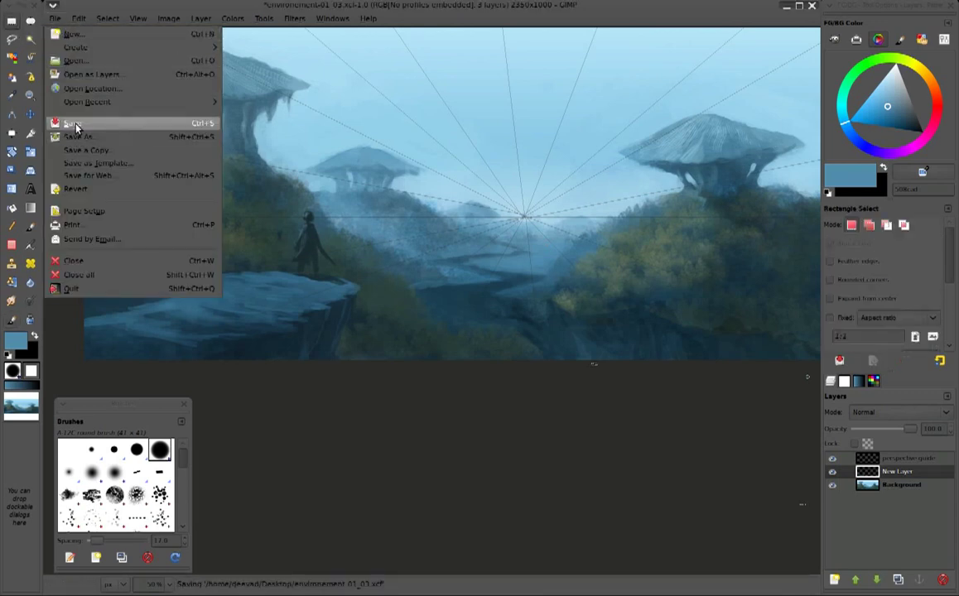
{"action": "left_click", "coordinate": [73, 123]}
Airbrush faint haze below the vanishing point and hide the perspective guide layer
{"action": "left_click_drag", "start_coordinate": [188, 217], "coordinate": [787, 380]}
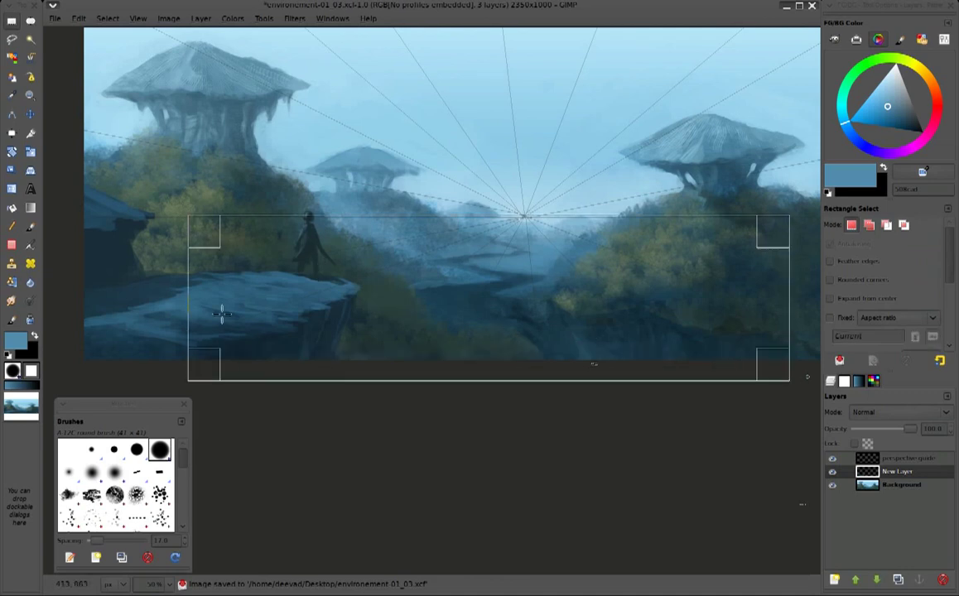
{"action": "left_click", "coordinate": [30, 244]}
{"action": "mouse_move", "coordinate": [566, 202]}
{"action": "left_mouse_down"}
{"action": "mouse_move", "coordinate": [520, 213]}
{"action": "mouse_move", "coordinate": [576, 192]}
{"action": "left_mouse_up"}
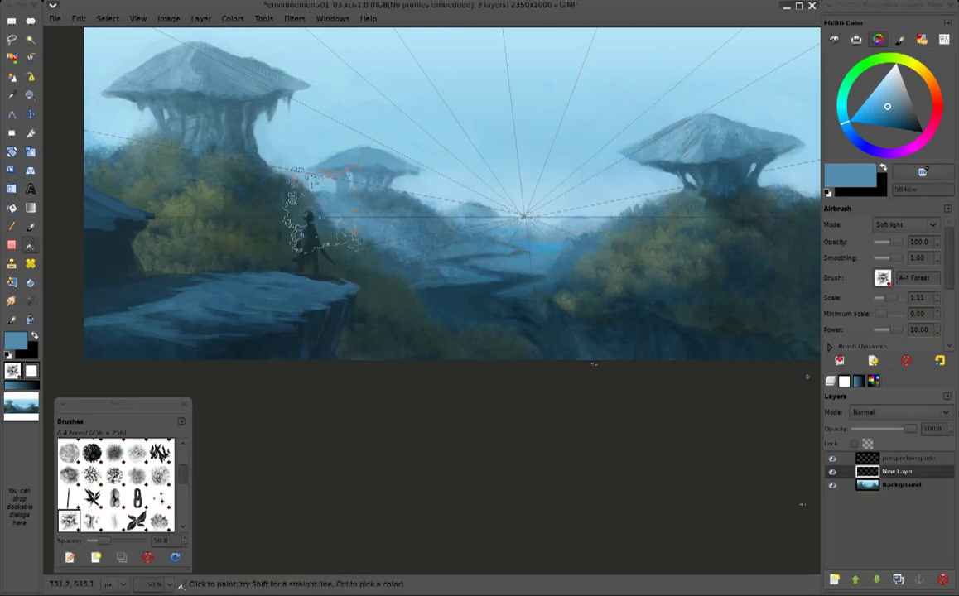
{"action": "left_click", "coordinate": [832, 458]}
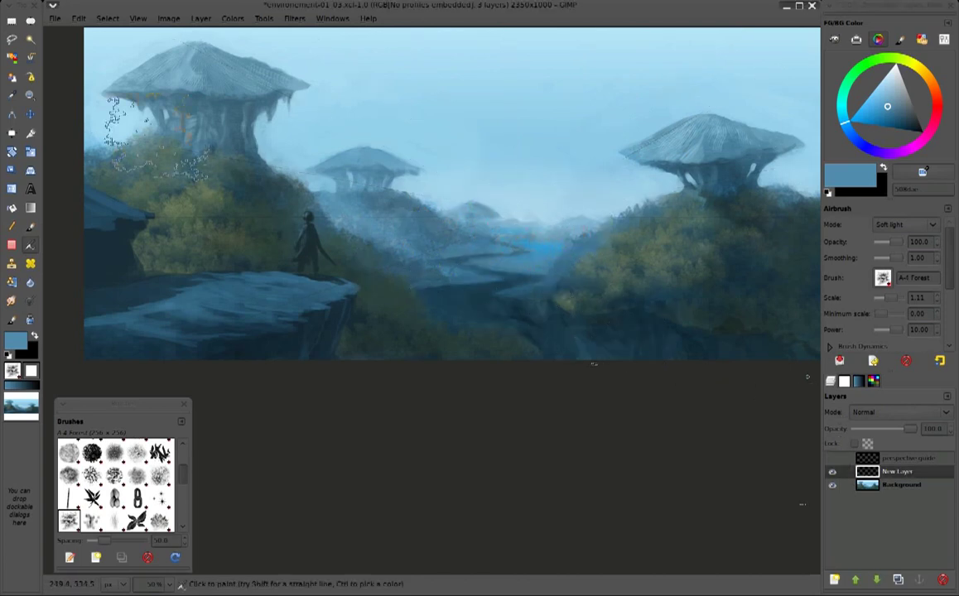
{"action": "left_click", "coordinate": [30, 245]}
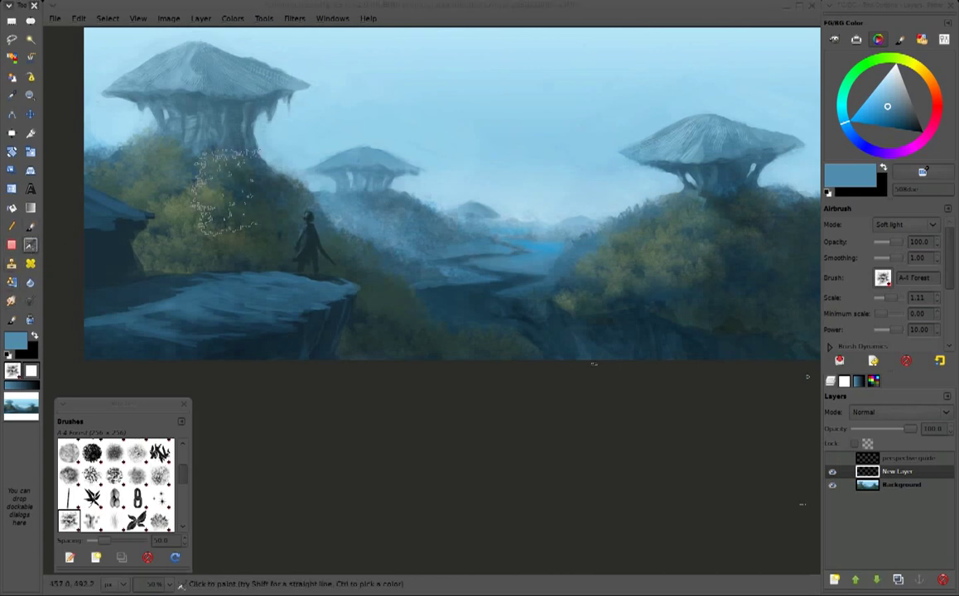
Load the A-13b Airbrush preset and undo a test stroke over the valley
{"action": "left_click", "coordinate": [873, 360]}
{"action": "left_click", "coordinate": [787, 381]}
{"action": "left_click_drag", "start_coordinate": [486, 174], "coordinate": [527, 203]}
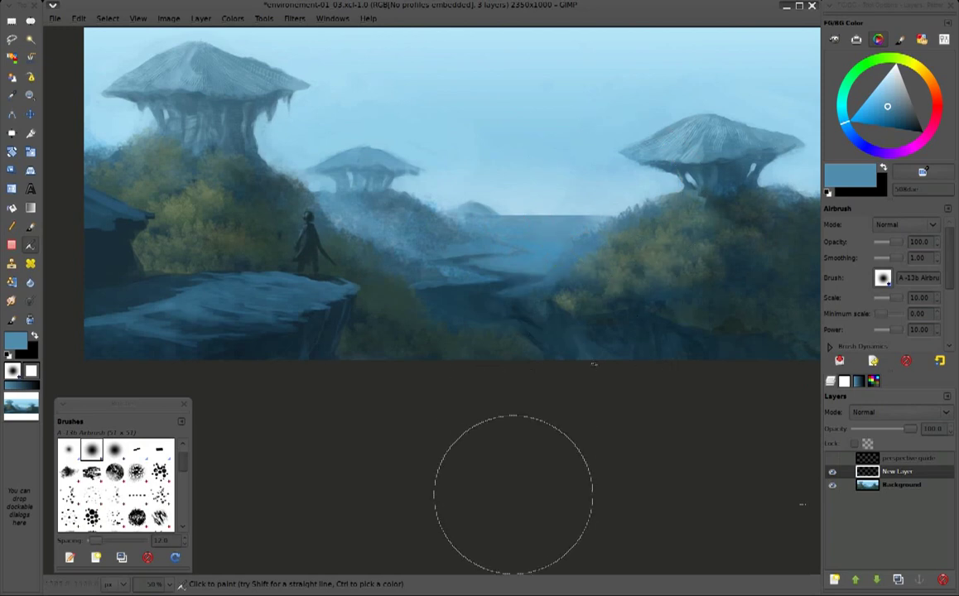
{"action": "key", "text": "ctrl+z"}
Set the airbrush to Multiply mode at 30.4 opacity with a pale blue colour
{"action": "left_click", "coordinate": [903, 225]}
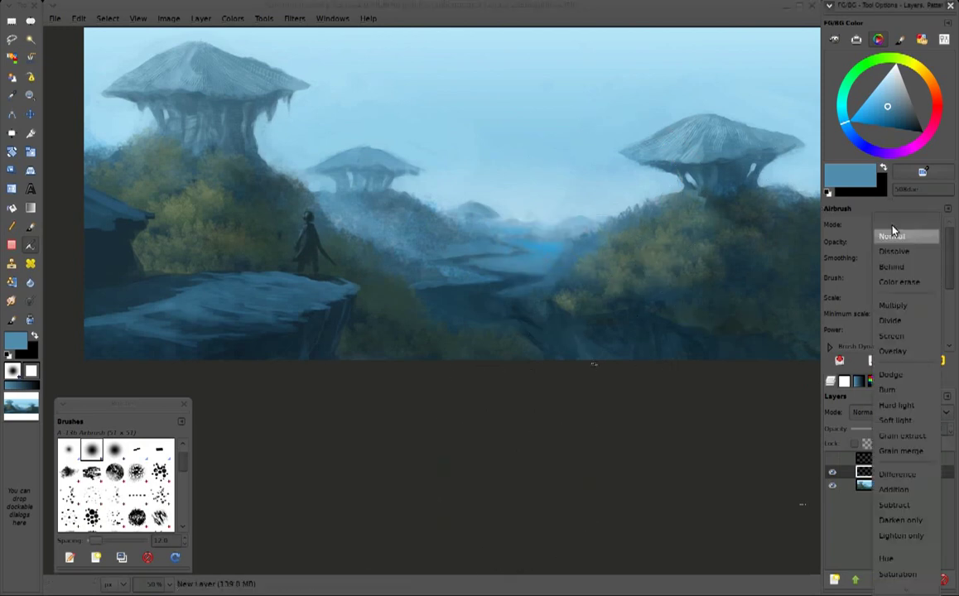
{"action": "left_click", "coordinate": [837, 276]}
{"action": "left_click", "coordinate": [892, 243]}
{"action": "left_click_drag", "start_coordinate": [893, 242], "coordinate": [882, 242]}
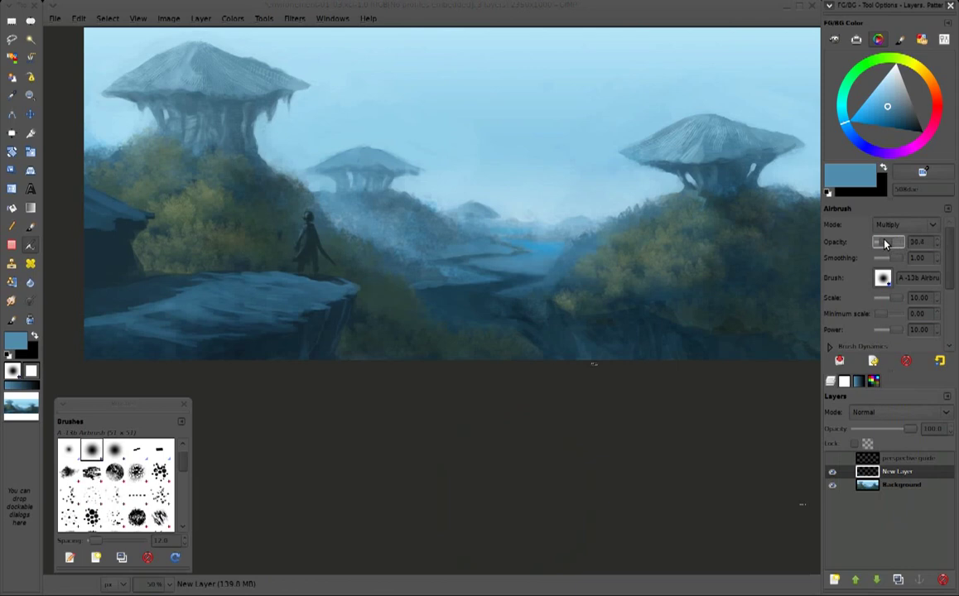
{"action": "left_click", "coordinate": [880, 119]}
{"action": "left_click_drag", "start_coordinate": [882, 118], "coordinate": [884, 96]}
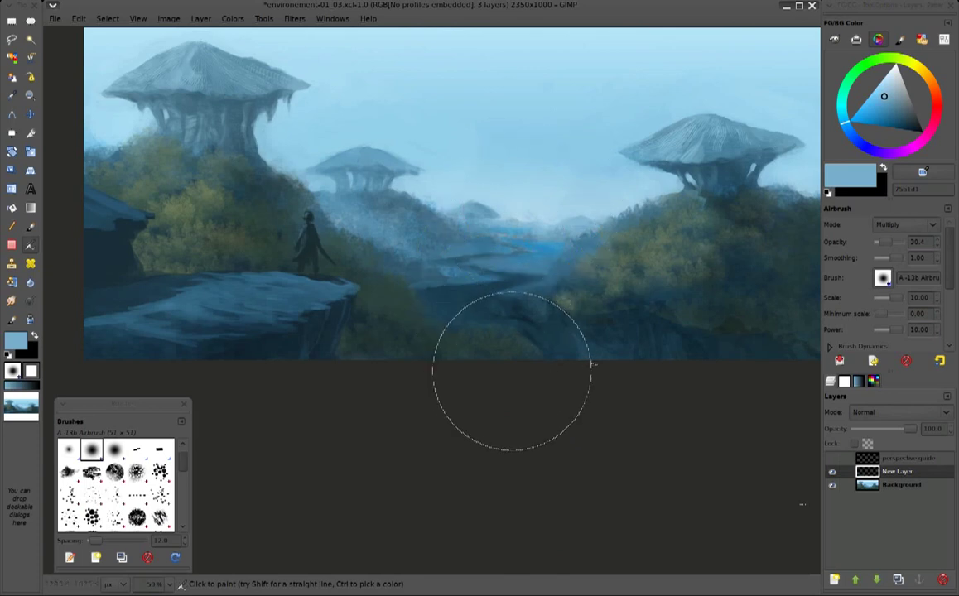
{"action": "key", "text": "ctrl"}
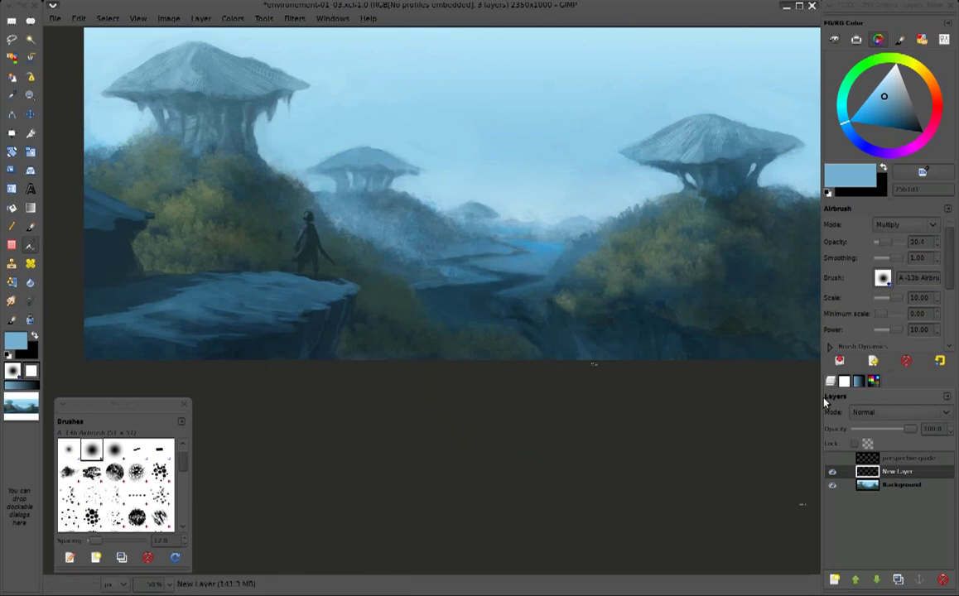
Toggle New Layer's visibility to compare the painting before and after
{"action": "left_click", "coordinate": [832, 473]}
{"action": "left_click", "coordinate": [832, 472]}
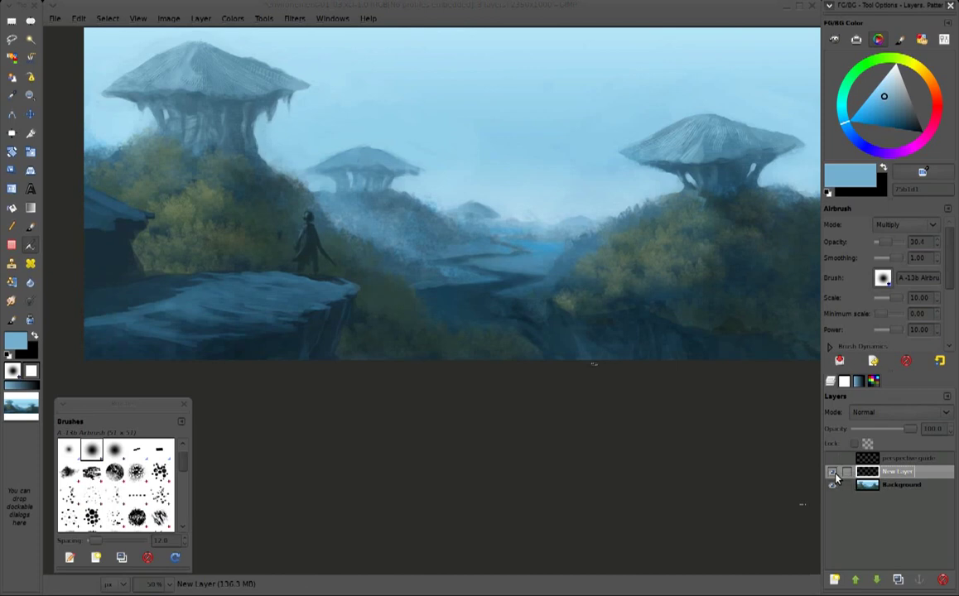
{"action": "left_click", "coordinate": [832, 472]}
{"action": "left_click", "coordinate": [833, 472]}
Set the airbrush to Normal mode with white at scale 3.70, then undo a test horizon glow
{"action": "left_click", "coordinate": [905, 224]}
{"action": "left_click", "coordinate": [888, 156]}
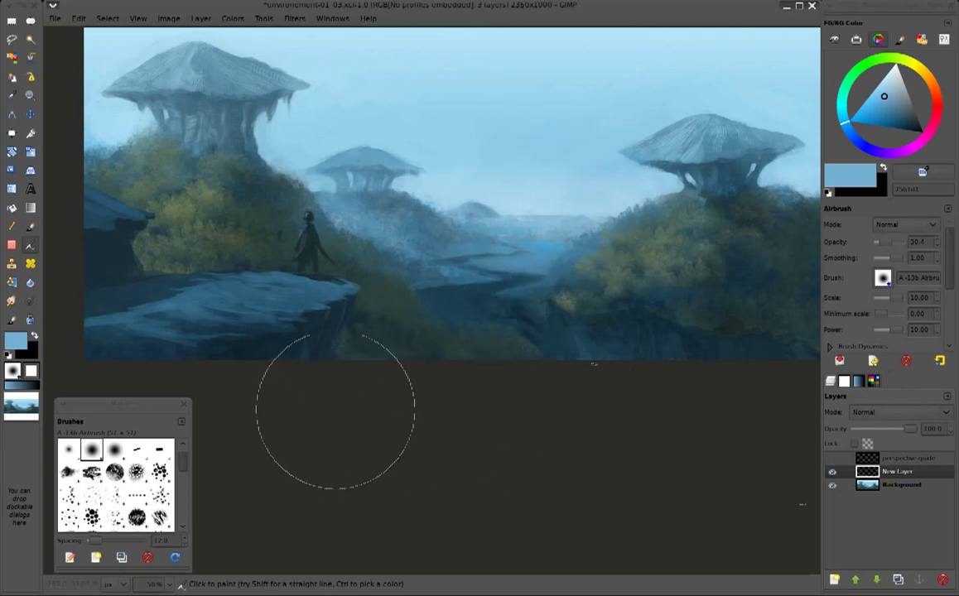
{"action": "key", "text": "bracketleft"}
{"action": "key", "text": "bracketleft"}
{"action": "key", "text": "bracketleft"}
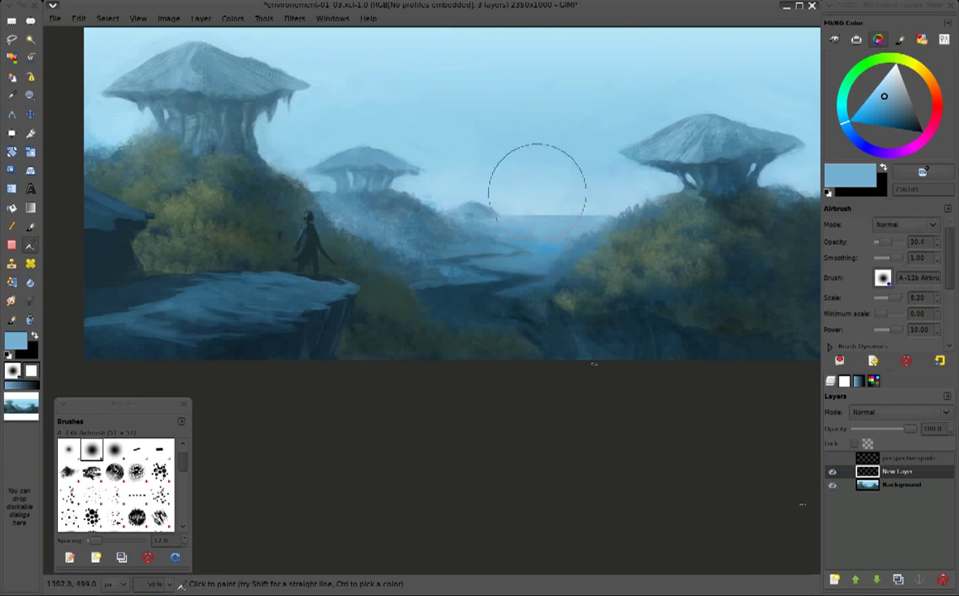
{"action": "left_click", "coordinate": [896, 64]}
{"action": "key", "text": "bracketleft"}
{"action": "key", "text": "bracketleft"}
{"action": "key", "text": "bracketleft"}
{"action": "key", "text": "bracketleft"}
{"action": "key", "text": "bracketleft"}
{"action": "left_click_drag", "start_coordinate": [549, 206], "coordinate": [546, 236]}
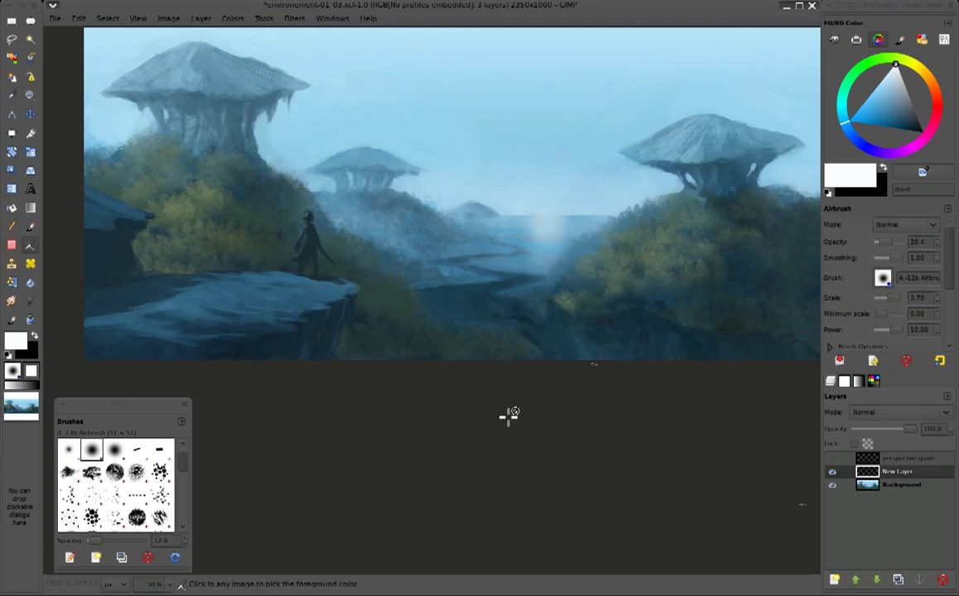
{"action": "key", "text": "ctrl+z"}
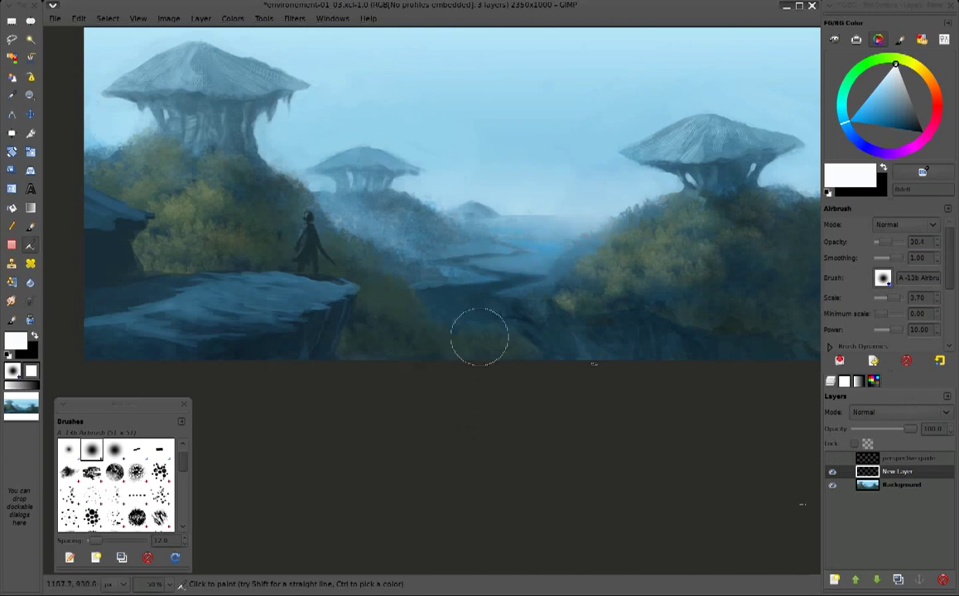
{"action": "left_click", "coordinate": [12, 320]}
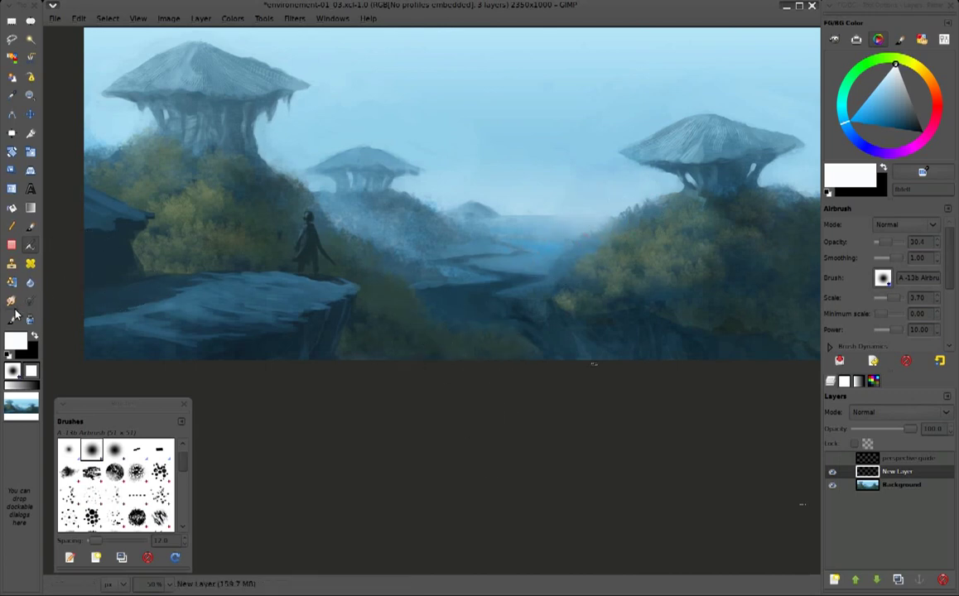
Sample light and dark blues from the canvas and paint soft strokes into the distant misty valley
{"action": "left_click", "coordinate": [573, 220], "text": "ctrl"}
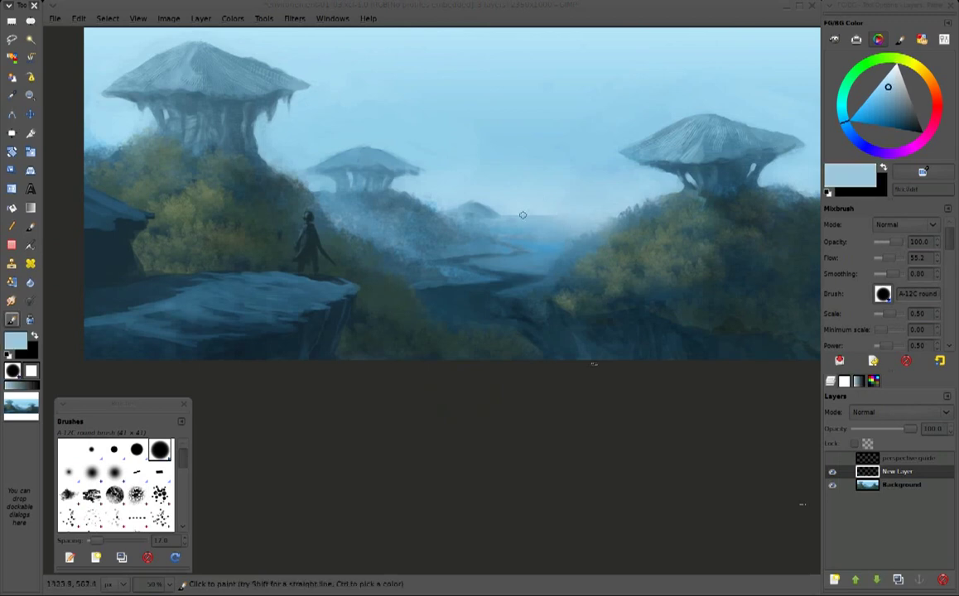
{"action": "left_click_drag", "start_coordinate": [439, 259], "coordinate": [447, 262]}
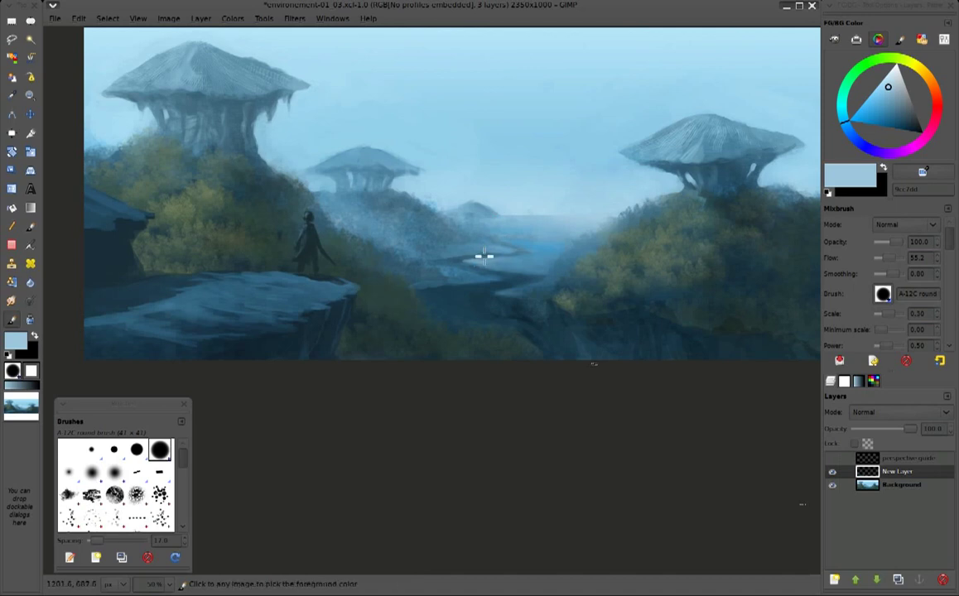
{"action": "left_click", "coordinate": [449, 259], "text": "ctrl"}
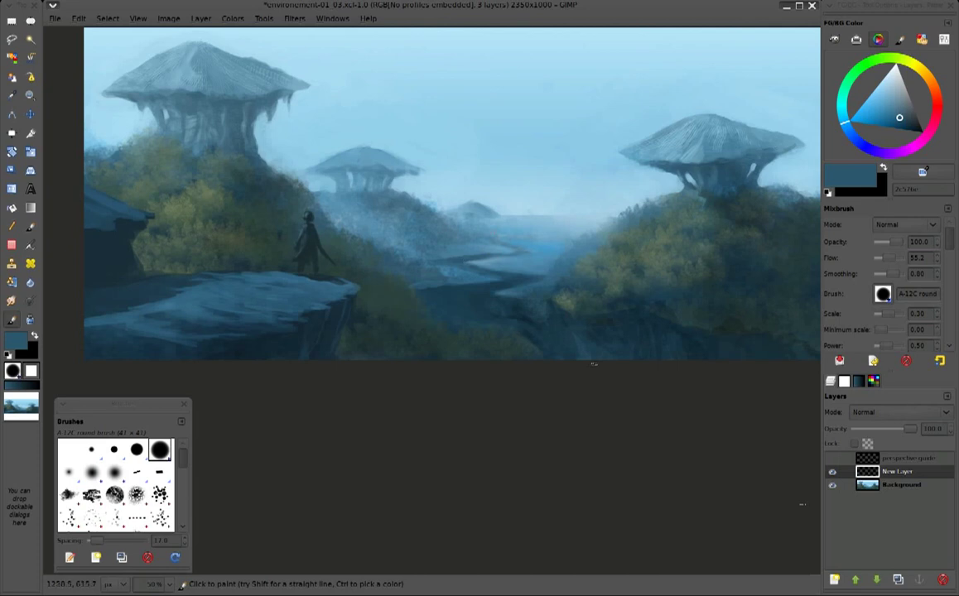
{"action": "left_click", "coordinate": [521, 249], "text": "ctrl"}
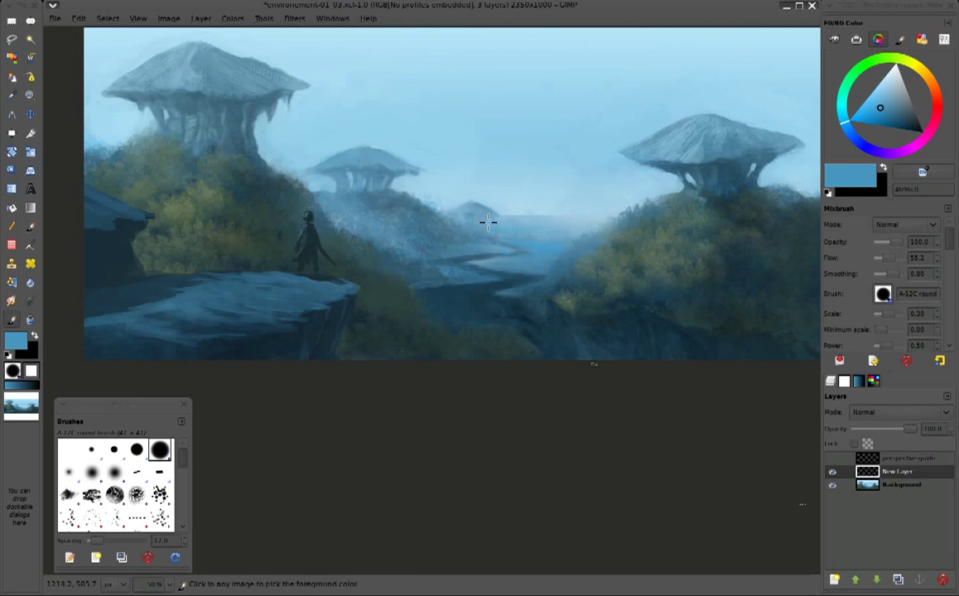
{"action": "left_click", "coordinate": [501, 218], "text": "ctrl"}
{"action": "left_click", "coordinate": [528, 223], "text": "ctrl"}
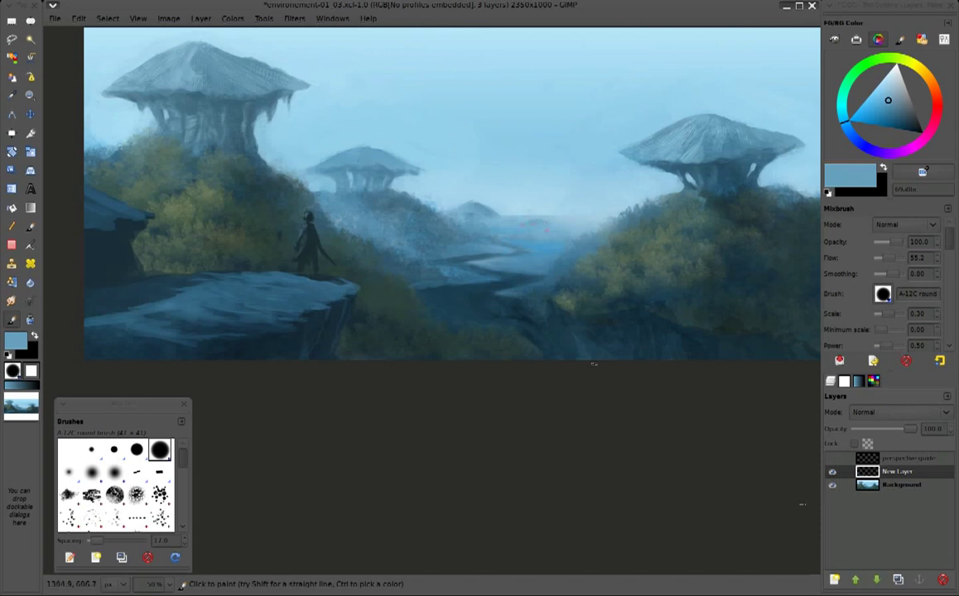
{"action": "left_click", "coordinate": [545, 218], "text": "ctrl"}
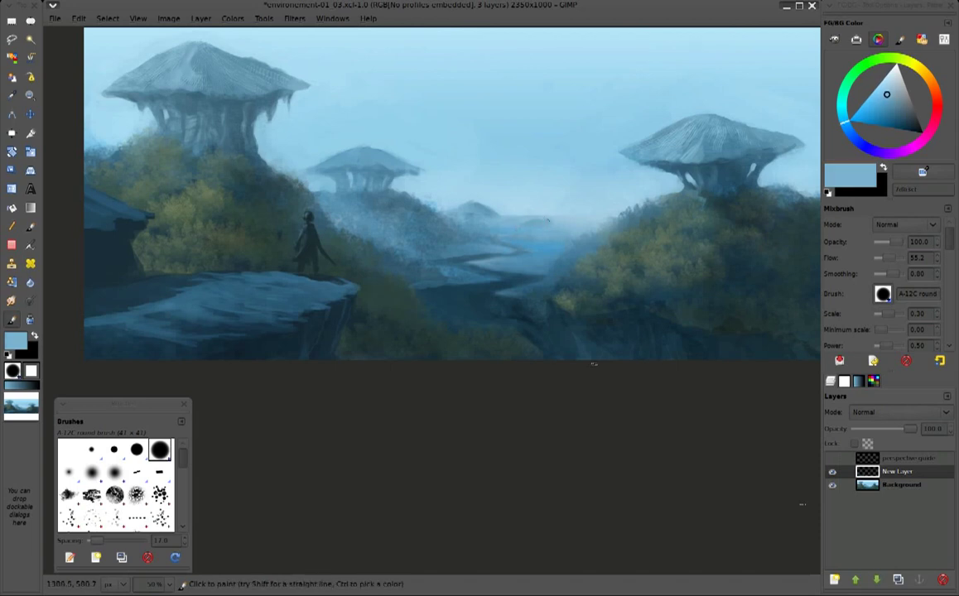
{"action": "left_click", "coordinate": [544, 217], "text": "ctrl"}
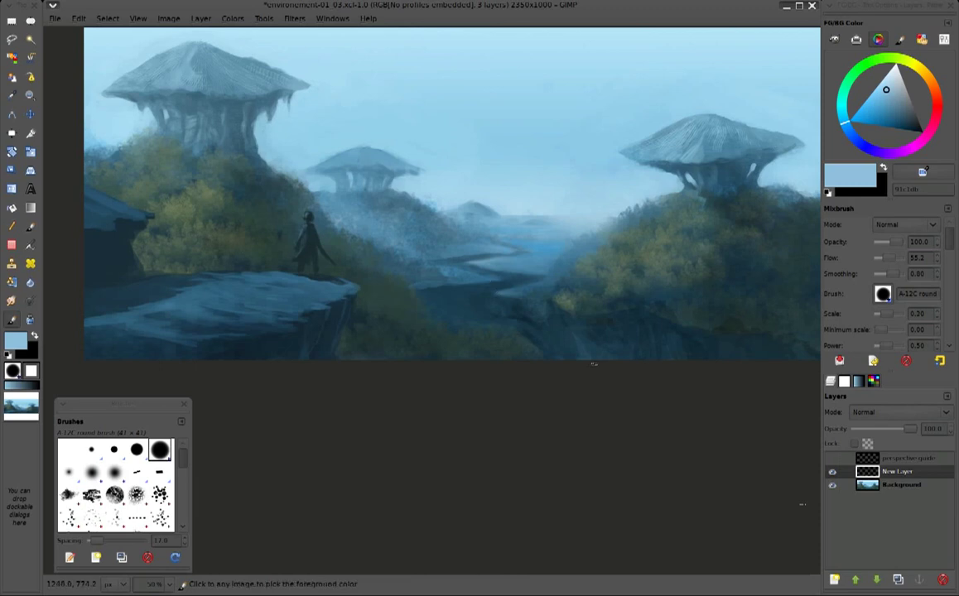
{"action": "left_click", "coordinate": [499, 295], "text": "ctrl"}
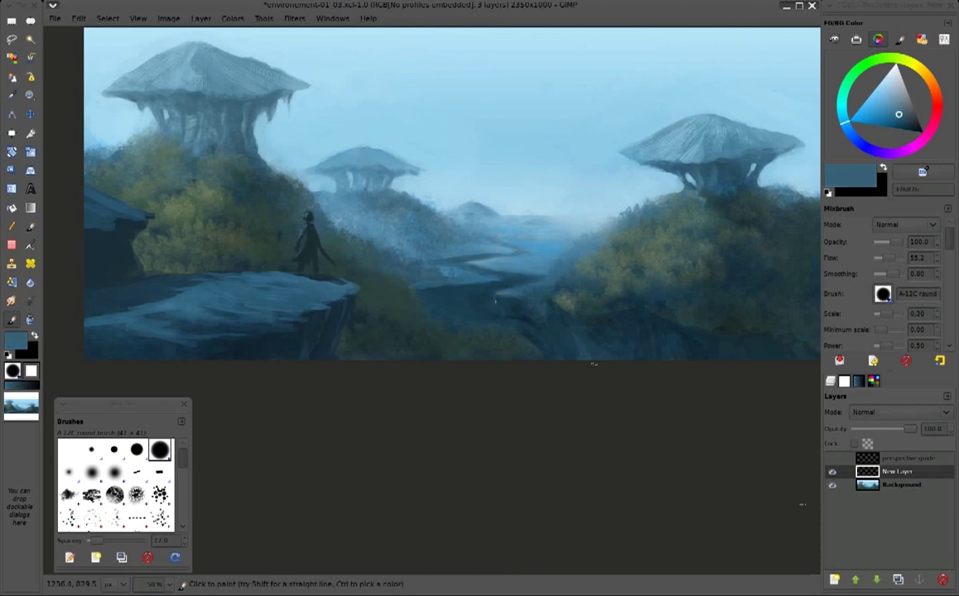
Switch to the A-4 Fur brush in light grey-blue and paint the central valley waterfalls
{"action": "left_click_drag", "start_coordinate": [182, 458], "coordinate": [182, 485]}
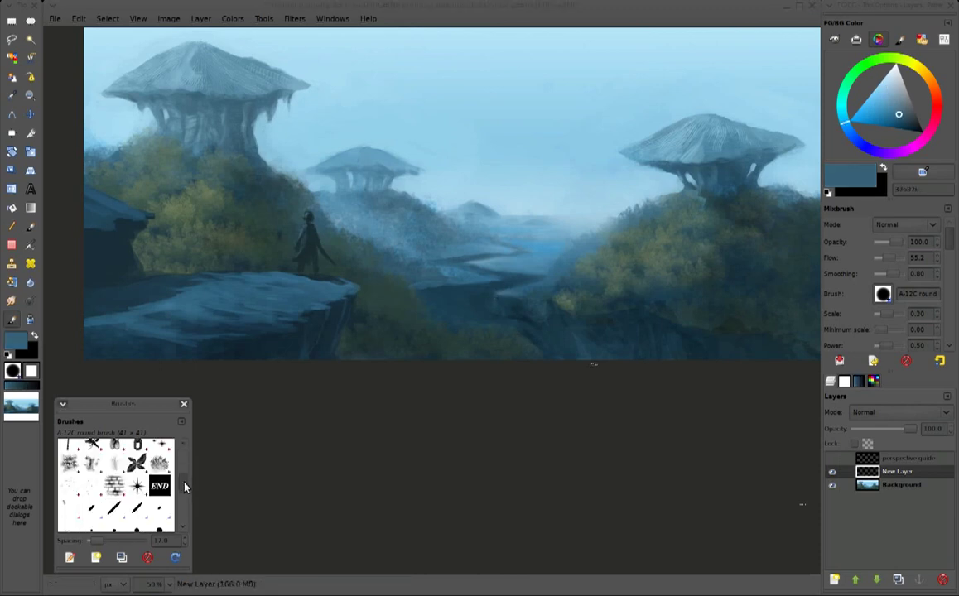
{"action": "left_click", "coordinate": [91, 477]}
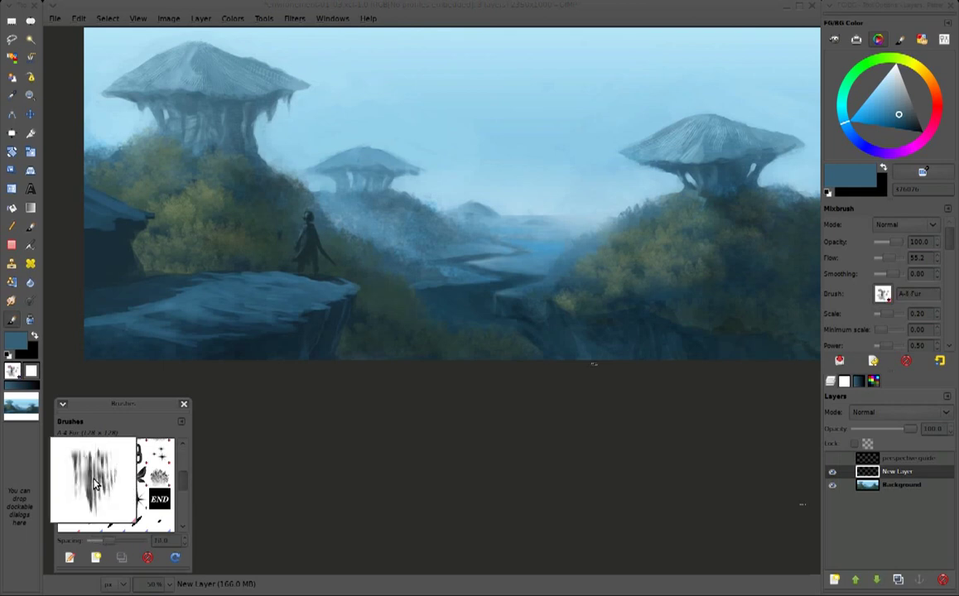
{"action": "left_click", "coordinate": [809, 94], "text": "ctrl"}
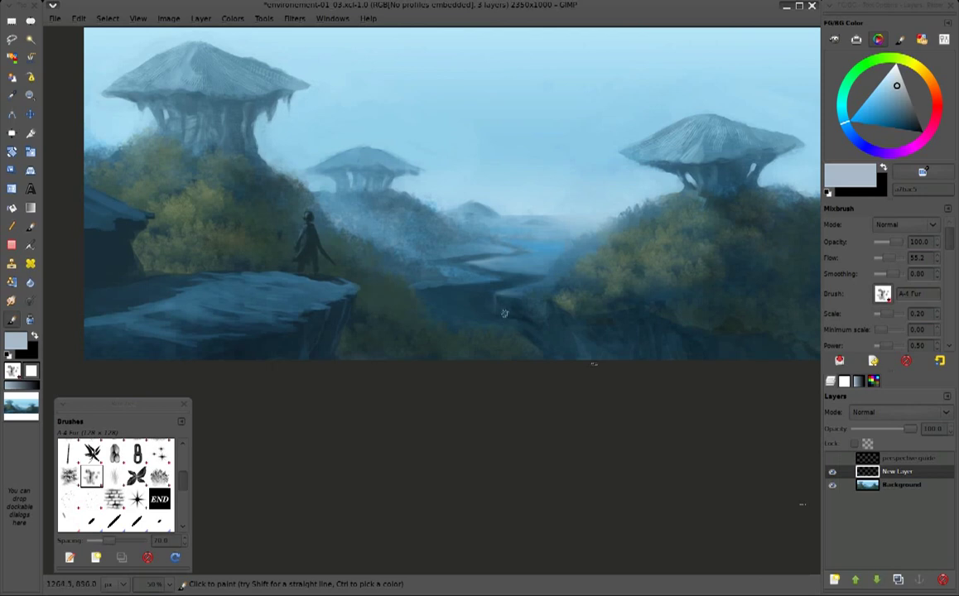
{"action": "mouse_move", "coordinate": [505, 295]}
{"action": "left_mouse_down"}
{"action": "mouse_move", "coordinate": [504, 325]}
{"action": "mouse_move", "coordinate": [521, 316]}
{"action": "left_mouse_up"}
{"action": "mouse_move", "coordinate": [446, 313]}
{"action": "left_mouse_down"}
{"action": "mouse_move", "coordinate": [446, 288]}
{"action": "mouse_move", "coordinate": [447, 331]}
{"action": "left_mouse_up"}
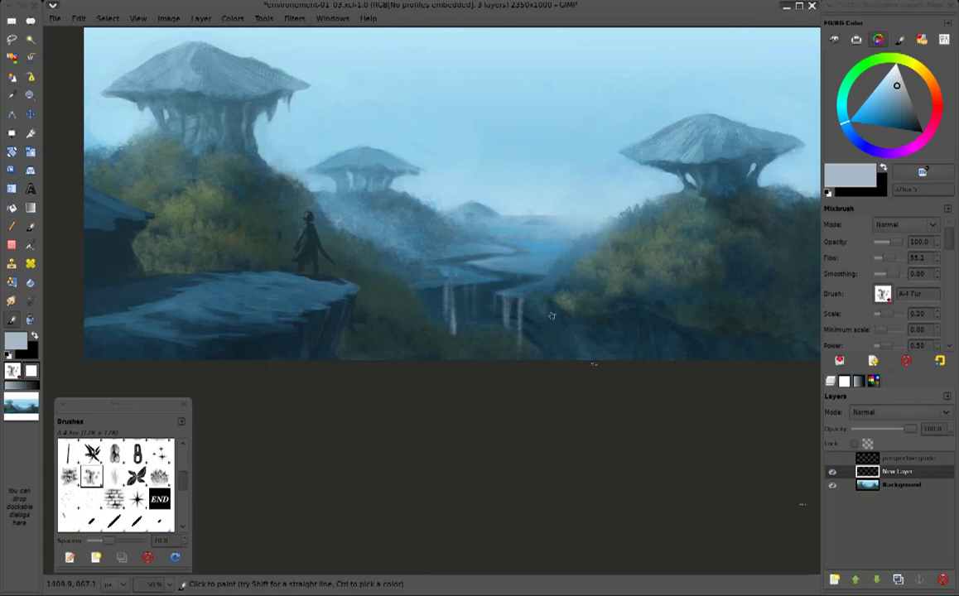
Paint waterfalls on the lower and right cliffs, with brush spacing set to 50
{"action": "key", "text": "bracketright"}
{"action": "left_click_drag", "start_coordinate": [551, 346], "coordinate": [551, 323]}
{"action": "key", "text": "bracketright"}
{"action": "key", "text": "bracketleft"}
{"action": "key", "text": "bracketleft"}
{"action": "mouse_move", "coordinate": [656, 357]}
{"action": "left_mouse_down"}
{"action": "mouse_move", "coordinate": [655, 323]}
{"action": "mouse_move", "coordinate": [666, 349]}
{"action": "left_mouse_up"}
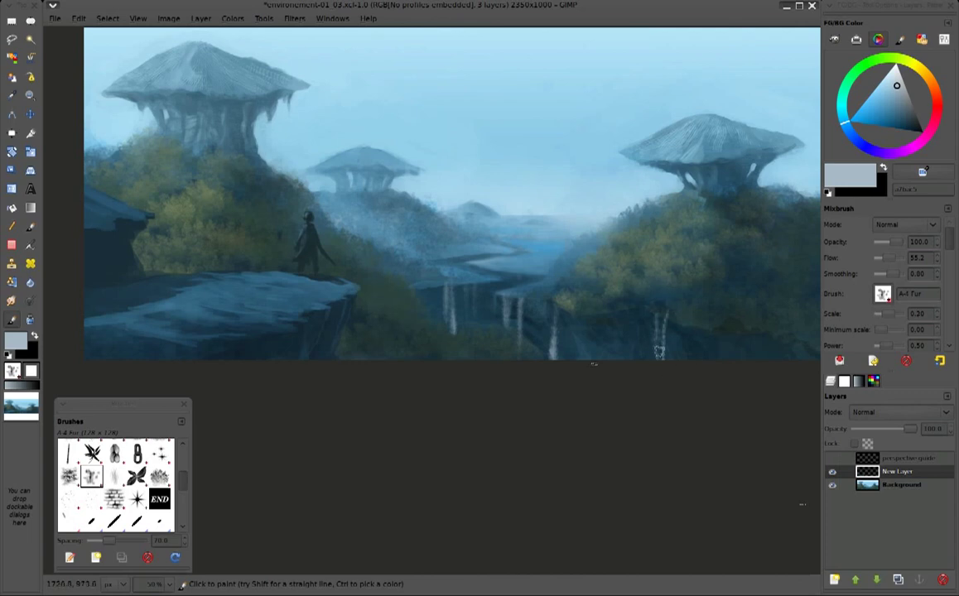
{"action": "left_click", "coordinate": [104, 538]}
{"action": "left_click_drag", "start_coordinate": [664, 358], "coordinate": [667, 324]}
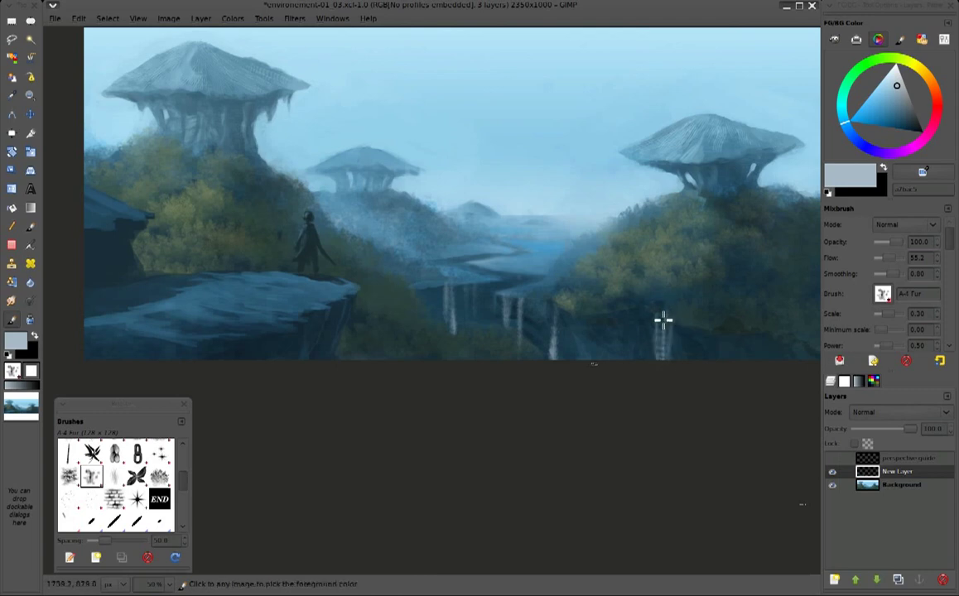
{"action": "left_click", "coordinate": [654, 325], "text": "ctrl"}
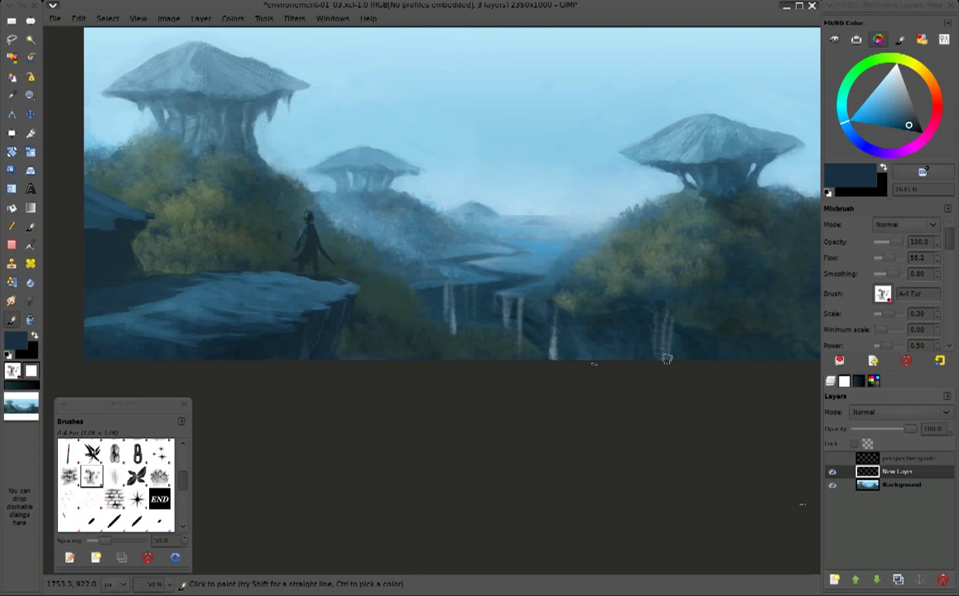
Paint two light grey vertical waterfalls on the right-hand cliffs
{"action": "left_click", "coordinate": [663, 327], "text": "ctrl"}
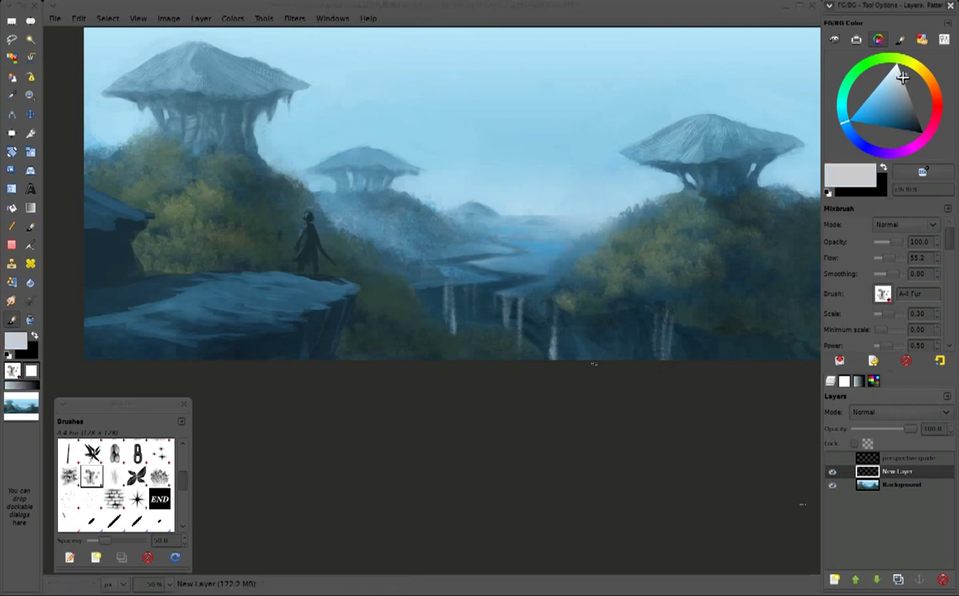
{"action": "left_click_drag", "start_coordinate": [709, 333], "coordinate": [709, 357]}
{"action": "left_click_drag", "start_coordinate": [756, 333], "coordinate": [756, 357]}
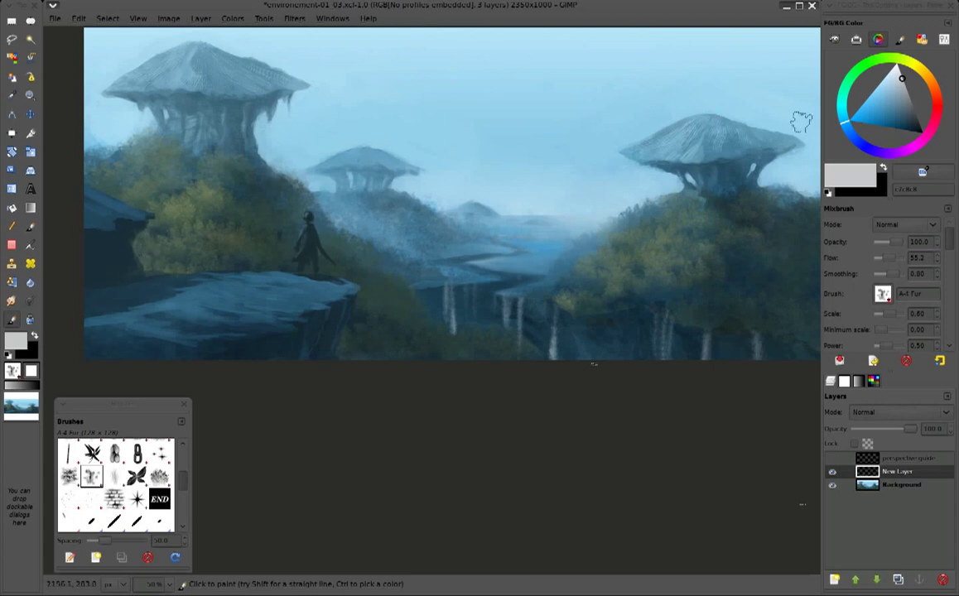
Brush white mist along the dark left cliff edge, then tone it with dark blue-grey
{"action": "left_click", "coordinate": [875, 74]}
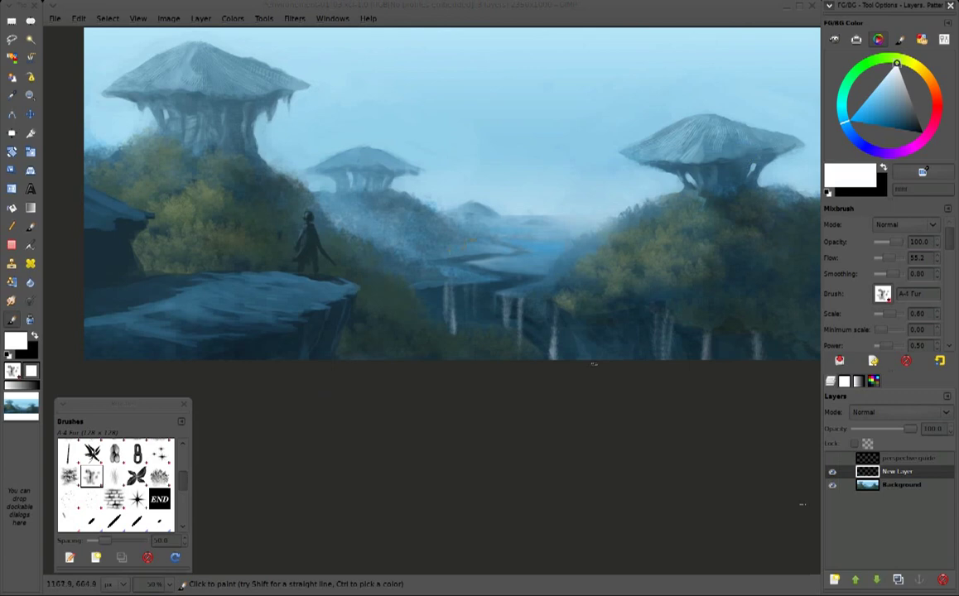
{"action": "left_click_drag", "start_coordinate": [141, 255], "coordinate": [200, 241]}
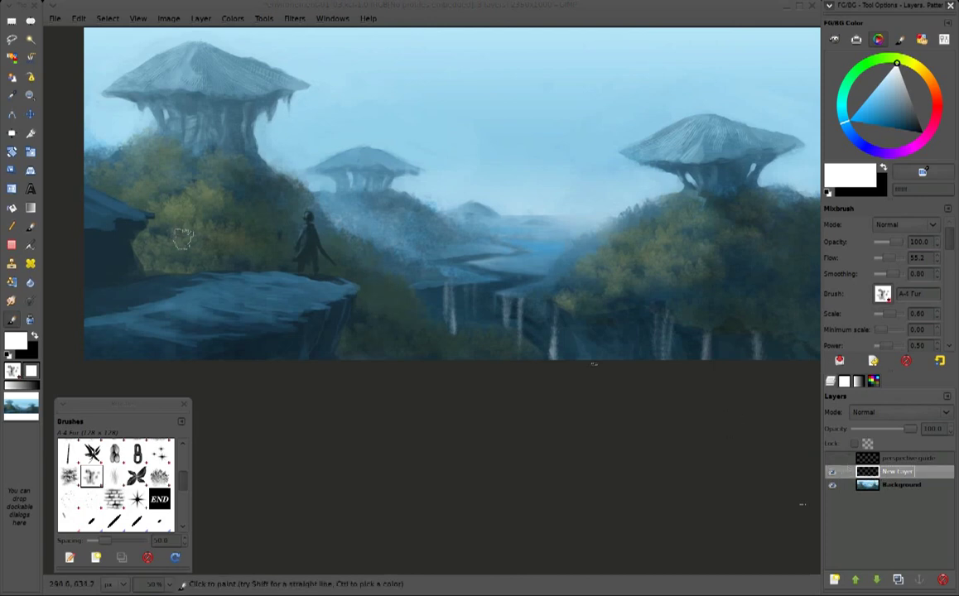
{"action": "mouse_move", "coordinate": [141, 249]}
{"action": "left_mouse_down"}
{"action": "mouse_move", "coordinate": [147, 217]}
{"action": "mouse_move", "coordinate": [137, 257]}
{"action": "left_mouse_up"}
{"action": "left_click", "coordinate": [118, 249], "text": "ctrl"}
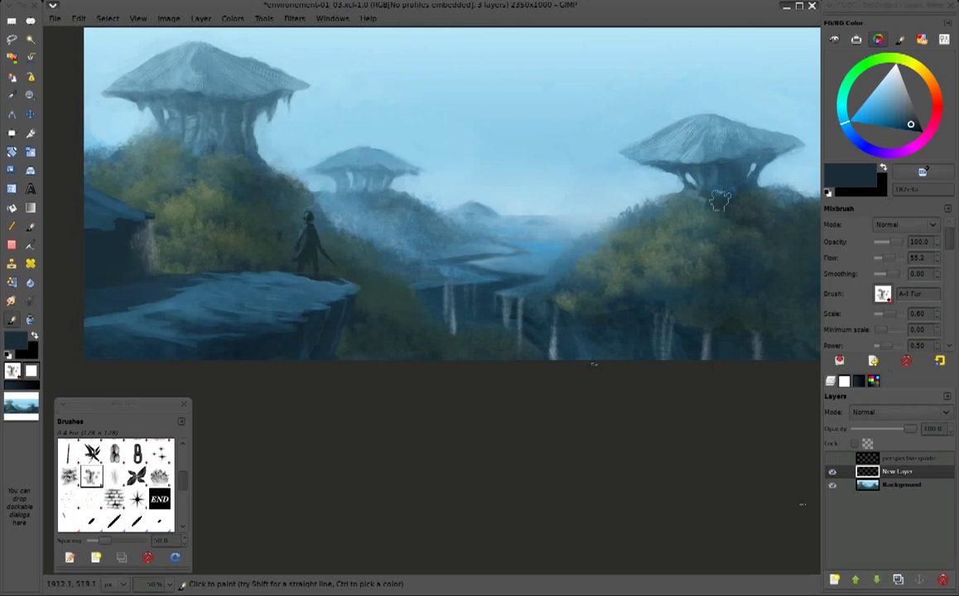
{"action": "left_click", "coordinate": [904, 82]}
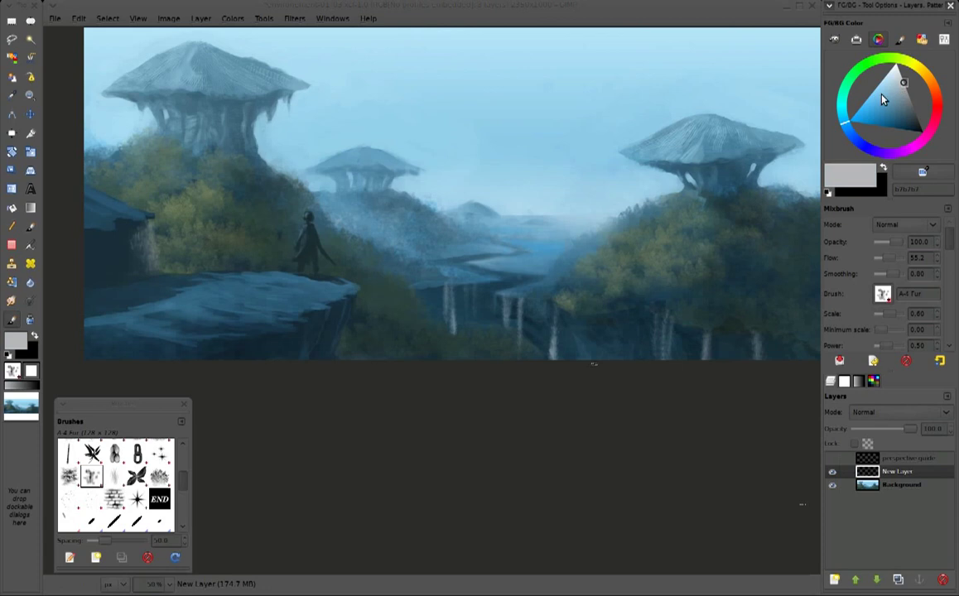
{"action": "left_click", "coordinate": [226, 109]}
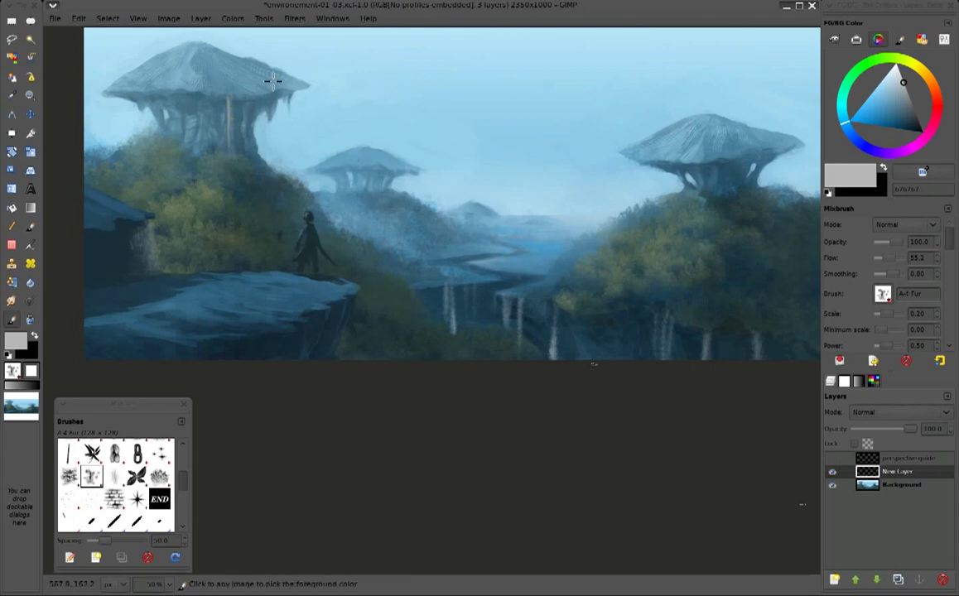
Paint pale water streaks down the left tower's stem and beneath the right tower's cap
{"action": "key", "text": "ctrl"}
{"action": "left_click", "coordinate": [526, 199], "text": "ctrl"}
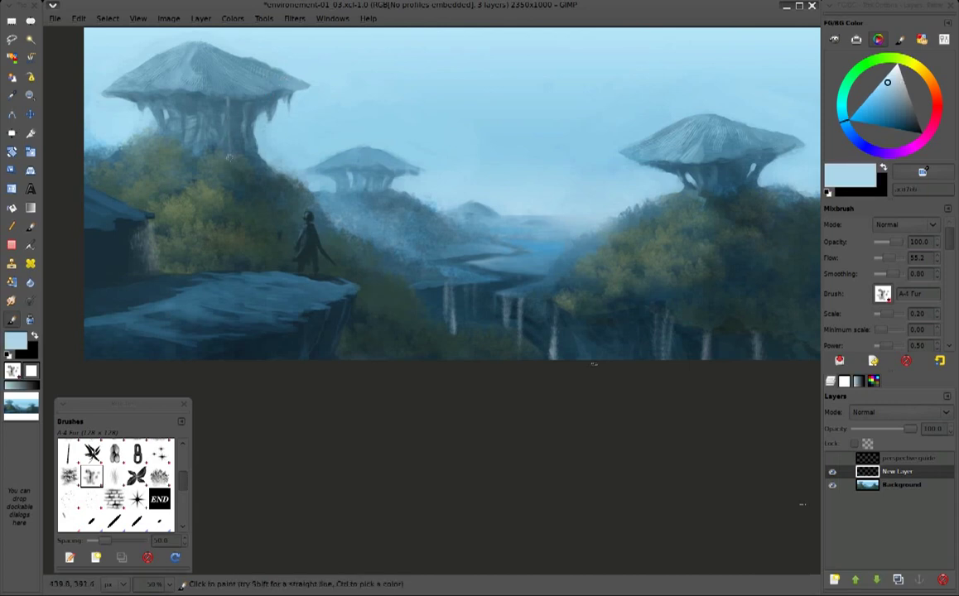
{"action": "left_click_drag", "start_coordinate": [229, 97], "coordinate": [235, 162]}
{"action": "left_click", "coordinate": [667, 184], "text": "ctrl"}
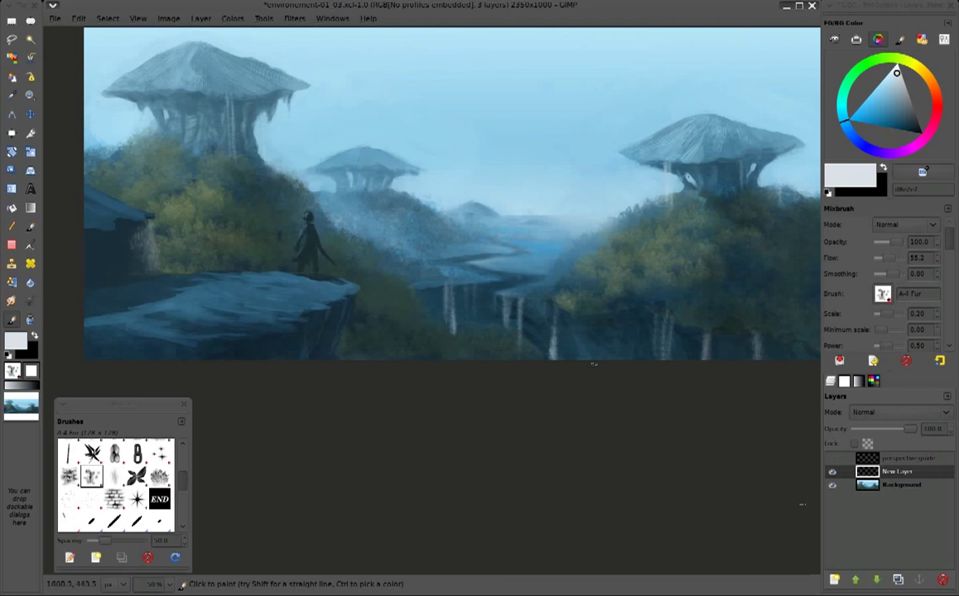
{"action": "left_click_drag", "start_coordinate": [700, 198], "coordinate": [709, 169]}
{"action": "left_click_drag", "start_coordinate": [785, 183], "coordinate": [789, 216]}
Add faint near-white streaks under the left tower's cap and light marks at its base
{"action": "left_click", "coordinate": [751, 195], "text": "ctrl"}
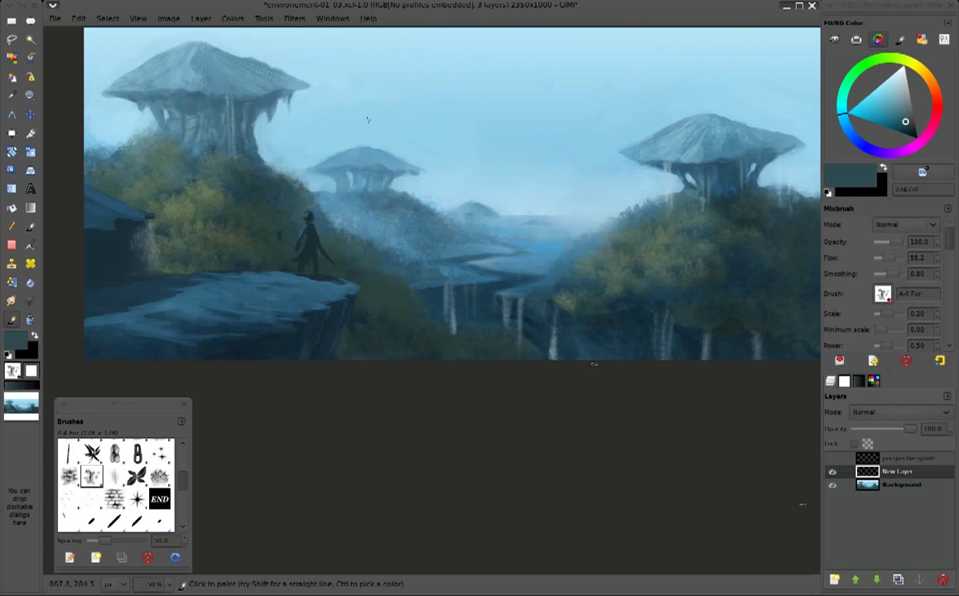
{"action": "left_click", "coordinate": [907, 73]}
{"action": "left_click_drag", "start_coordinate": [177, 84], "coordinate": [177, 115]}
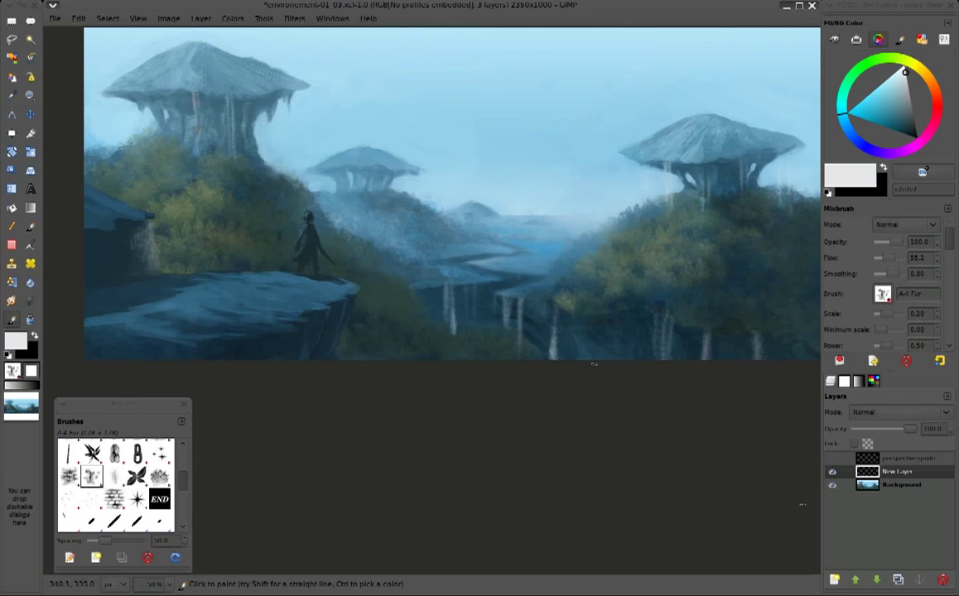
{"action": "left_click_drag", "start_coordinate": [162, 145], "coordinate": [165, 139]}
{"action": "left_click_drag", "start_coordinate": [594, 363], "coordinate": [558, 391]}
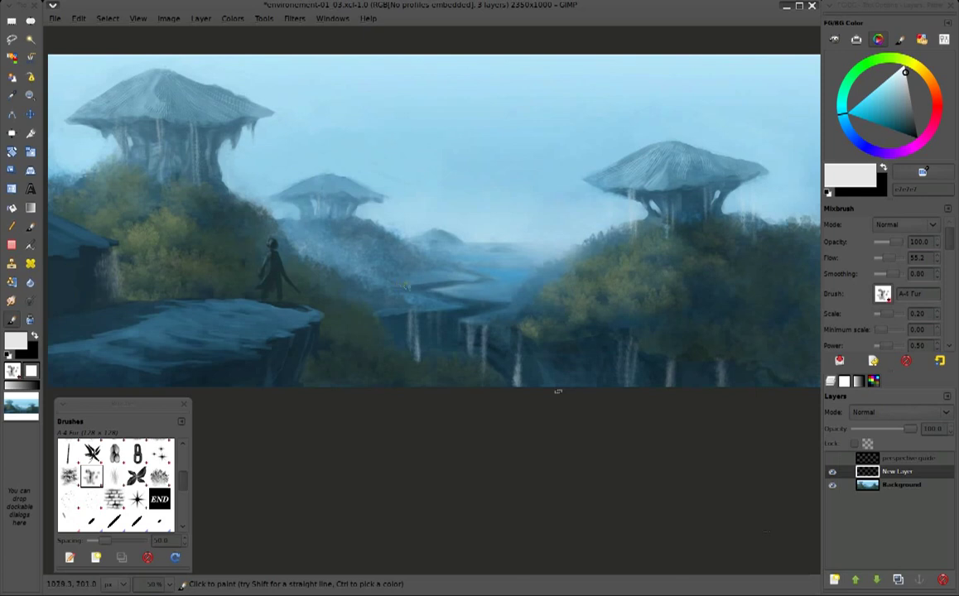
{"action": "left_click", "coordinate": [404, 286], "text": "ctrl"}
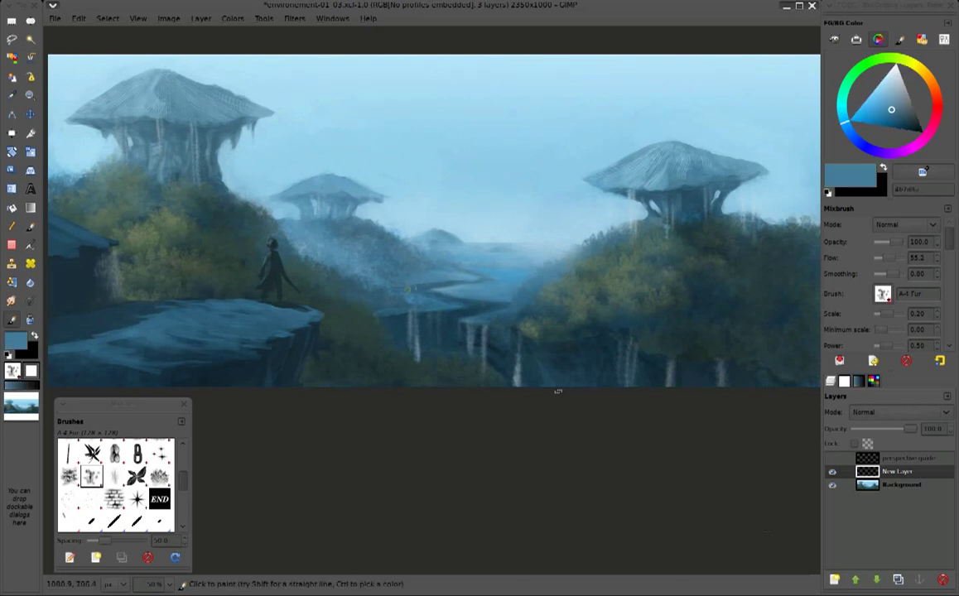
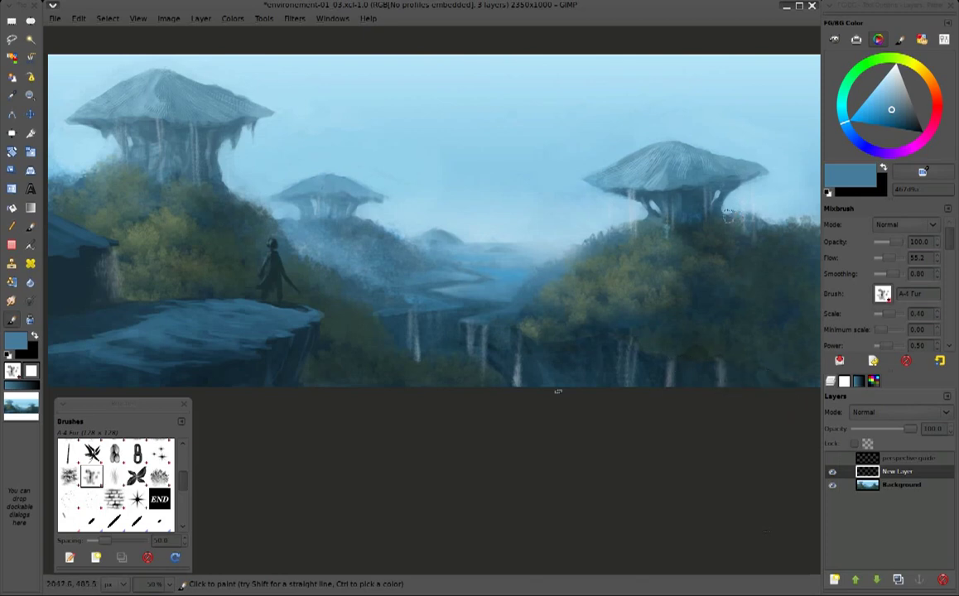
Pick a darker blue and save the painting as environement-01_03.xcf
{"action": "left_click", "coordinate": [622, 219], "text": "ctrl"}
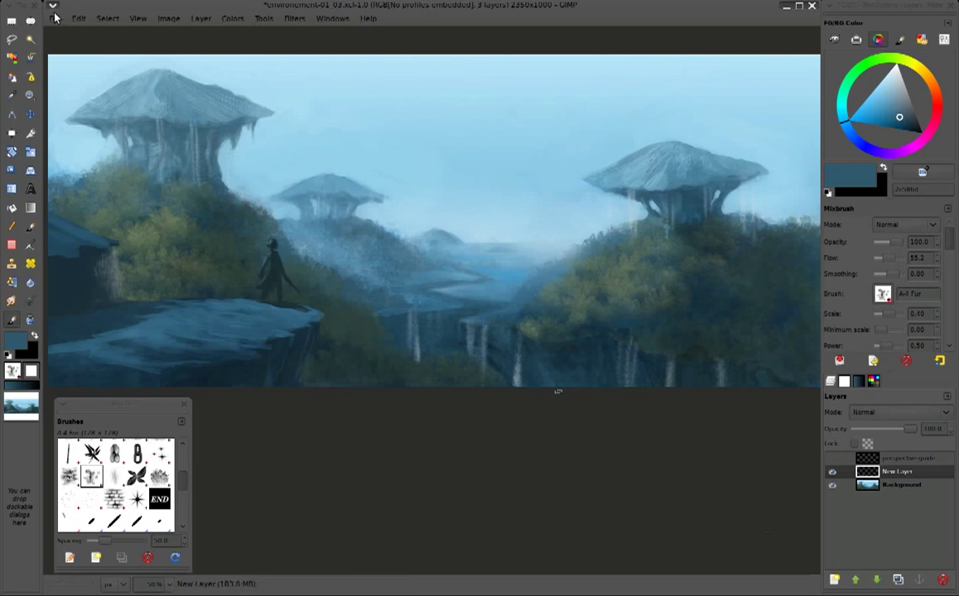
{"action": "left_click", "coordinate": [54, 16]}
{"action": "left_click", "coordinate": [72, 111]}
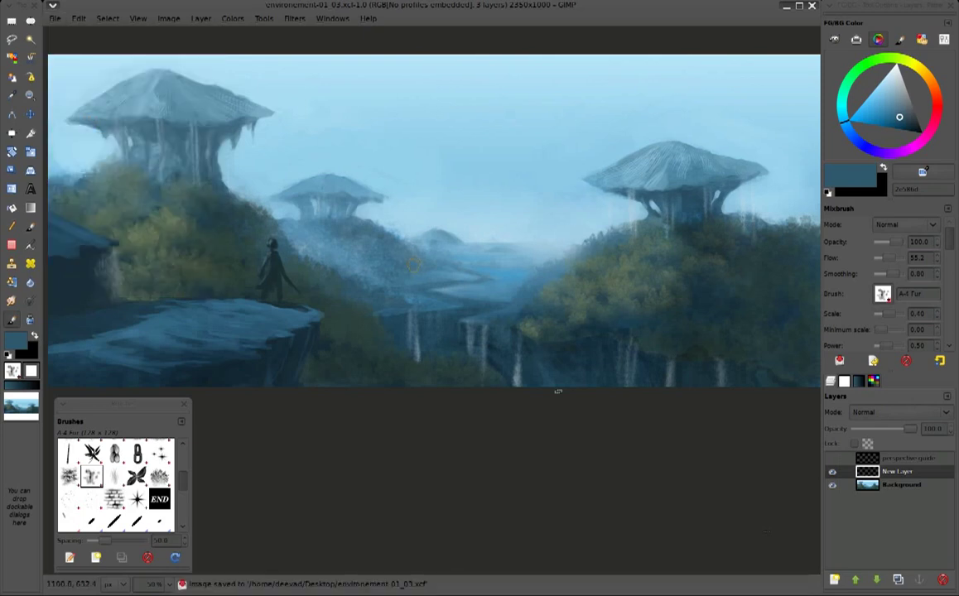
Switch to the A-12C round brush preset and zoom in on the sword-bearer
{"action": "left_click", "coordinate": [873, 360]}
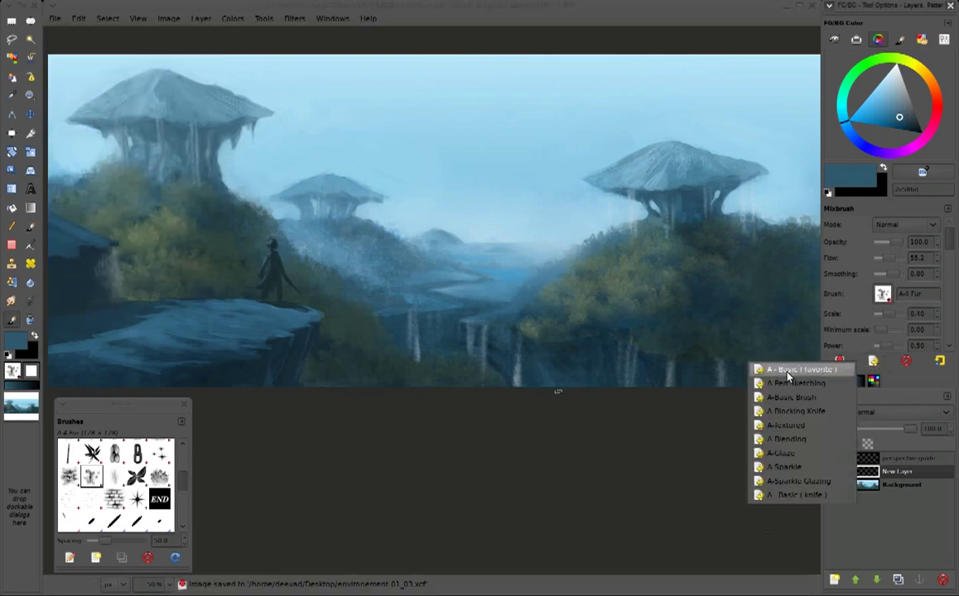
{"action": "left_click", "coordinate": [789, 383]}
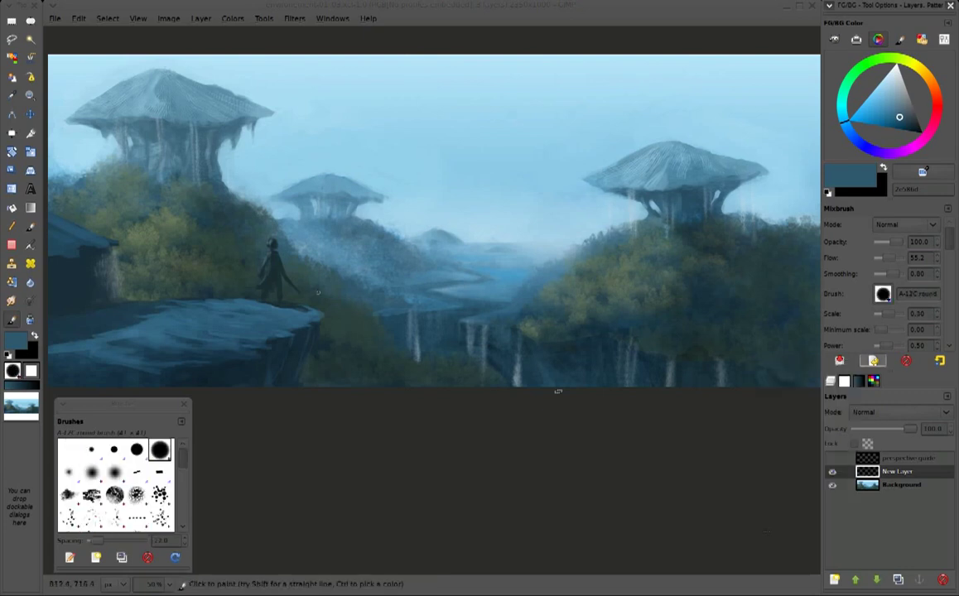
{"action": "left_click", "coordinate": [278, 327]}
{"action": "scroll", "coordinate": [265, 287], "scroll_direction": "up", "scroll_amount": 1}
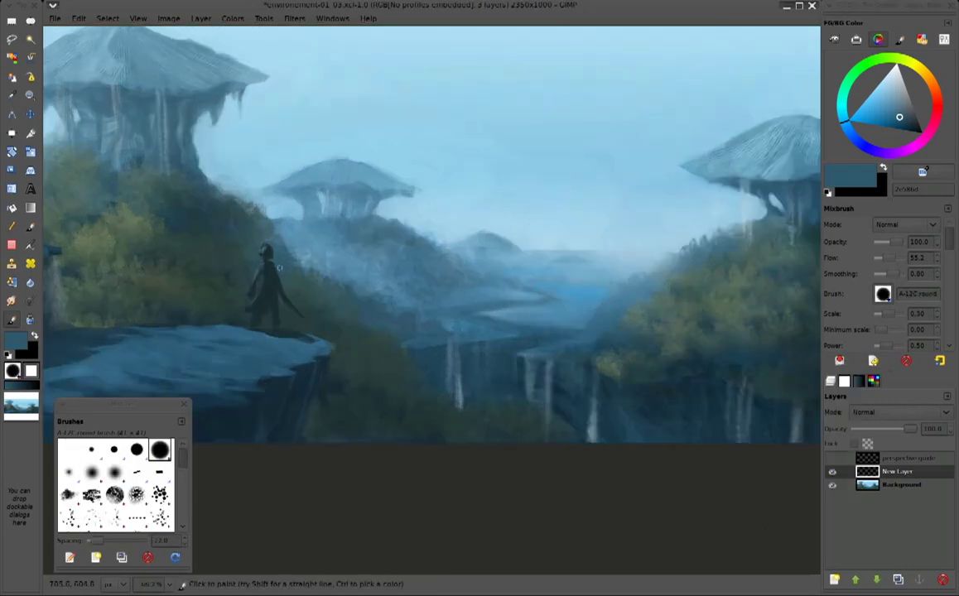
{"action": "scroll", "coordinate": [265, 287], "scroll_direction": "up", "scroll_amount": 1}
{"action": "scroll", "coordinate": [265, 287], "scroll_direction": "up", "scroll_amount": 1}
{"action": "mouse_move", "coordinate": [271, 283]}
{"action": "left_mouse_down"}
{"action": "mouse_move", "coordinate": [381, 228]}
{"action": "mouse_move", "coordinate": [389, 239]}
{"action": "left_mouse_up"}
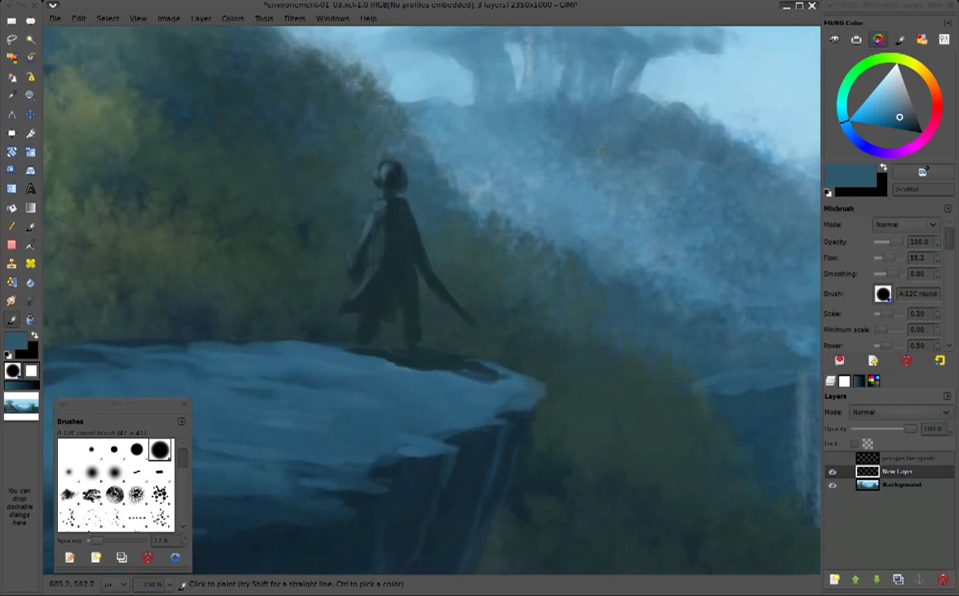
Paint the figure's torso and coat yellow-green and dark green down to the hem
{"action": "left_click", "coordinate": [906, 59]}
{"action": "left_click", "coordinate": [891, 95]}
{"action": "mouse_move", "coordinate": [383, 201]}
{"action": "left_mouse_down"}
{"action": "mouse_move", "coordinate": [385, 220]}
{"action": "mouse_move", "coordinate": [379, 208]}
{"action": "left_mouse_up"}
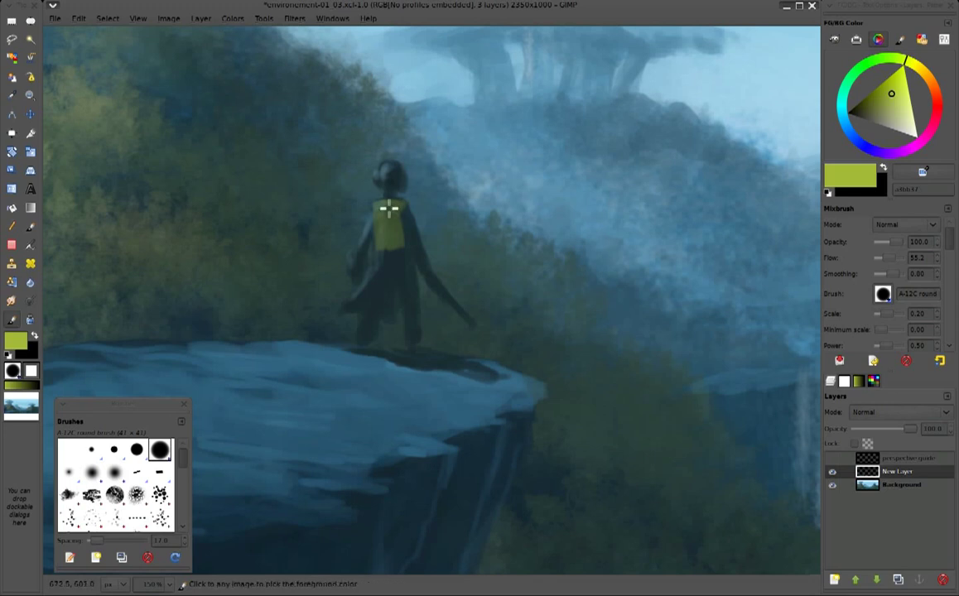
{"action": "left_click", "coordinate": [403, 251], "text": "ctrl"}
{"action": "left_click_drag", "start_coordinate": [403, 250], "coordinate": [400, 250]}
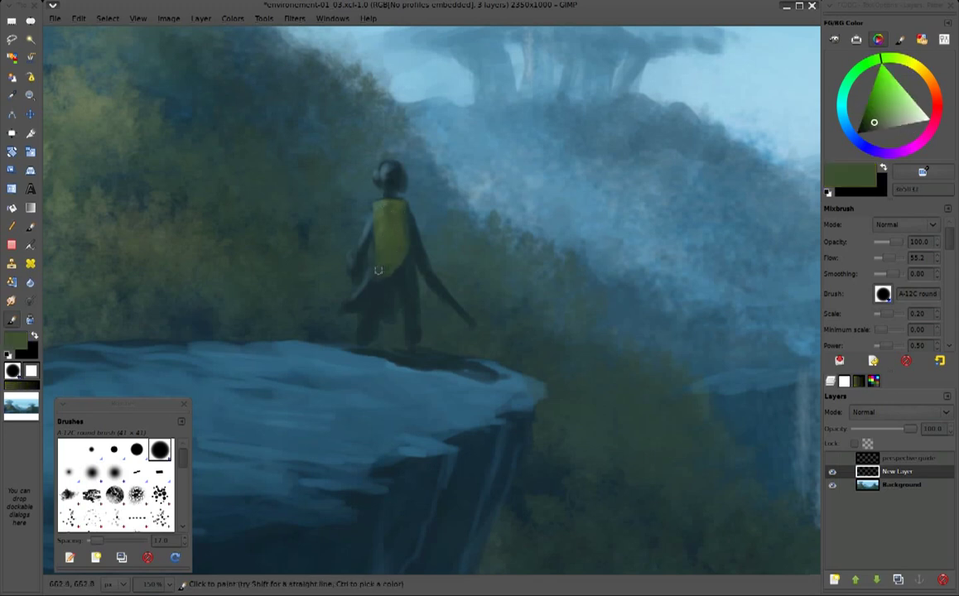
{"action": "mouse_move", "coordinate": [401, 250]}
{"action": "left_mouse_down"}
{"action": "mouse_move", "coordinate": [351, 305]}
{"action": "mouse_move", "coordinate": [402, 263]}
{"action": "mouse_move", "coordinate": [392, 308]}
{"action": "mouse_move", "coordinate": [363, 295]}
{"action": "left_mouse_up"}
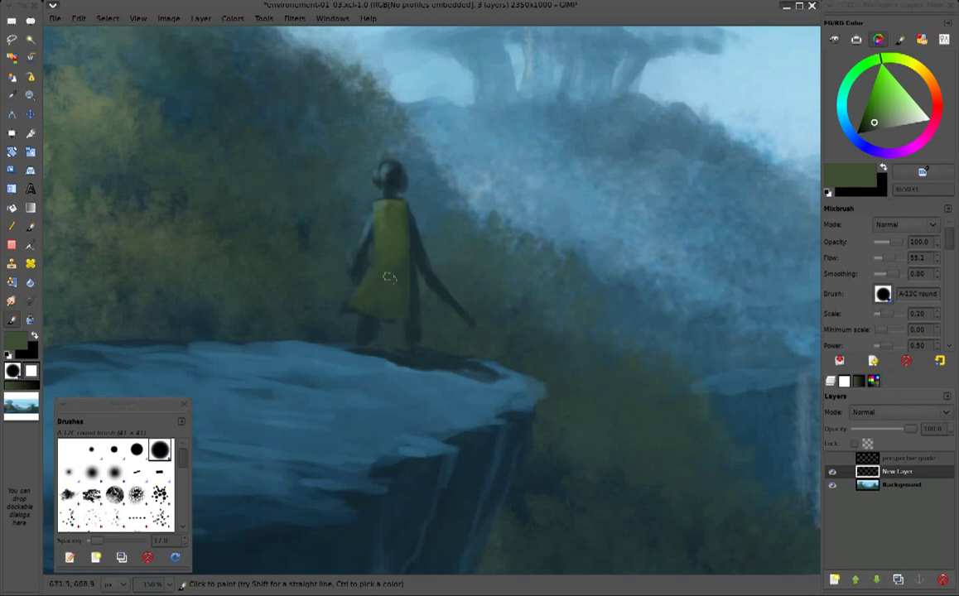
{"action": "left_click", "coordinate": [900, 115]}
{"action": "left_click_drag", "start_coordinate": [899, 115], "coordinate": [905, 115]}
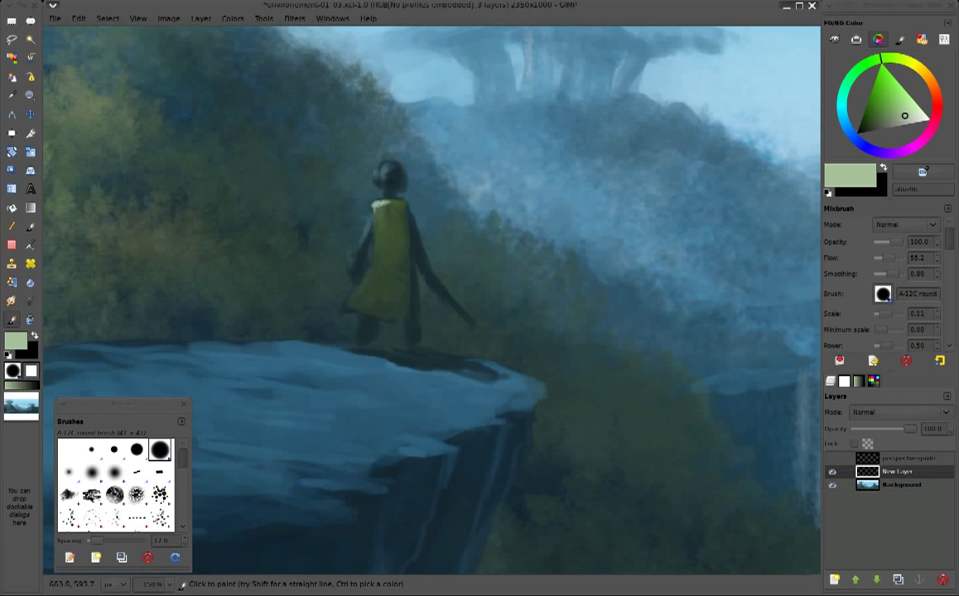
Dab light green on the collar and shoulder, then add dark green folds
{"action": "mouse_move", "coordinate": [378, 199]}
{"action": "left_mouse_down"}
{"action": "mouse_move", "coordinate": [400, 198]}
{"action": "mouse_move", "coordinate": [388, 206]}
{"action": "left_mouse_up"}
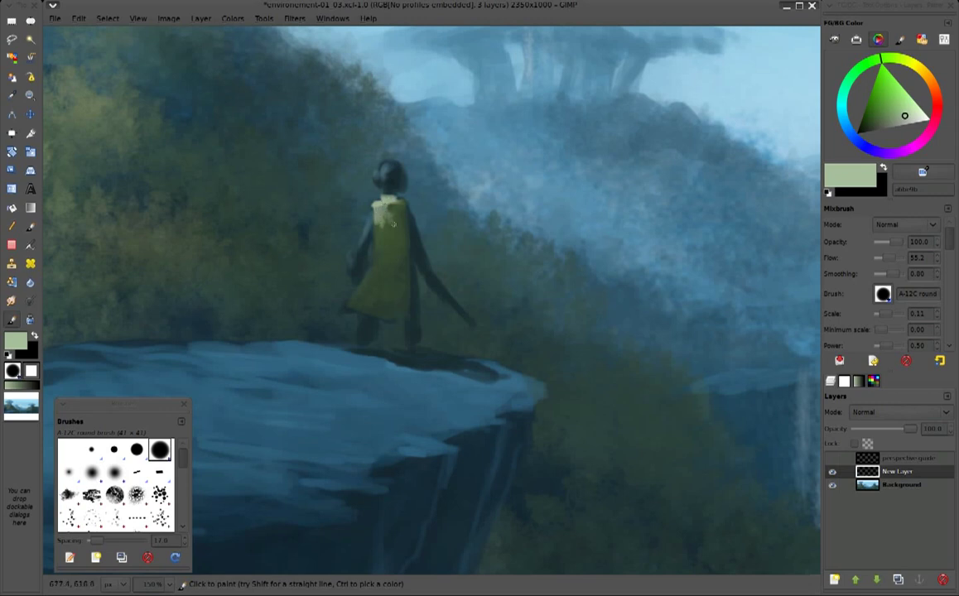
{"action": "left_click_drag", "start_coordinate": [388, 215], "coordinate": [395, 212]}
{"action": "mouse_move", "coordinate": [386, 253]}
{"action": "left_mouse_down"}
{"action": "mouse_move", "coordinate": [355, 299]}
{"action": "mouse_move", "coordinate": [362, 306]}
{"action": "mouse_move", "coordinate": [400, 263]}
{"action": "mouse_move", "coordinate": [403, 308]}
{"action": "left_mouse_up"}
{"action": "left_click", "coordinate": [443, 260], "text": "ctrl"}
{"action": "left_click_drag", "start_coordinate": [360, 224], "coordinate": [397, 316]}
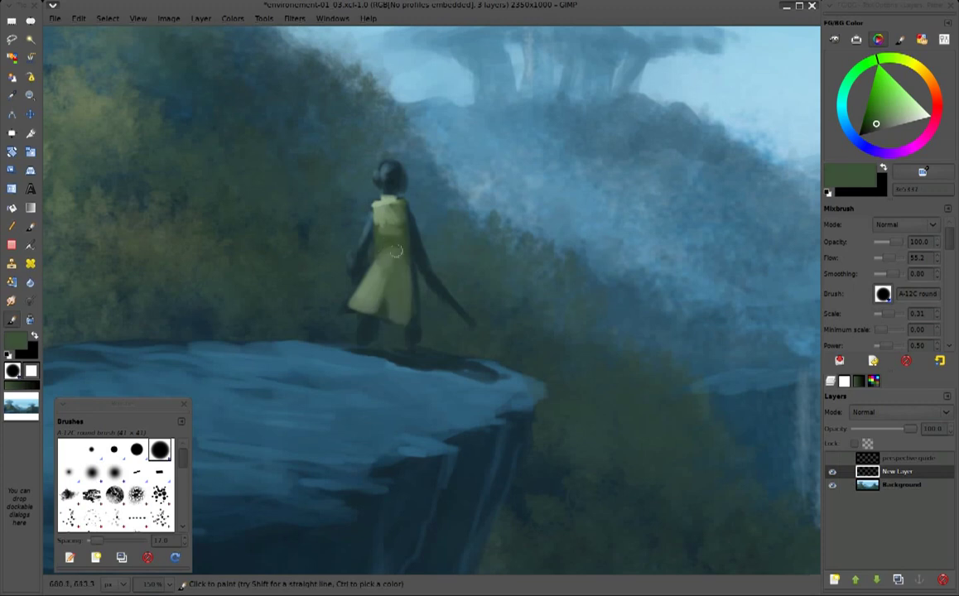
Brighten the upper coat and highlight the left shoulder and arm in sage green
{"action": "left_click", "coordinate": [391, 259], "text": "ctrl"}
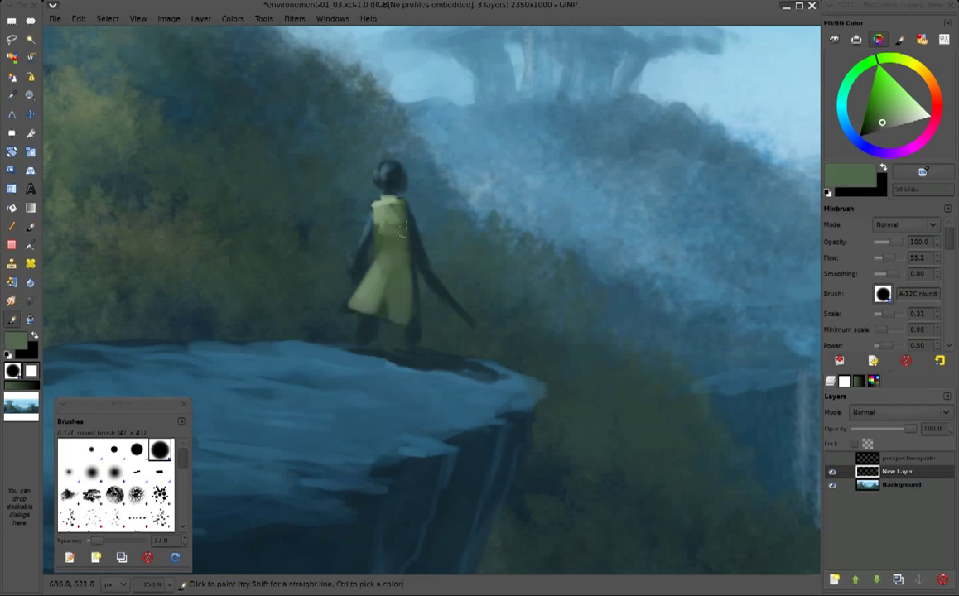
{"action": "left_click_drag", "start_coordinate": [389, 211], "coordinate": [420, 247]}
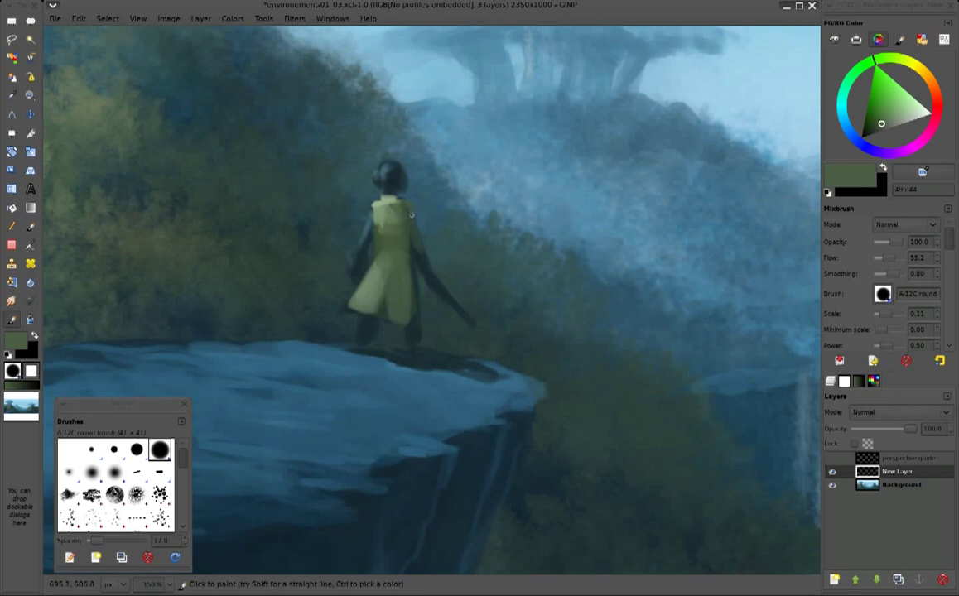
{"action": "left_click_drag", "start_coordinate": [415, 244], "coordinate": [371, 205]}
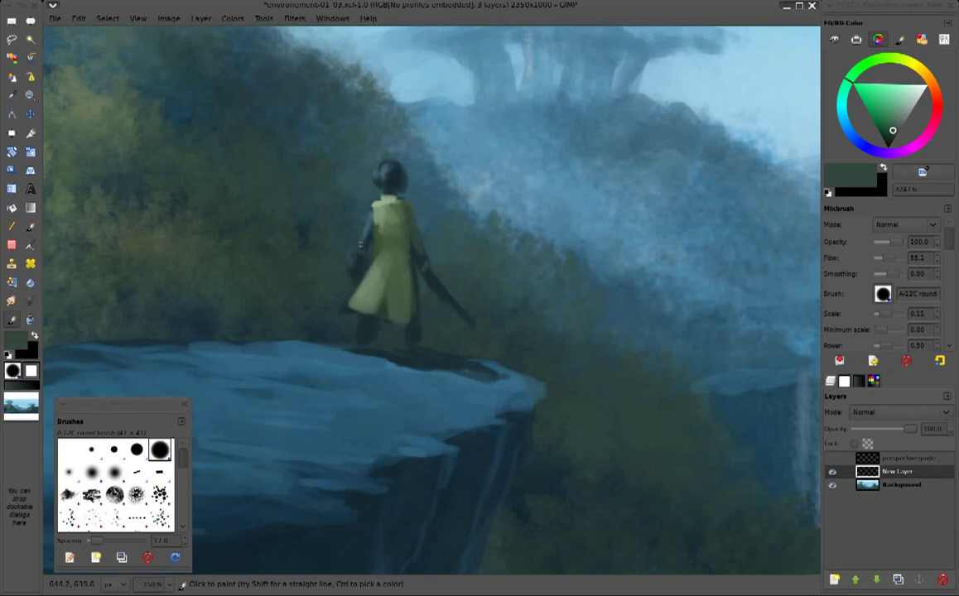
{"action": "left_click", "coordinate": [369, 214], "text": "ctrl"}
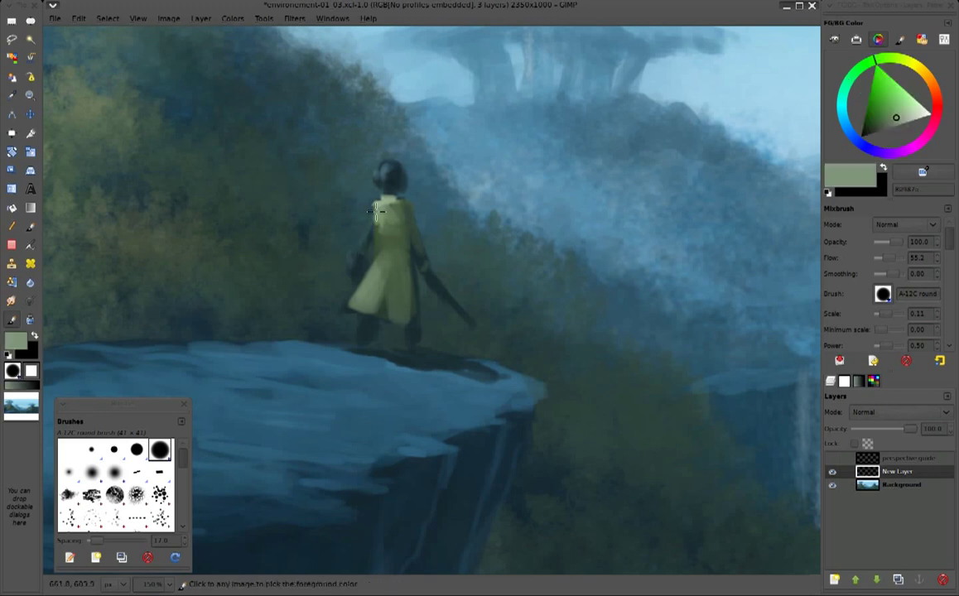
{"action": "left_click_drag", "start_coordinate": [368, 220], "coordinate": [362, 249]}
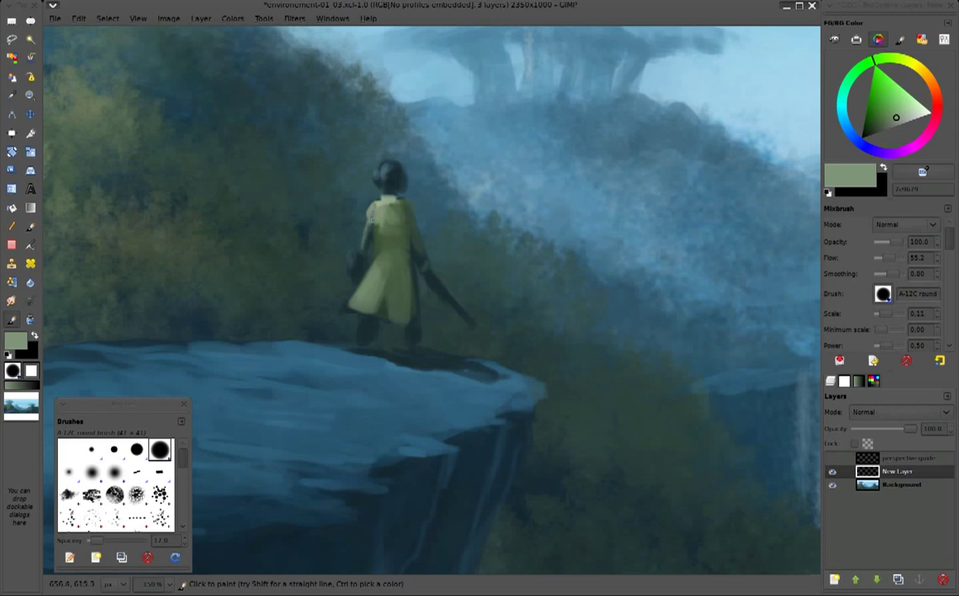
{"action": "left_click", "coordinate": [311, 246], "text": "ctrl"}
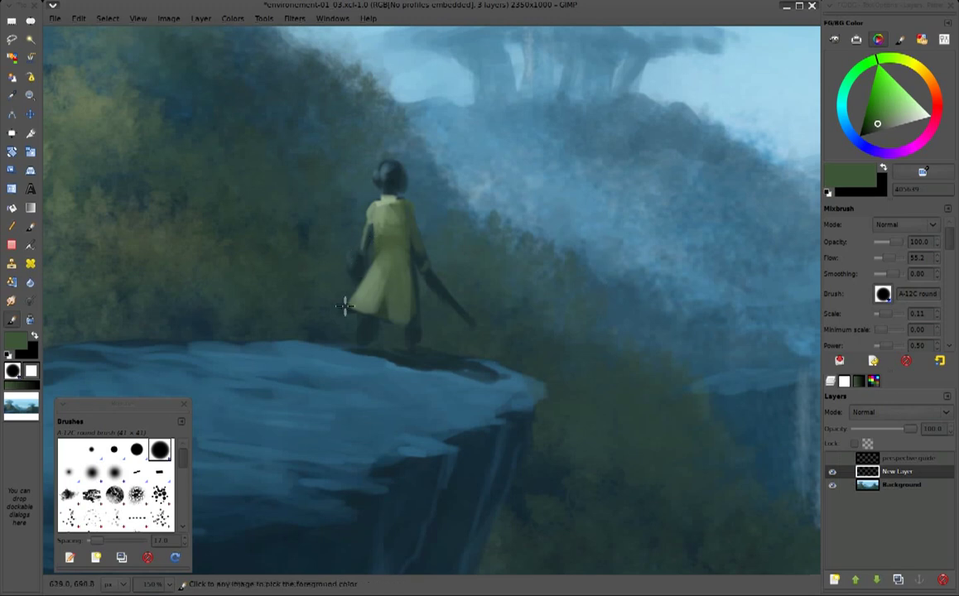
{"action": "left_click", "coordinate": [311, 278], "text": "ctrl"}
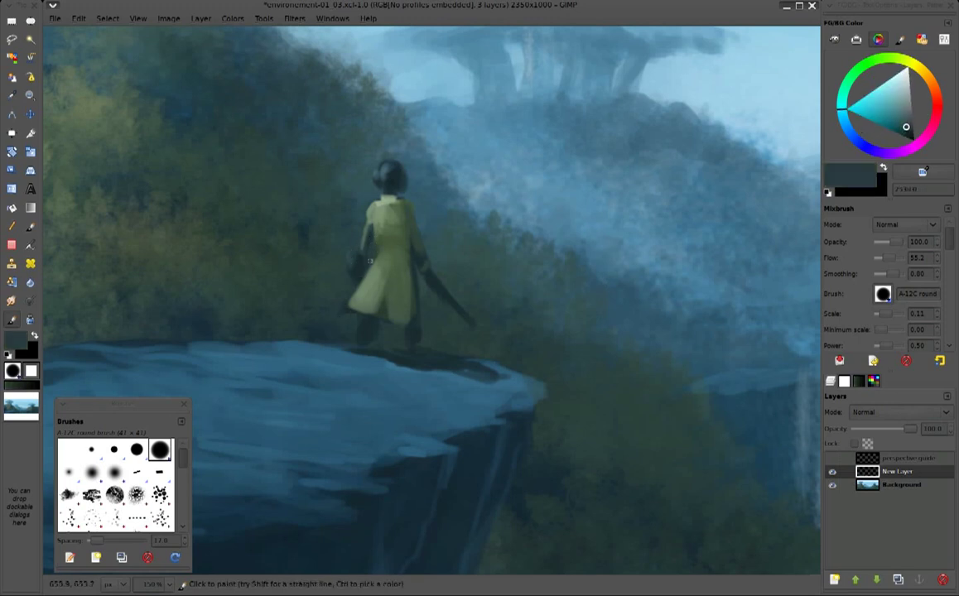
Paint misty blue over the sword tip to shorten the blade
{"action": "left_click", "coordinate": [476, 179], "text": "ctrl"}
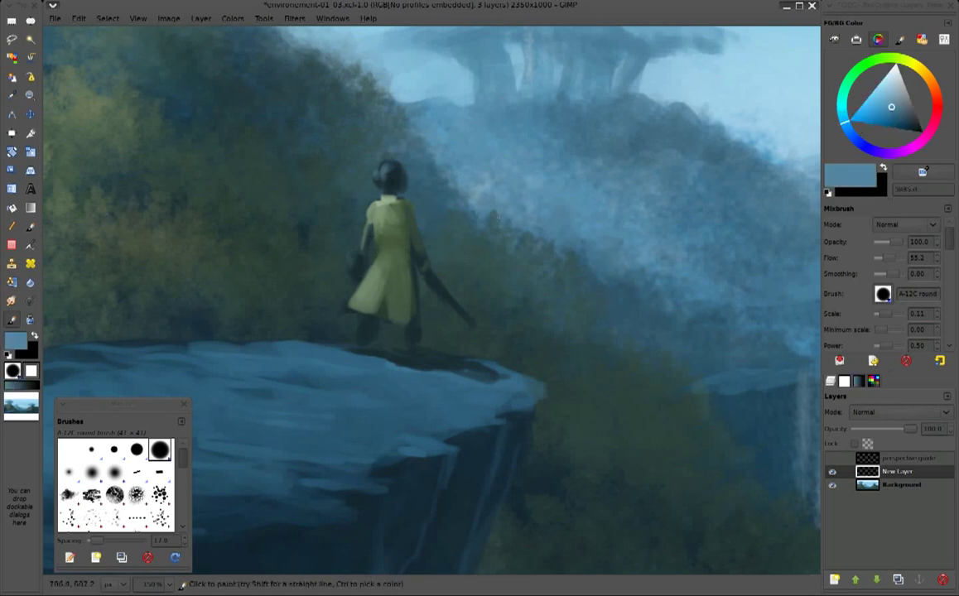
{"action": "left_click_drag", "start_coordinate": [472, 328], "coordinate": [450, 308]}
{"action": "key", "text": "bracketleft"}
{"action": "key", "text": "bracketleft"}
{"action": "key", "text": "bracketleft"}
{"action": "left_click", "coordinate": [400, 365], "text": "ctrl"}
{"action": "key", "text": "bracketright"}
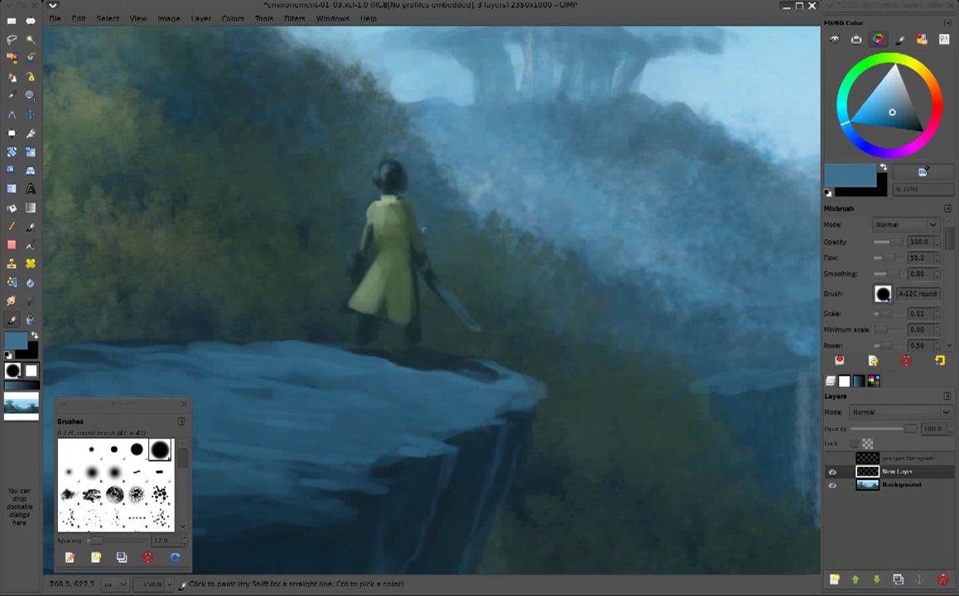
Add yellow-green and olive dabs on both sides of the figure's head
{"action": "left_click", "coordinate": [433, 266], "text": "ctrl"}
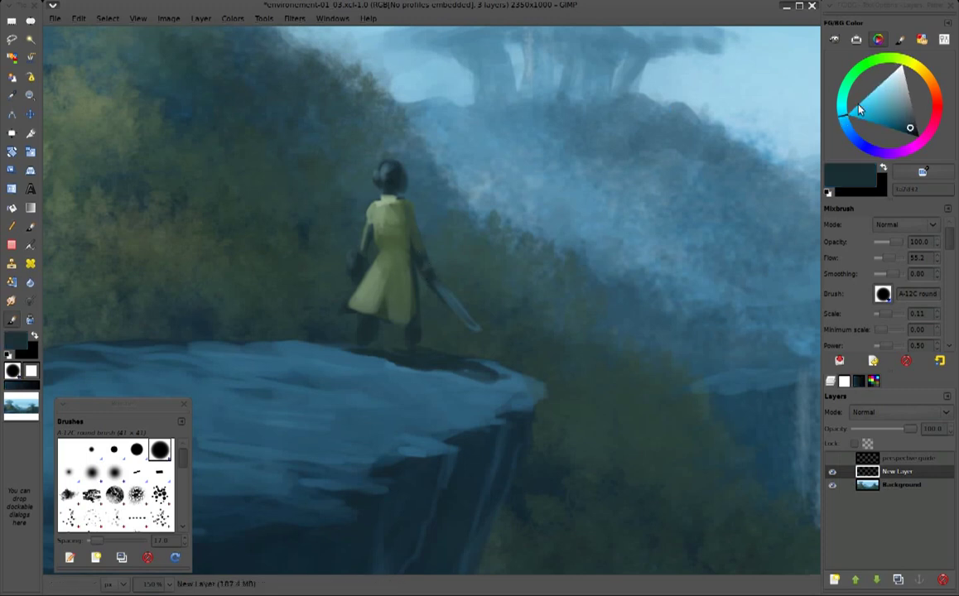
{"action": "left_click_drag", "start_coordinate": [907, 67], "coordinate": [897, 58]}
{"action": "left_click", "coordinate": [884, 96]}
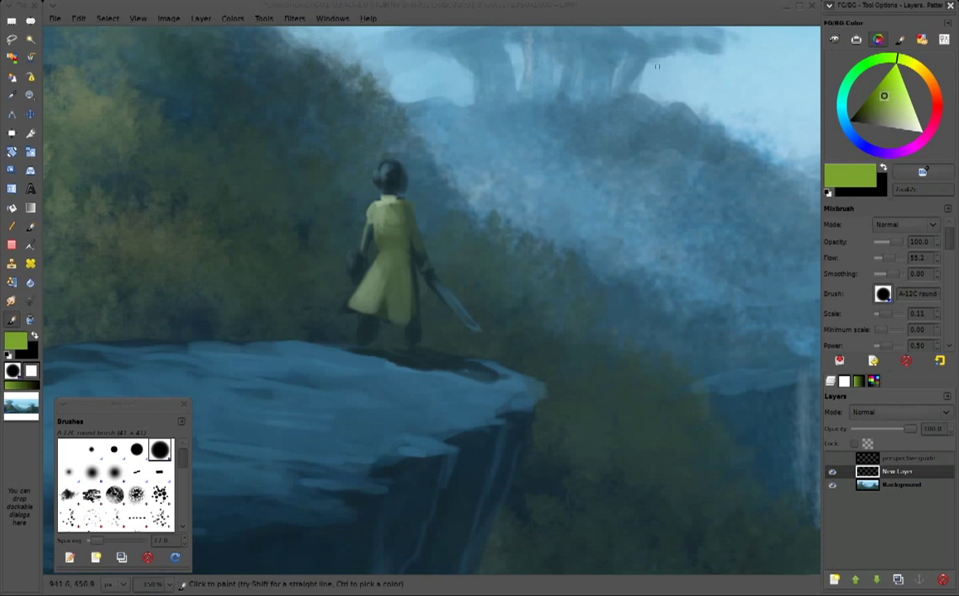
{"action": "left_click", "coordinate": [892, 93]}
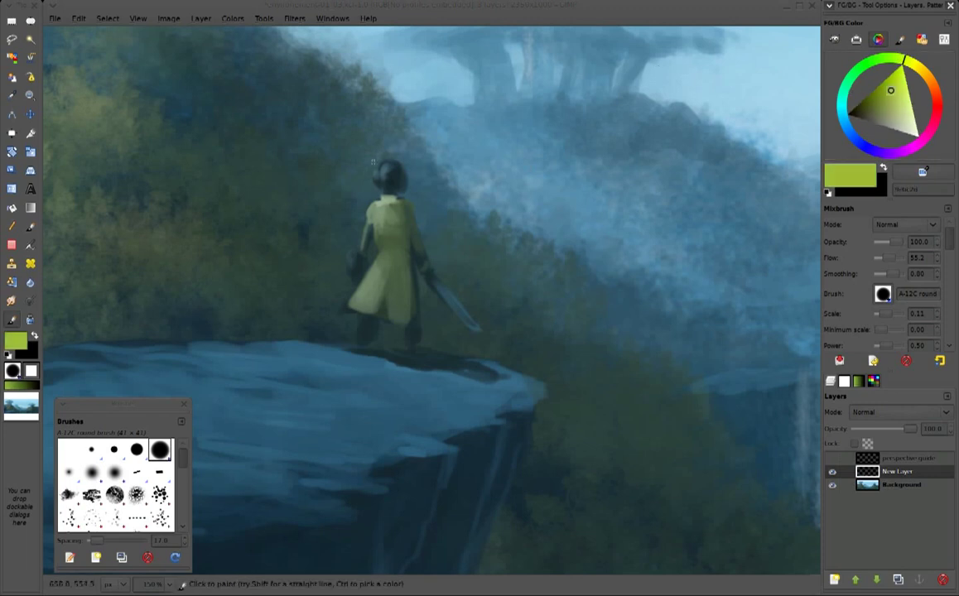
{"action": "left_click_drag", "start_coordinate": [377, 172], "coordinate": [380, 181]}
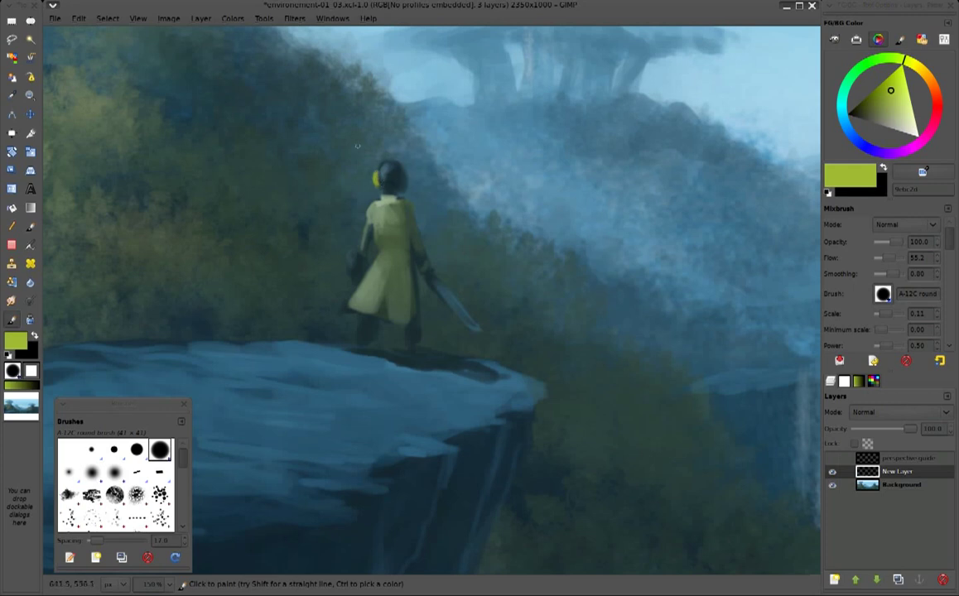
{"action": "left_click", "coordinate": [380, 182], "text": "ctrl"}
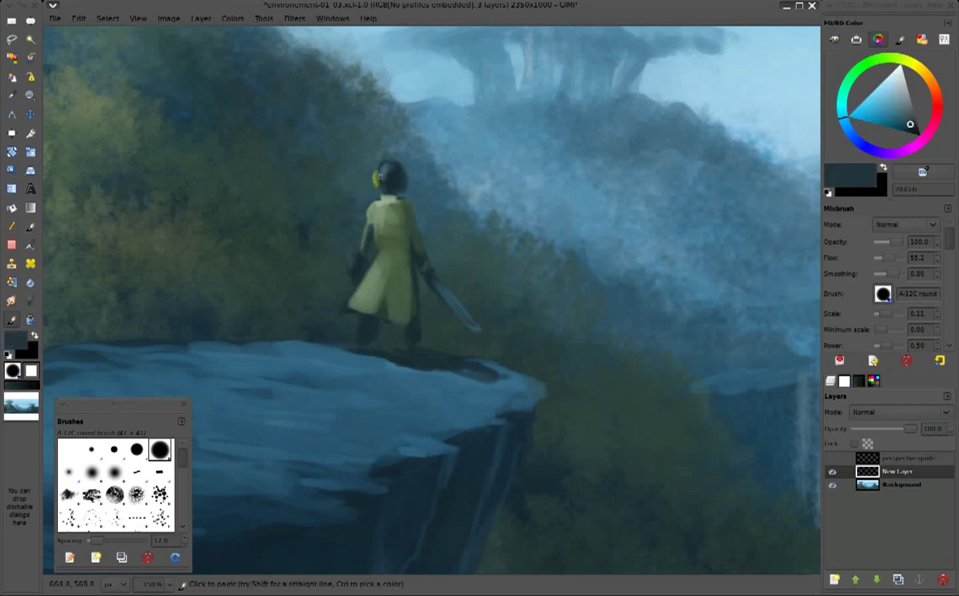
{"action": "left_click", "coordinate": [345, 160], "text": "ctrl"}
{"action": "left_click", "coordinate": [403, 179]}
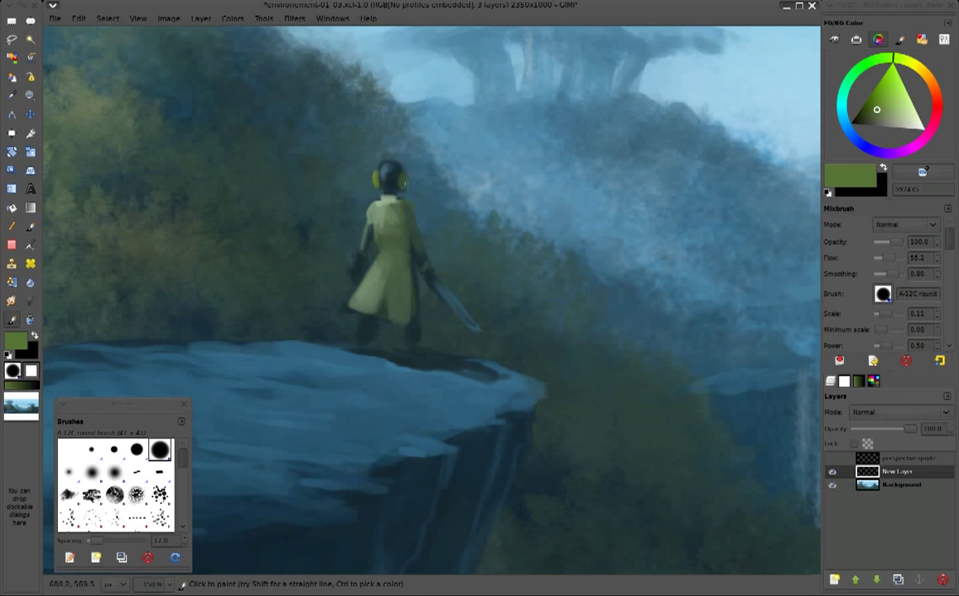
{"action": "left_click", "coordinate": [387, 178], "text": "ctrl"}
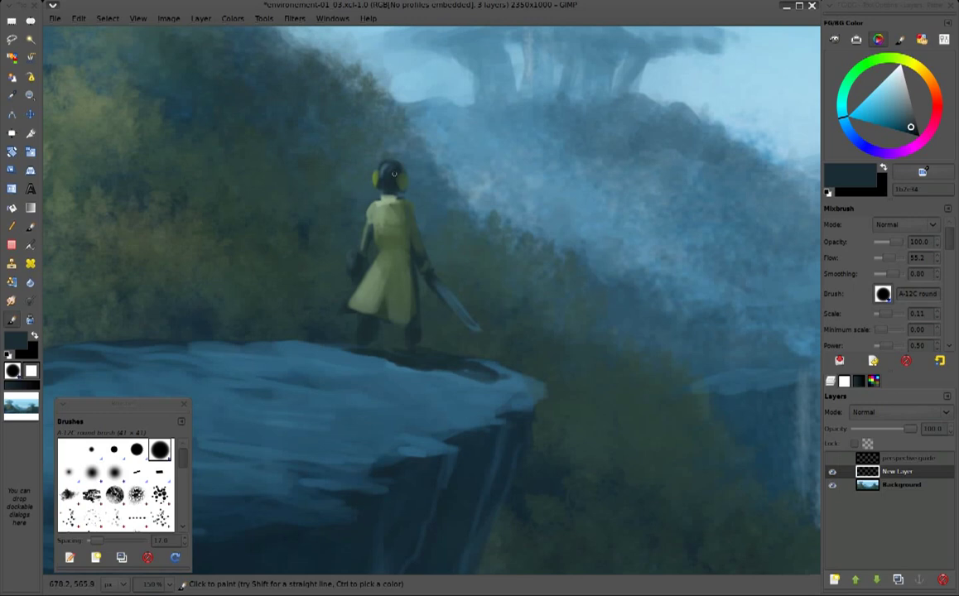
Paint a round olive and pale yellow-green shield in the swordsman's hand
{"action": "left_click", "coordinate": [371, 175], "text": "ctrl"}
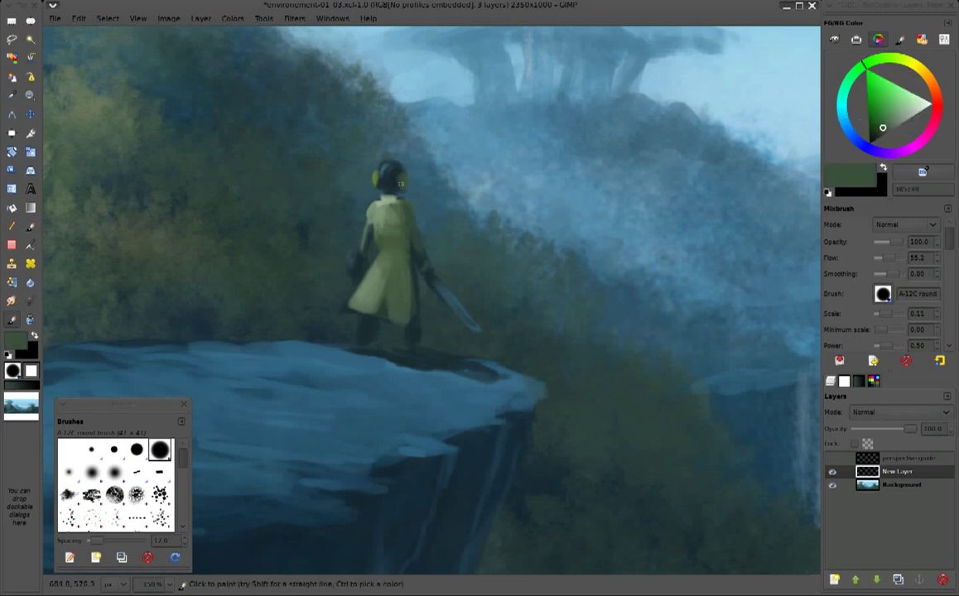
{"action": "left_click", "coordinate": [409, 191], "text": "ctrl"}
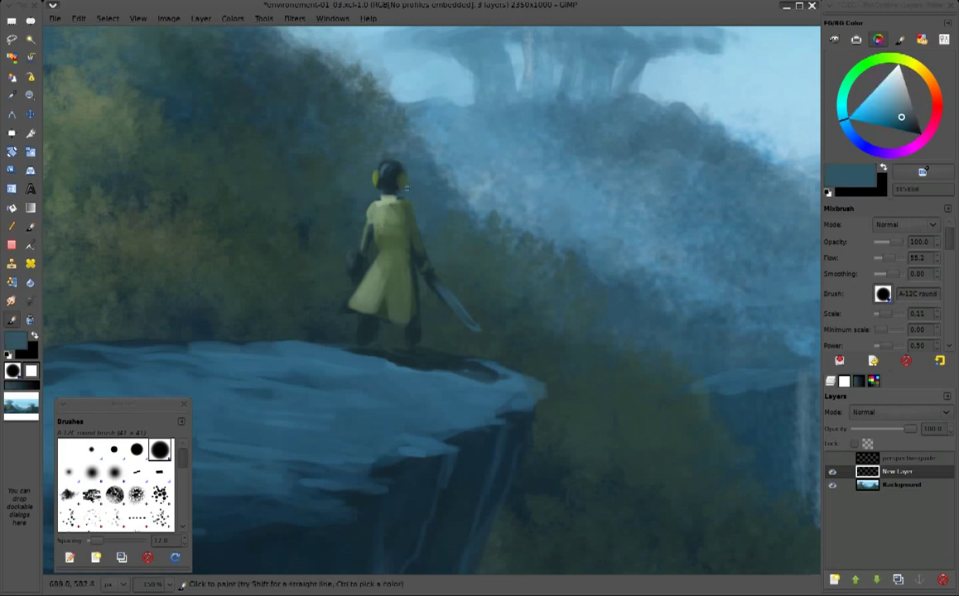
{"action": "left_click", "coordinate": [398, 192], "text": "ctrl"}
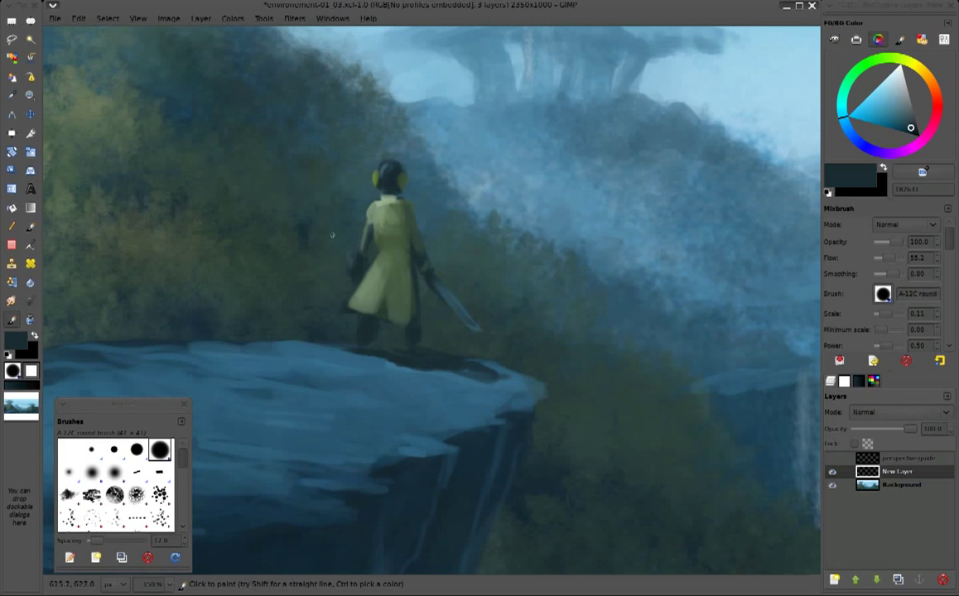
{"action": "left_click", "coordinate": [342, 164], "text": "ctrl"}
{"action": "left_click_drag", "start_coordinate": [352, 251], "coordinate": [352, 276]}
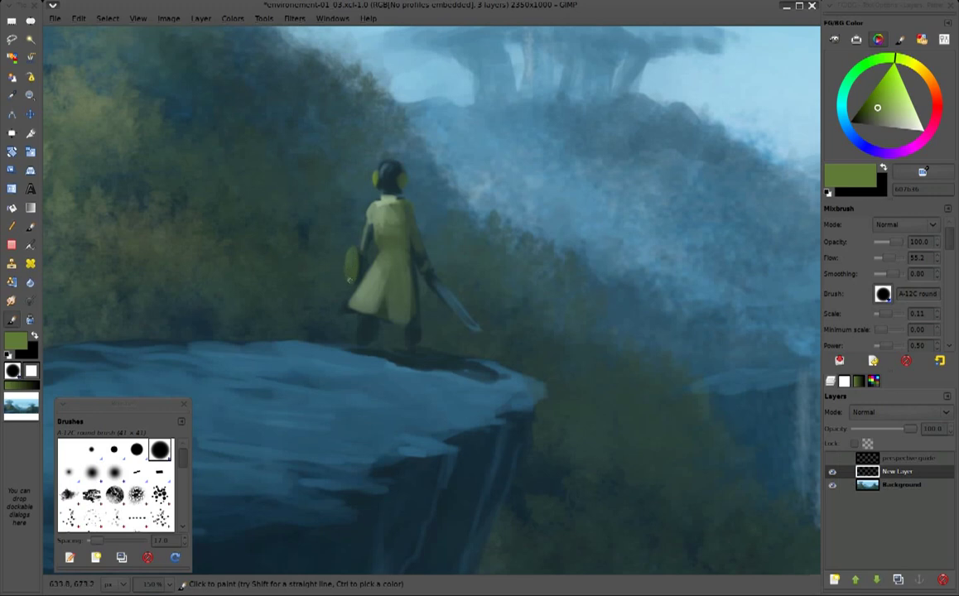
{"action": "left_click", "coordinate": [386, 200], "text": "ctrl"}
{"action": "left_click_drag", "start_coordinate": [350, 246], "coordinate": [359, 273]}
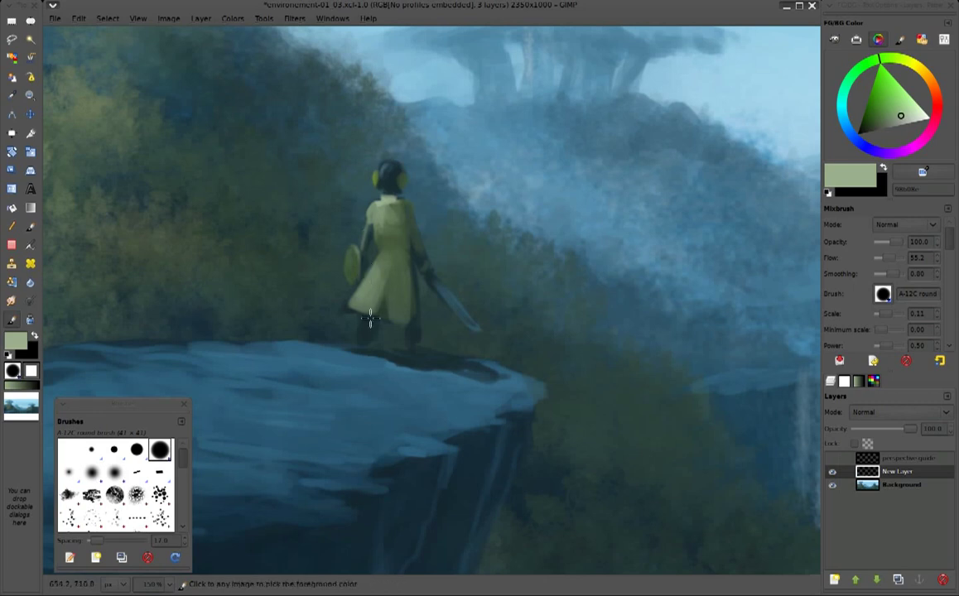
Shade the left side of the coat with dark blue-grey
{"action": "left_click", "coordinate": [393, 211], "text": "ctrl"}
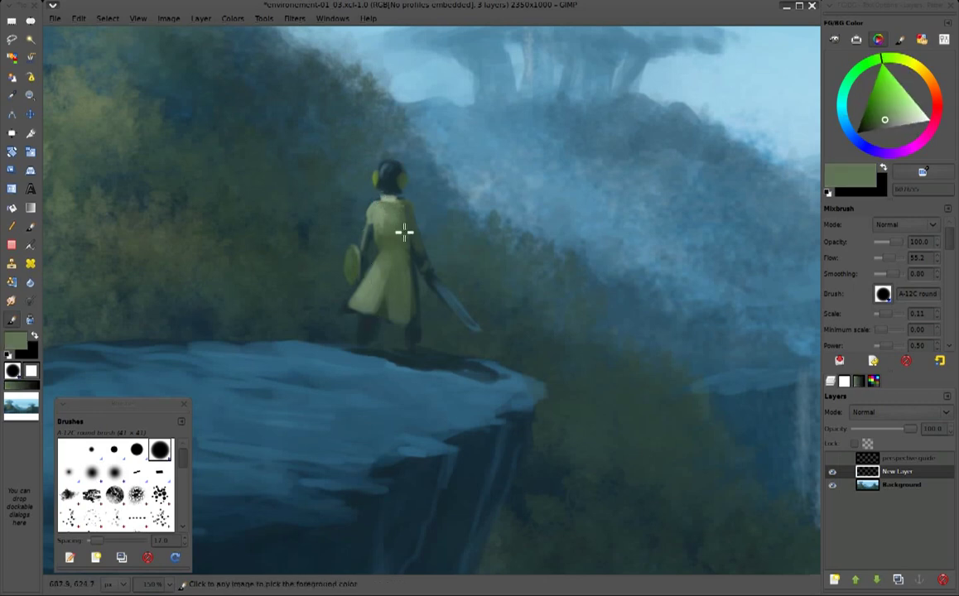
{"action": "left_click", "coordinate": [413, 261], "text": "ctrl"}
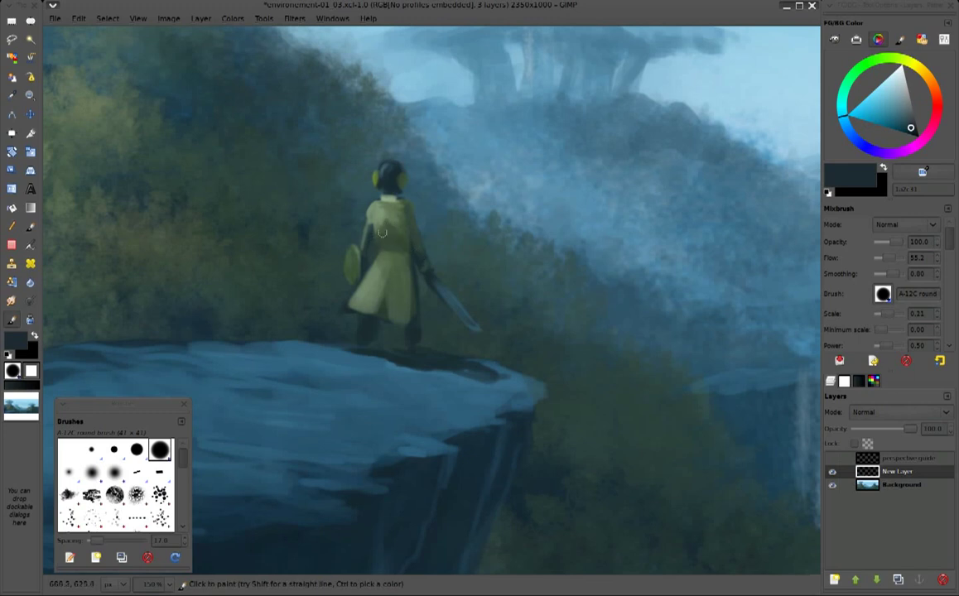
{"action": "left_click_drag", "start_coordinate": [401, 253], "coordinate": [396, 313]}
{"action": "left_click", "coordinate": [368, 278], "text": "ctrl"}
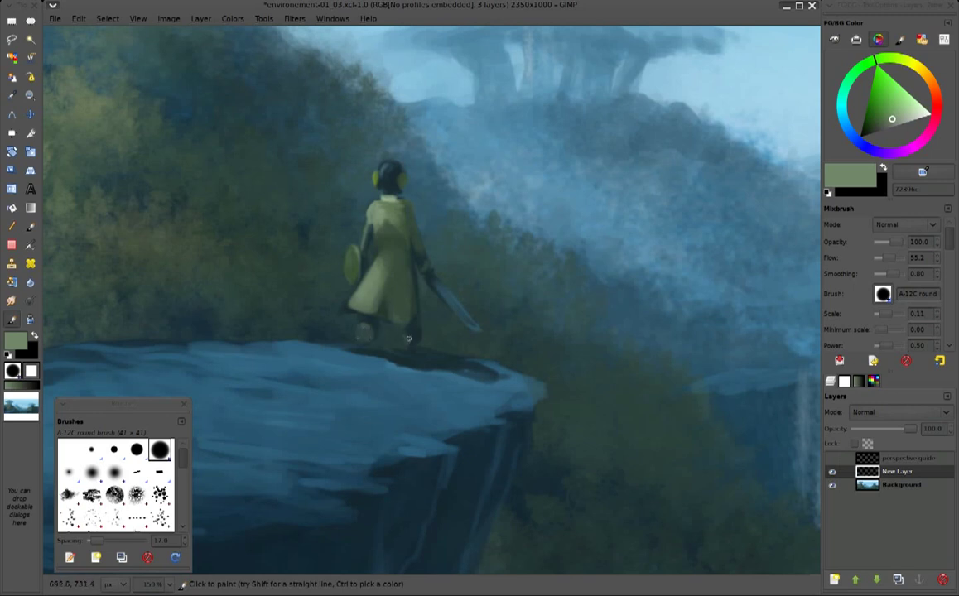
{"action": "left_click", "coordinate": [915, 120]}
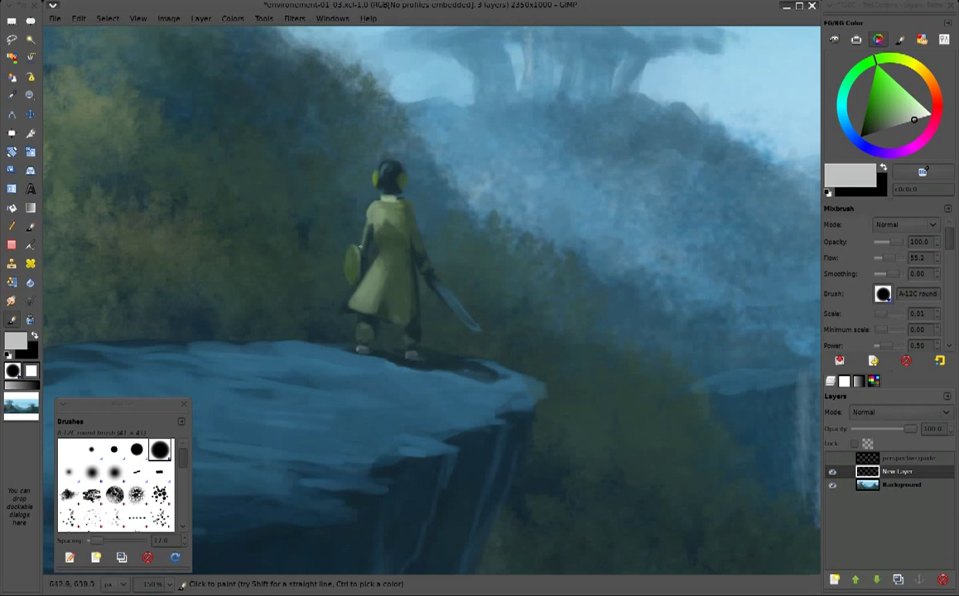
Sample teal, yellow-green and cliff blue from the painting and shrink the brush
{"action": "left_click", "coordinate": [351, 321], "text": "ctrl"}
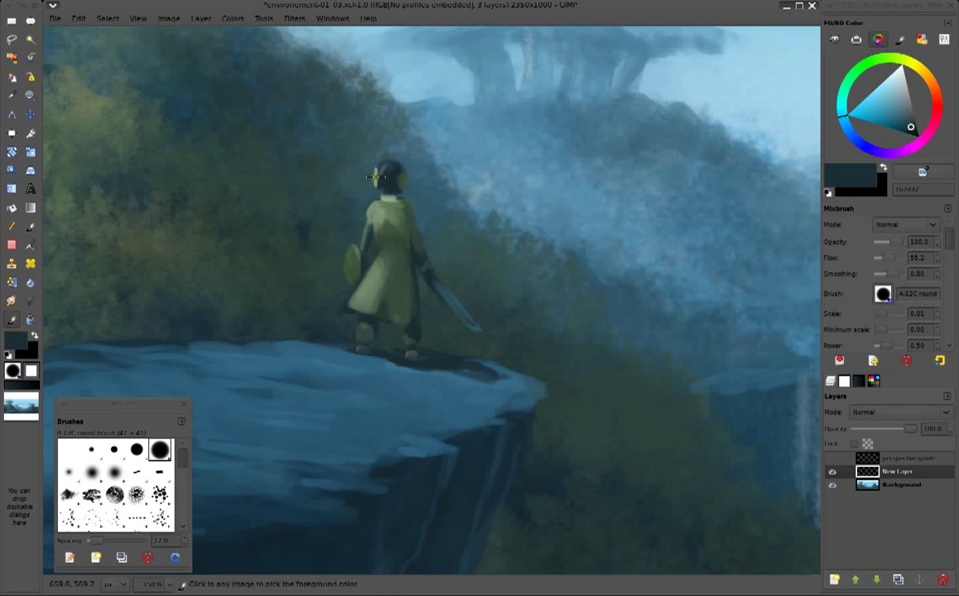
{"action": "left_click", "coordinate": [339, 159], "text": "ctrl"}
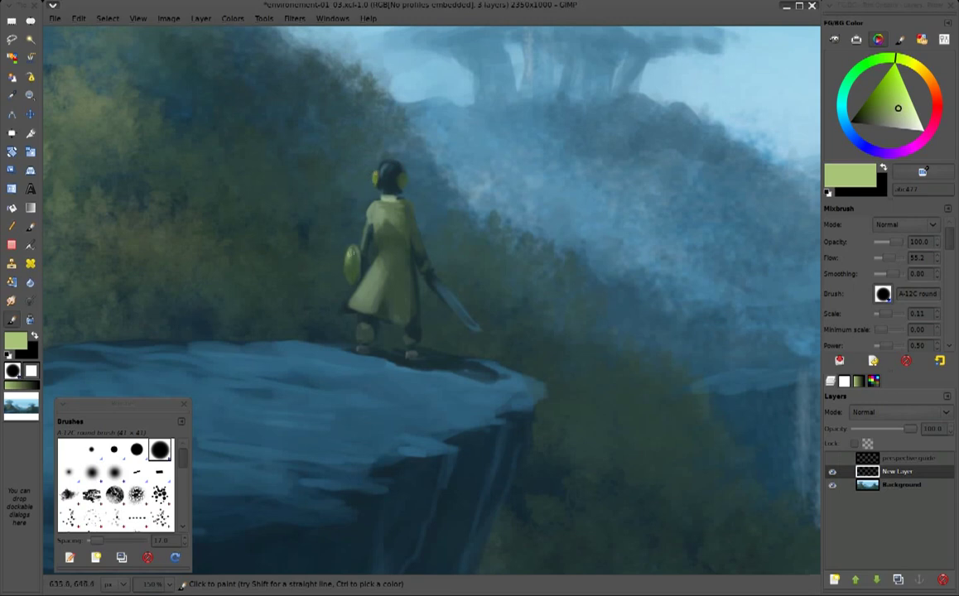
{"action": "left_click", "coordinate": [444, 360], "text": "ctrl"}
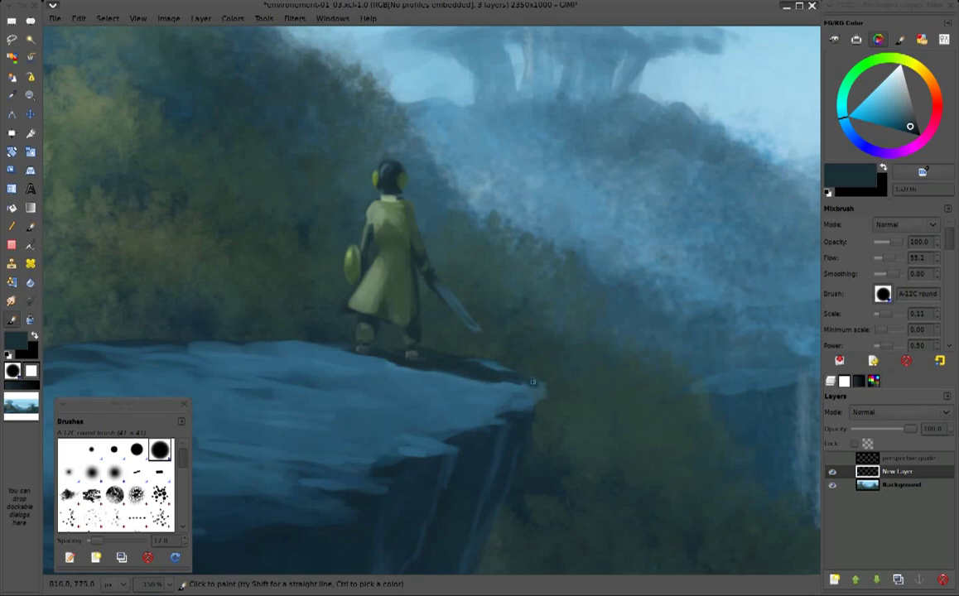
{"action": "left_click", "coordinate": [479, 389], "text": "ctrl"}
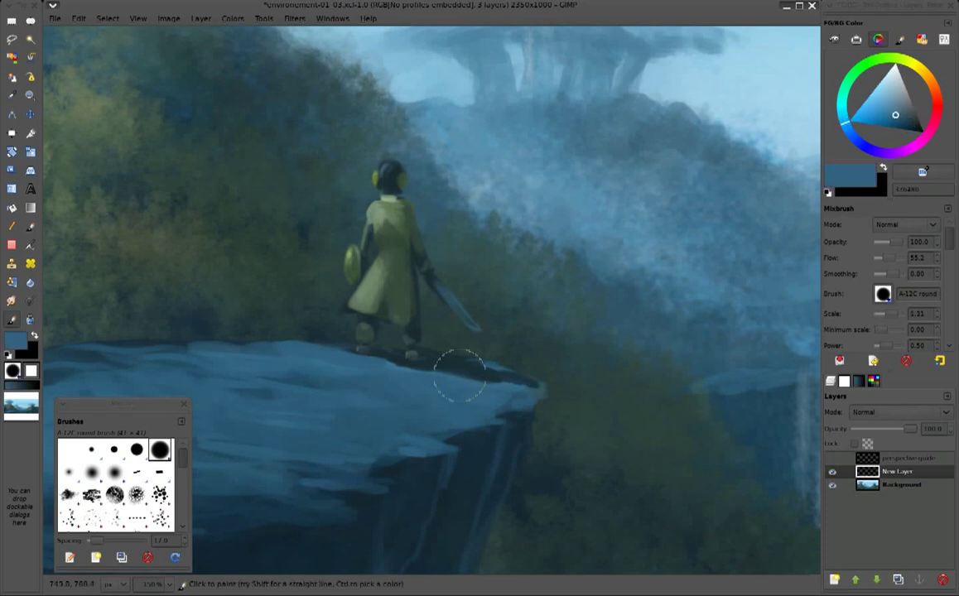
{"action": "key", "text": "bracketleft"}
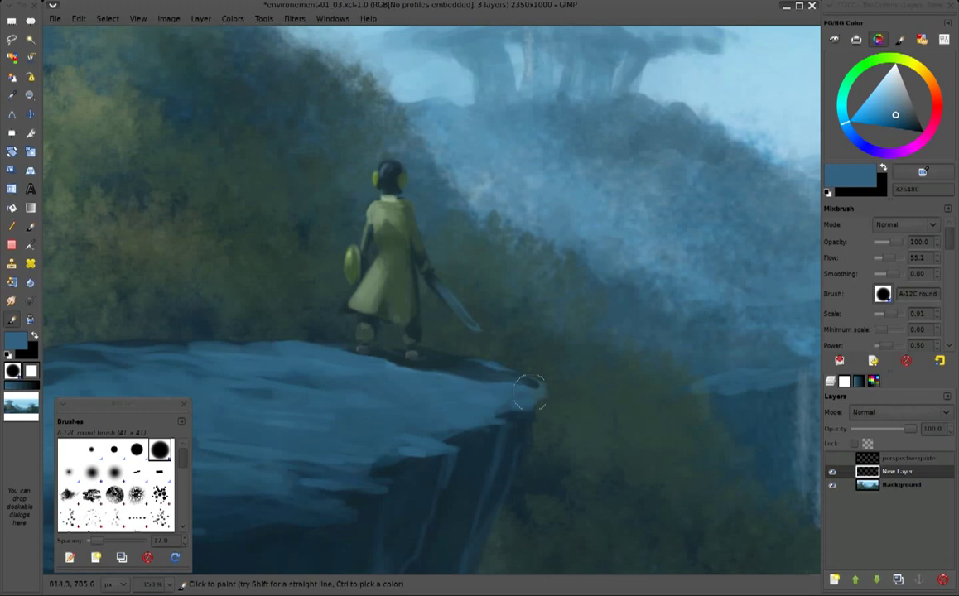
{"action": "key", "text": "bracketleft"}
{"action": "key", "text": "bracketleft"}
Touch up the feet and rock edge with teal and green, then zoom out
{"action": "left_click", "coordinate": [419, 363], "text": "ctrl"}
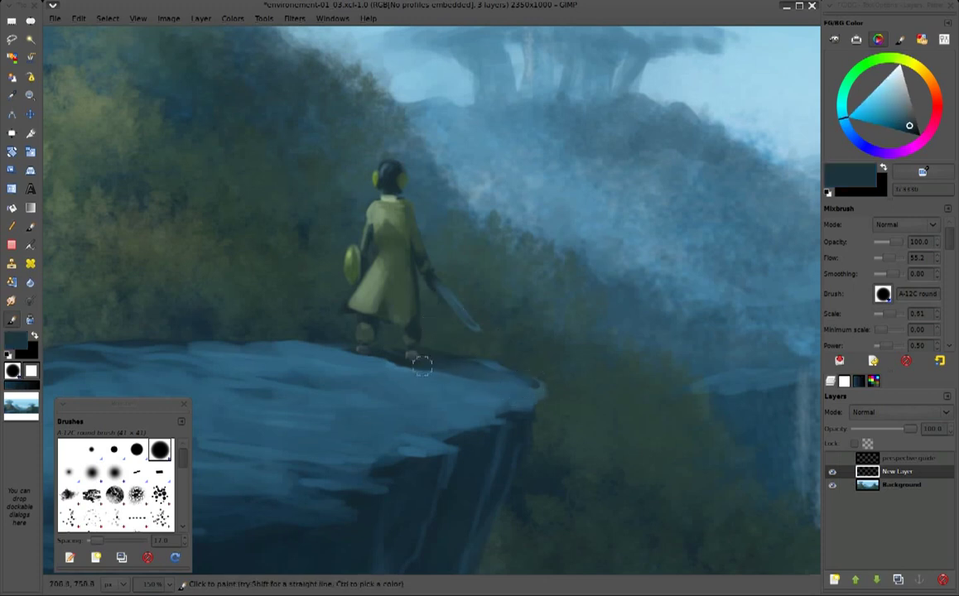
{"action": "key", "text": "bracketleft"}
{"action": "key", "text": "bracketleft"}
{"action": "left_click", "coordinate": [352, 227], "text": "ctrl"}
{"action": "key", "text": "bracketleft"}
{"action": "key", "text": "bracketleft"}
{"action": "key", "text": "bracketleft"}
{"action": "left_click", "coordinate": [373, 239], "text": "ctrl"}
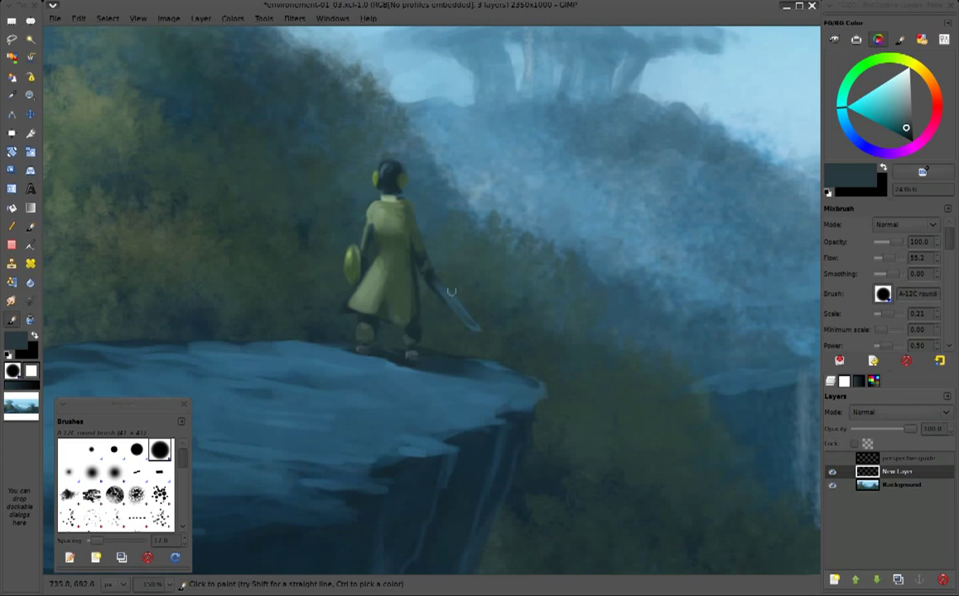
{"action": "scroll", "coordinate": [442, 258], "scroll_direction": "down", "scroll_amount": 1}
{"action": "scroll", "coordinate": [443, 258], "scroll_direction": "down", "scroll_amount": 1}
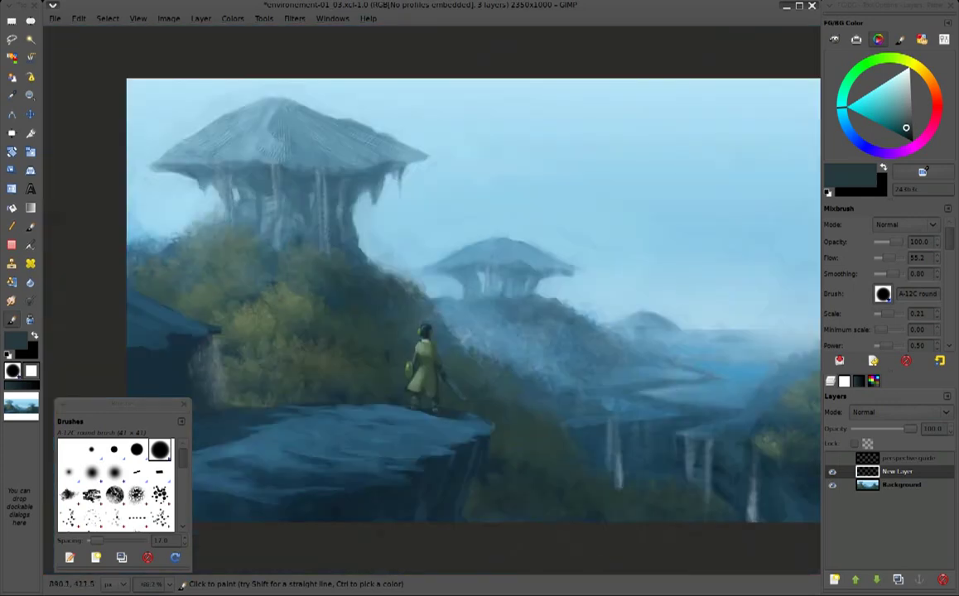
{"action": "scroll", "coordinate": [372, 200], "scroll_direction": "right", "scroll_amount": 2}
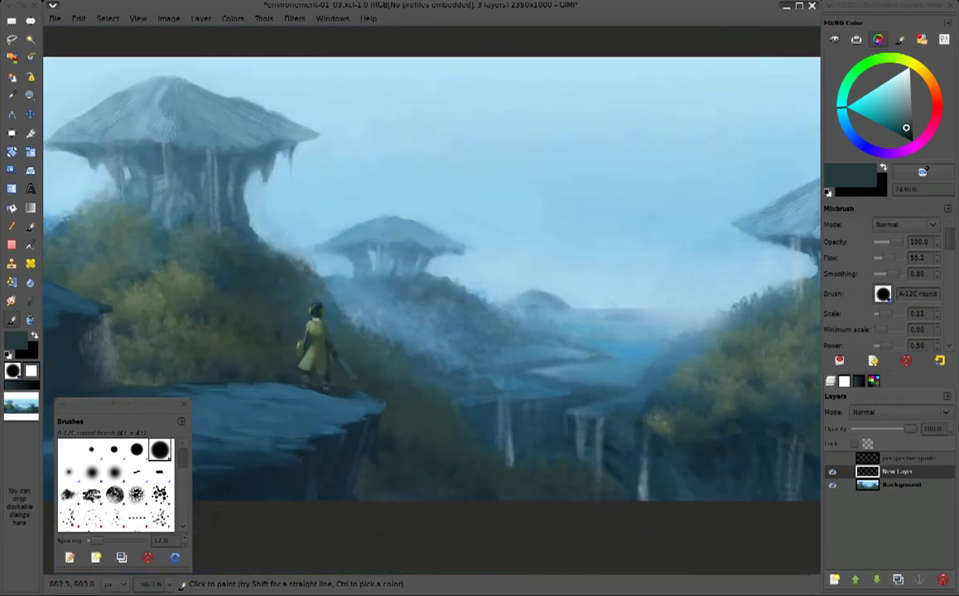
{"action": "left_click", "coordinate": [286, 304], "text": "ctrl"}
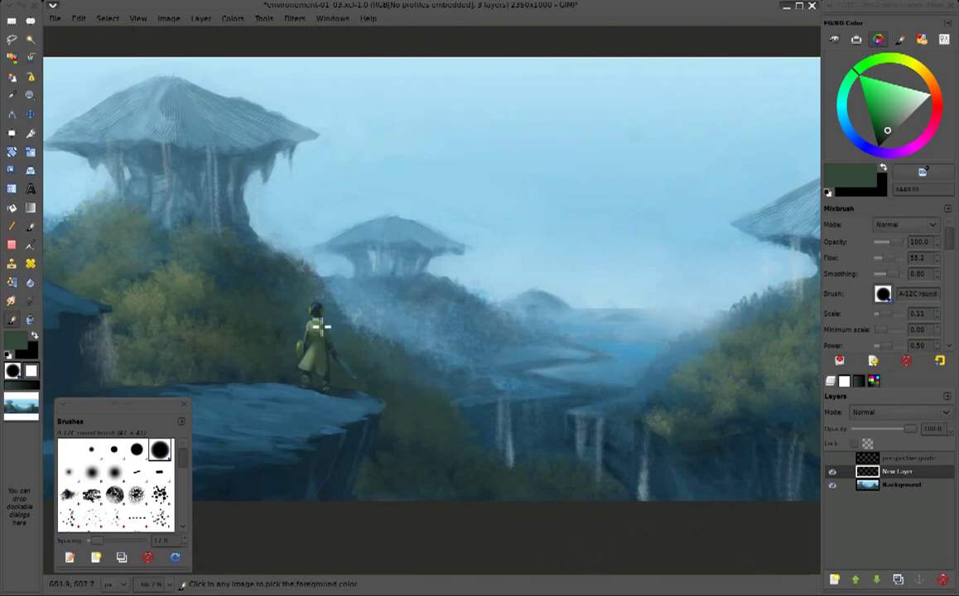
Touch up with sampled greens, then reset the paint colour to white
{"action": "left_click", "coordinate": [287, 291], "text": "ctrl"}
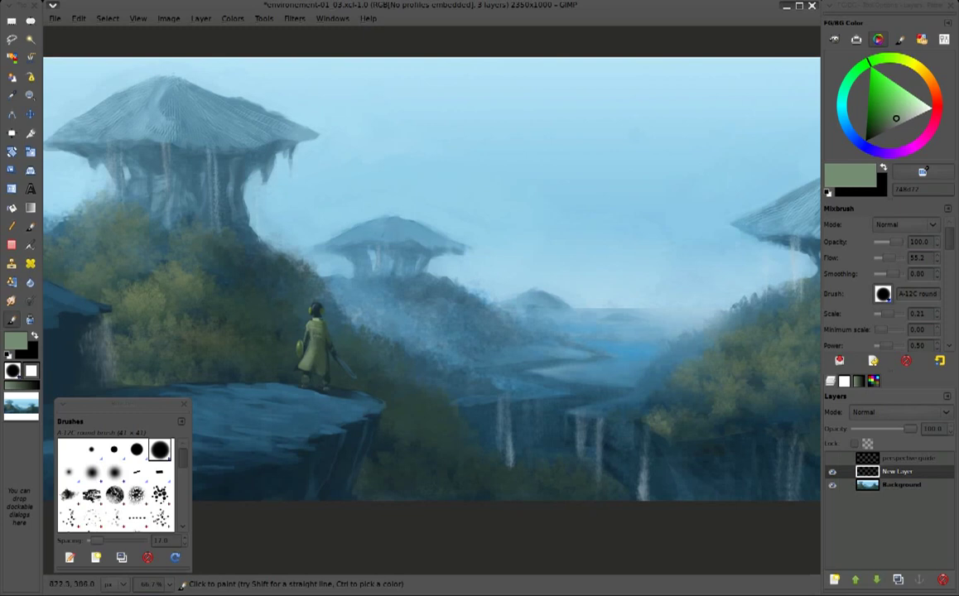
{"action": "left_click", "coordinate": [284, 325], "text": "ctrl"}
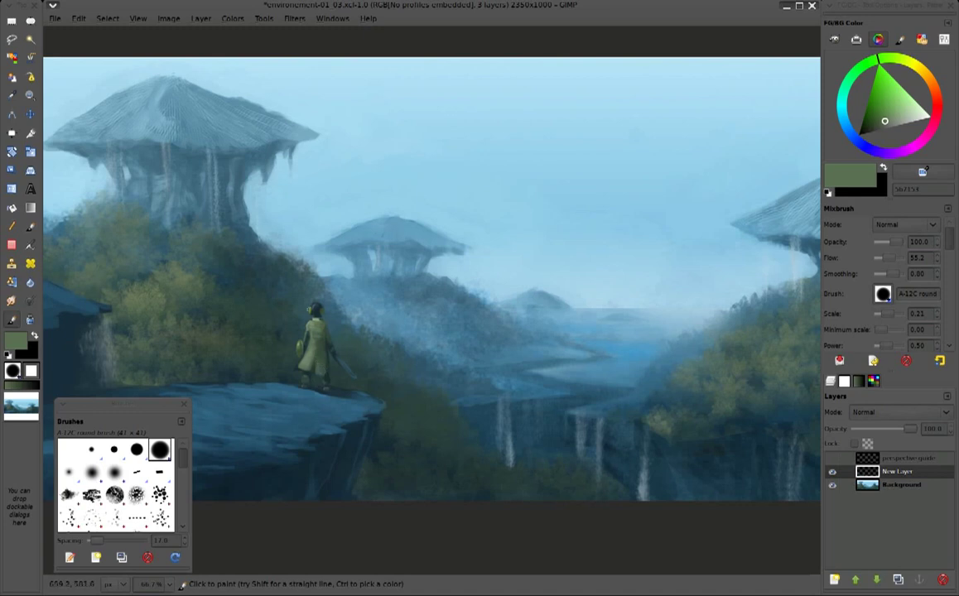
{"action": "left_click", "coordinate": [298, 323], "text": "ctrl"}
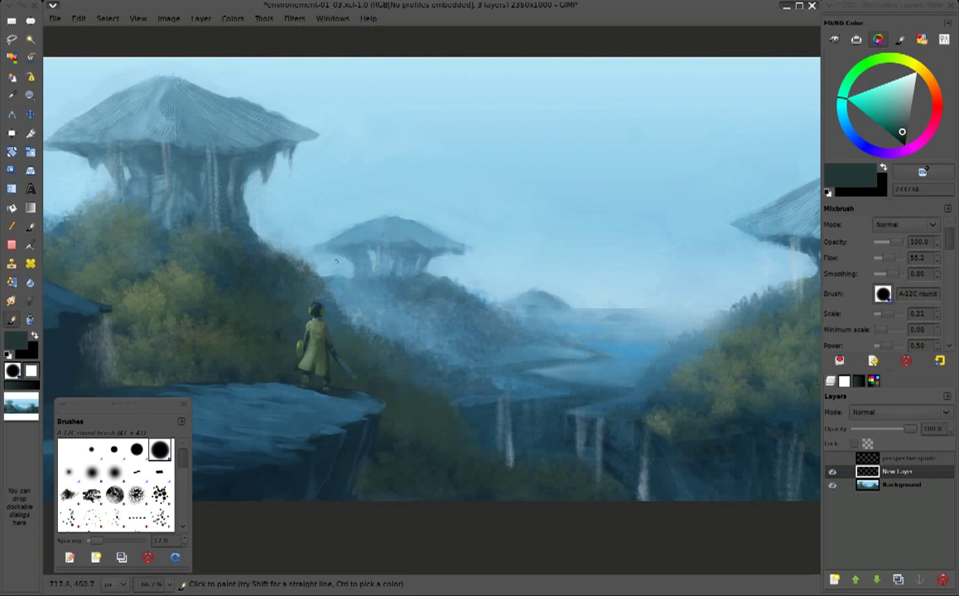
{"action": "left_click_drag", "start_coordinate": [314, 248], "coordinate": [406, 227]}
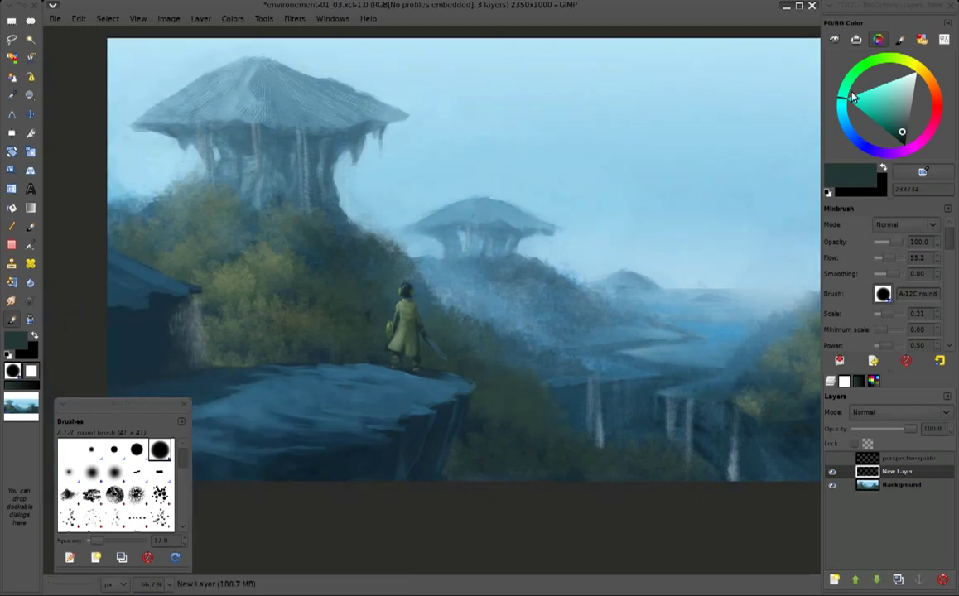
{"action": "key", "text": "d"}
{"action": "key", "text": "x"}
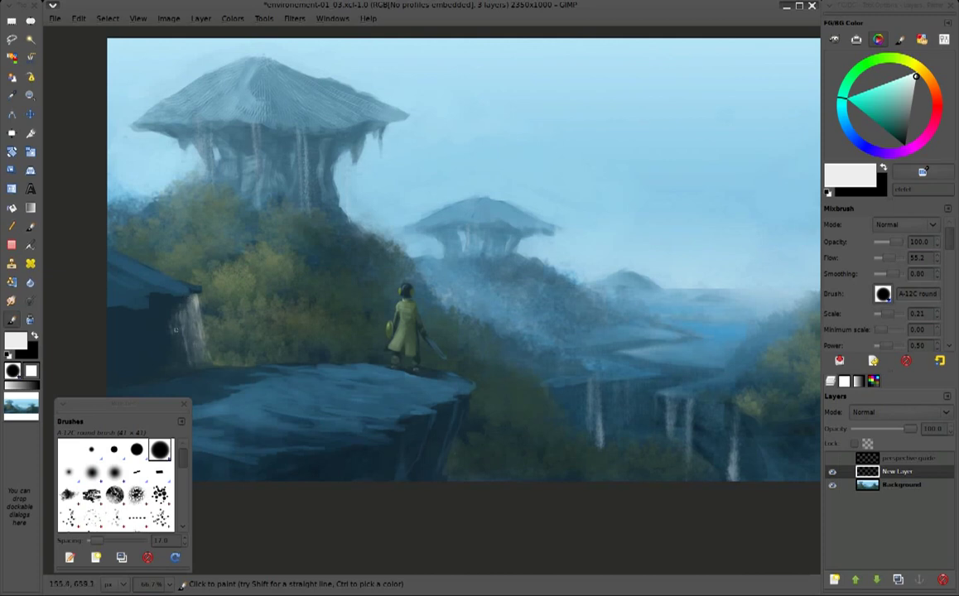
Select the Background layer and save the painting as environement-01_03.xcf
{"action": "left_click_drag", "start_coordinate": [440, 327], "coordinate": [385, 294]}
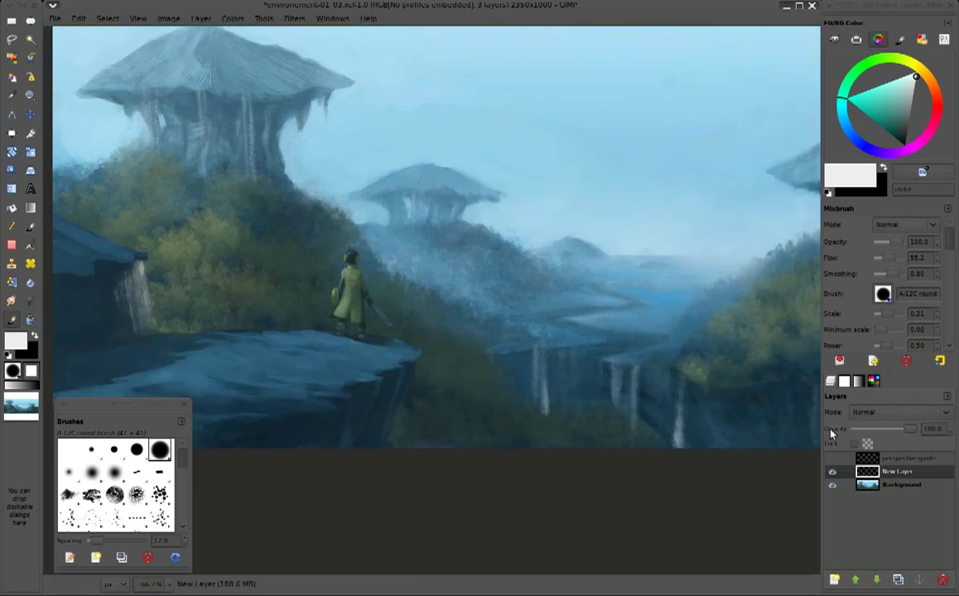
{"action": "left_click", "coordinate": [889, 487]}
{"action": "key", "text": "ctrl+s"}
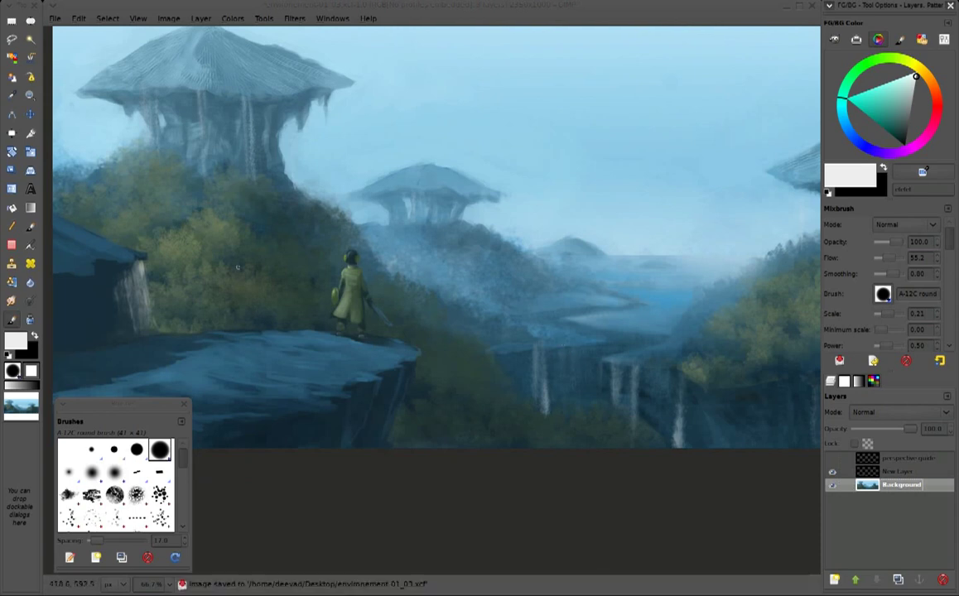
Set the Airbrush to Soft light mode with light grey and a much larger size
{"action": "left_click", "coordinate": [31, 246]}
{"action": "left_click", "coordinate": [905, 225]}
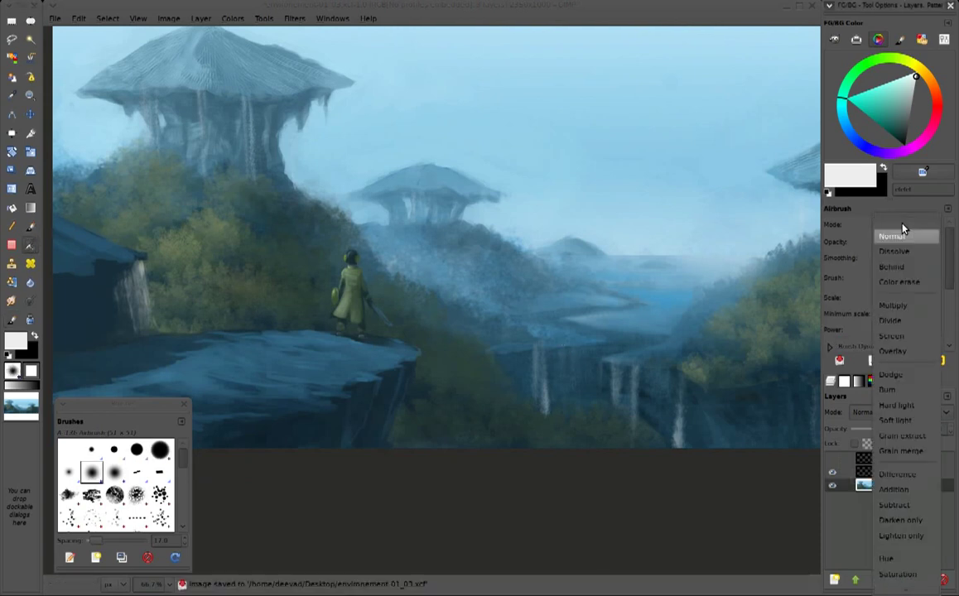
{"action": "left_click", "coordinate": [894, 421]}
{"action": "left_click", "coordinate": [915, 84]}
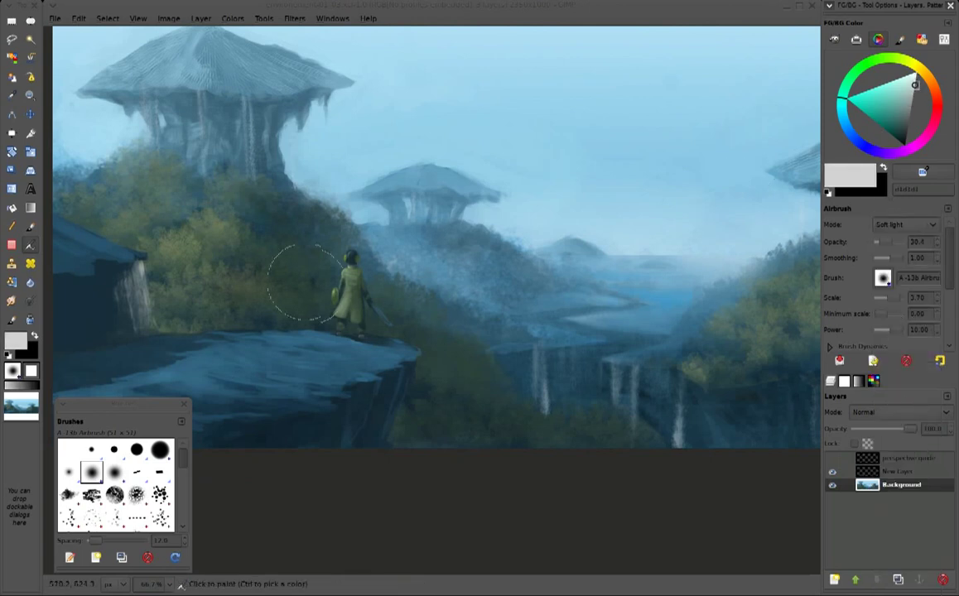
{"action": "key", "text": "bracketright"}
{"action": "key", "text": "bracketright"}
{"action": "key", "text": "bracketright"}
Spray soft grey haze over the bushes near the swordsman
{"action": "mouse_move", "coordinate": [377, 358]}
{"action": "left_mouse_down"}
{"action": "mouse_move", "coordinate": [300, 324]}
{"action": "mouse_move", "coordinate": [194, 354]}
{"action": "mouse_move", "coordinate": [408, 410]}
{"action": "mouse_move", "coordinate": [164, 220]}
{"action": "mouse_move", "coordinate": [259, 228]}
{"action": "mouse_move", "coordinate": [224, 211]}
{"action": "mouse_move", "coordinate": [116, 241]}
{"action": "mouse_move", "coordinate": [170, 222]}
{"action": "left_mouse_up"}
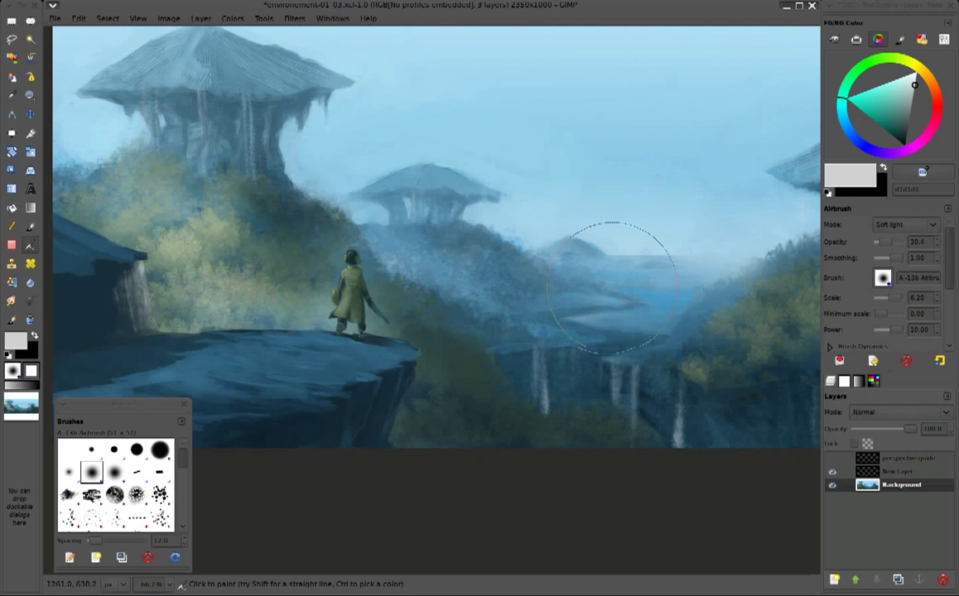
{"action": "scroll", "coordinate": [589, 340], "scroll_direction": "up", "scroll_amount": 2}
{"action": "scroll", "coordinate": [589, 339], "scroll_direction": "left", "scroll_amount": 2}
{"action": "scroll", "coordinate": [590, 340], "scroll_direction": "down", "scroll_amount": 2}
{"action": "scroll", "coordinate": [539, 298], "scroll_direction": "right", "scroll_amount": 3}
Zoom out, undo the last haze stroke and make New Layer active
{"action": "key", "text": "minus"}
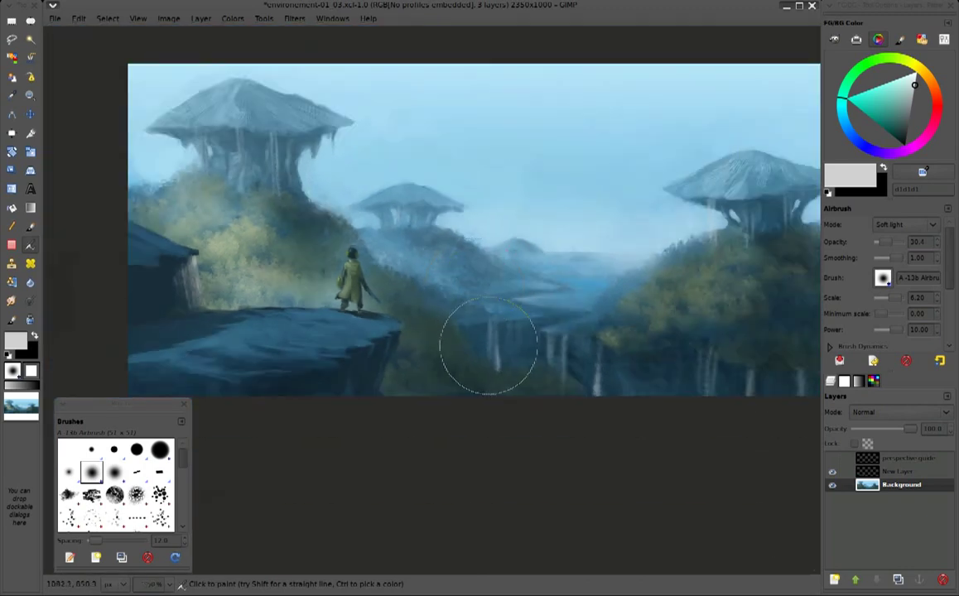
{"action": "scroll", "coordinate": [464, 342], "scroll_direction": "right", "scroll_amount": 1}
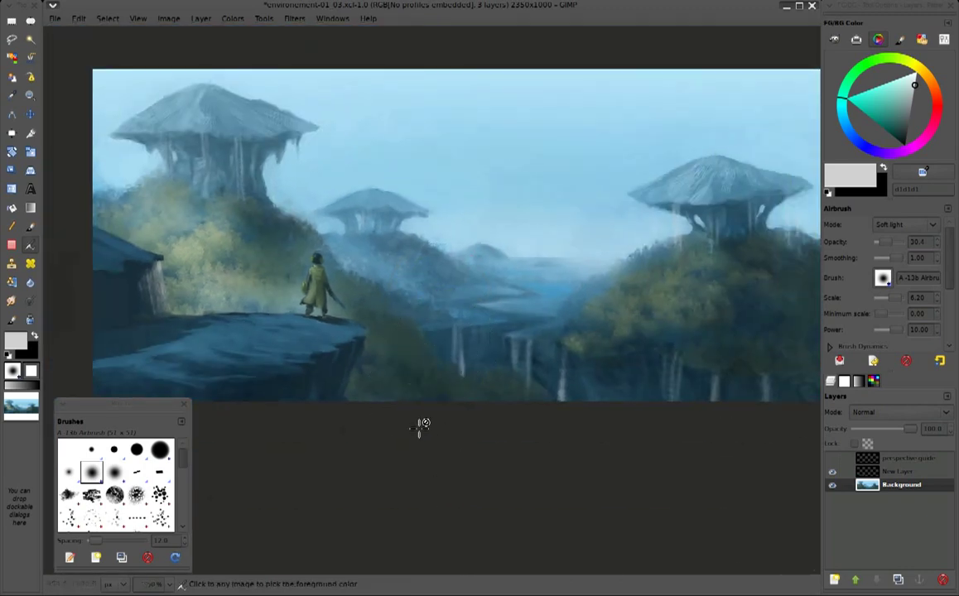
{"action": "key", "text": "ctrl+z"}
{"action": "key", "text": "ctrl+z"}
{"action": "key", "text": "ctrl+z"}
{"action": "key", "text": "ctrl+z"}
{"action": "key", "text": "ctrl+z"}
{"action": "key", "text": "ctrl+z"}
{"action": "key", "text": "ctrl+z"}
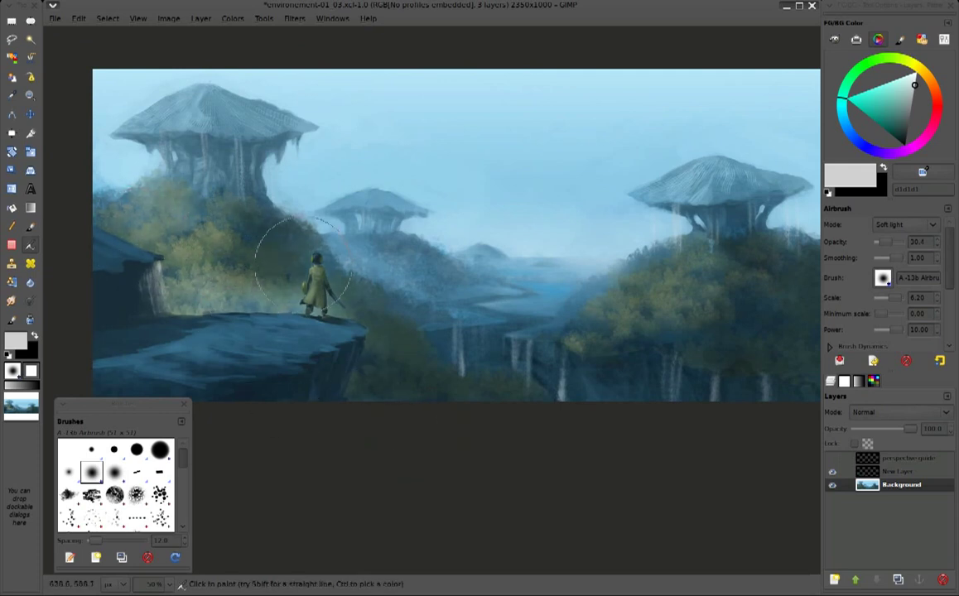
{"action": "key", "text": "ctrl"}
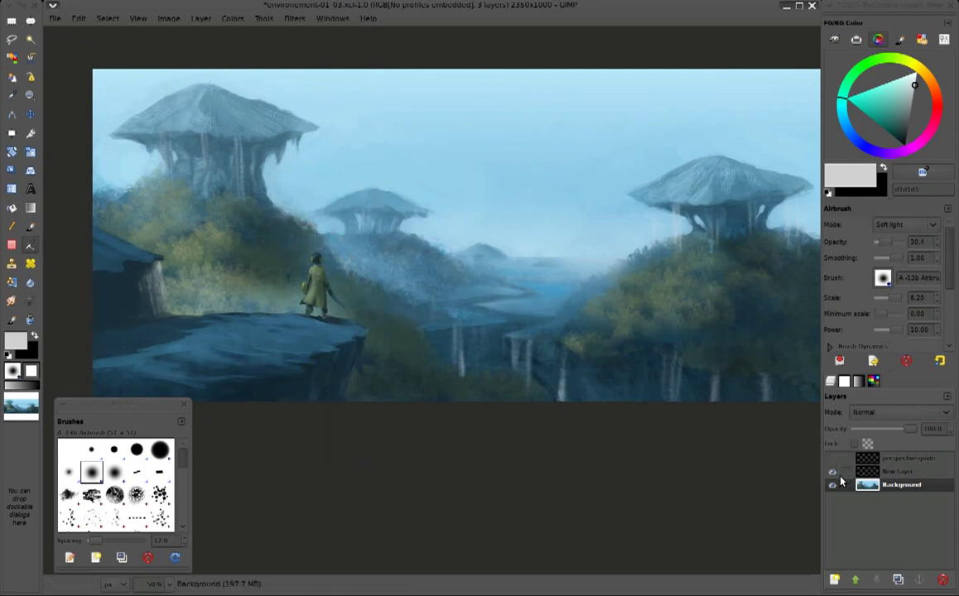
{"action": "left_click", "coordinate": [898, 472]}
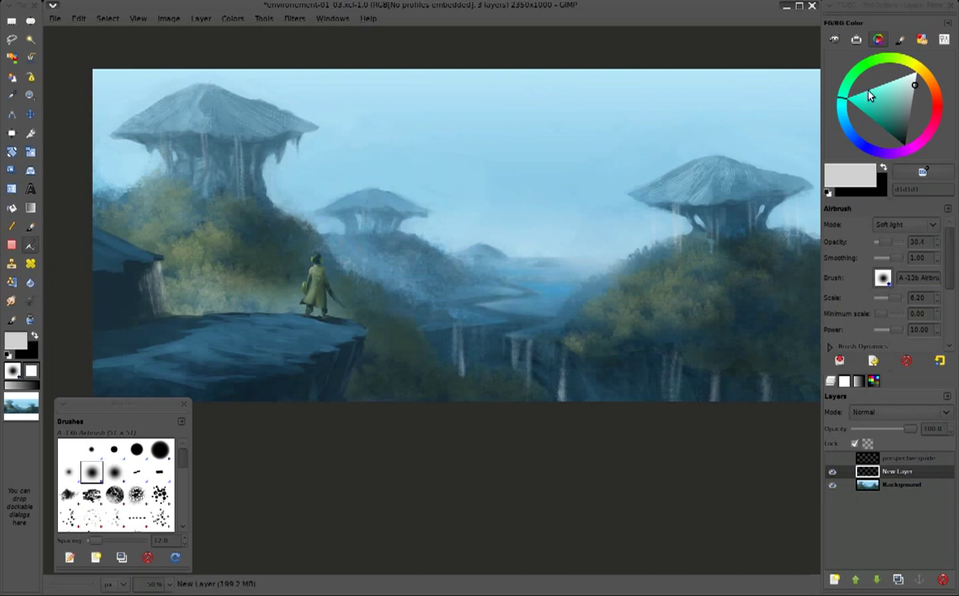
Choose a warm brown-orange paint colour and adjust the airbrush size
{"action": "left_click_drag", "start_coordinate": [846, 98], "coordinate": [911, 66]}
{"action": "left_click", "coordinate": [894, 121]}
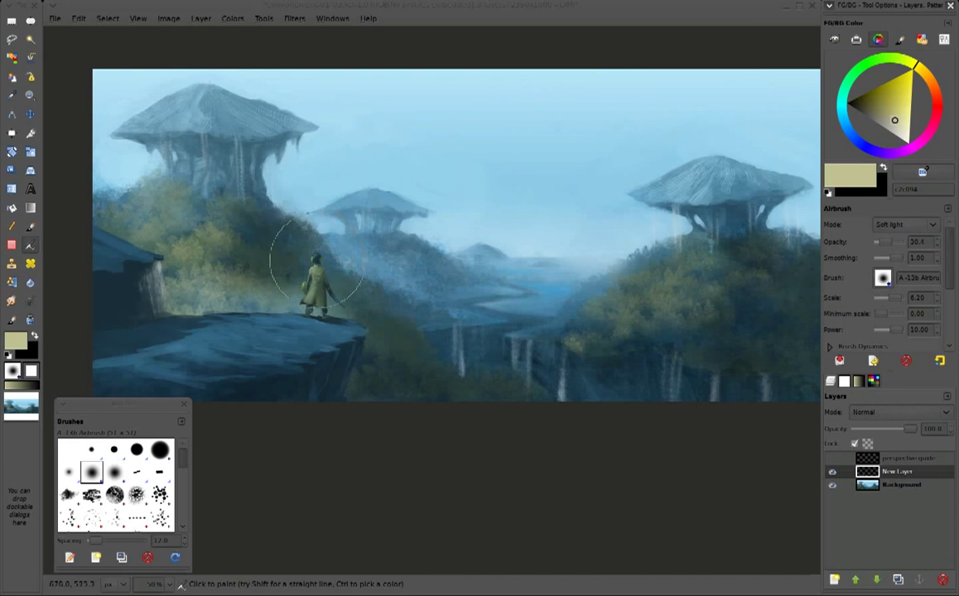
{"action": "key", "text": "bracketleft"}
{"action": "key", "text": "bracketleft"}
{"action": "key", "text": "bracketleft"}
{"action": "key", "text": "bracketleft"}
{"action": "key", "text": "bracketleft"}
{"action": "left_click", "coordinate": [893, 99]}
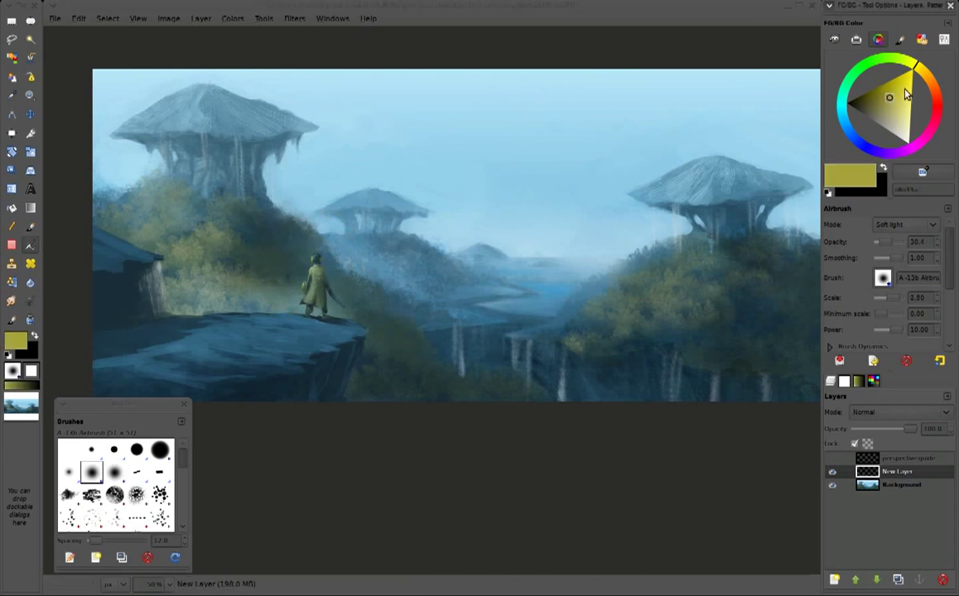
{"action": "left_click_drag", "start_coordinate": [915, 64], "coordinate": [932, 83]}
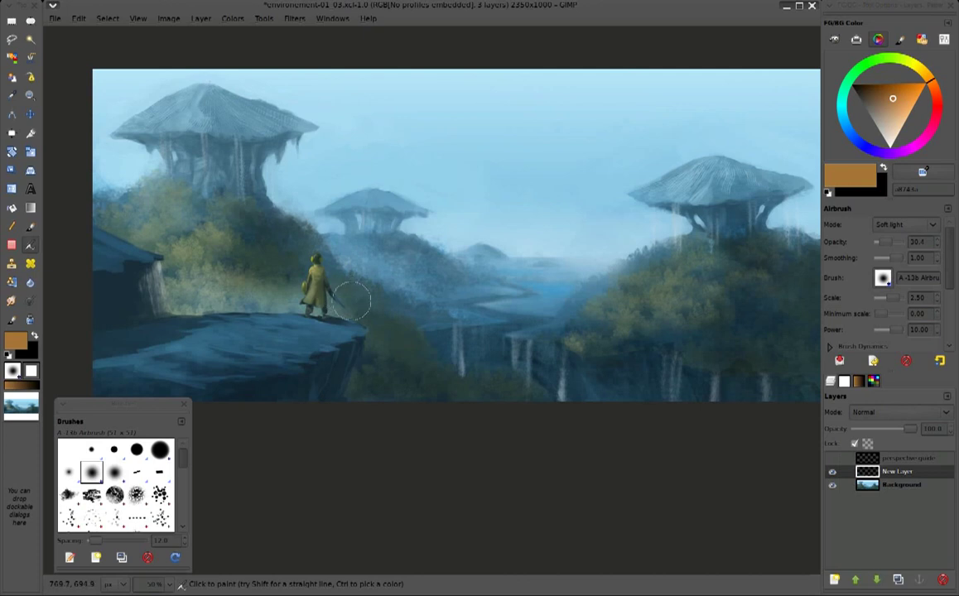
{"action": "key", "text": "bracketright"}
{"action": "key", "text": "bracketright"}
{"action": "key", "text": "bracketright"}
{"action": "key", "text": "bracketright"}
{"action": "key", "text": "bracketright"}
{"action": "key", "text": "bracketright"}
{"action": "key", "text": "bracketright"}
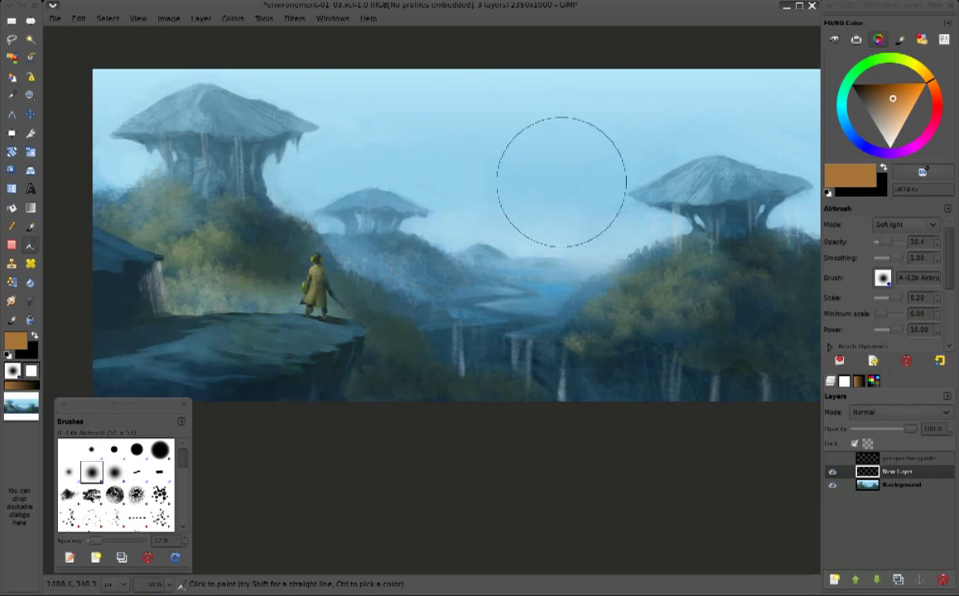
{"action": "key", "text": "ctrl"}
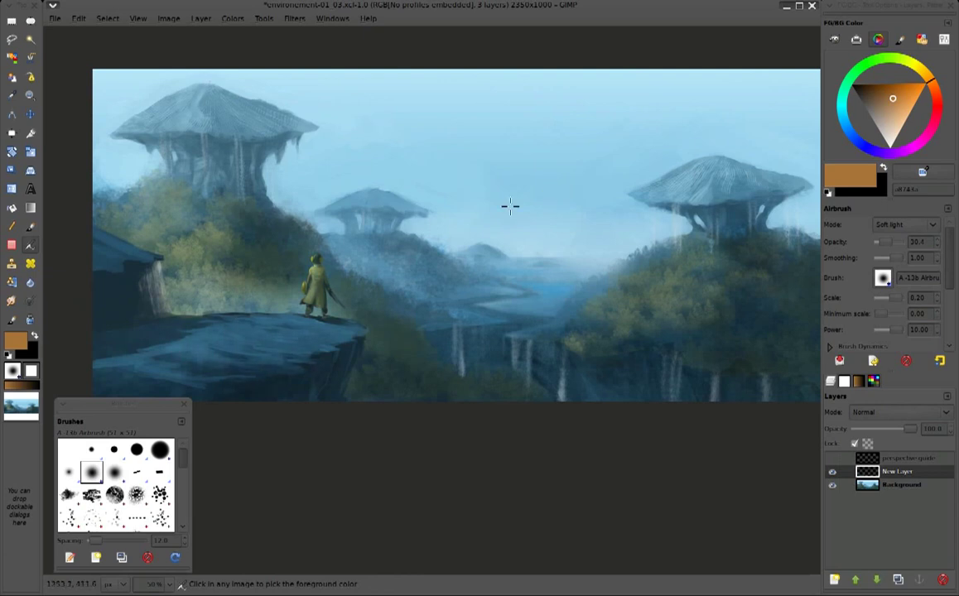
{"action": "key", "text": "bracketleft"}
{"action": "key", "text": "bracketleft"}
{"action": "key", "text": "bracketleft"}
{"action": "key", "text": "bracketleft"}
{"action": "key", "text": "bracketleft"}
{"action": "key", "text": "bracketleft"}
{"action": "key", "text": "bracketleft"}
{"action": "key", "text": "bracketleft"}
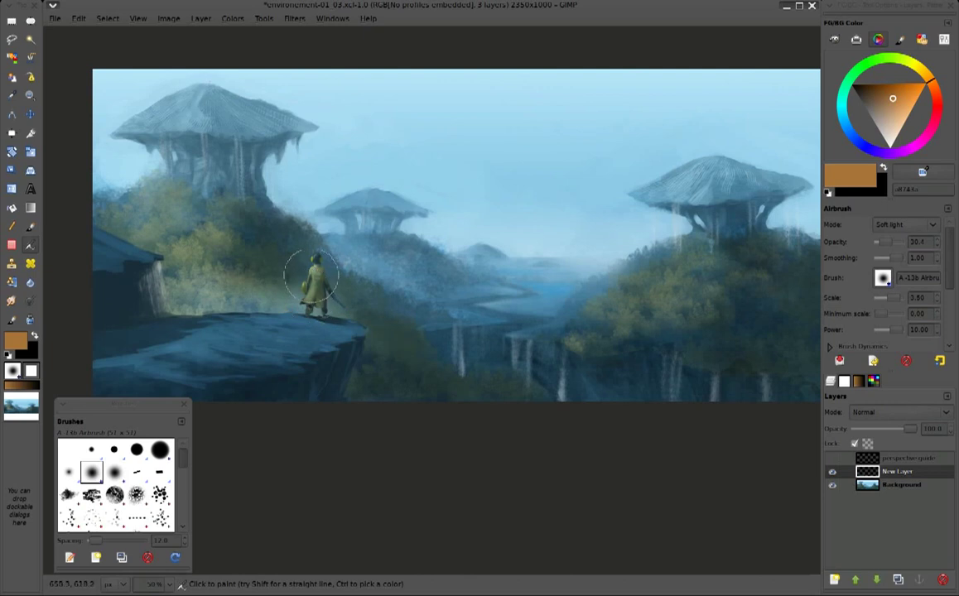
{"action": "left_click", "coordinate": [890, 222]}
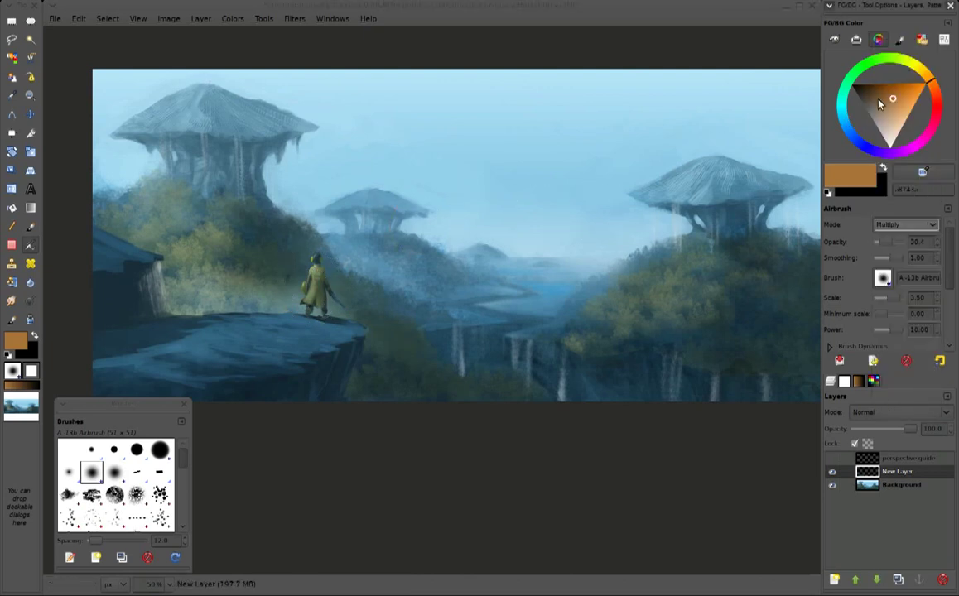
Darken the brown and airbrush shadow over the rock ledge around the figure
{"action": "left_click", "coordinate": [873, 96]}
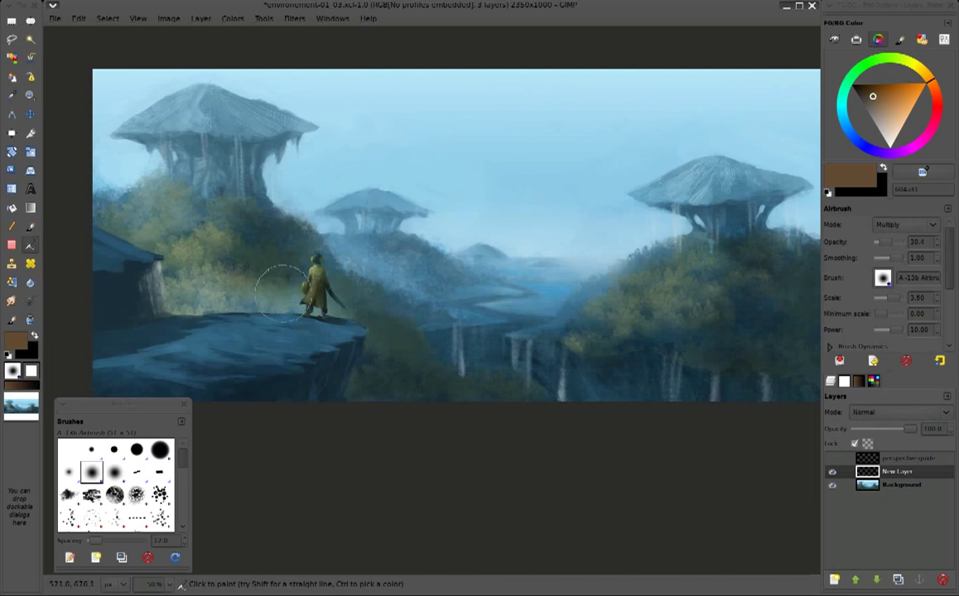
{"action": "key", "text": "bracketright"}
{"action": "key", "text": "bracketright"}
{"action": "key", "text": "bracketright"}
{"action": "mouse_move", "coordinate": [196, 331]}
{"action": "left_mouse_down"}
{"action": "mouse_move", "coordinate": [122, 343]}
{"action": "mouse_move", "coordinate": [133, 349]}
{"action": "mouse_move", "coordinate": [119, 369]}
{"action": "mouse_move", "coordinate": [223, 364]}
{"action": "mouse_move", "coordinate": [208, 375]}
{"action": "mouse_move", "coordinate": [302, 404]}
{"action": "mouse_move", "coordinate": [139, 347]}
{"action": "mouse_move", "coordinate": [204, 311]}
{"action": "mouse_move", "coordinate": [101, 278]}
{"action": "mouse_move", "coordinate": [75, 246]}
{"action": "mouse_move", "coordinate": [85, 235]}
{"action": "left_mouse_up"}
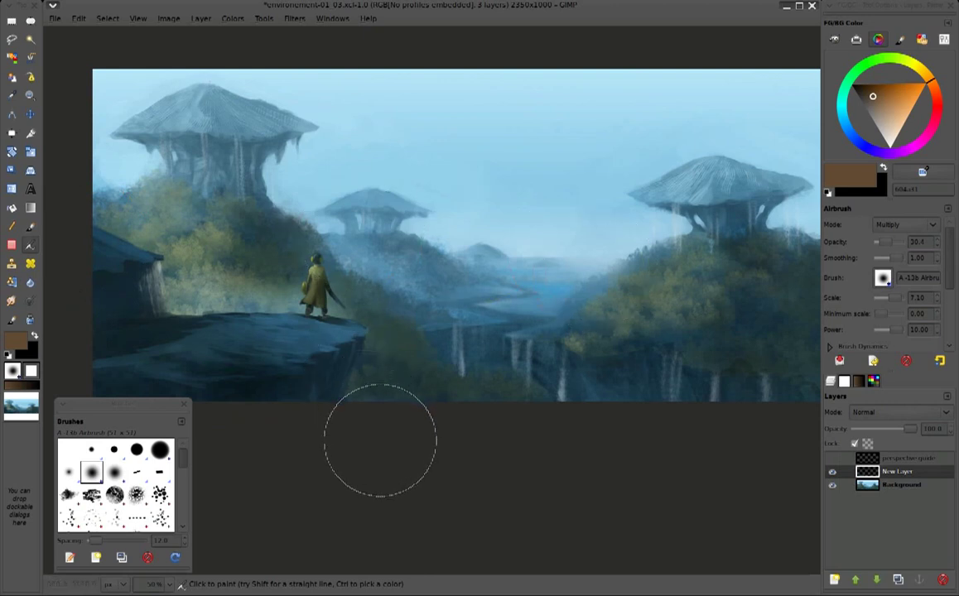
Shrink the airbrush and make the Background layer active
{"action": "key", "text": "bracketleft"}
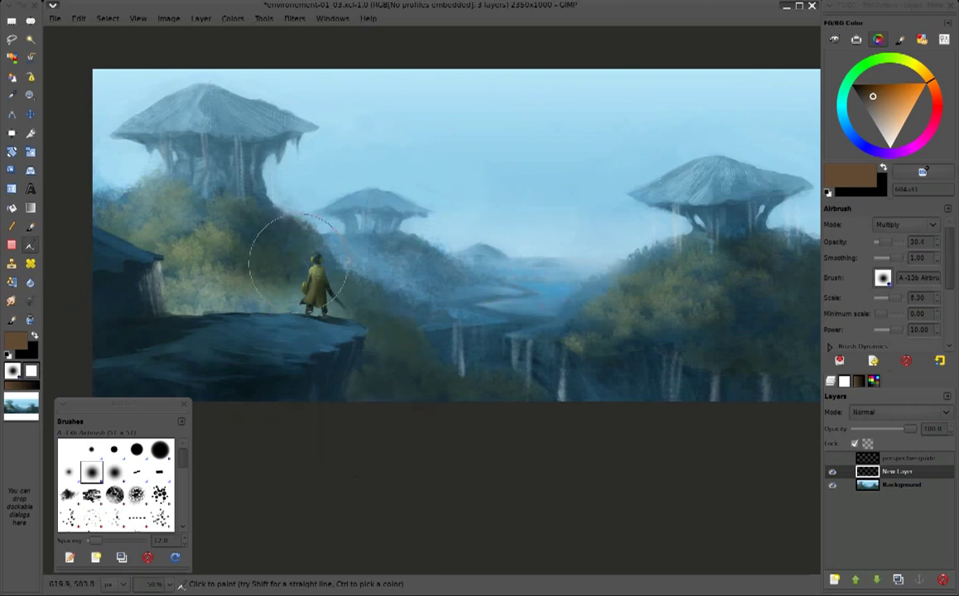
{"action": "key", "text": "bracketleft"}
{"action": "key", "text": "bracketleft"}
{"action": "key", "text": "bracketleft"}
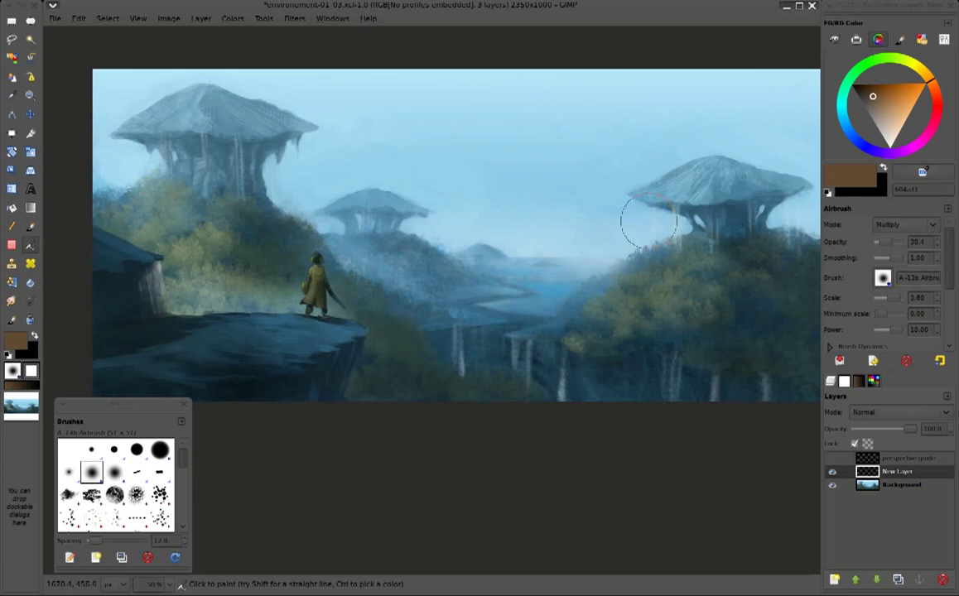
{"action": "key", "text": "ctrl"}
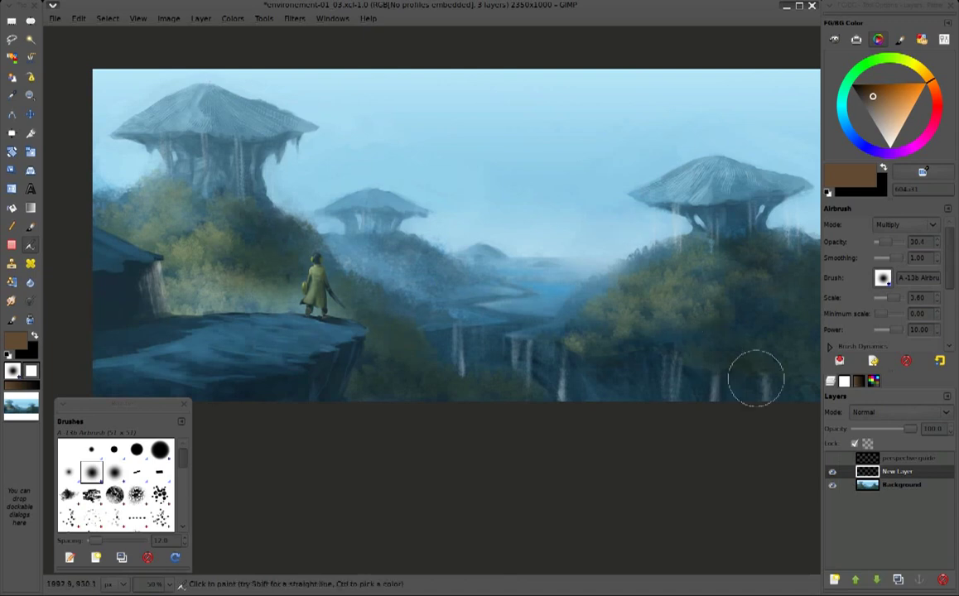
{"action": "left_click", "coordinate": [895, 485]}
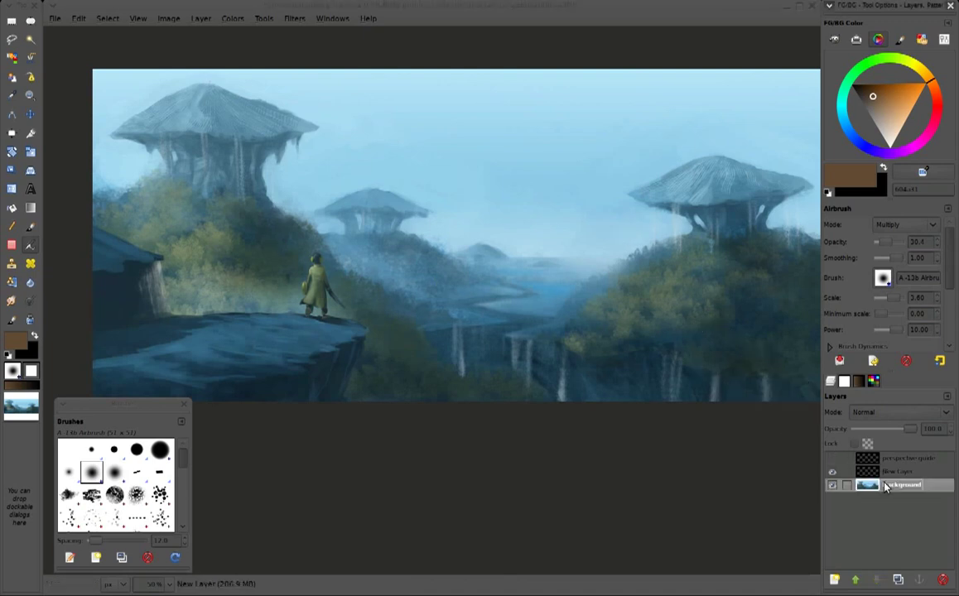
Airbrush a grey-green haze in Normal mode over the foliage beside the figure and cliff edge
{"action": "left_click", "coordinate": [277, 282], "text": "ctrl"}
{"action": "left_click", "coordinate": [907, 225]}
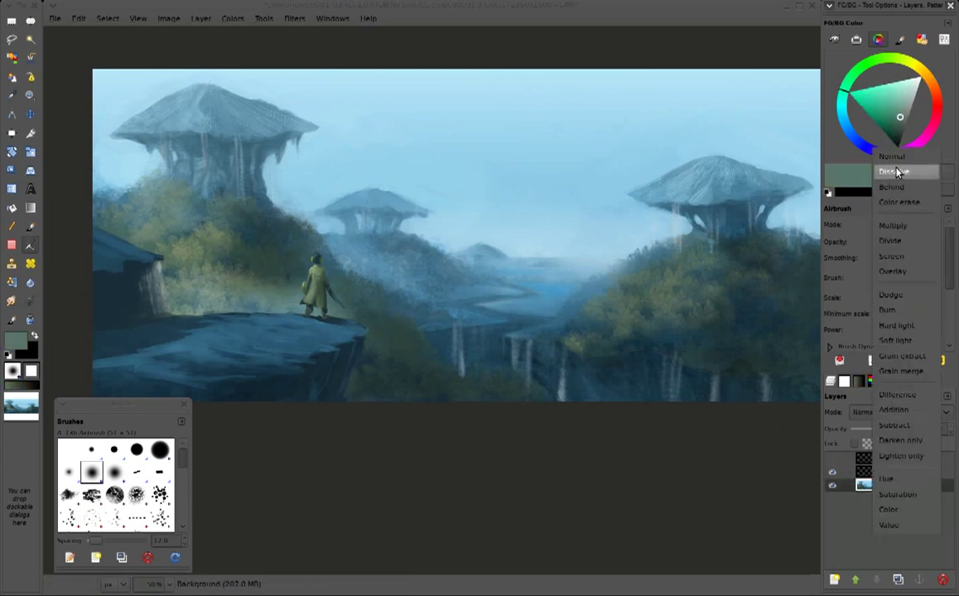
{"action": "left_click", "coordinate": [886, 166]}
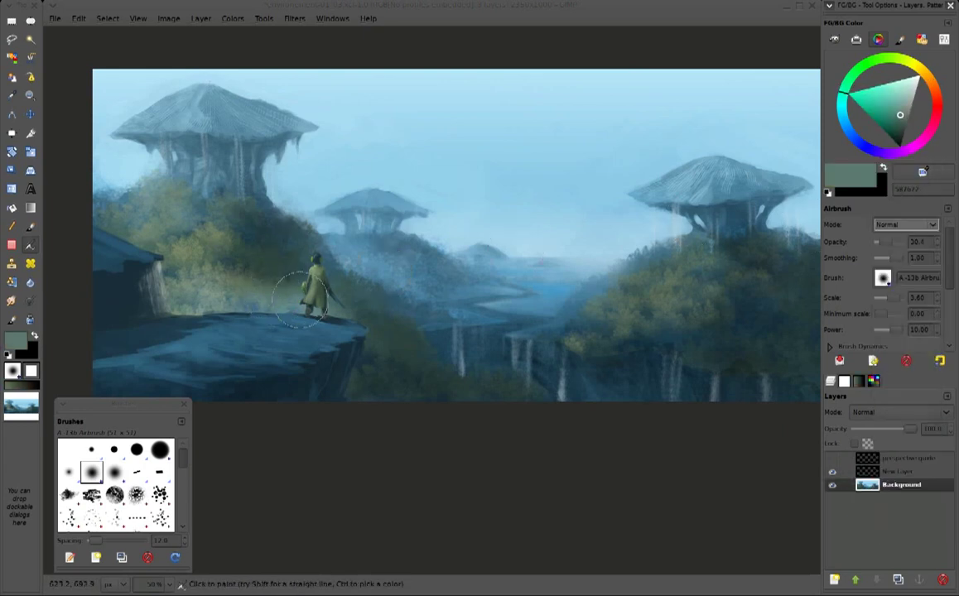
{"action": "left_click", "coordinate": [303, 274], "text": "ctrl"}
{"action": "key", "text": "bracketright"}
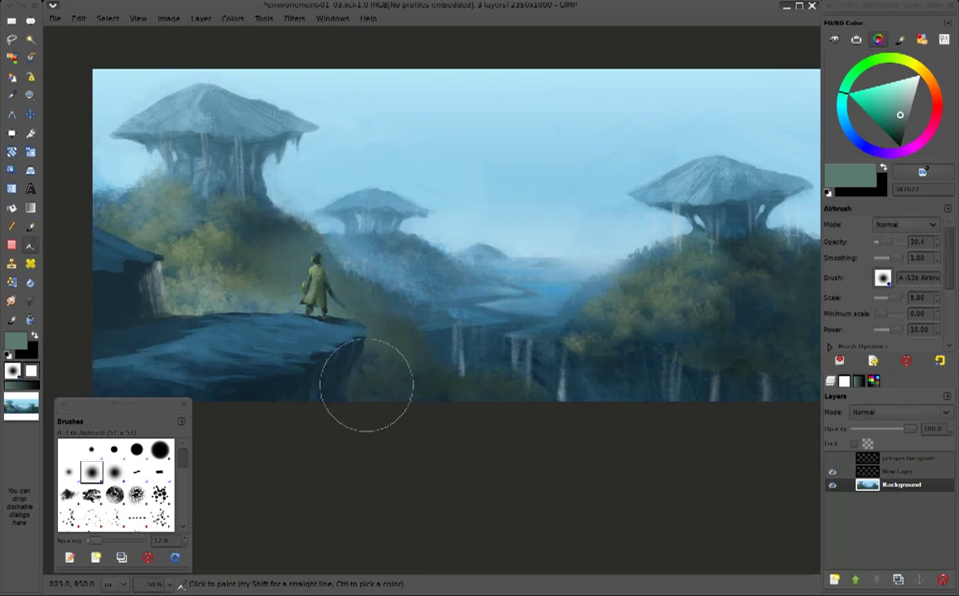
{"action": "mouse_move", "coordinate": [240, 266]}
{"action": "left_mouse_down"}
{"action": "mouse_move", "coordinate": [232, 246]}
{"action": "mouse_move", "coordinate": [275, 268]}
{"action": "left_mouse_up"}
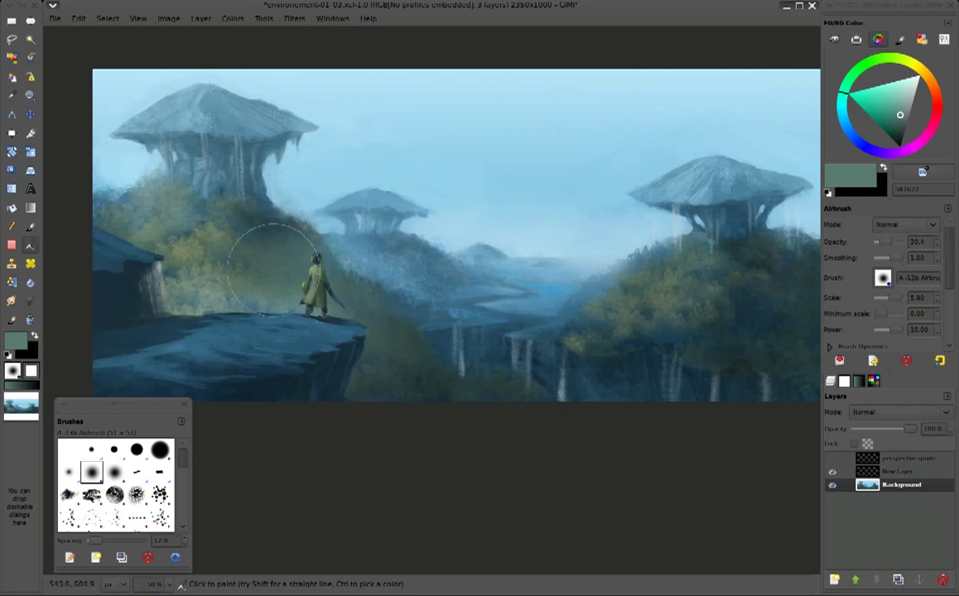
{"action": "left_click_drag", "start_coordinate": [118, 267], "coordinate": [176, 294]}
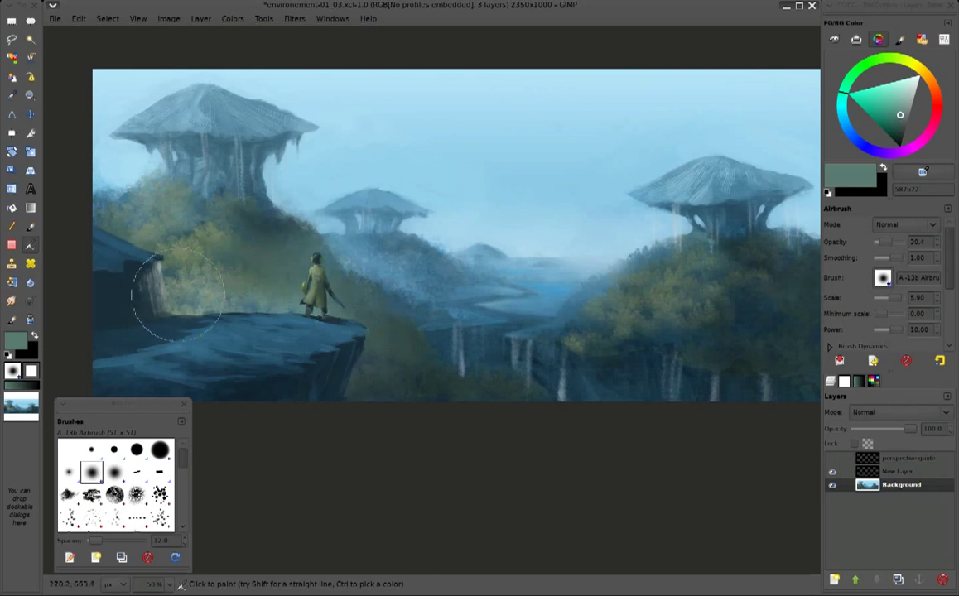
Try a Levels black input of 22, then 19, on the New Layer and cancel
{"action": "left_click", "coordinate": [885, 473]}
{"action": "key", "text": "ctrl+l"}
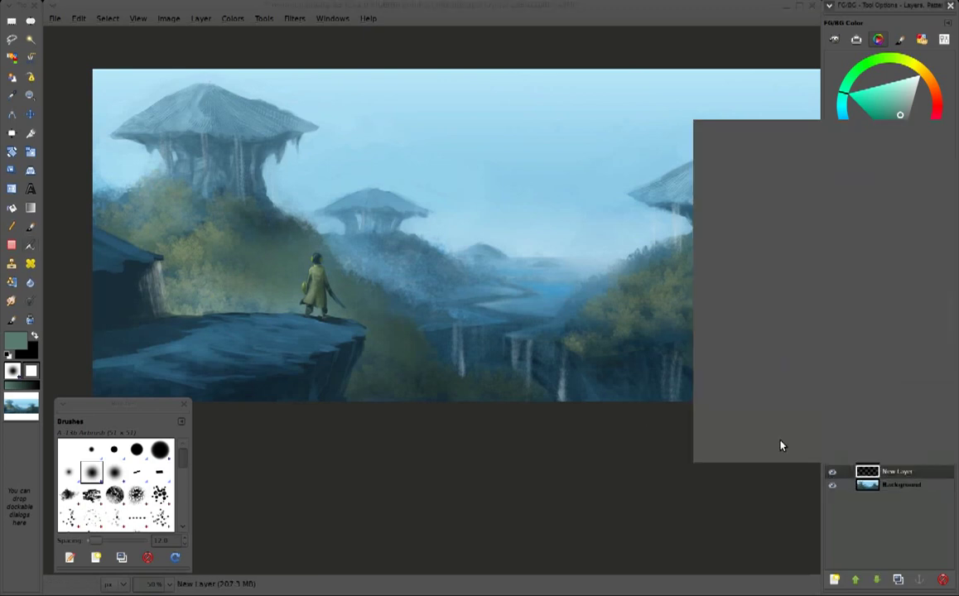
{"action": "left_click_drag", "start_coordinate": [829, 117], "coordinate": [725, 85]}
{"action": "left_click_drag", "start_coordinate": [605, 241], "coordinate": [625, 242]}
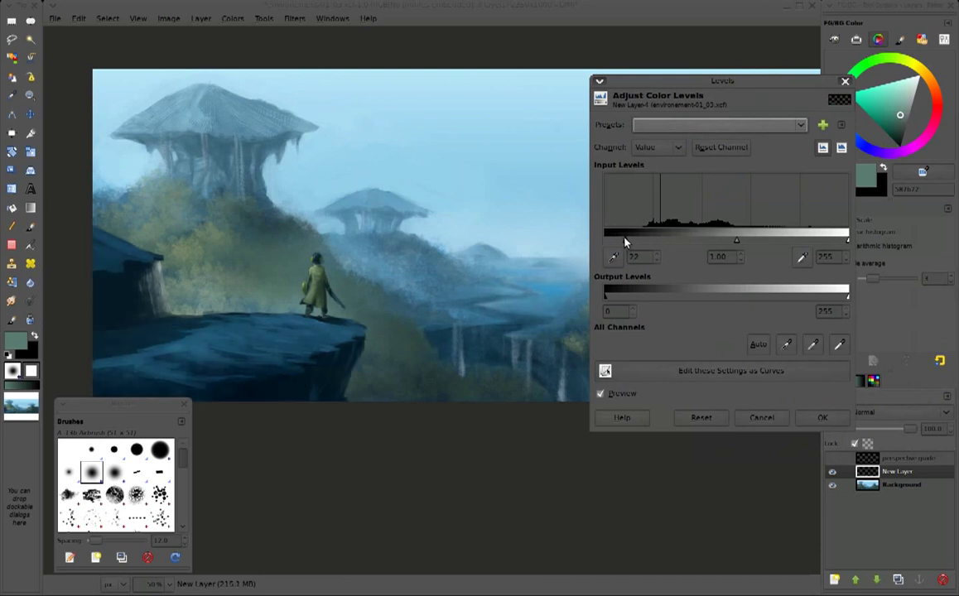
{"action": "left_click_drag", "start_coordinate": [626, 240], "coordinate": [622, 241]}
{"action": "left_click", "coordinate": [760, 417]}
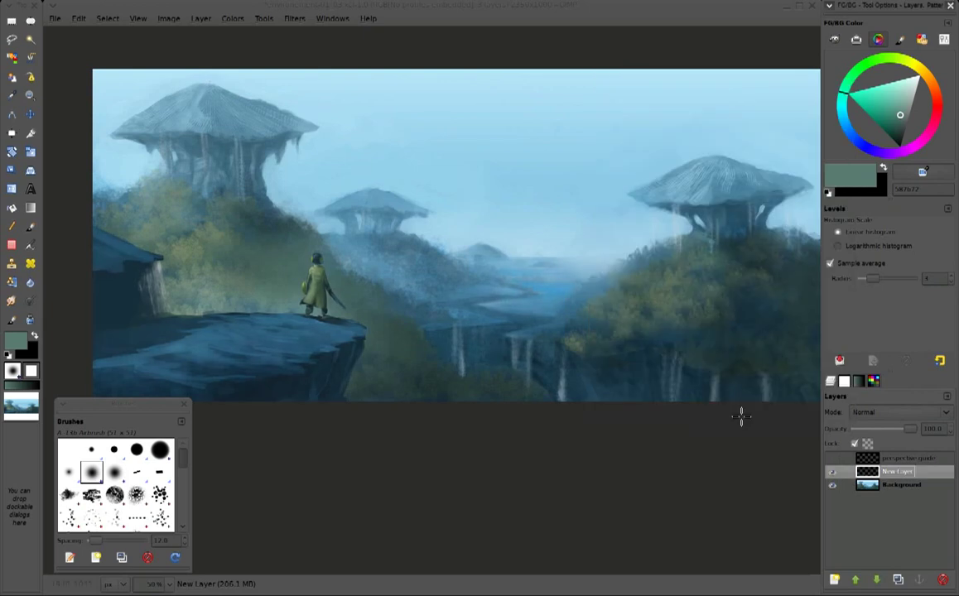
Save the image, then free-select the lower-left cliff and figure and cut-paste them as a layer
{"action": "key", "text": "f"}
{"action": "key", "text": "ctrl+s"}
{"action": "left_click", "coordinate": [82, 203]}
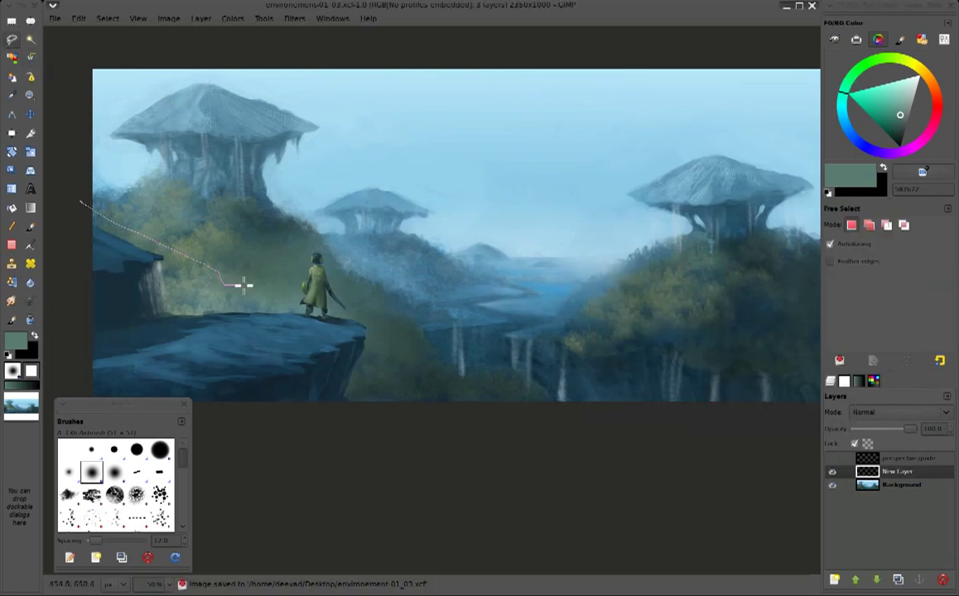
{"action": "mouse_move", "coordinate": [384, 332]}
{"action": "left_mouse_down"}
{"action": "mouse_move", "coordinate": [376, 402]}
{"action": "mouse_move", "coordinate": [217, 429]}
{"action": "left_mouse_up"}
{"action": "left_click_drag", "start_coordinate": [65, 386], "coordinate": [73, 203]}
{"action": "left_click", "coordinate": [83, 199]}
{"action": "key", "text": "ctrl+x"}
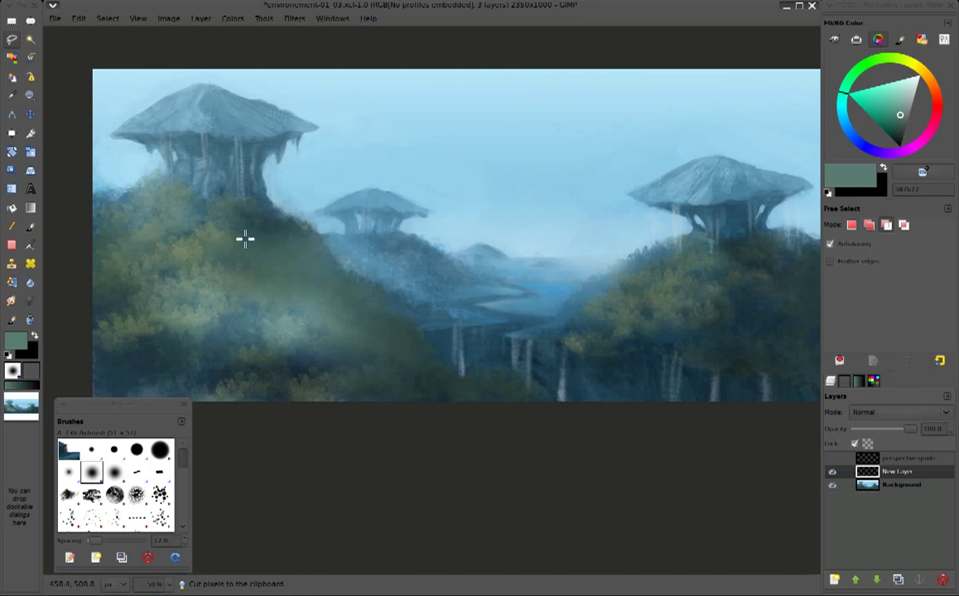
{"action": "key", "text": "ctrl+v"}
Move the Pasted Layer below perspective-guide and apply Levels with black input 10 and gamma 1.01
{"action": "left_click", "coordinate": [833, 459]}
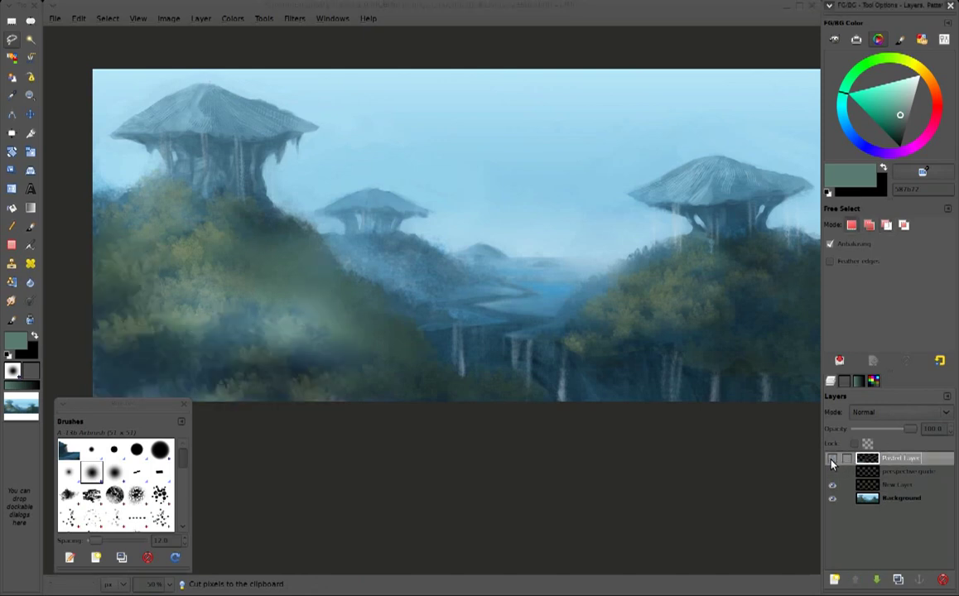
{"action": "left_click_drag", "start_coordinate": [895, 458], "coordinate": [897, 491]}
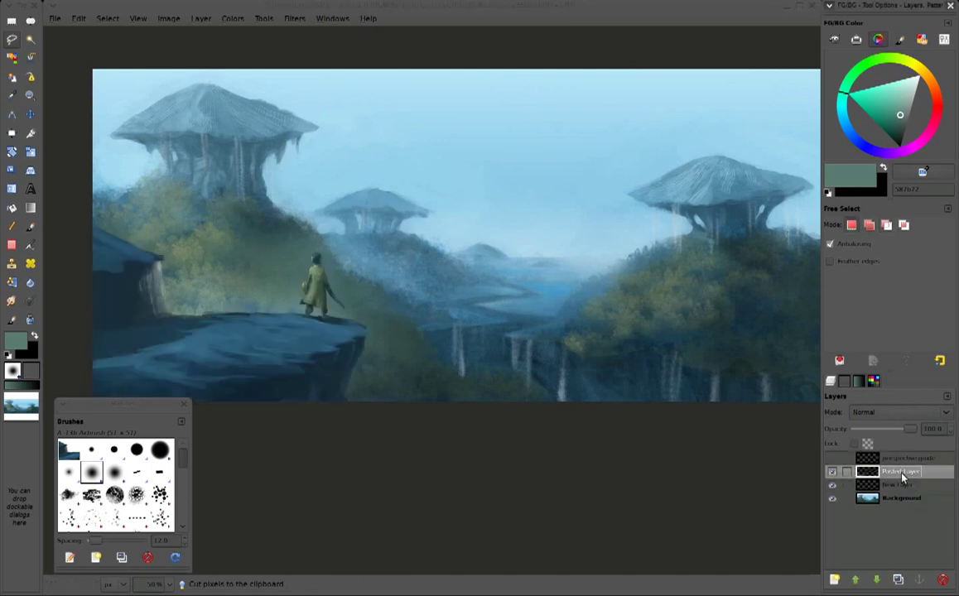
{"action": "key", "text": "ctrl+l"}
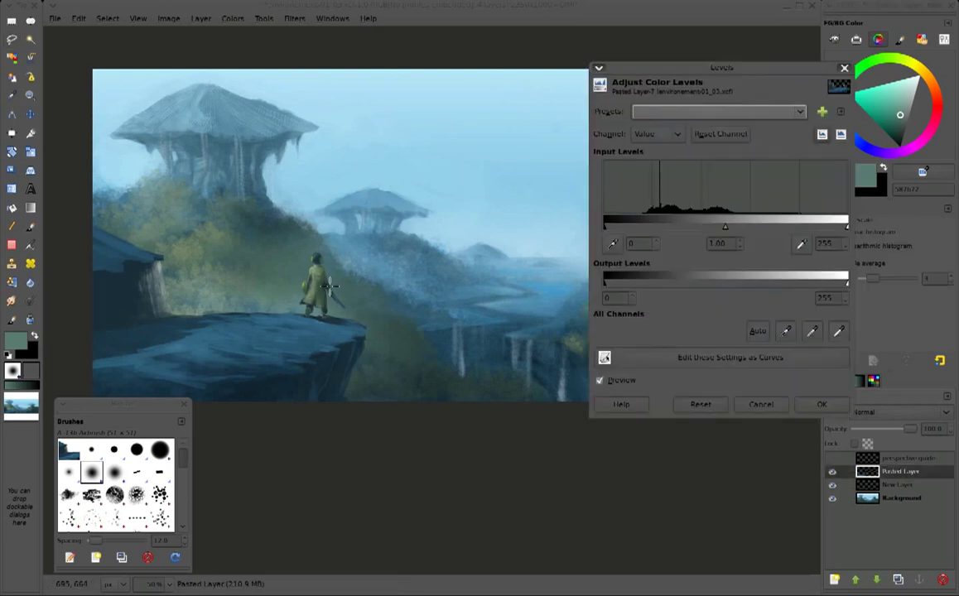
{"action": "left_click_drag", "start_coordinate": [605, 228], "coordinate": [615, 232]}
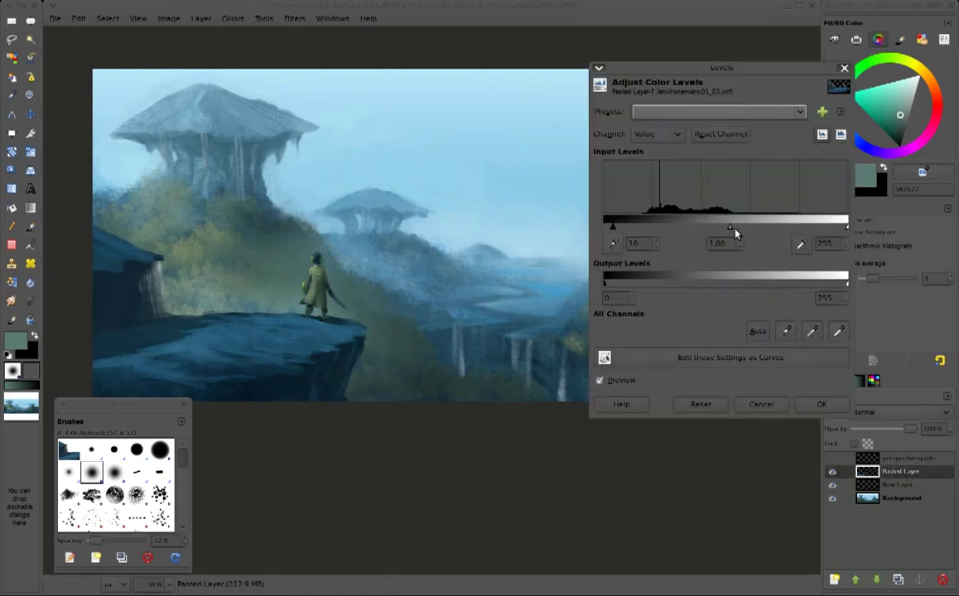
{"action": "left_click_drag", "start_coordinate": [737, 230], "coordinate": [728, 230]}
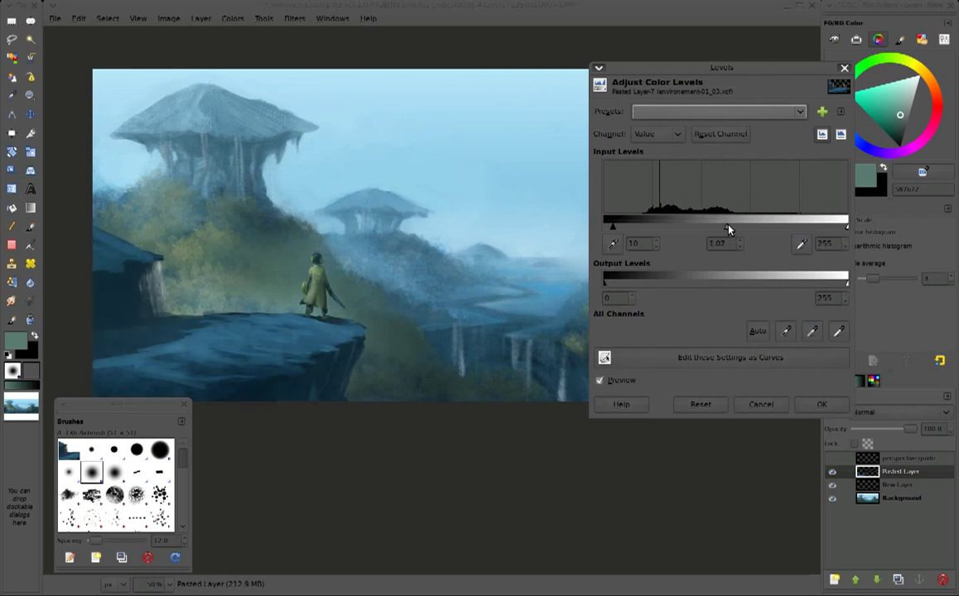
{"action": "left_click", "coordinate": [601, 380]}
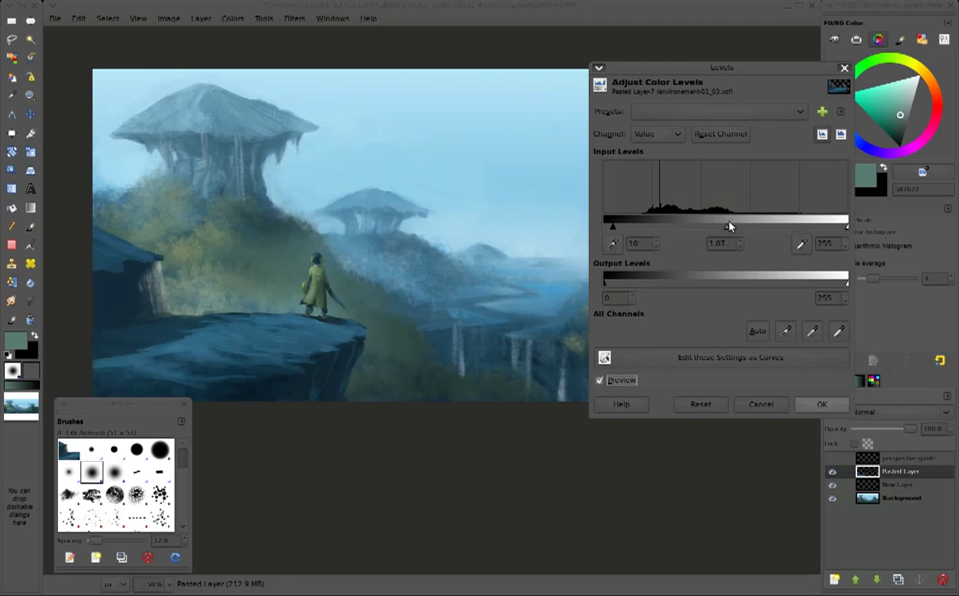
{"action": "left_click_drag", "start_coordinate": [729, 231], "coordinate": [731, 231]}
{"action": "left_click", "coordinate": [816, 405]}
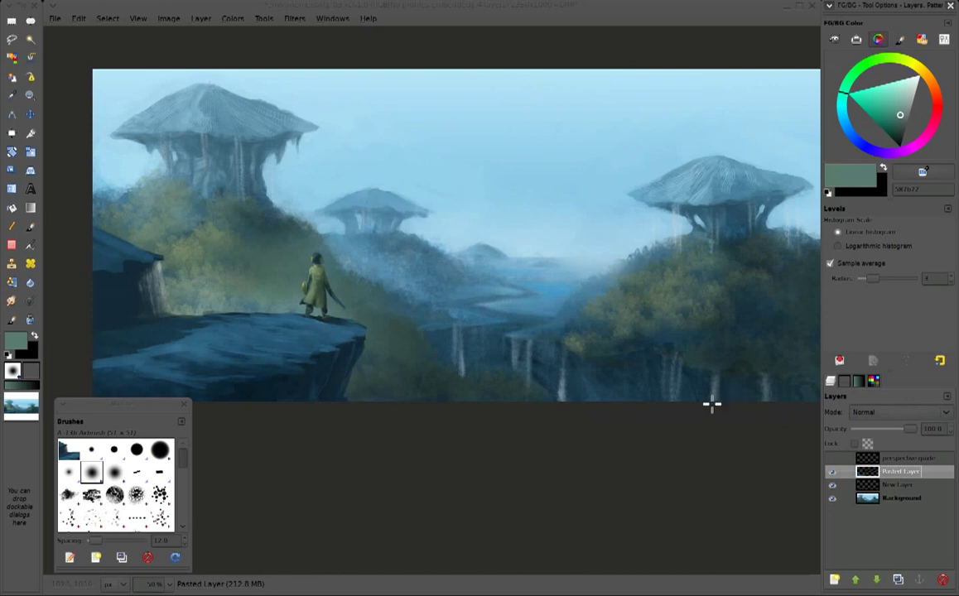
Toggle the mist layer's visibility to compare, then make the Background layer active
{"action": "left_click", "coordinate": [894, 485]}
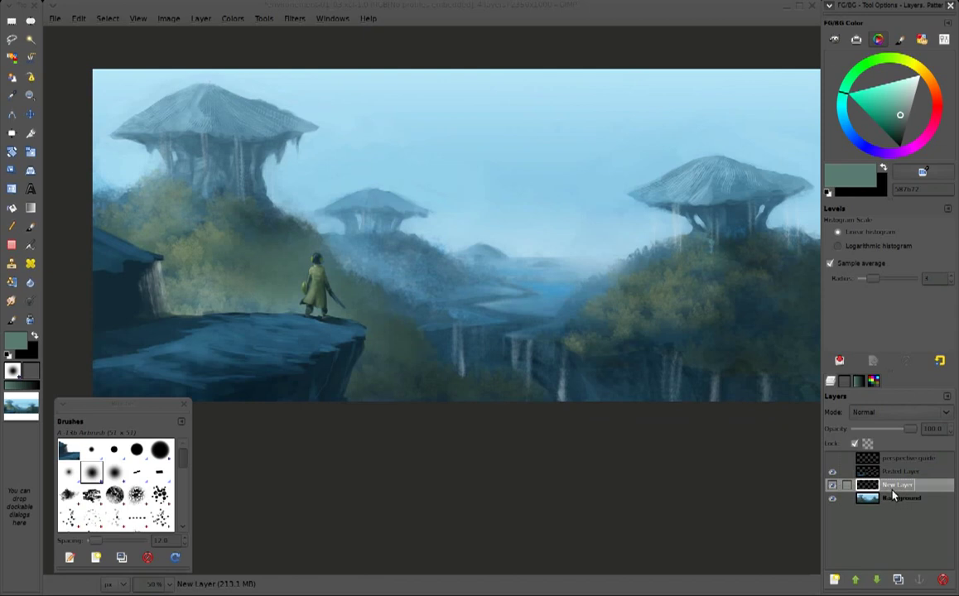
{"action": "left_click", "coordinate": [831, 485]}
{"action": "left_click", "coordinate": [832, 485]}
{"action": "key", "text": "Return"}
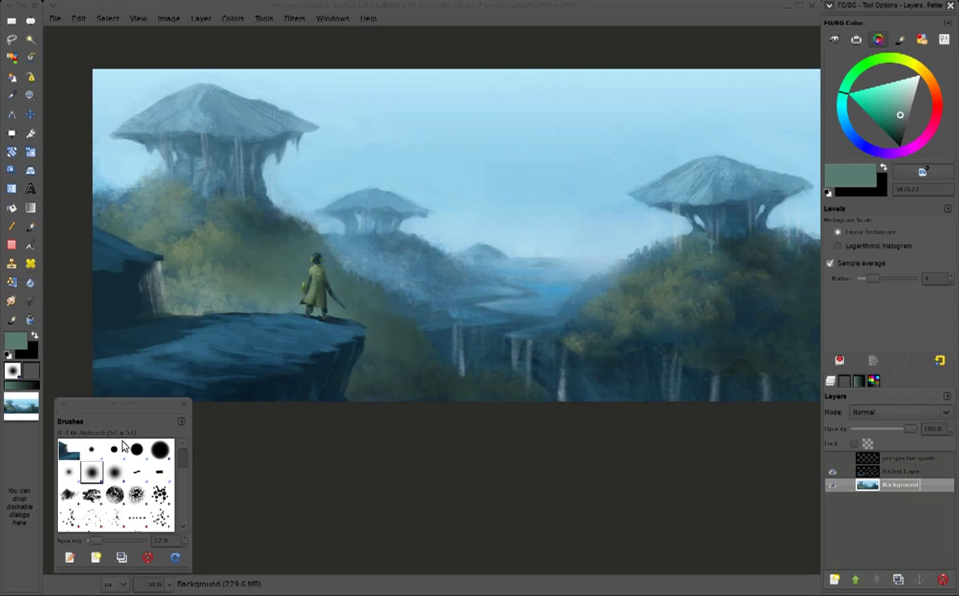
{"action": "scroll", "coordinate": [184, 471], "scroll_direction": "down", "scroll_amount": 3}
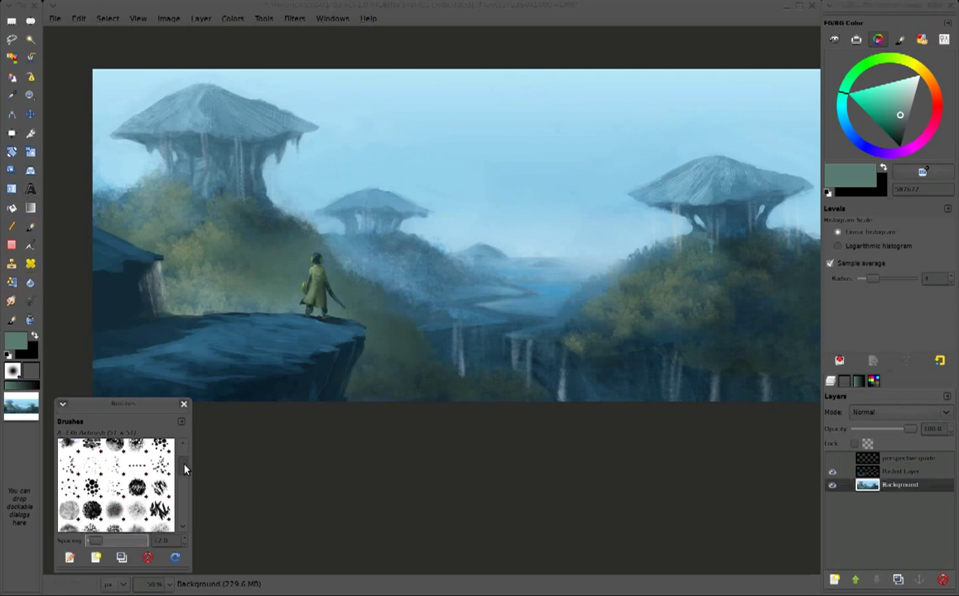
Load the Dirty Spot paintbrush preset with a smaller A-2 Splat brush and a sampled light grey
{"action": "left_click", "coordinate": [31, 227]}
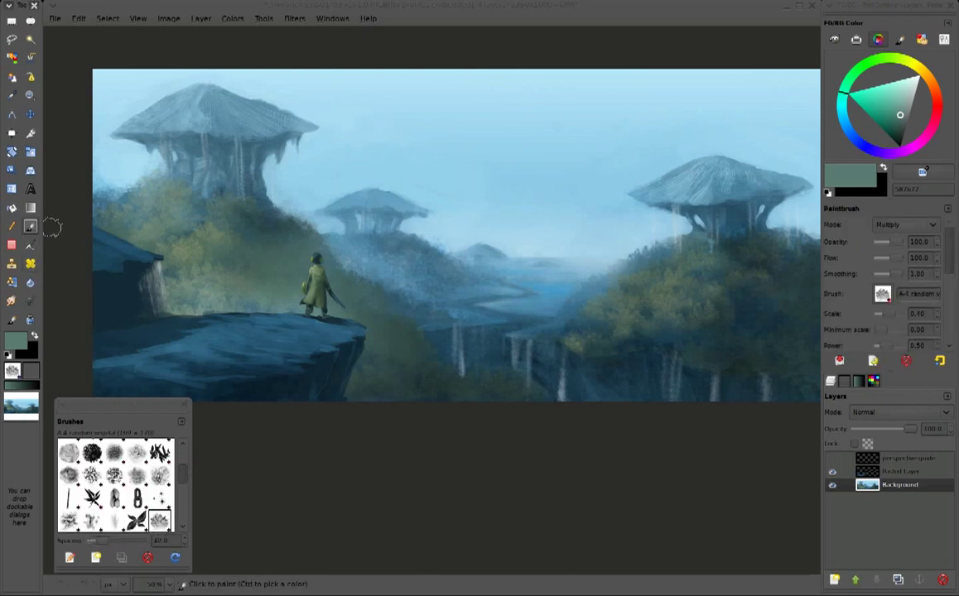
{"action": "left_click", "coordinate": [876, 364]}
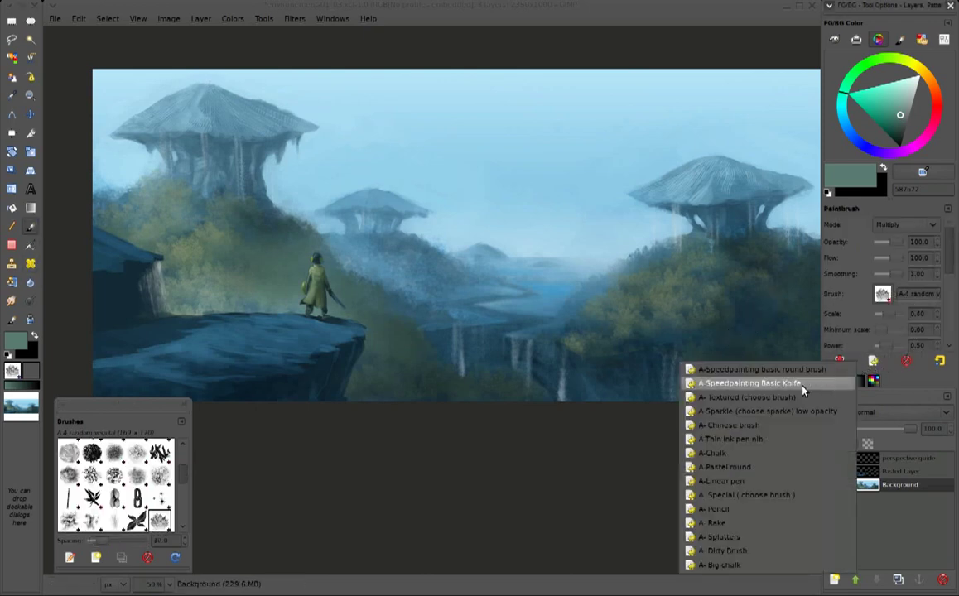
{"action": "left_click", "coordinate": [743, 401]}
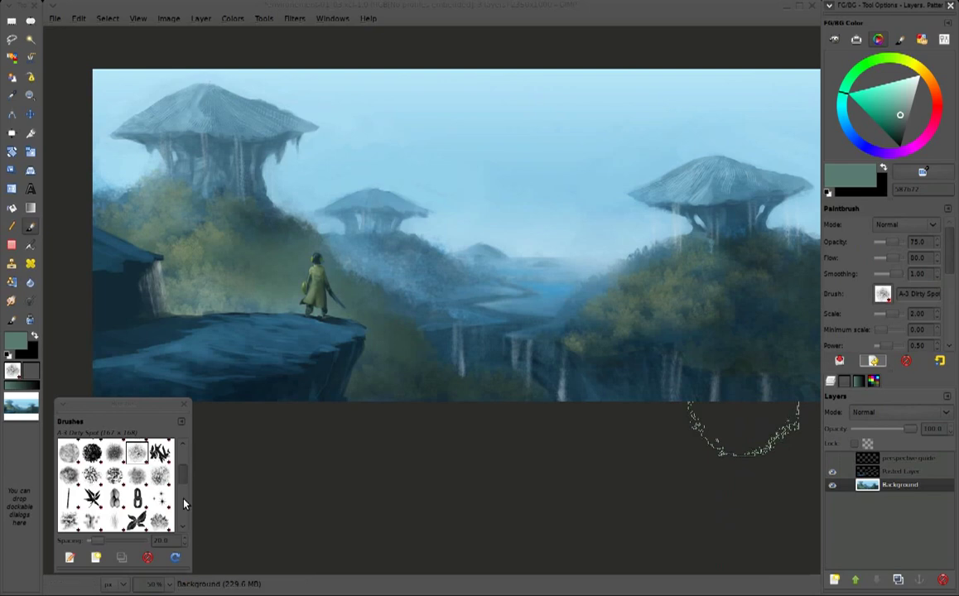
{"action": "scroll", "coordinate": [166, 481], "scroll_direction": "up", "scroll_amount": 4}
{"action": "left_click", "coordinate": [113, 487]}
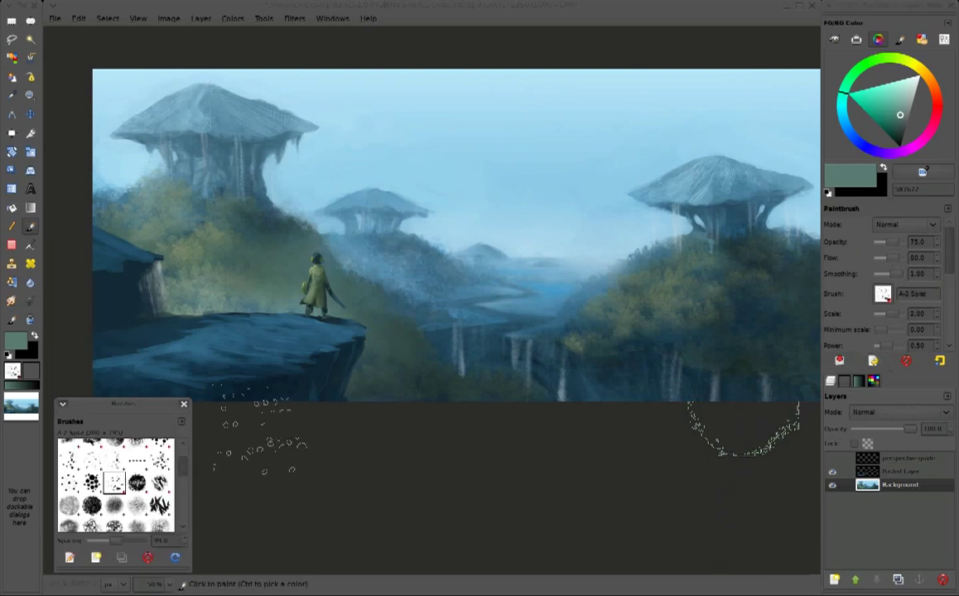
{"action": "key", "text": "bracketleft"}
{"action": "key", "text": "bracketleft"}
{"action": "key", "text": "bracketleft"}
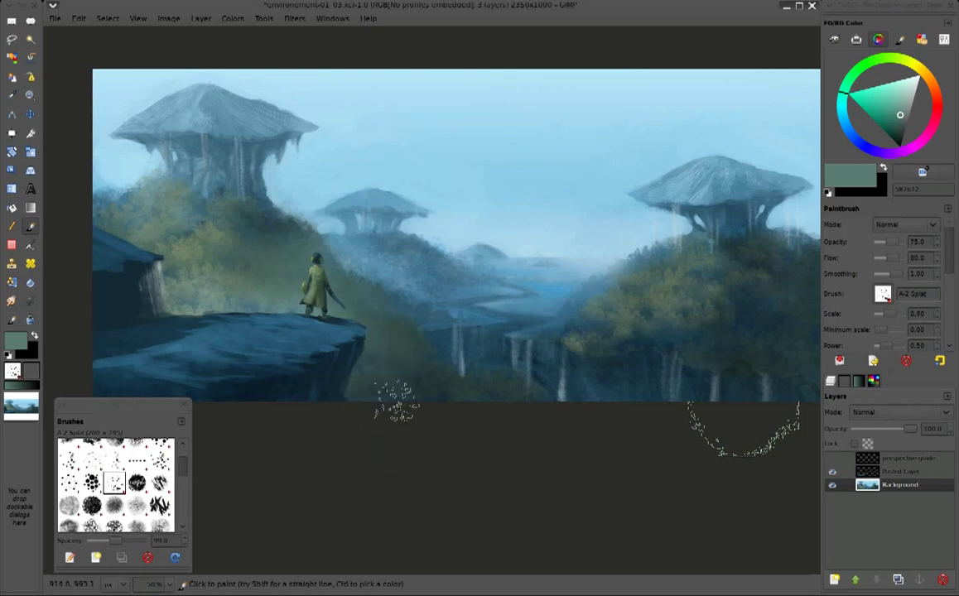
{"action": "scroll", "coordinate": [396, 390], "scroll_direction": "up", "scroll_amount": 1}
{"action": "left_click", "coordinate": [80, 278], "text": "ctrl"}
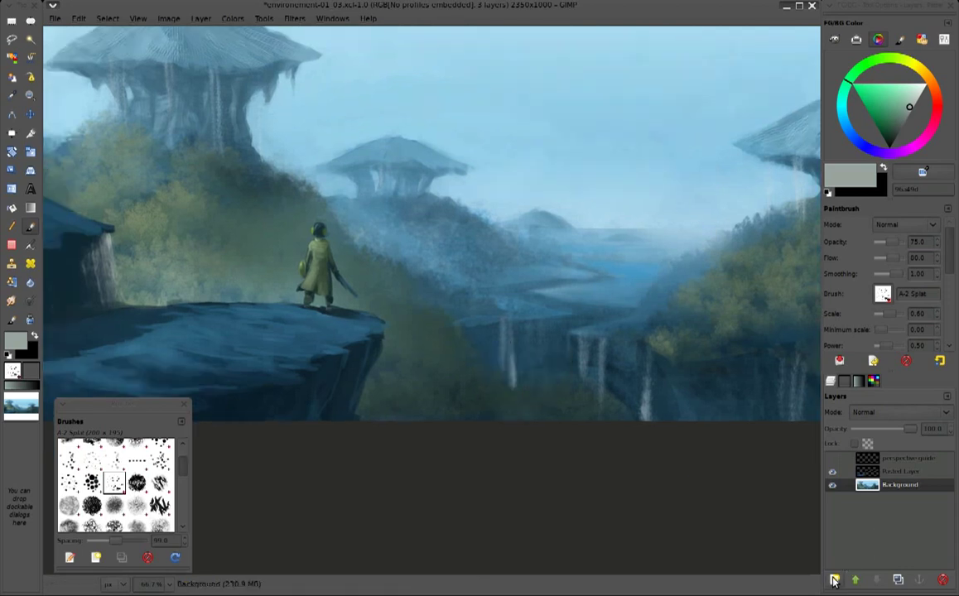
Create a transparent new layer, then test and undo a light grey splatter along the bottom
{"action": "key", "text": "1"}
{"action": "left_click", "coordinate": [834, 581]}
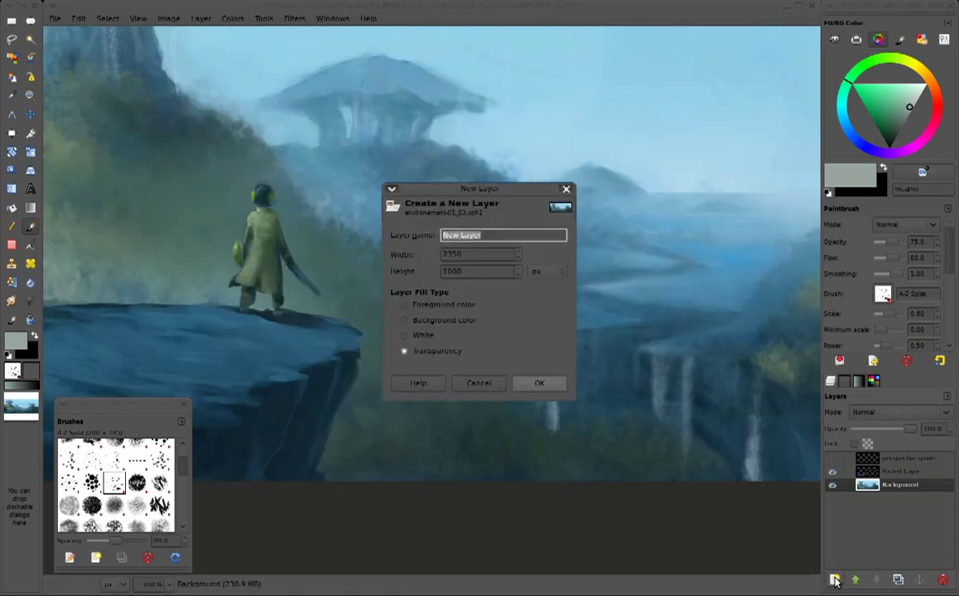
{"action": "left_click", "coordinate": [546, 385]}
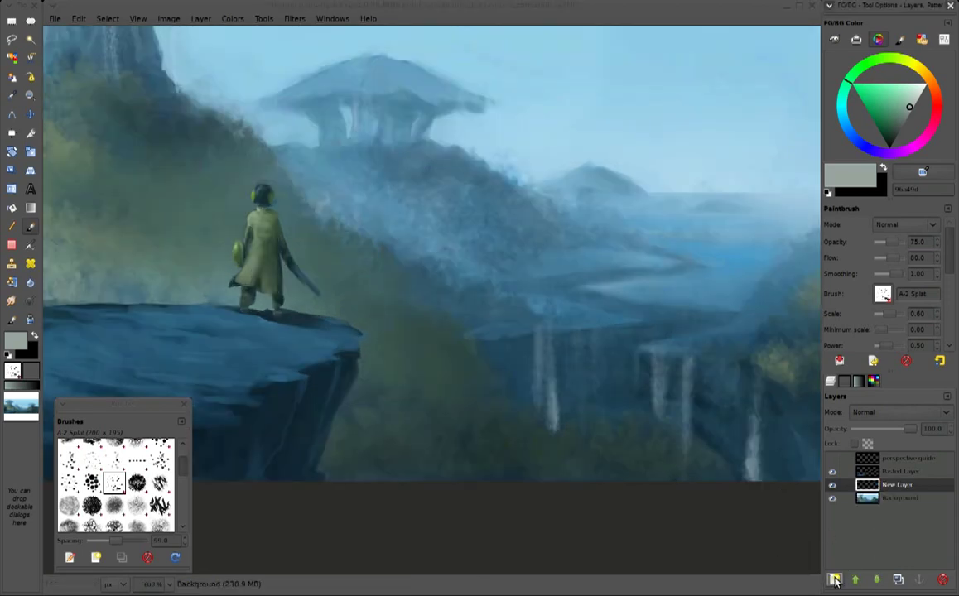
{"action": "scroll", "coordinate": [439, 513], "scroll_direction": "left", "scroll_amount": 3}
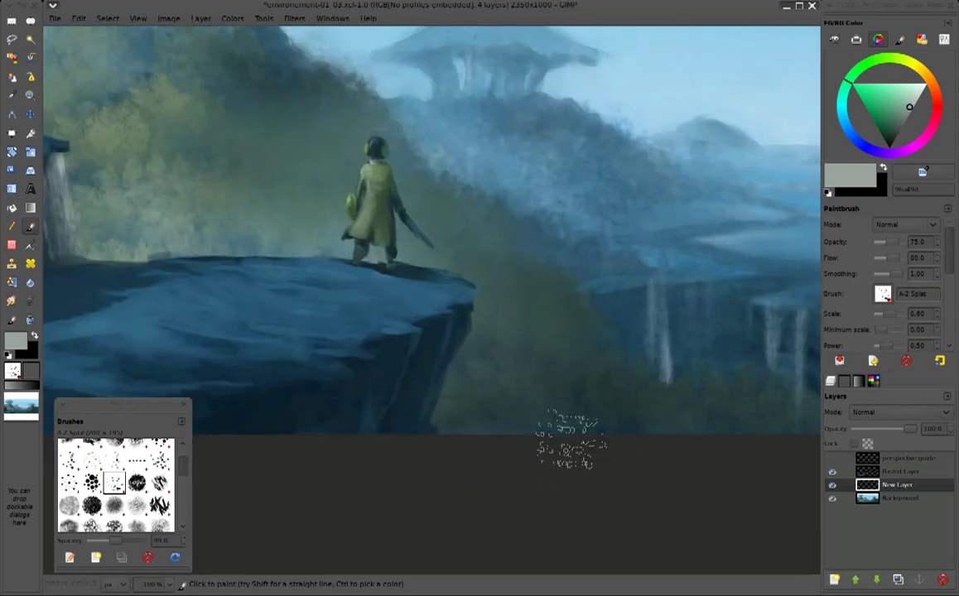
{"action": "scroll", "coordinate": [568, 439], "scroll_direction": "left", "scroll_amount": 2}
{"action": "left_click_drag", "start_coordinate": [521, 450], "coordinate": [617, 422]}
{"action": "key", "text": "ctrl+z"}
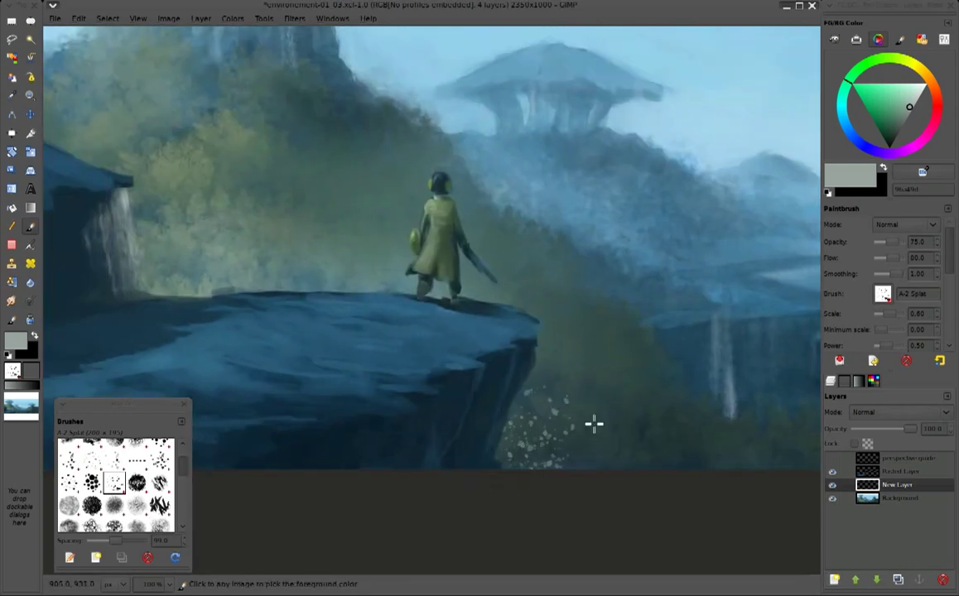
Set the splat brush to about 26 opacity, adjust its size, and choose a near-white colour
{"action": "key", "text": "bracketleft"}
{"action": "key", "text": "bracketleft"}
{"action": "left_click_drag", "start_coordinate": [893, 244], "coordinate": [878, 243]}
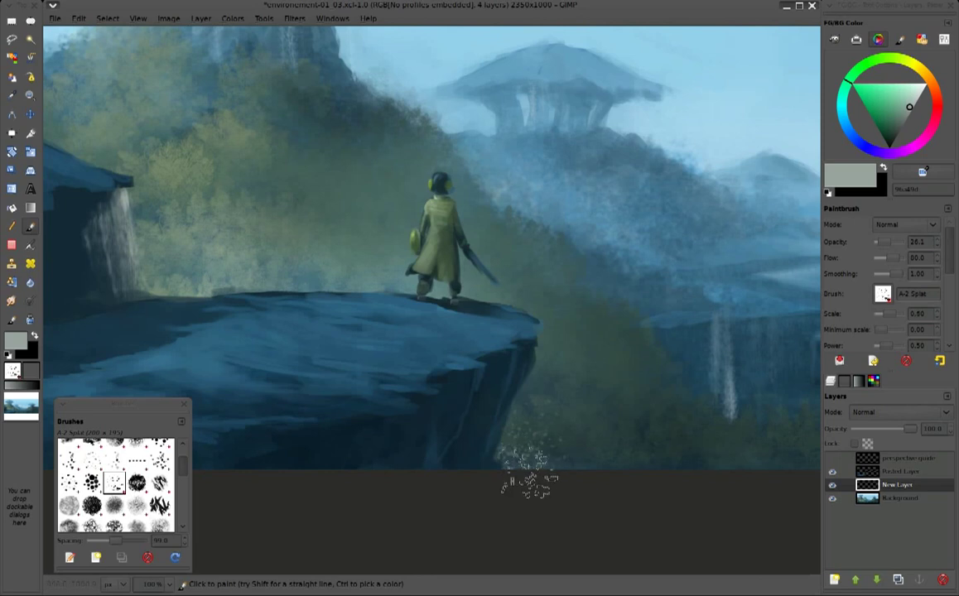
{"action": "key", "text": "bracketright"}
{"action": "key", "text": "bracketright"}
{"action": "key", "text": "bracketright"}
{"action": "key", "text": "bracketleft"}
{"action": "key", "text": "bracketleft"}
{"action": "key", "text": "bracketleft"}
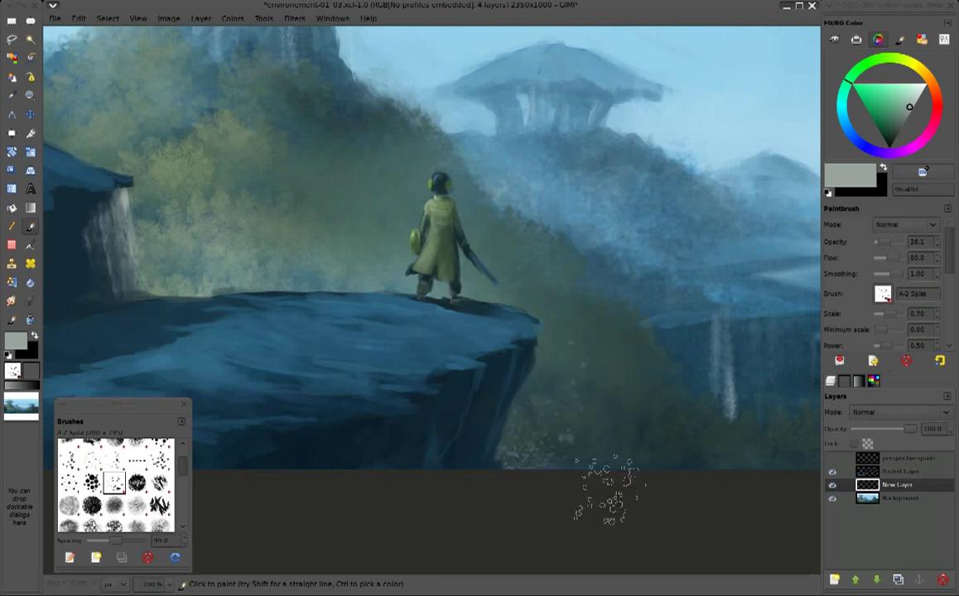
{"action": "key", "text": "bracketright"}
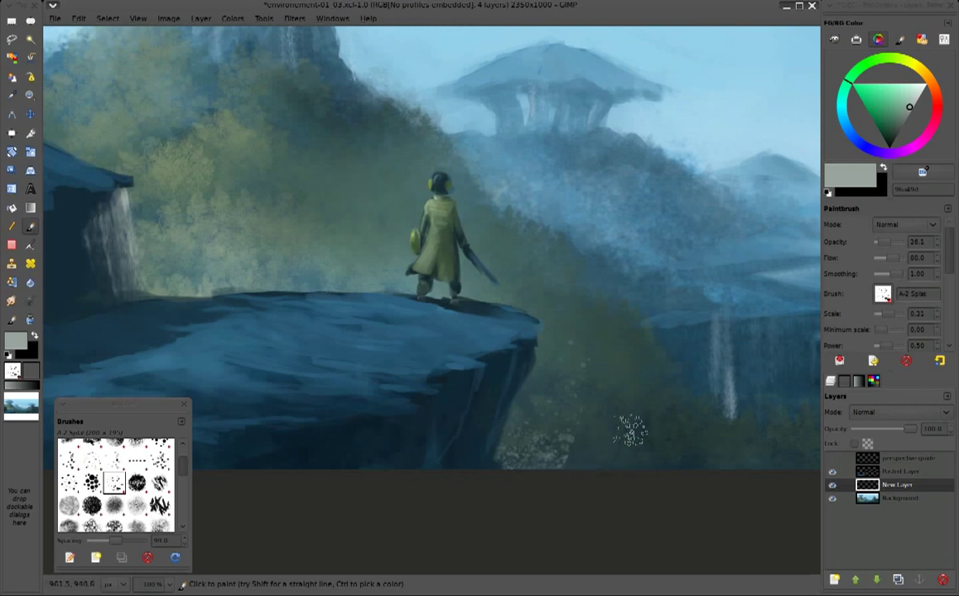
{"action": "key", "text": "ctrl"}
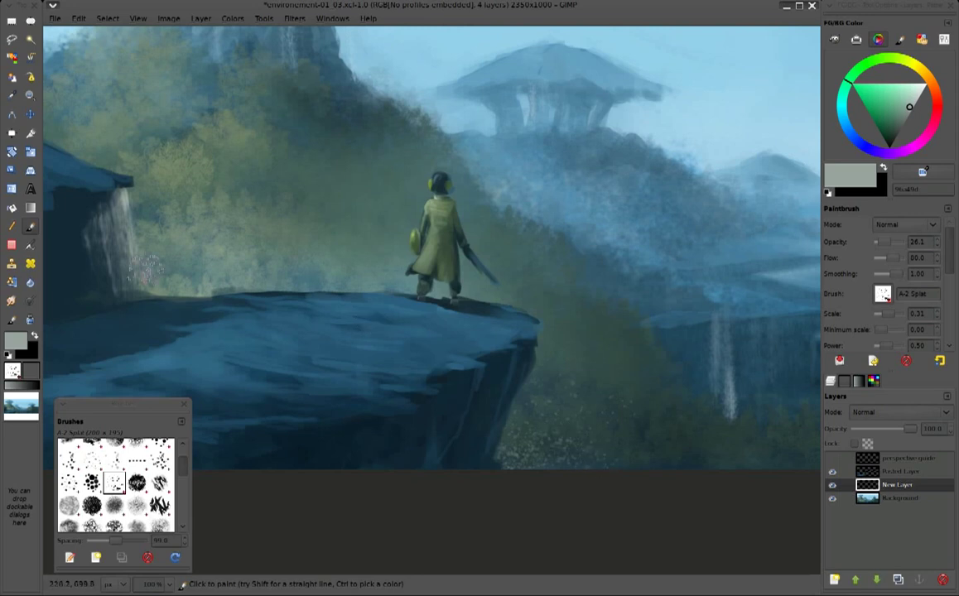
{"action": "left_click", "coordinate": [923, 90]}
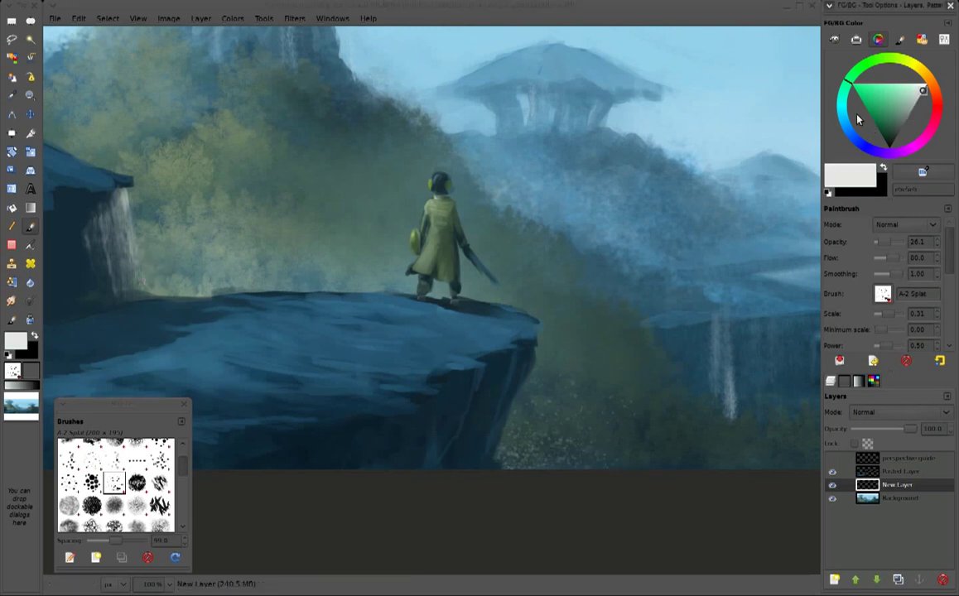
Dab light speckles near the waterfall base, sample the rock's dark blue, and activate the Pasted Layer
{"action": "left_click_drag", "start_coordinate": [154, 238], "coordinate": [143, 292]}
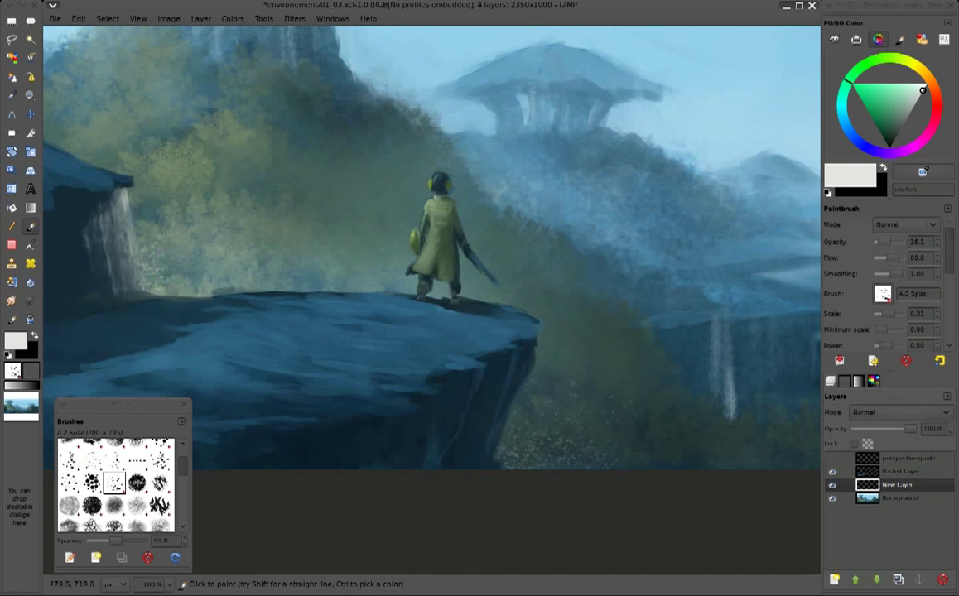
{"action": "left_click_drag", "start_coordinate": [153, 245], "coordinate": [251, 269]}
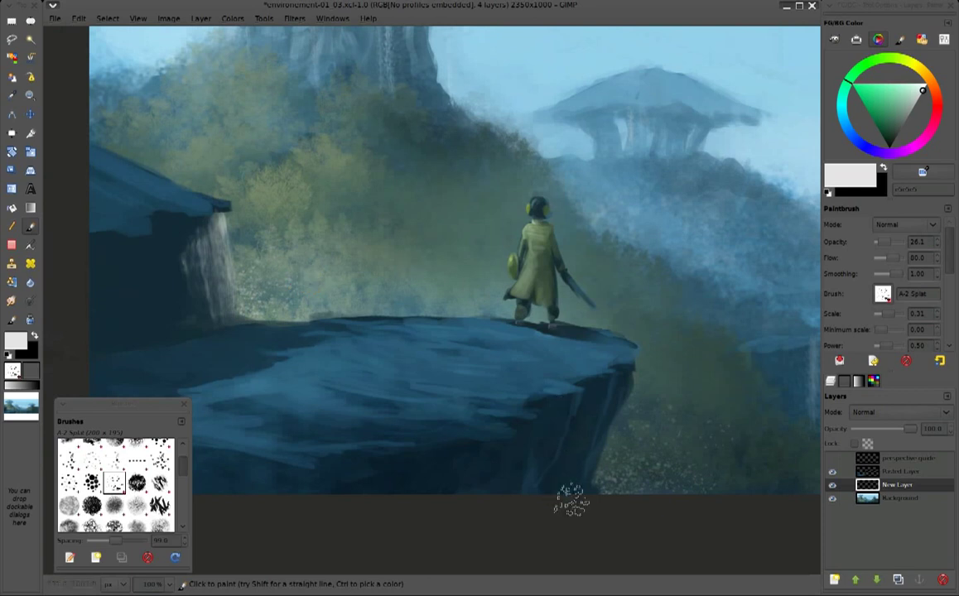
{"action": "mouse_move", "coordinate": [646, 456]}
{"action": "left_mouse_down"}
{"action": "mouse_move", "coordinate": [554, 454]}
{"action": "mouse_move", "coordinate": [698, 429]}
{"action": "left_mouse_up"}
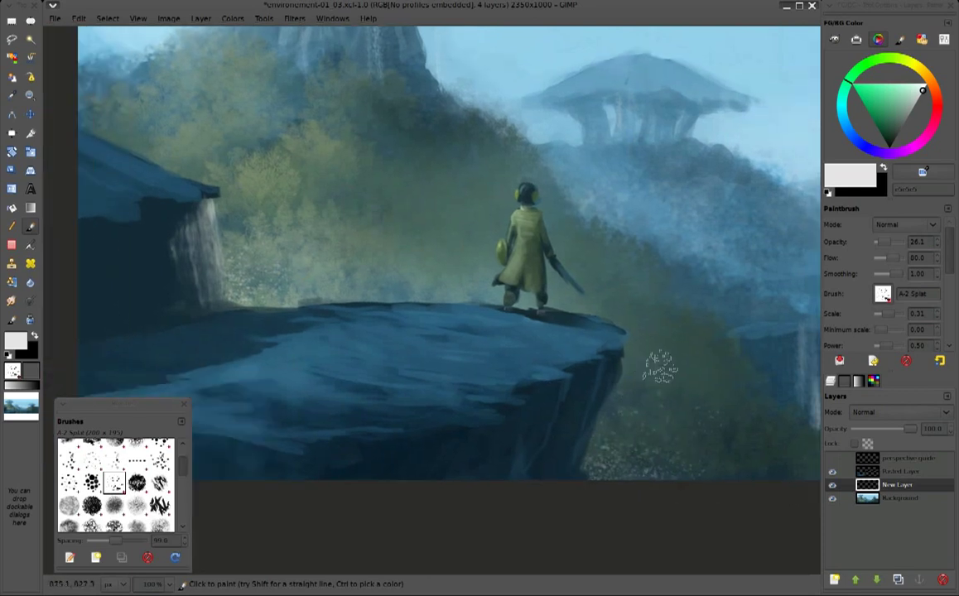
{"action": "left_click", "coordinate": [290, 343], "text": "ctrl"}
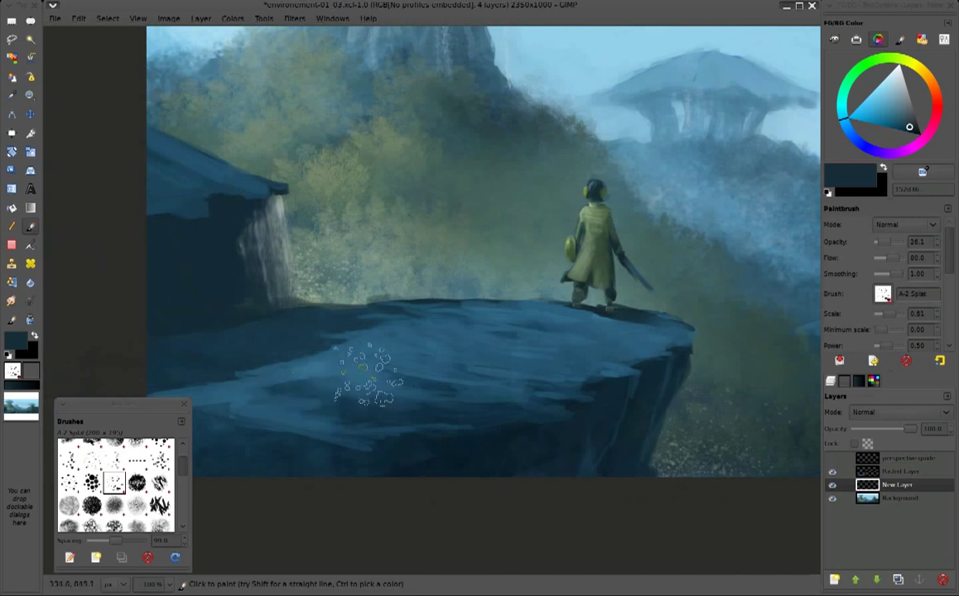
{"action": "left_click", "coordinate": [899, 471]}
{"action": "left_click", "coordinate": [833, 471]}
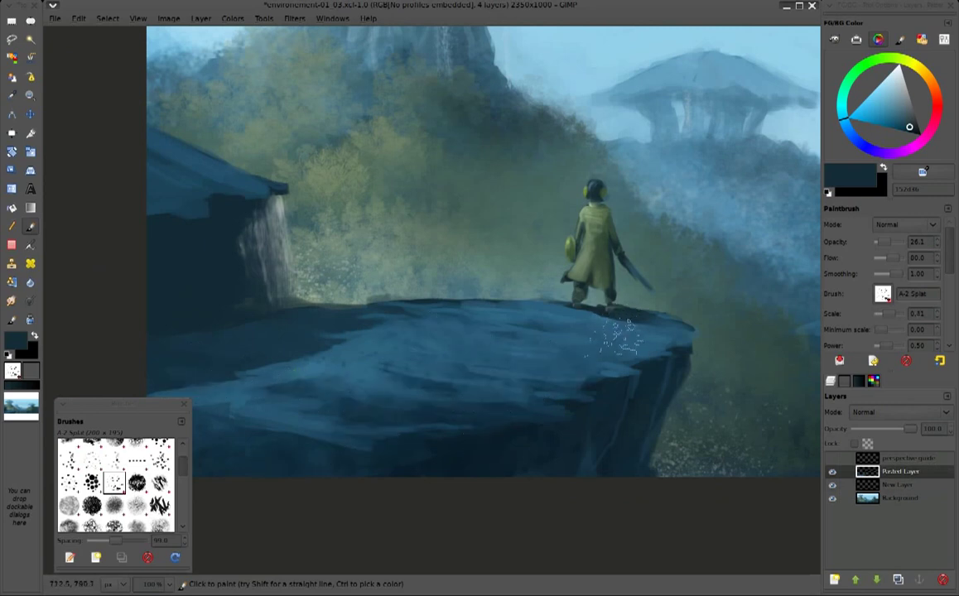
{"action": "scroll", "coordinate": [277, 336], "scroll_direction": "left", "scroll_amount": 5}
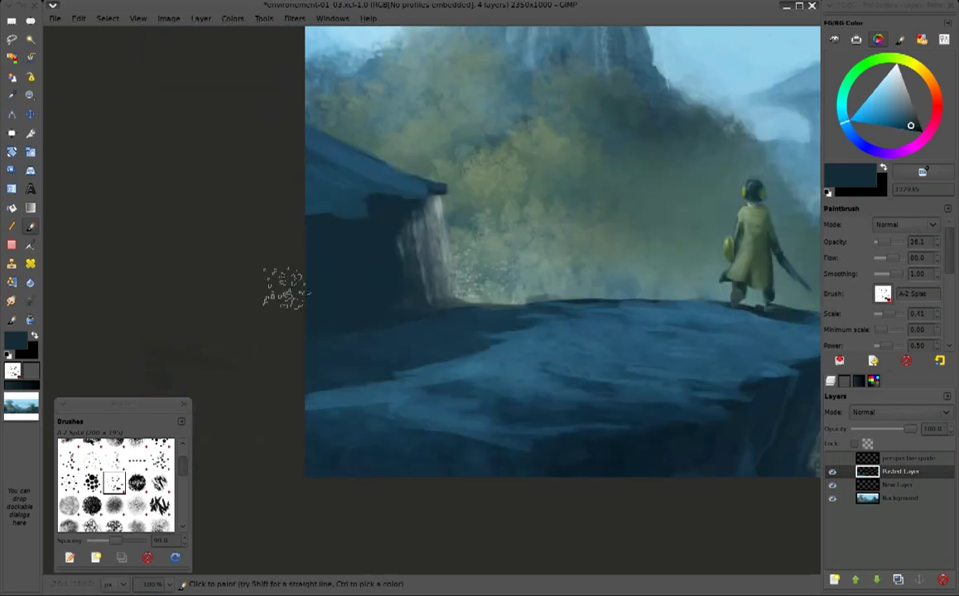
{"action": "scroll", "coordinate": [552, 434], "scroll_direction": "right", "scroll_amount": 5}
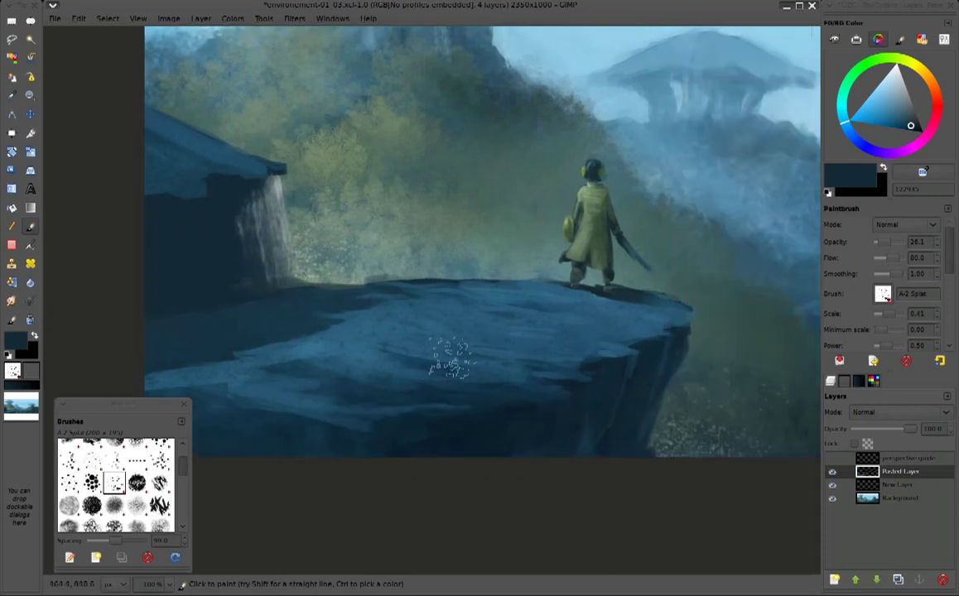
Texture the rocky ledge with the mix brush and A-2 Rake, using sampled rock blues
{"action": "key", "text": "y"}
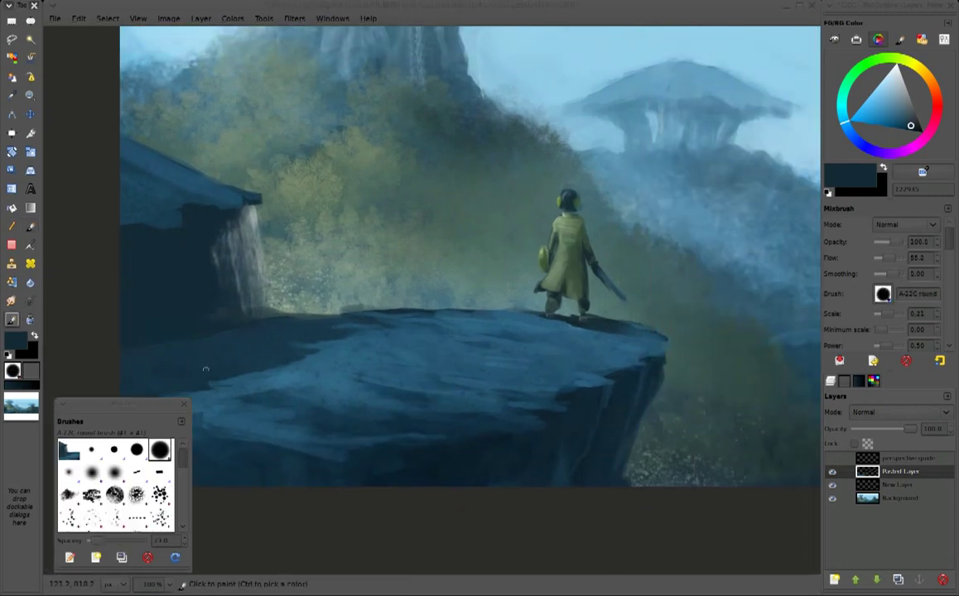
{"action": "left_click", "coordinate": [146, 519]}
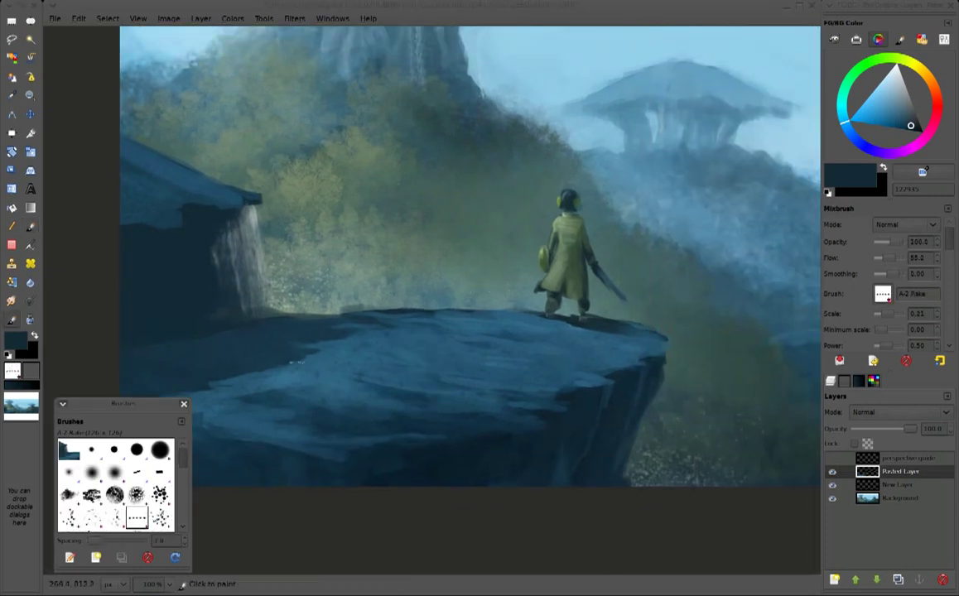
{"action": "left_click", "coordinate": [296, 363], "text": "ctrl"}
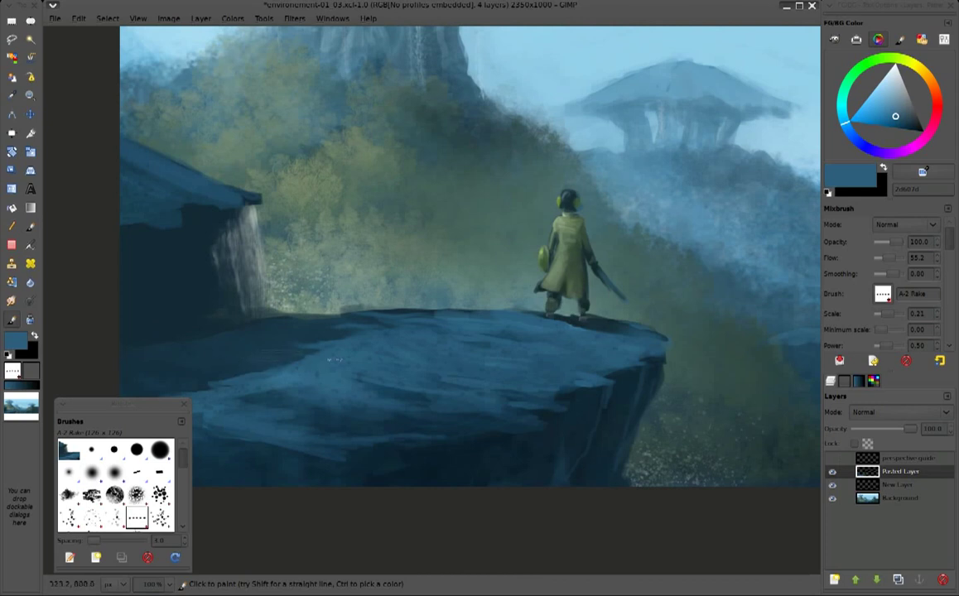
{"action": "left_click", "coordinate": [282, 334], "text": "ctrl"}
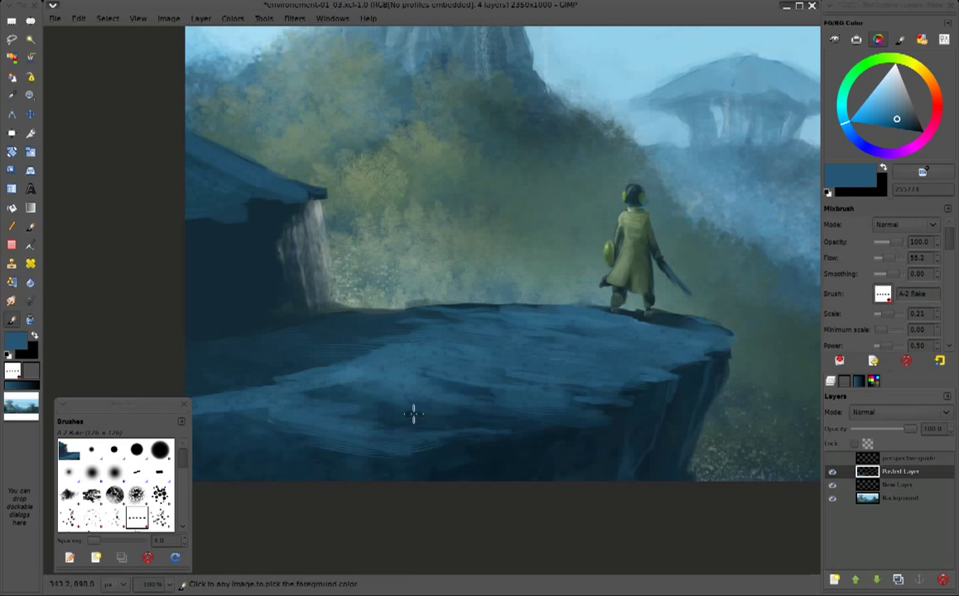
{"action": "left_click", "coordinate": [391, 397], "text": "ctrl"}
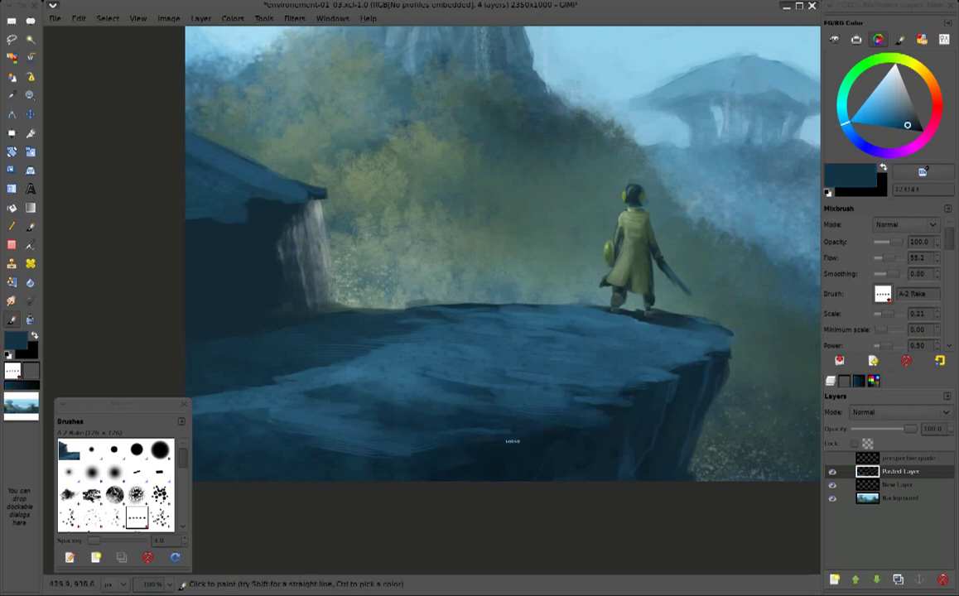
{"action": "left_click", "coordinate": [488, 454], "text": "ctrl"}
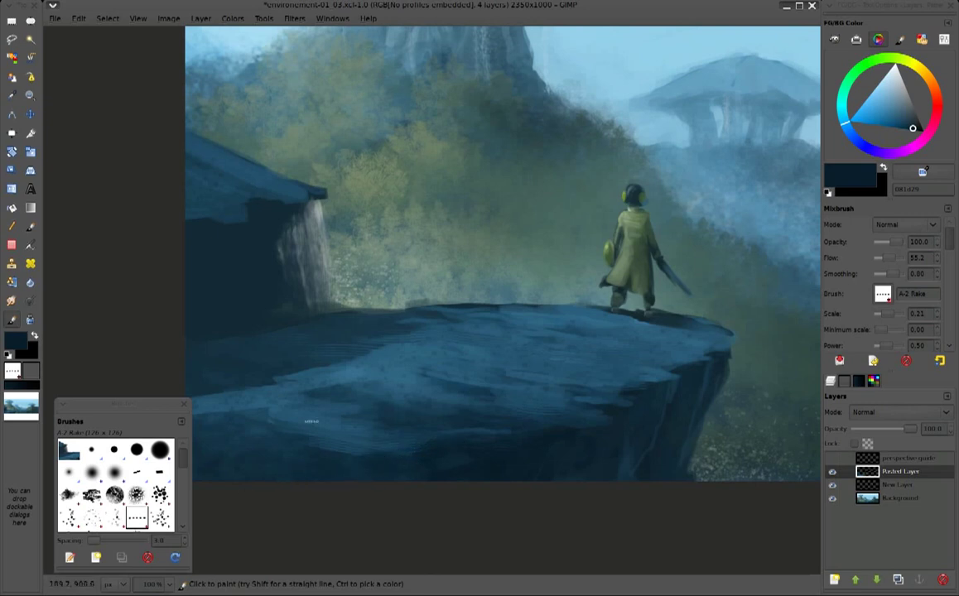
{"action": "left_click_drag", "start_coordinate": [311, 421], "coordinate": [354, 405]}
{"action": "left_click", "coordinate": [487, 377], "text": "ctrl"}
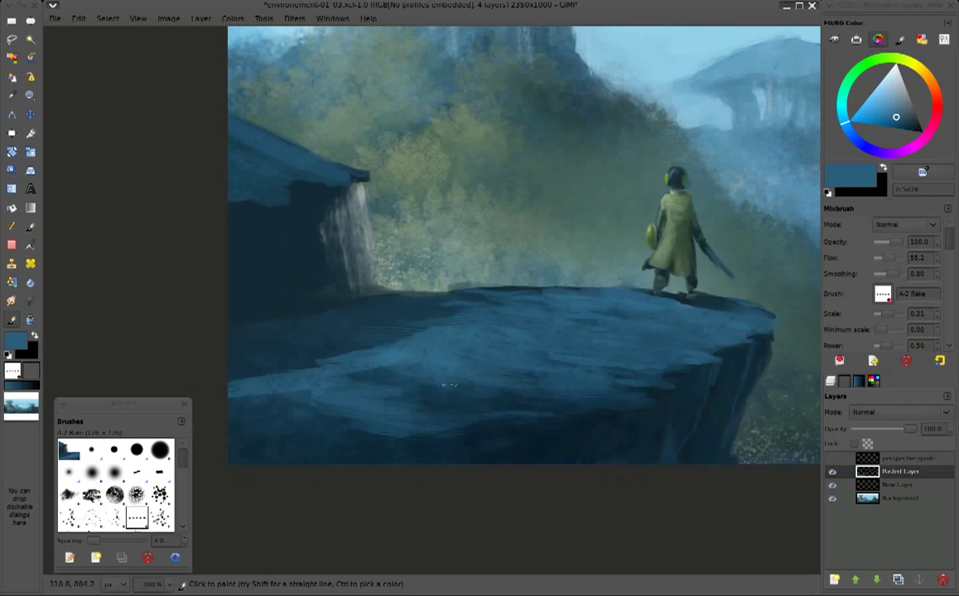
{"action": "left_click", "coordinate": [290, 396], "text": "ctrl"}
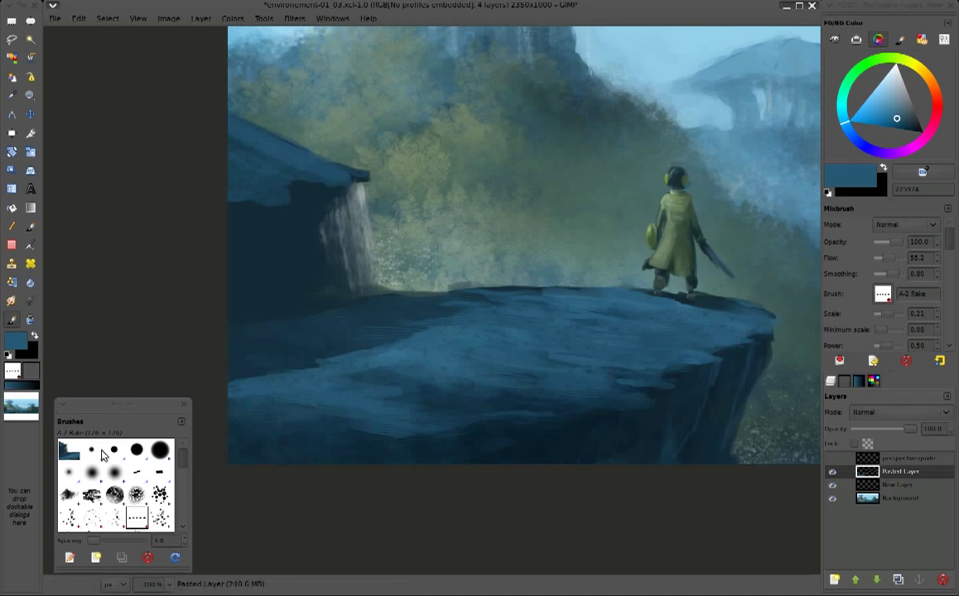
Continue texturing the rock with the A-19 Eroded round and a rough ink brush in navy and mid-to-dark blues
{"action": "left_click", "coordinate": [136, 494]}
{"action": "key", "text": "bracketright"}
{"action": "key", "text": "bracketright"}
{"action": "key", "text": "bracketright"}
{"action": "key", "text": "bracketright"}
{"action": "key", "text": "bracketright"}
{"action": "key", "text": "bracketleft"}
{"action": "key", "text": "bracketleft"}
{"action": "key", "text": "bracketleft"}
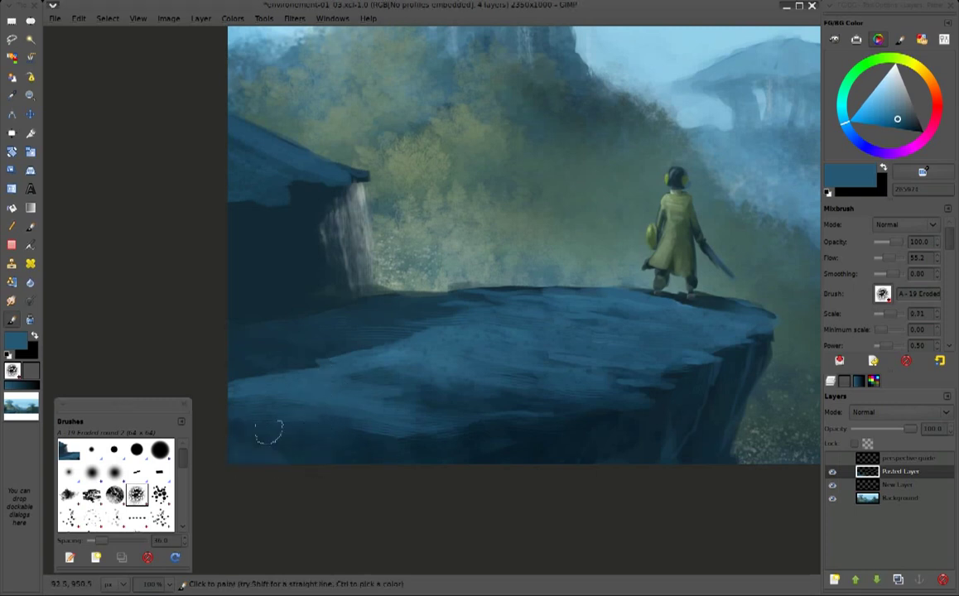
{"action": "key", "text": "ctrl"}
{"action": "left_click", "coordinate": [467, 437], "text": "ctrl"}
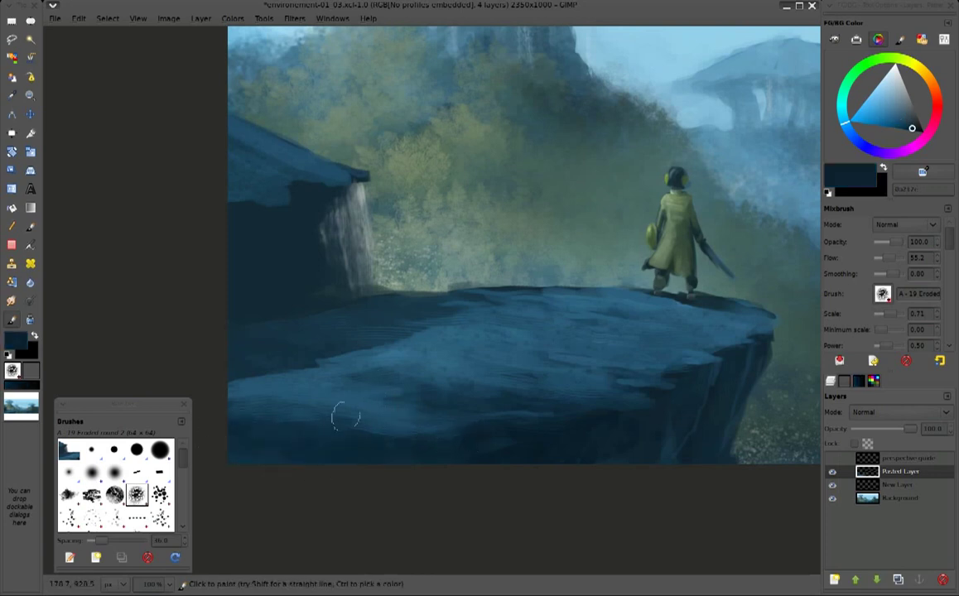
{"action": "left_click", "coordinate": [160, 495]}
{"action": "left_click", "coordinate": [256, 418], "text": "ctrl"}
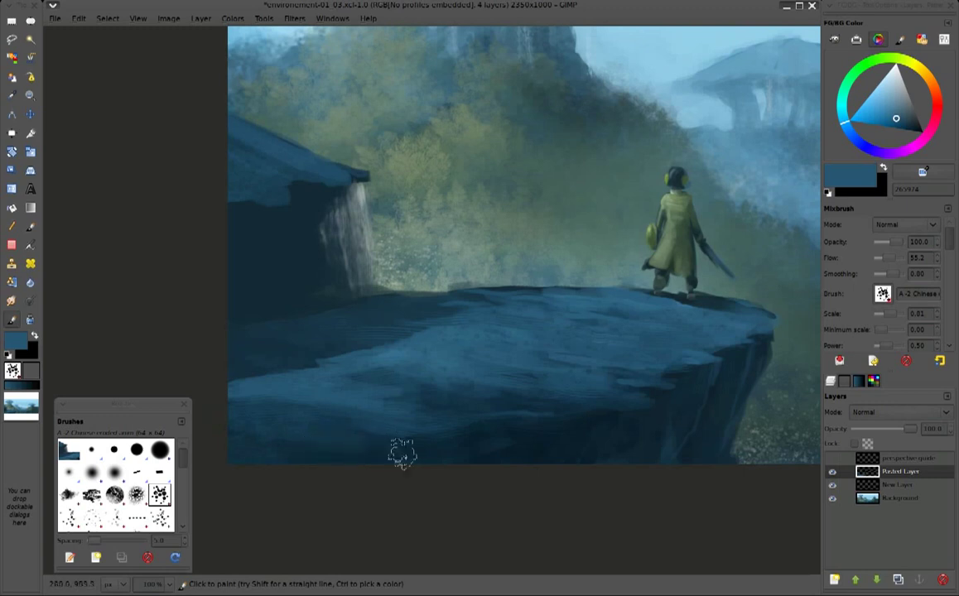
{"action": "scroll", "coordinate": [493, 368], "scroll_direction": "right", "scroll_amount": 3}
{"action": "left_click", "coordinate": [322, 317], "text": "ctrl"}
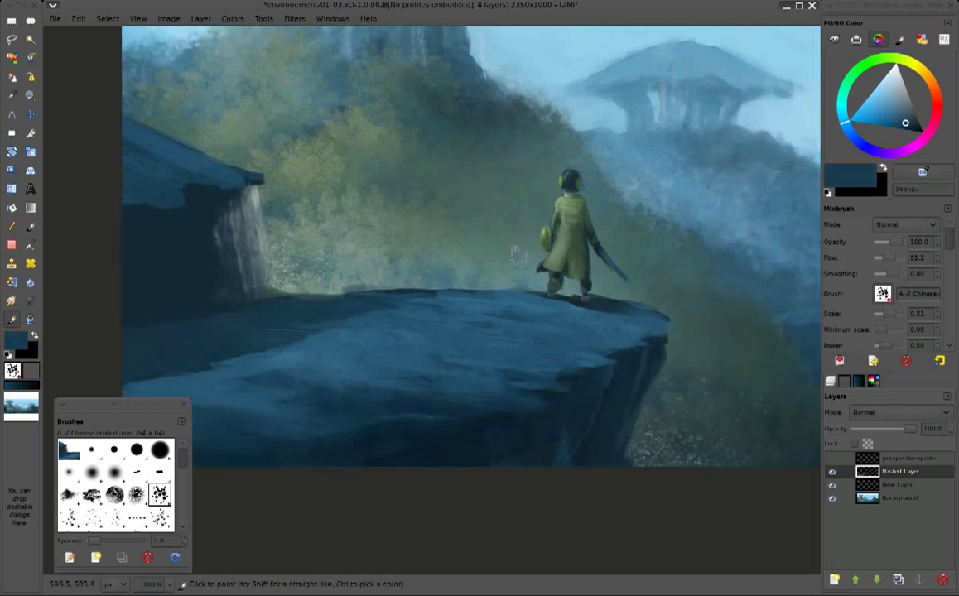
Switch to the Eraser tool
{"action": "left_click", "coordinate": [33, 246]}
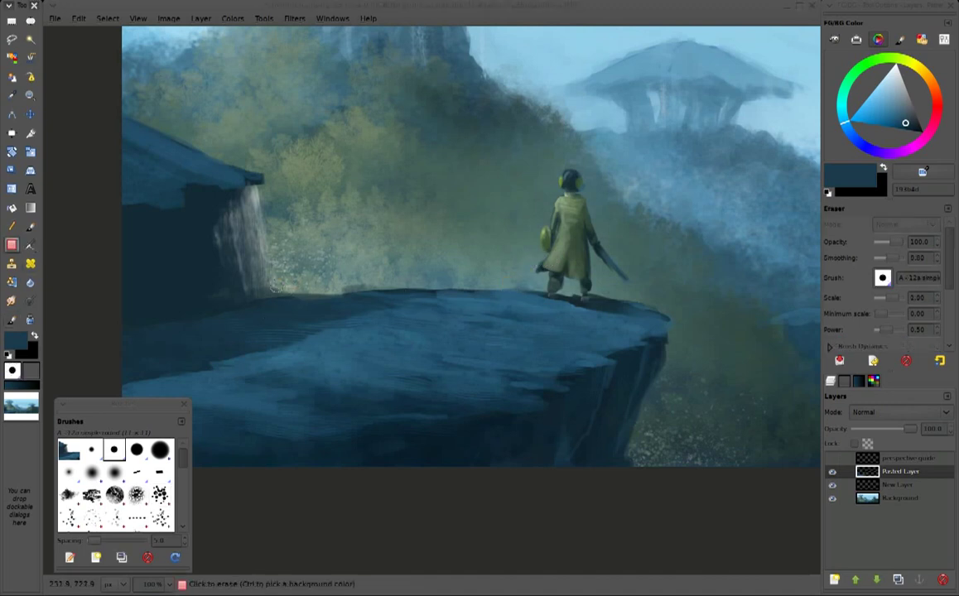
Erase the stray light specks along the cliff's top edge with a 0.60-scale eraser
{"action": "left_click", "coordinate": [274, 289]}
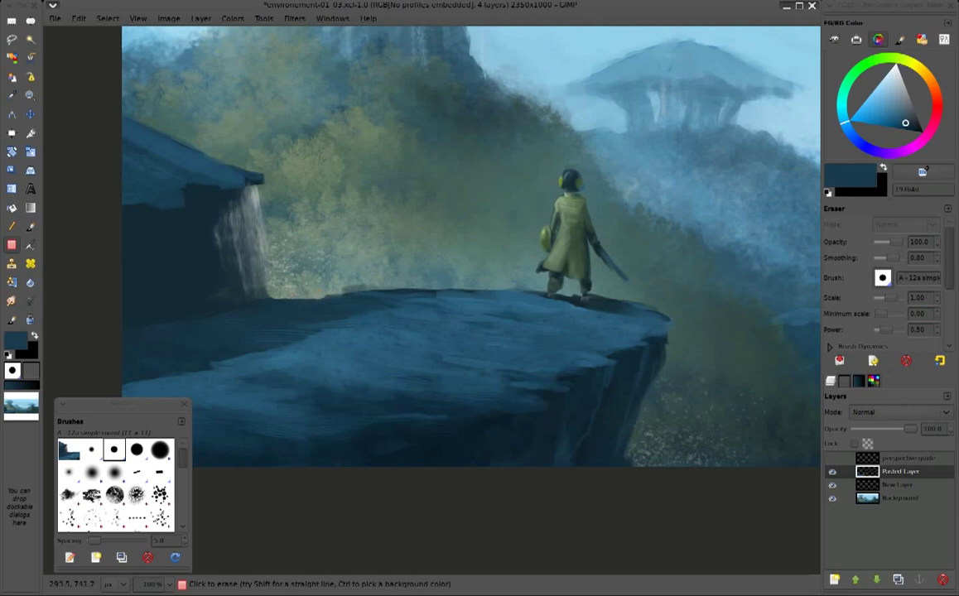
{"action": "left_click_drag", "start_coordinate": [355, 290], "coordinate": [371, 288]}
{"action": "left_click_drag", "start_coordinate": [488, 290], "coordinate": [530, 290]}
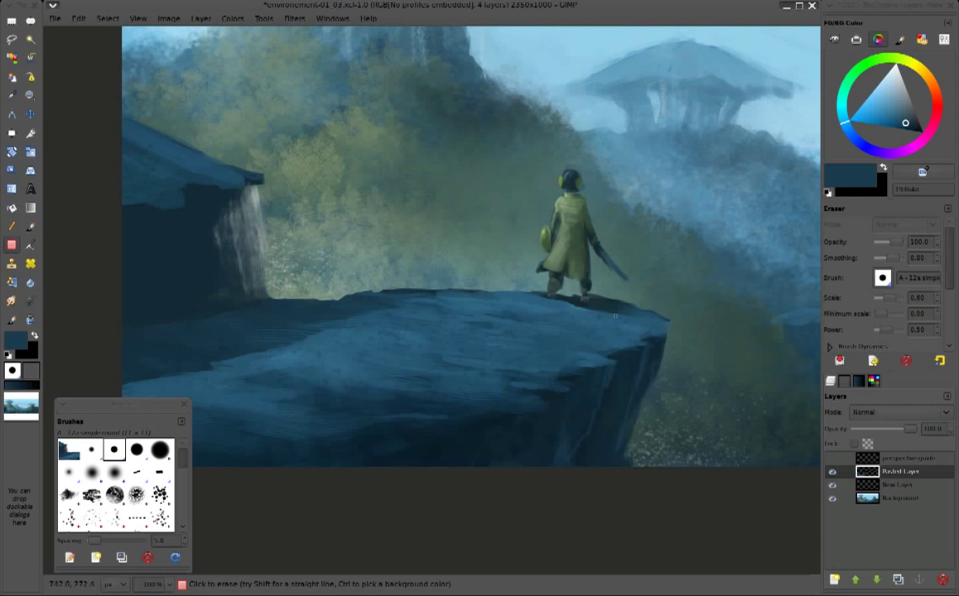
Zoom out to 50% and pan across the whole landscape to the right-hand towers
{"action": "left_click_drag", "start_coordinate": [214, 170], "coordinate": [263, 156]}
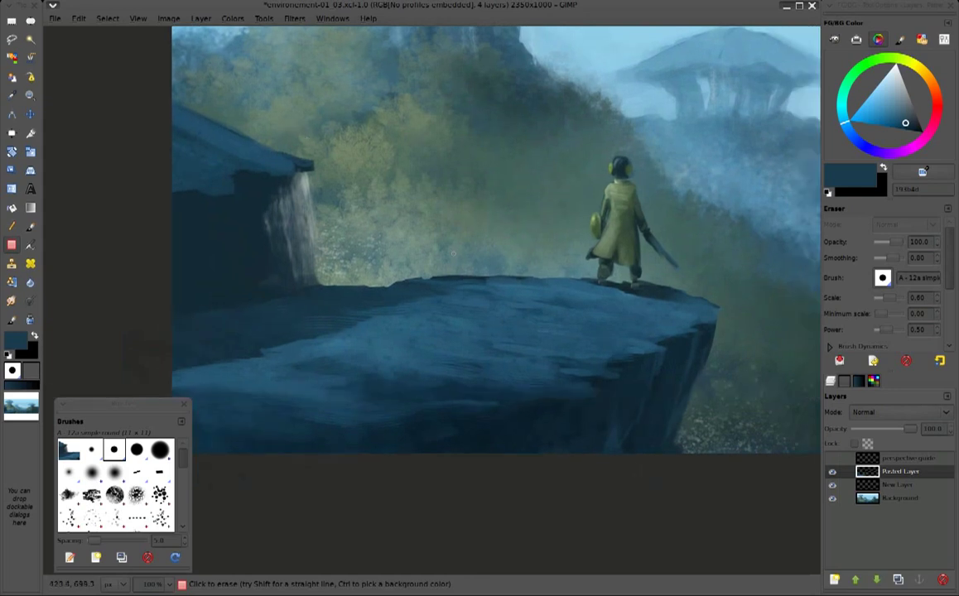
{"action": "key", "text": "minus"}
{"action": "left_click_drag", "start_coordinate": [537, 262], "coordinate": [452, 217]}
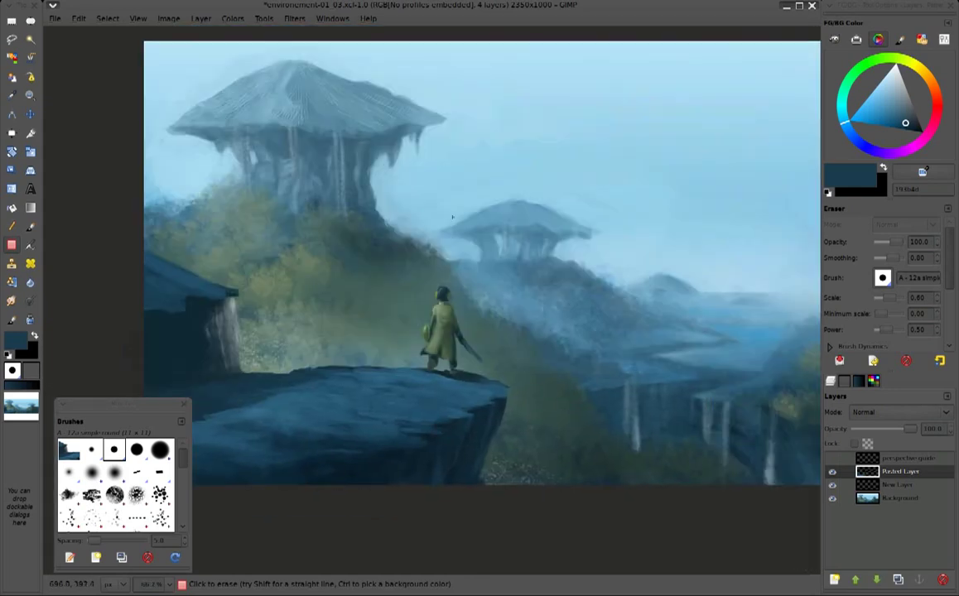
{"action": "key", "text": "minus"}
{"action": "left_click_drag", "start_coordinate": [547, 225], "coordinate": [443, 222]}
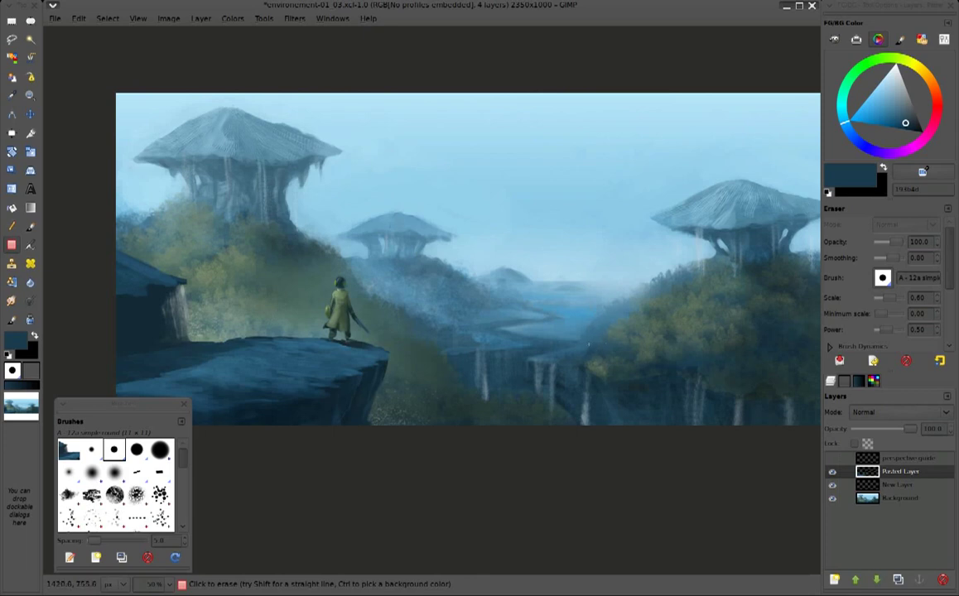
{"action": "left_click_drag", "start_coordinate": [591, 309], "coordinate": [497, 280]}
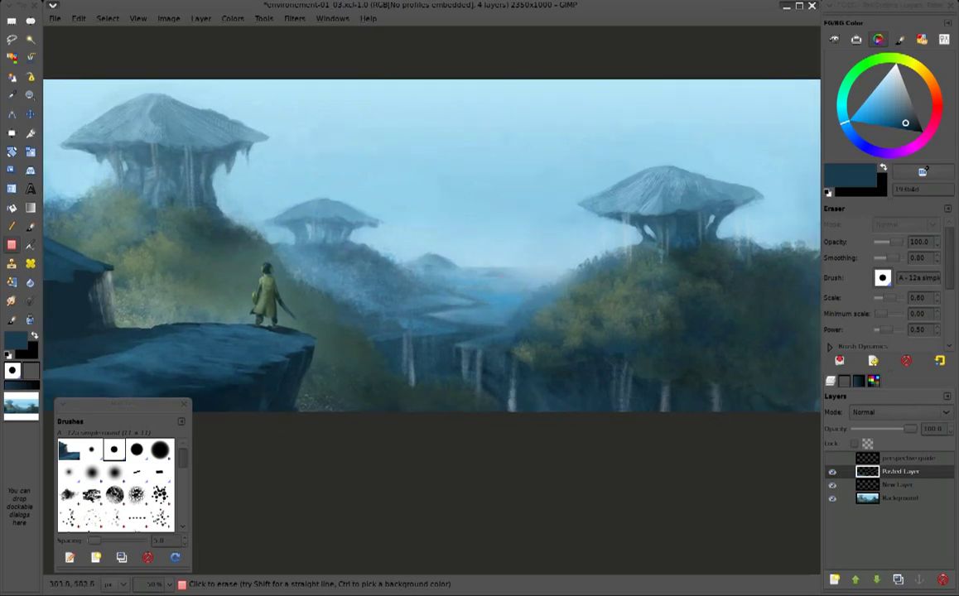
On a new transparent layer above Background, airbrush pale grey-blue mist over the lower waterfalls
{"action": "left_click", "coordinate": [31, 245]}
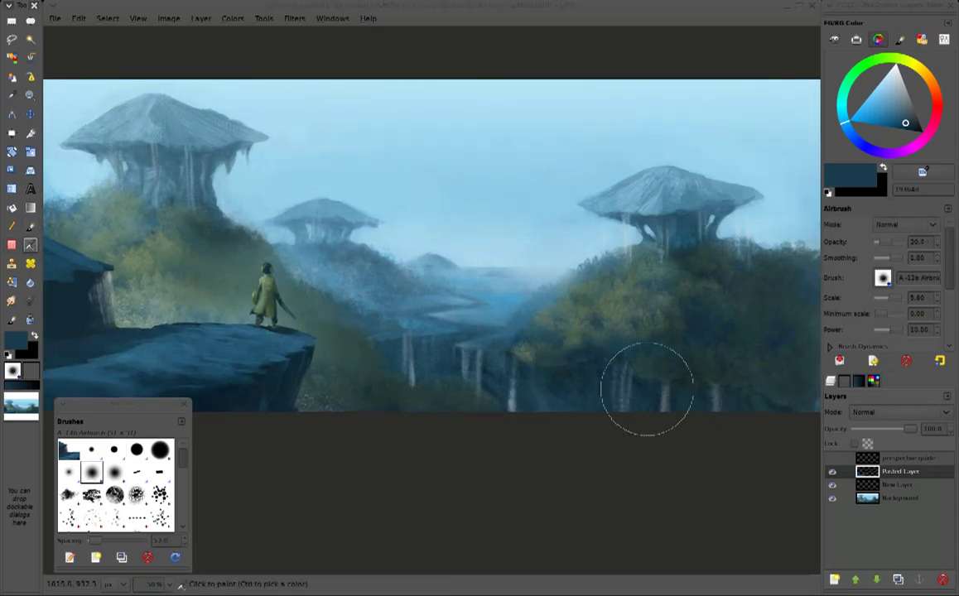
{"action": "left_click", "coordinate": [895, 498]}
{"action": "key", "text": "shift+ctrl+n"}
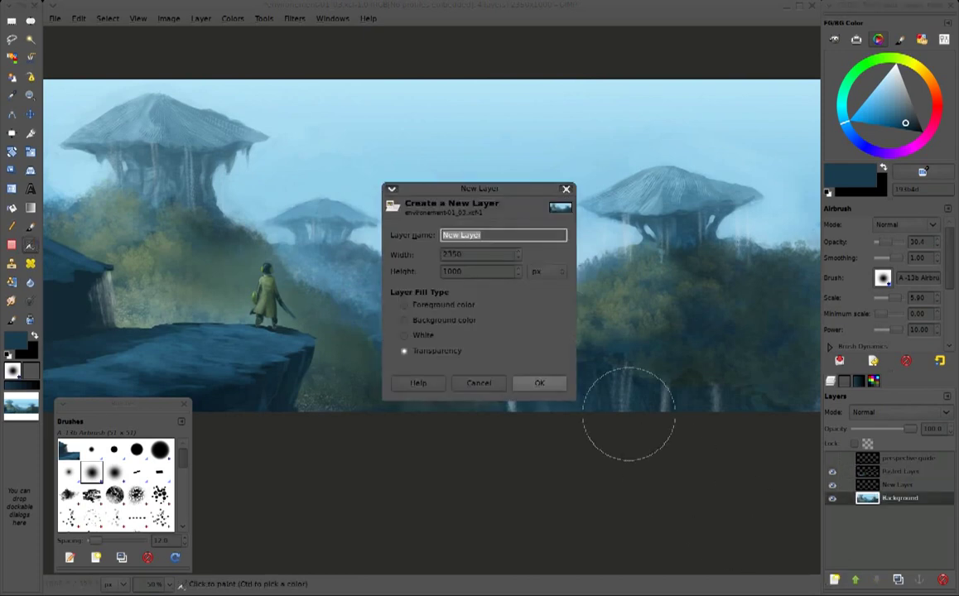
{"action": "left_click", "coordinate": [539, 383]}
{"action": "left_click", "coordinate": [770, 158], "text": "ctrl"}
{"action": "mouse_move", "coordinate": [696, 395]}
{"action": "left_mouse_down"}
{"action": "mouse_move", "coordinate": [642, 385]}
{"action": "mouse_move", "coordinate": [658, 407]}
{"action": "mouse_move", "coordinate": [559, 413]}
{"action": "mouse_move", "coordinate": [525, 397]}
{"action": "mouse_move", "coordinate": [743, 417]}
{"action": "mouse_move", "coordinate": [437, 415]}
{"action": "mouse_move", "coordinate": [352, 429]}
{"action": "left_mouse_up"}
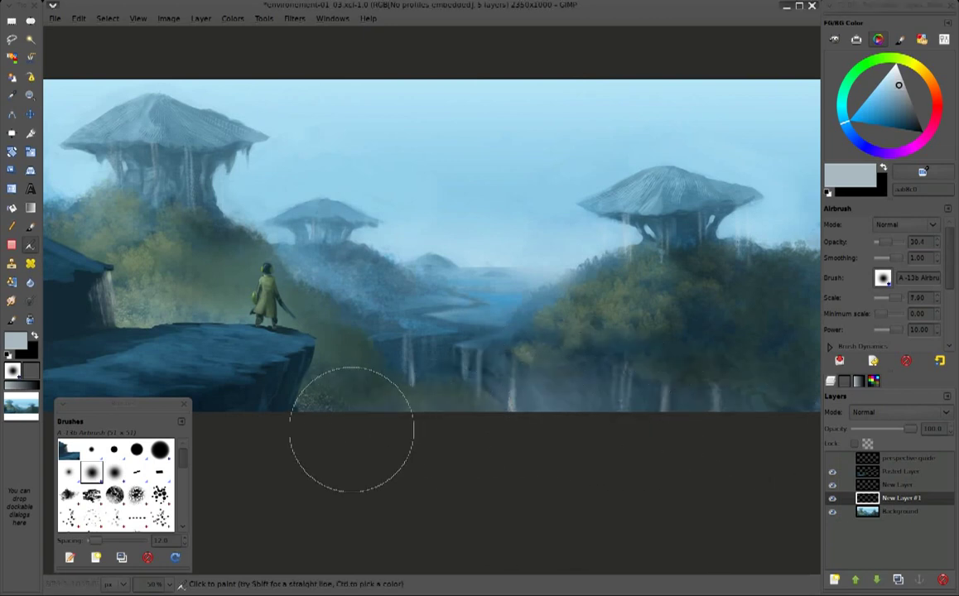
Merge the mist and painted layers down into the Background
{"action": "scroll", "coordinate": [507, 448], "scroll_direction": "right", "scroll_amount": 2}
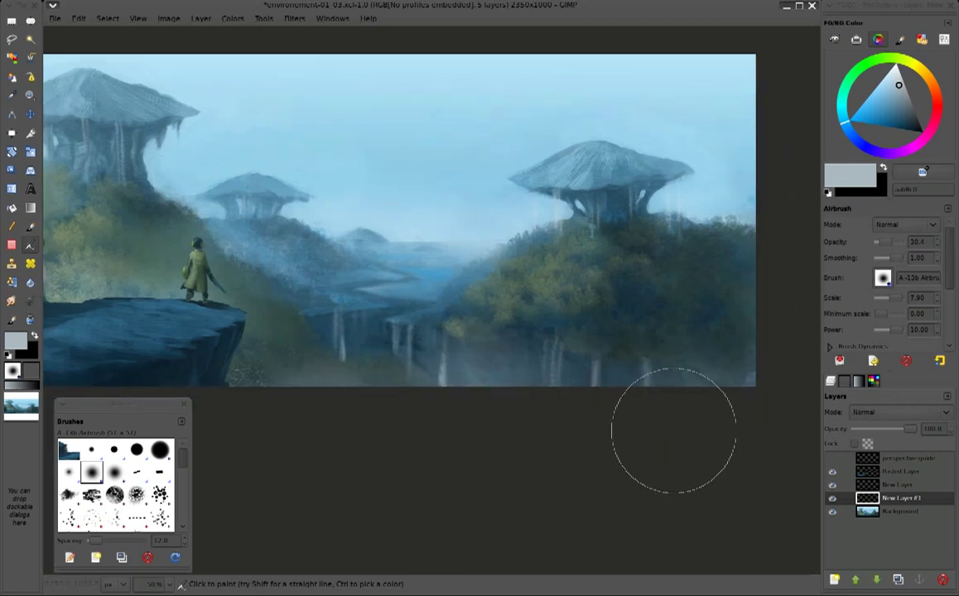
{"action": "scroll", "coordinate": [675, 435], "scroll_direction": "up", "scroll_amount": 1, "text": "ctrl"}
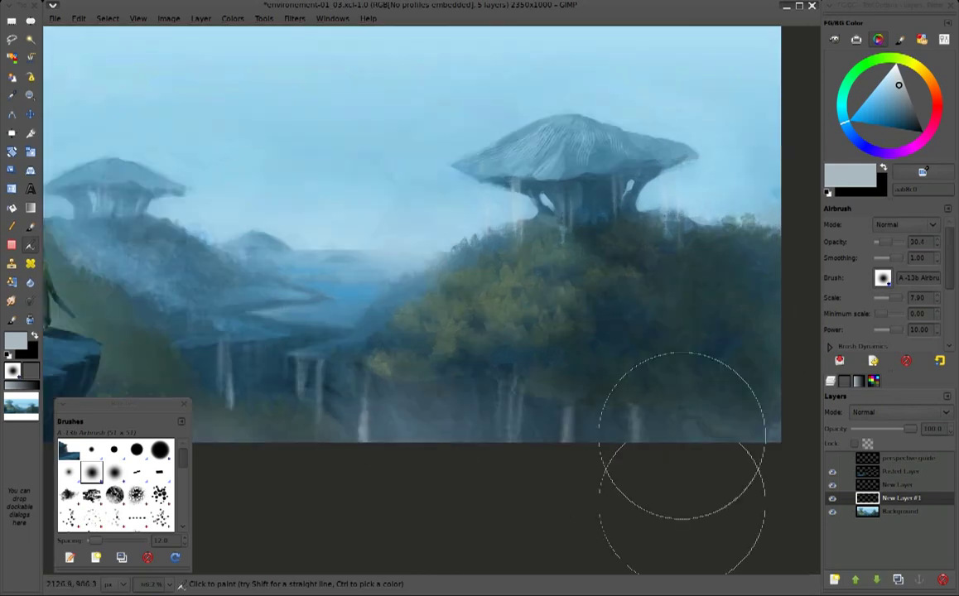
{"action": "left_click", "coordinate": [892, 498]}
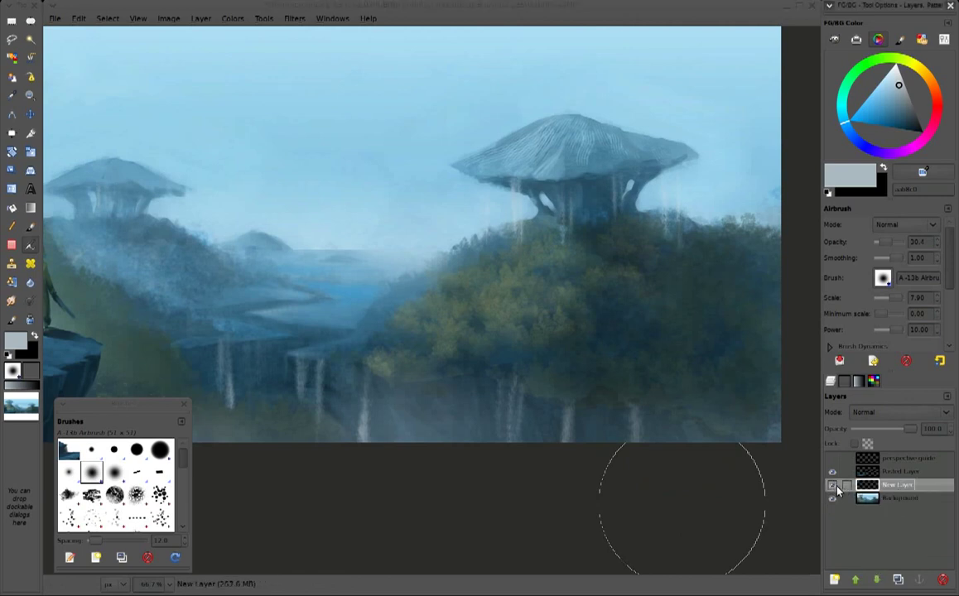
{"action": "key", "text": "ctrl+z"}
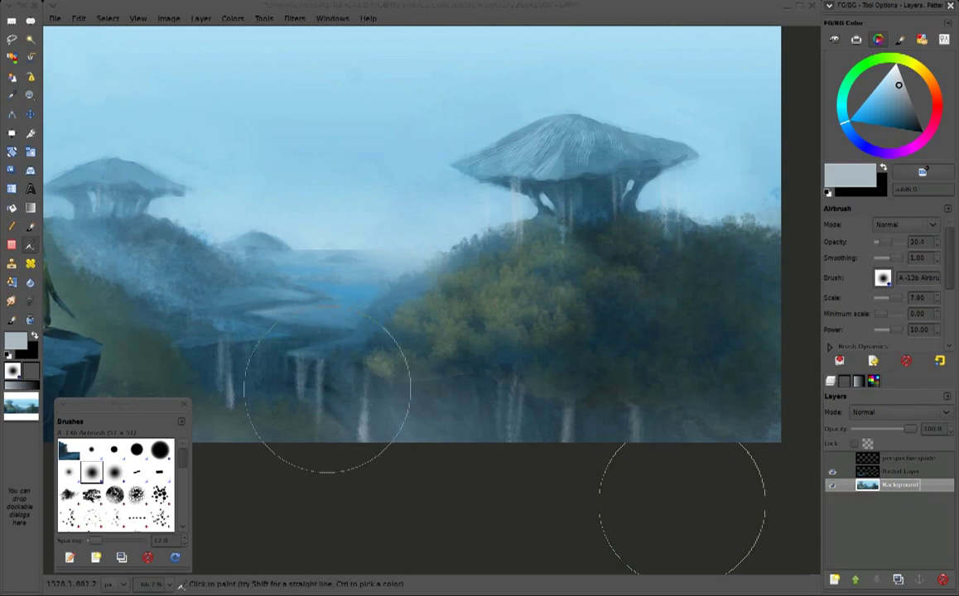
{"action": "left_click", "coordinate": [11, 301]}
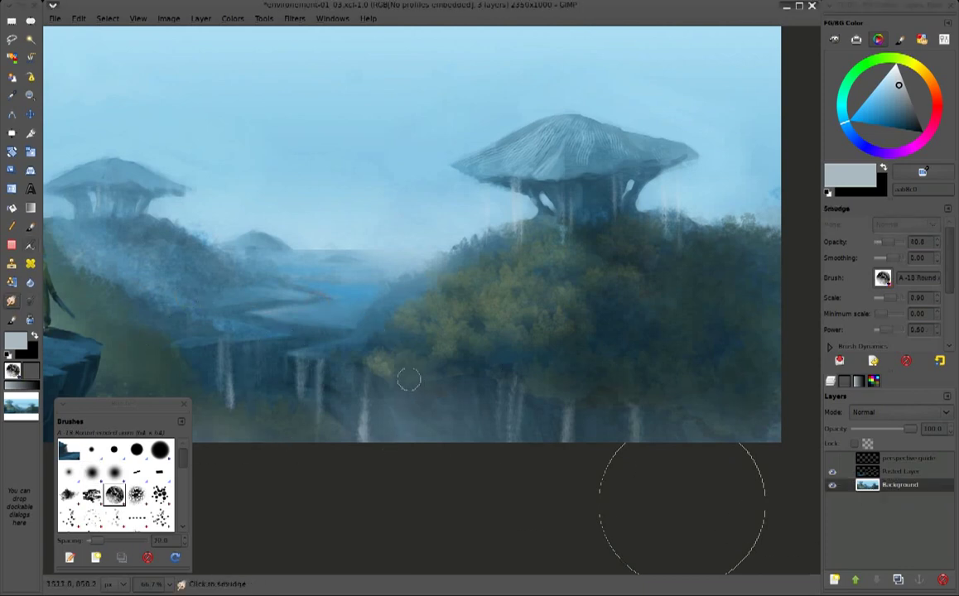
Smudge the foliage edges above the central waterfalls into the surrounding mist
{"action": "mouse_move", "coordinate": [419, 377]}
{"action": "left_mouse_down"}
{"action": "mouse_move", "coordinate": [379, 383]}
{"action": "mouse_move", "coordinate": [479, 368]}
{"action": "mouse_move", "coordinate": [465, 349]}
{"action": "mouse_move", "coordinate": [503, 367]}
{"action": "left_mouse_up"}
{"action": "scroll", "coordinate": [447, 349], "scroll_direction": "down", "scroll_amount": 2}
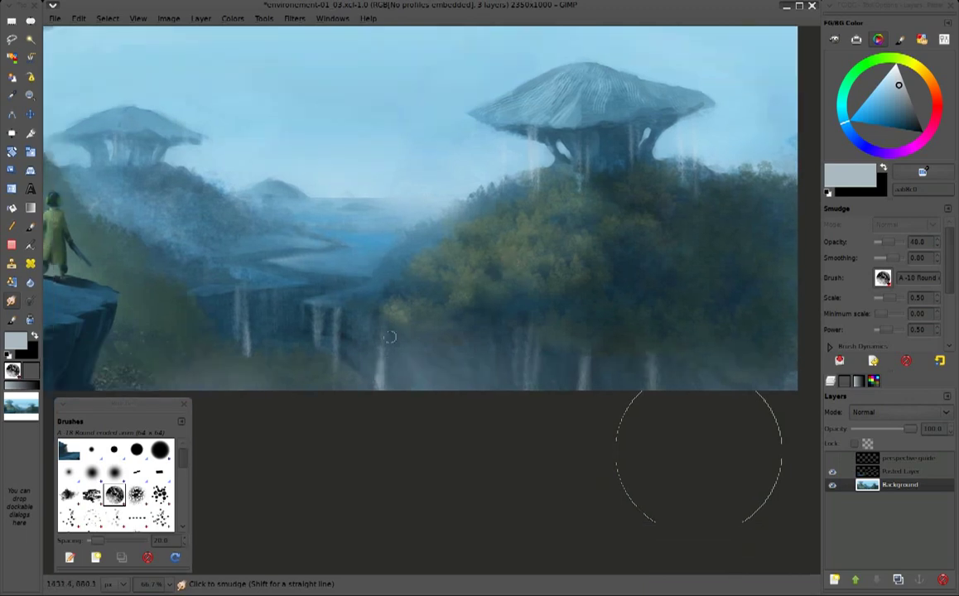
Load a paintbrush preset with the A-4 random vegetal brush at a small 0.30 scale
{"action": "key", "text": "p"}
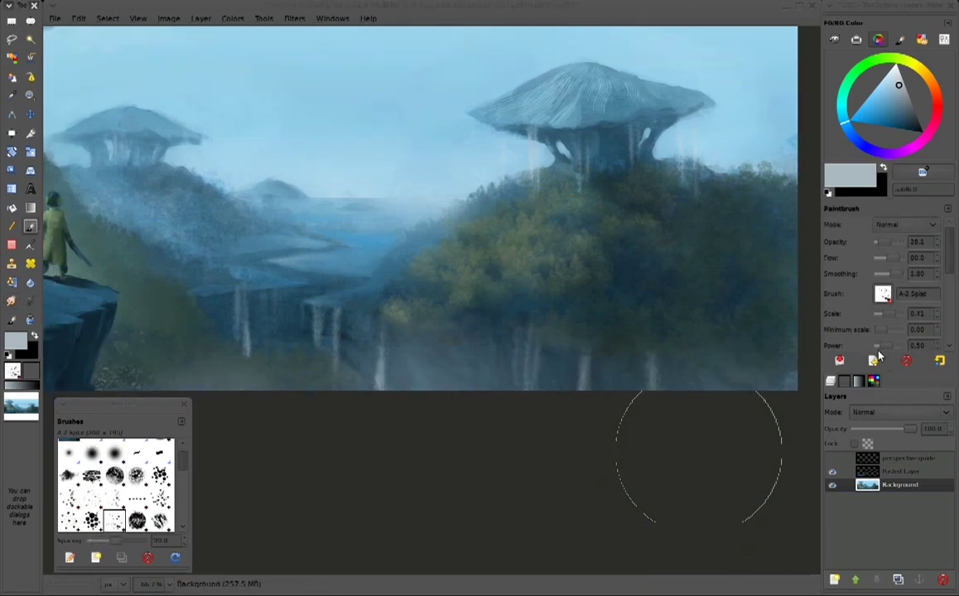
{"action": "left_click", "coordinate": [873, 361]}
{"action": "left_click", "coordinate": [729, 495]}
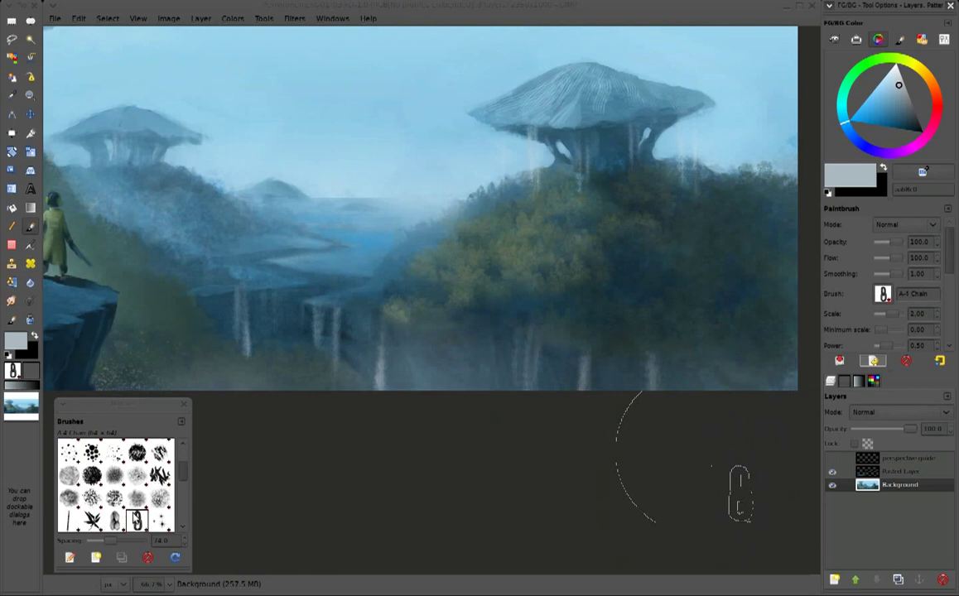
{"action": "scroll", "coordinate": [180, 473], "scroll_direction": "down", "scroll_amount": 3}
{"action": "left_click", "coordinate": [159, 490]}
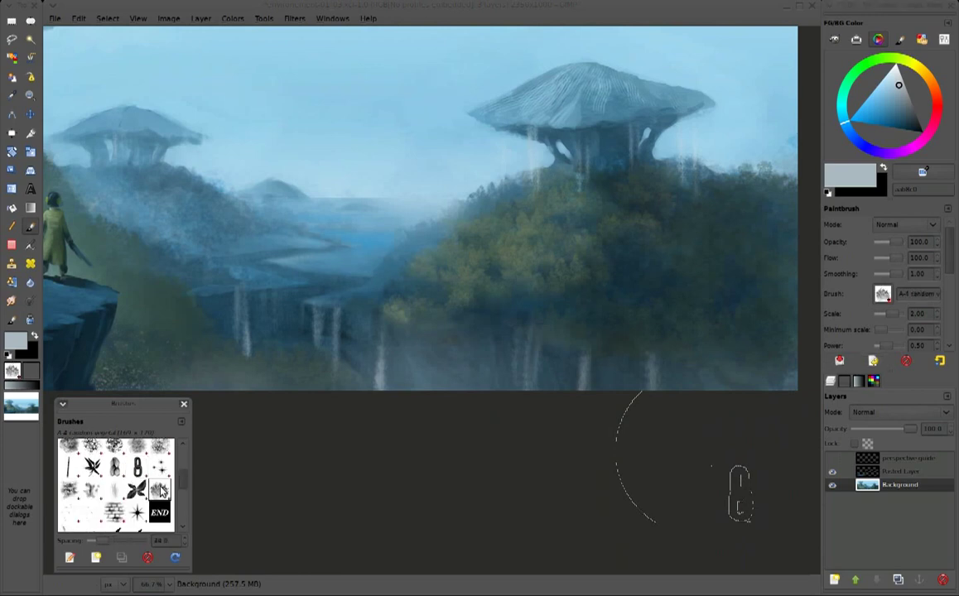
{"action": "left_click", "coordinate": [438, 289], "text": "ctrl"}
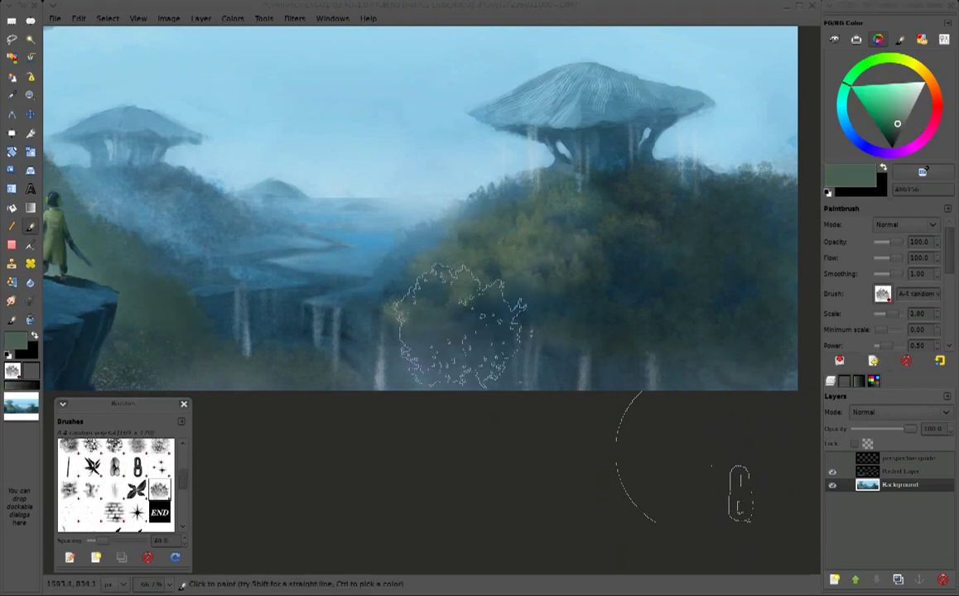
{"action": "key", "text": "bracketright"}
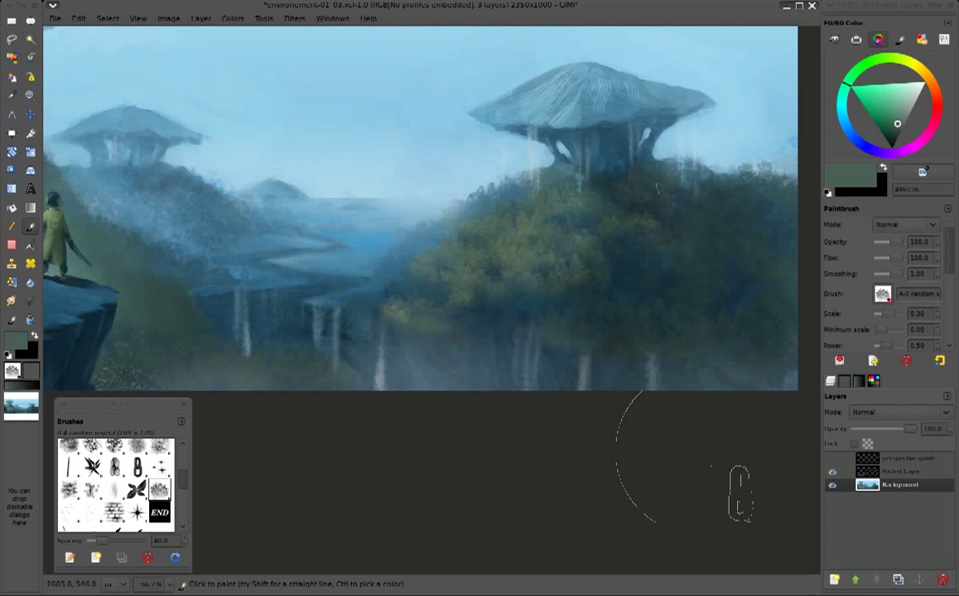
Dab pale olive-beige leafy highlights on the right hill, then shift to greyish green and dark teal
{"action": "left_click_drag", "start_coordinate": [931, 78], "coordinate": [903, 58]}
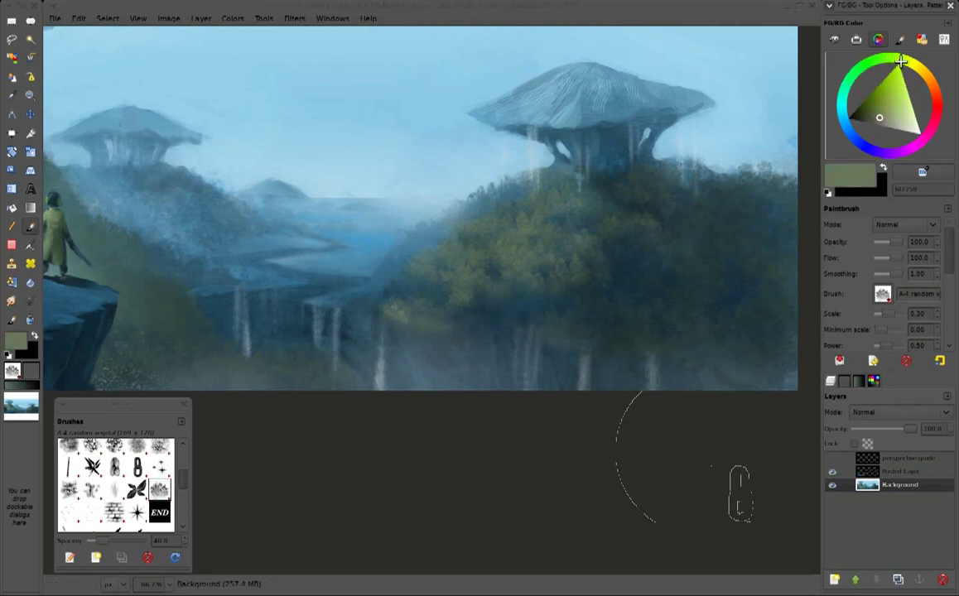
{"action": "left_click", "coordinate": [883, 119]}
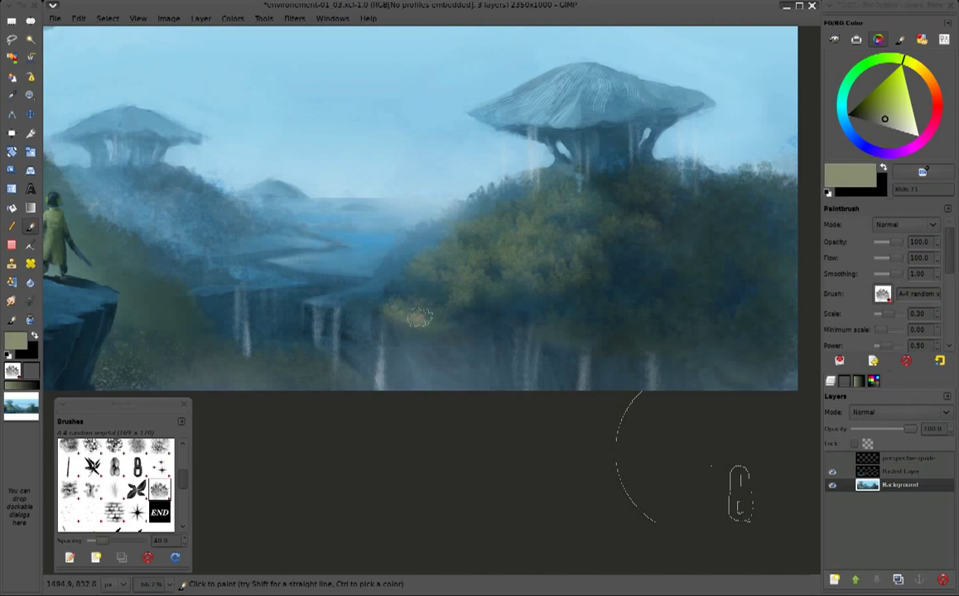
{"action": "left_click_drag", "start_coordinate": [410, 333], "coordinate": [441, 313]}
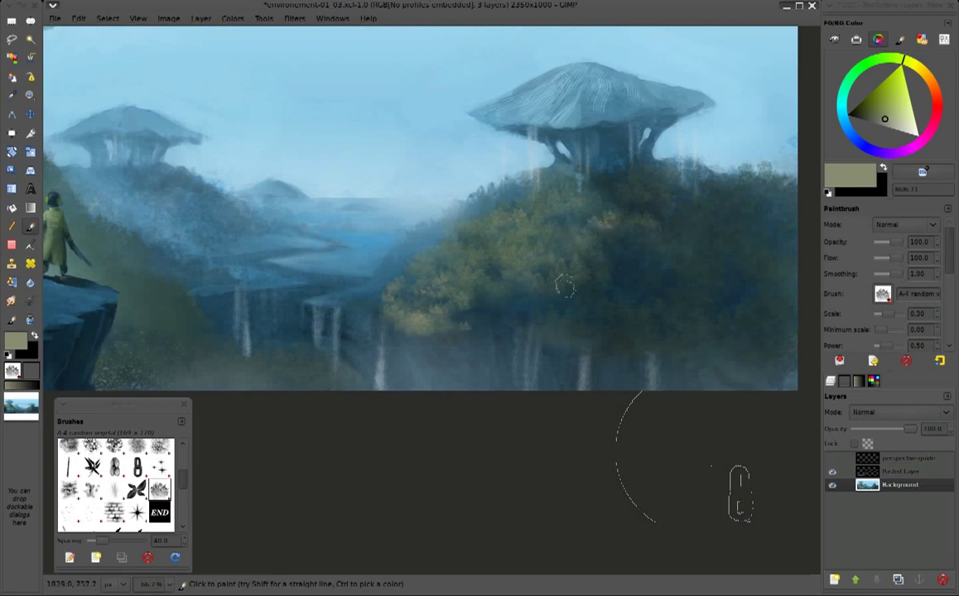
{"action": "left_click", "coordinate": [476, 316], "text": "ctrl"}
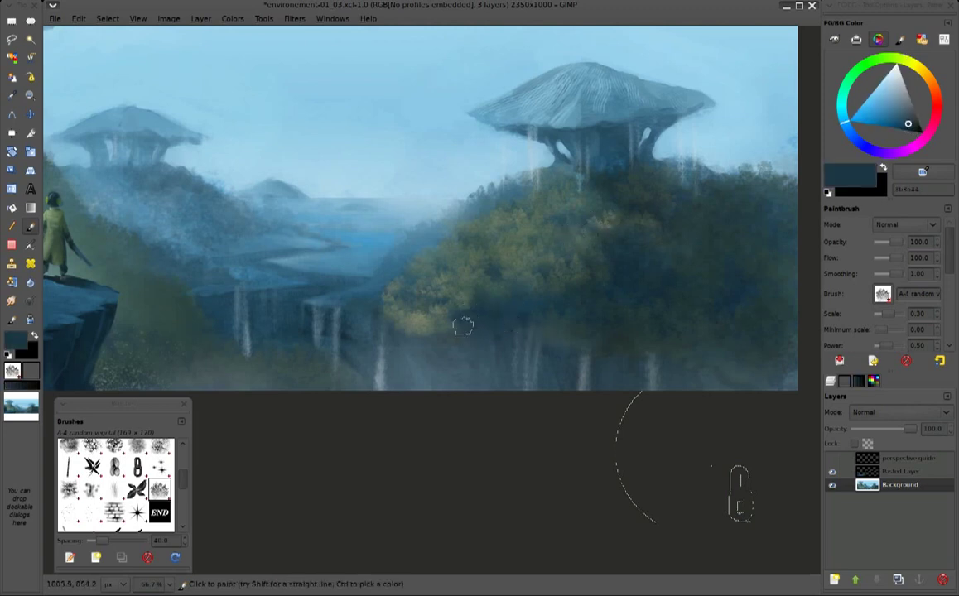
{"action": "left_click", "coordinate": [428, 319], "text": "ctrl"}
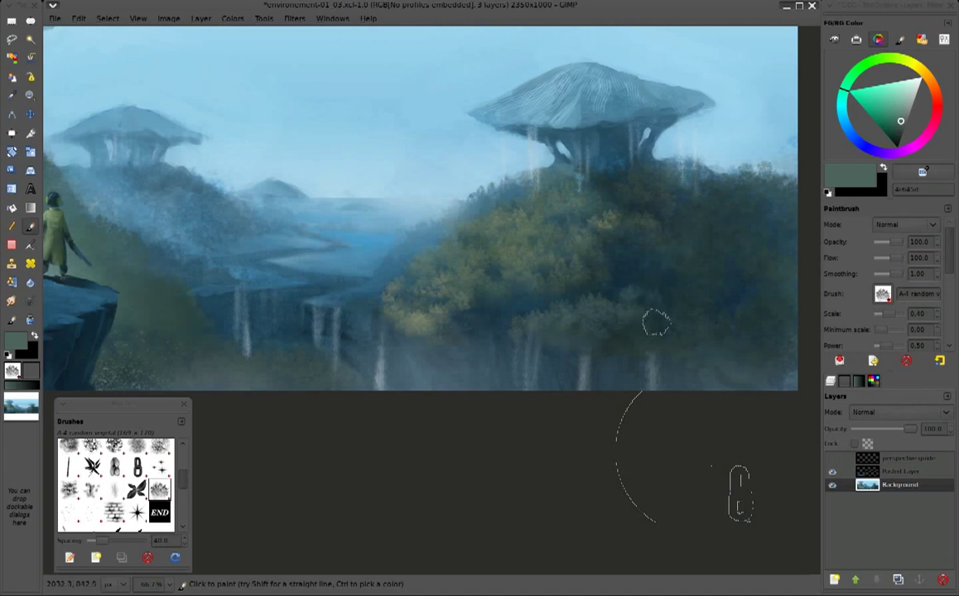
{"action": "left_click", "coordinate": [618, 292], "text": "ctrl"}
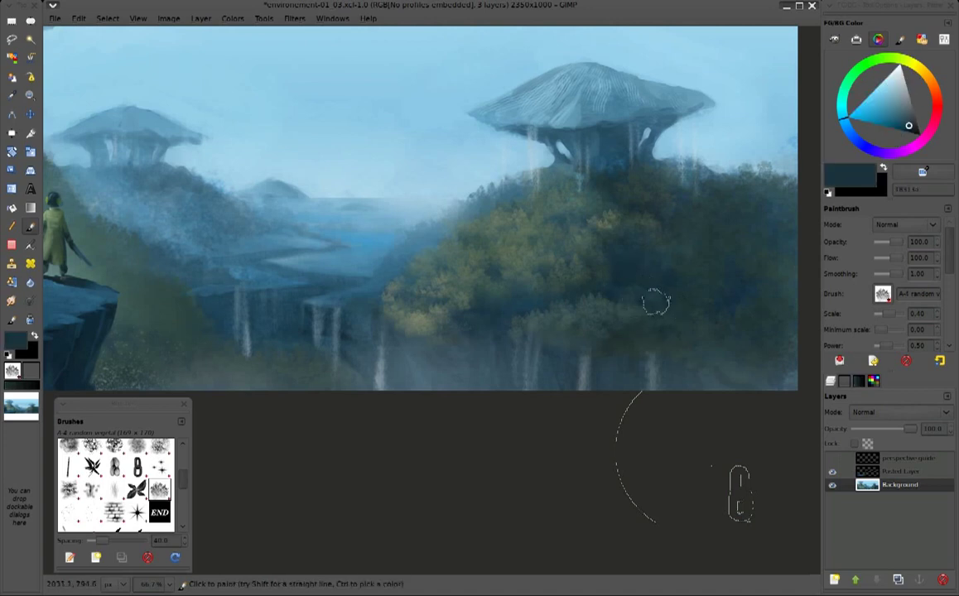
Make the brush slightly smaller and sample lighter and darker blues from the painting
{"action": "scroll", "coordinate": [543, 288], "scroll_direction": "left", "scroll_amount": 2}
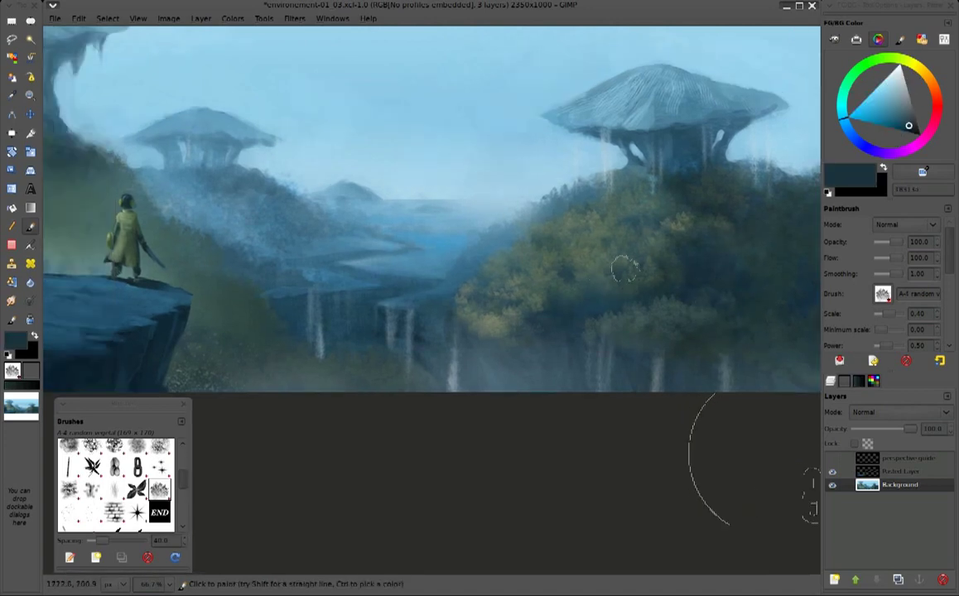
{"action": "left_click", "coordinate": [531, 197], "text": "ctrl"}
{"action": "key", "text": "bracketleft"}
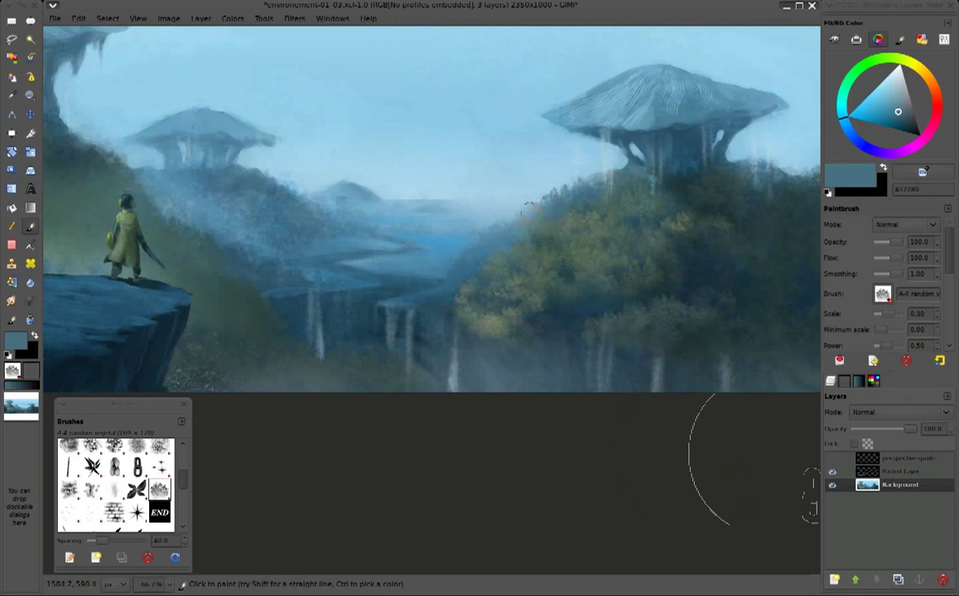
{"action": "left_click", "coordinate": [540, 222], "text": "ctrl"}
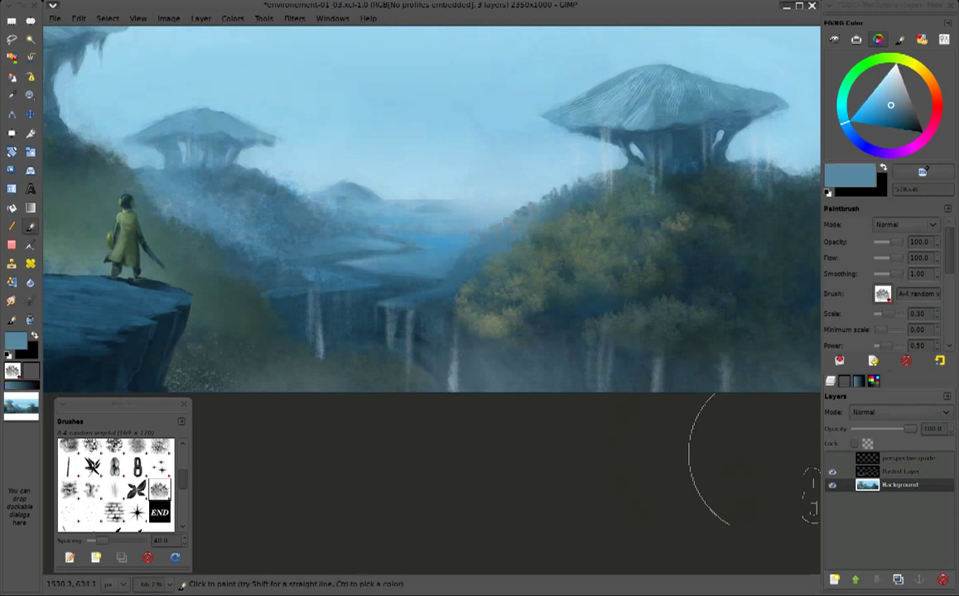
{"action": "left_click", "coordinate": [514, 186], "text": "ctrl"}
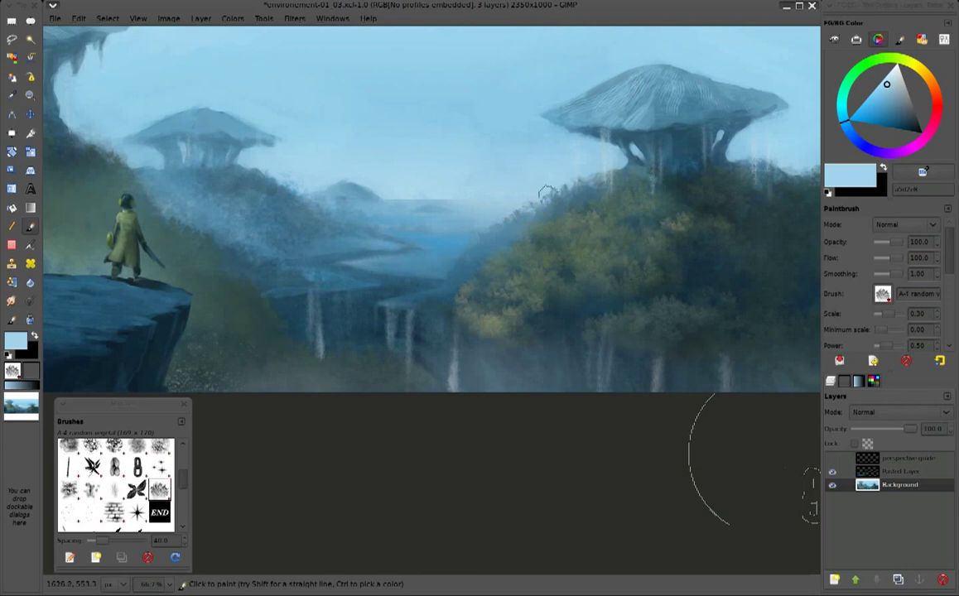
{"action": "left_click", "coordinate": [481, 189], "text": "ctrl"}
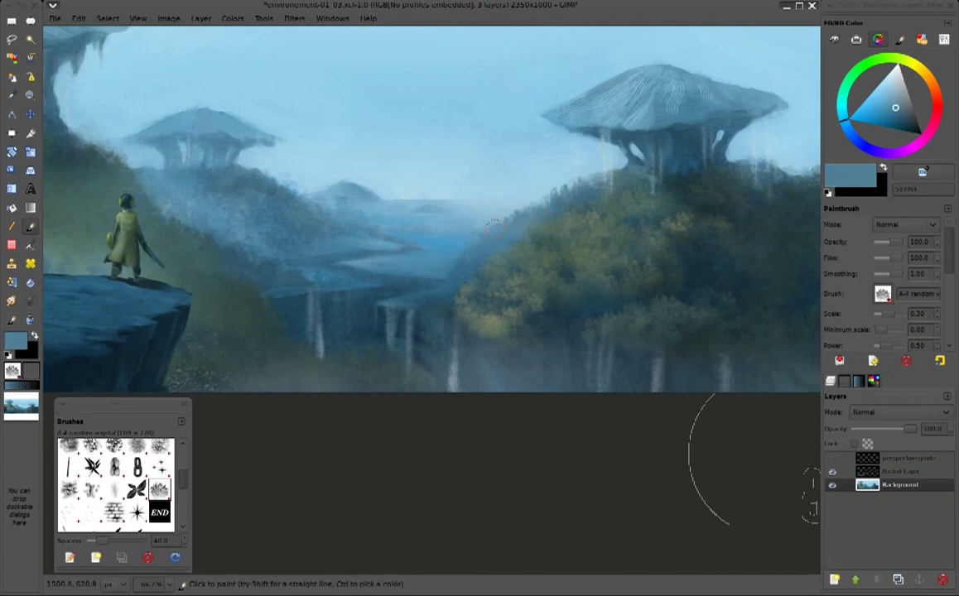
{"action": "left_click", "coordinate": [440, 221], "text": "ctrl"}
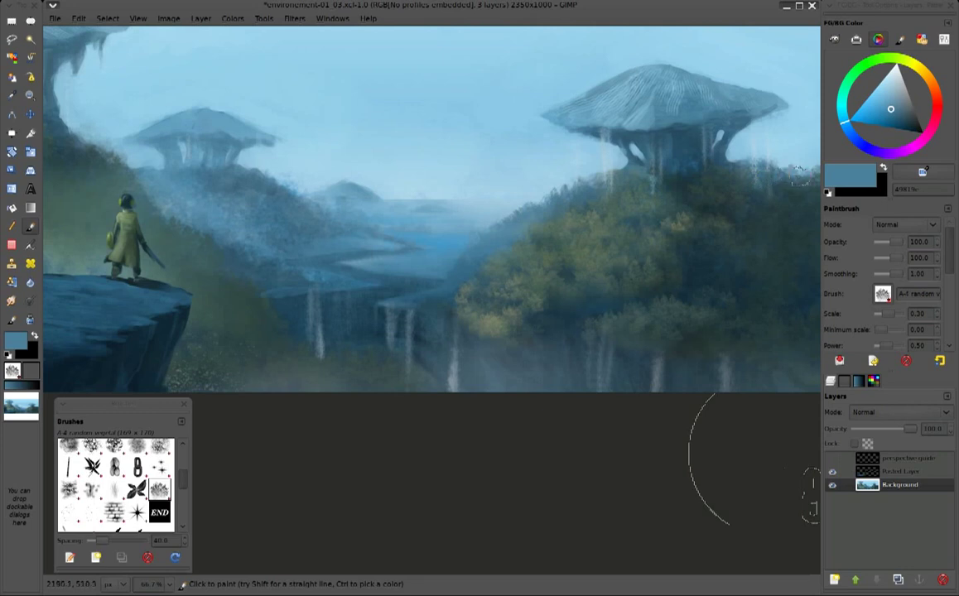
Bring the right-hand forested hill into view and sample a light sky blue
{"action": "left_click_drag", "start_coordinate": [729, 170], "coordinate": [665, 196]}
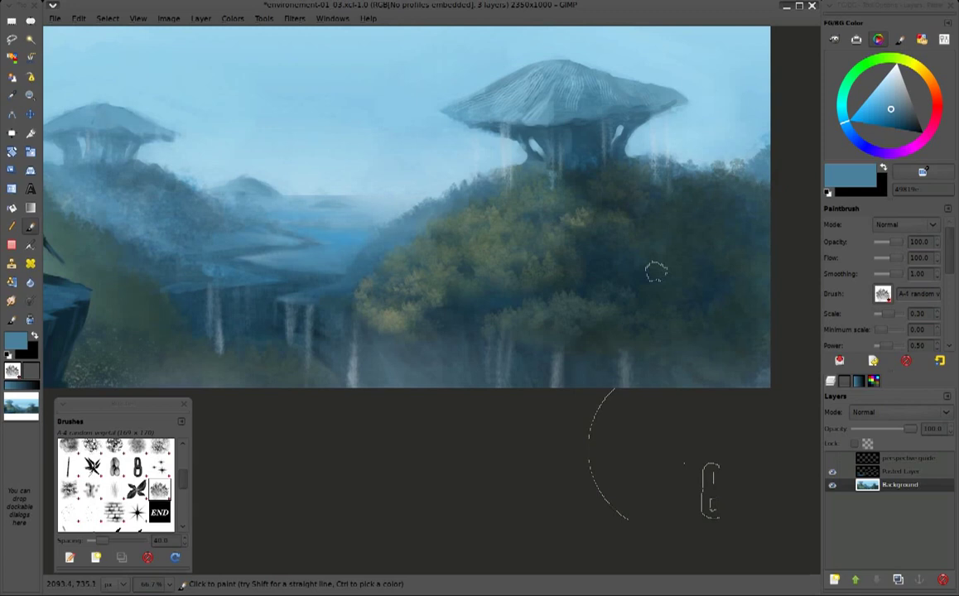
{"action": "scroll", "coordinate": [559, 242], "scroll_direction": "down", "scroll_amount": 1}
{"action": "scroll", "coordinate": [520, 227], "scroll_direction": "left", "scroll_amount": 1}
{"action": "scroll", "coordinate": [685, 118], "scroll_direction": "right", "scroll_amount": 2}
{"action": "scroll", "coordinate": [685, 117], "scroll_direction": "up", "scroll_amount": 1}
{"action": "left_click", "coordinate": [685, 118], "text": "ctrl"}
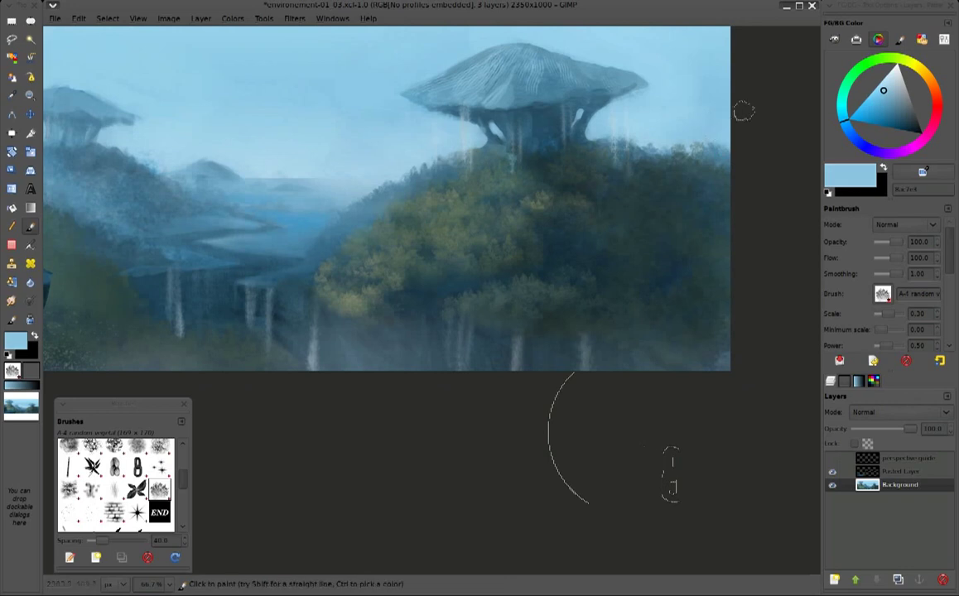
Sample a grey-green, set opacity to 60, and haze the hillside below the central tower
{"action": "scroll", "coordinate": [677, 173], "scroll_direction": "up", "scroll_amount": 1}
{"action": "scroll", "coordinate": [677, 174], "scroll_direction": "up", "scroll_amount": 3}
{"action": "scroll", "coordinate": [539, 220], "scroll_direction": "left", "scroll_amount": 3}
{"action": "scroll", "coordinate": [539, 220], "scroll_direction": "left", "scroll_amount": 3}
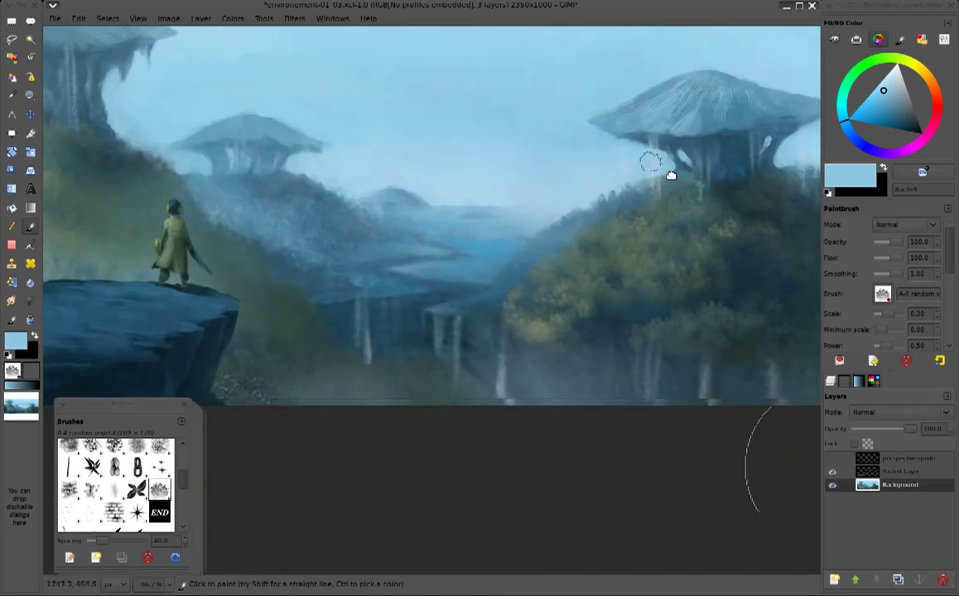
{"action": "scroll", "coordinate": [652, 161], "scroll_direction": "up", "scroll_amount": 2}
{"action": "scroll", "coordinate": [542, 207], "scroll_direction": "left", "scroll_amount": 2}
{"action": "scroll", "coordinate": [541, 206], "scroll_direction": "up", "scroll_amount": 1}
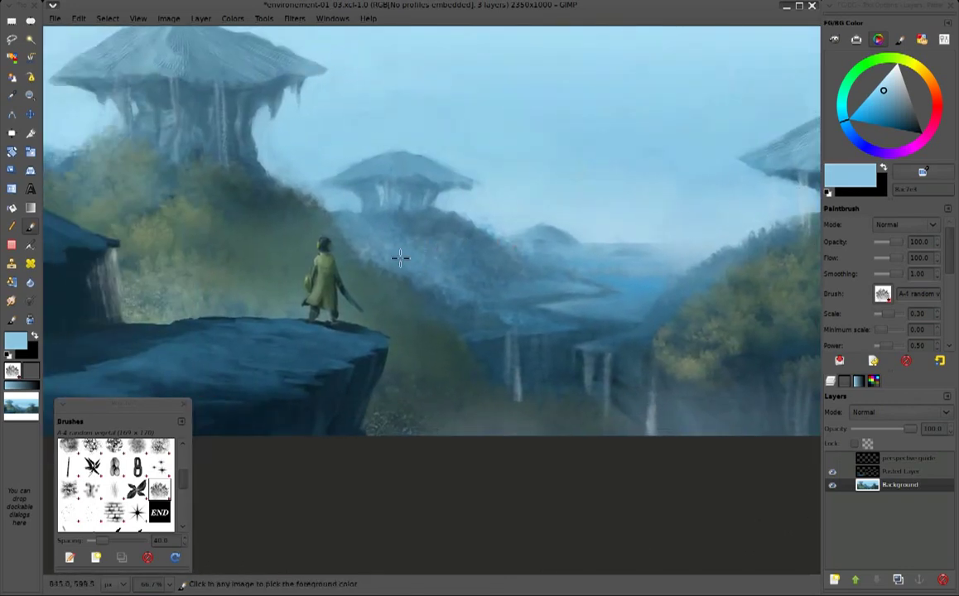
{"action": "left_click", "coordinate": [285, 238], "text": "ctrl"}
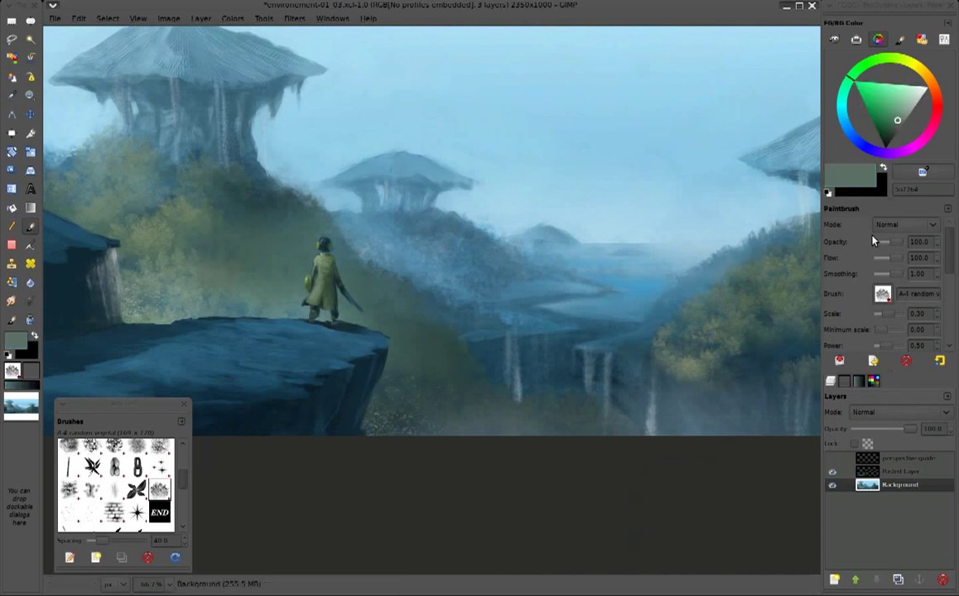
{"action": "left_click", "coordinate": [893, 242]}
{"action": "left_click", "coordinate": [259, 282], "text": "ctrl"}
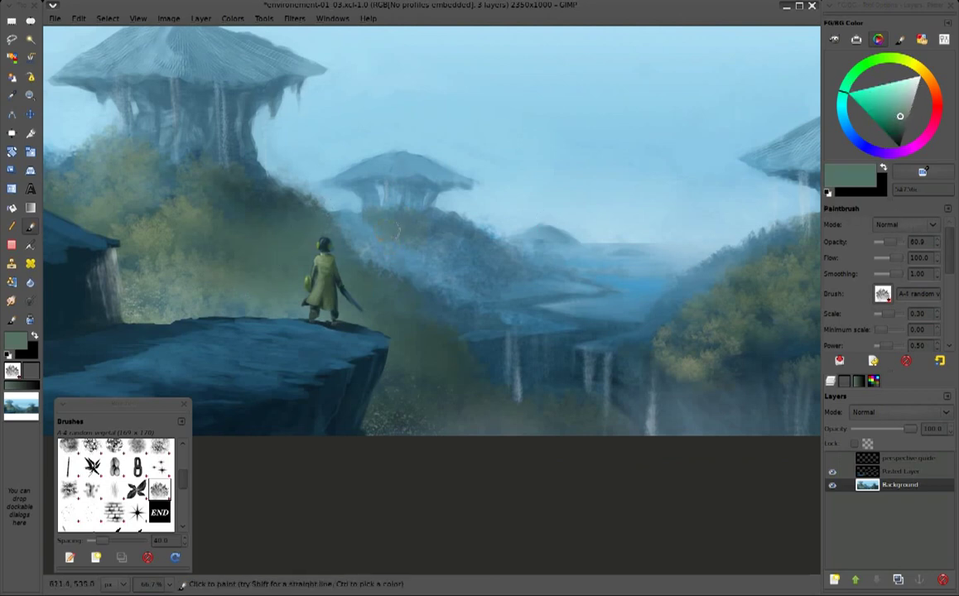
{"action": "left_click_drag", "start_coordinate": [344, 212], "coordinate": [414, 239]}
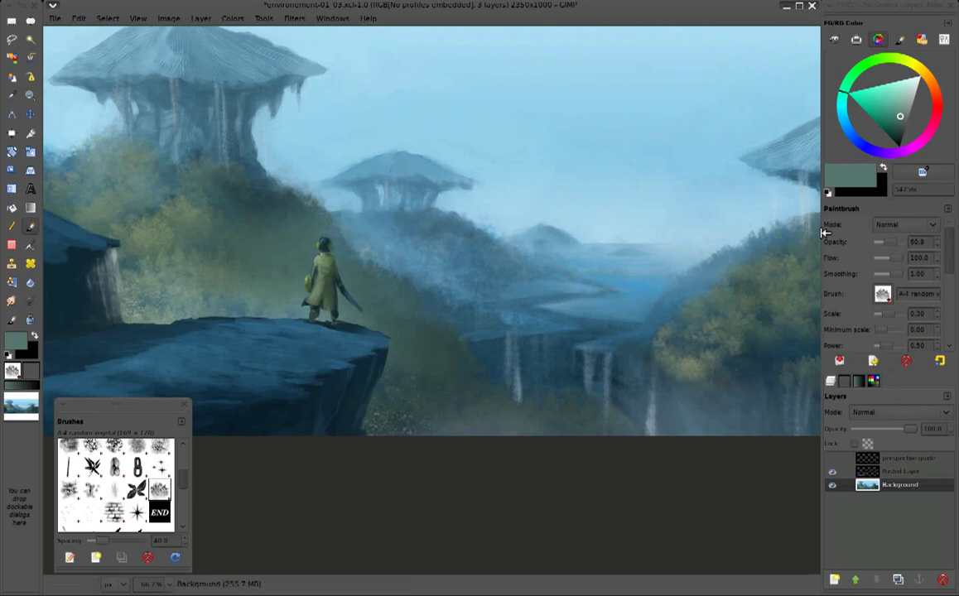
Set the paintbrush blend mode to Color and nudge the view slightly
{"action": "left_click", "coordinate": [907, 225]}
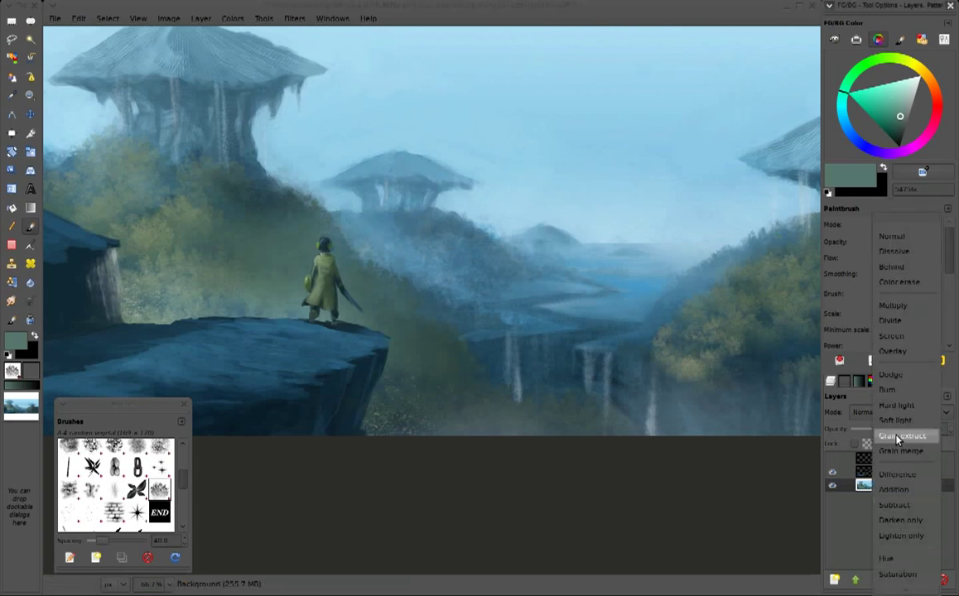
{"action": "left_click", "coordinate": [899, 576]}
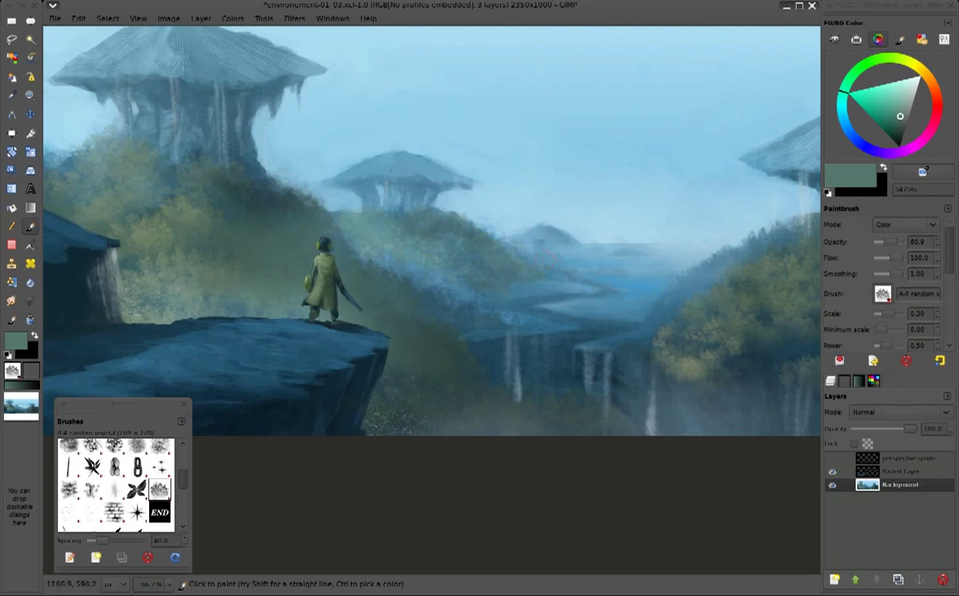
{"action": "left_click_drag", "start_coordinate": [539, 197], "coordinate": [514, 186]}
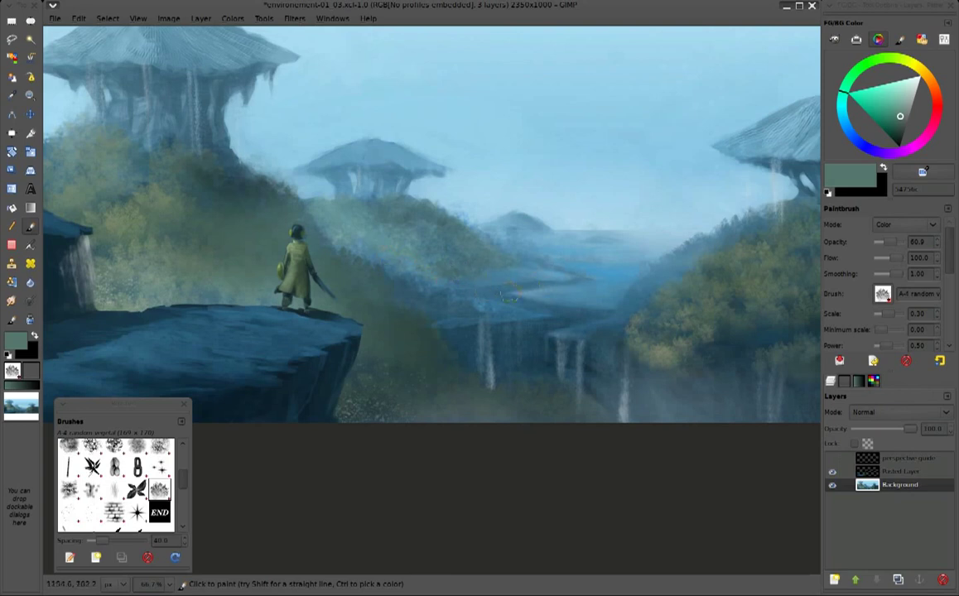
Load the Mixbrush A-15 Speed Blocking Knife preset, enlarge it, and sample dark and light blues
{"action": "left_click", "coordinate": [873, 361]}
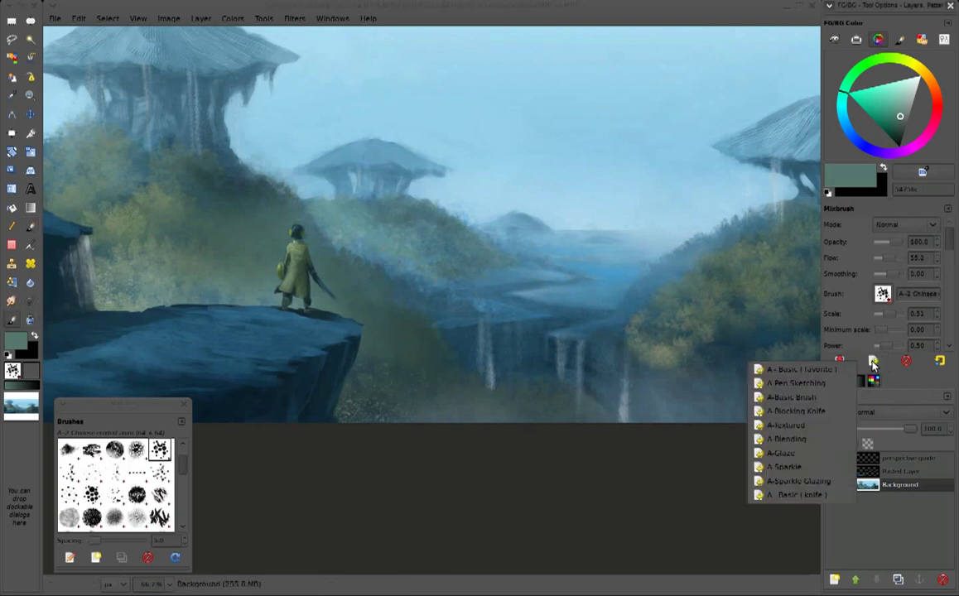
{"action": "left_click", "coordinate": [787, 489]}
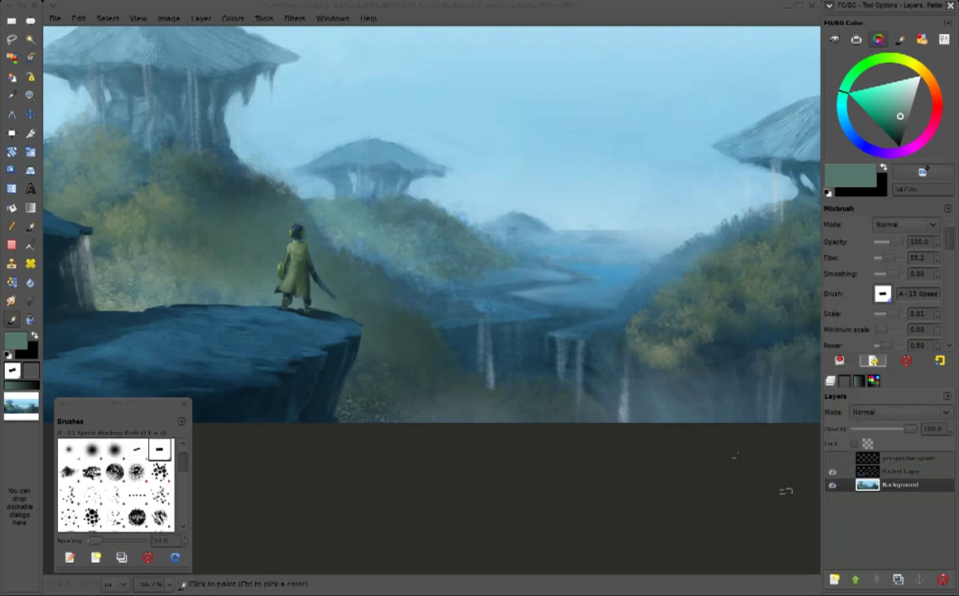
{"action": "left_click", "coordinate": [512, 287], "text": "ctrl"}
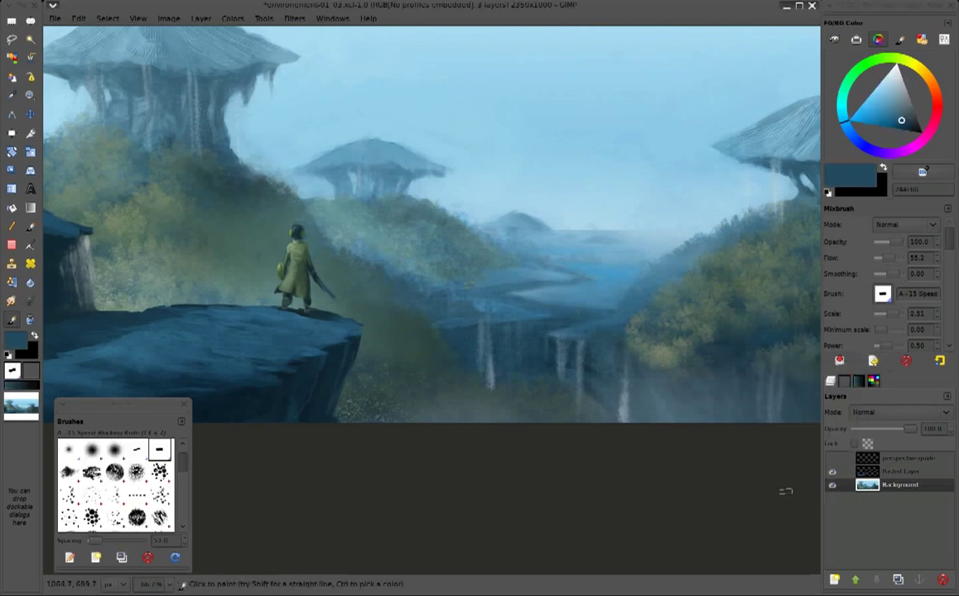
{"action": "key", "text": "bracketright"}
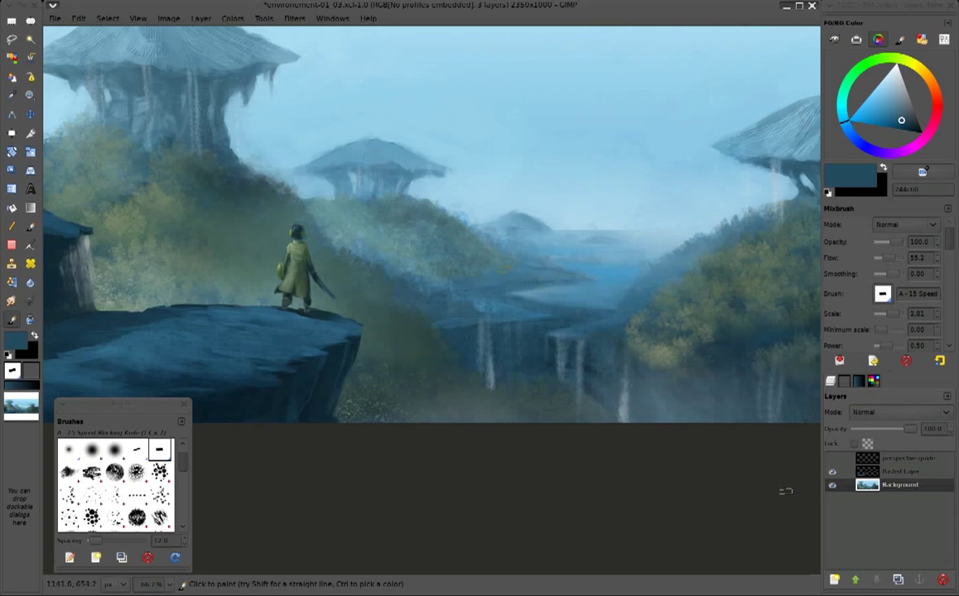
{"action": "left_click", "coordinate": [514, 282], "text": "ctrl"}
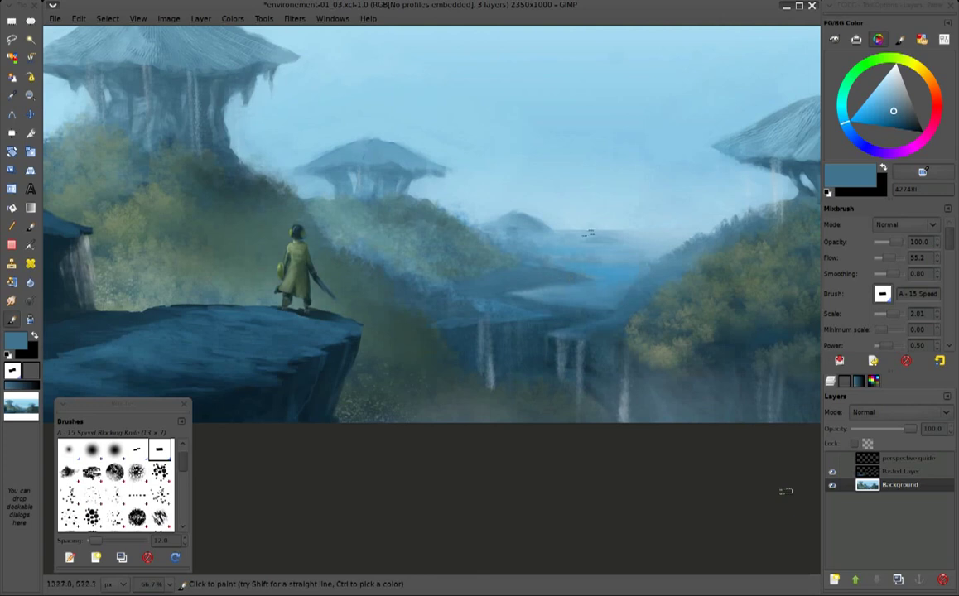
{"action": "left_click_drag", "start_coordinate": [785, 491], "coordinate": [779, 470]}
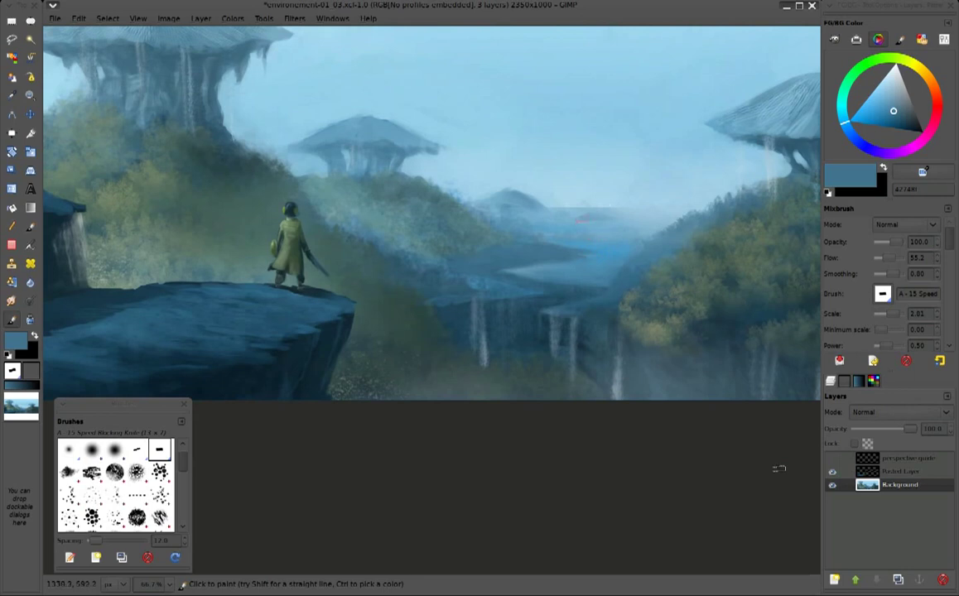
Block in the distant lake terraces using light and dark blues sampled from sky and lake
{"action": "left_click", "coordinate": [608, 260], "text": "ctrl"}
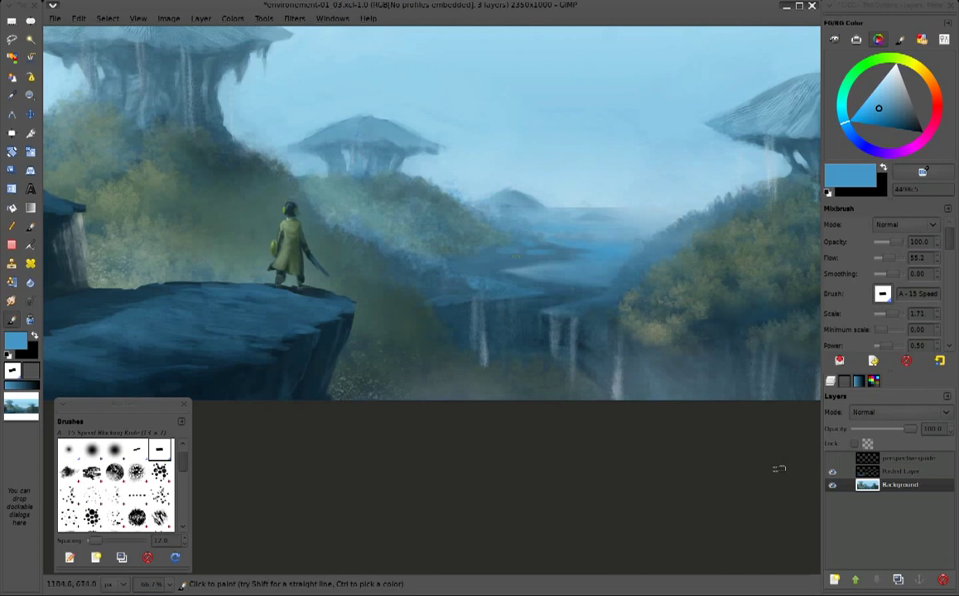
{"action": "left_click", "coordinate": [771, 159], "text": "ctrl"}
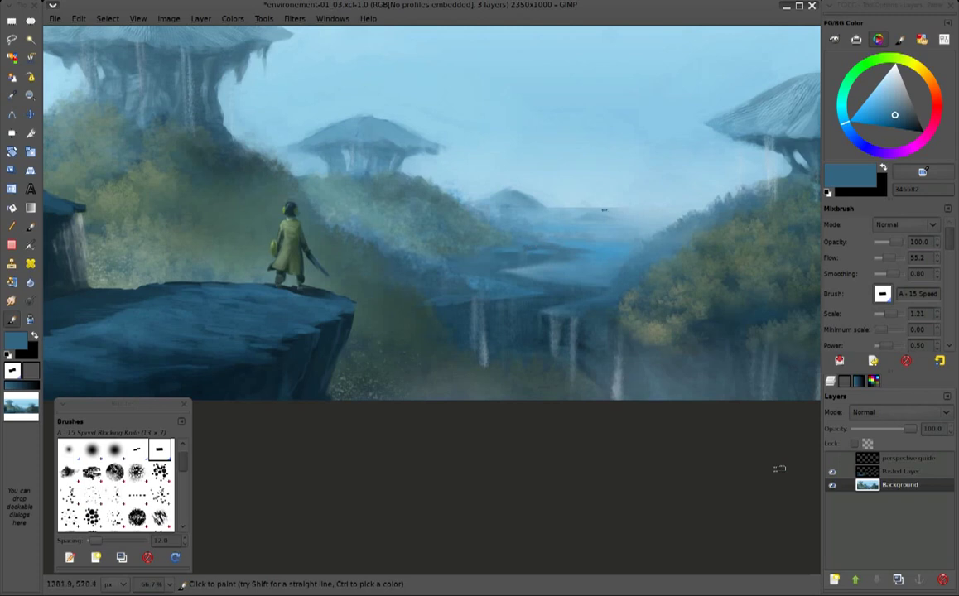
{"action": "left_click", "coordinate": [647, 166], "text": "ctrl"}
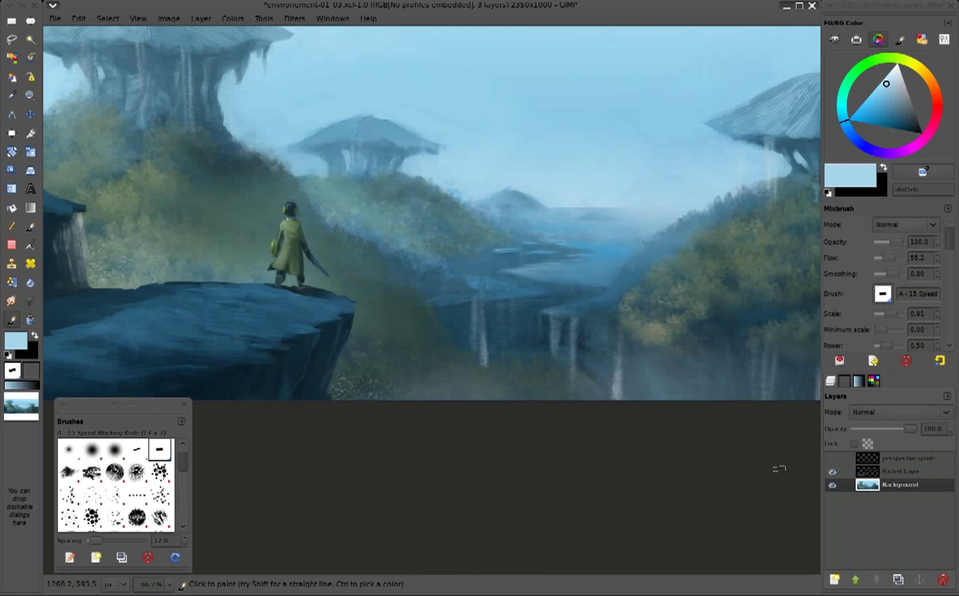
{"action": "left_click", "coordinate": [501, 228], "text": "ctrl"}
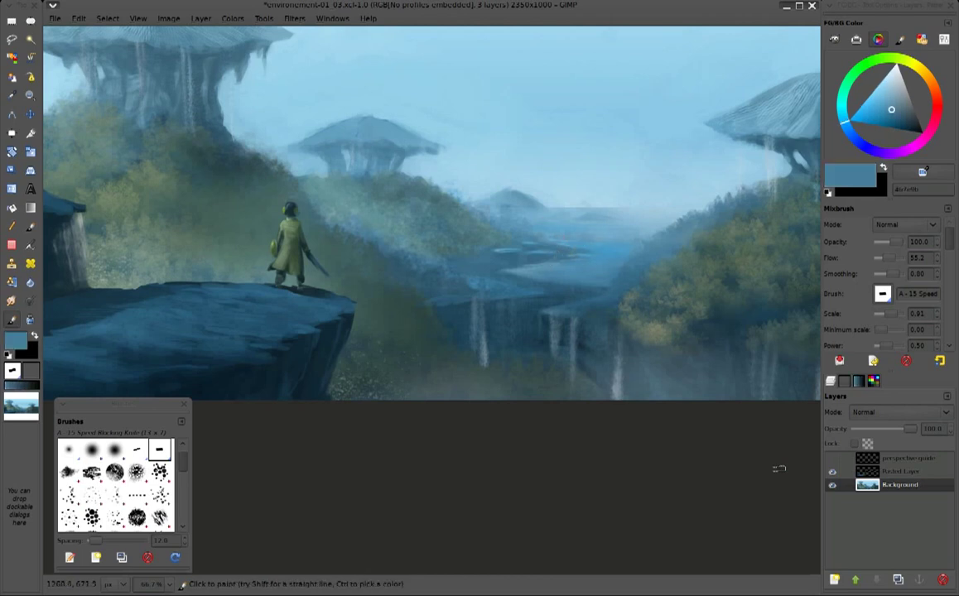
{"action": "left_click", "coordinate": [485, 228], "text": "ctrl"}
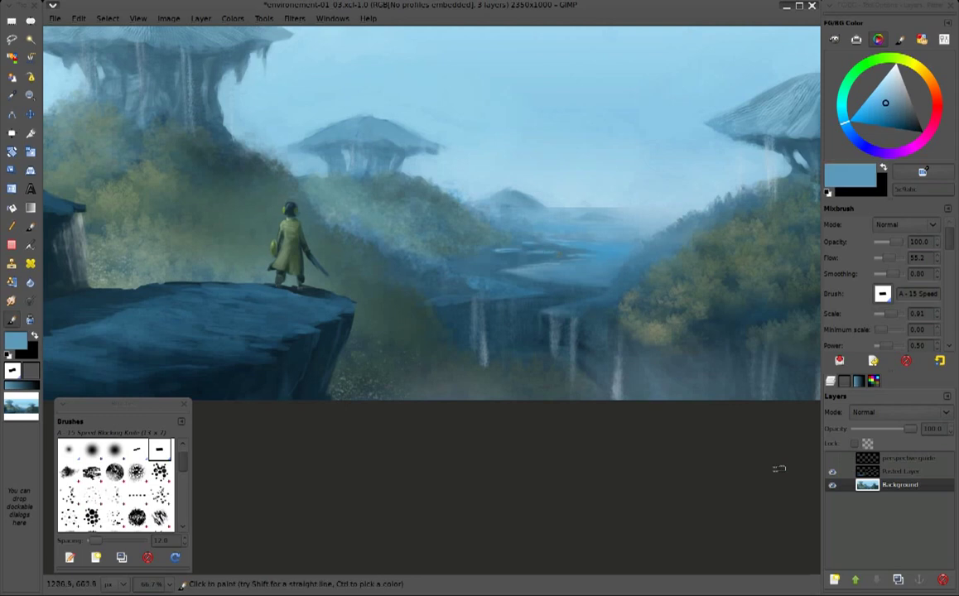
{"action": "left_click", "coordinate": [538, 239], "text": "ctrl"}
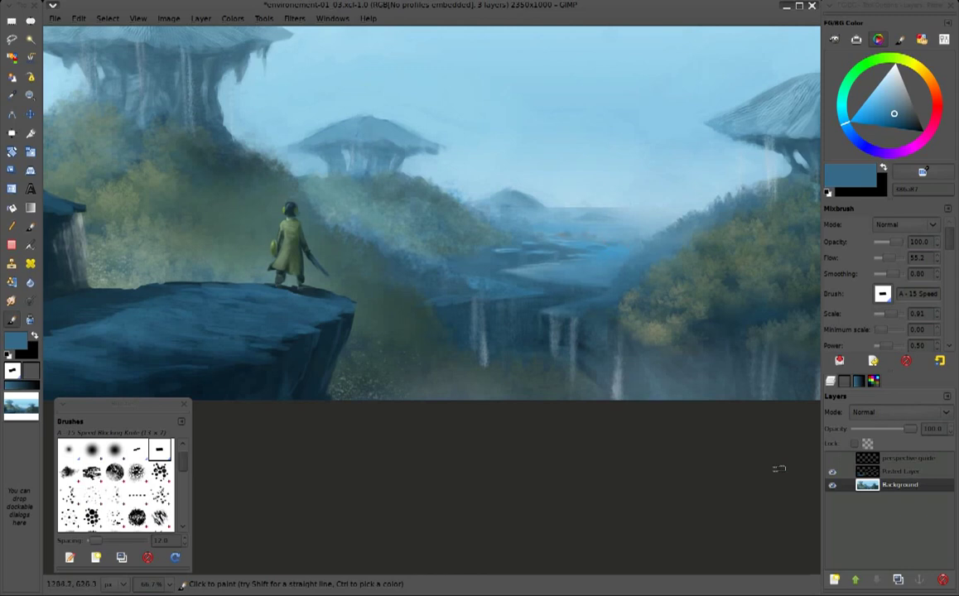
{"action": "left_click", "coordinate": [769, 157], "text": "ctrl"}
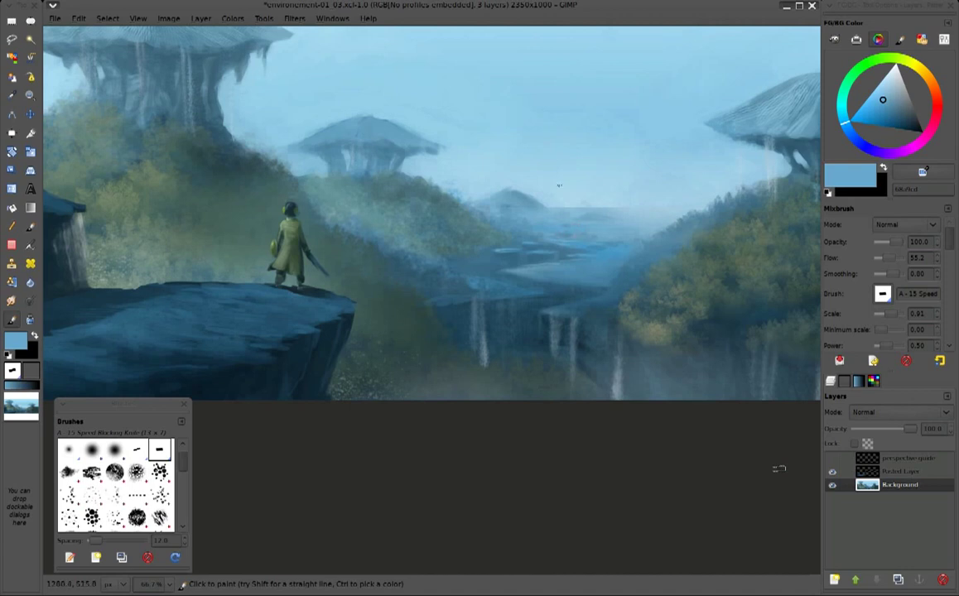
{"action": "left_click", "coordinate": [586, 217], "text": "ctrl"}
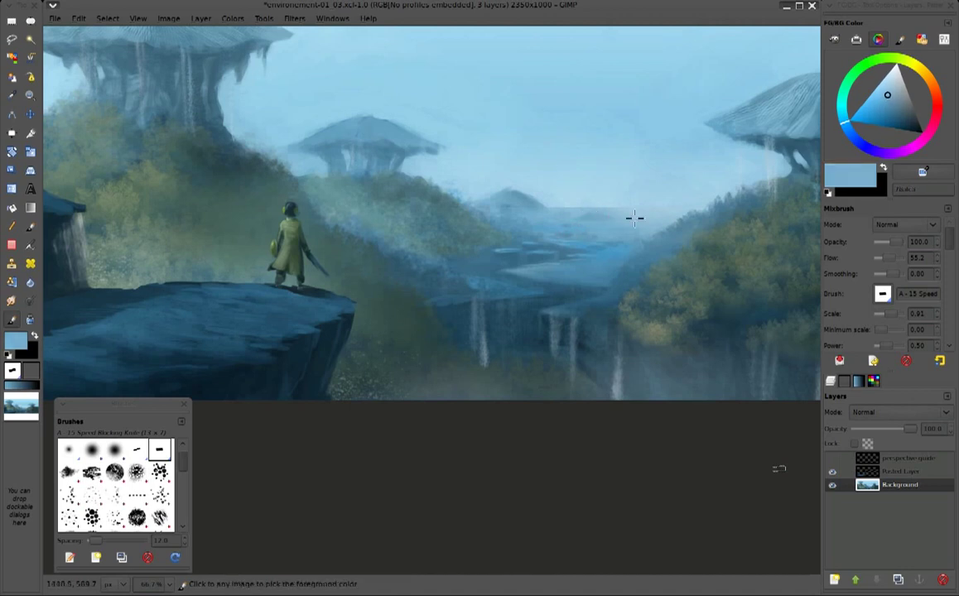
{"action": "left_click", "coordinate": [612, 217], "text": "ctrl"}
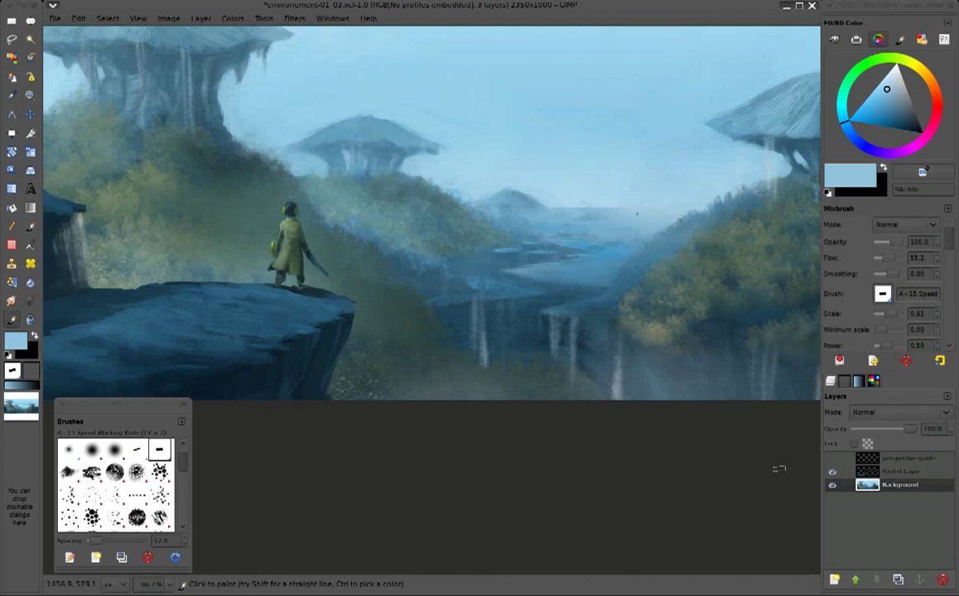
{"action": "left_click", "coordinate": [628, 213], "text": "ctrl"}
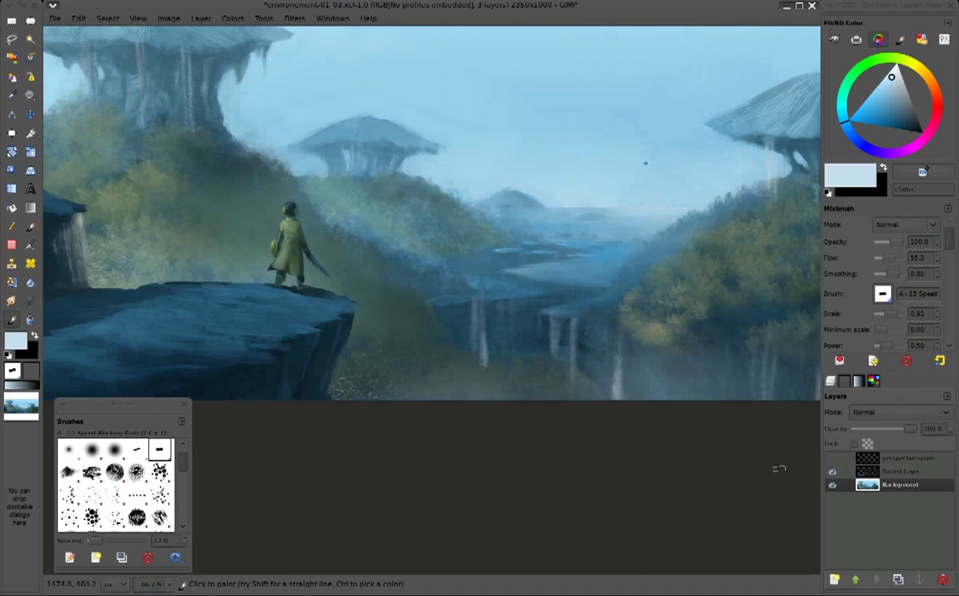
{"action": "left_click_drag", "start_coordinate": [743, 165], "coordinate": [677, 174]}
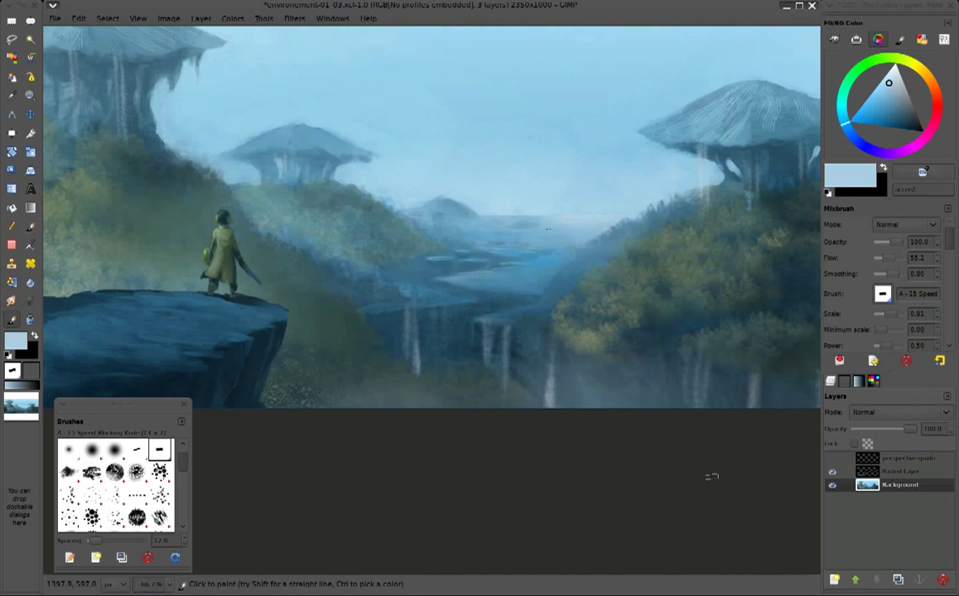
Shrink the brush to about 30 px and switch to the Mixbrush tool
{"action": "key", "text": "s"}
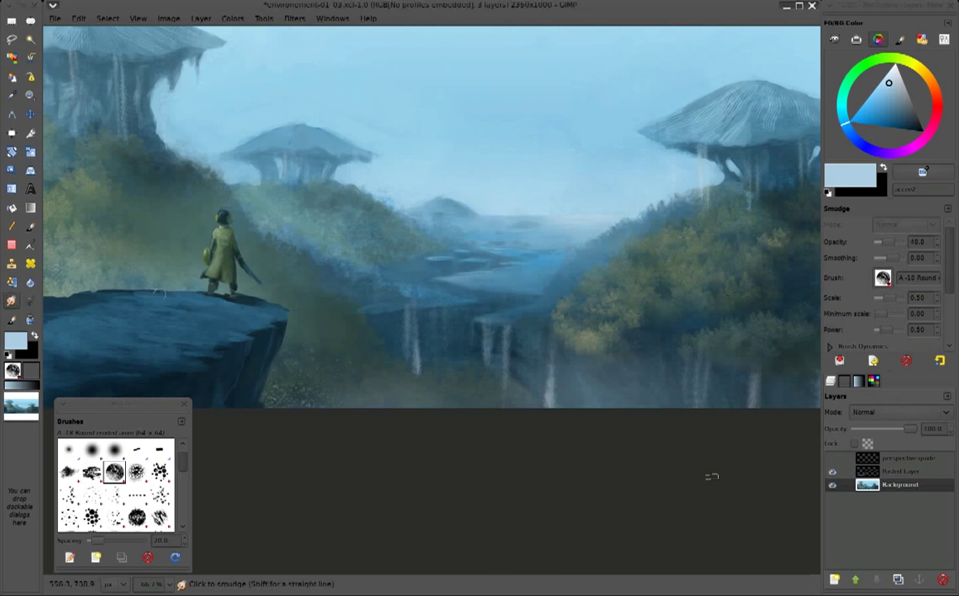
{"action": "key", "text": "shift+u"}
{"action": "key", "text": "bracketleft"}
{"action": "key", "text": "bracketleft"}
{"action": "key", "text": "bracketleft"}
{"action": "key", "text": "bracketleft"}
{"action": "key", "text": "bracketleft"}
{"action": "key", "text": "bracketleft"}
{"action": "key", "text": "bracketleft"}
{"action": "key", "text": "bracketleft"}
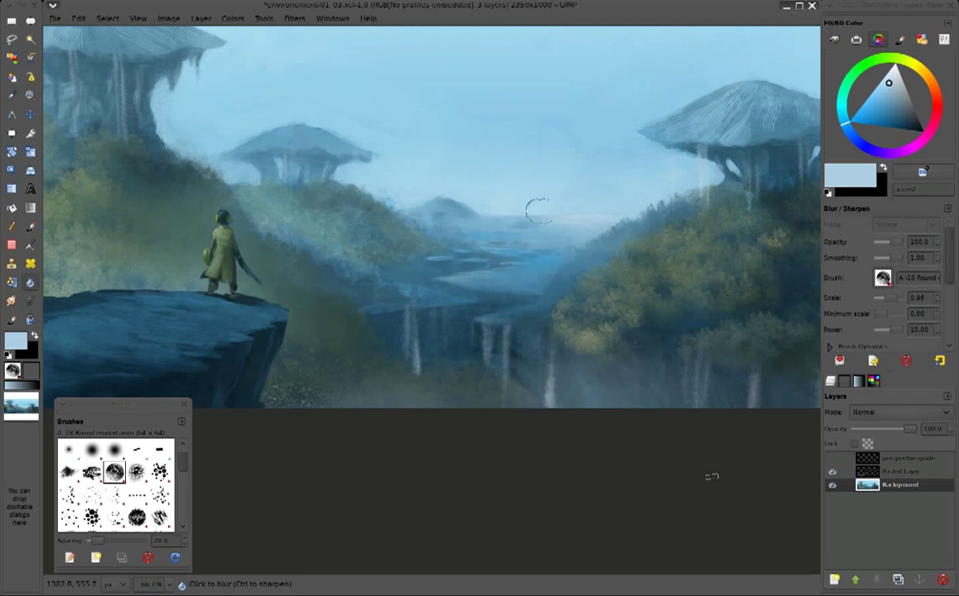
{"action": "key", "text": "bracketleft"}
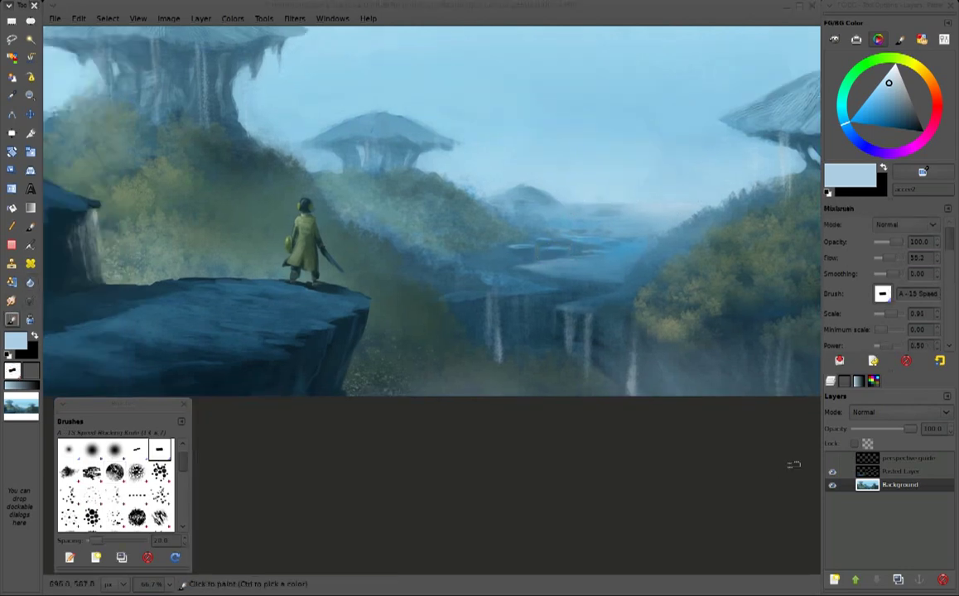
{"action": "left_click", "coordinate": [12, 319]}
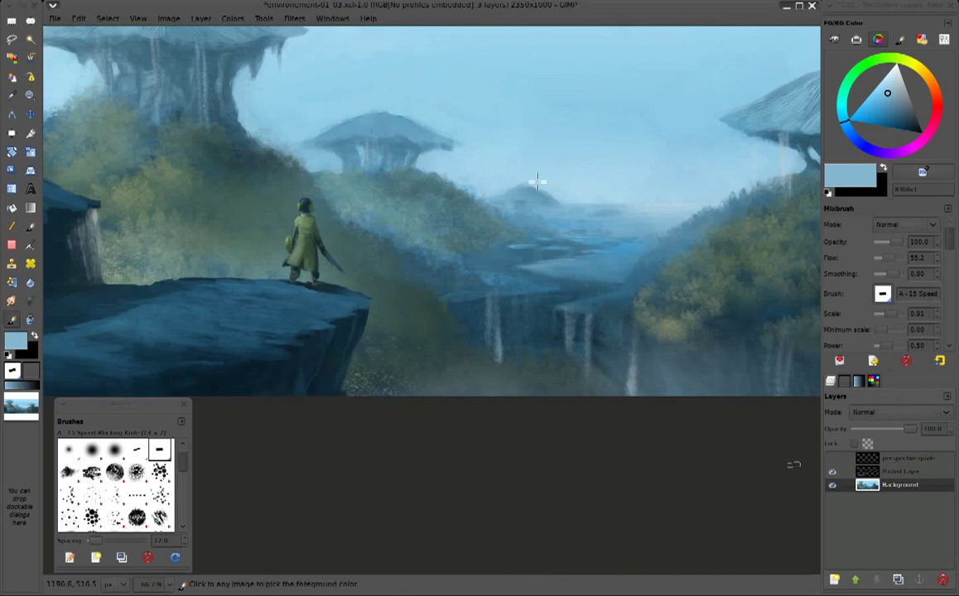
Sample the light sky blue, then the dark blue of the cliff rock
{"action": "left_click", "coordinate": [530, 185], "text": "ctrl"}
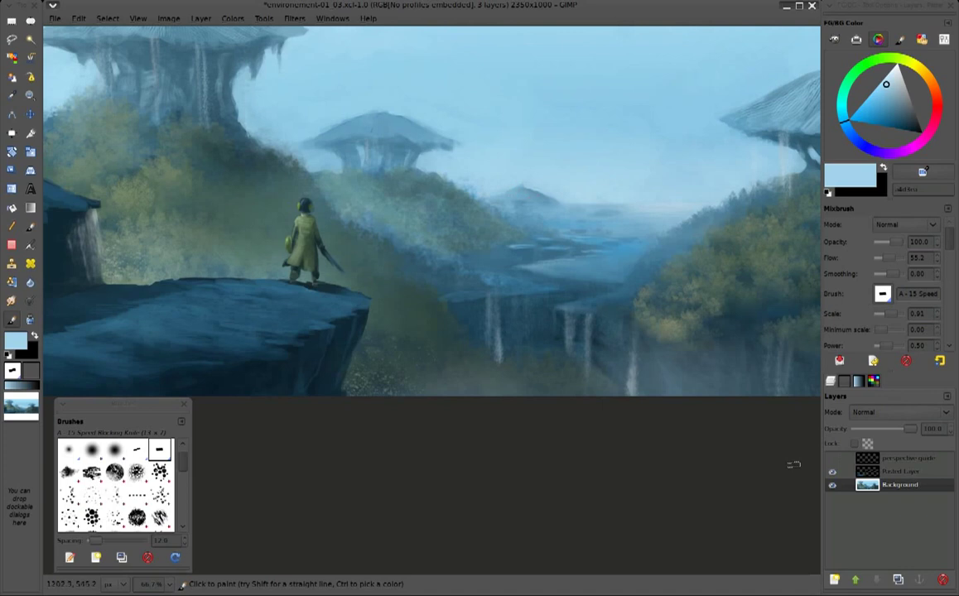
{"action": "scroll", "coordinate": [389, 224], "scroll_direction": "left", "scroll_amount": 5}
{"action": "left_click", "coordinate": [261, 335], "text": "ctrl"}
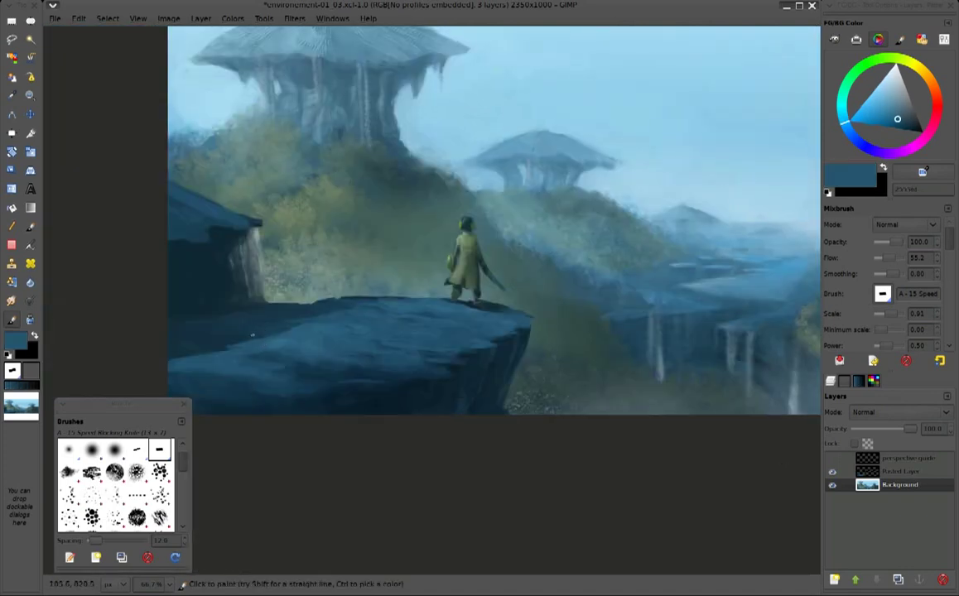
{"action": "scroll", "coordinate": [428, 250], "scroll_direction": "right", "scroll_amount": 2}
{"action": "scroll", "coordinate": [385, 217], "scroll_direction": "right", "scroll_amount": 3}
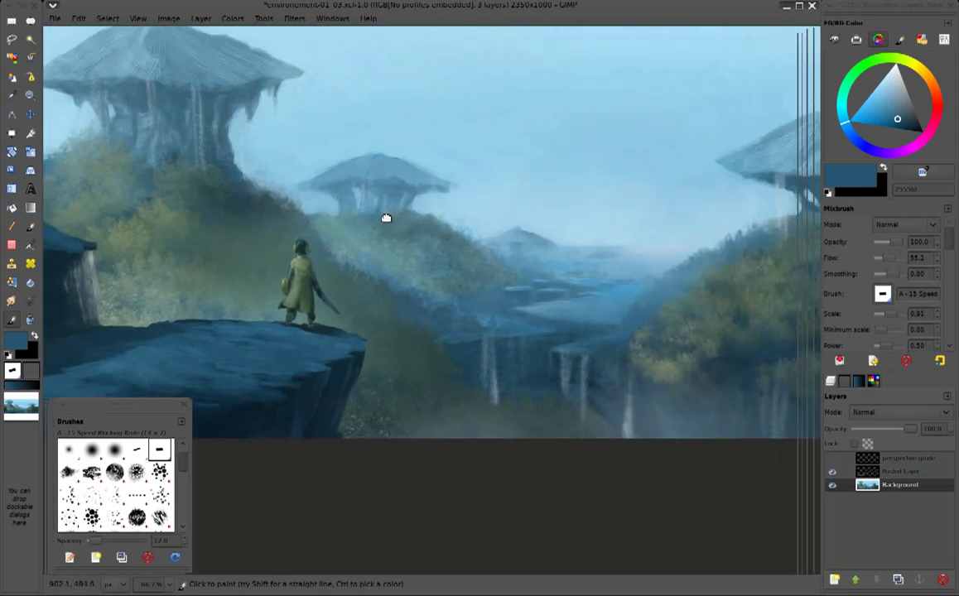
{"action": "scroll", "coordinate": [414, 219], "scroll_direction": "right", "scroll_amount": 3}
{"action": "scroll", "coordinate": [468, 220], "scroll_direction": "left", "scroll_amount": 1}
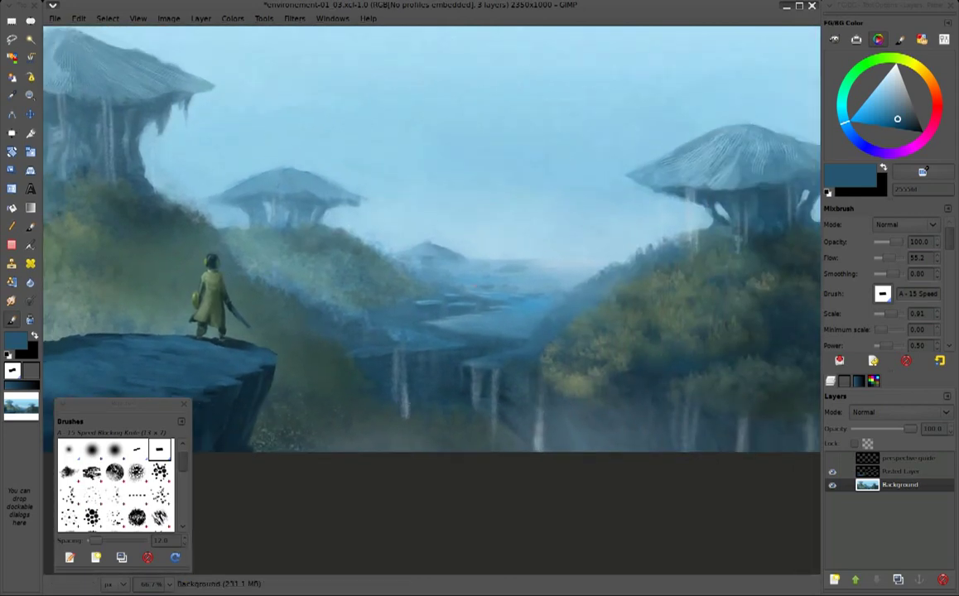
Save the painting and delete the perspective guide layer
{"action": "key", "text": "ctrl+s"}
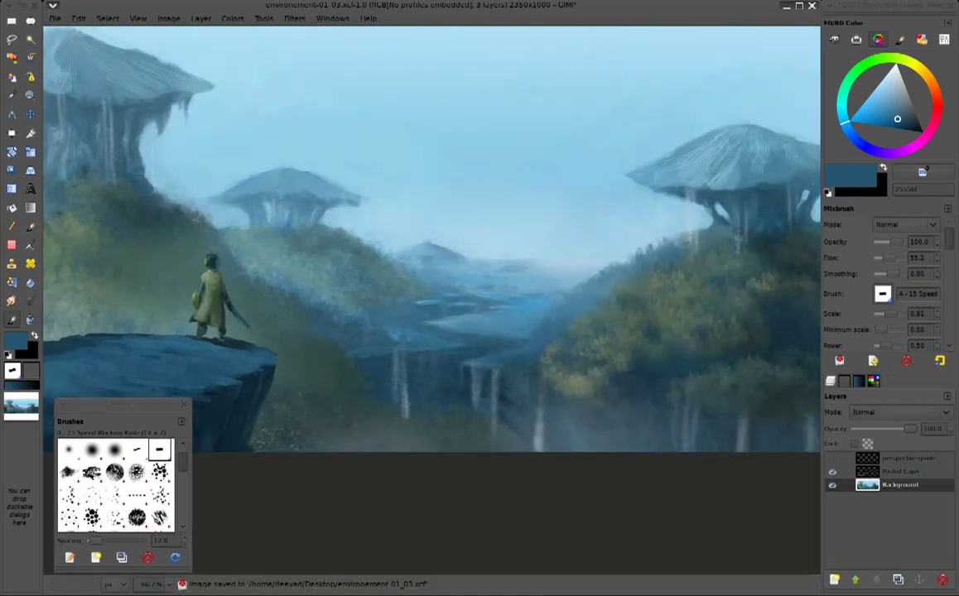
{"action": "left_click", "coordinate": [887, 458]}
{"action": "left_click", "coordinate": [833, 459]}
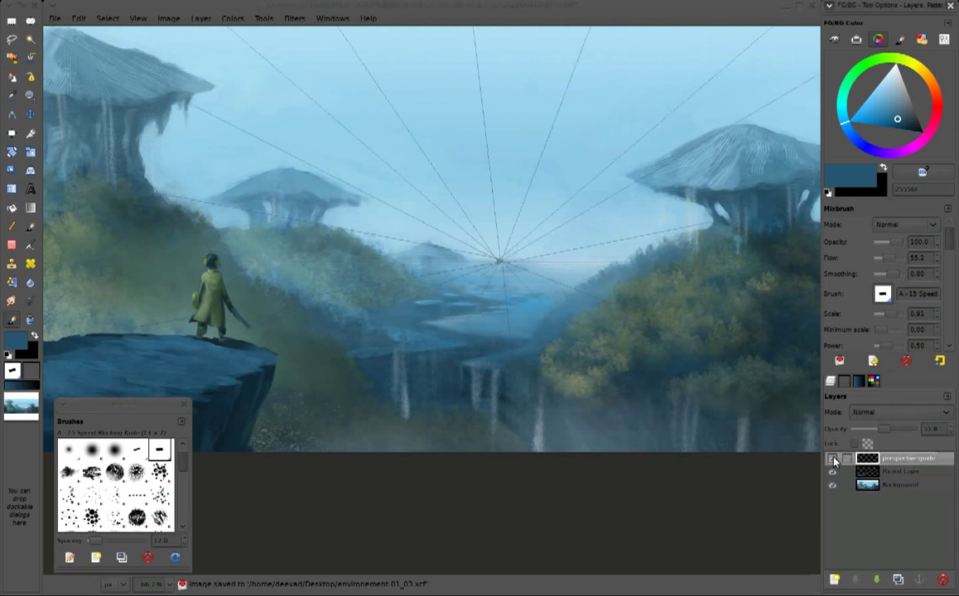
{"action": "left_click", "coordinate": [833, 459]}
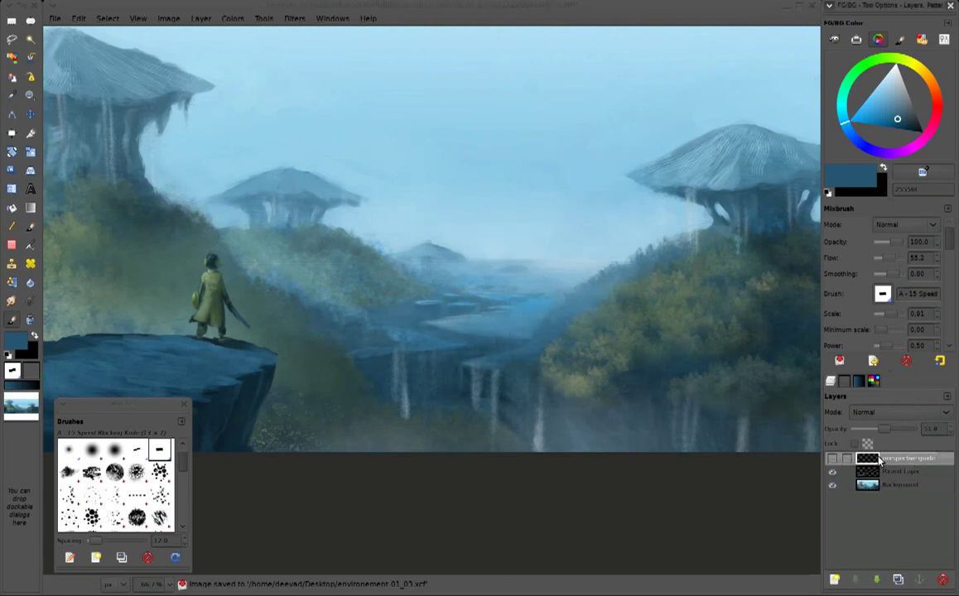
{"action": "left_click", "coordinate": [942, 580]}
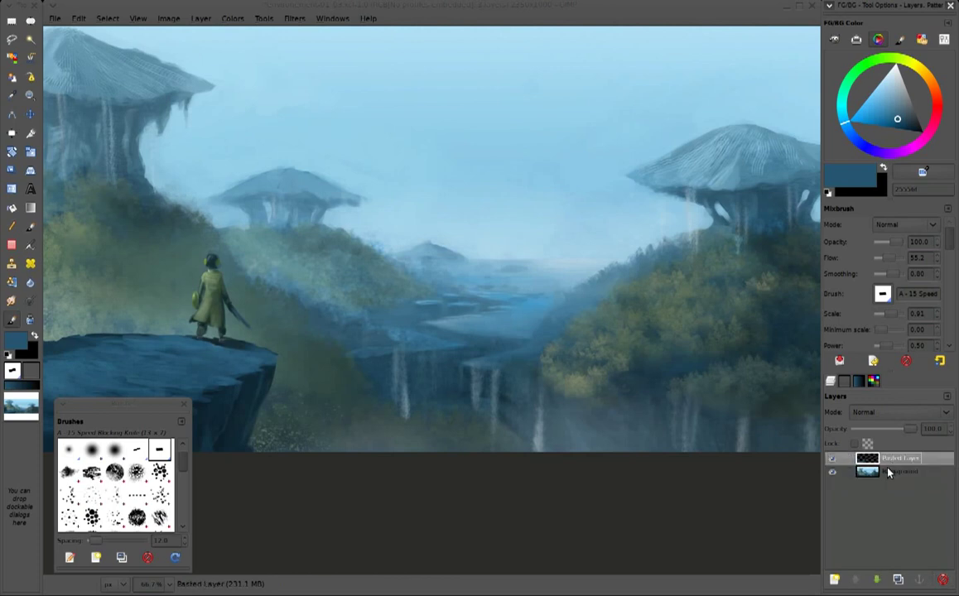
Merge the Pasted Layer into Background, keeping the name Background
{"action": "key", "text": "ctrl+z"}
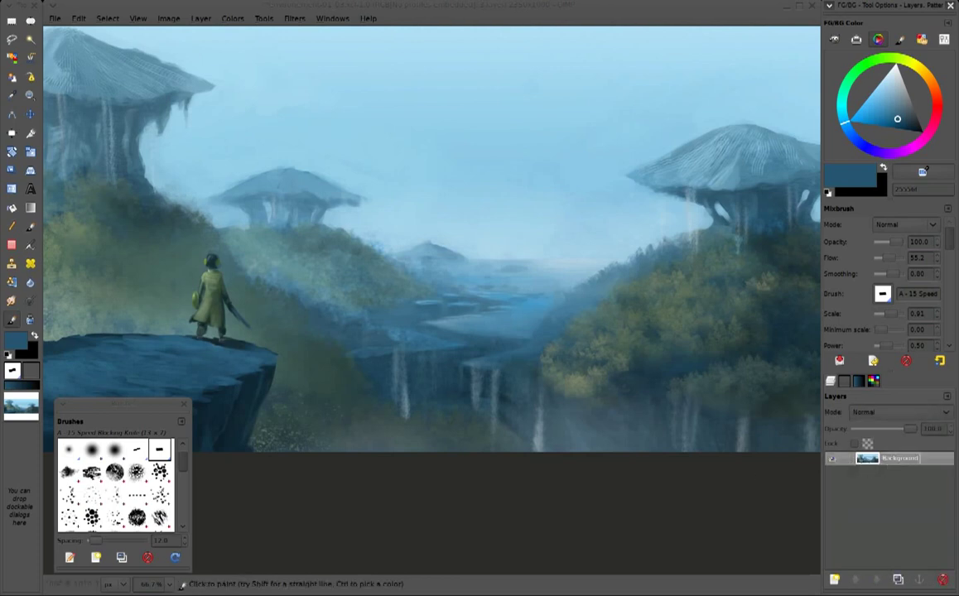
{"action": "key", "text": "BackSpace"}
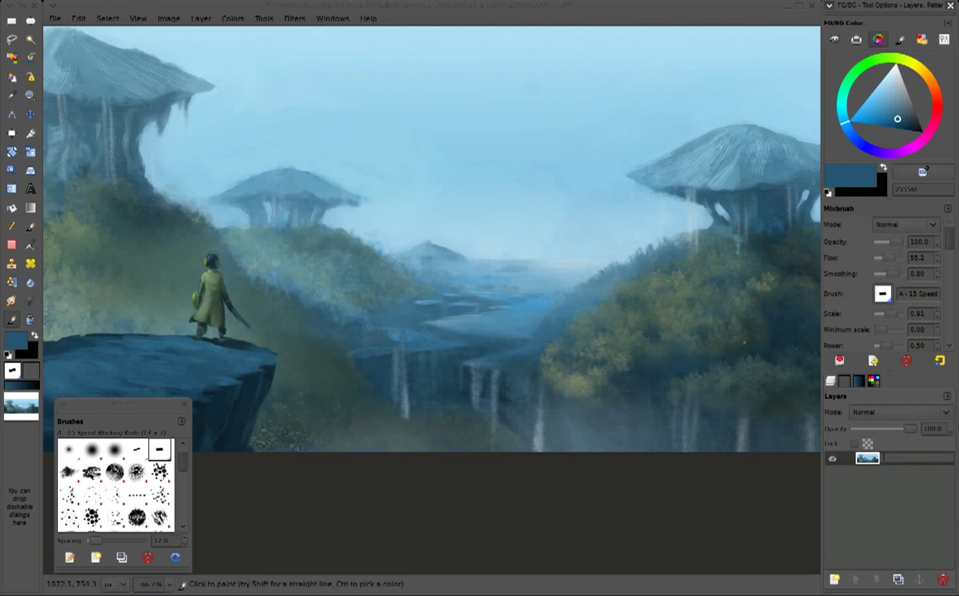
{"action": "left_click", "coordinate": [876, 492]}
Sample mid, sky and pale grey-blues and paint a light streak on the left tower pillar
{"action": "left_click", "coordinate": [278, 190], "text": "ctrl"}
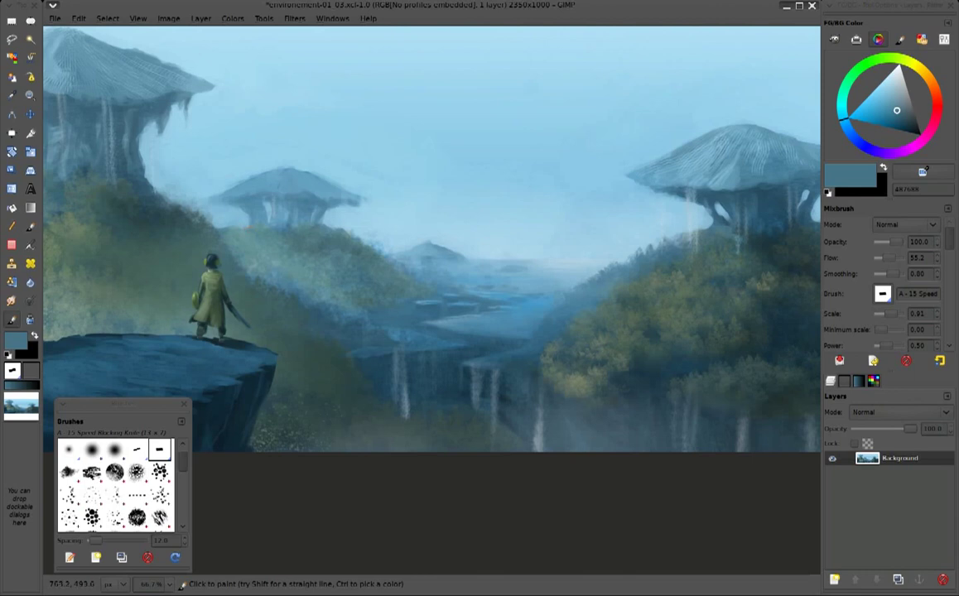
{"action": "left_click", "coordinate": [241, 190], "text": "ctrl"}
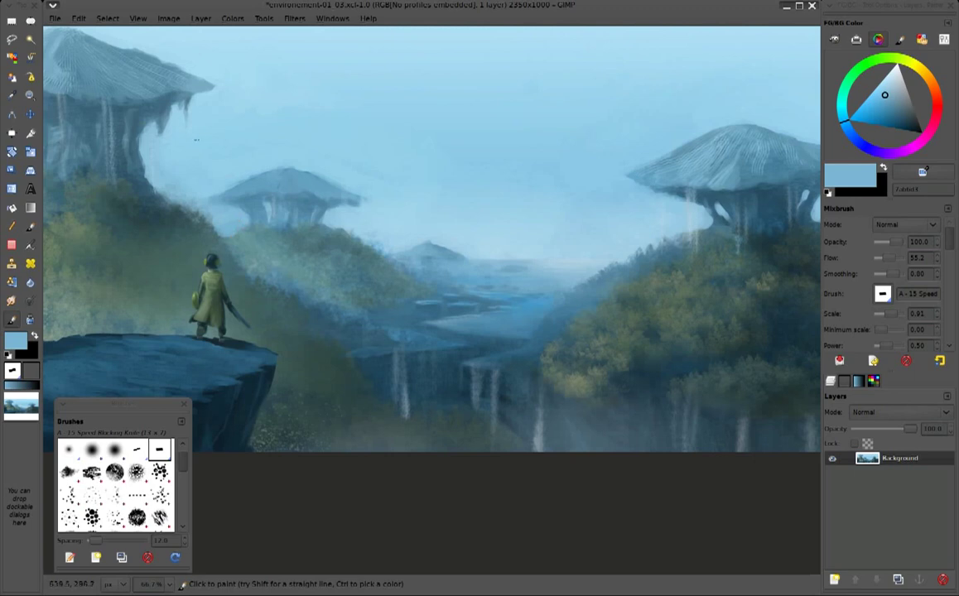
{"action": "scroll", "coordinate": [196, 140], "scroll_direction": "left", "scroll_amount": 3}
{"action": "left_click", "coordinate": [770, 162], "text": "ctrl"}
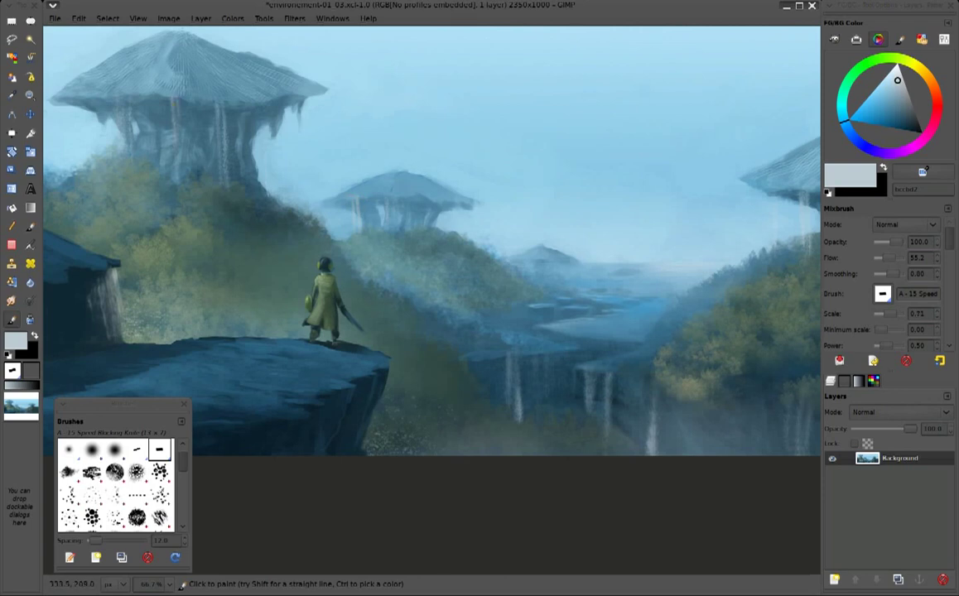
{"action": "left_click_drag", "start_coordinate": [170, 103], "coordinate": [176, 108]}
{"action": "left_click", "coordinate": [770, 161], "text": "ctrl"}
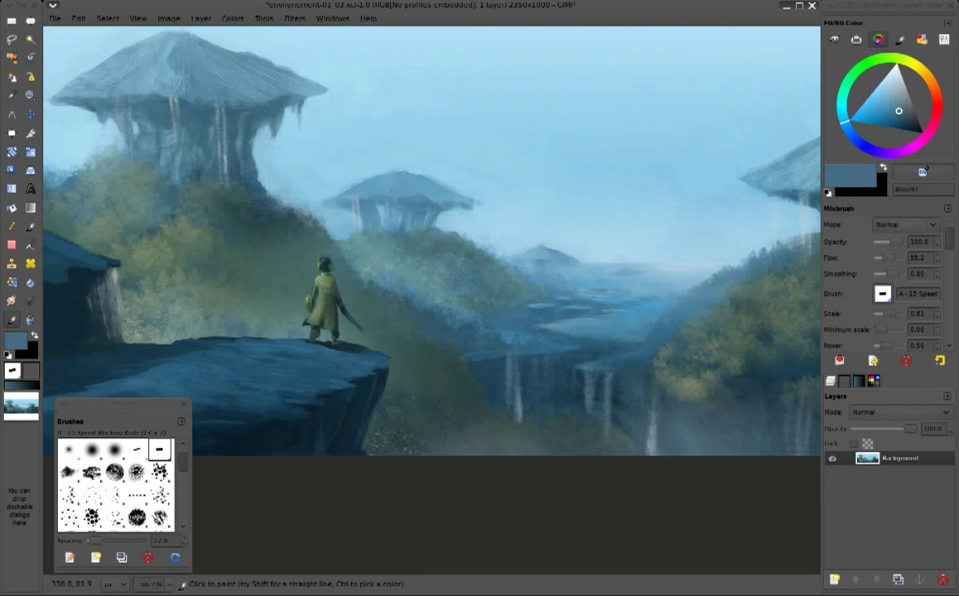
{"action": "left_click", "coordinate": [770, 159], "text": "ctrl"}
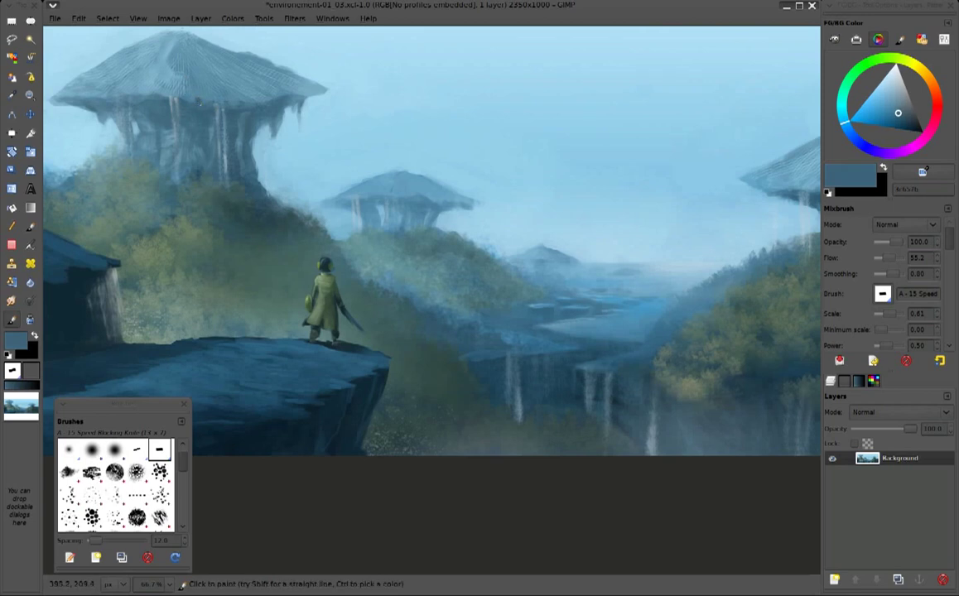
{"action": "scroll", "coordinate": [278, 107], "scroll_direction": "up", "scroll_amount": 2}
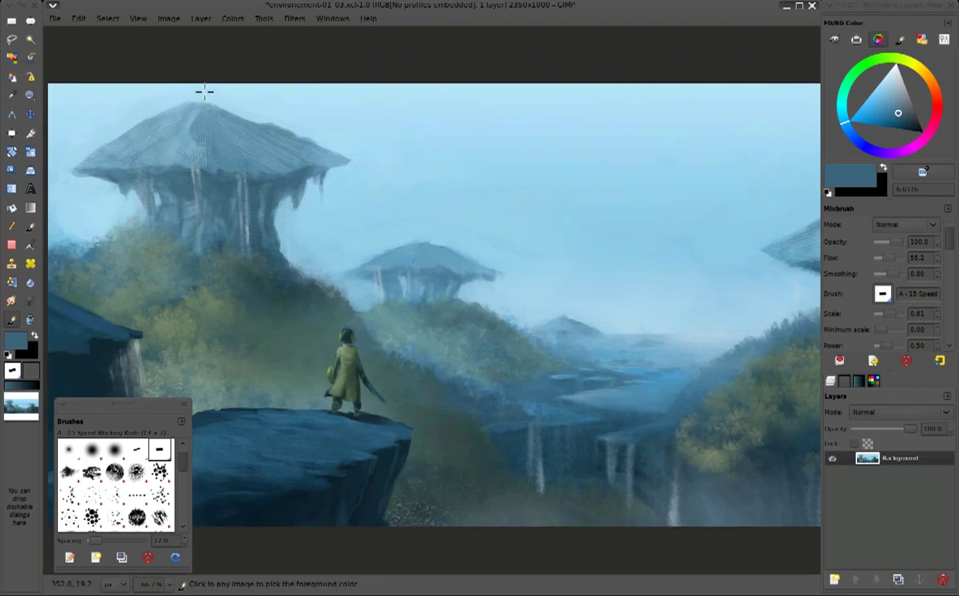
Sample roof and sky blues and blend light blue along the left mushroom roof's top edge
{"action": "left_click", "coordinate": [207, 101], "text": "ctrl"}
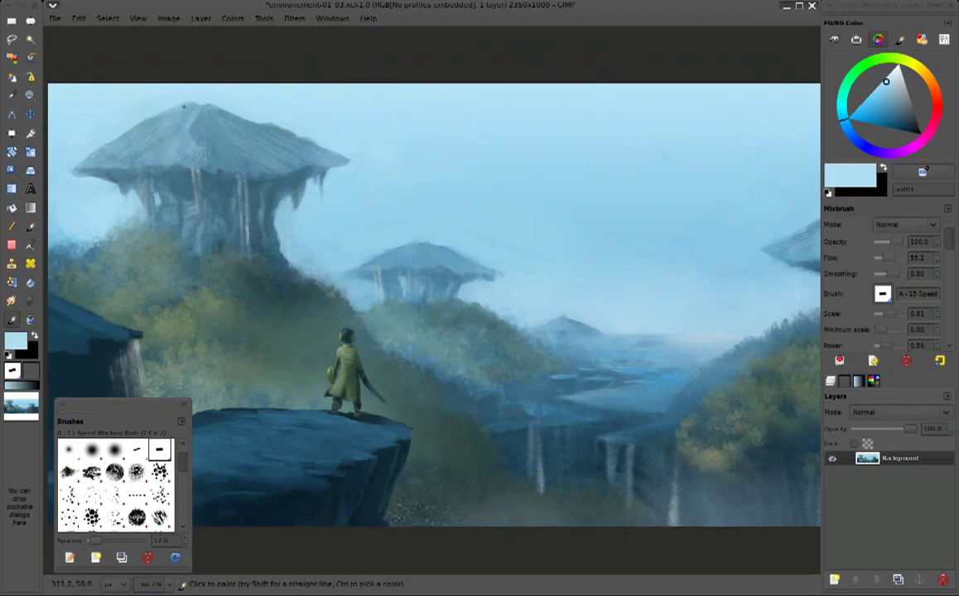
{"action": "left_click", "coordinate": [193, 108], "text": "ctrl"}
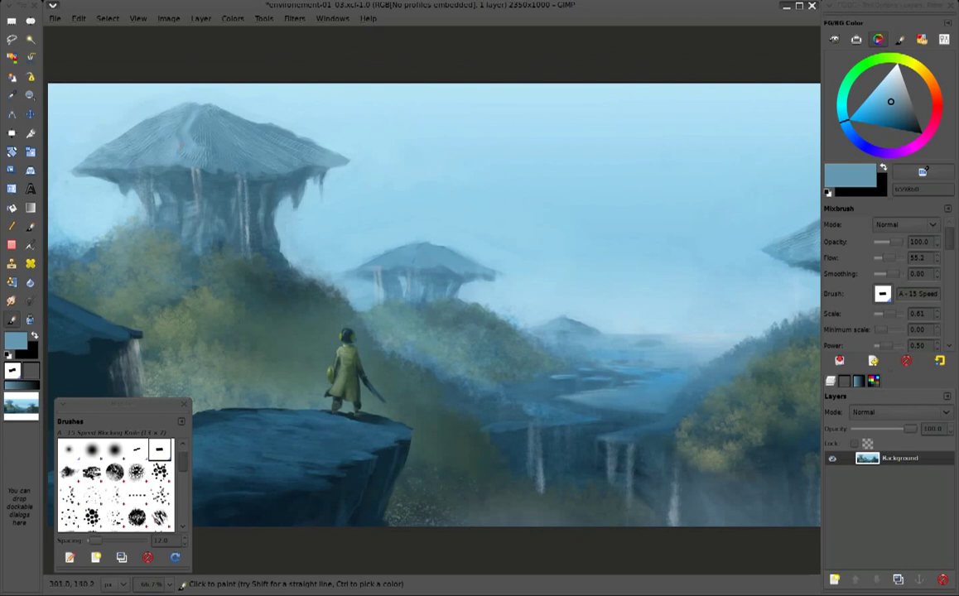
{"action": "left_click", "coordinate": [213, 131], "text": "ctrl"}
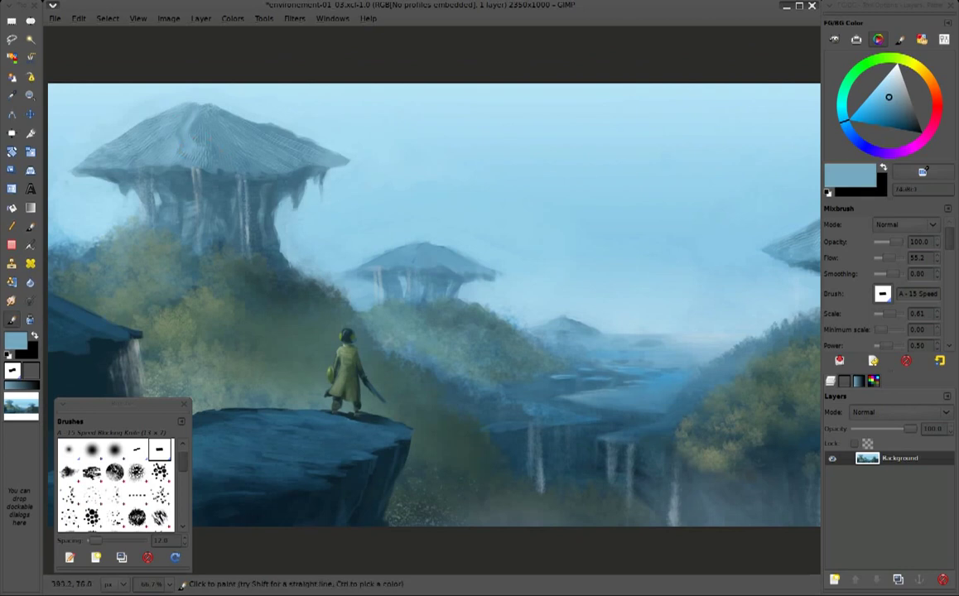
{"action": "left_click", "coordinate": [215, 126], "text": "ctrl"}
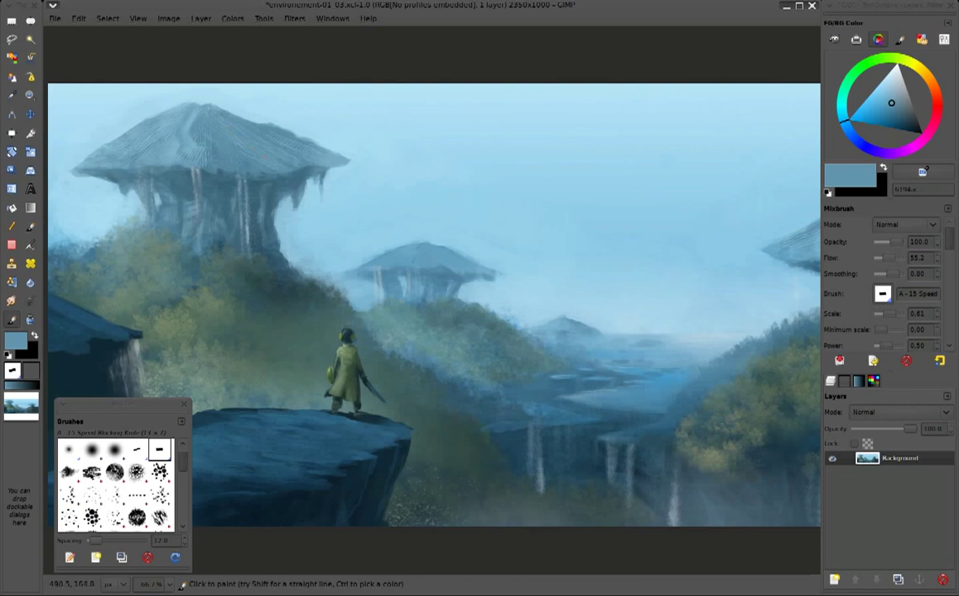
{"action": "left_click", "coordinate": [190, 145], "text": "ctrl"}
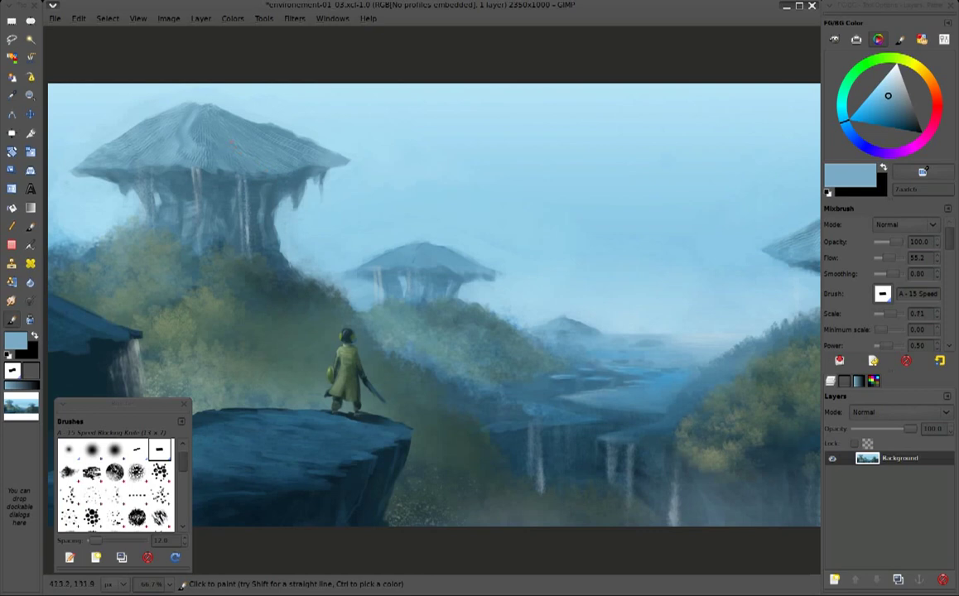
{"action": "left_click", "coordinate": [271, 102], "text": "ctrl"}
{"action": "mouse_move", "coordinate": [258, 115]}
{"action": "left_mouse_down"}
{"action": "mouse_move", "coordinate": [270, 124]}
{"action": "mouse_move", "coordinate": [245, 114]}
{"action": "mouse_move", "coordinate": [290, 133]}
{"action": "left_mouse_up"}
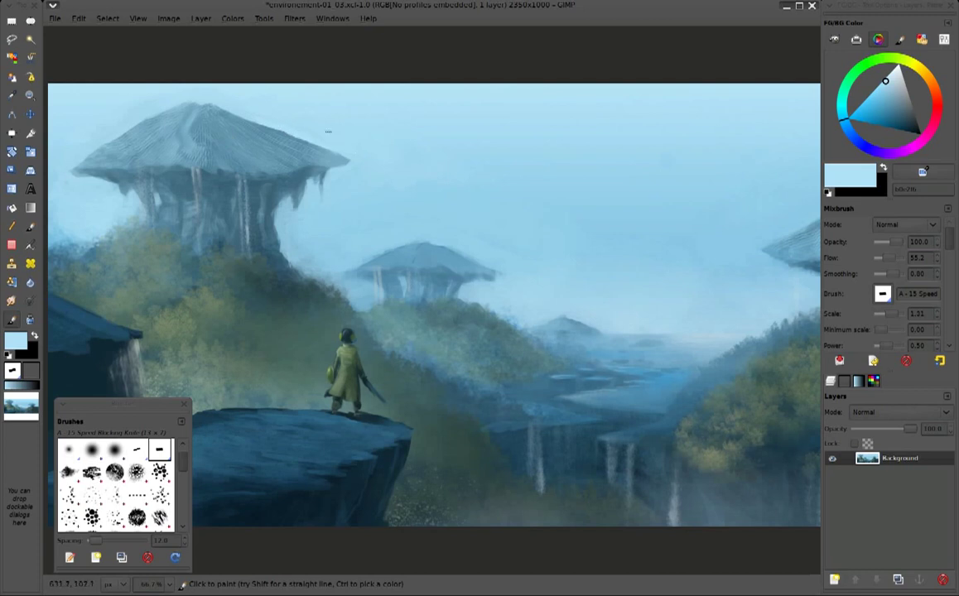
Lower the Mixbrush opacity and add faint light-blue haze to the upper-left sky
{"action": "left_click", "coordinate": [357, 149], "text": "ctrl"}
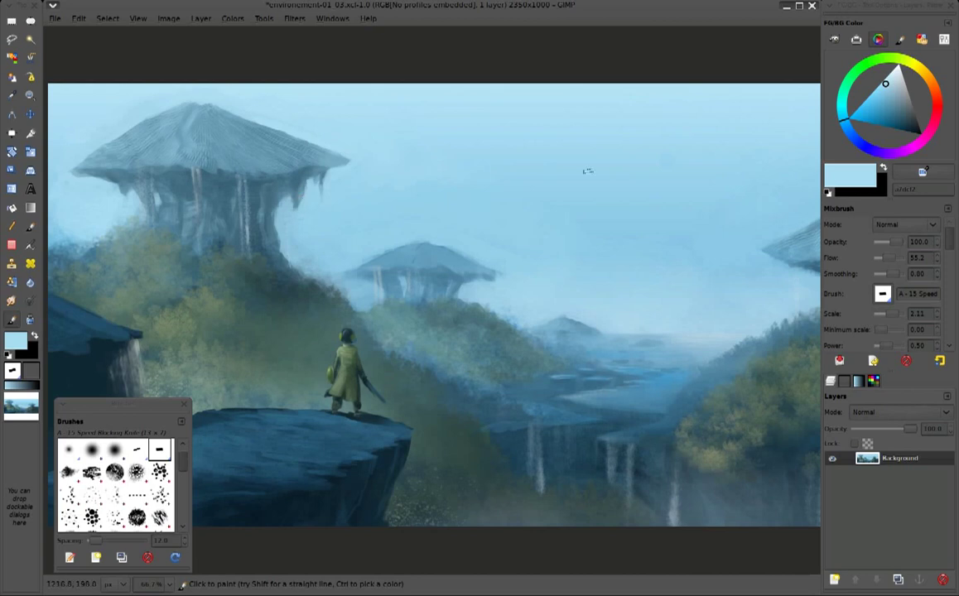
{"action": "left_click", "coordinate": [884, 243]}
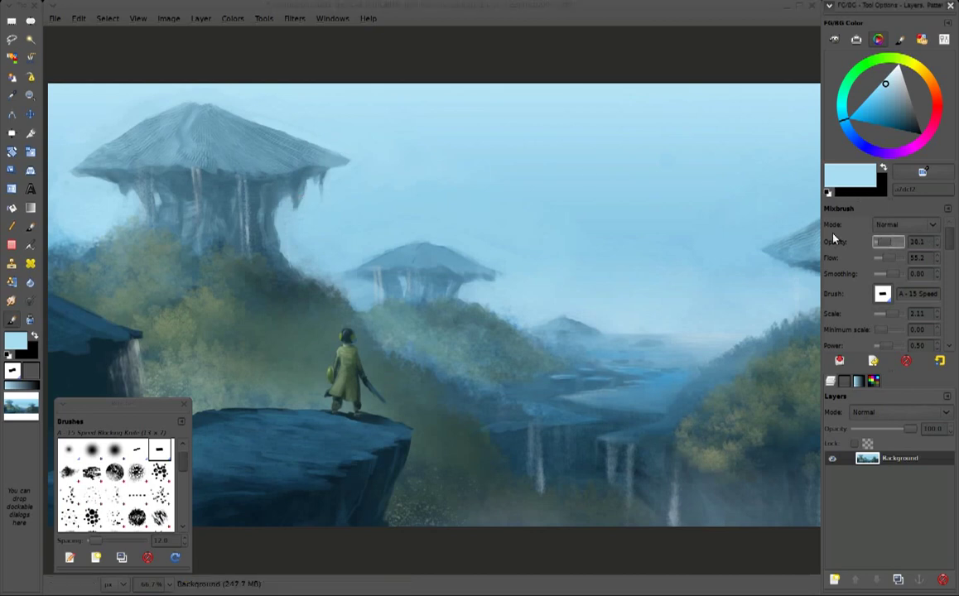
{"action": "left_click", "coordinate": [100, 154]}
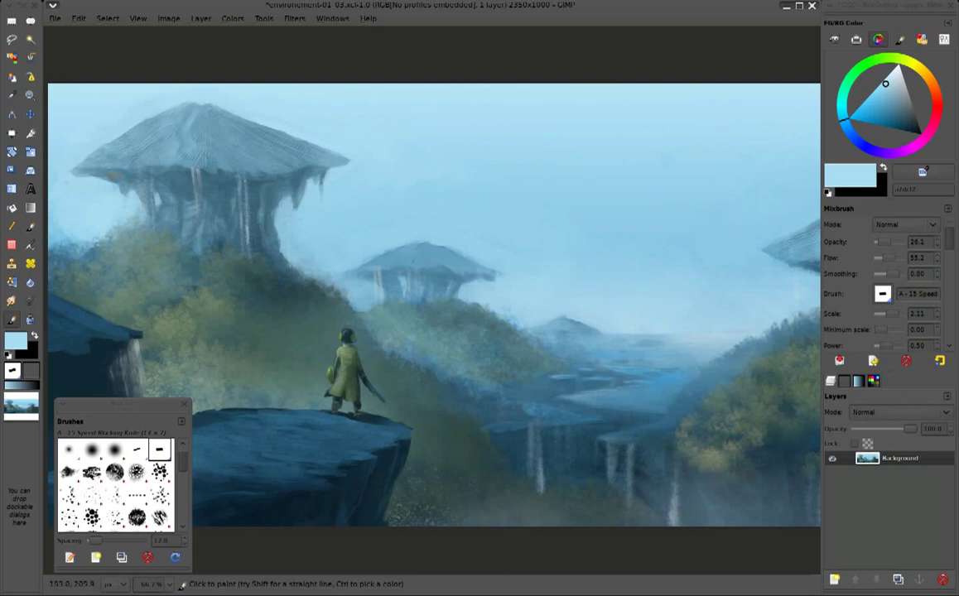
{"action": "left_click_drag", "start_coordinate": [66, 155], "coordinate": [116, 164]}
{"action": "left_click", "coordinate": [156, 98], "text": "ctrl"}
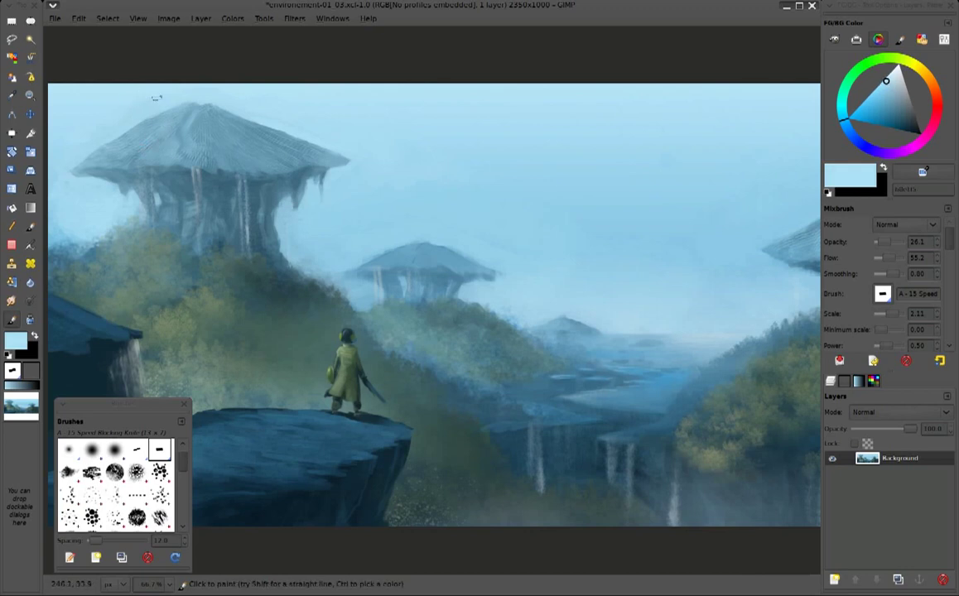
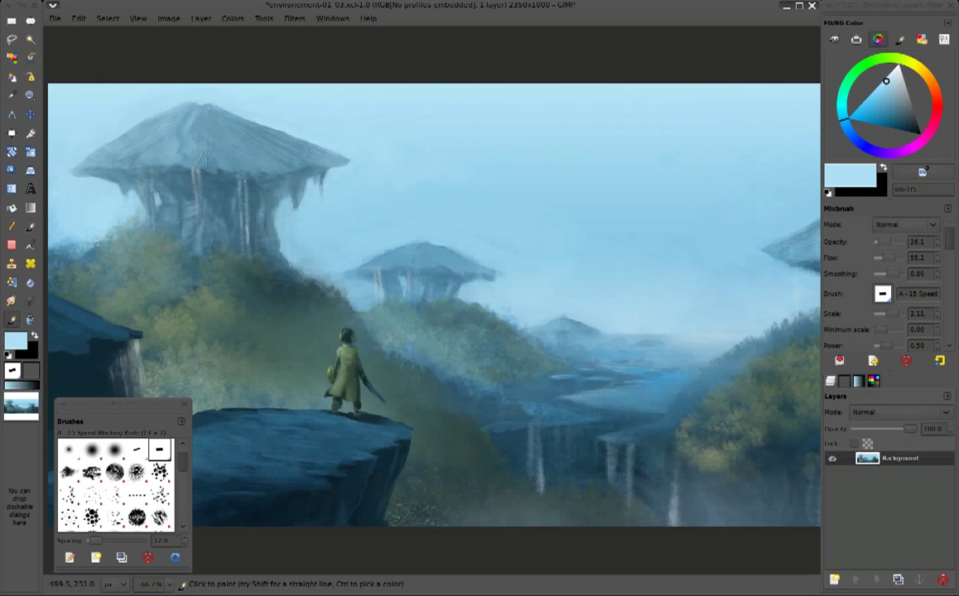
Sample muted greens from the hillside and select the Paintbrush with the A-4 random angles brush
{"action": "left_click_drag", "start_coordinate": [350, 198], "coordinate": [445, 180]}
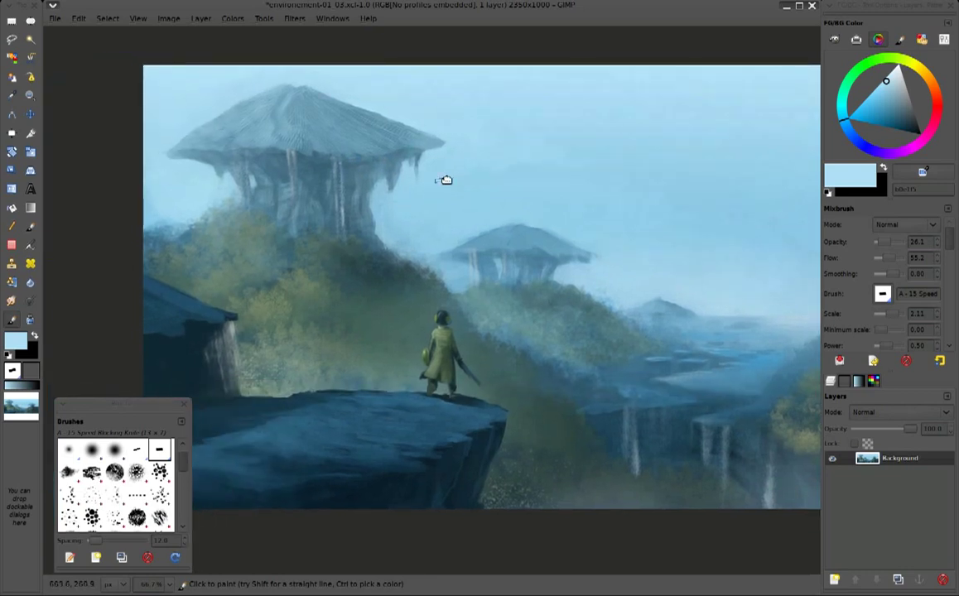
{"action": "left_click", "coordinate": [338, 256], "text": "ctrl"}
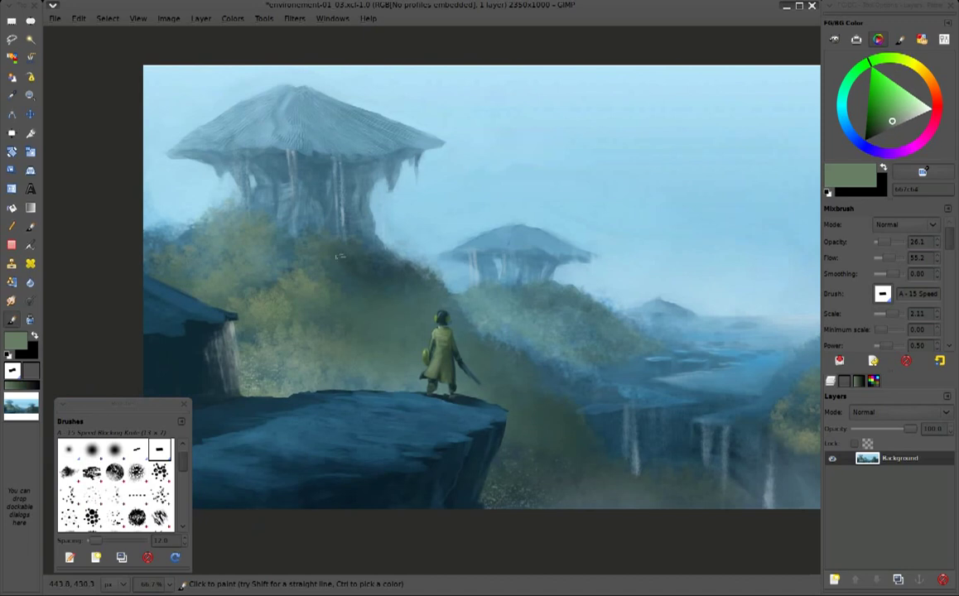
{"action": "left_click", "coordinate": [304, 282], "text": "ctrl"}
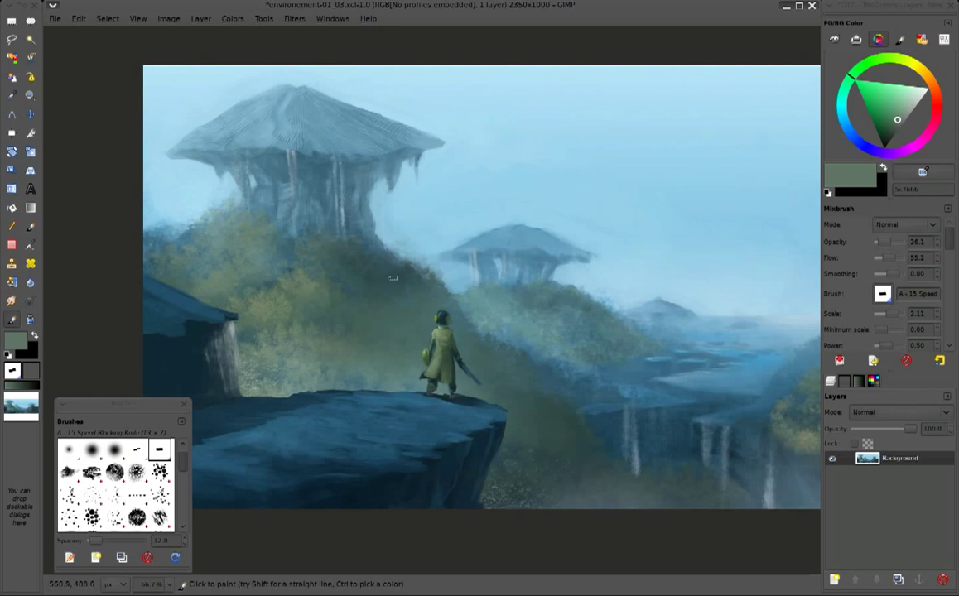
{"action": "left_click", "coordinate": [316, 255], "text": "ctrl"}
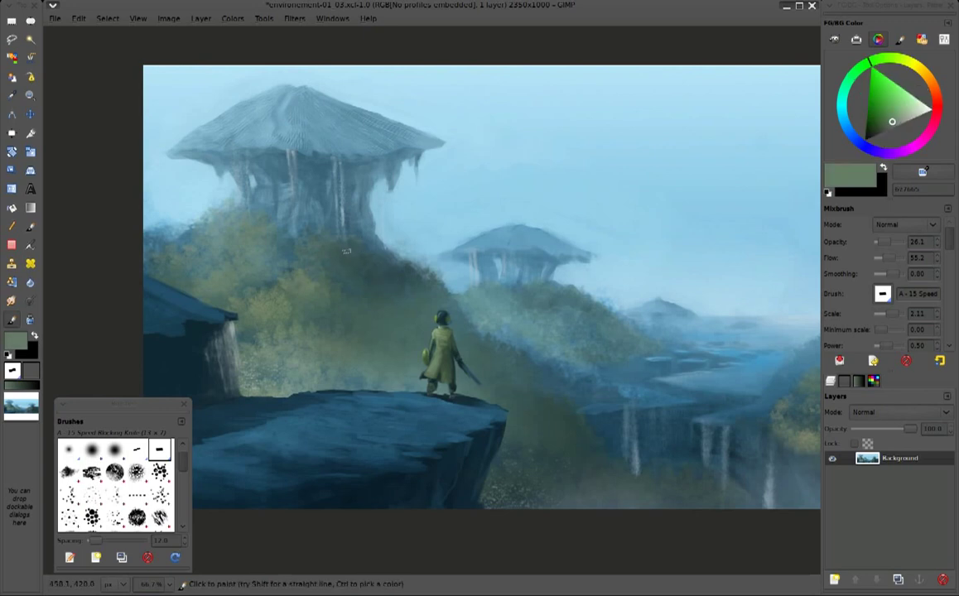
{"action": "left_click", "coordinate": [31, 226]}
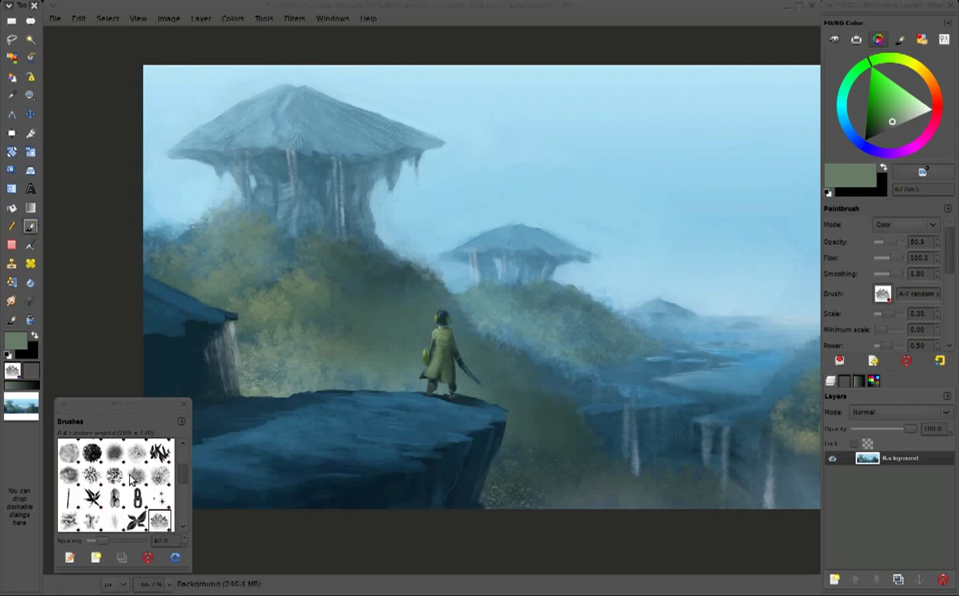
Sample hillside greens and dark teals, leaving the blend mode at Normal
{"action": "left_click", "coordinate": [300, 257], "text": "ctrl"}
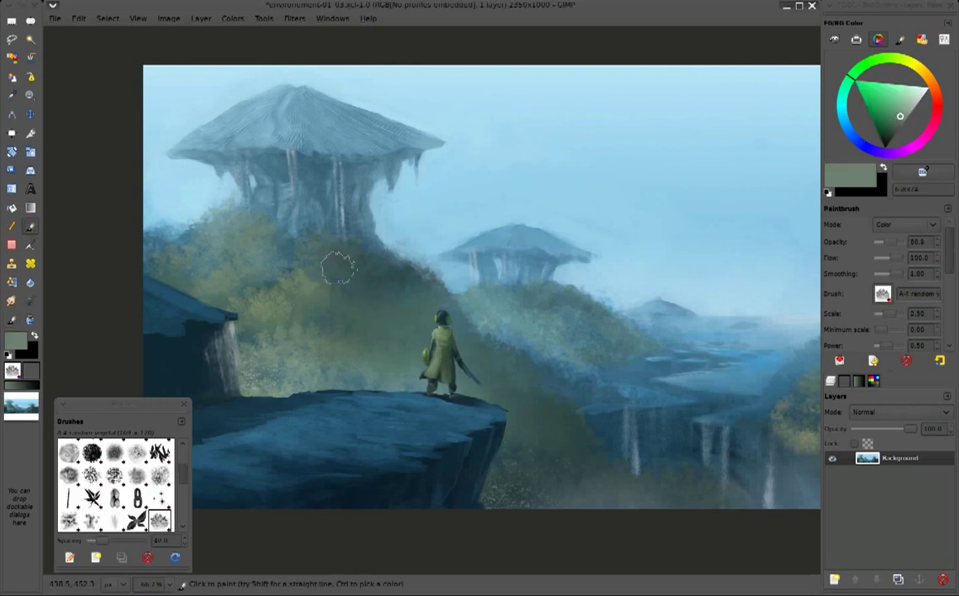
{"action": "left_click", "coordinate": [905, 224]}
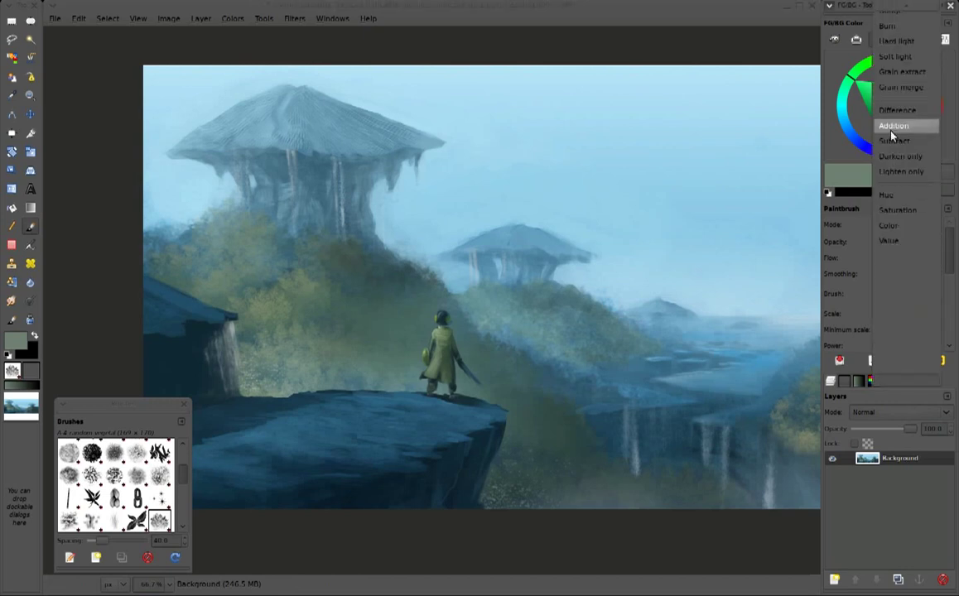
{"action": "left_click", "coordinate": [895, 10]}
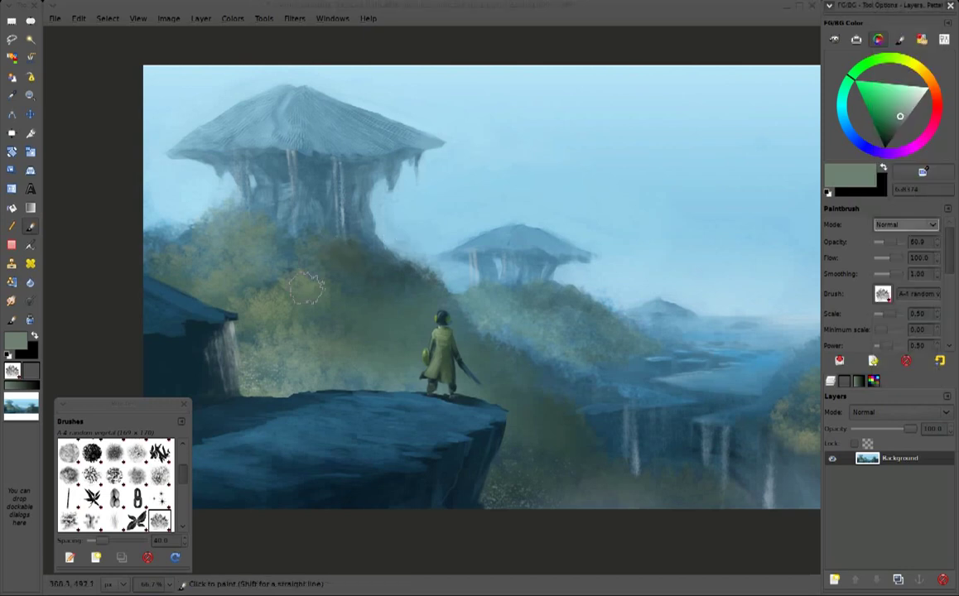
{"action": "left_click", "coordinate": [336, 261], "text": "ctrl"}
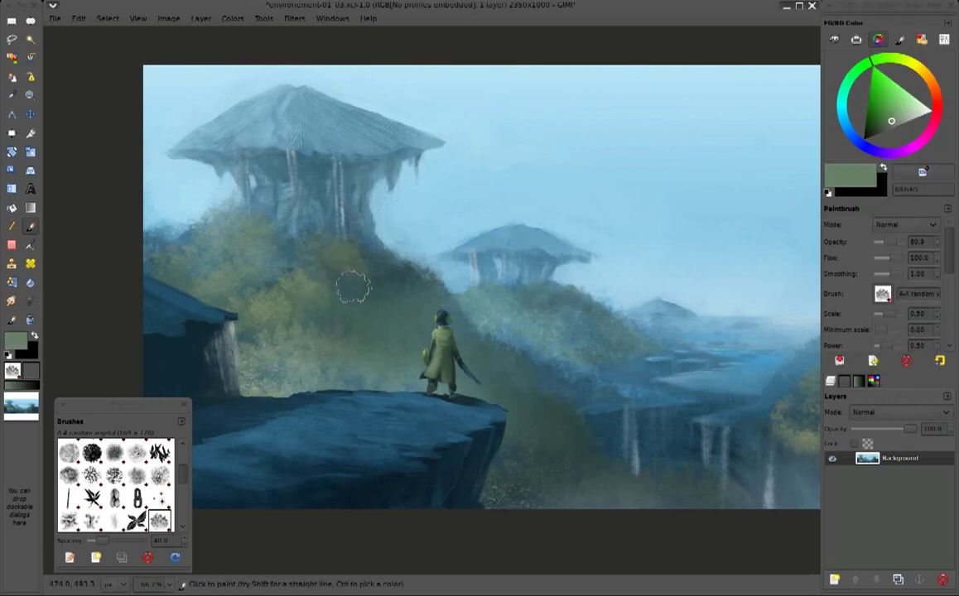
{"action": "left_click", "coordinate": [353, 287], "text": "ctrl"}
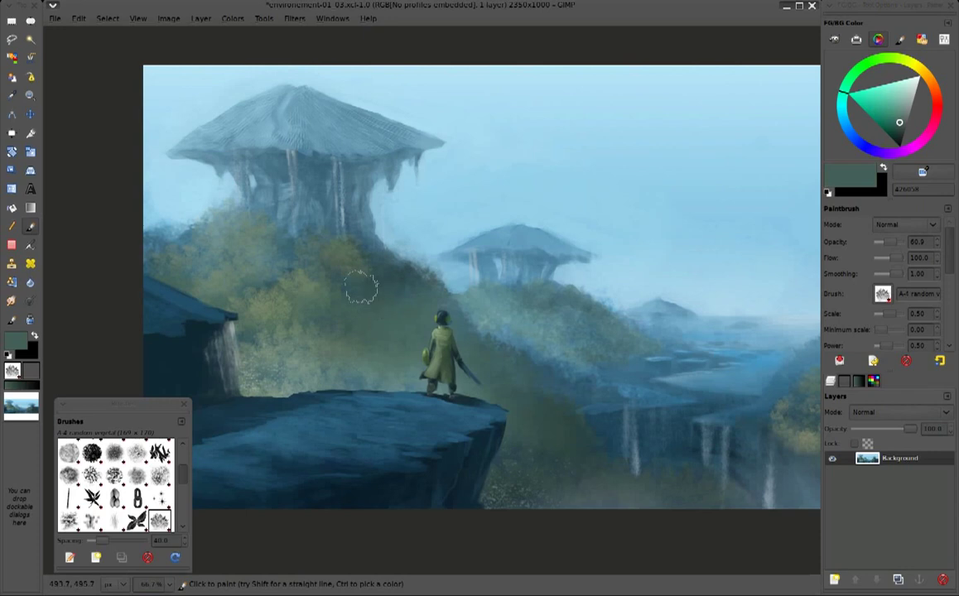
Load a light sky blue from the sky and lower brush opacity to 13
{"action": "left_click", "coordinate": [307, 290], "text": "ctrl"}
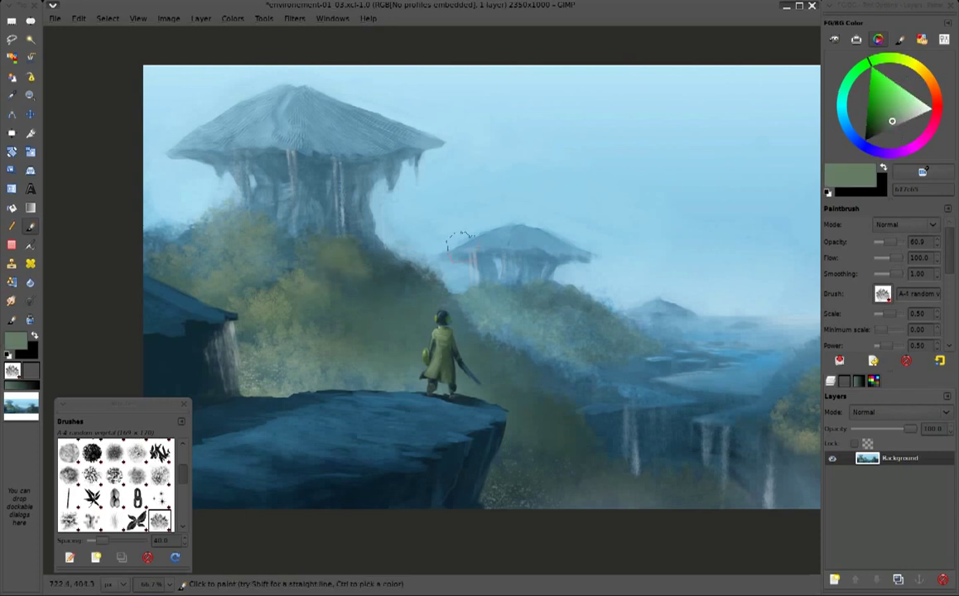
{"action": "left_click", "coordinate": [396, 268], "text": "ctrl"}
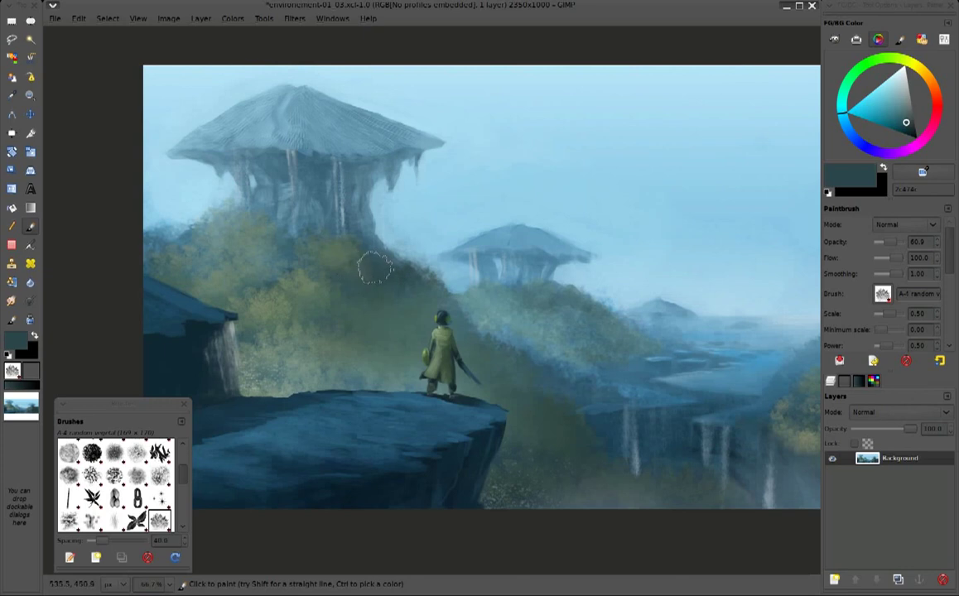
{"action": "left_click", "coordinate": [906, 110]}
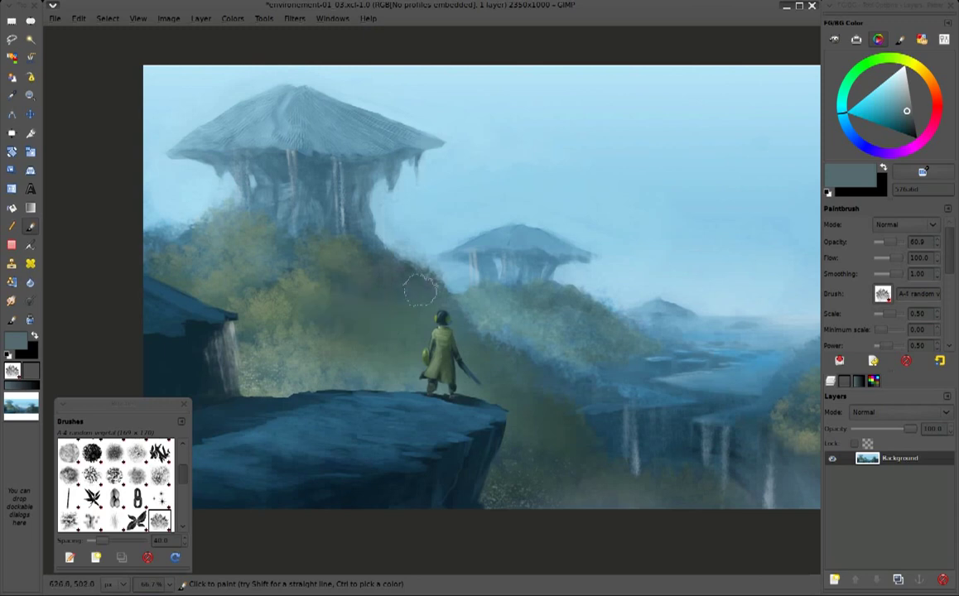
{"action": "left_click", "coordinate": [422, 214], "text": "ctrl"}
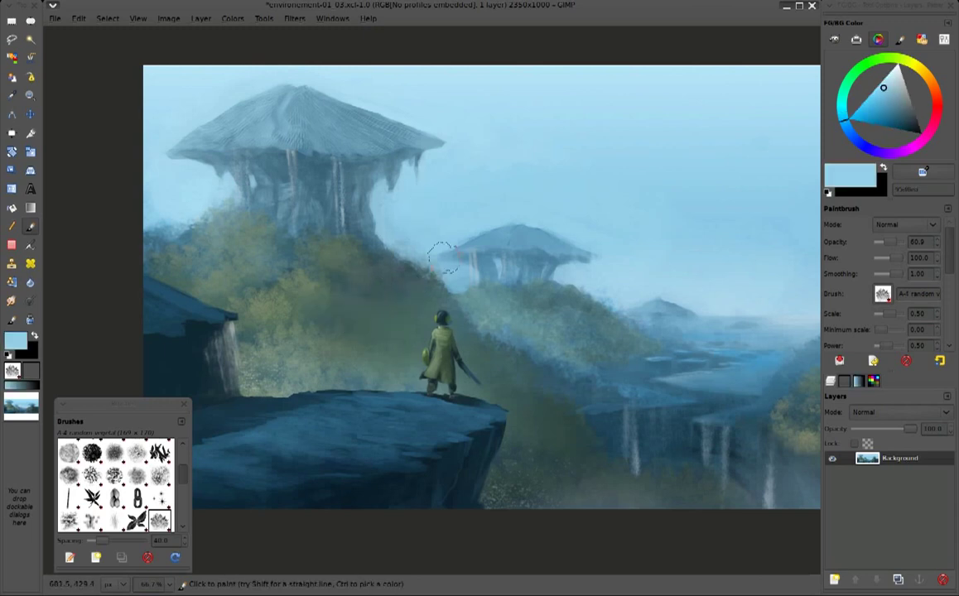
{"action": "left_click", "coordinate": [880, 241]}
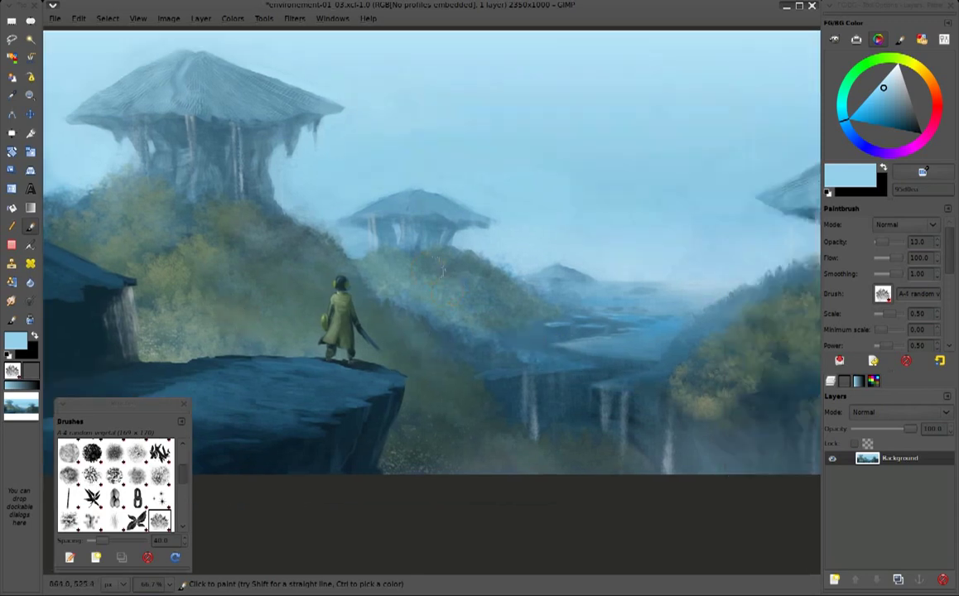
Pan across the canvas to inspect the right-hand hills of the landscape
{"action": "left_click_drag", "start_coordinate": [592, 365], "coordinate": [456, 306]}
{"action": "left_click_drag", "start_coordinate": [546, 310], "coordinate": [472, 252]}
{"action": "left_click_drag", "start_coordinate": [655, 248], "coordinate": [608, 247]}
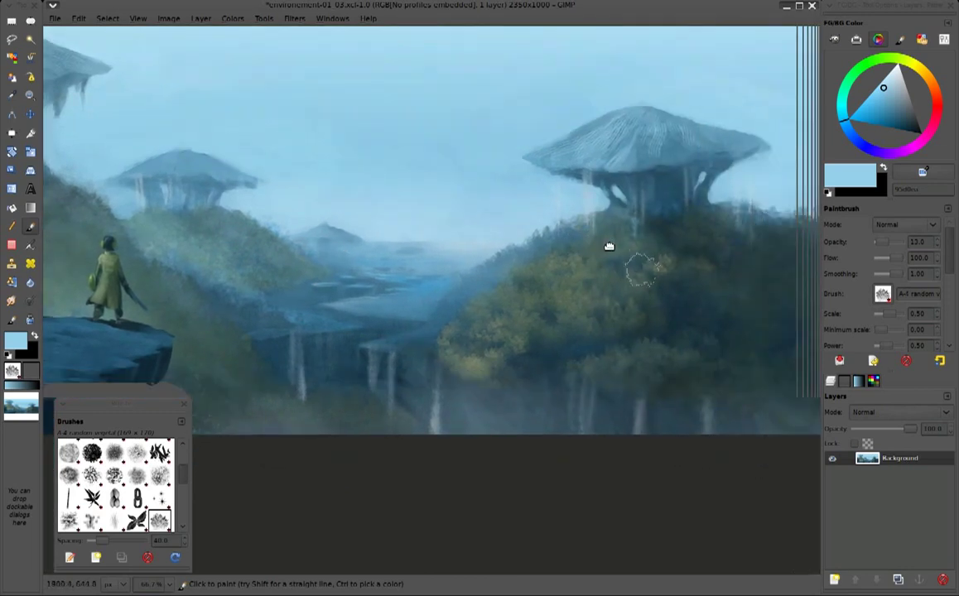
{"action": "left_click_drag", "start_coordinate": [754, 354], "coordinate": [654, 282]}
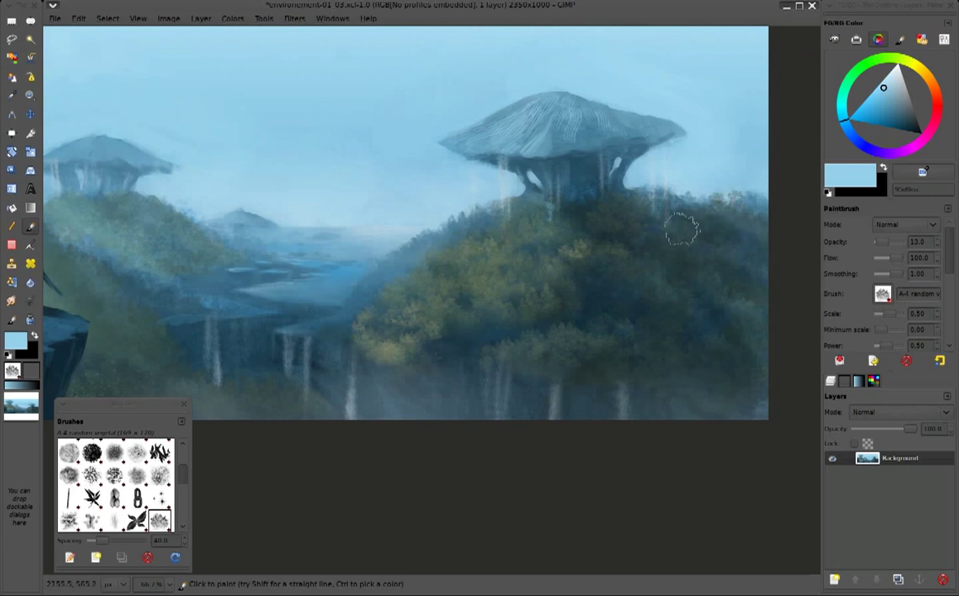
{"action": "mouse_move", "coordinate": [699, 253]}
{"action": "left_mouse_down"}
{"action": "mouse_move", "coordinate": [442, 246]}
{"action": "mouse_move", "coordinate": [605, 248]}
{"action": "left_mouse_up"}
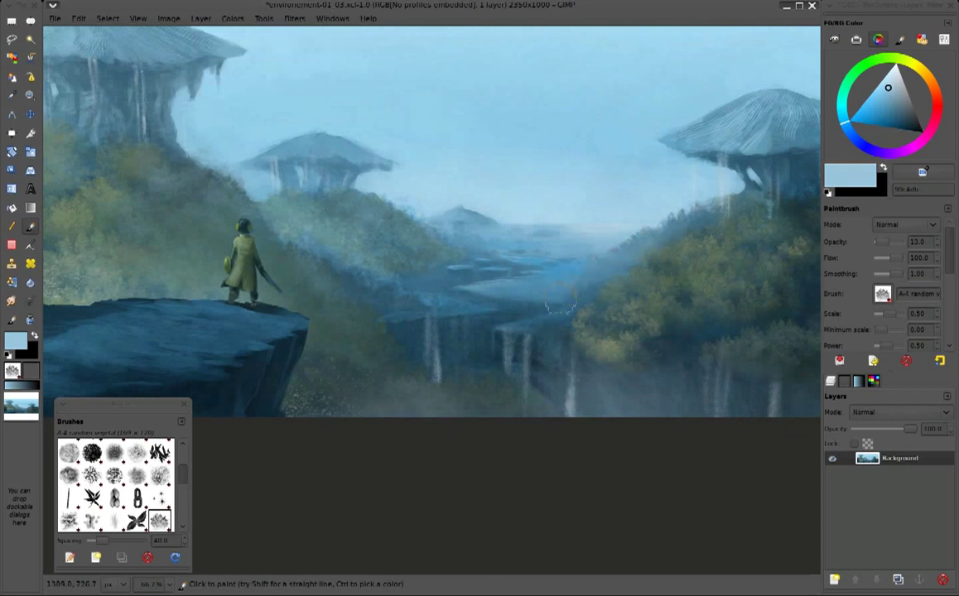
Sample a paler sky blue from the painted sky
{"action": "left_click", "coordinate": [497, 285], "text": "ctrl"}
{"action": "scroll", "coordinate": [497, 286], "scroll_direction": "up", "scroll_amount": 2}
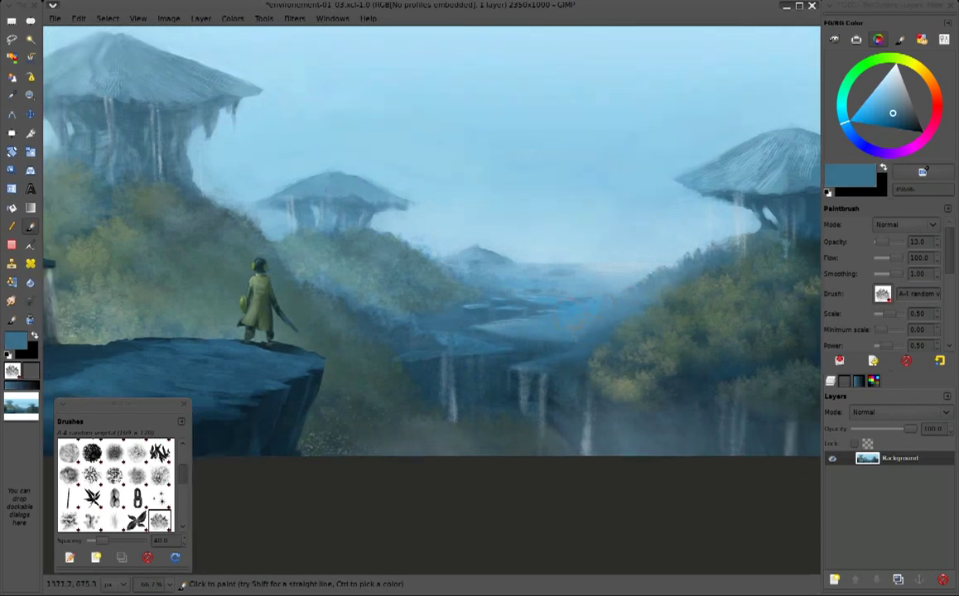
{"action": "scroll", "coordinate": [373, 249], "scroll_direction": "up", "scroll_amount": 3}
{"action": "left_click", "coordinate": [264, 225], "text": "ctrl"}
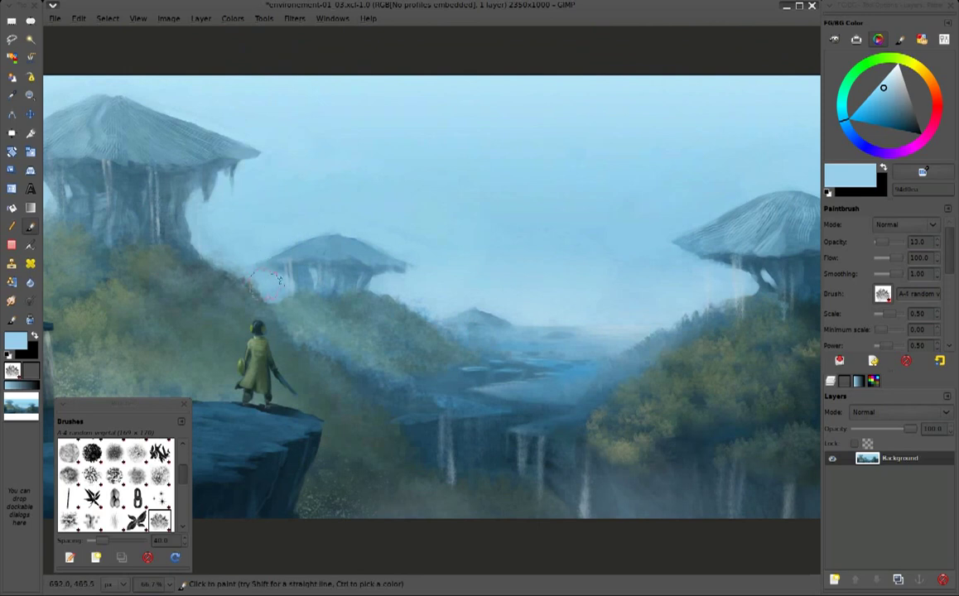
{"action": "left_click", "coordinate": [313, 152], "text": "ctrl"}
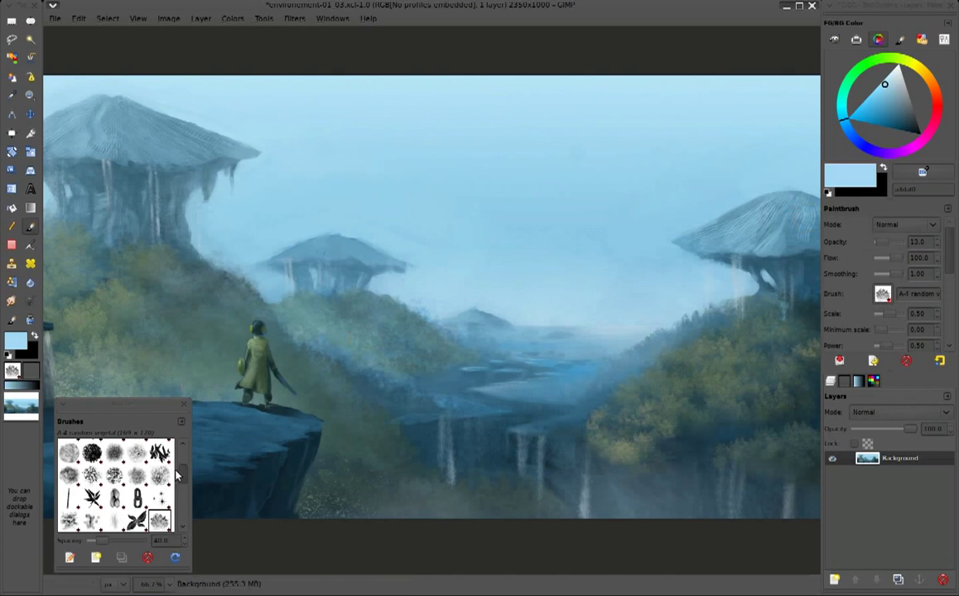
Save the painting, choose the A-3 Smoke brush and brush pale haze into the upper-left sky
{"action": "left_click", "coordinate": [137, 475]}
{"action": "key", "text": "ctrl+s"}
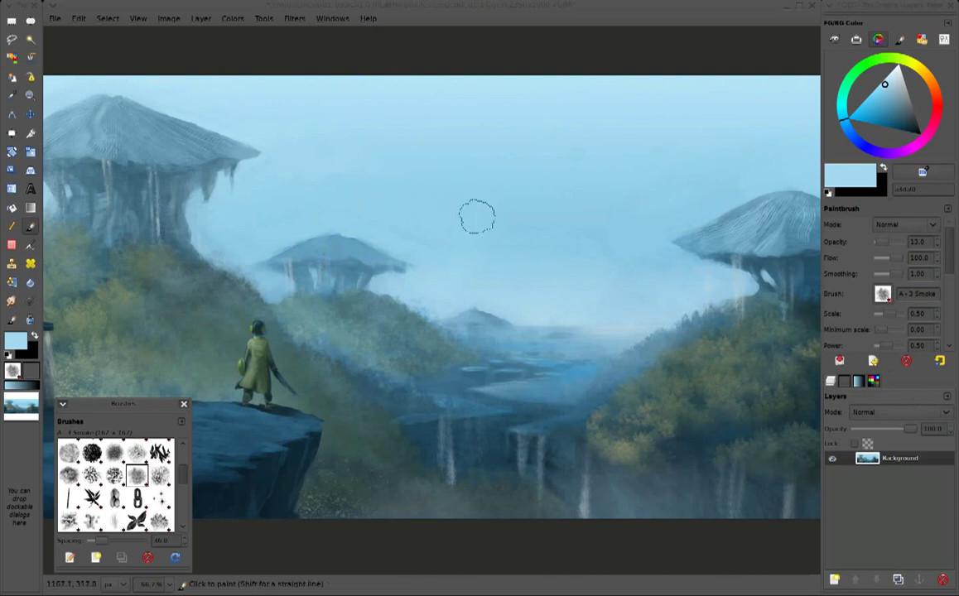
{"action": "left_click", "coordinate": [794, 105], "text": "ctrl"}
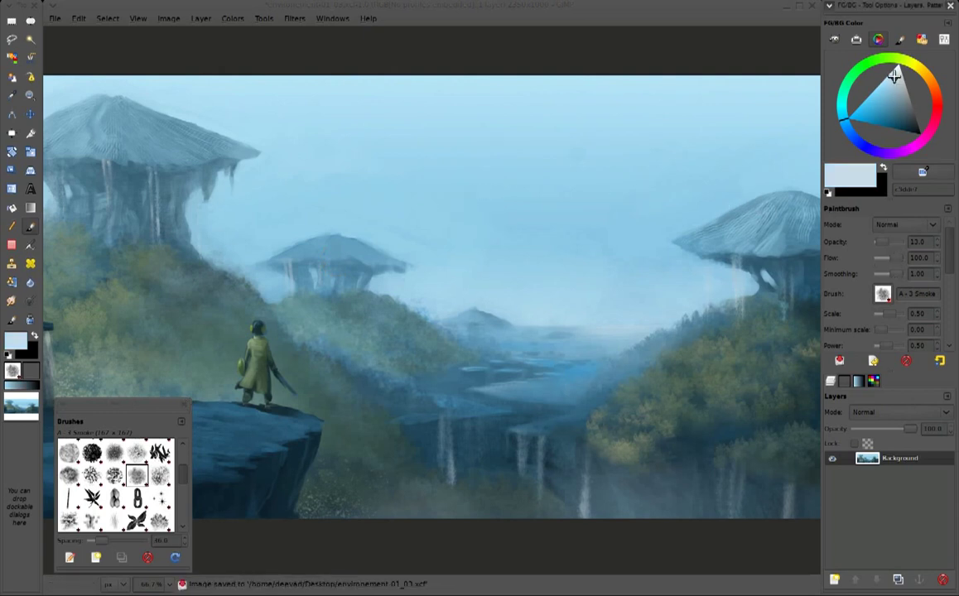
{"action": "mouse_move", "coordinate": [359, 164]}
{"action": "left_mouse_down"}
{"action": "mouse_move", "coordinate": [353, 186]}
{"action": "mouse_move", "coordinate": [319, 150]}
{"action": "mouse_move", "coordinate": [338, 161]}
{"action": "mouse_move", "coordinate": [383, 150]}
{"action": "mouse_move", "coordinate": [295, 164]}
{"action": "mouse_move", "coordinate": [374, 156]}
{"action": "mouse_move", "coordinate": [366, 168]}
{"action": "mouse_move", "coordinate": [457, 154]}
{"action": "mouse_move", "coordinate": [627, 162]}
{"action": "mouse_move", "coordinate": [456, 146]}
{"action": "mouse_move", "coordinate": [732, 162]}
{"action": "mouse_move", "coordinate": [795, 155]}
{"action": "mouse_move", "coordinate": [729, 150]}
{"action": "mouse_move", "coordinate": [674, 162]}
{"action": "mouse_move", "coordinate": [732, 164]}
{"action": "mouse_move", "coordinate": [706, 150]}
{"action": "mouse_move", "coordinate": [765, 138]}
{"action": "left_mouse_up"}
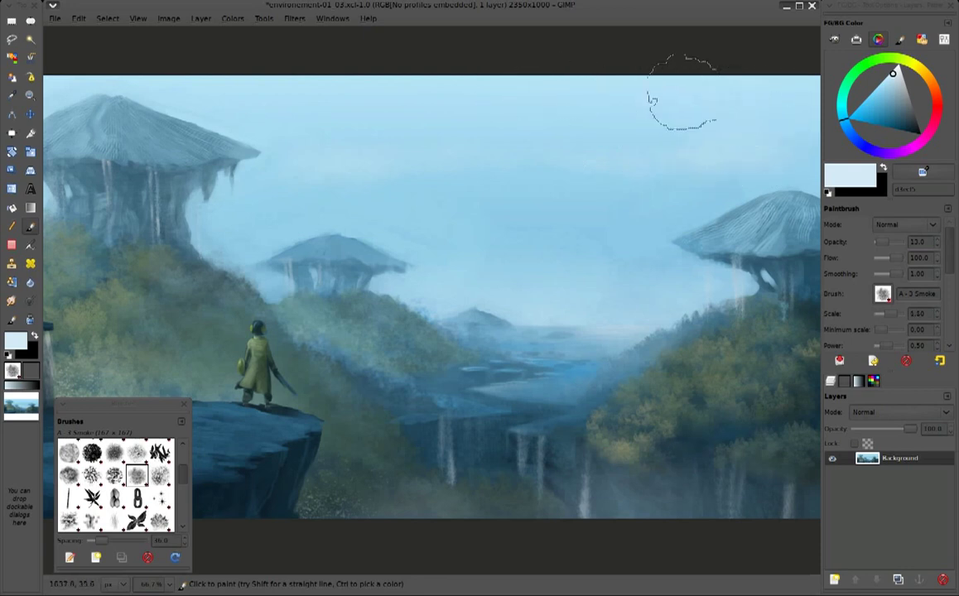
Paint darker grey cloud streaks across the upper sky and raise opacity to 52.2
{"action": "key", "text": "bracketleft"}
{"action": "key", "text": "bracketleft"}
{"action": "key", "text": "bracketleft"}
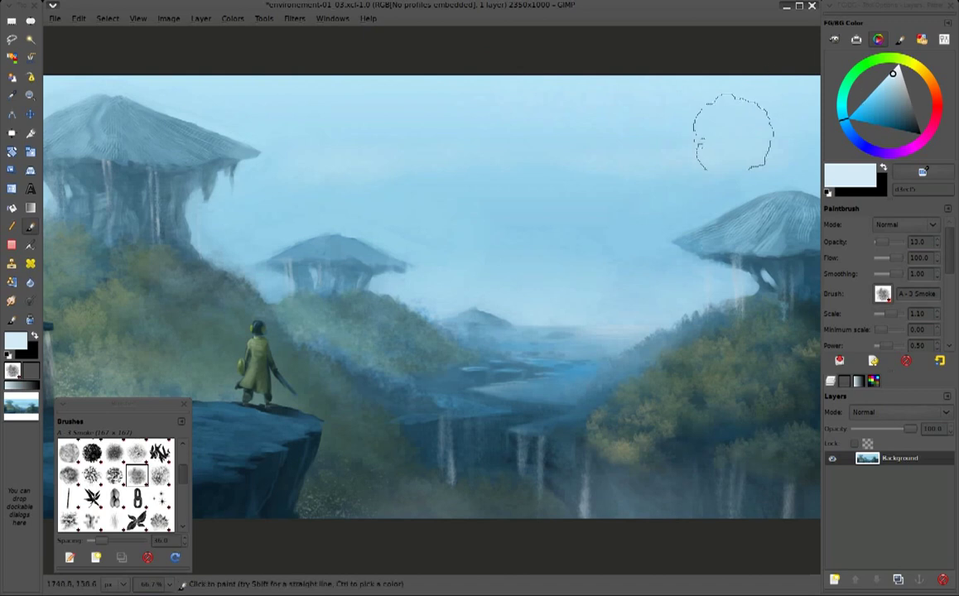
{"action": "left_click", "coordinate": [772, 264], "text": "ctrl"}
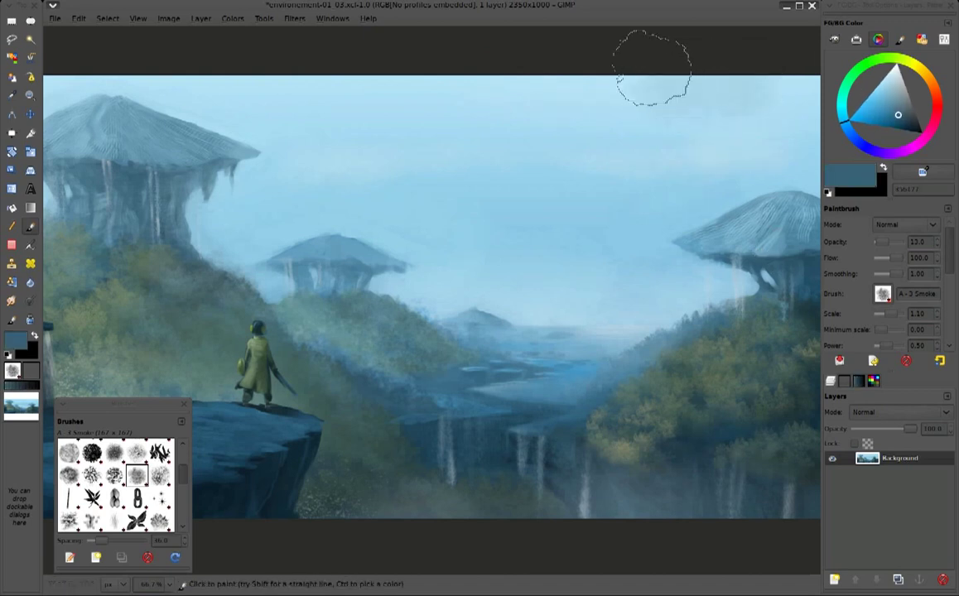
{"action": "mouse_move", "coordinate": [489, 68]}
{"action": "left_mouse_down"}
{"action": "mouse_move", "coordinate": [706, 81]}
{"action": "mouse_move", "coordinate": [406, 90]}
{"action": "mouse_move", "coordinate": [368, 73]}
{"action": "mouse_move", "coordinate": [596, 64]}
{"action": "mouse_move", "coordinate": [689, 90]}
{"action": "mouse_move", "coordinate": [535, 121]}
{"action": "mouse_move", "coordinate": [655, 138]}
{"action": "left_mouse_up"}
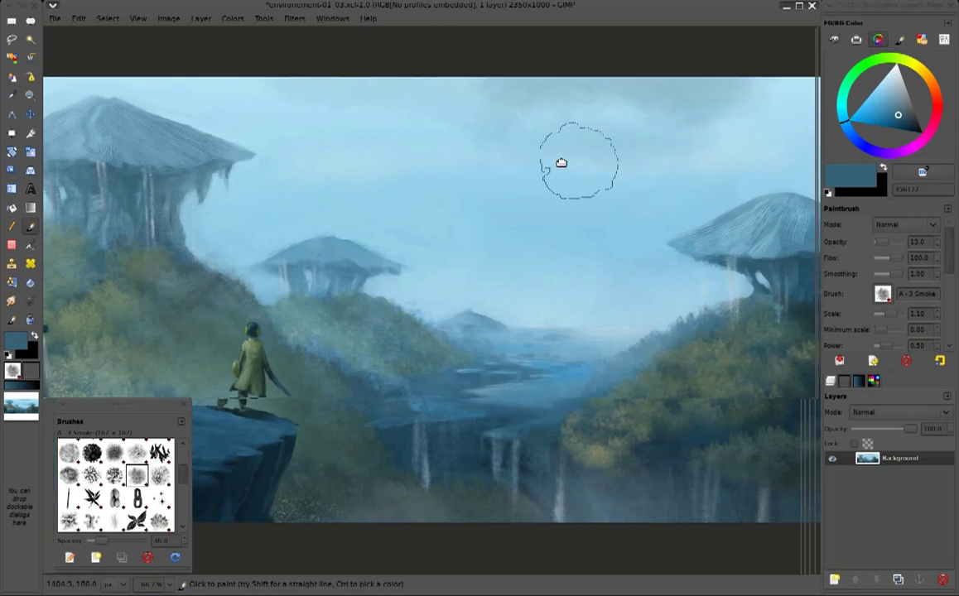
{"action": "scroll", "coordinate": [574, 157], "scroll_direction": "right", "scroll_amount": 5}
{"action": "mouse_move", "coordinate": [542, 139]}
{"action": "left_mouse_down"}
{"action": "mouse_move", "coordinate": [623, 143]}
{"action": "mouse_move", "coordinate": [707, 129]}
{"action": "mouse_move", "coordinate": [621, 111]}
{"action": "mouse_move", "coordinate": [609, 92]}
{"action": "left_mouse_up"}
{"action": "left_click", "coordinate": [428, 197], "text": "ctrl"}
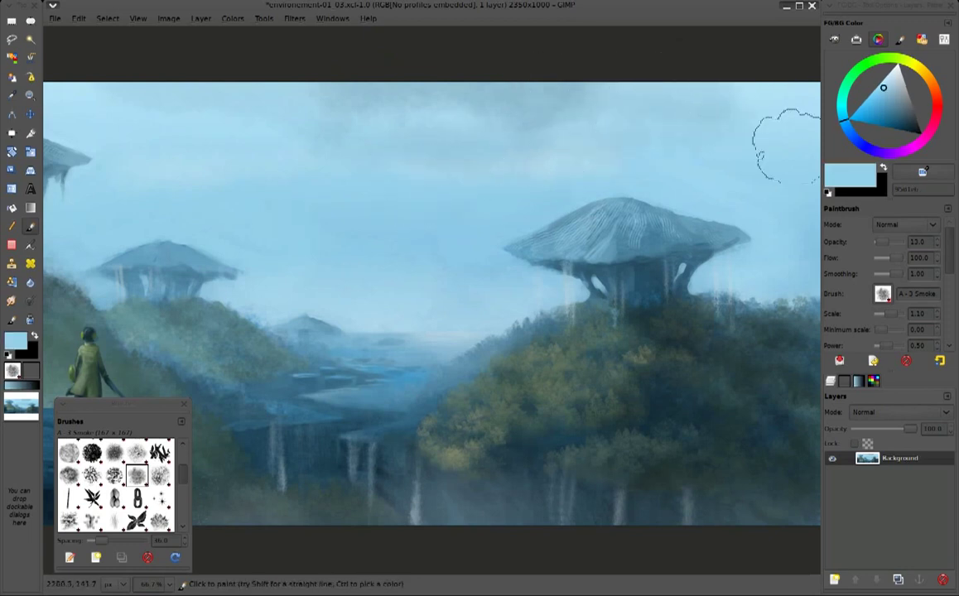
{"action": "left_click_drag", "start_coordinate": [876, 242], "coordinate": [903, 241]}
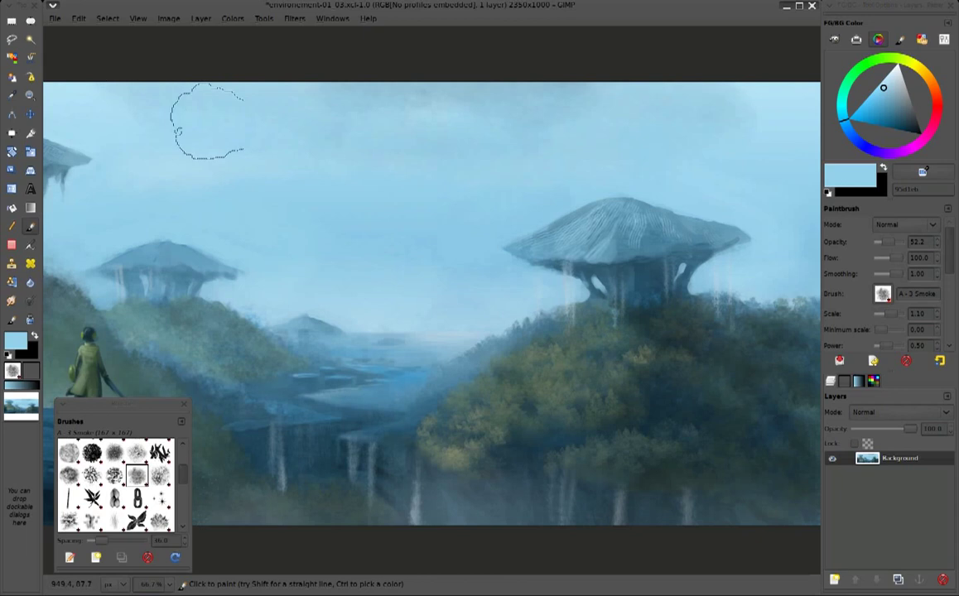
{"action": "scroll", "coordinate": [539, 136], "scroll_direction": "right", "scroll_amount": 2}
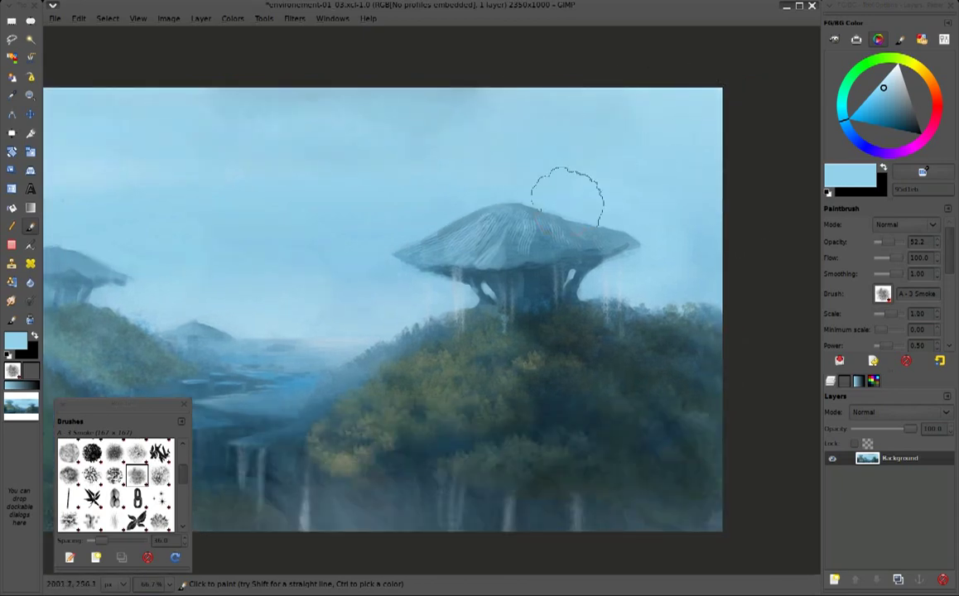
Switch to the 15 Speed Blocking Knife MyPaint brush, lower opacity and load light sky blue
{"action": "key", "text": "bracketright"}
{"action": "key", "text": "bracketright"}
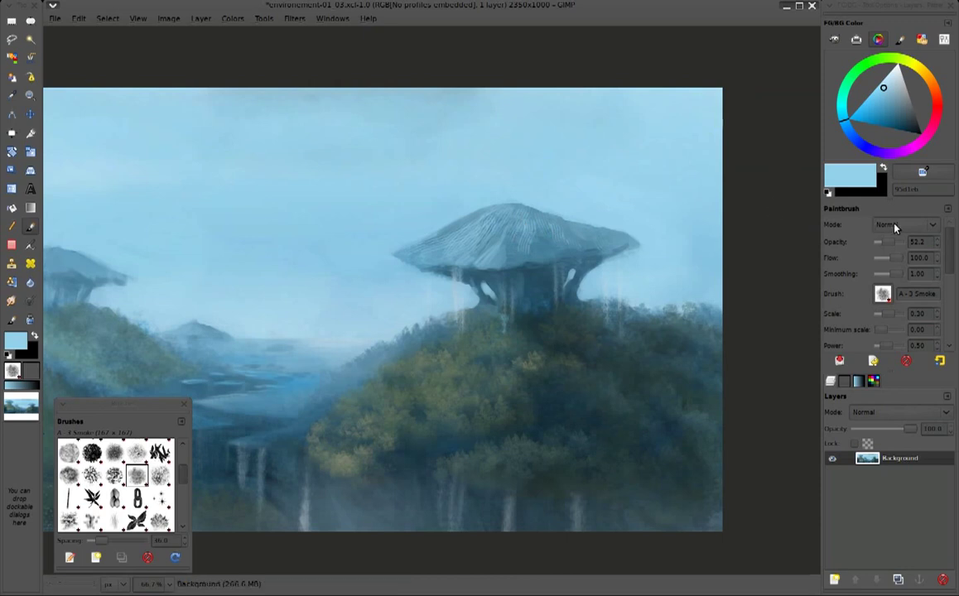
{"action": "key", "text": "m"}
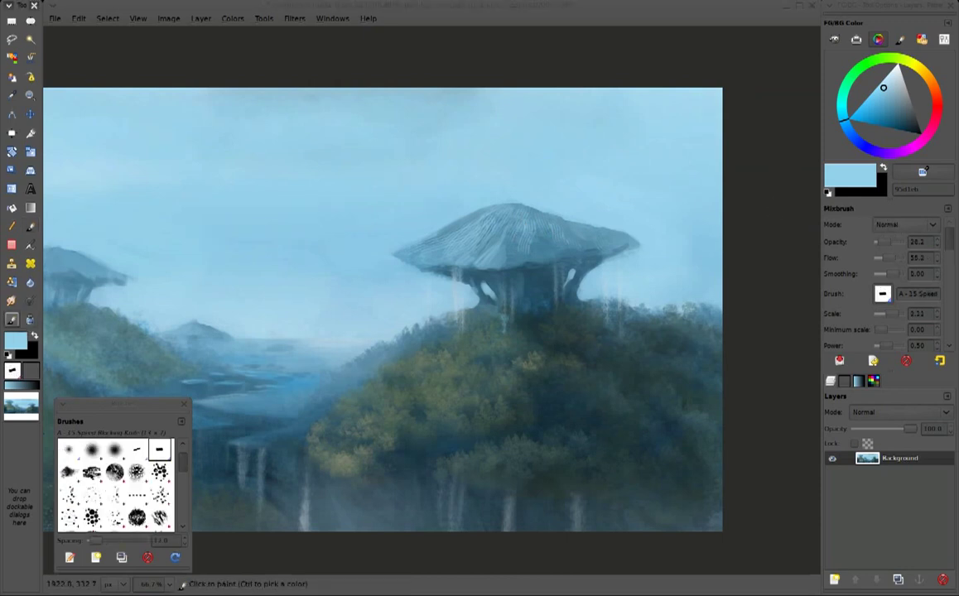
{"action": "left_click", "coordinate": [515, 240], "text": "ctrl"}
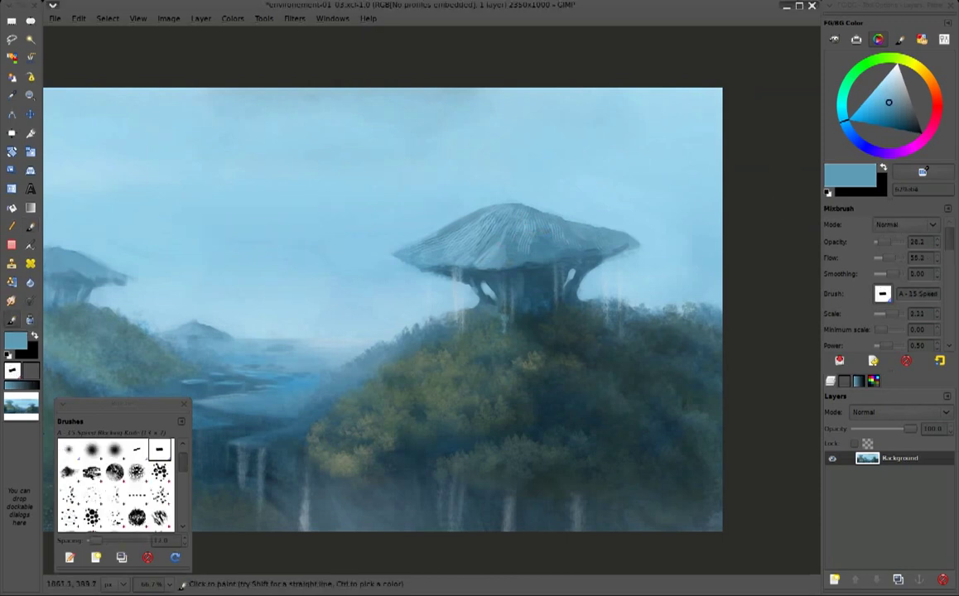
{"action": "left_click", "coordinate": [886, 243]}
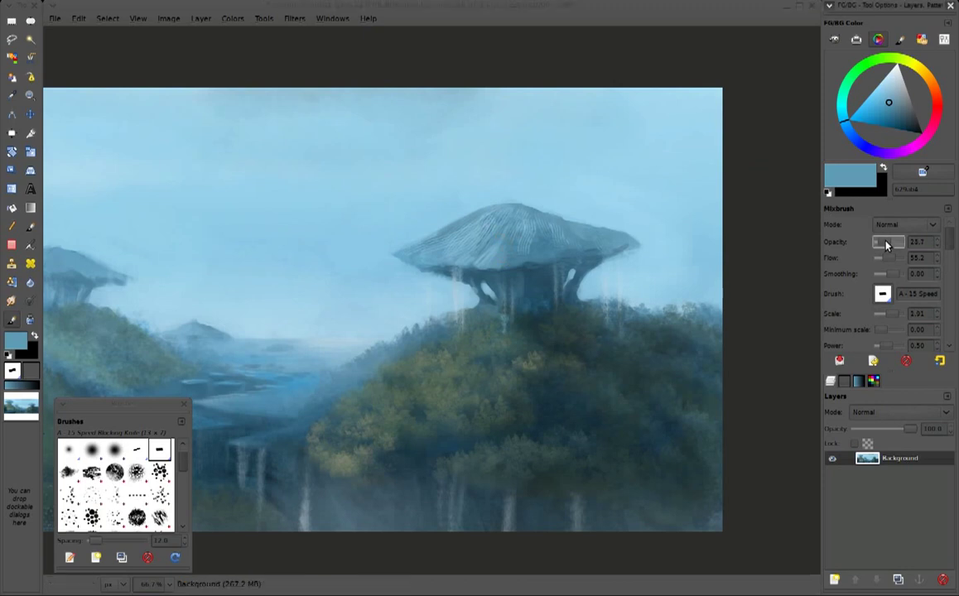
{"action": "left_click", "coordinate": [515, 207], "text": "ctrl"}
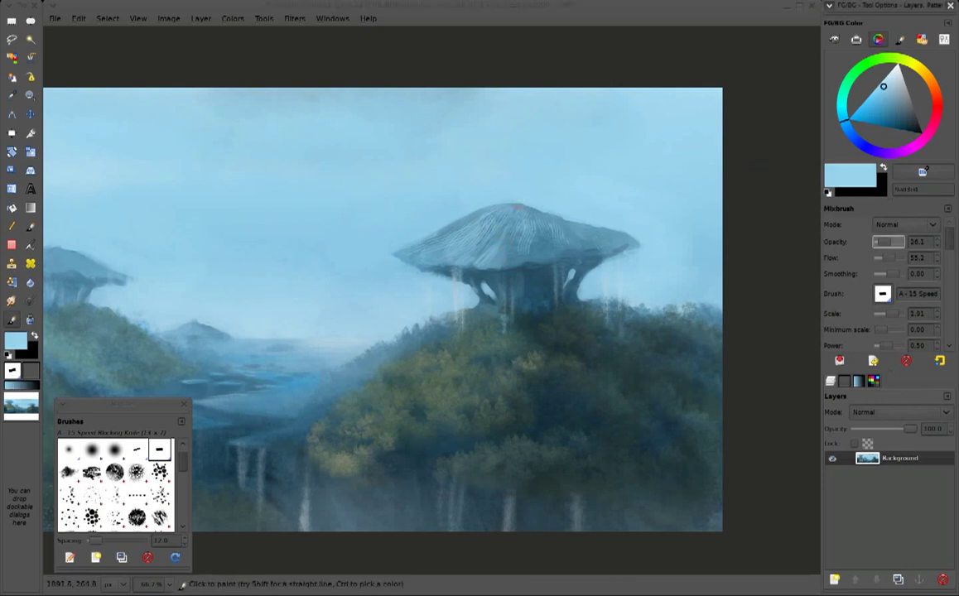
{"action": "left_click", "coordinate": [243, 528], "text": "ctrl"}
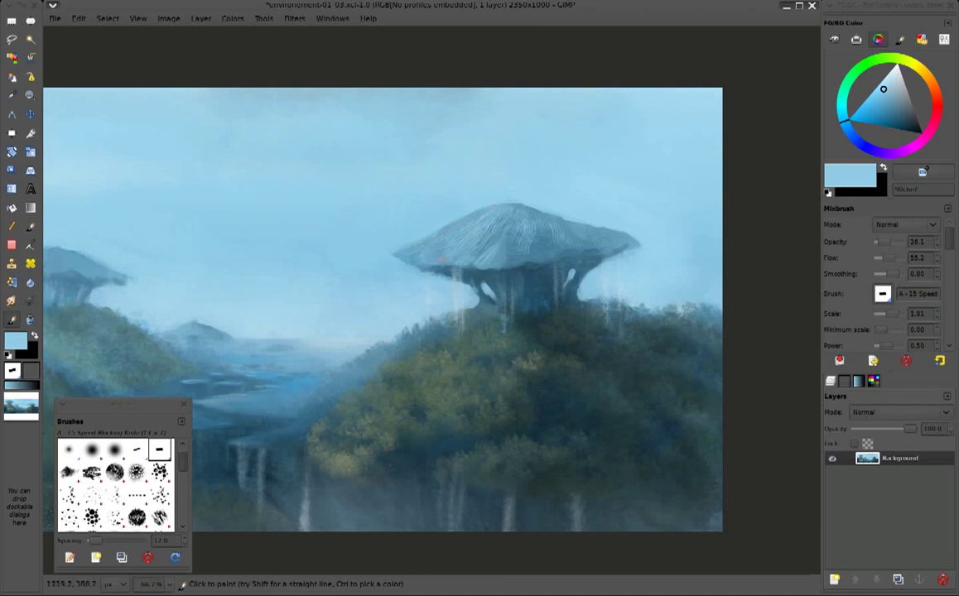
Paint light-blue highlights along the underside of the mushroom cap
{"action": "mouse_move", "coordinate": [407, 250]}
{"action": "left_mouse_down"}
{"action": "mouse_move", "coordinate": [386, 243]}
{"action": "mouse_move", "coordinate": [502, 285]}
{"action": "left_mouse_up"}
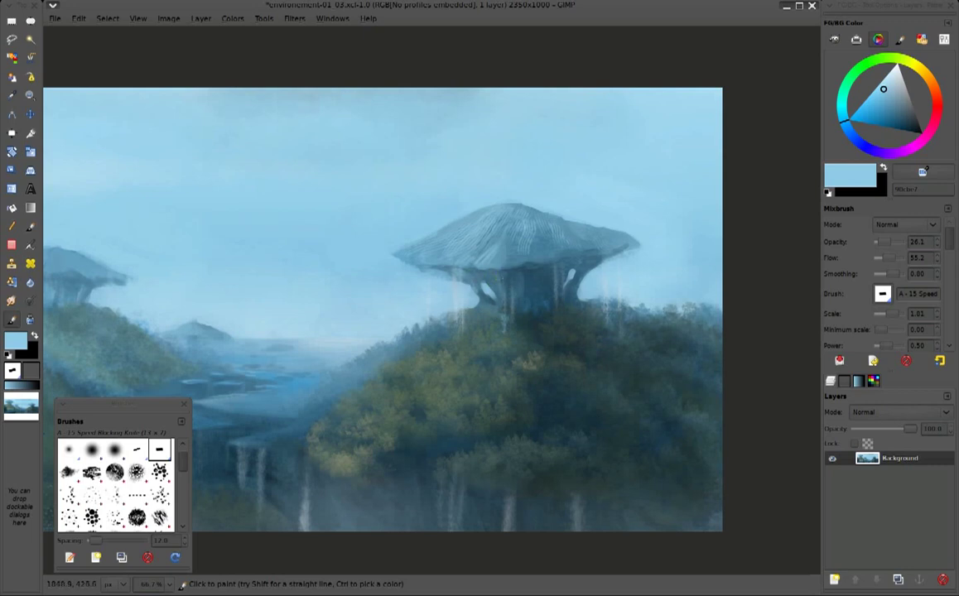
{"action": "left_click_drag", "start_coordinate": [506, 272], "coordinate": [513, 283]}
{"action": "left_click_drag", "start_coordinate": [531, 278], "coordinate": [533, 265]}
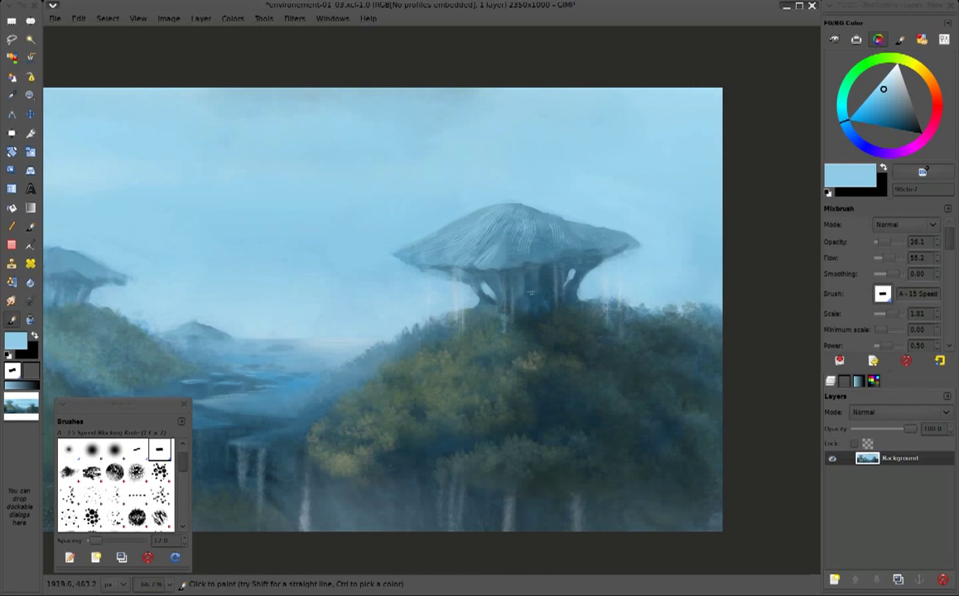
{"action": "mouse_move", "coordinate": [546, 266]}
{"action": "left_mouse_down"}
{"action": "mouse_move", "coordinate": [550, 286]}
{"action": "mouse_move", "coordinate": [569, 291]}
{"action": "left_mouse_up"}
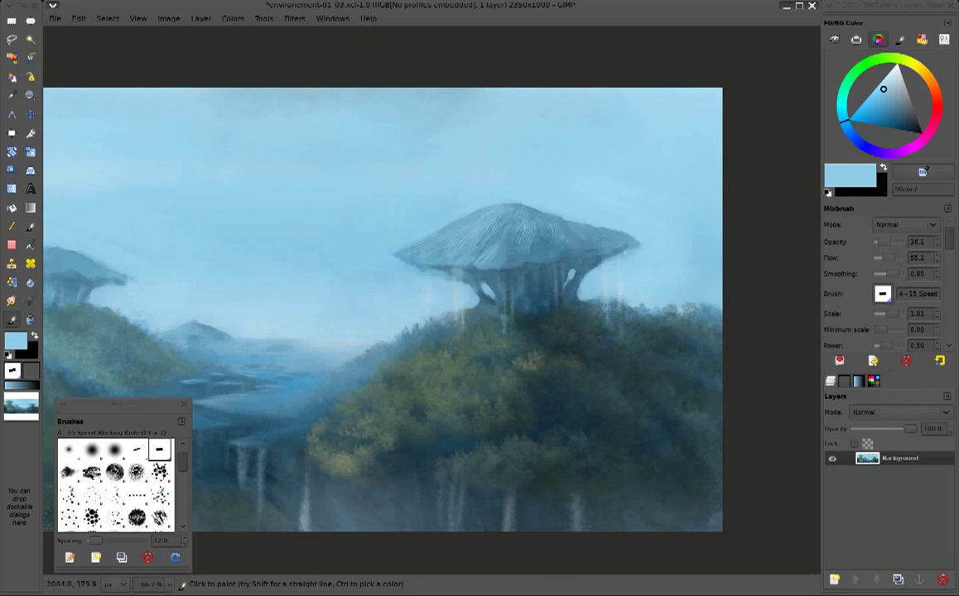
Sample several lighter and darker blues, then raise brush opacity to 47.0
{"action": "left_click", "coordinate": [598, 187], "text": "ctrl"}
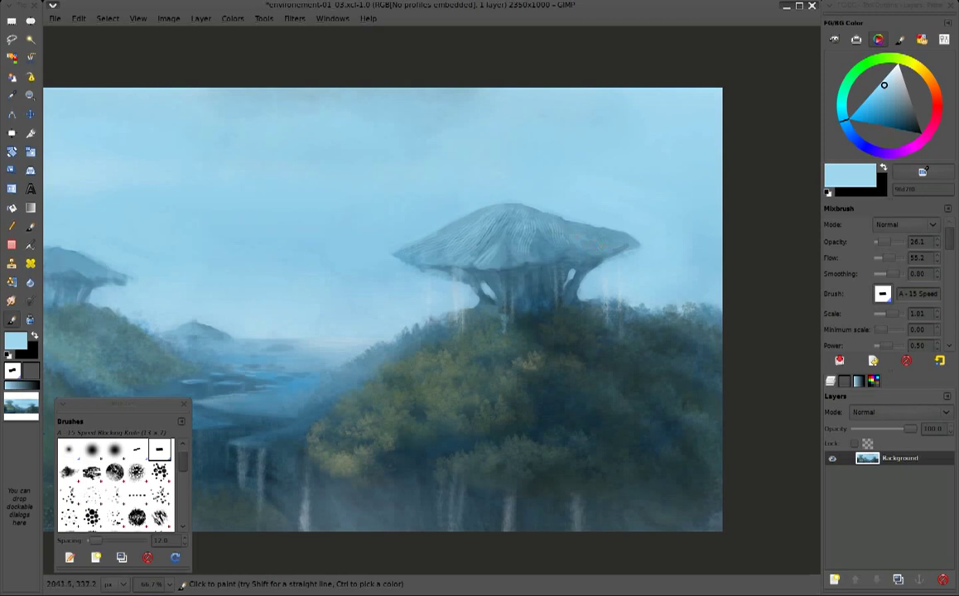
{"action": "left_click", "coordinate": [578, 221], "text": "ctrl"}
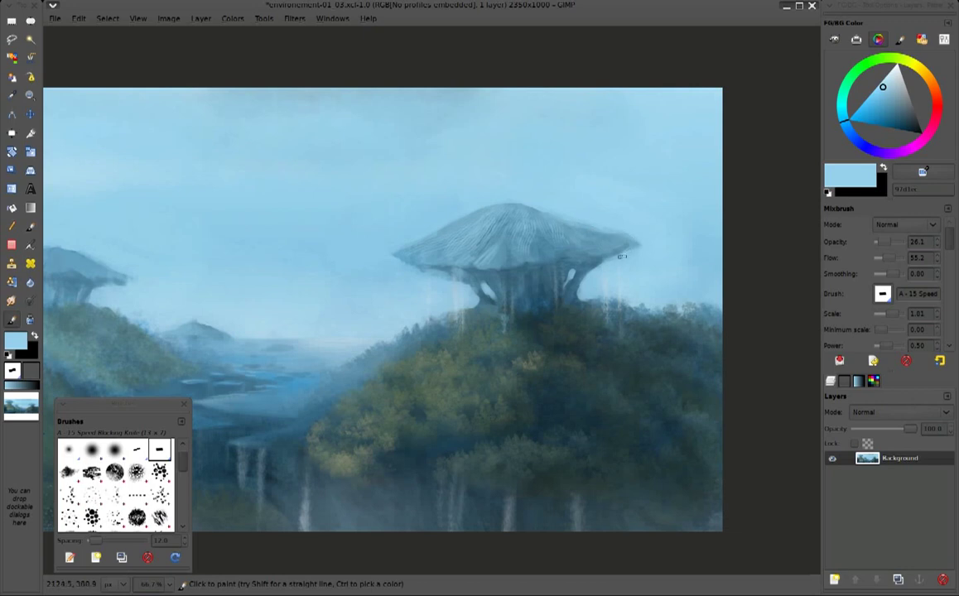
{"action": "left_click", "coordinate": [598, 259], "text": "ctrl"}
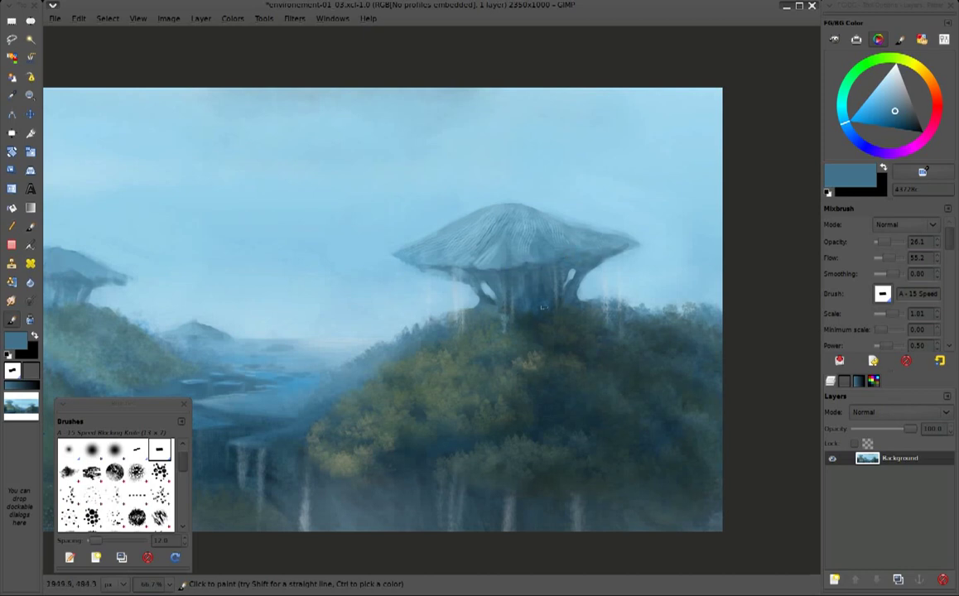
{"action": "left_click", "coordinate": [537, 307], "text": "ctrl"}
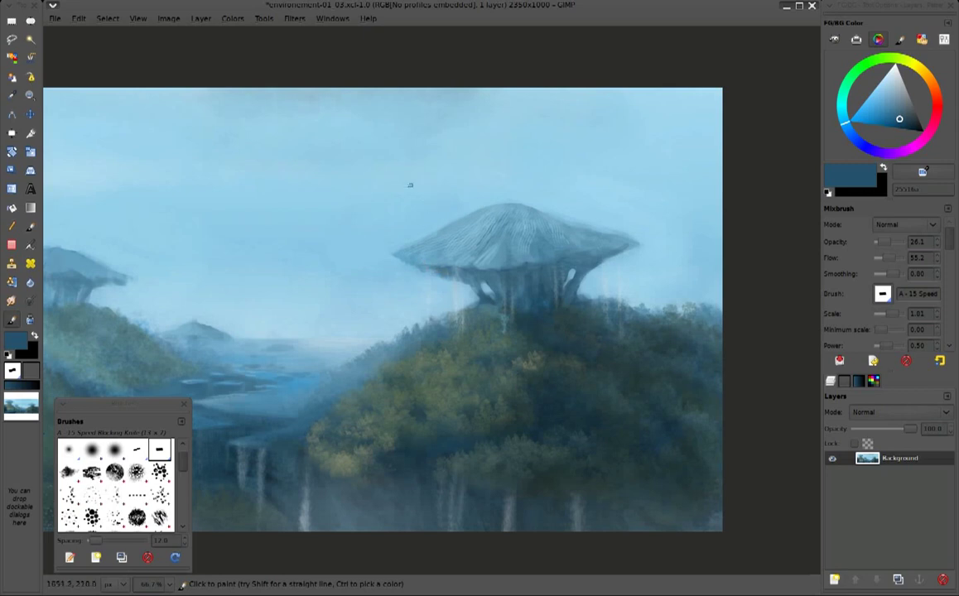
{"action": "left_click", "coordinate": [396, 222], "text": "ctrl"}
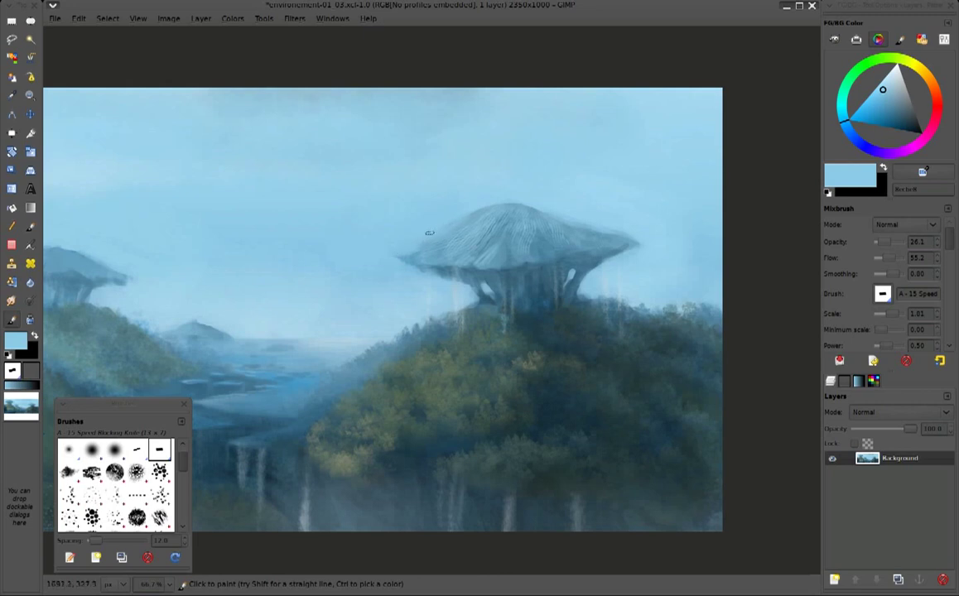
{"action": "left_click", "coordinate": [887, 246]}
{"action": "left_click", "coordinate": [477, 206], "text": "ctrl"}
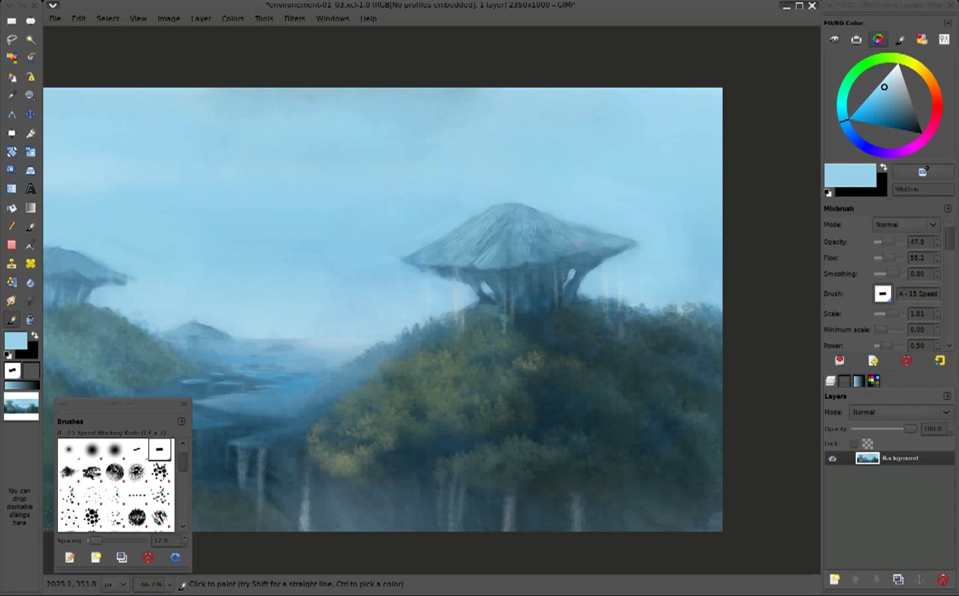
Alternate grey-blue roof and sky-blue samples, cutting back the roof's left slope with sky blue
{"action": "left_click", "coordinate": [584, 245], "text": "ctrl"}
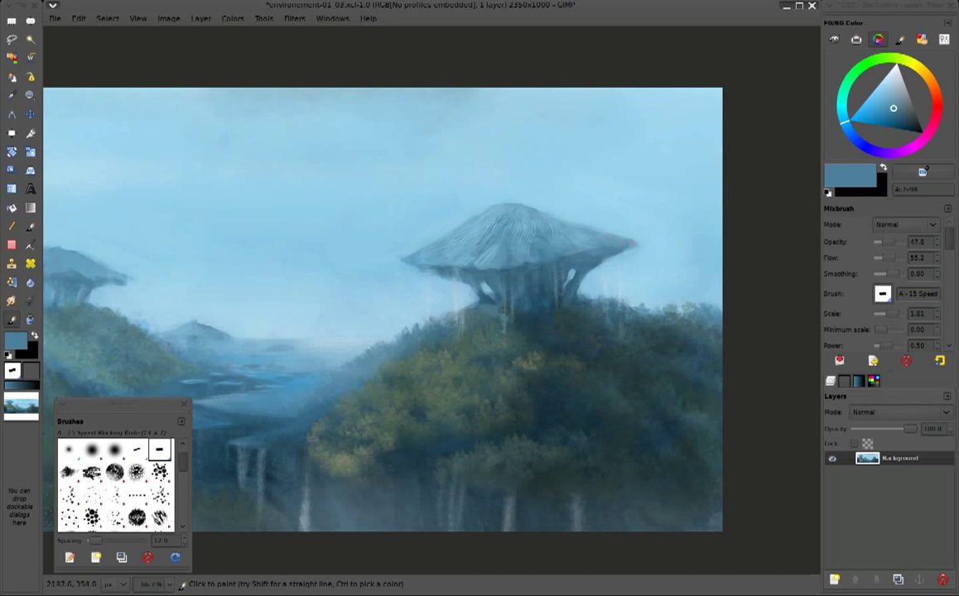
{"action": "left_click", "coordinate": [634, 237], "text": "ctrl"}
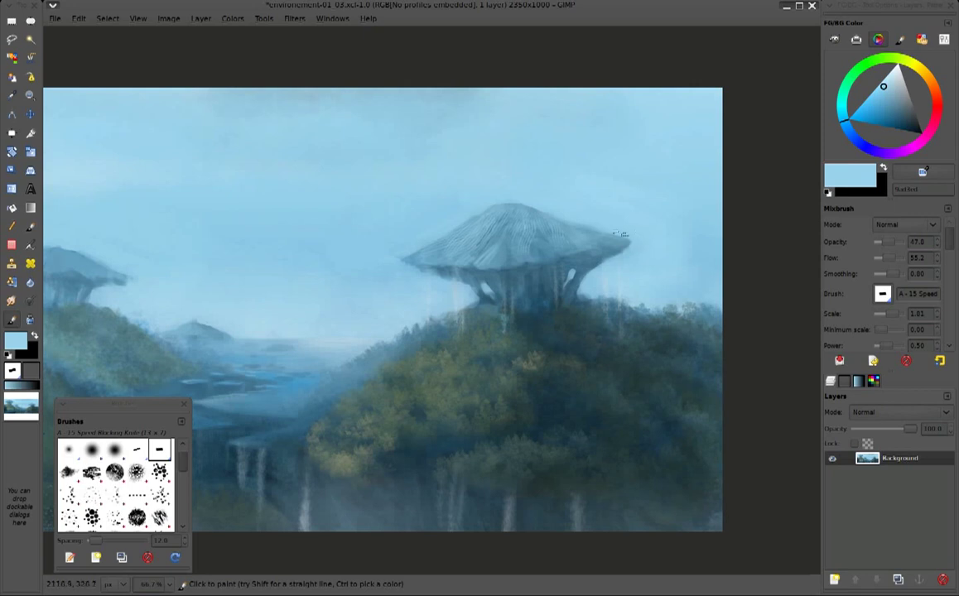
{"action": "left_click", "coordinate": [492, 247], "text": "ctrl"}
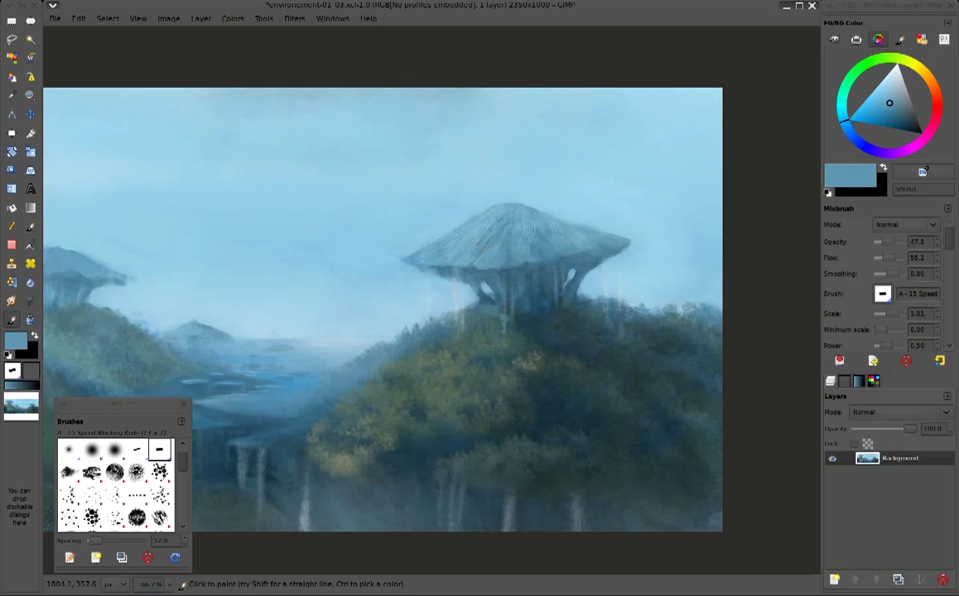
{"action": "left_click", "coordinate": [525, 230], "text": "ctrl"}
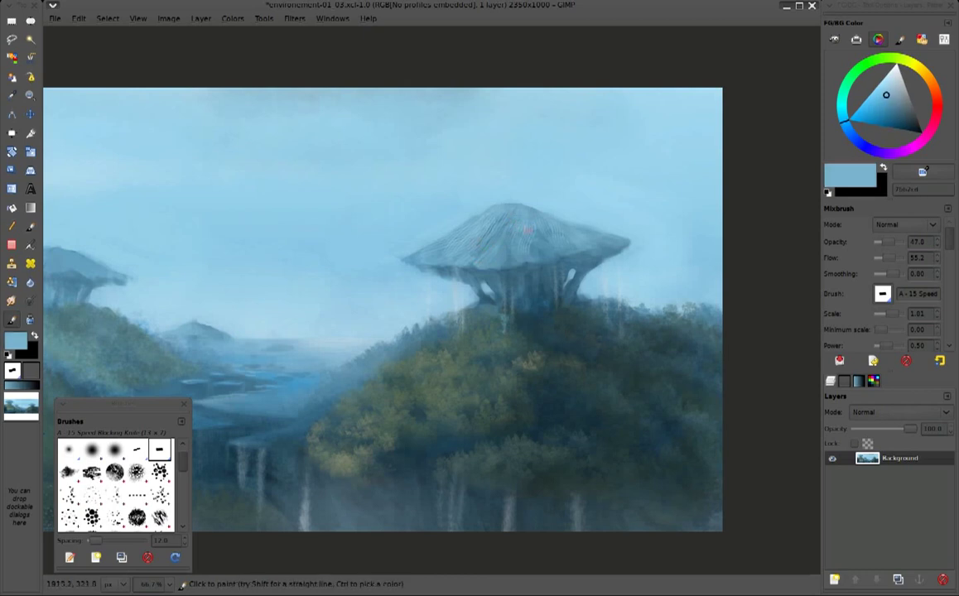
{"action": "left_click", "coordinate": [525, 249], "text": "ctrl"}
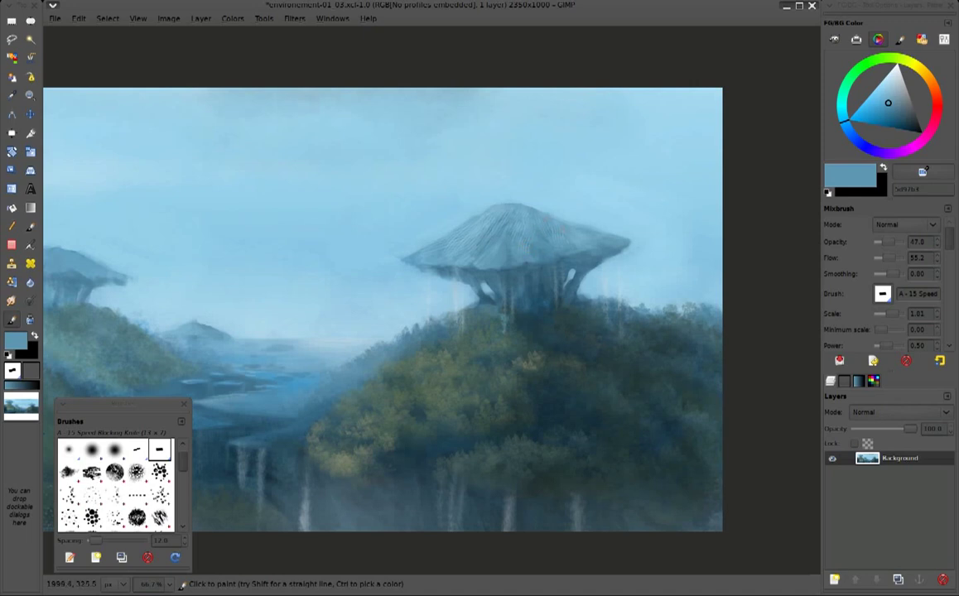
{"action": "left_click", "coordinate": [548, 197], "text": "ctrl"}
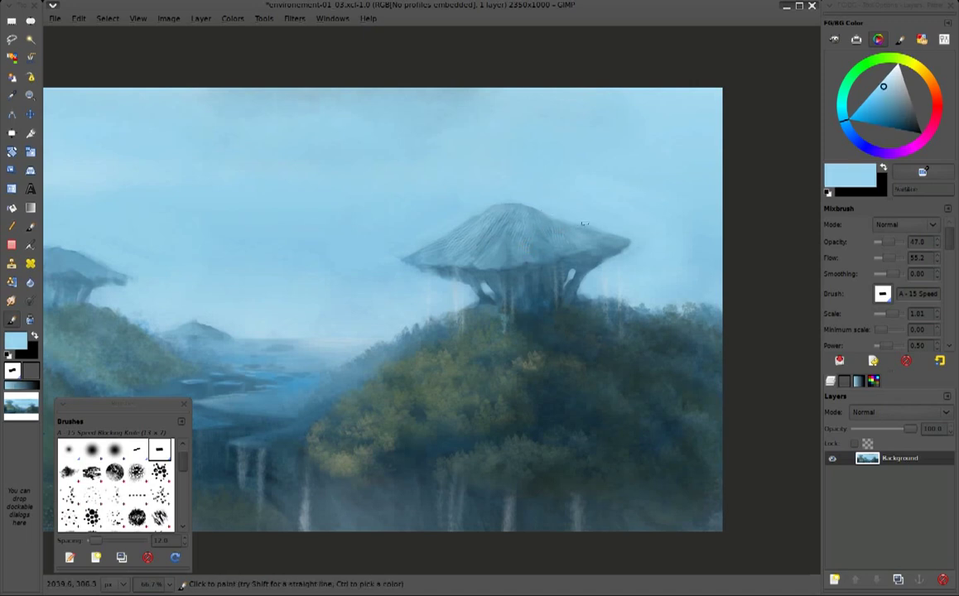
{"action": "left_click_drag", "start_coordinate": [508, 203], "coordinate": [488, 209]}
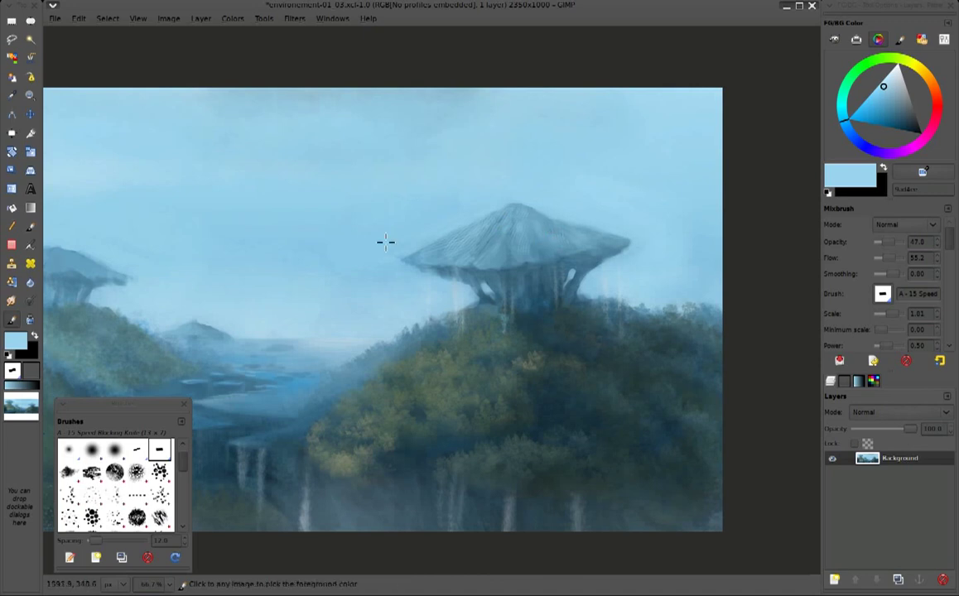
{"action": "left_click", "coordinate": [397, 272], "text": "ctrl"}
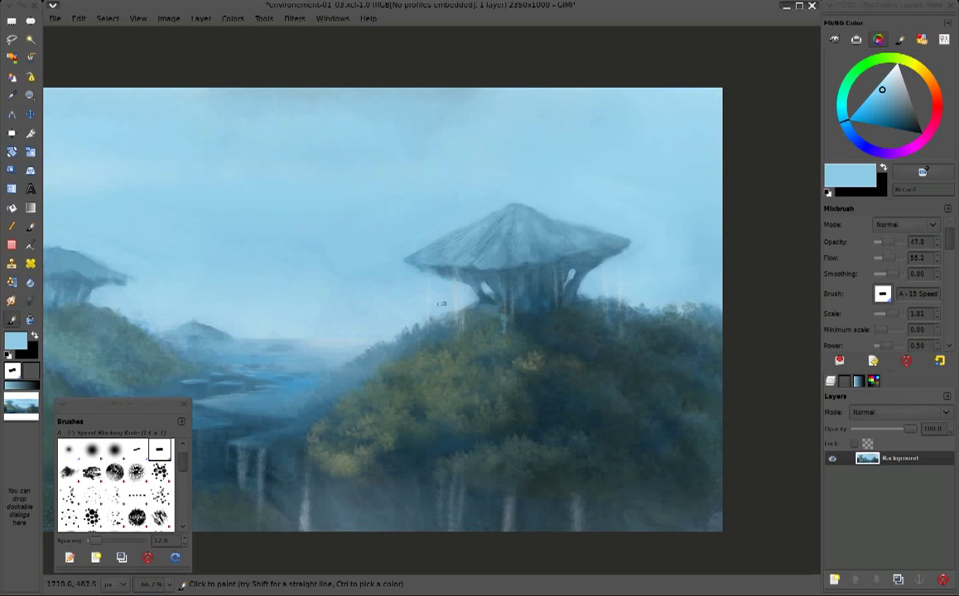
{"action": "left_click", "coordinate": [405, 268], "text": "ctrl"}
{"action": "left_click", "coordinate": [630, 257], "text": "ctrl"}
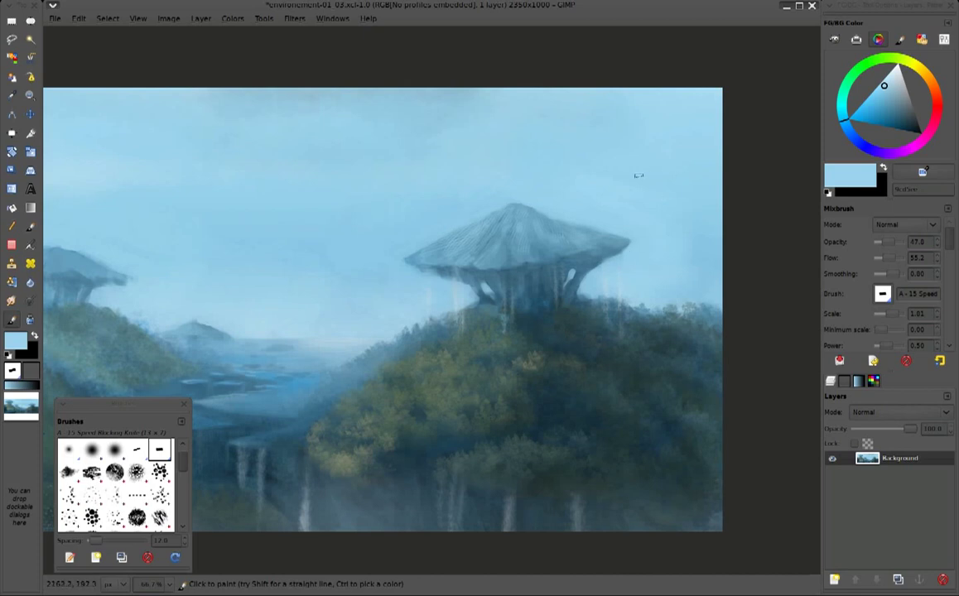
{"action": "key", "text": "a"}
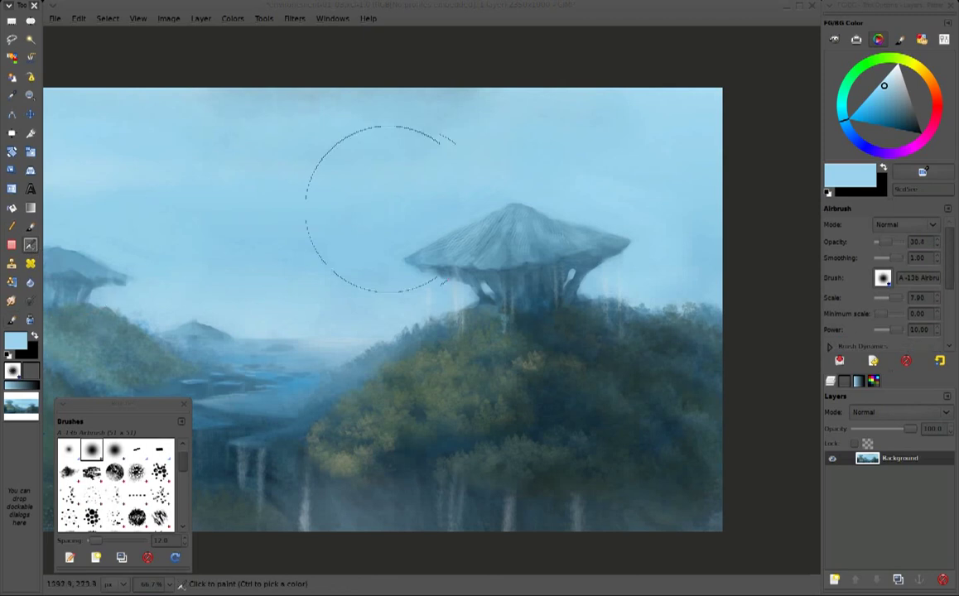
{"action": "left_click", "coordinate": [873, 360]}
{"action": "left_click", "coordinate": [762, 385]}
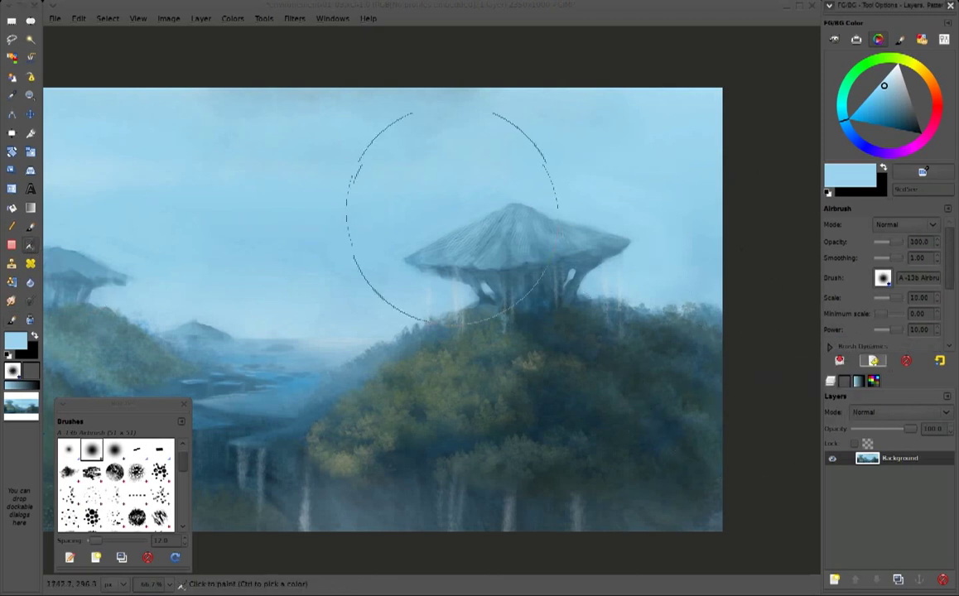
{"action": "key", "text": "bracketleft"}
{"action": "key", "text": "bracketleft"}
{"action": "key", "text": "bracketleft"}
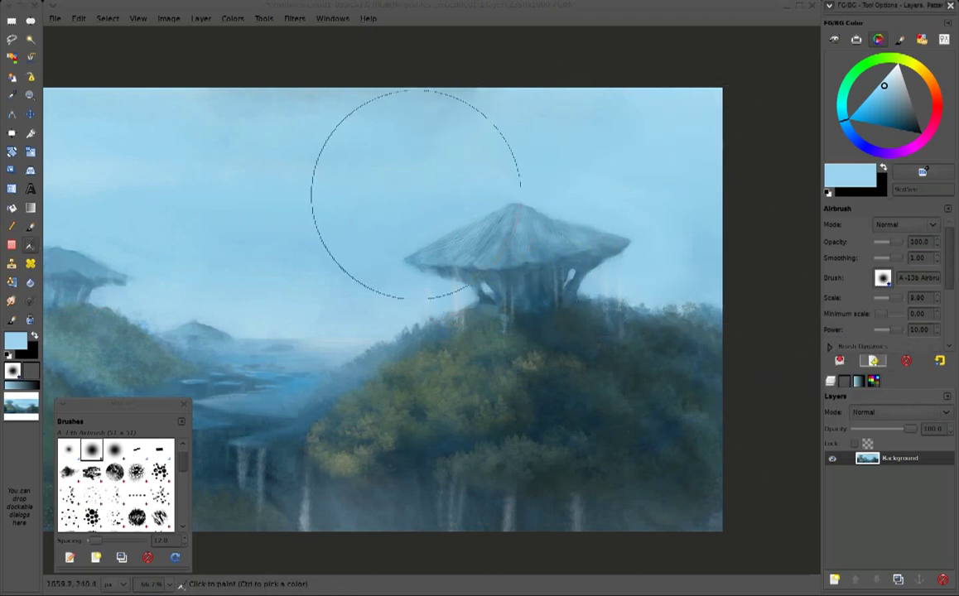
{"action": "key", "text": "bracketleft"}
{"action": "key", "text": "bracketleft"}
{"action": "key", "text": "bracketleft"}
{"action": "key", "text": "bracketleft"}
{"action": "key", "text": "bracketleft"}
{"action": "key", "text": "bracketleft"}
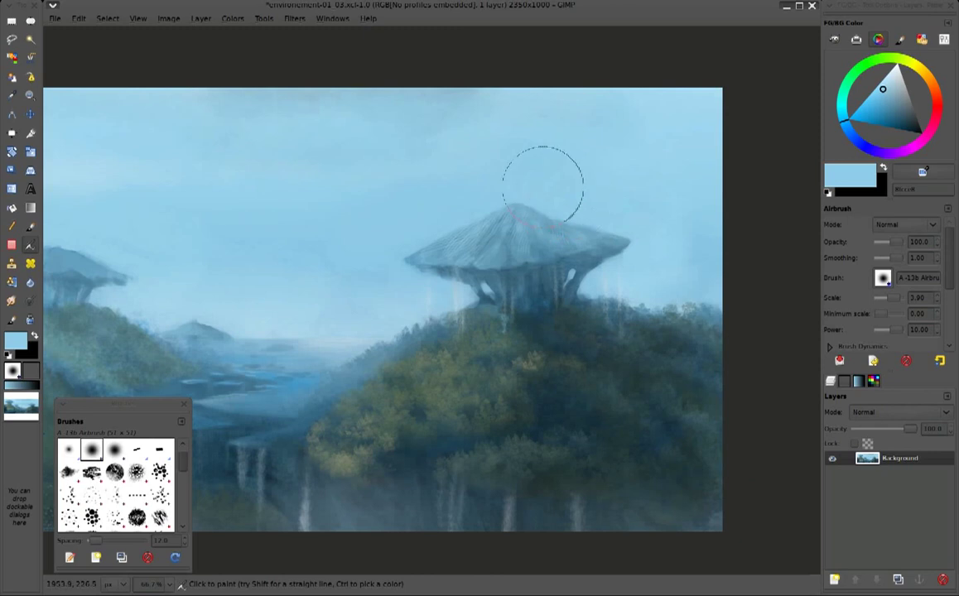
{"action": "left_click", "coordinate": [677, 161], "text": "ctrl"}
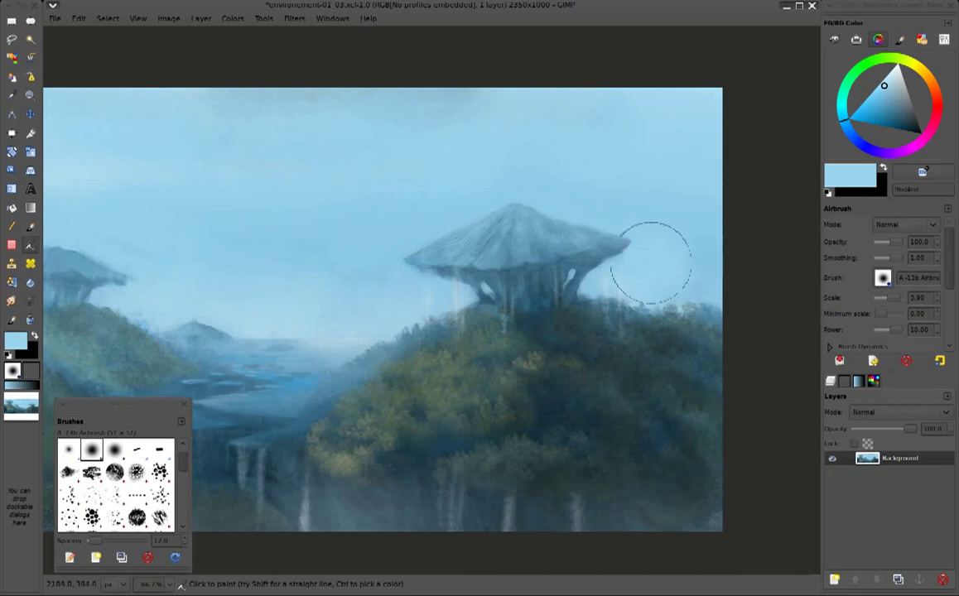
{"action": "left_click", "coordinate": [663, 237], "text": "ctrl"}
{"action": "scroll", "coordinate": [580, 232], "scroll_direction": "left", "scroll_amount": 3}
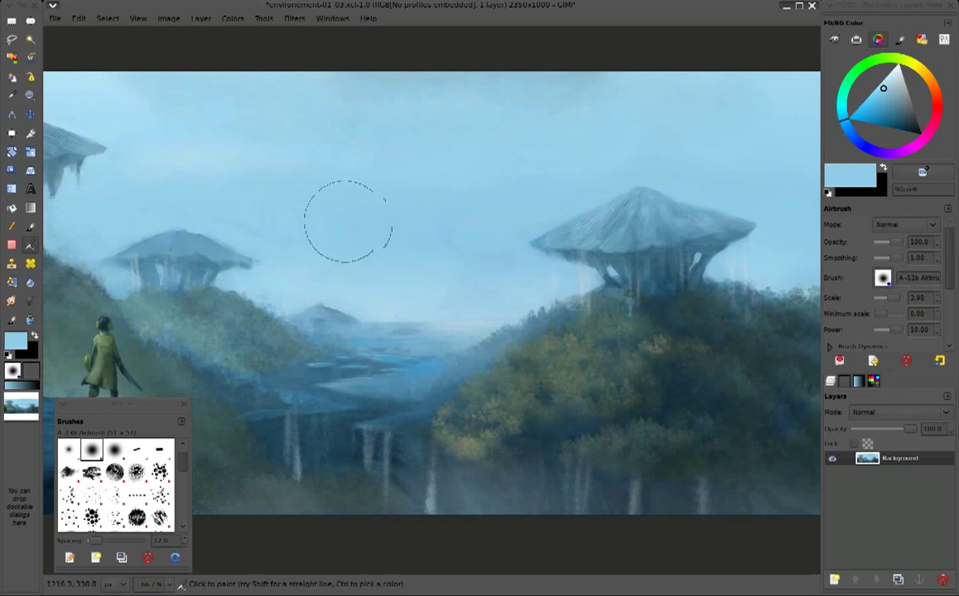
{"action": "left_click", "coordinate": [377, 282], "text": "ctrl"}
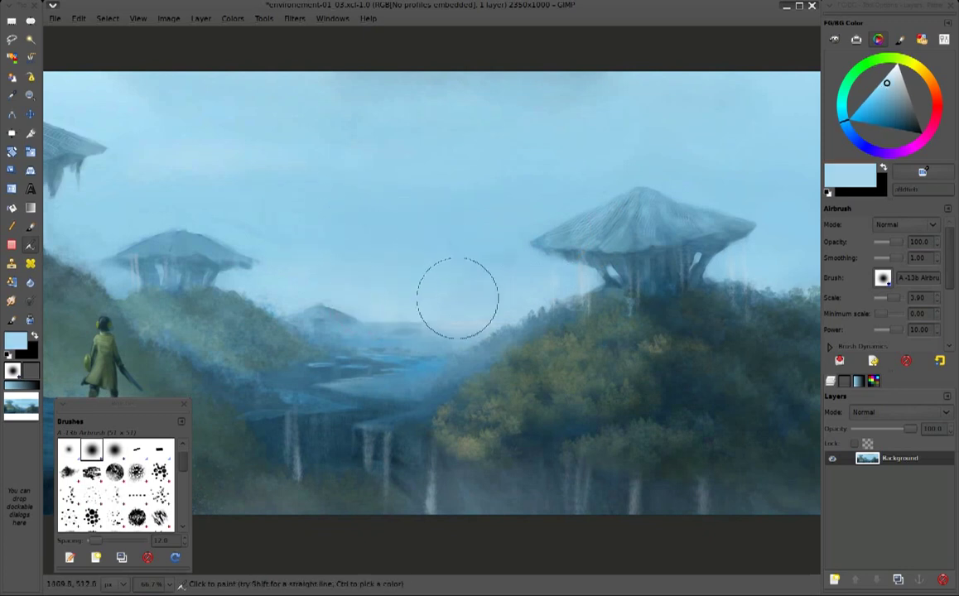
{"action": "mouse_move", "coordinate": [460, 296]}
{"action": "left_mouse_down"}
{"action": "mouse_move", "coordinate": [509, 278]}
{"action": "mouse_move", "coordinate": [406, 250]}
{"action": "left_mouse_up"}
{"action": "scroll", "coordinate": [457, 259], "scroll_direction": "up", "scroll_amount": 2}
{"action": "scroll", "coordinate": [433, 230], "scroll_direction": "left", "scroll_amount": 2}
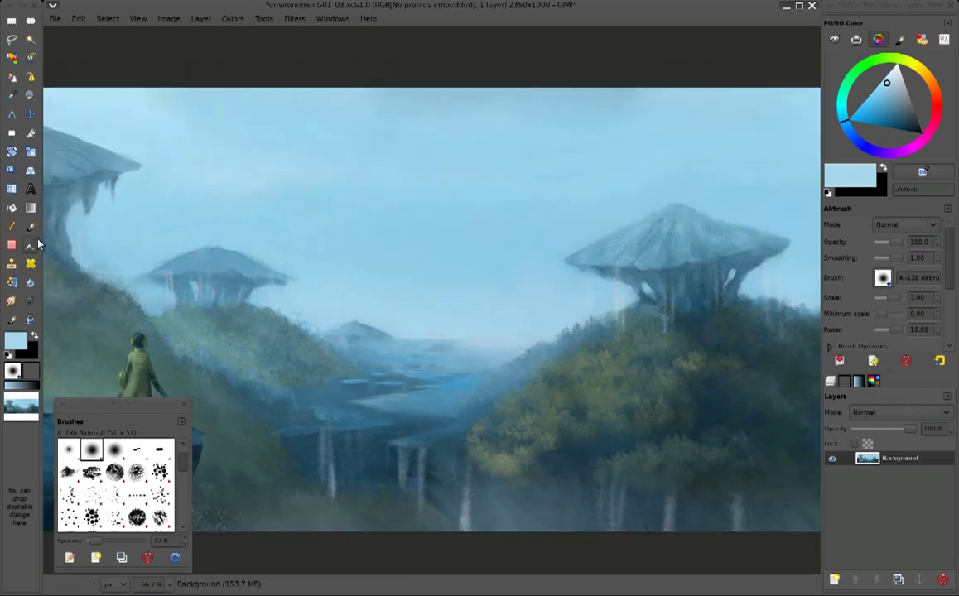
Select the hard Mixbrush at 72.9 opacity and sample blues around the right mushroom roof
{"action": "left_click", "coordinate": [15, 318]}
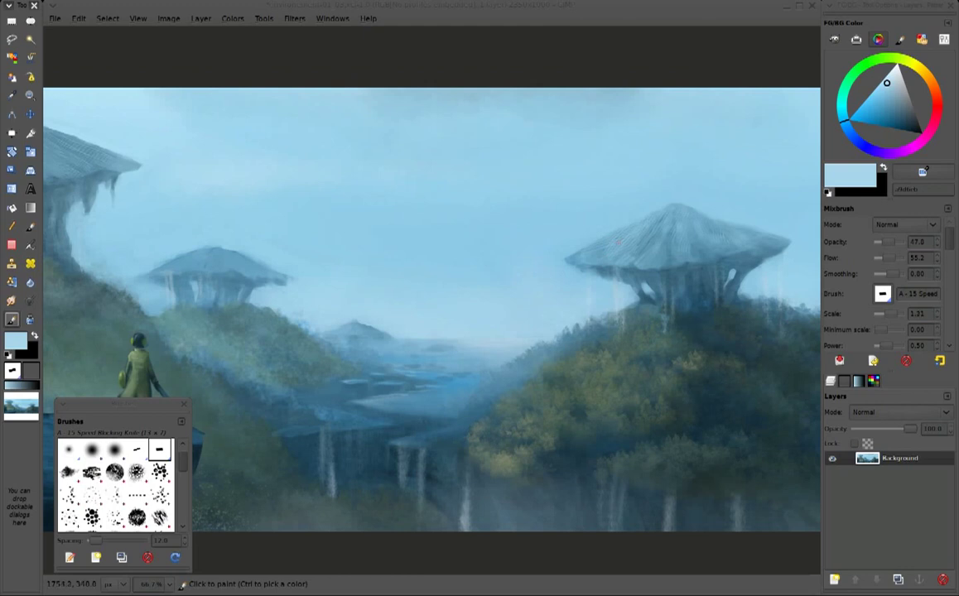
{"action": "left_click", "coordinate": [895, 241]}
{"action": "left_click", "coordinate": [644, 245], "text": "ctrl"}
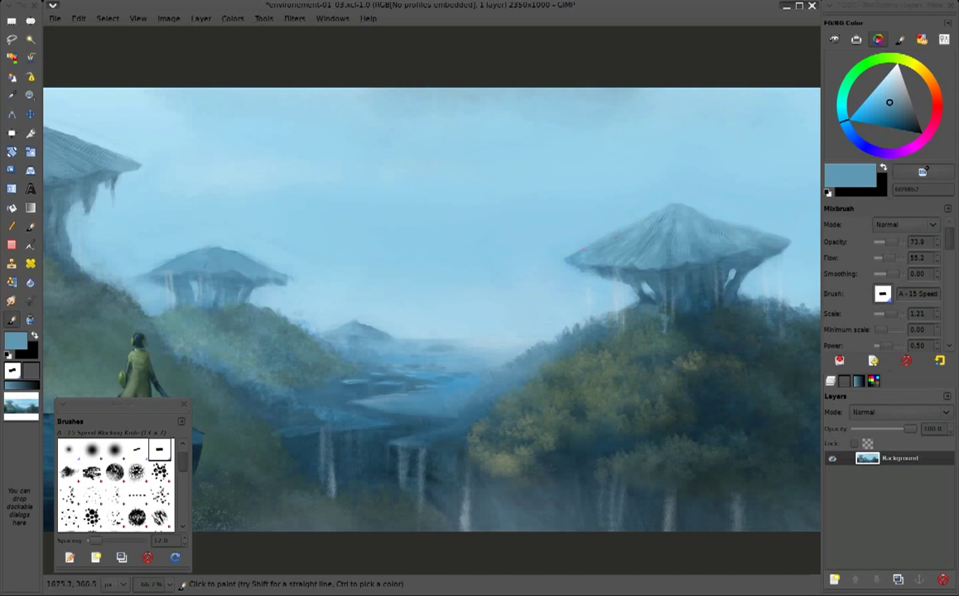
{"action": "left_click", "coordinate": [636, 227], "text": "ctrl"}
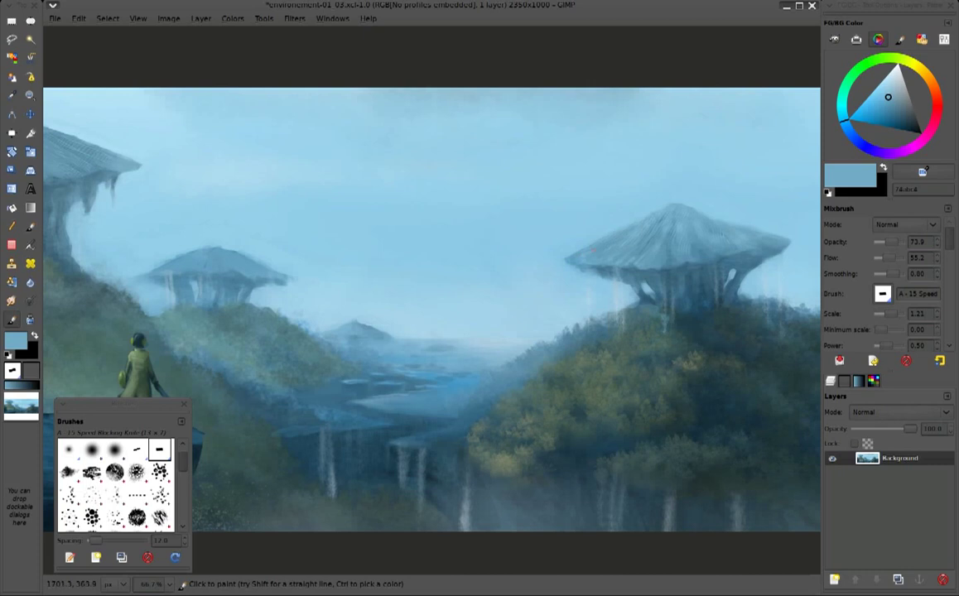
{"action": "left_click", "coordinate": [625, 225], "text": "ctrl"}
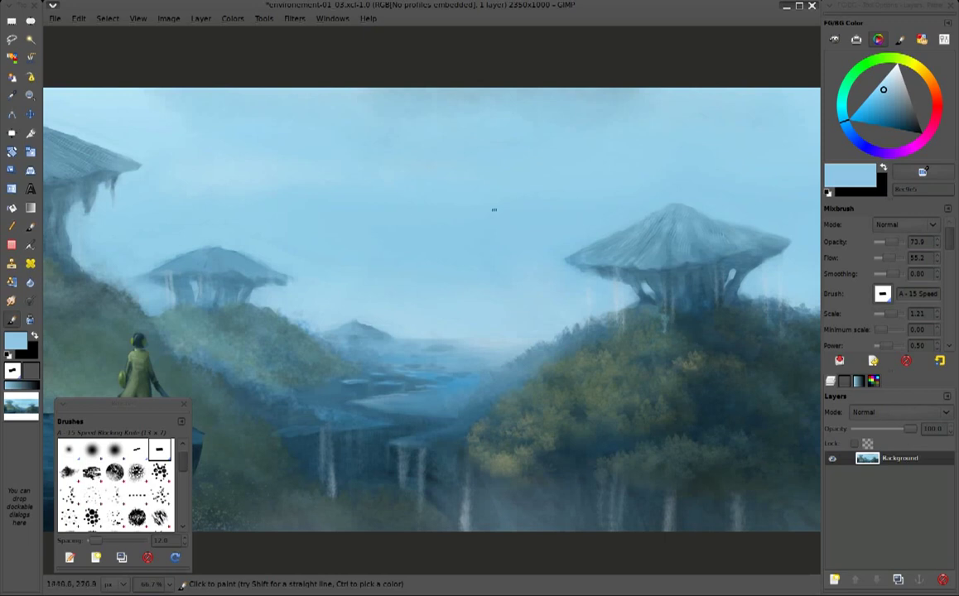
{"action": "left_click", "coordinate": [689, 199], "text": "ctrl"}
{"action": "left_click", "coordinate": [696, 217], "text": "ctrl"}
{"action": "left_click", "coordinate": [698, 216], "text": "ctrl"}
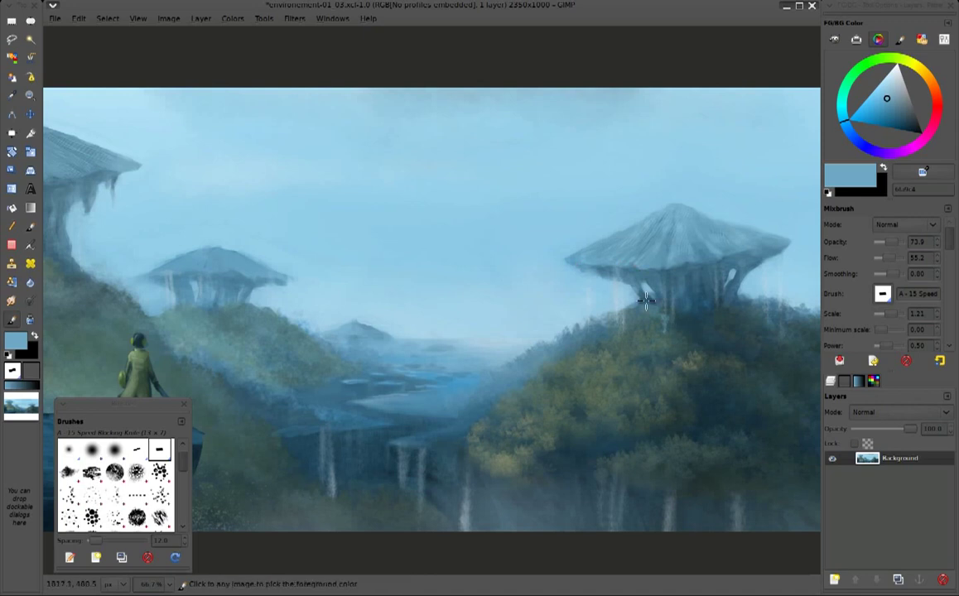
{"action": "left_click", "coordinate": [636, 221], "text": "ctrl"}
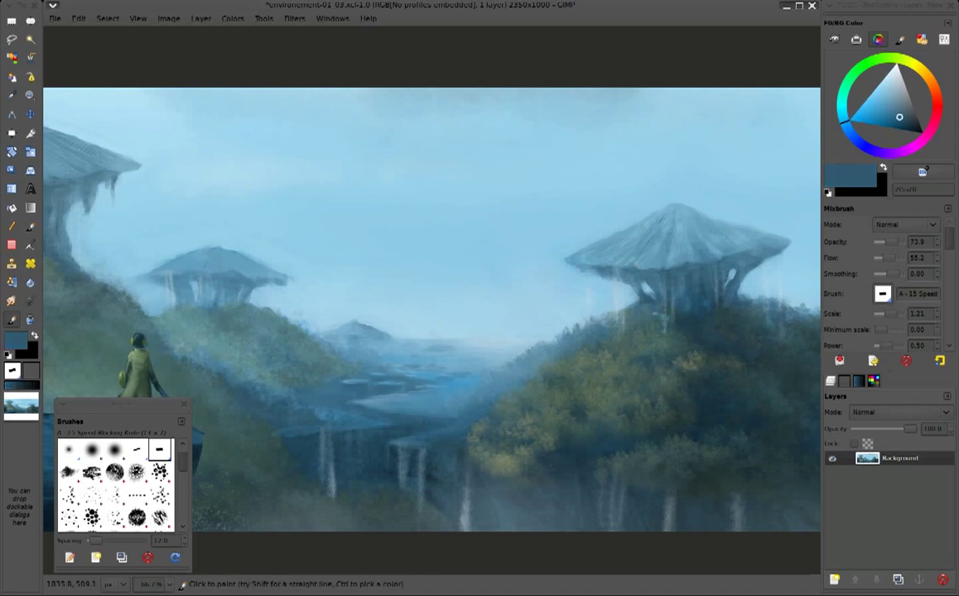
Move down to the lower forest and sample dark teal and blue-grey forest tones
{"action": "scroll", "coordinate": [540, 398], "scroll_direction": "down", "scroll_amount": 3}
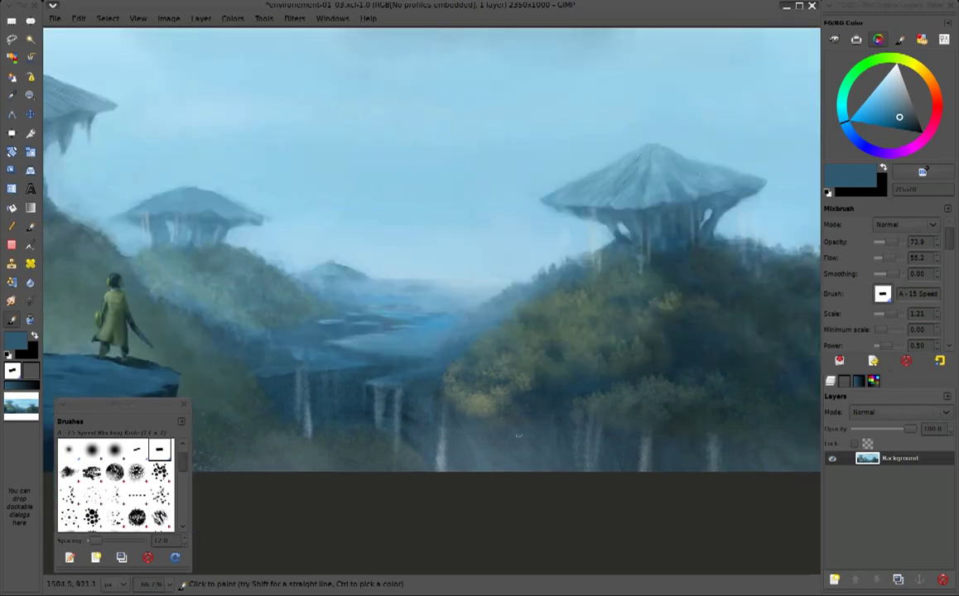
{"action": "left_click", "coordinate": [530, 408], "text": "ctrl"}
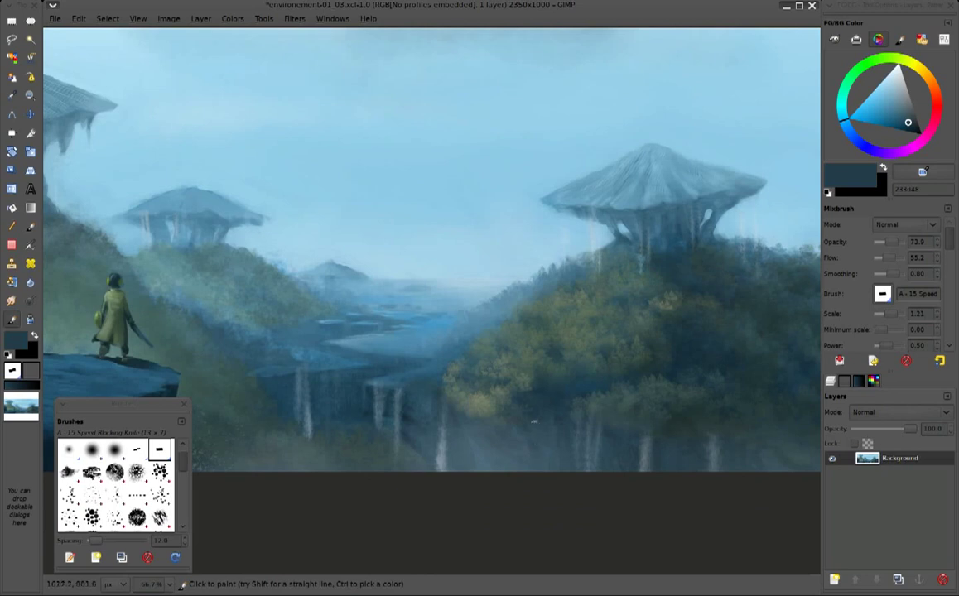
{"action": "scroll", "coordinate": [522, 426], "scroll_direction": "right", "scroll_amount": 3}
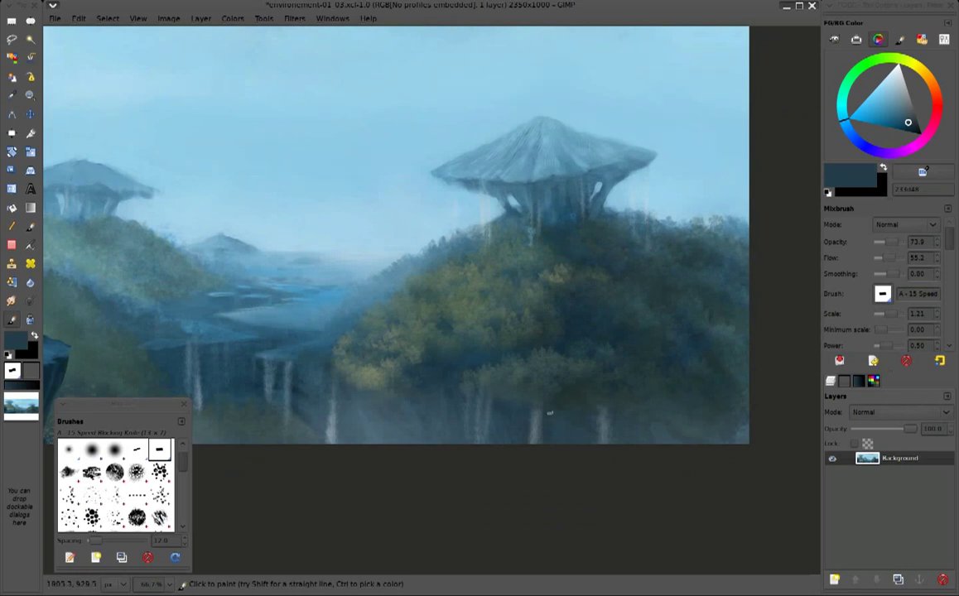
{"action": "left_click", "coordinate": [567, 411], "text": "ctrl"}
{"action": "left_click", "coordinate": [568, 382], "text": "ctrl"}
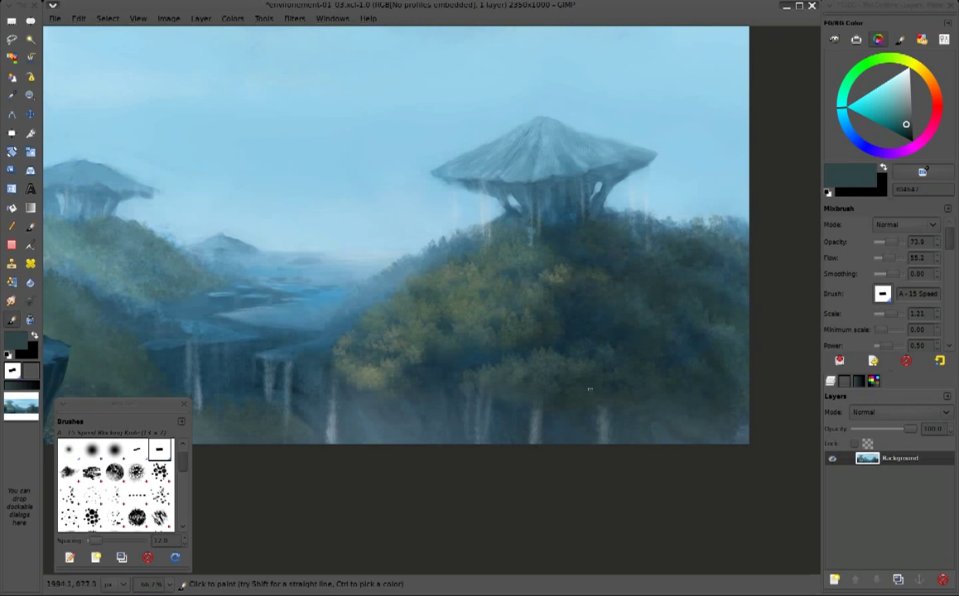
{"action": "left_click", "coordinate": [560, 413], "text": "ctrl"}
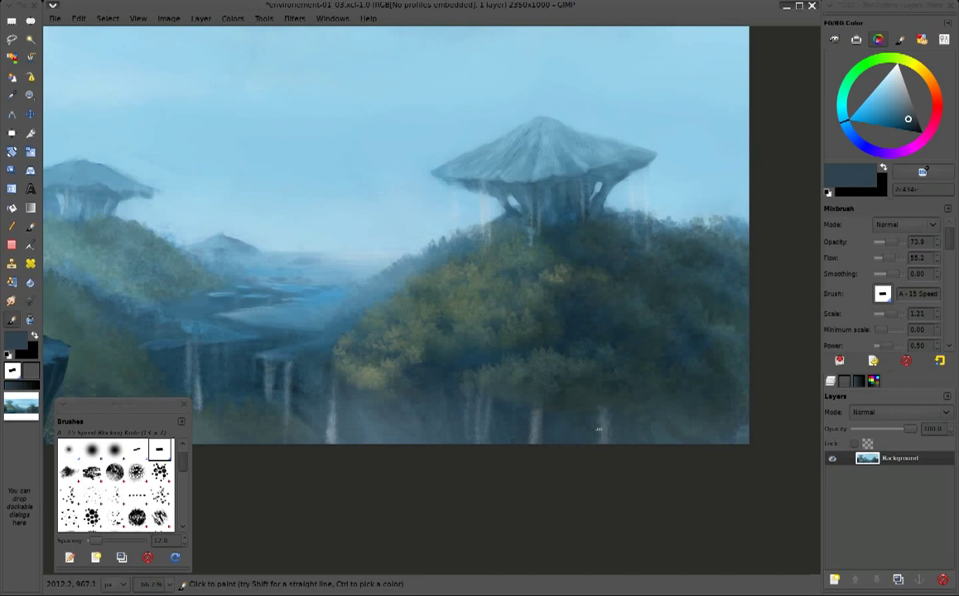
{"action": "left_click", "coordinate": [612, 440], "text": "ctrl"}
{"action": "left_click", "coordinate": [618, 410], "text": "ctrl"}
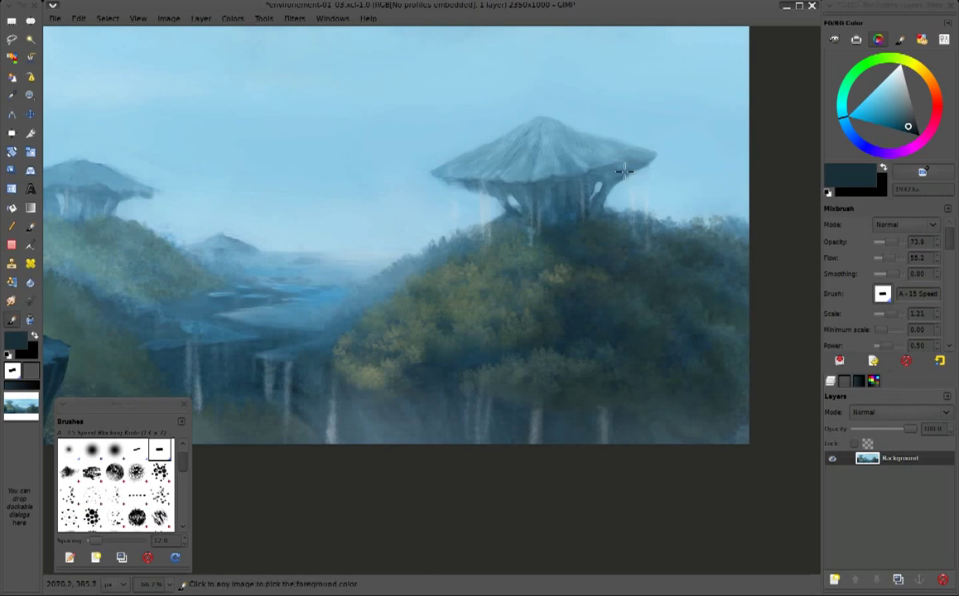
Pick a near-black grey and paint a short shadow stroke on the lower-right forest
{"action": "left_click", "coordinate": [613, 199], "text": "ctrl"}
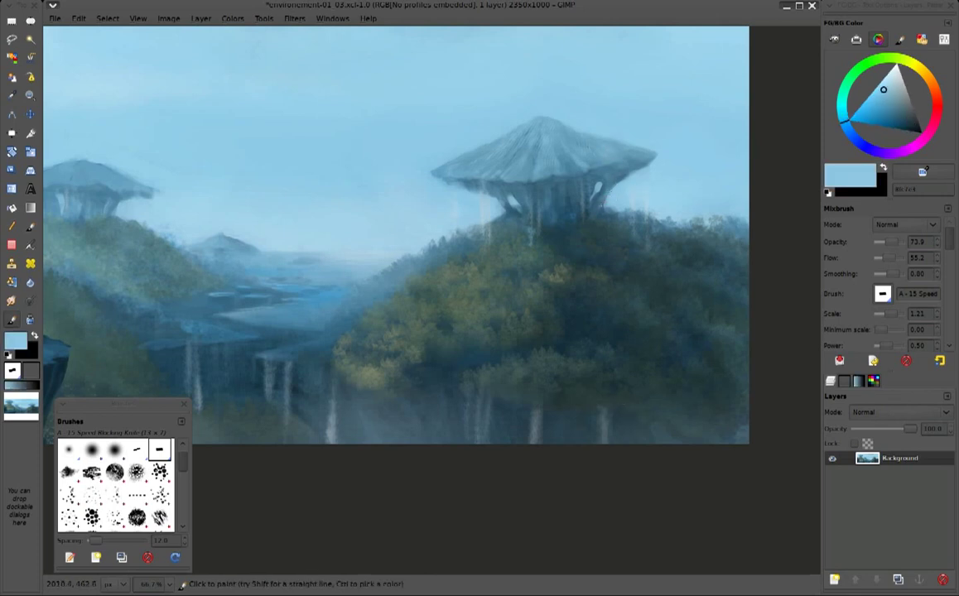
{"action": "left_click", "coordinate": [609, 215], "text": "ctrl"}
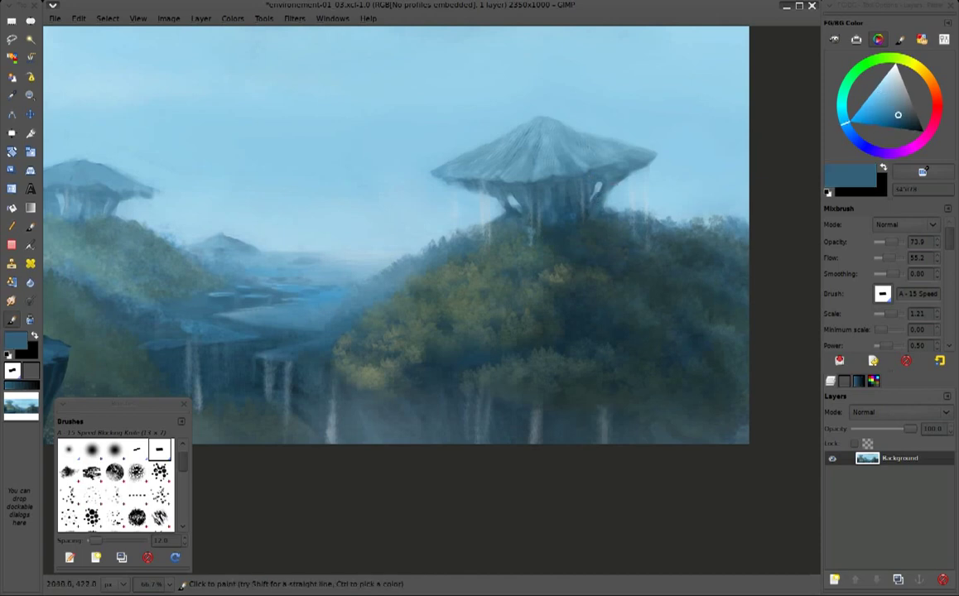
{"action": "left_click", "coordinate": [726, 284], "text": "ctrl"}
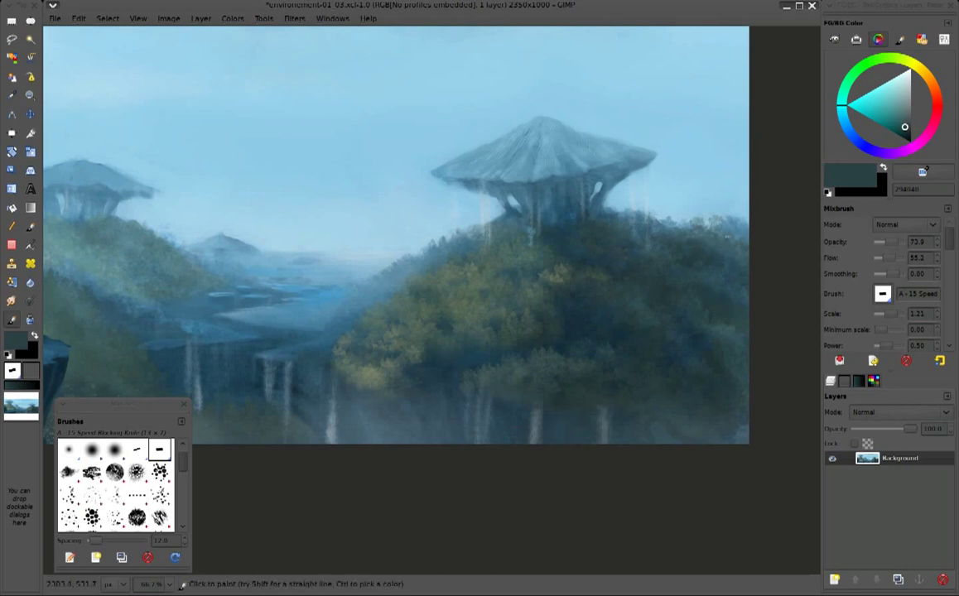
{"action": "left_click", "coordinate": [712, 310], "text": "ctrl"}
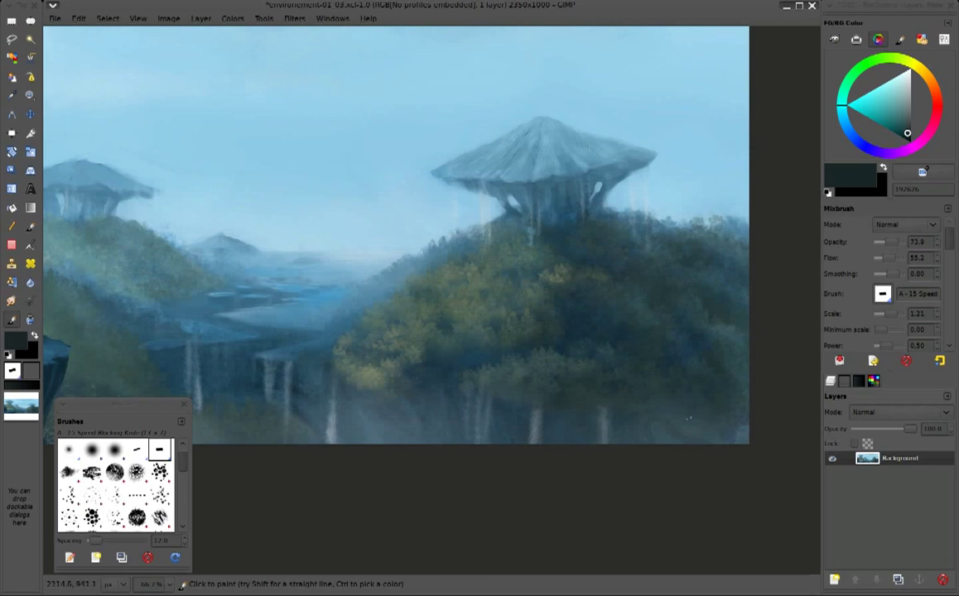
{"action": "left_click_drag", "start_coordinate": [695, 422], "coordinate": [711, 400]}
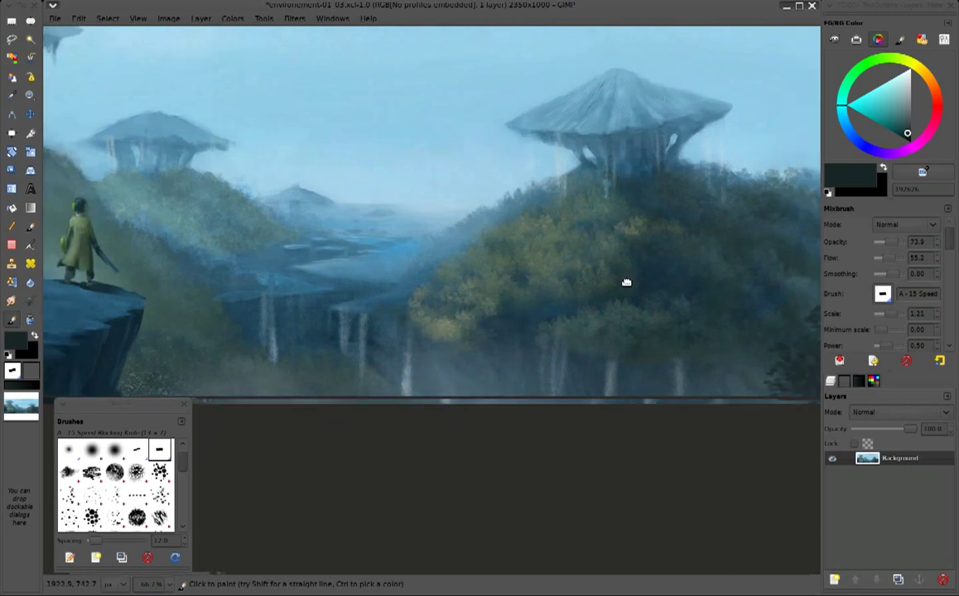
Sample light and deeper sky blues around the central valley
{"action": "left_click", "coordinate": [458, 283], "text": "ctrl"}
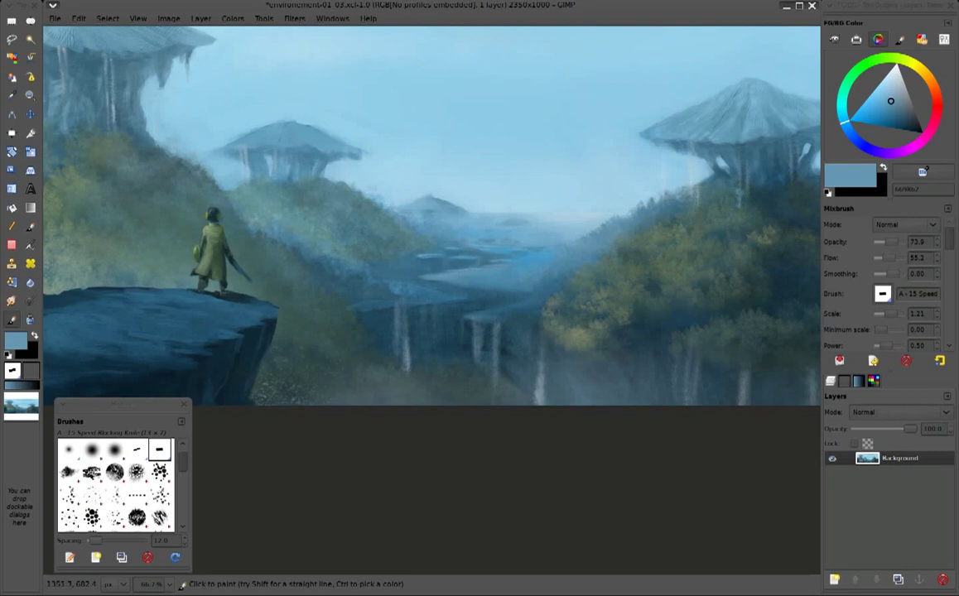
{"action": "left_click", "coordinate": [523, 217], "text": "ctrl"}
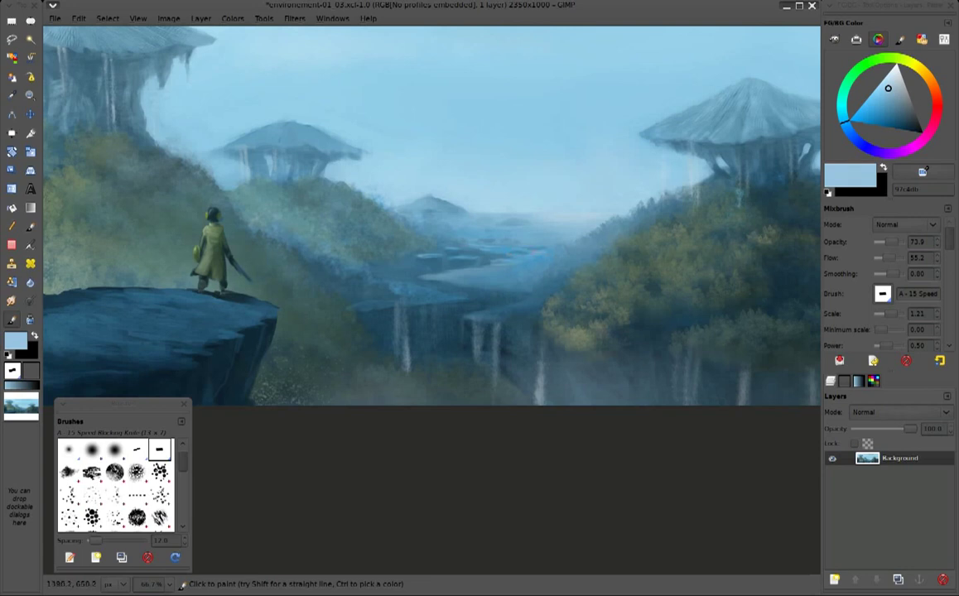
{"action": "left_click", "coordinate": [497, 227], "text": "ctrl"}
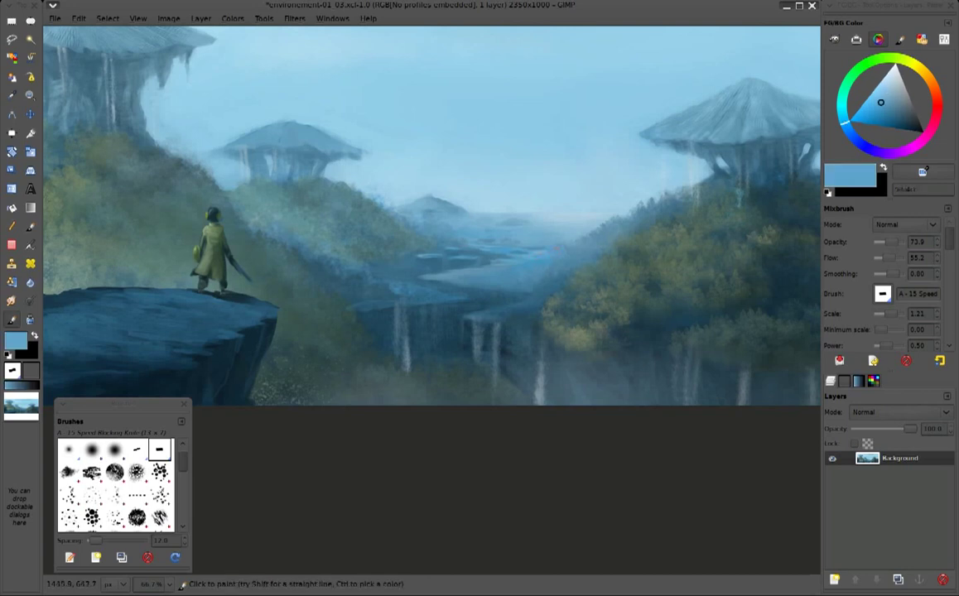
{"action": "left_click", "coordinate": [567, 236], "text": "ctrl"}
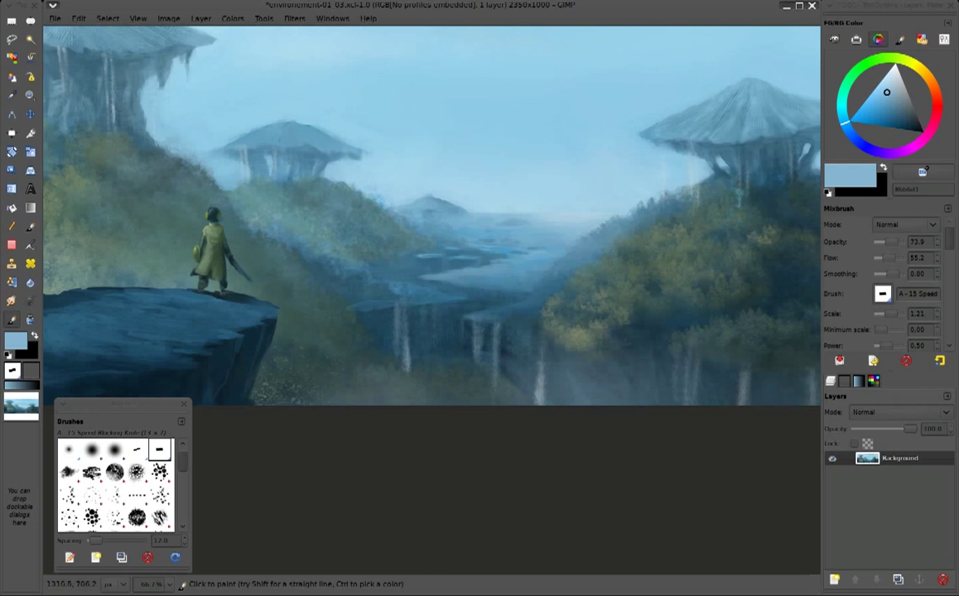
{"action": "left_click", "coordinate": [488, 272], "text": "ctrl"}
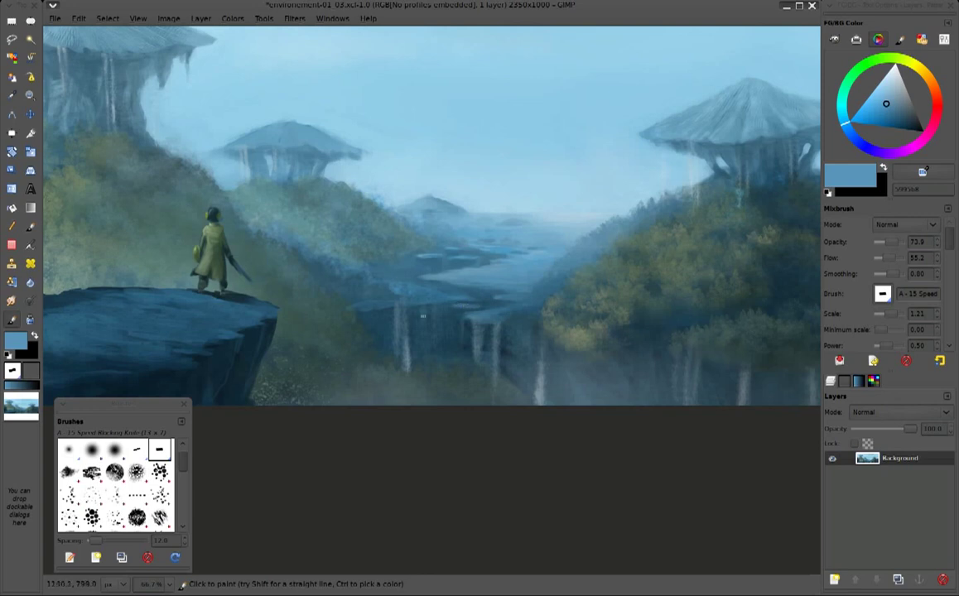
{"action": "key", "text": "ctrl"}
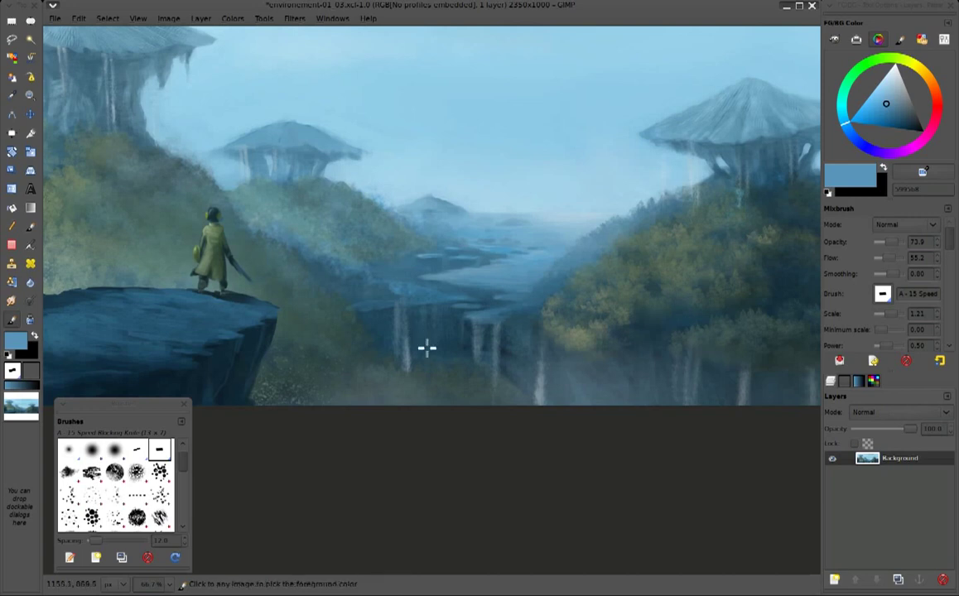
Sample dark waterfall and valley blues alongside lighter sky tones
{"action": "left_click", "coordinate": [388, 325], "text": "ctrl"}
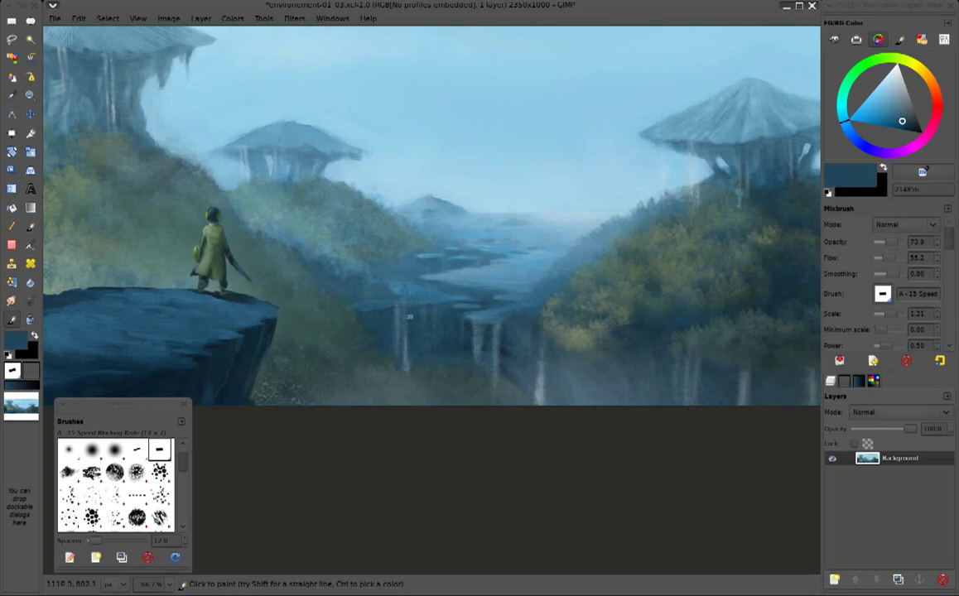
{"action": "left_click", "coordinate": [442, 237], "text": "ctrl"}
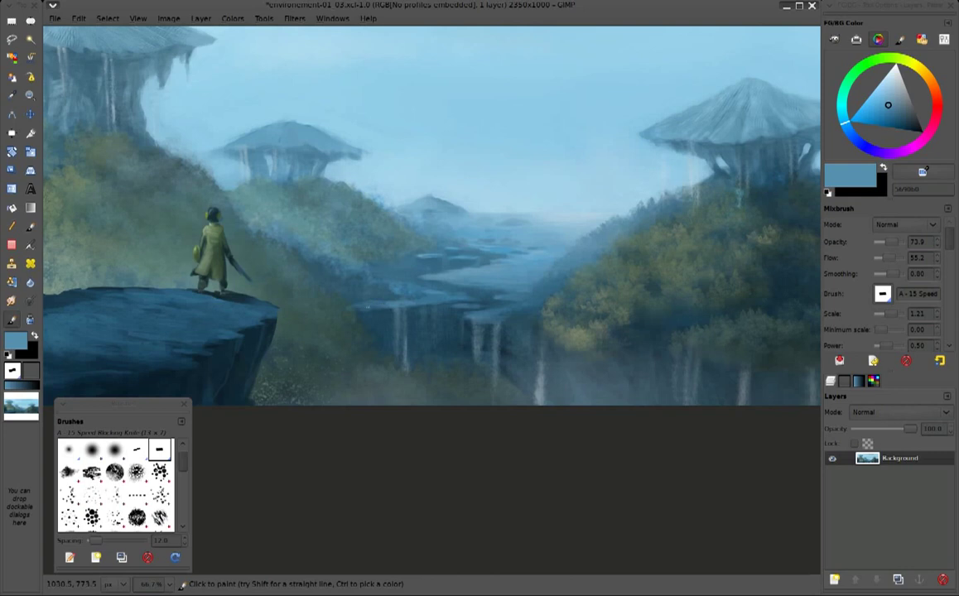
{"action": "left_click", "coordinate": [344, 294], "text": "ctrl"}
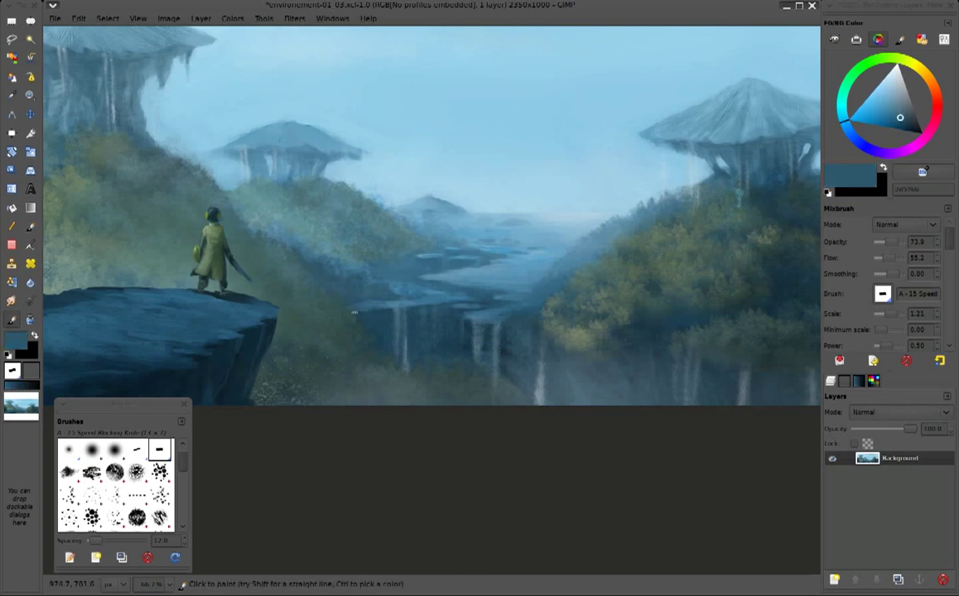
{"action": "left_click", "coordinate": [352, 313], "text": "ctrl"}
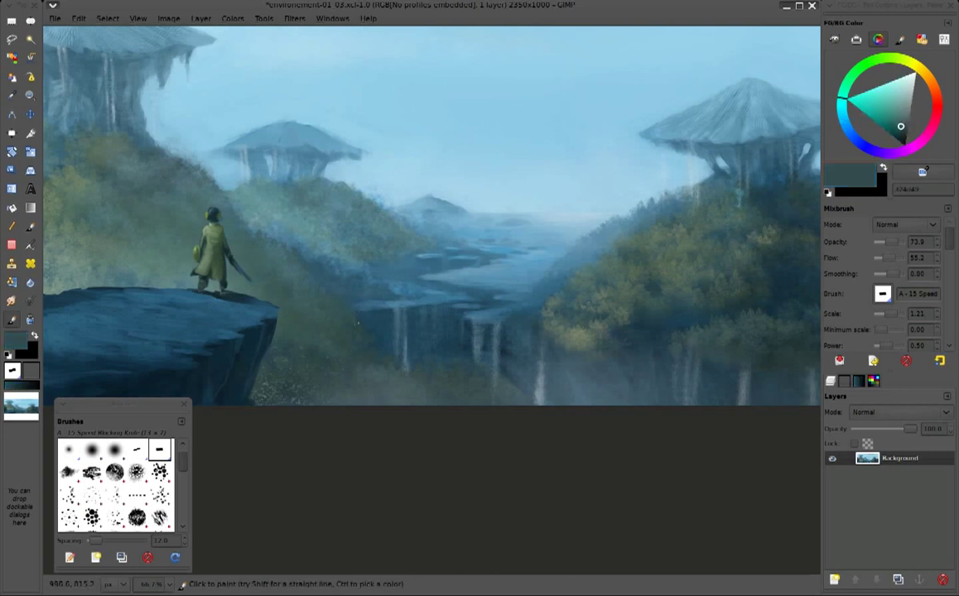
{"action": "left_click", "coordinate": [359, 319], "text": "ctrl"}
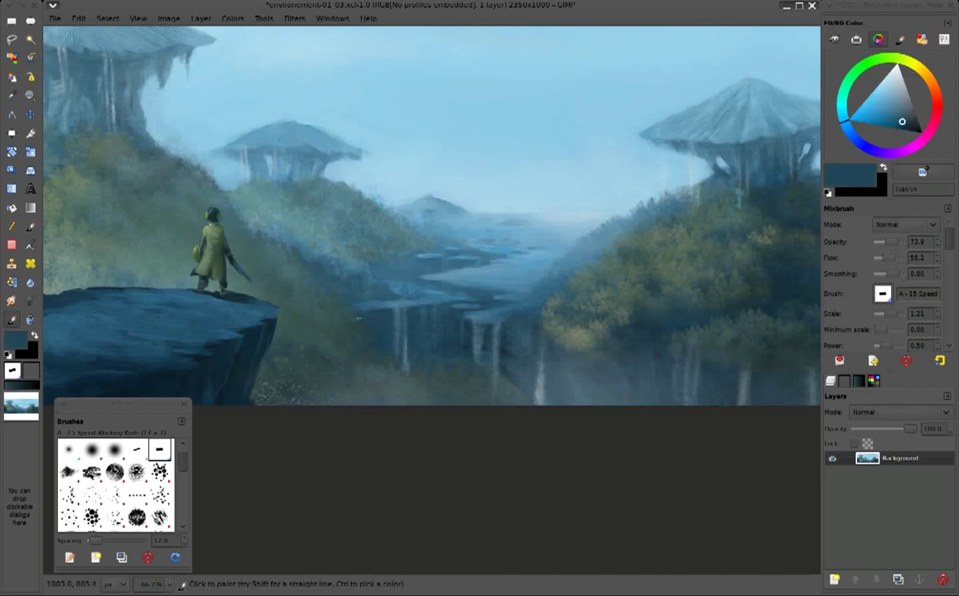
{"action": "left_click", "coordinate": [366, 316], "text": "ctrl"}
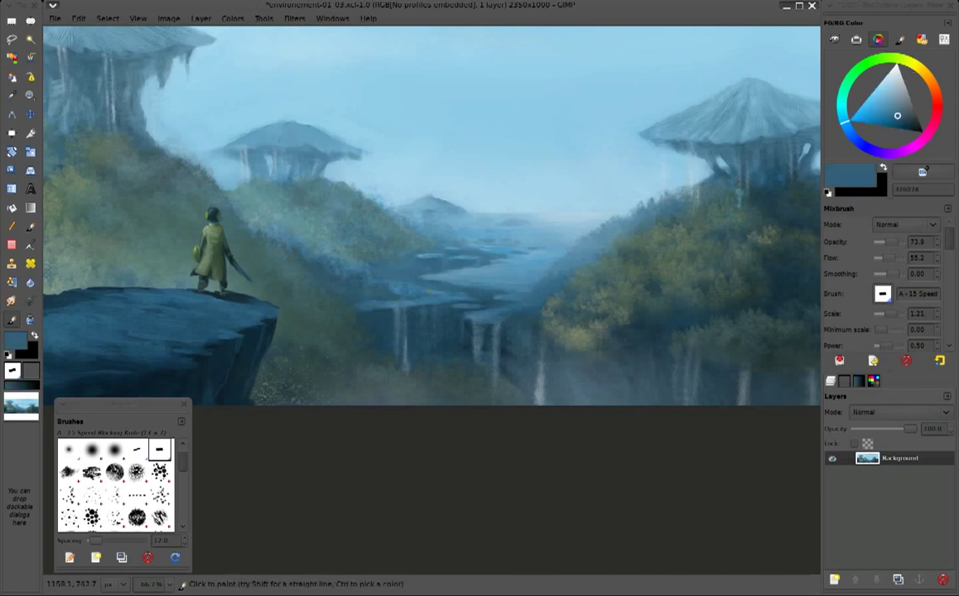
{"action": "left_click", "coordinate": [457, 213], "text": "ctrl"}
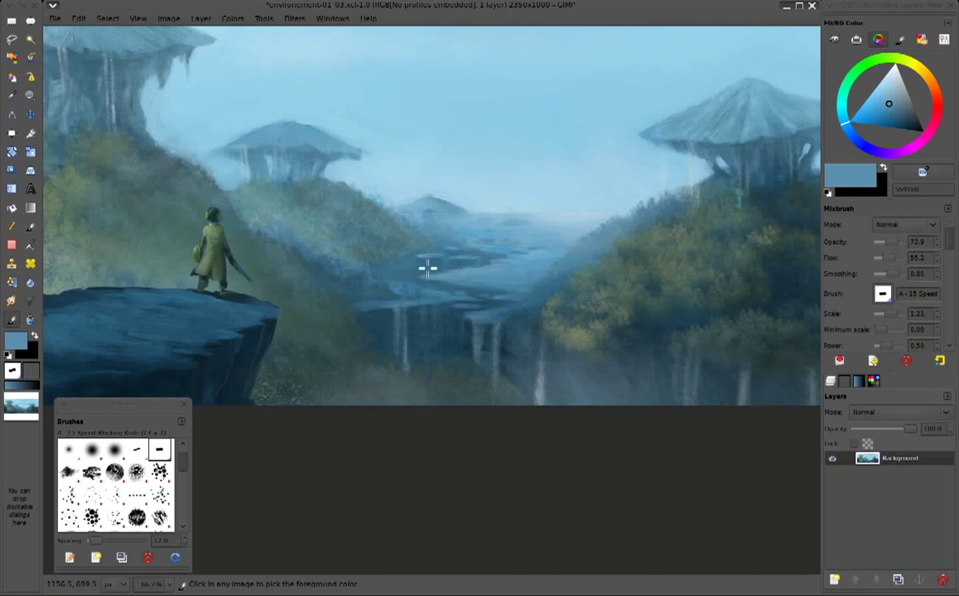
Sample further river and mist blues to soften the distant water
{"action": "left_click", "coordinate": [403, 270], "text": "ctrl"}
{"action": "left_click", "coordinate": [365, 246], "text": "ctrl"}
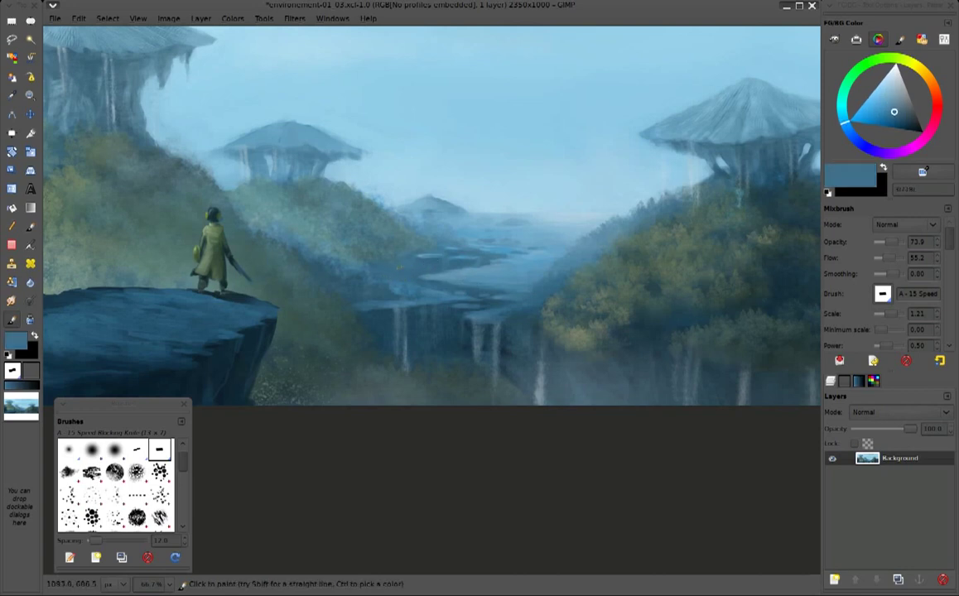
{"action": "left_click", "coordinate": [398, 270], "text": "ctrl"}
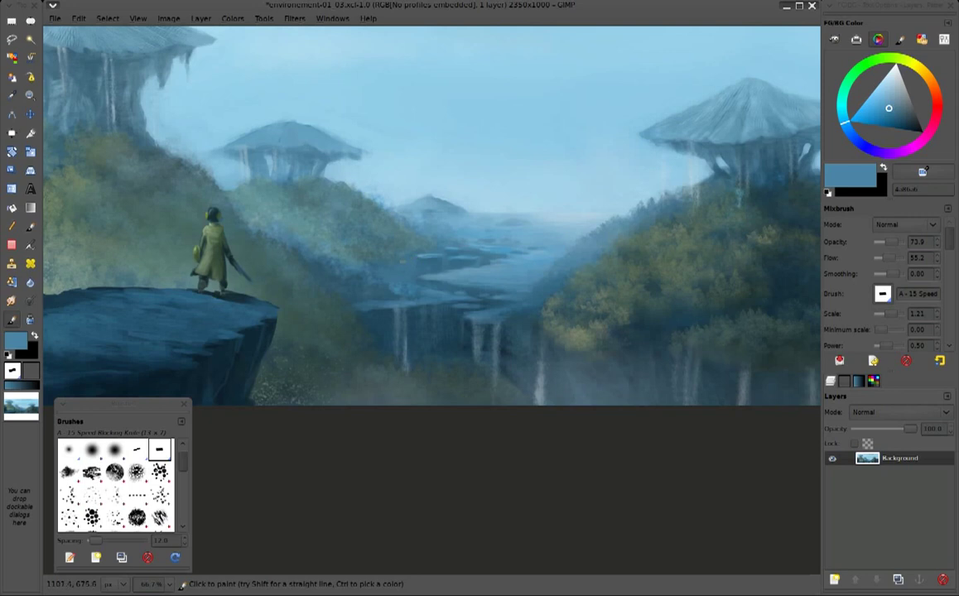
{"action": "left_click", "coordinate": [414, 278], "text": "ctrl"}
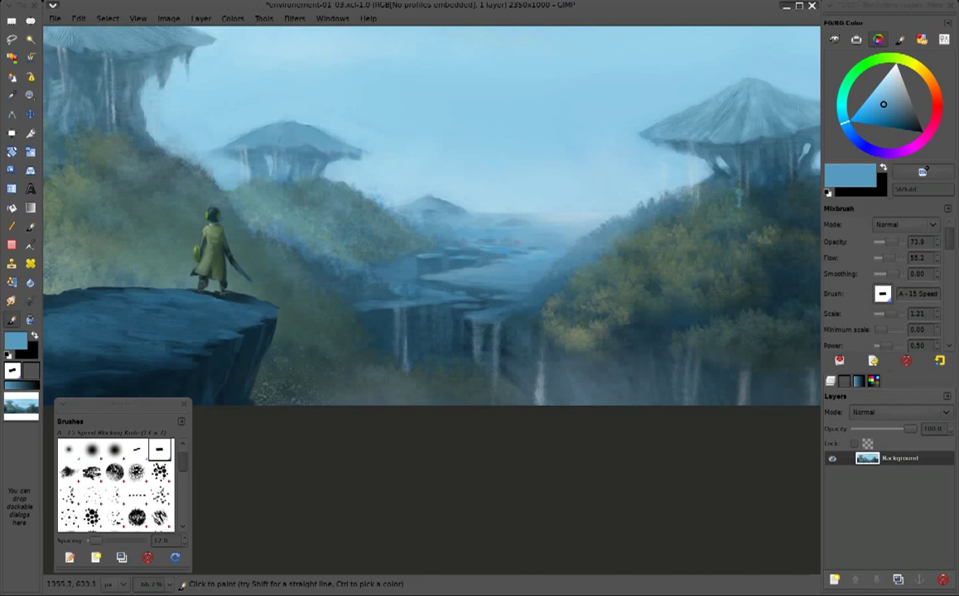
{"action": "left_click", "coordinate": [461, 239], "text": "ctrl"}
{"action": "left_click", "coordinate": [544, 220], "text": "ctrl"}
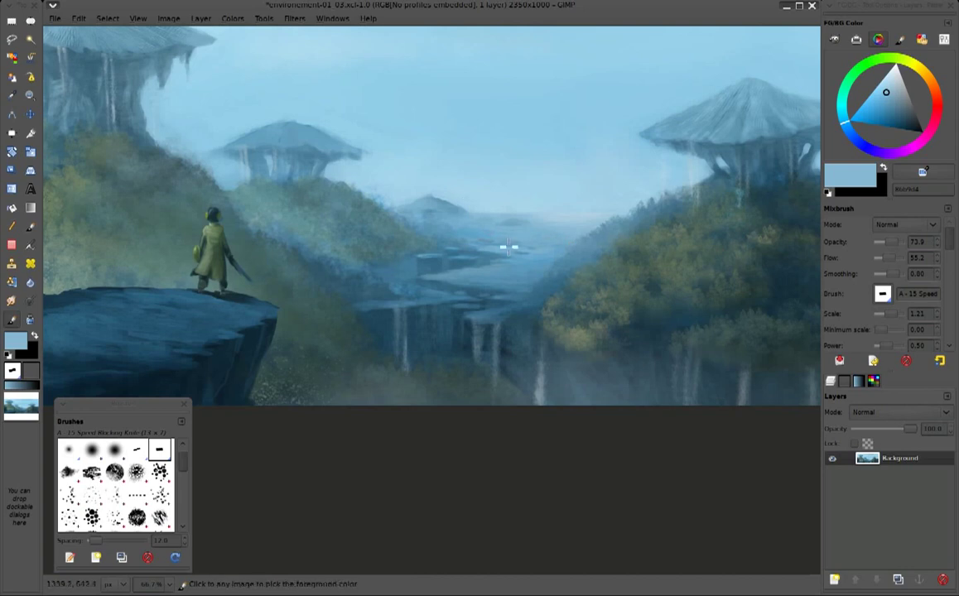
{"action": "left_click", "coordinate": [476, 241], "text": "ctrl"}
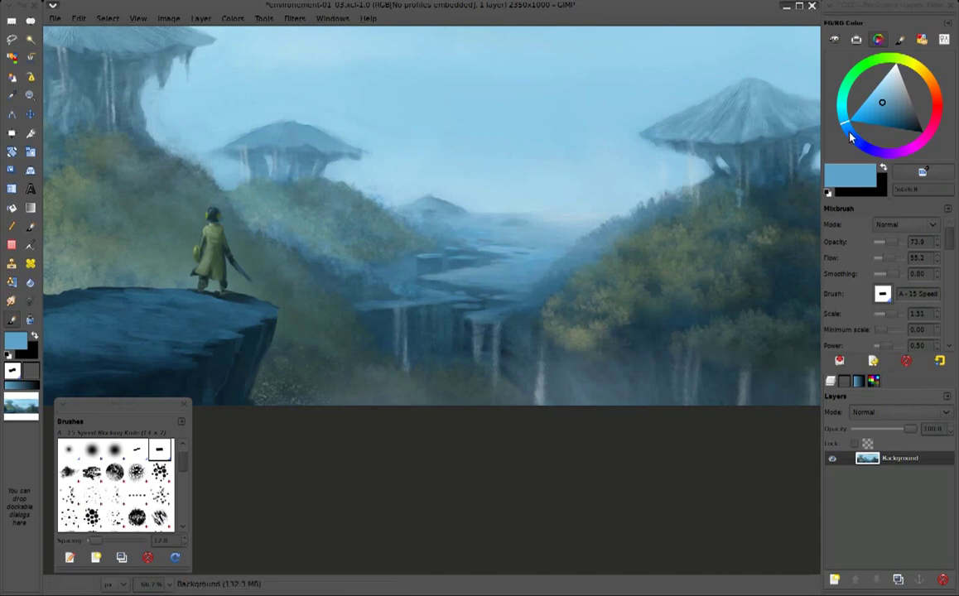
{"action": "left_click", "coordinate": [571, 225], "text": "ctrl"}
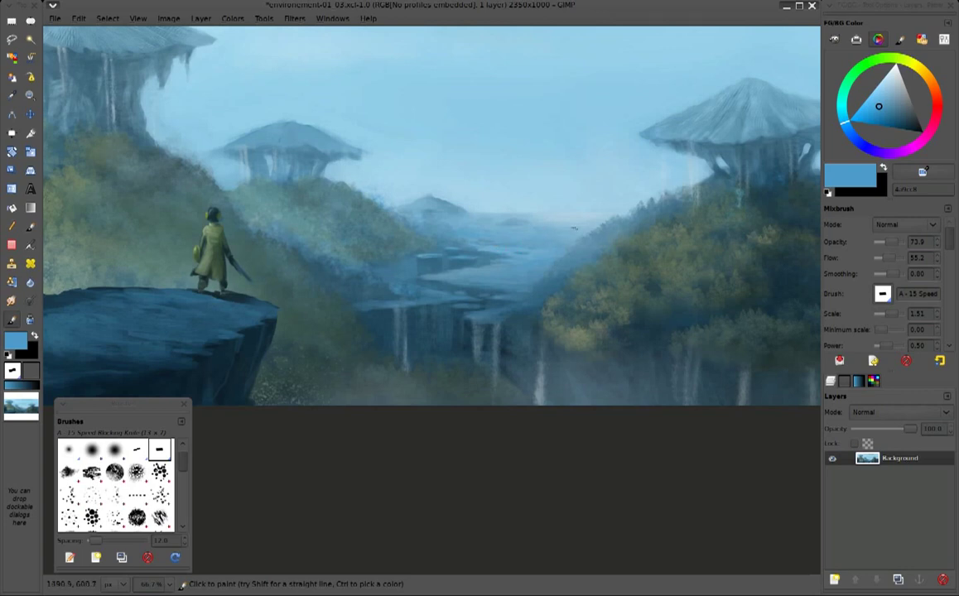
{"action": "left_click", "coordinate": [539, 239], "text": "ctrl"}
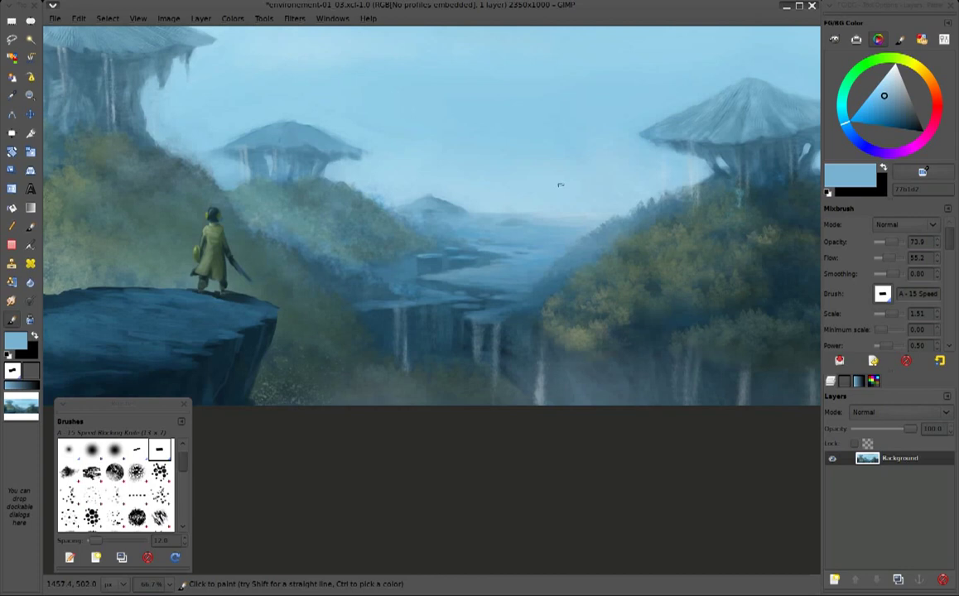
Save the painting, then set the Airbrush to Soft light mode with a light grey-blue
{"action": "key", "text": "ctrl+s"}
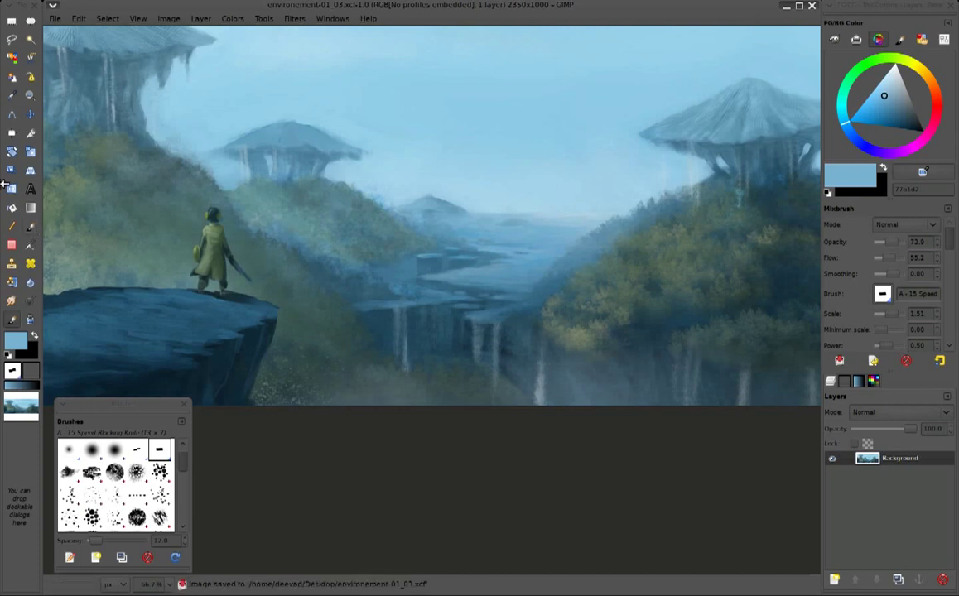
{"action": "left_click", "coordinate": [30, 245]}
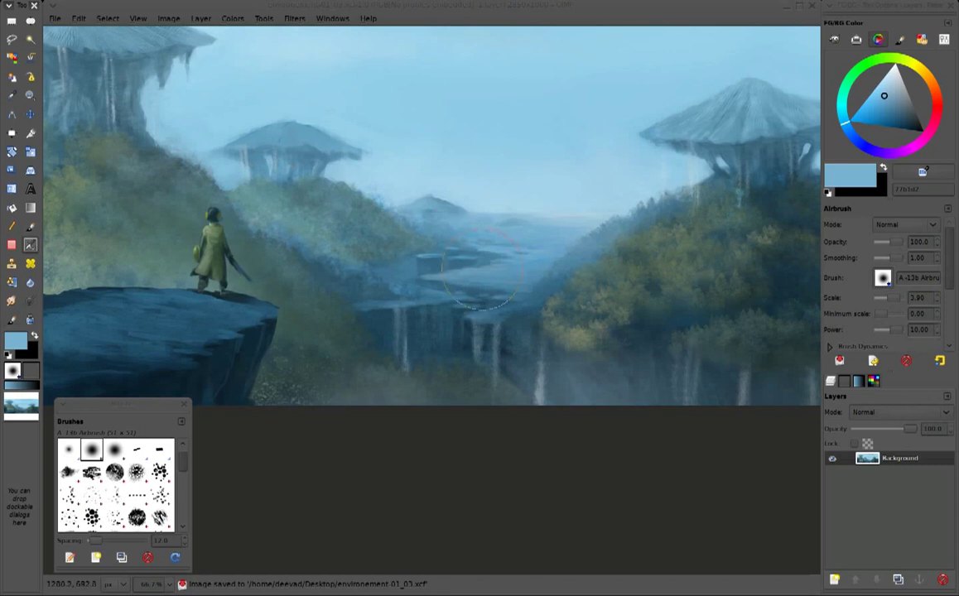
{"action": "key", "text": "bracketleft"}
{"action": "key", "text": "bracketleft"}
{"action": "key", "text": "bracketleft"}
{"action": "left_click", "coordinate": [532, 223], "text": "ctrl"}
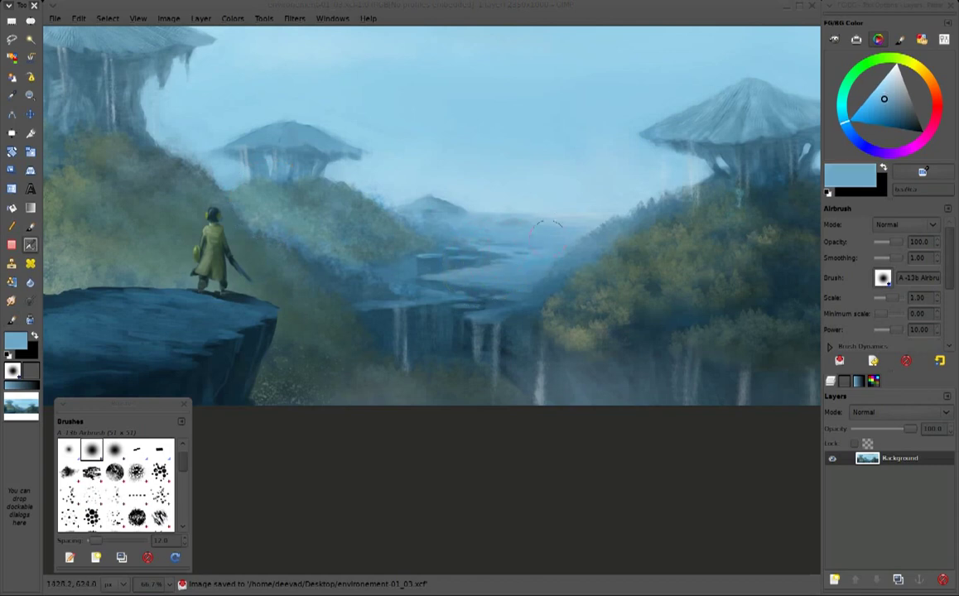
{"action": "left_click", "coordinate": [920, 225]}
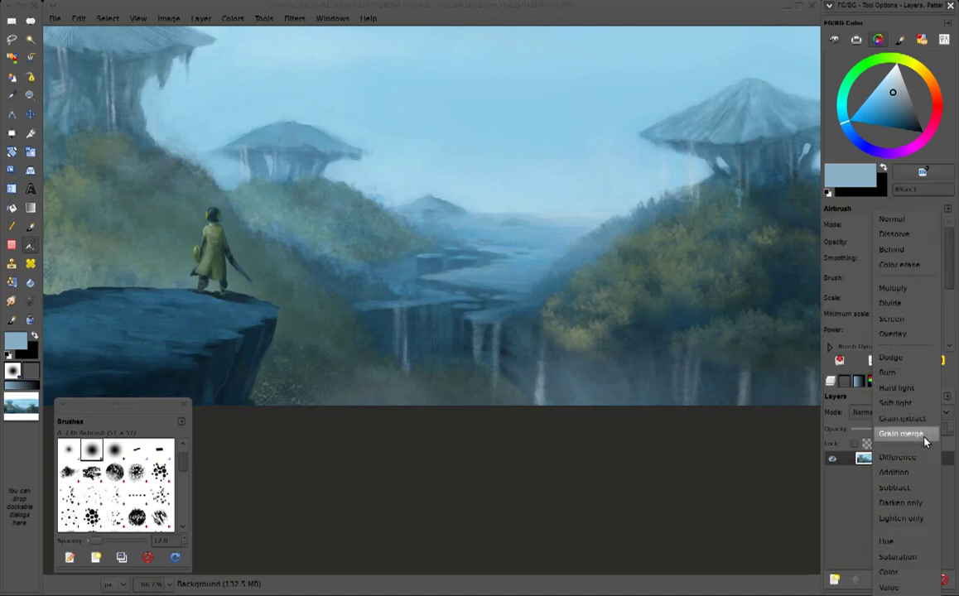
{"action": "left_click", "coordinate": [894, 403]}
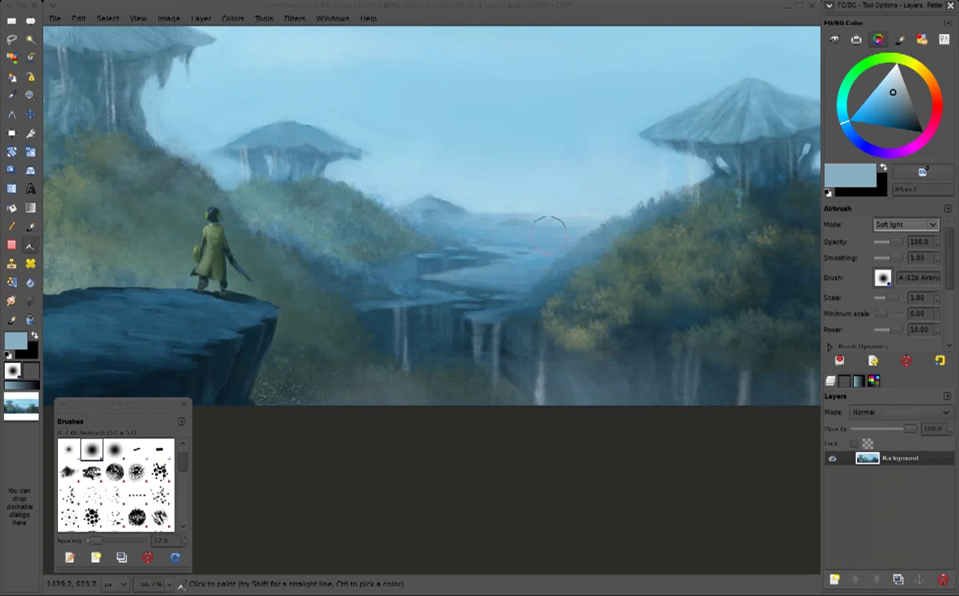
{"action": "key", "text": "bracketright"}
{"action": "key", "text": "bracketright"}
{"action": "key", "text": "bracketright"}
Spray soft-light haze over the mid-valley and below the right mushroom tower, then load dark blue
{"action": "mouse_move", "coordinate": [484, 213]}
{"action": "left_mouse_down"}
{"action": "mouse_move", "coordinate": [447, 211]}
{"action": "mouse_move", "coordinate": [503, 208]}
{"action": "mouse_move", "coordinate": [546, 220]}
{"action": "mouse_move", "coordinate": [514, 236]}
{"action": "left_mouse_up"}
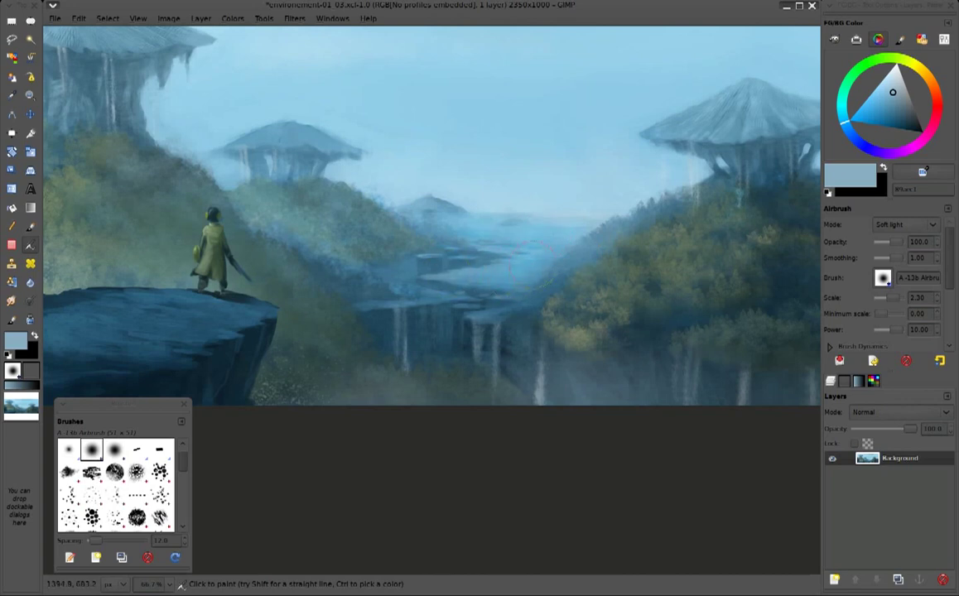
{"action": "left_click_drag", "start_coordinate": [615, 188], "coordinate": [663, 176]}
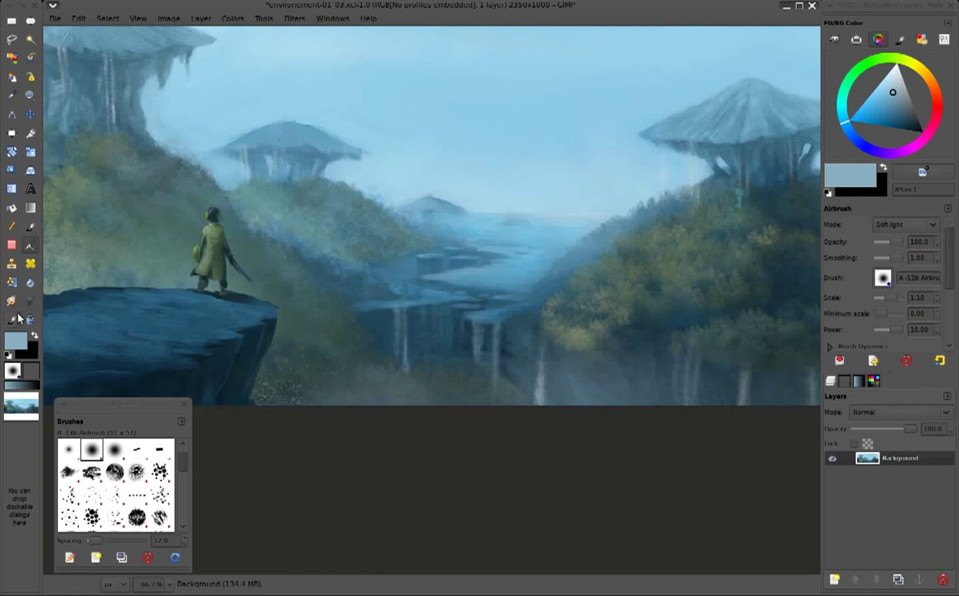
{"action": "left_click", "coordinate": [12, 320]}
{"action": "left_click", "coordinate": [514, 322], "text": "ctrl"}
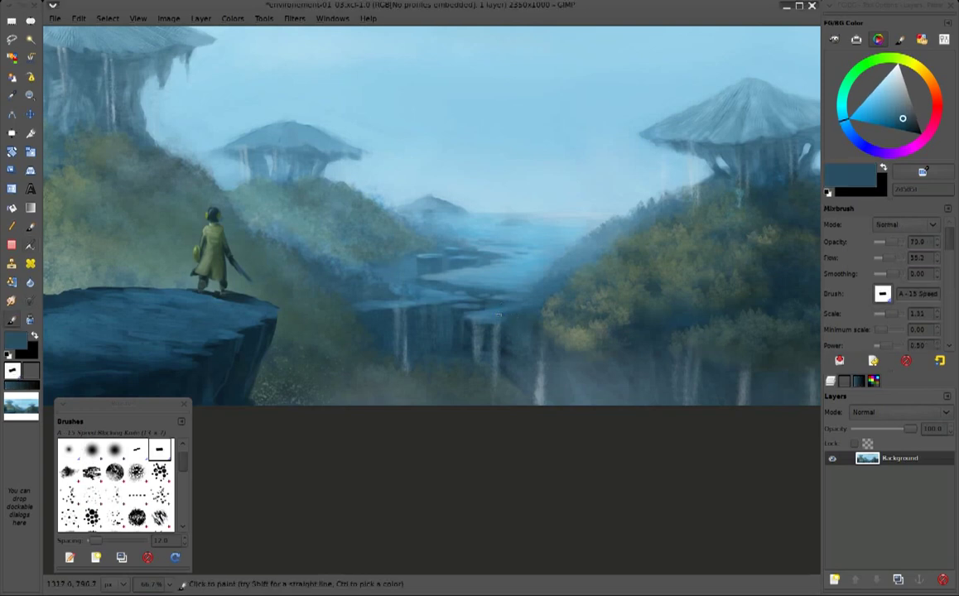
Sample light blues and dark navy to refine the waterfall cliffs, zoomed out to the whole painting
{"action": "left_click", "coordinate": [493, 319], "text": "ctrl"}
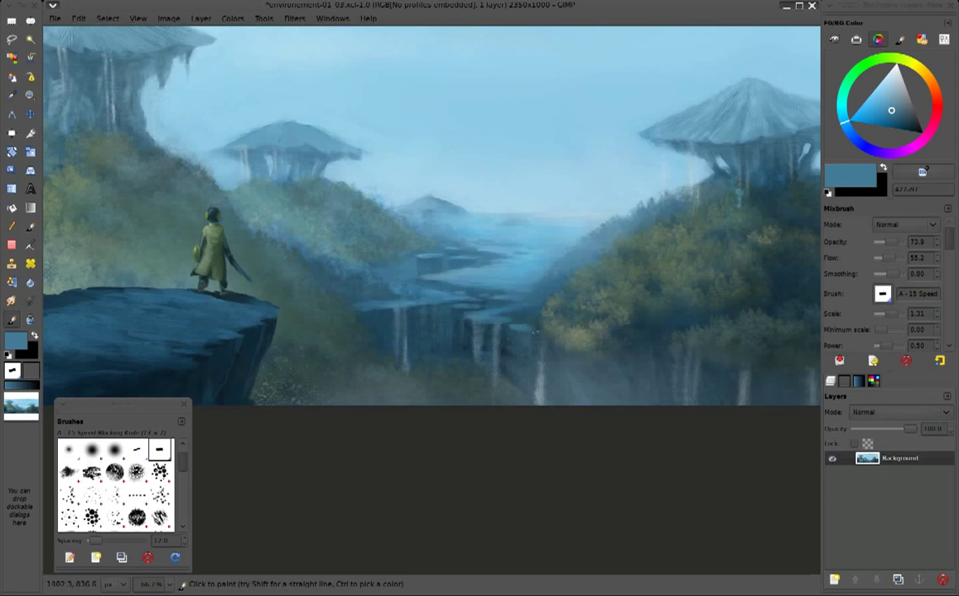
{"action": "left_click", "coordinate": [506, 327], "text": "ctrl"}
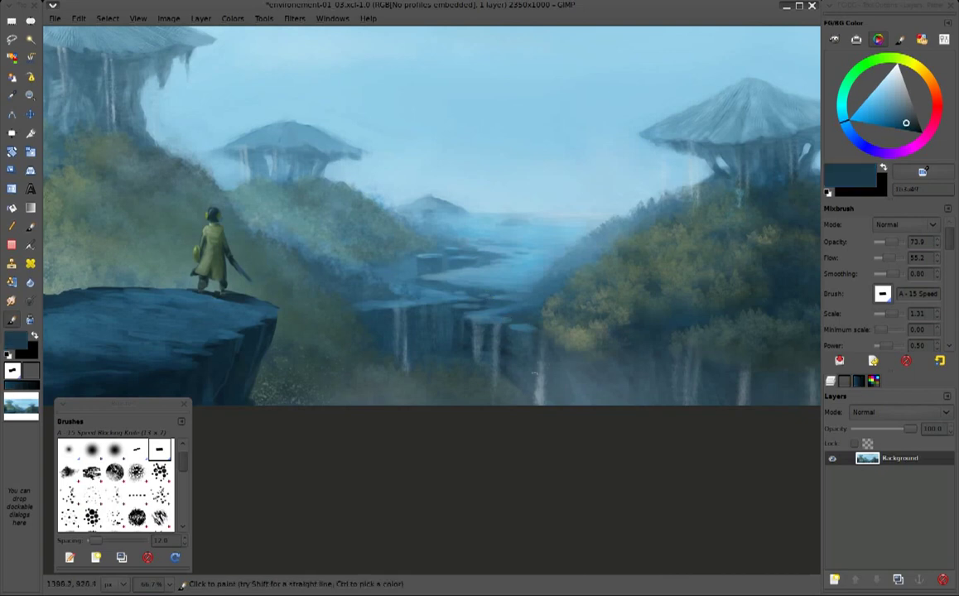
{"action": "key", "text": "minus"}
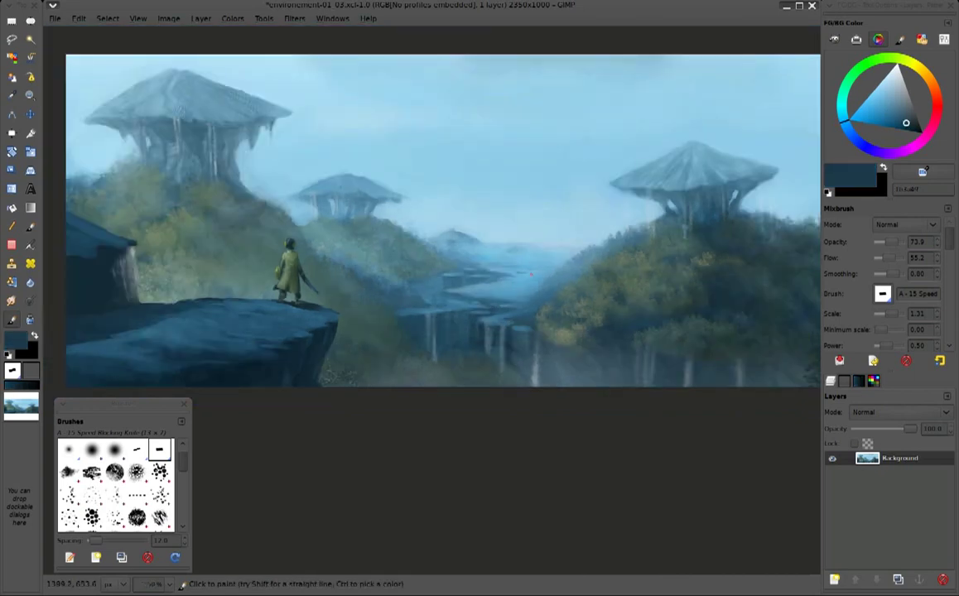
{"action": "left_click", "coordinate": [479, 325], "text": "ctrl"}
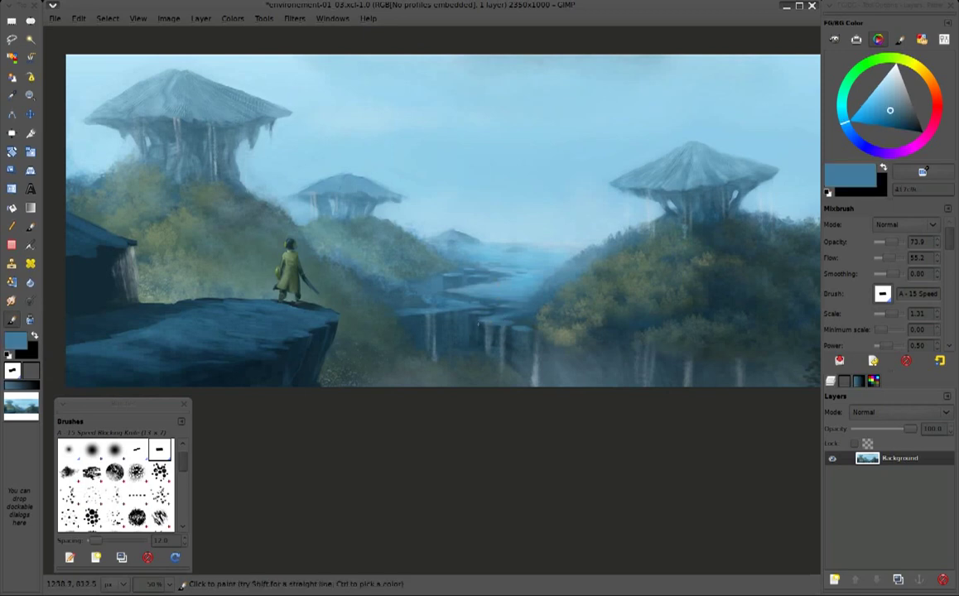
{"action": "left_click", "coordinate": [461, 335], "text": "ctrl"}
{"action": "left_click", "coordinate": [465, 329], "text": "ctrl"}
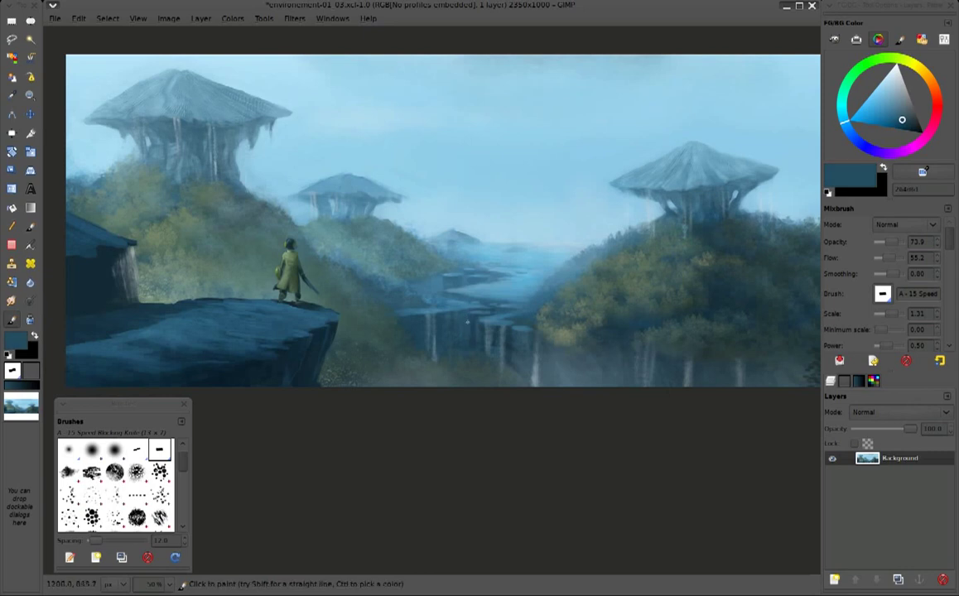
Sample lighter grey-blues from the waterfalls and valley, plus a light grey for highlights
{"action": "left_click", "coordinate": [479, 316], "text": "ctrl"}
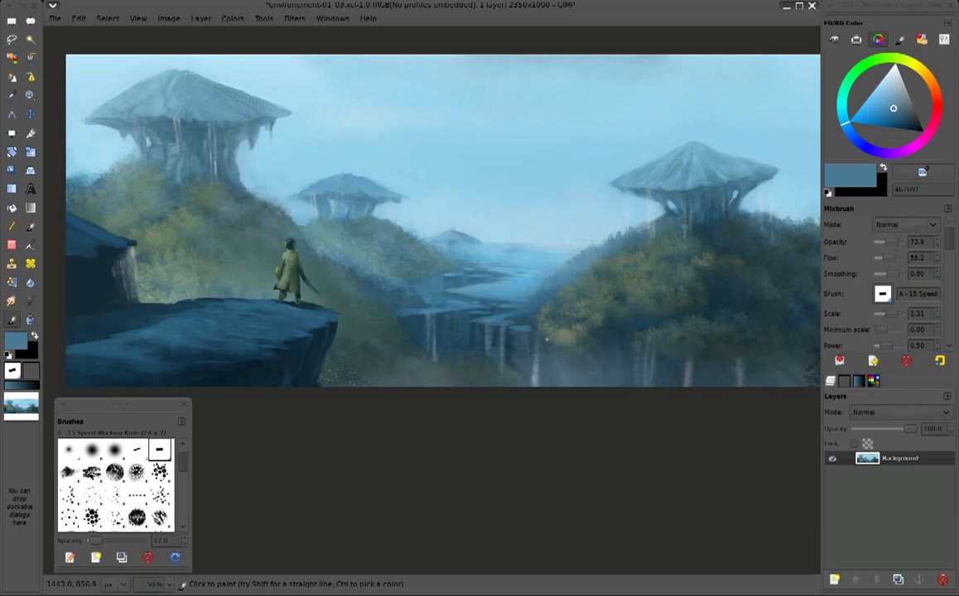
{"action": "left_click", "coordinate": [512, 338], "text": "ctrl"}
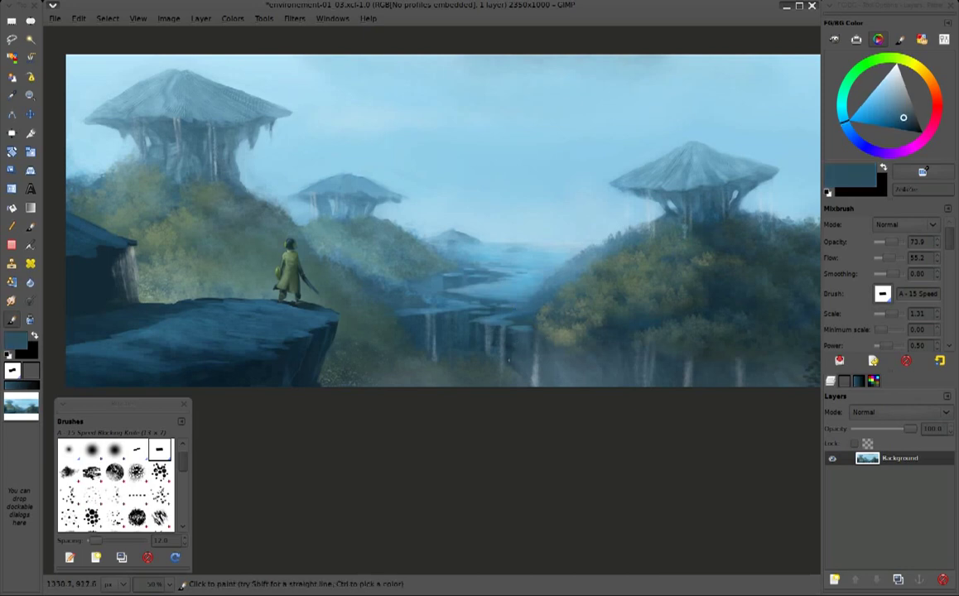
{"action": "left_click", "coordinate": [549, 360], "text": "ctrl"}
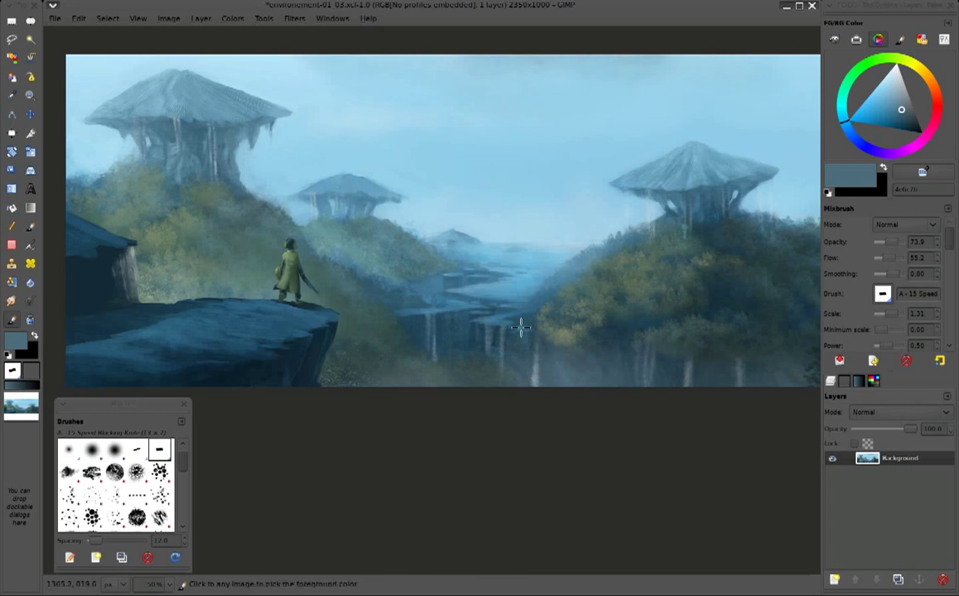
{"action": "left_click", "coordinate": [543, 362], "text": "ctrl"}
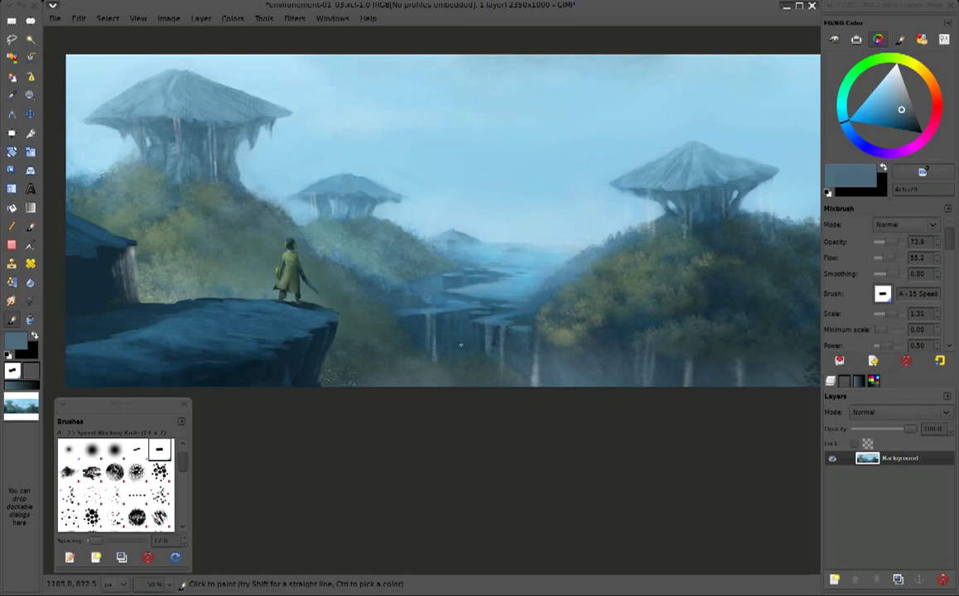
{"action": "left_click", "coordinate": [903, 79]}
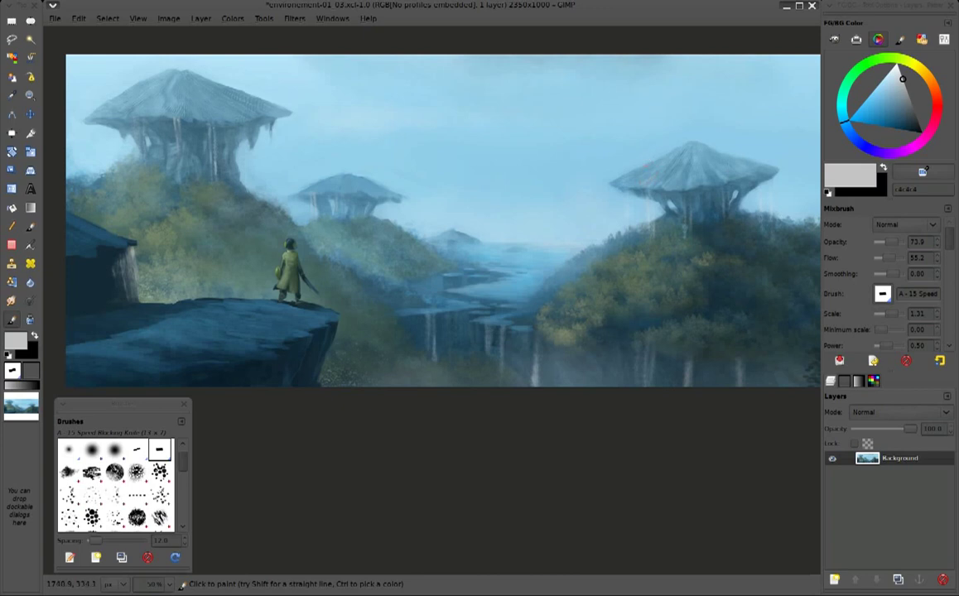
{"action": "key", "text": "ctrl"}
Pick sky blues from the sky and the middle mushroom cap to refine the sky
{"action": "scroll", "coordinate": [398, 216], "scroll_direction": "up", "scroll_amount": 1}
{"action": "left_click", "coordinate": [268, 173], "text": "ctrl"}
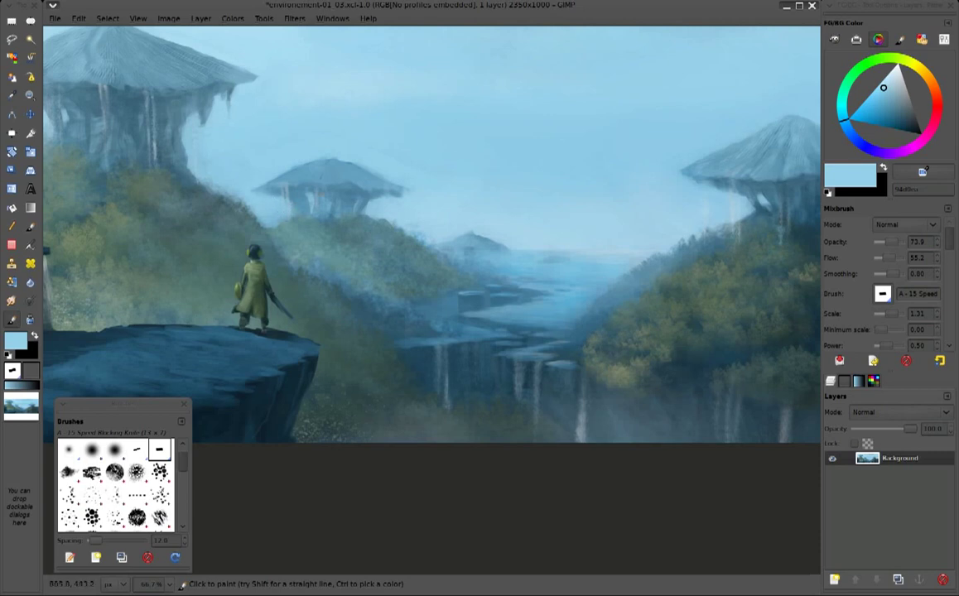
{"action": "key", "text": "ctrl"}
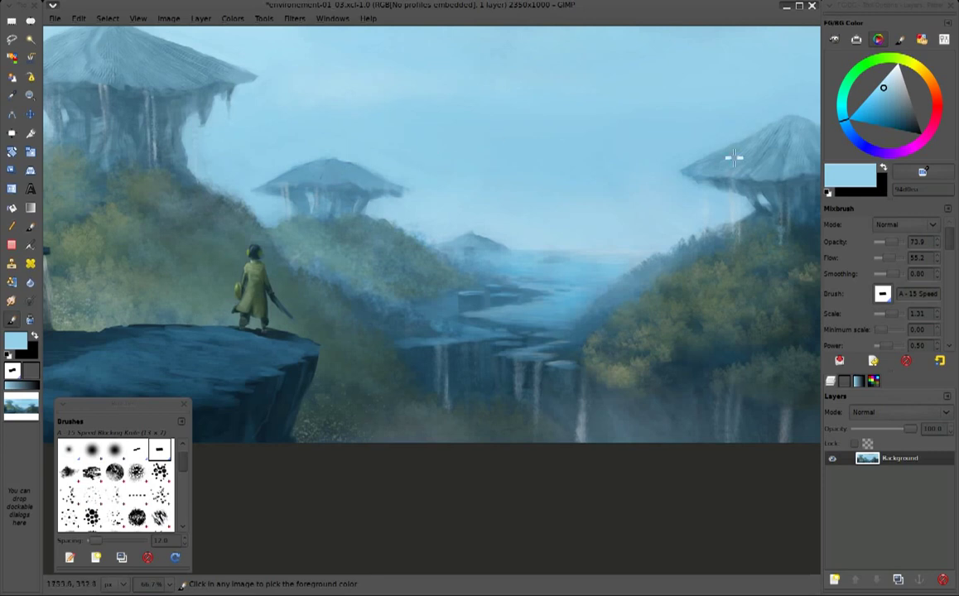
{"action": "left_click", "coordinate": [734, 162], "text": "ctrl"}
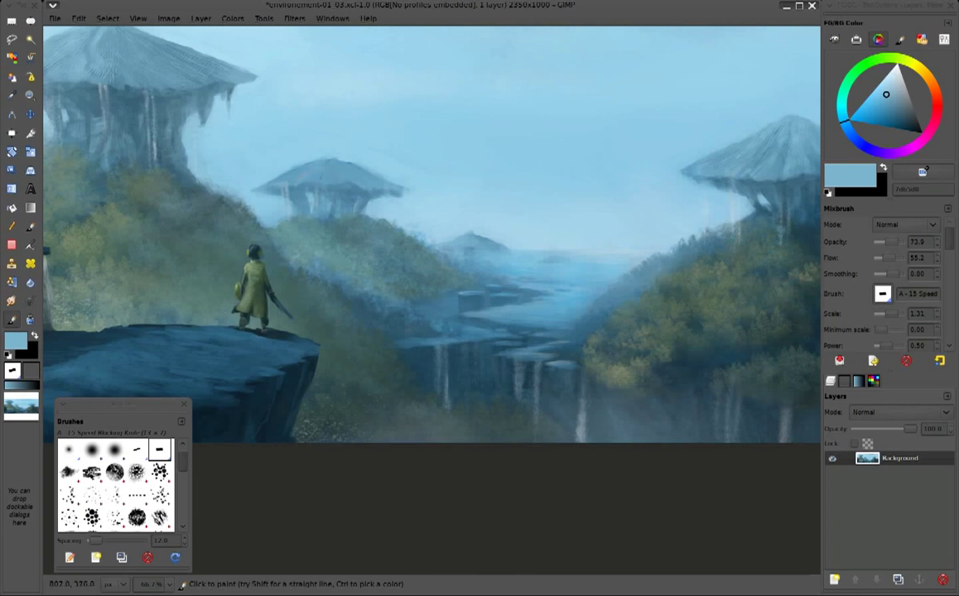
{"action": "left_click", "coordinate": [770, 162], "text": "ctrl"}
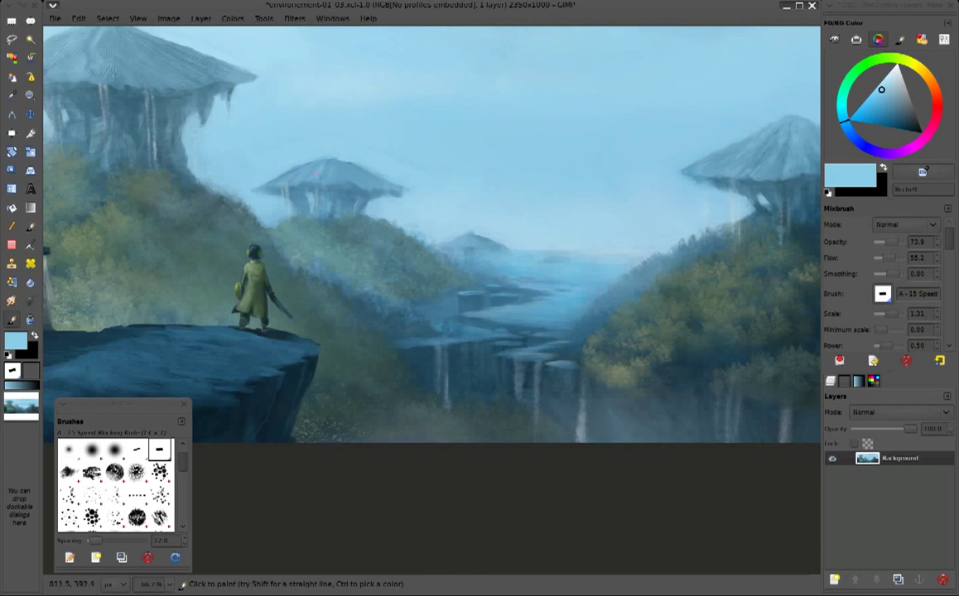
{"action": "left_click", "coordinate": [280, 150], "text": "ctrl"}
Sample darker and lighter blues, ending on a light sky blue from the valley haze
{"action": "left_click", "coordinate": [437, 212], "text": "ctrl"}
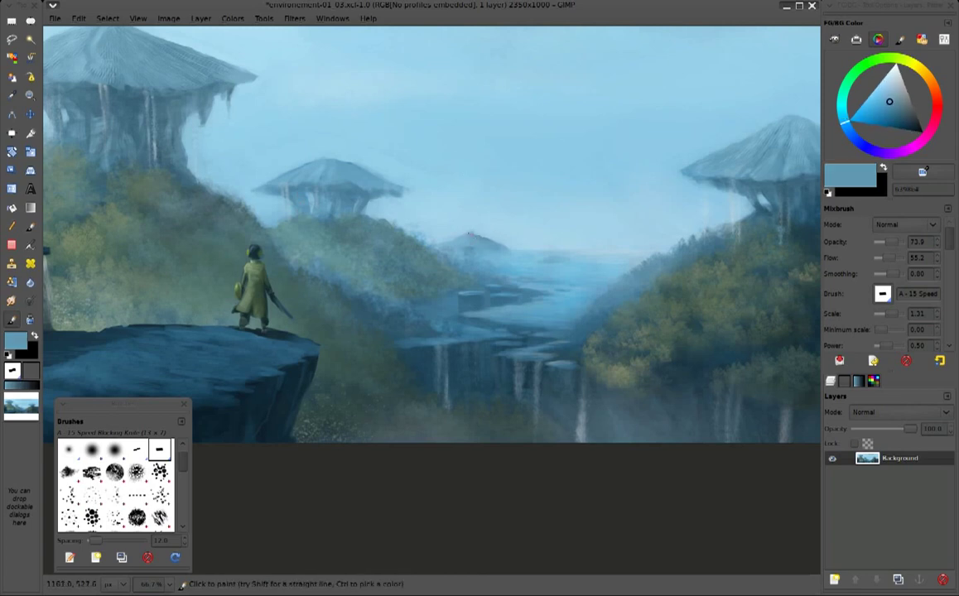
{"action": "left_click", "coordinate": [463, 215], "text": "ctrl"}
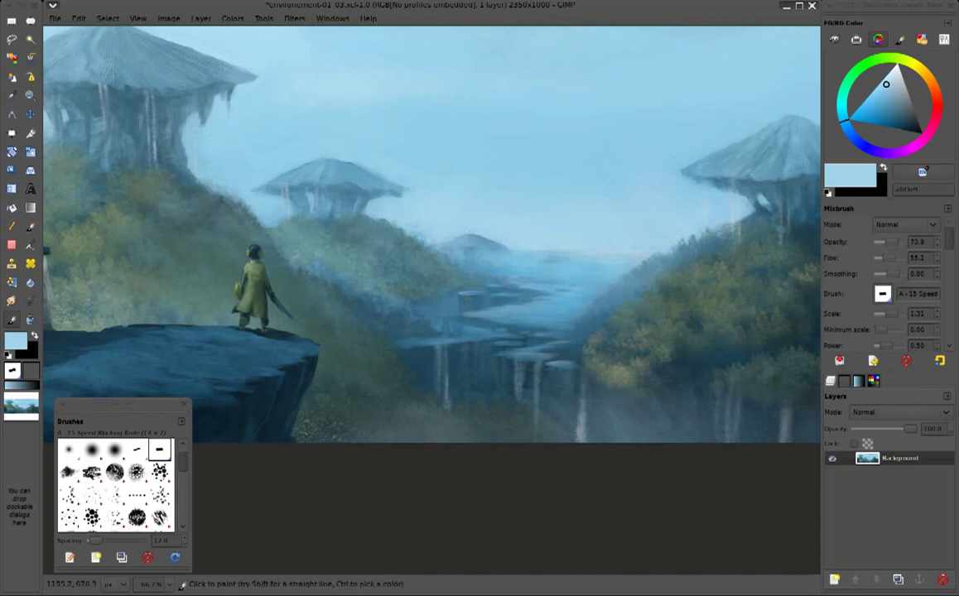
{"action": "left_click", "coordinate": [382, 329], "text": "ctrl"}
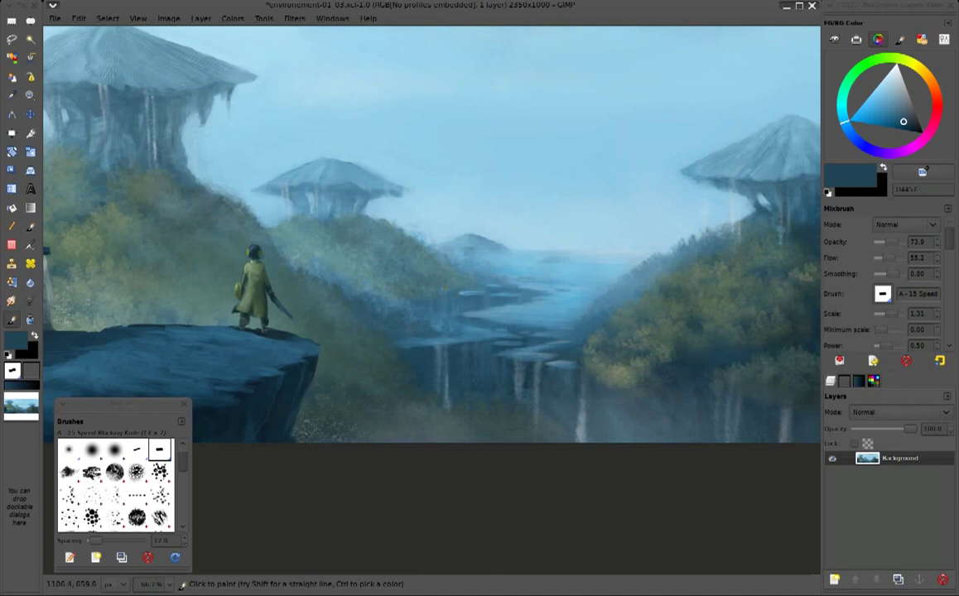
{"action": "left_click", "coordinate": [448, 305], "text": "ctrl"}
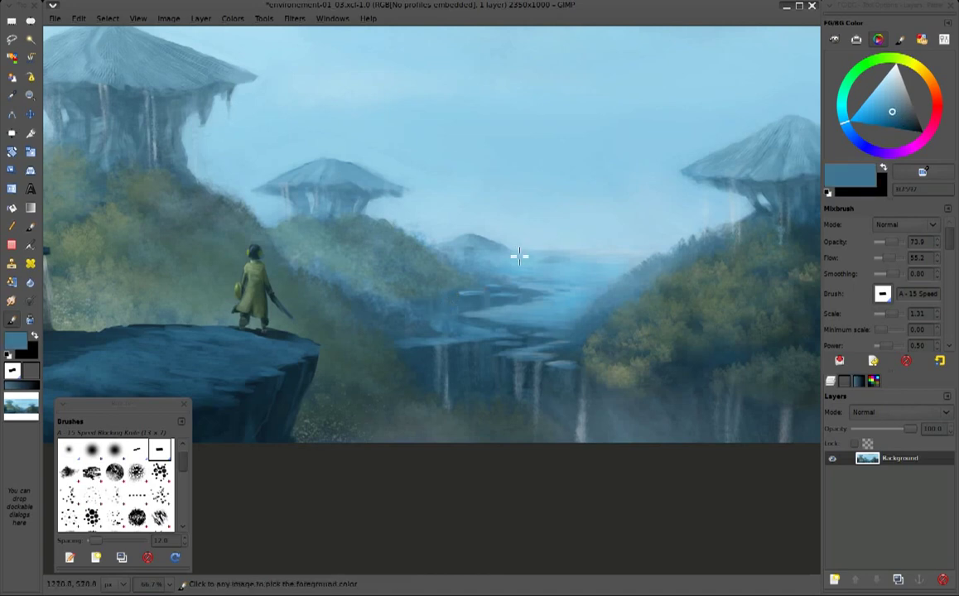
{"action": "left_click", "coordinate": [572, 275], "text": "ctrl"}
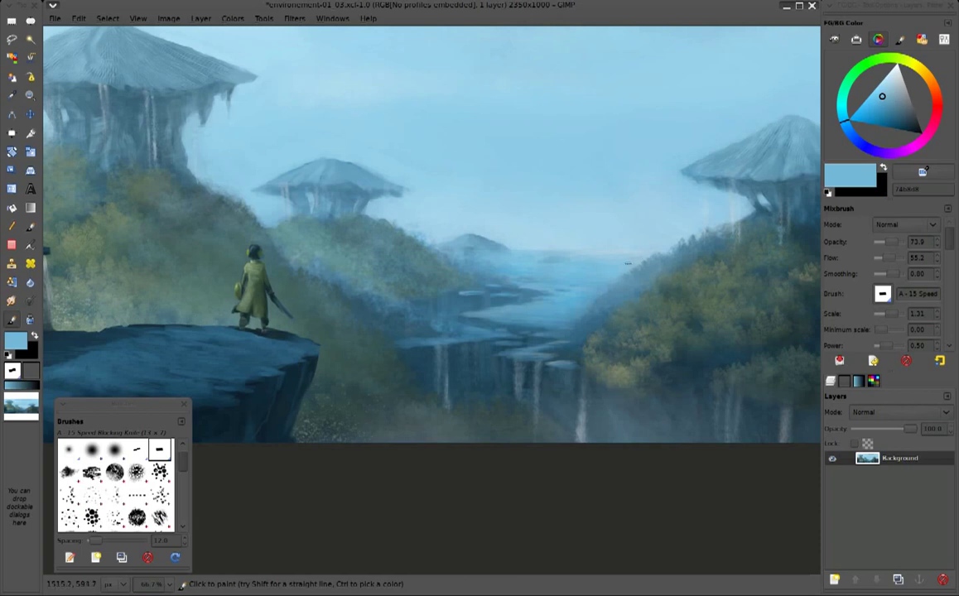
Switch to the Paintbrush with the smoke brush at 52.2 opacity and show its preset list
{"action": "scroll", "coordinate": [580, 263], "scroll_direction": "left", "scroll_amount": 5}
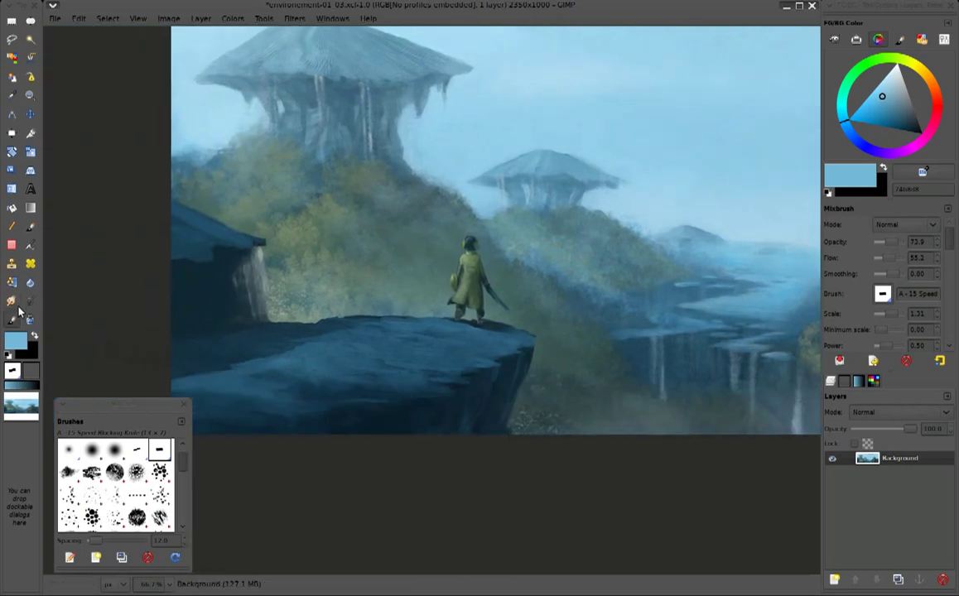
{"action": "left_click", "coordinate": [30, 225]}
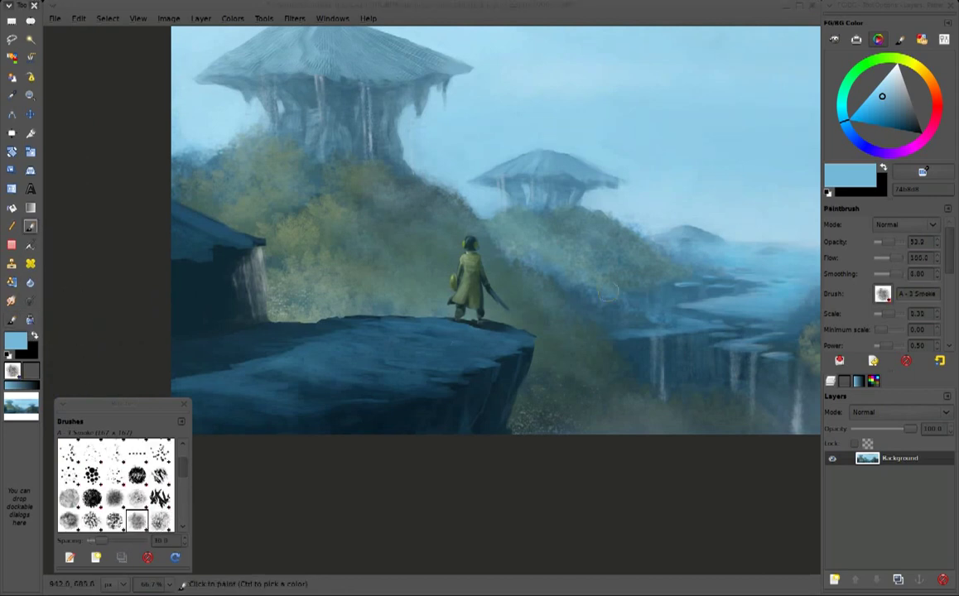
{"action": "left_click", "coordinate": [872, 361]}
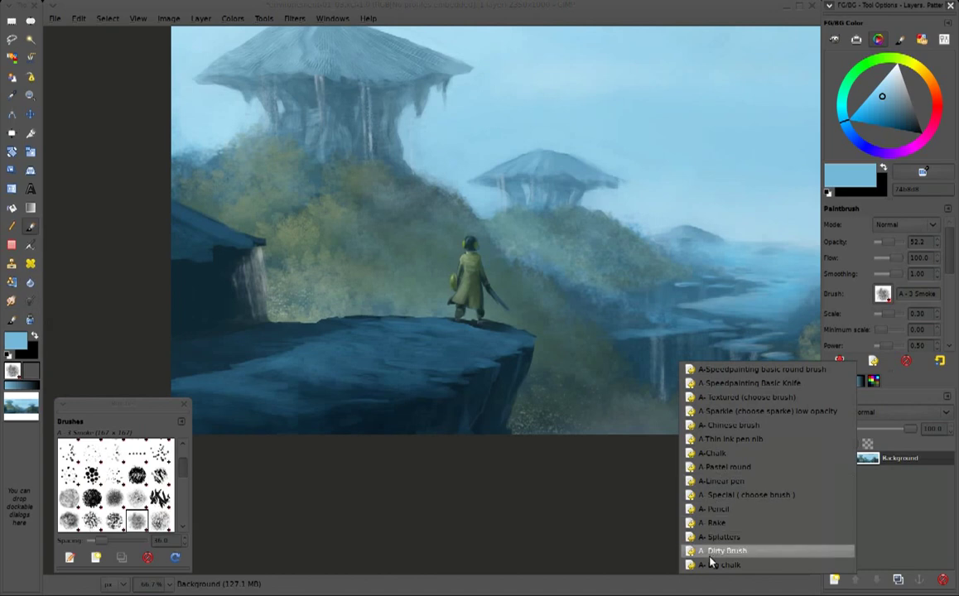
Load the A- Special preset with the A-4 random vegetal brush, a smaller size and pale green
{"action": "left_click", "coordinate": [750, 495]}
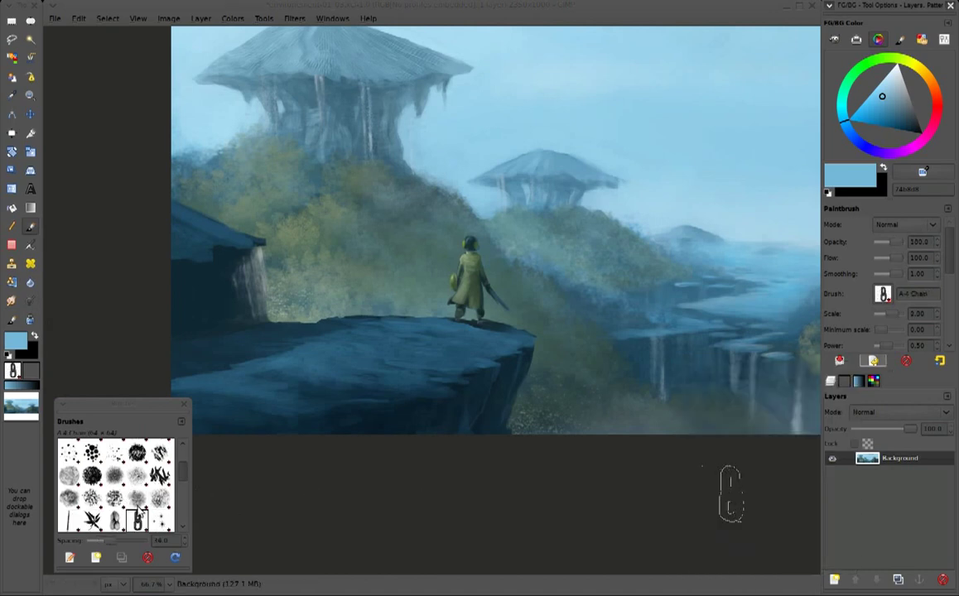
{"action": "left_click", "coordinate": [184, 477]}
{"action": "scroll", "coordinate": [184, 478], "scroll_direction": "down", "scroll_amount": 2}
{"action": "left_click", "coordinate": [160, 497]}
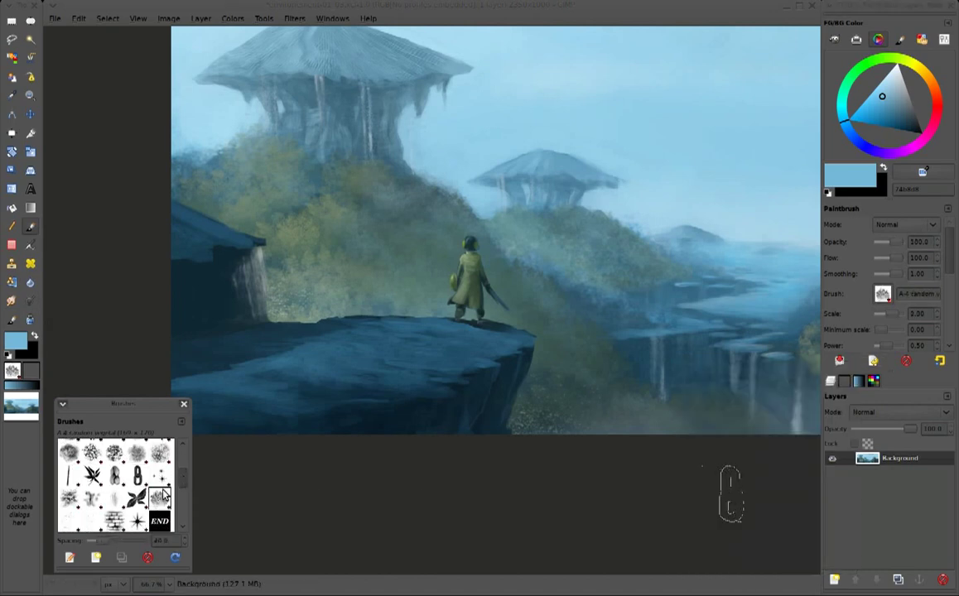
{"action": "key", "text": "bracketleft"}
{"action": "key", "text": "bracketleft"}
{"action": "key", "text": "bracketleft"}
{"action": "key", "text": "bracketleft"}
{"action": "key", "text": "bracketleft"}
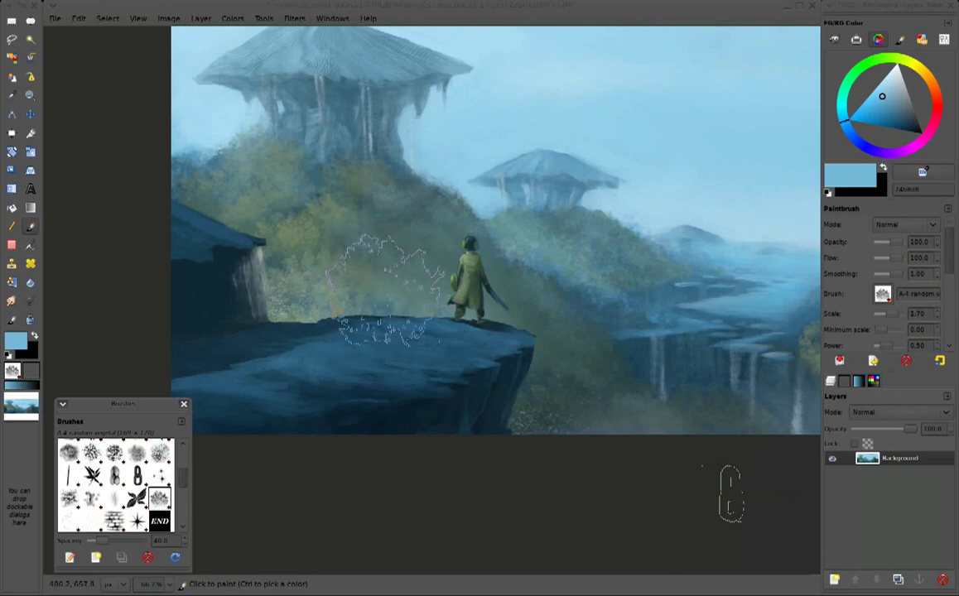
{"action": "left_click", "coordinate": [322, 283], "text": "ctrl"}
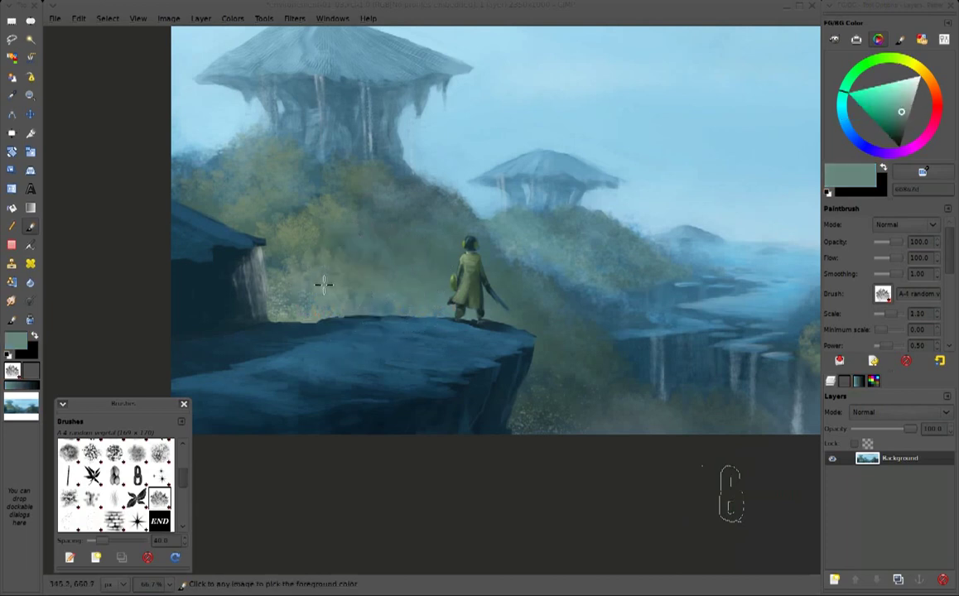
{"action": "left_click", "coordinate": [900, 101]}
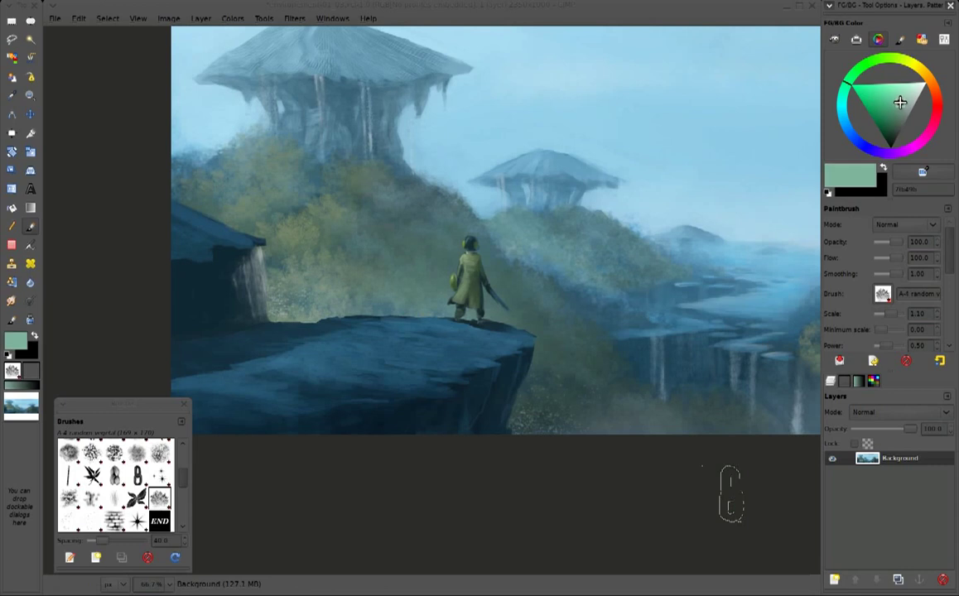
{"action": "key", "text": "bracketleft"}
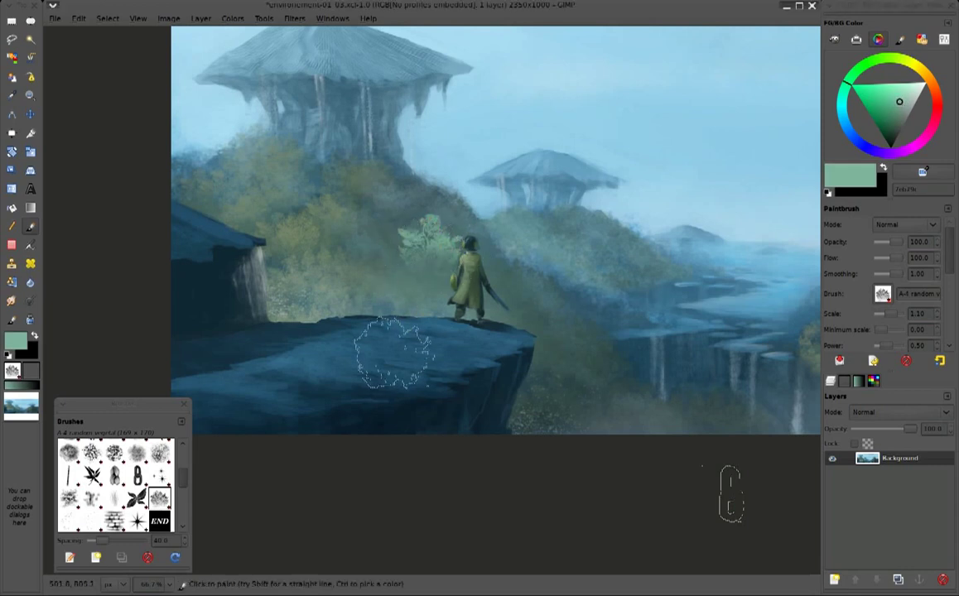
Set brush opacity to 13 and dab faint green foliage haze beside the cloaked figure
{"action": "left_click", "coordinate": [883, 241]}
{"action": "type", "text": "13"}
{"action": "key", "text": "Return"}
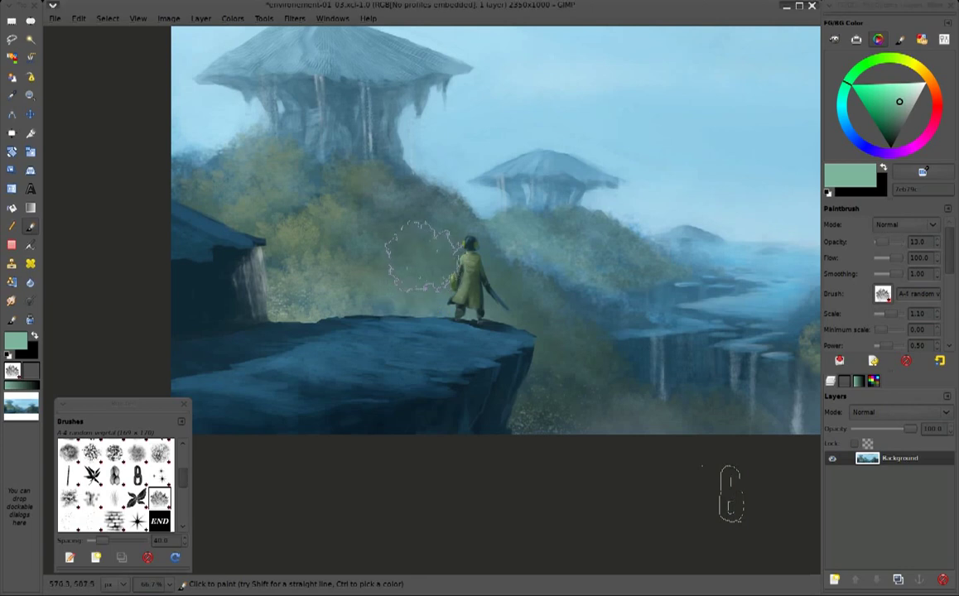
{"action": "key", "text": "bracketleft"}
{"action": "key", "text": "bracketleft"}
{"action": "key", "text": "bracketleft"}
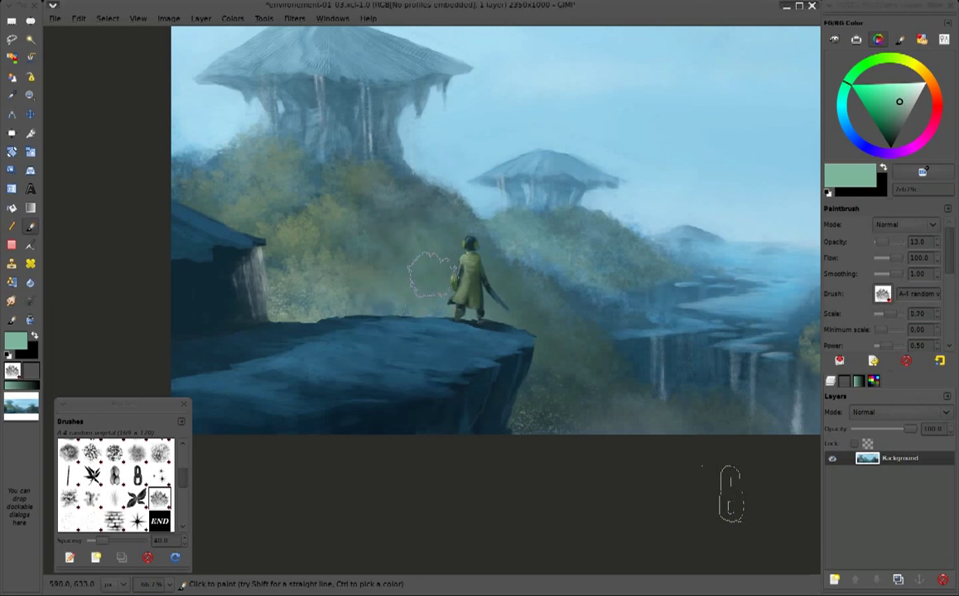
{"action": "mouse_move", "coordinate": [416, 247]}
{"action": "left_mouse_down"}
{"action": "mouse_move", "coordinate": [380, 240]}
{"action": "mouse_move", "coordinate": [458, 292]}
{"action": "mouse_move", "coordinate": [572, 421]}
{"action": "mouse_move", "coordinate": [612, 423]}
{"action": "mouse_move", "coordinate": [544, 428]}
{"action": "left_mouse_up"}
{"action": "left_click_drag", "start_coordinate": [574, 299], "coordinate": [554, 285]}
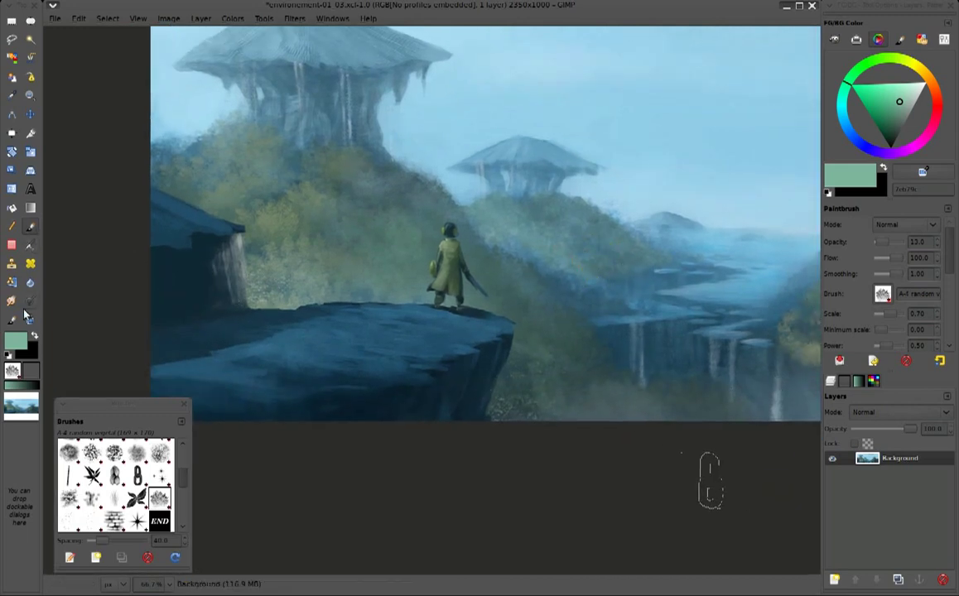
{"action": "left_click", "coordinate": [12, 319]}
Sample dark, light and teal rock blues to rework the cliff top with knife strokes
{"action": "left_click", "coordinate": [427, 361], "text": "ctrl"}
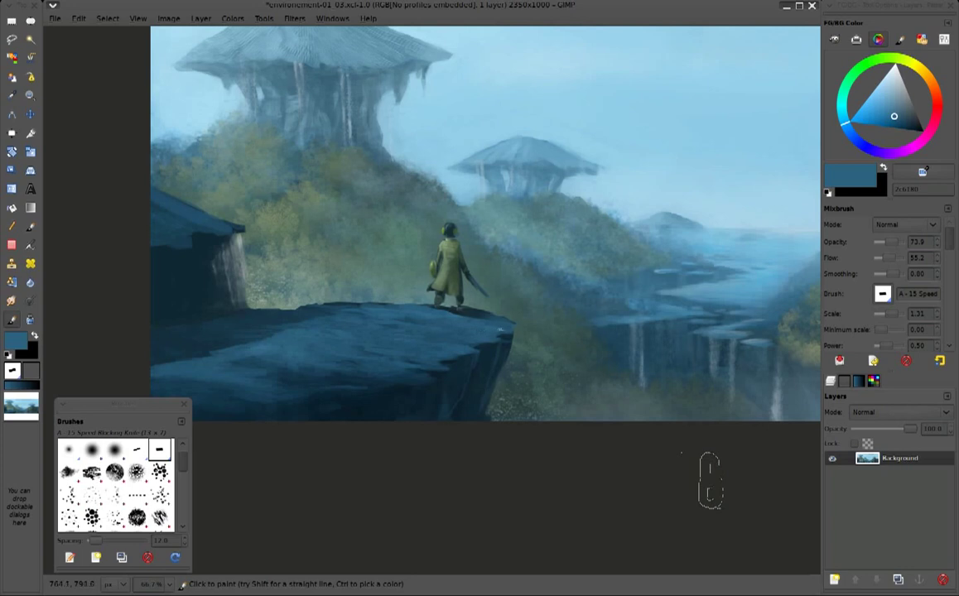
{"action": "left_click", "coordinate": [417, 295], "text": "ctrl"}
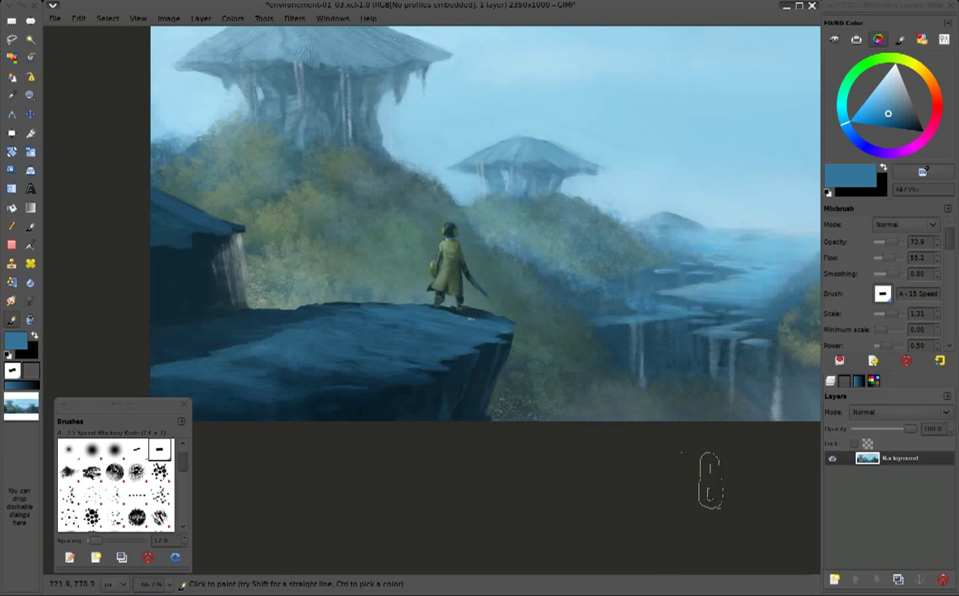
{"action": "left_click", "coordinate": [887, 95]}
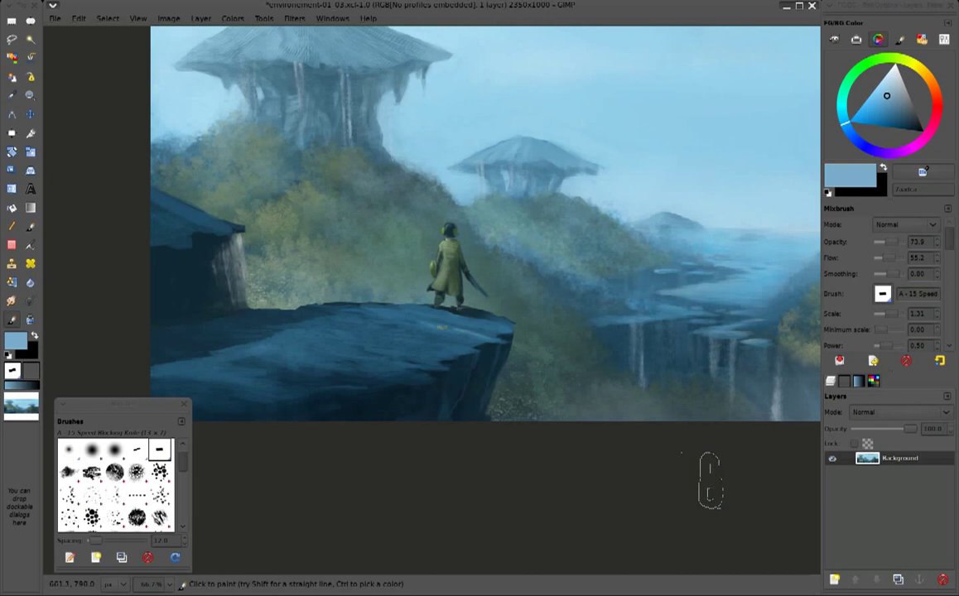
{"action": "left_click", "coordinate": [409, 323], "text": "ctrl"}
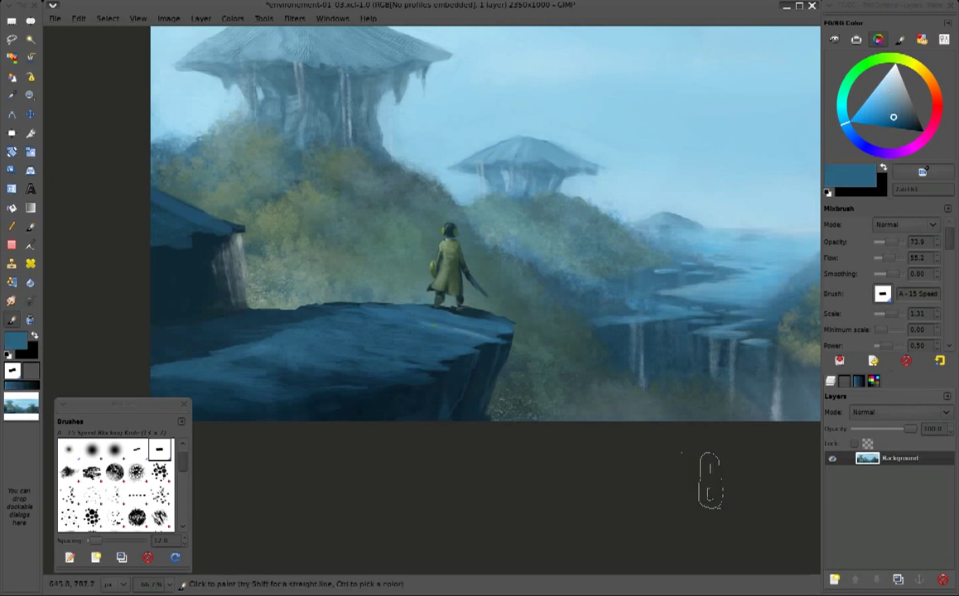
{"action": "left_click", "coordinate": [453, 333], "text": "ctrl"}
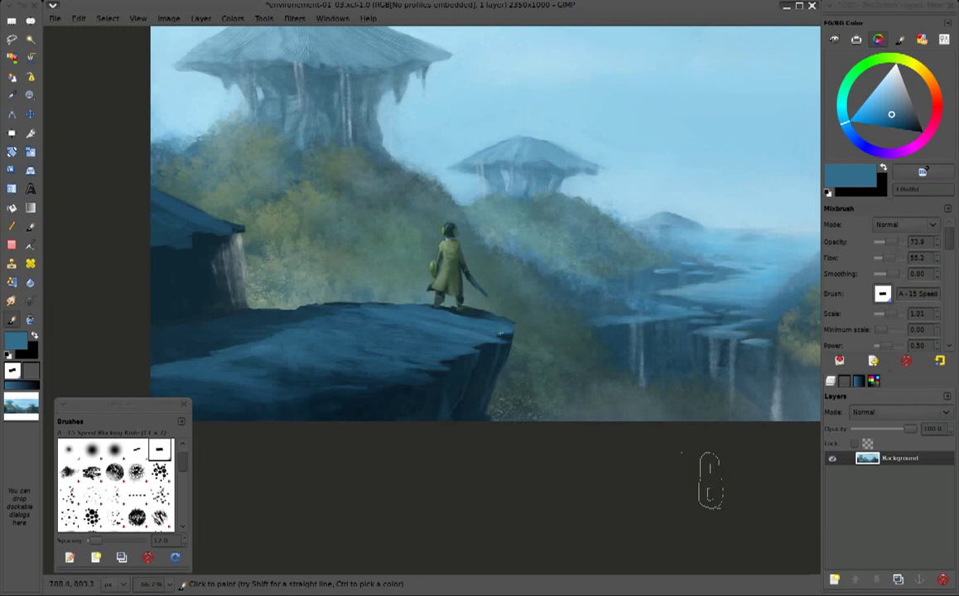
{"action": "left_click", "coordinate": [497, 334], "text": "ctrl"}
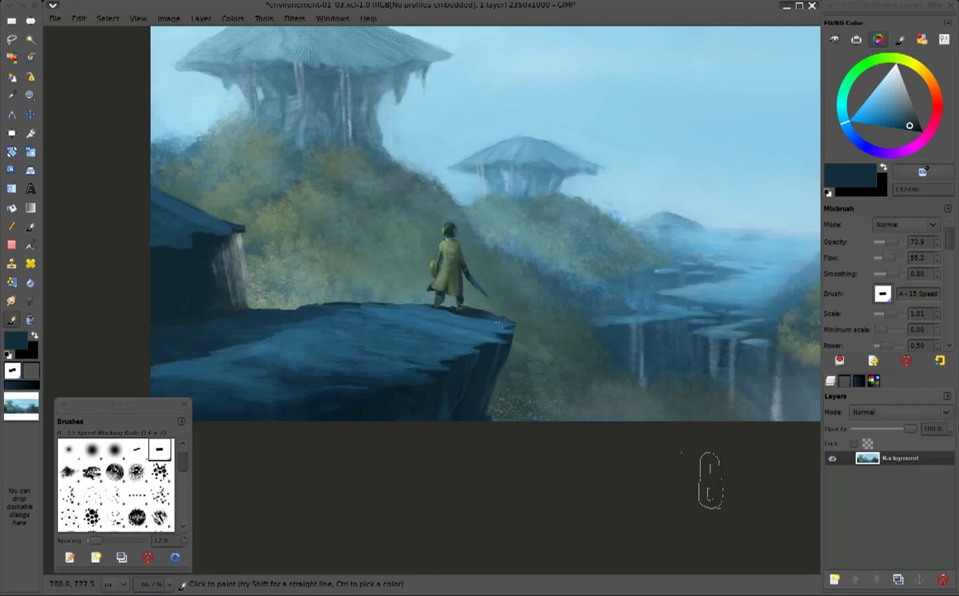
{"action": "left_click", "coordinate": [508, 336], "text": "ctrl"}
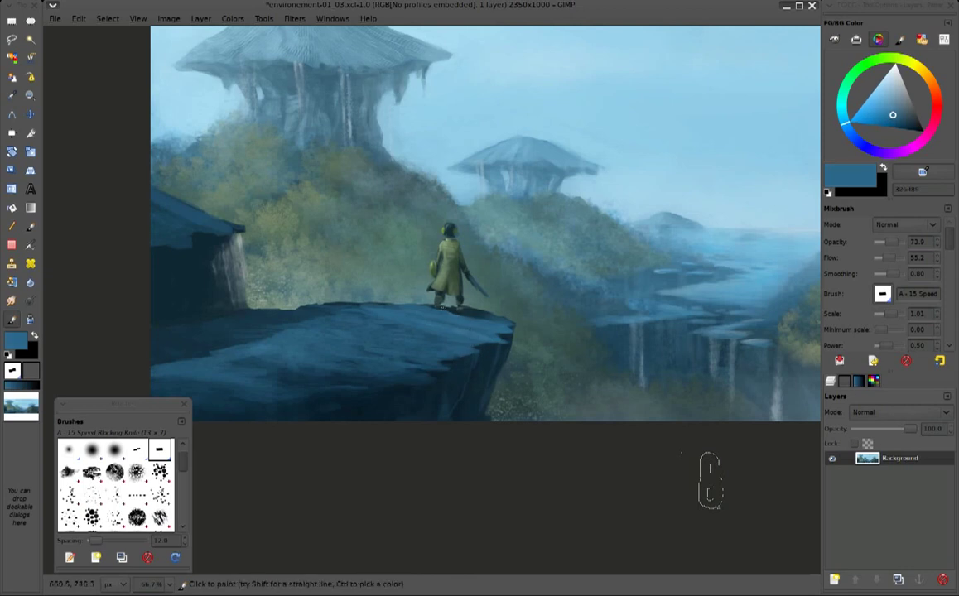
{"action": "left_click", "coordinate": [470, 358], "text": "ctrl"}
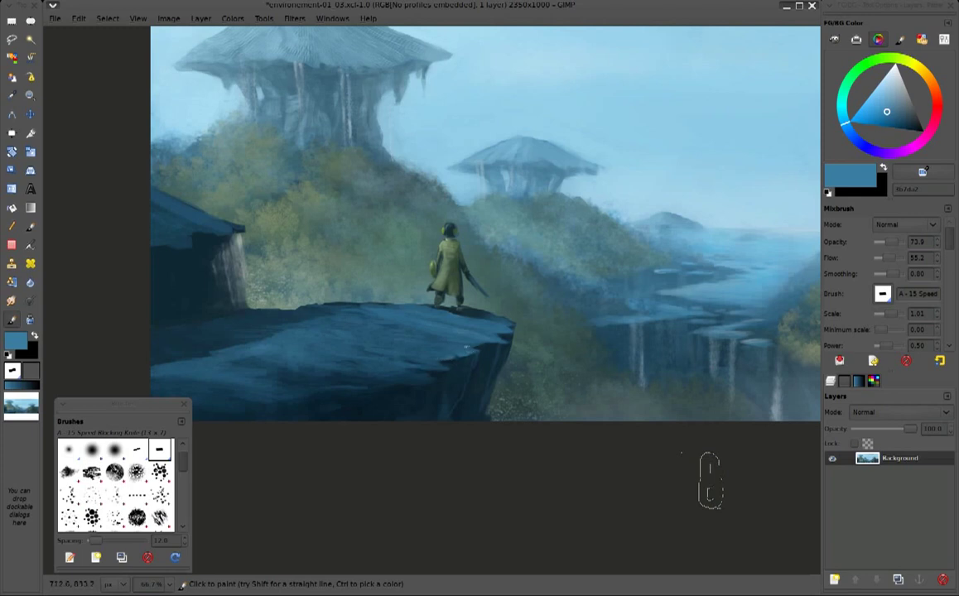
Shade the cliff face with sampled dark navy and mid rock blues, then copy the image with Ctrl+C
{"action": "left_click", "coordinate": [343, 306], "text": "ctrl"}
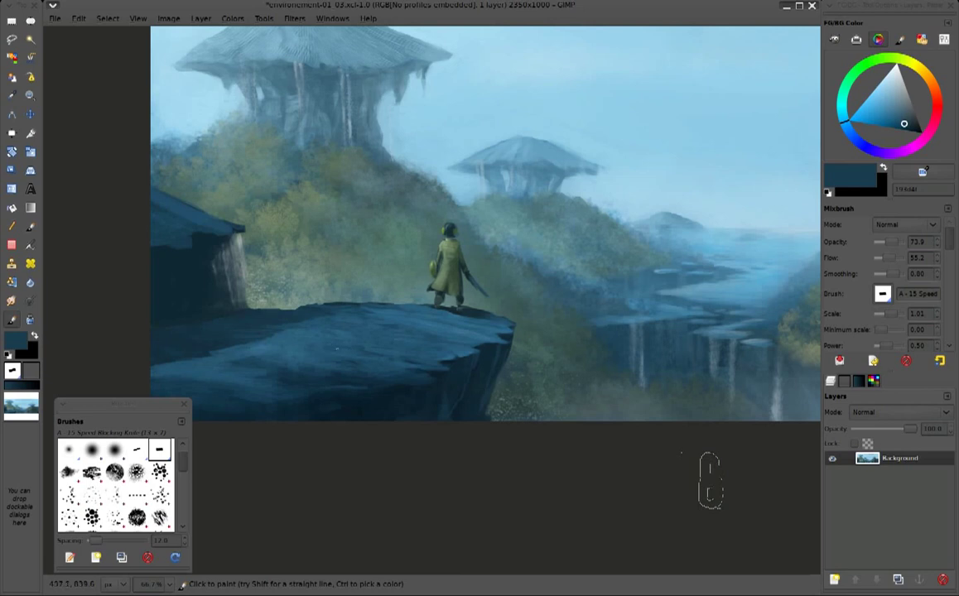
{"action": "left_click", "coordinate": [332, 337], "text": "ctrl"}
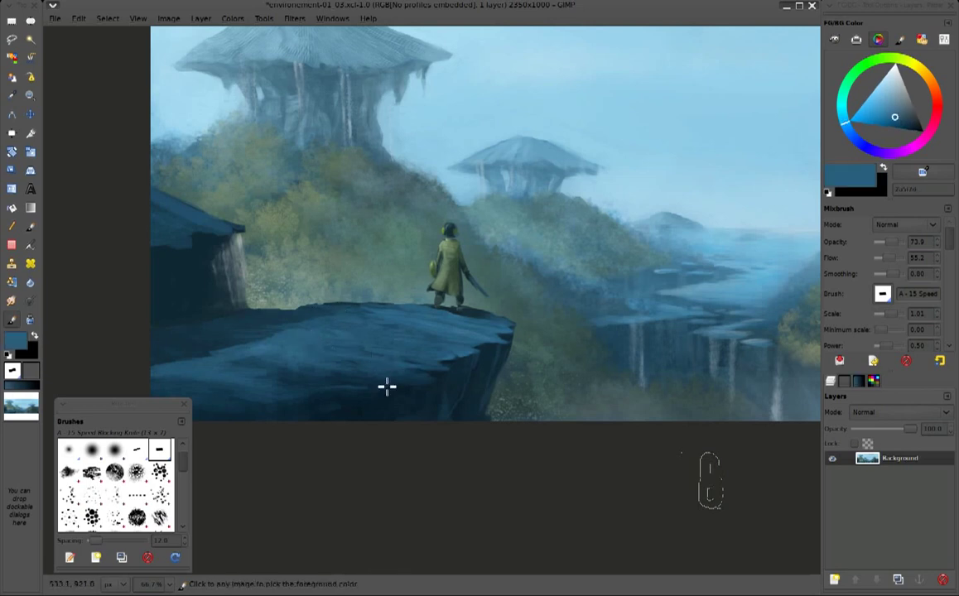
{"action": "left_click", "coordinate": [357, 358], "text": "ctrl"}
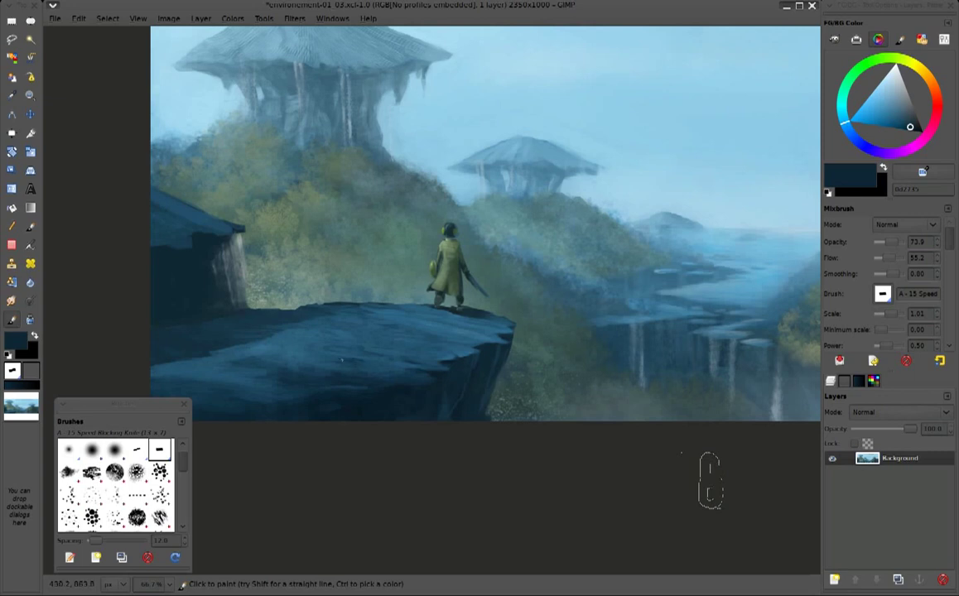
{"action": "left_click", "coordinate": [348, 361], "text": "ctrl"}
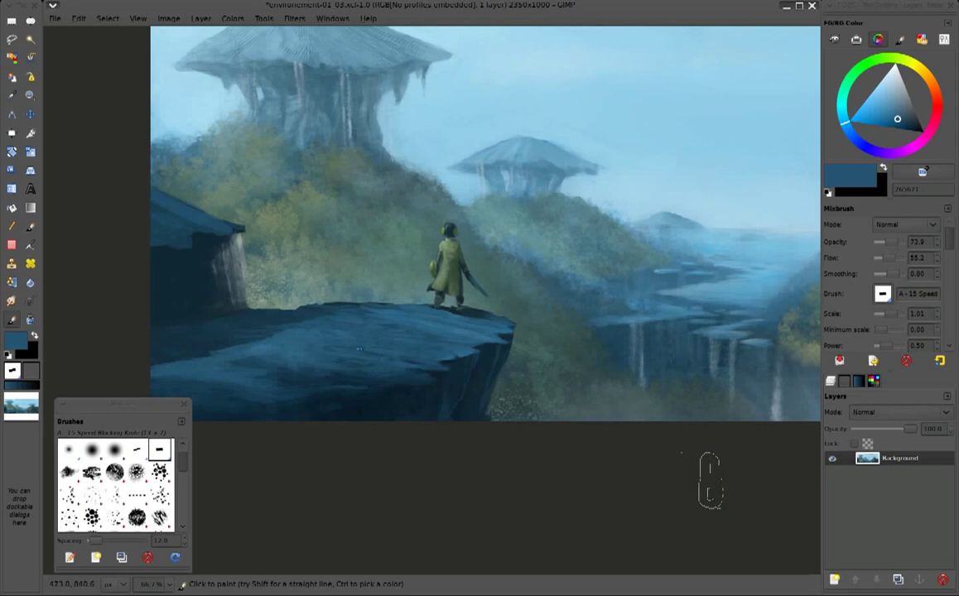
{"action": "left_click", "coordinate": [353, 379], "text": "ctrl"}
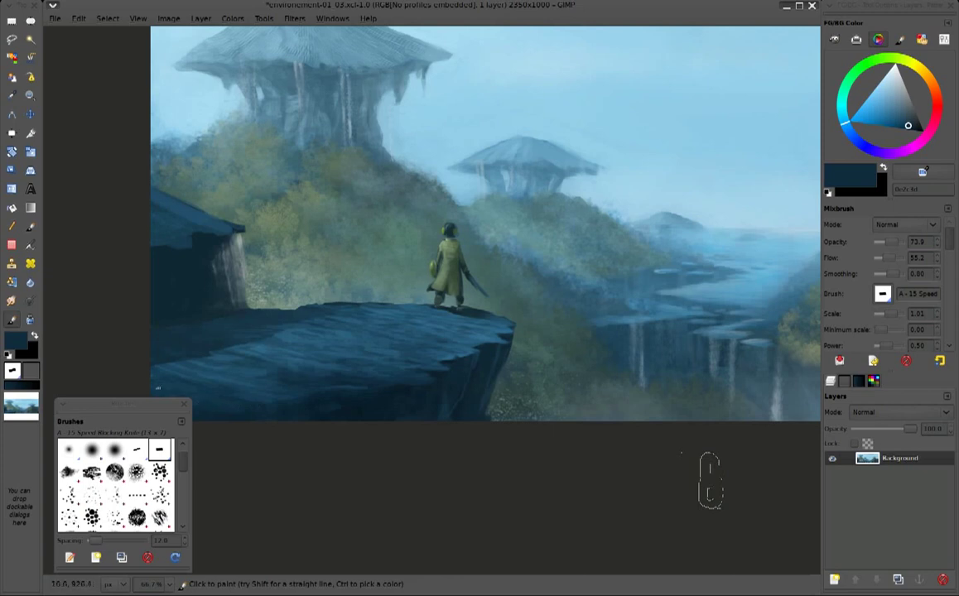
{"action": "key", "text": "ctrl+c"}
Sample mid and darker rock blues to streak horizontal knife strokes across the cliff top
{"action": "left_click_drag", "start_coordinate": [711, 481], "coordinate": [745, 460]}
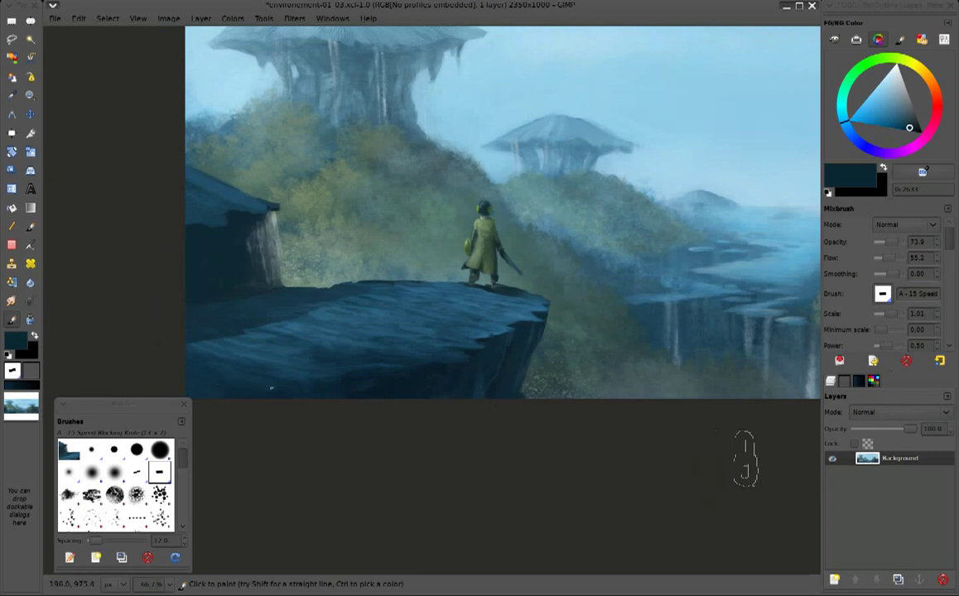
{"action": "left_click", "coordinate": [246, 341], "text": "ctrl"}
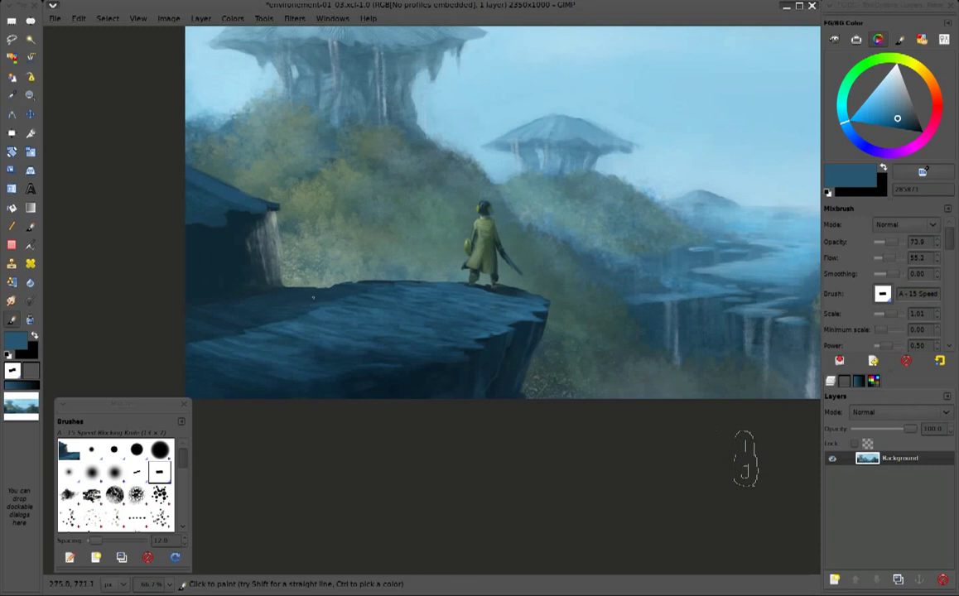
{"action": "left_click", "coordinate": [273, 267], "text": "ctrl"}
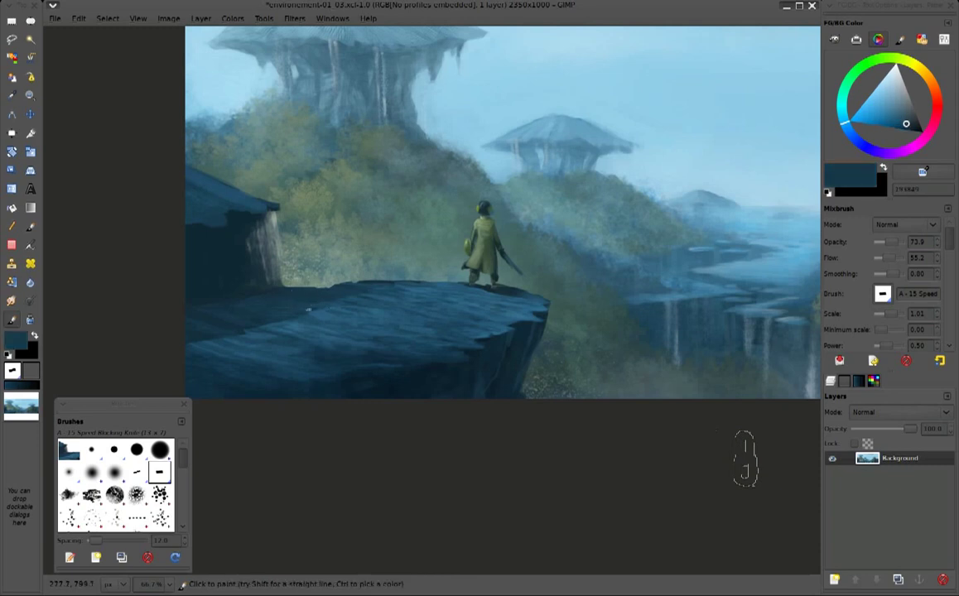
{"action": "left_click", "coordinate": [320, 302], "text": "ctrl"}
{"action": "left_click", "coordinate": [268, 224], "text": "ctrl"}
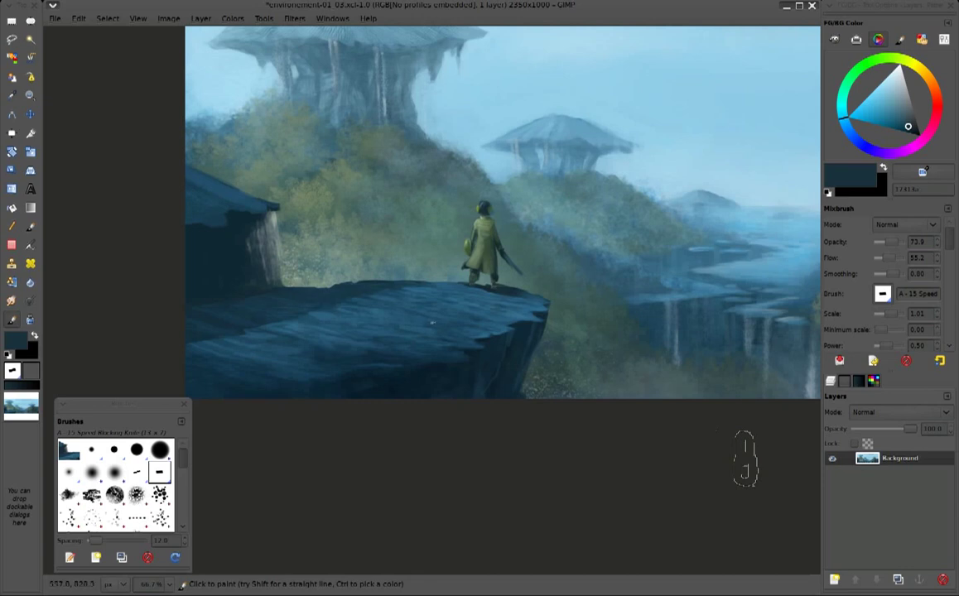
{"action": "left_click", "coordinate": [286, 319], "text": "ctrl"}
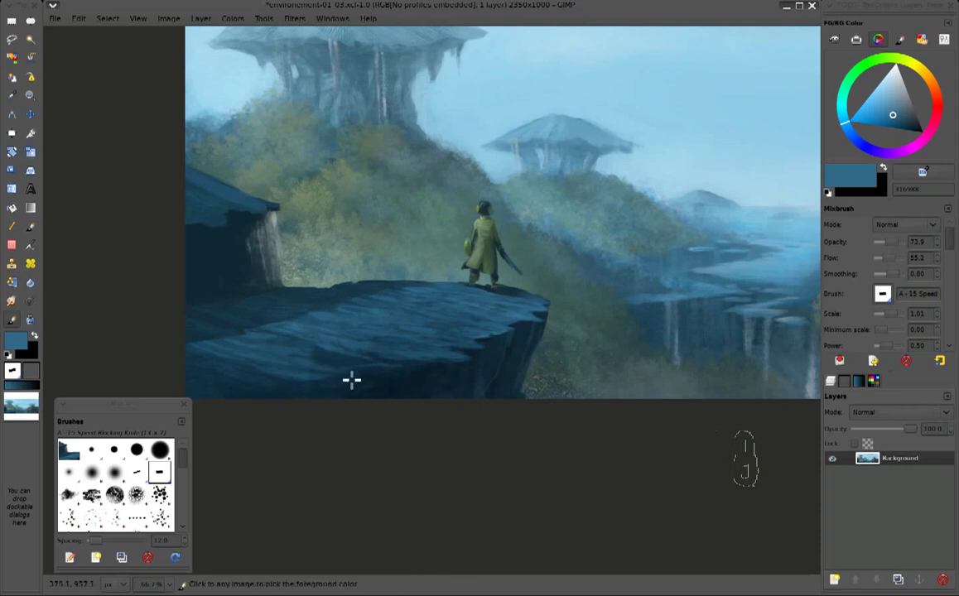
Alternate sampled dark navy and medium rock blues, then a paler blue, across the cliff top
{"action": "left_click", "coordinate": [342, 385], "text": "ctrl"}
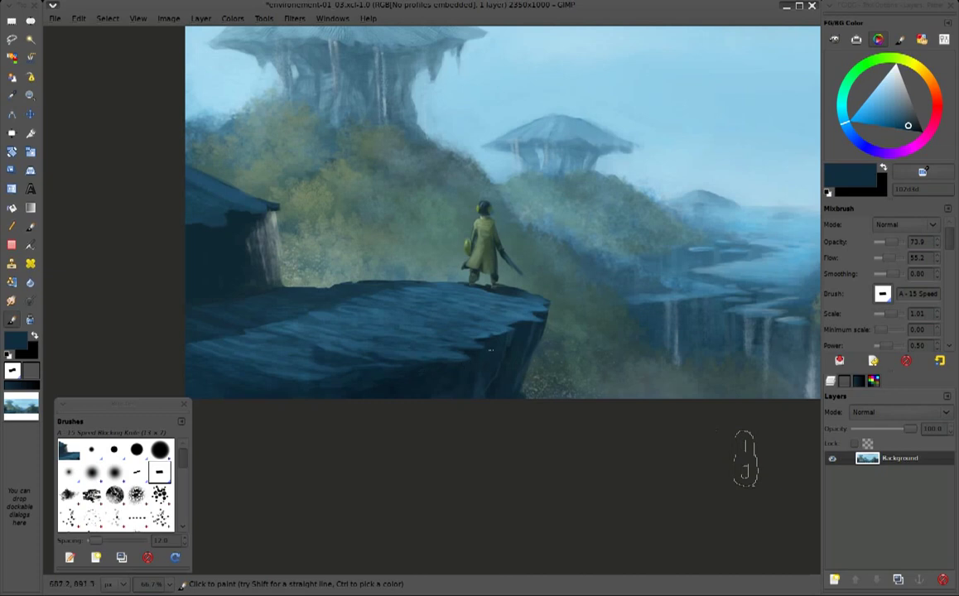
{"action": "left_click", "coordinate": [494, 343], "text": "ctrl"}
{"action": "left_click", "coordinate": [484, 355], "text": "ctrl"}
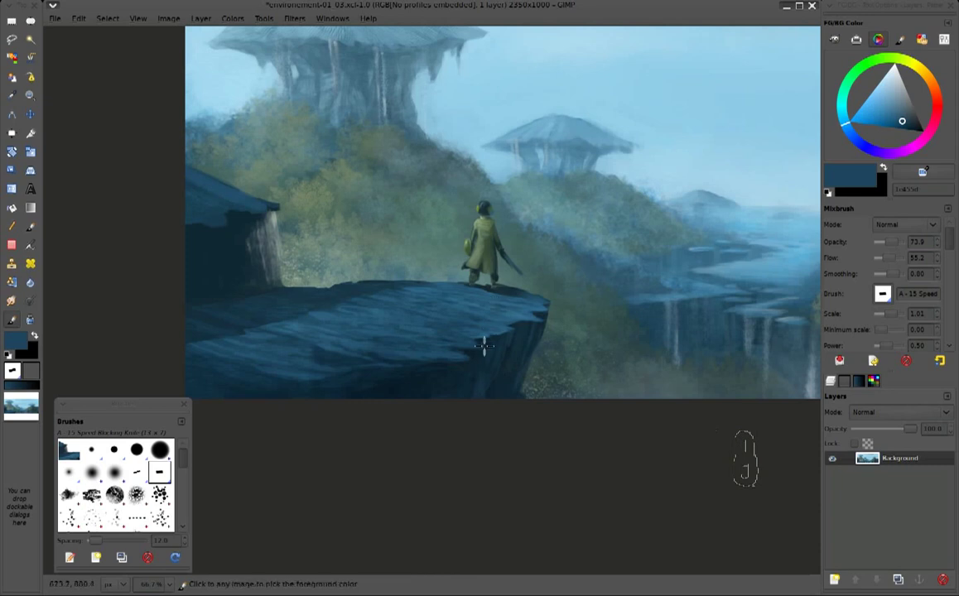
{"action": "left_click", "coordinate": [409, 385], "text": "ctrl"}
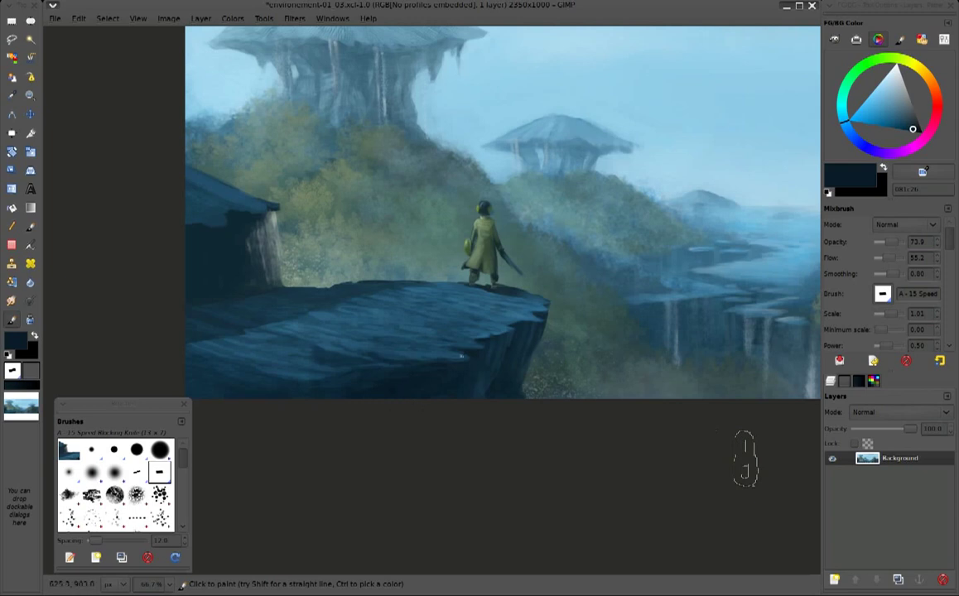
{"action": "left_click", "coordinate": [490, 332], "text": "ctrl"}
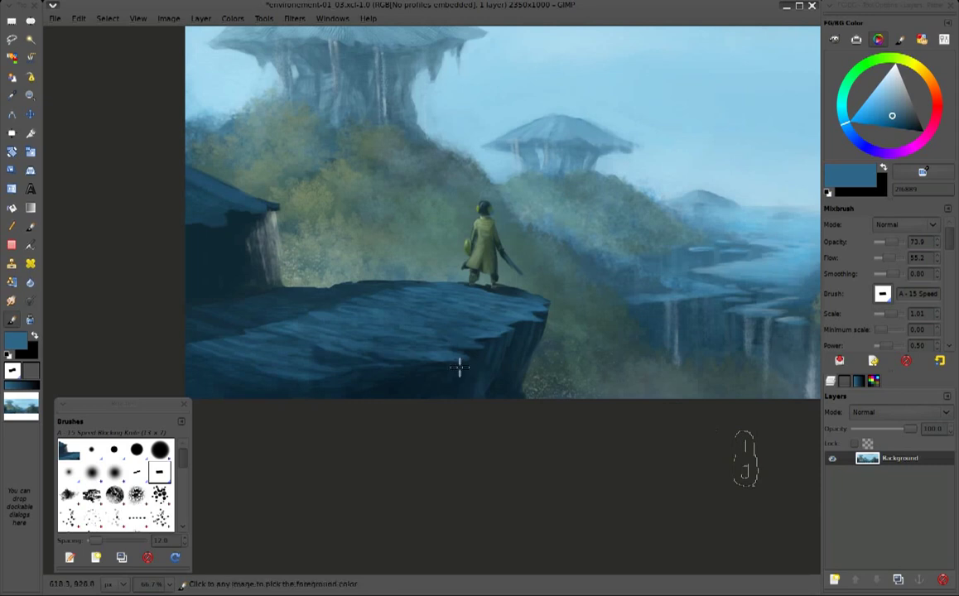
{"action": "left_click", "coordinate": [448, 359], "text": "ctrl"}
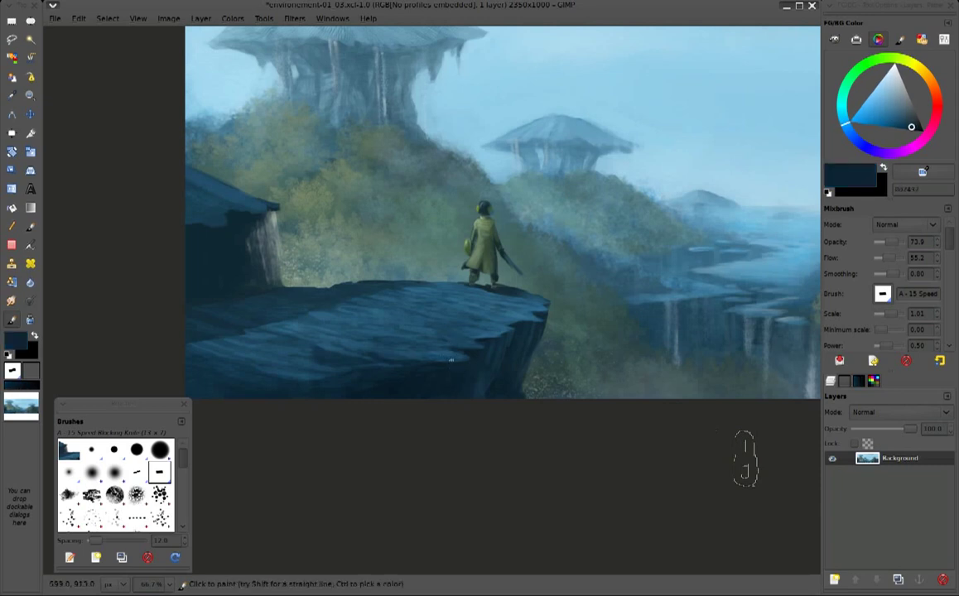
{"action": "left_click", "coordinate": [453, 359], "text": "ctrl"}
{"action": "left_click", "coordinate": [434, 342], "text": "ctrl"}
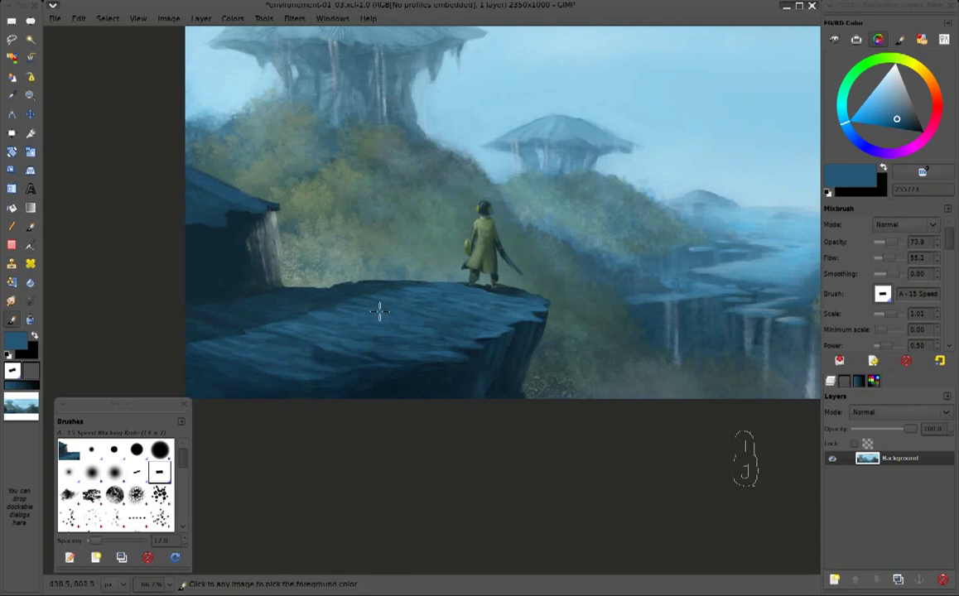
{"action": "left_click", "coordinate": [896, 112]}
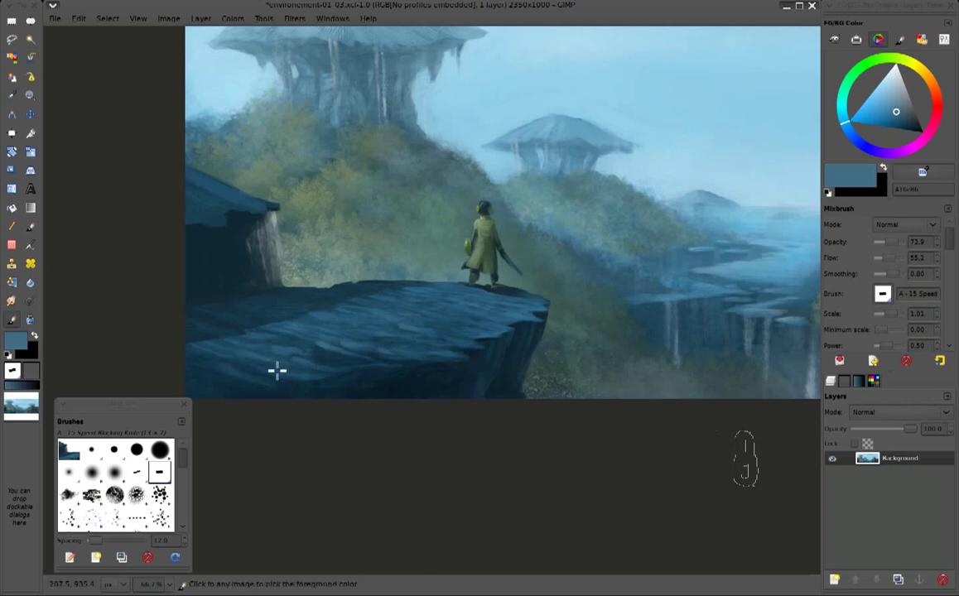
Sample dark blue-black rock tones to deepen the cliff's left end and lower face
{"action": "left_click", "coordinate": [235, 372], "text": "ctrl"}
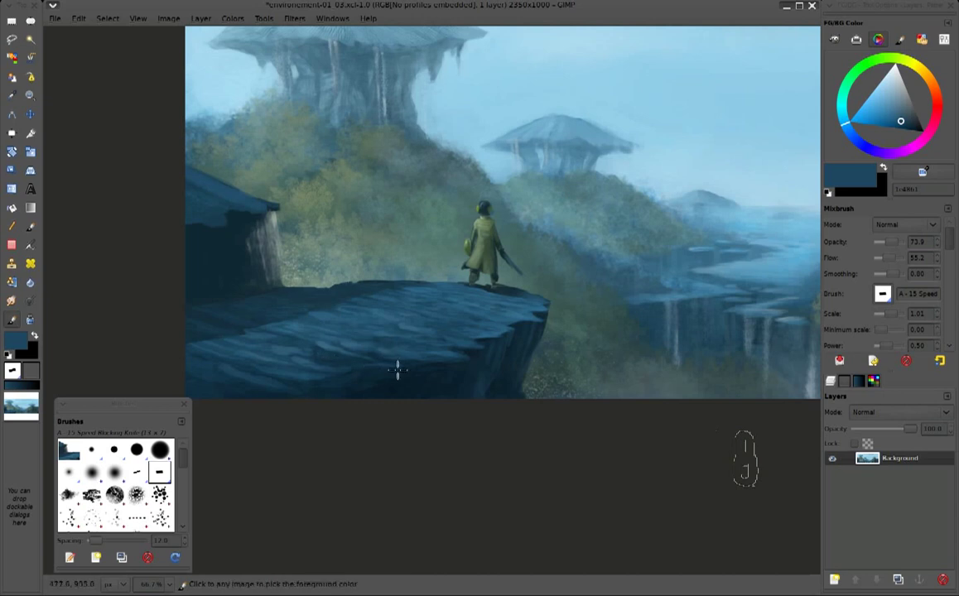
{"action": "left_click", "coordinate": [360, 362], "text": "ctrl"}
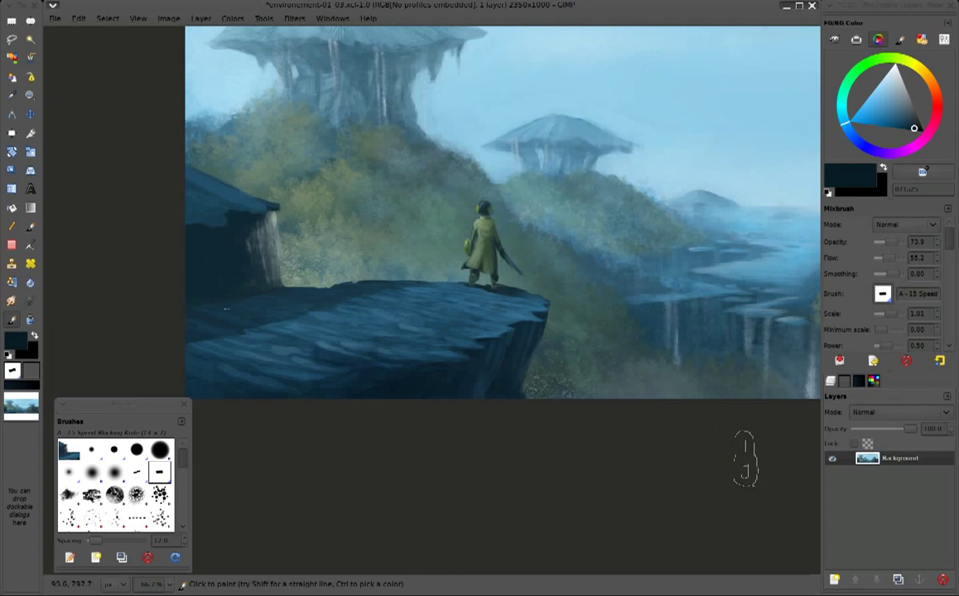
{"action": "left_click", "coordinate": [212, 301], "text": "ctrl"}
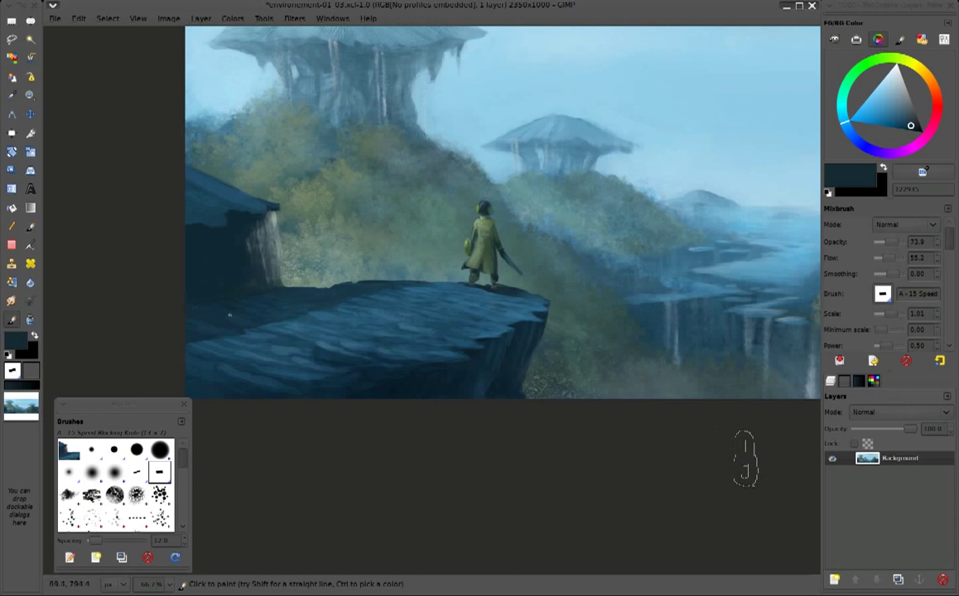
{"action": "left_click", "coordinate": [212, 263], "text": "ctrl"}
{"action": "left_click", "coordinate": [210, 246], "text": "ctrl"}
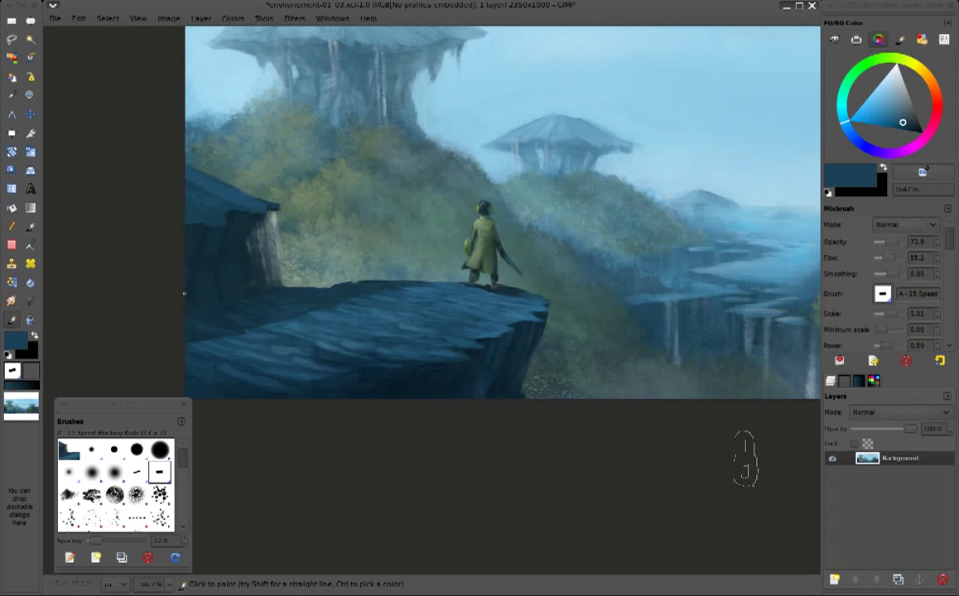
{"action": "left_click", "coordinate": [204, 226], "text": "ctrl"}
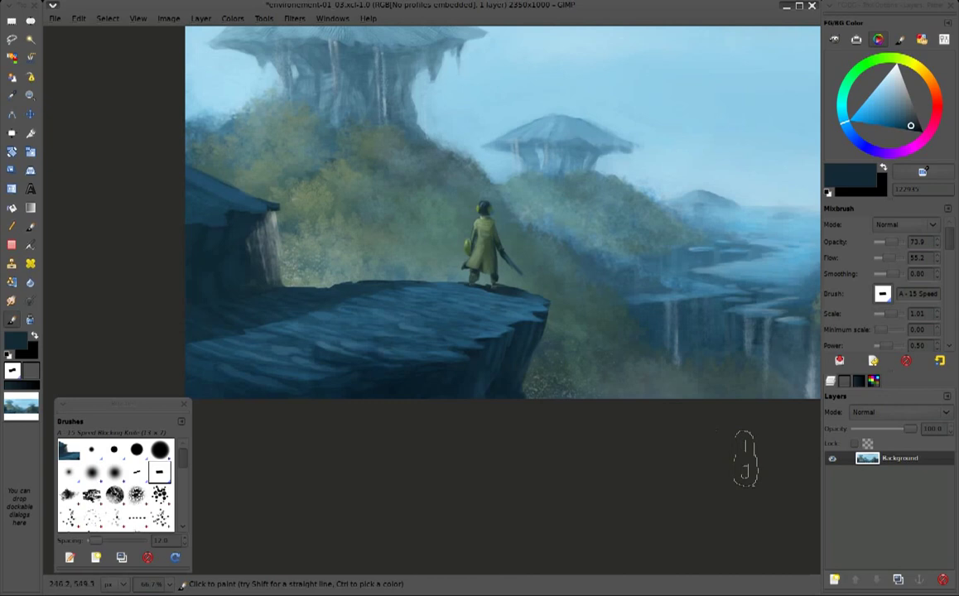
Add dark strokes to the foliage left of the figure and a light-blue cliff-edge highlight
{"action": "left_click_drag", "start_coordinate": [743, 458], "coordinate": [803, 472]}
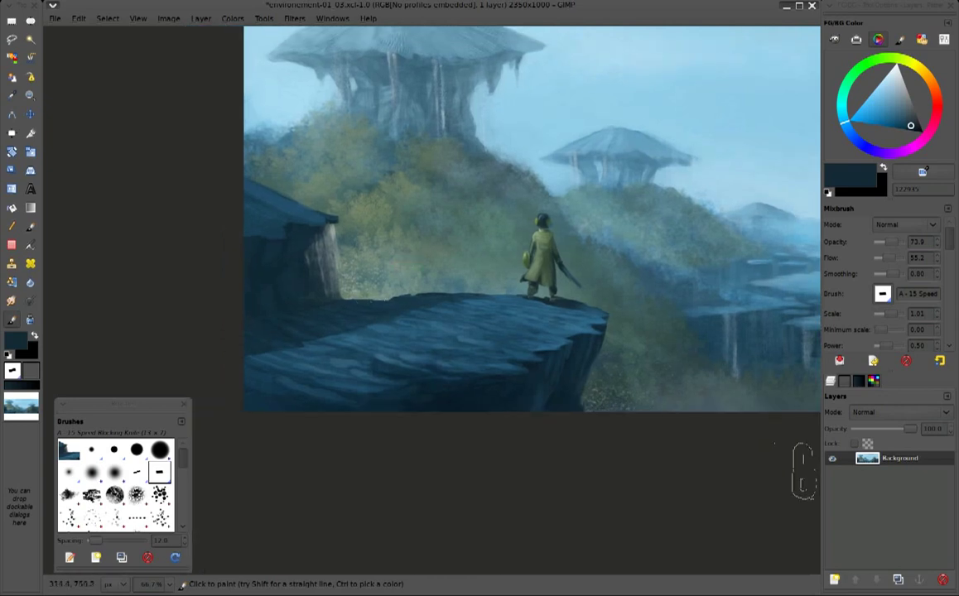
{"action": "left_click", "coordinate": [385, 303], "text": "ctrl"}
{"action": "left_click_drag", "start_coordinate": [343, 271], "coordinate": [361, 269]}
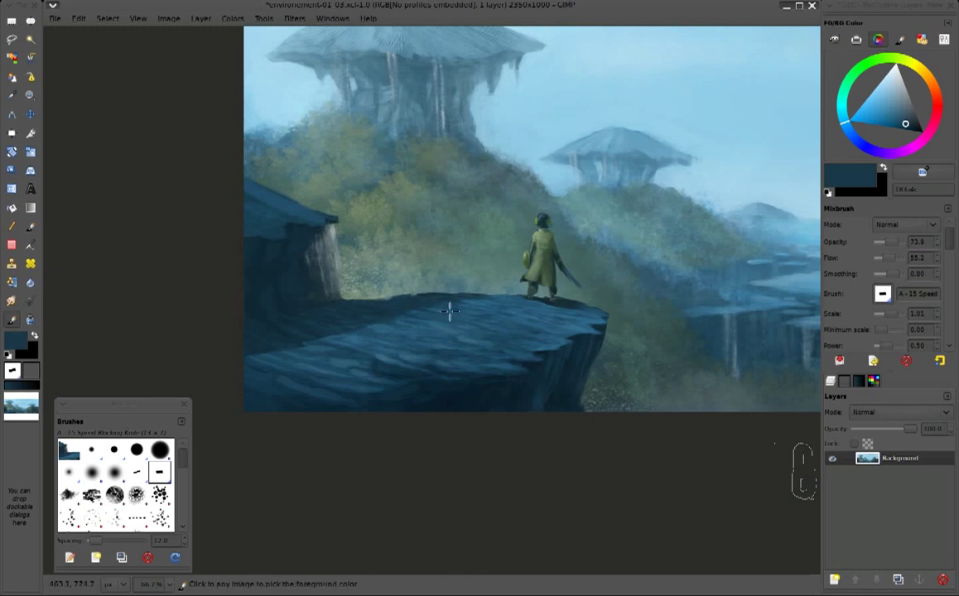
{"action": "left_click", "coordinate": [410, 302], "text": "ctrl"}
{"action": "left_click_drag", "start_coordinate": [383, 300], "coordinate": [390, 302]}
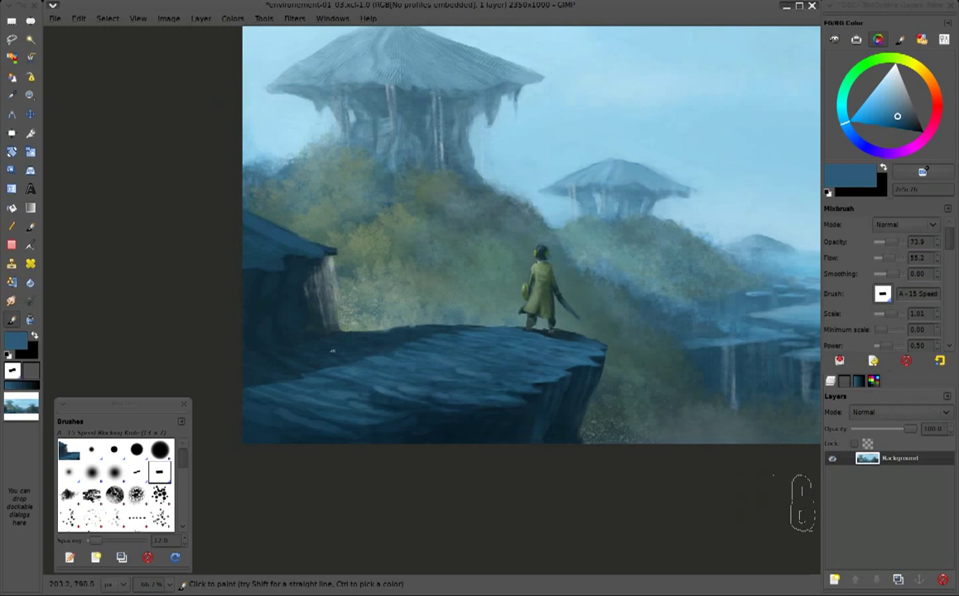
Sample rock navies and a grey-green, then paint grey-green highlights on the left rock-wall edge
{"action": "left_click", "coordinate": [347, 388], "text": "ctrl"}
{"action": "left_click", "coordinate": [381, 389], "text": "ctrl"}
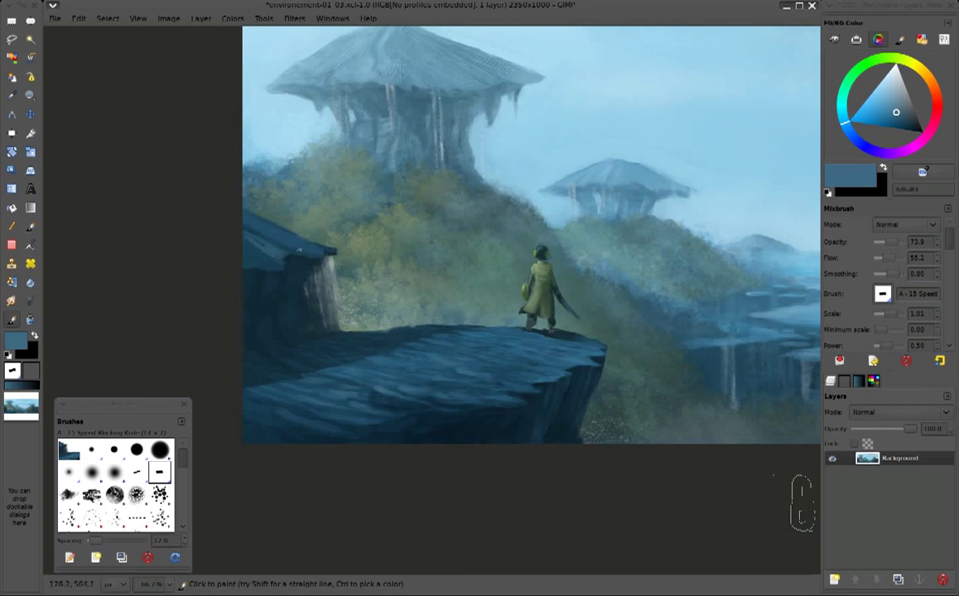
{"action": "left_click", "coordinate": [267, 249], "text": "ctrl"}
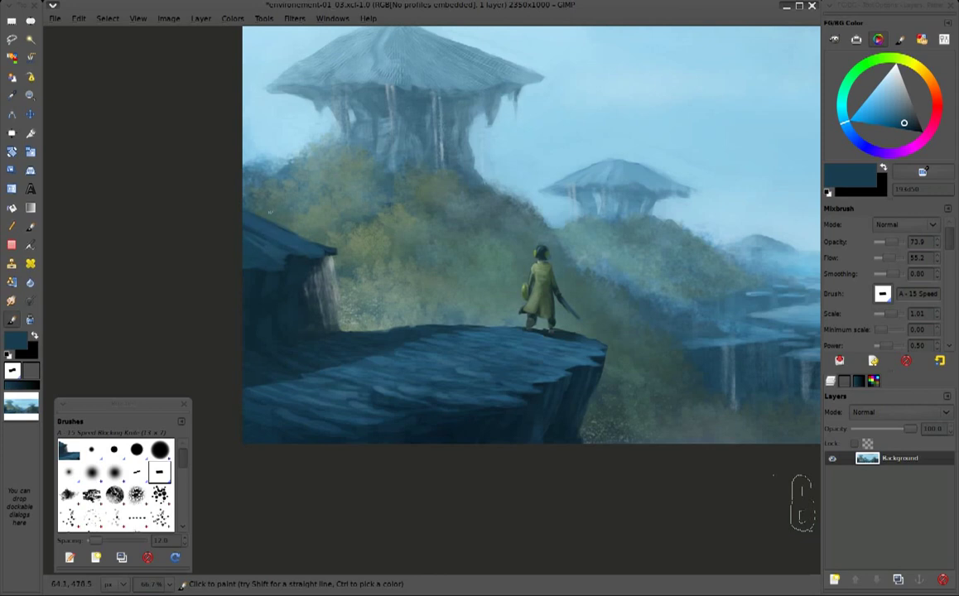
{"action": "left_click", "coordinate": [251, 238], "text": "ctrl"}
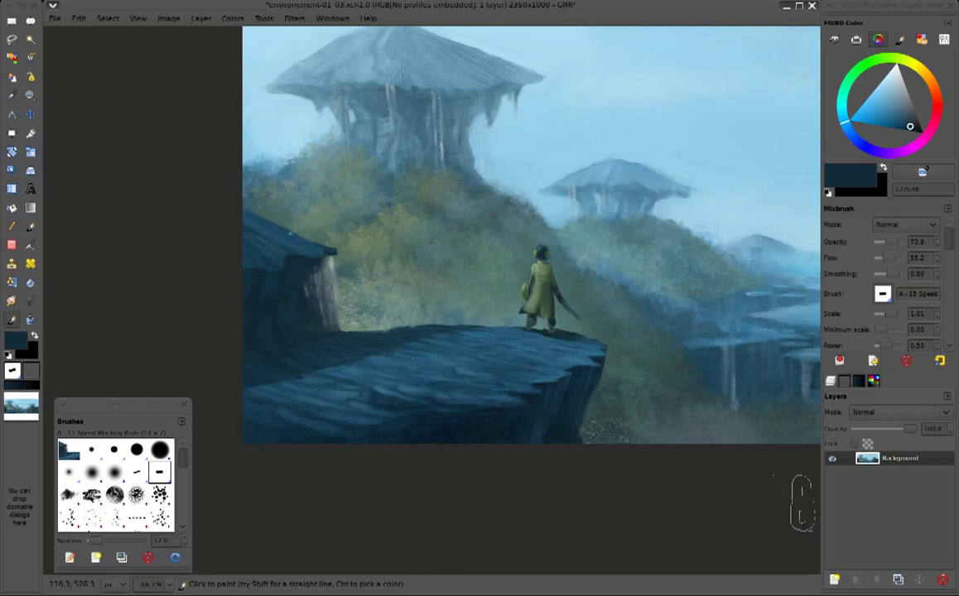
{"action": "left_click", "coordinate": [274, 231], "text": "ctrl"}
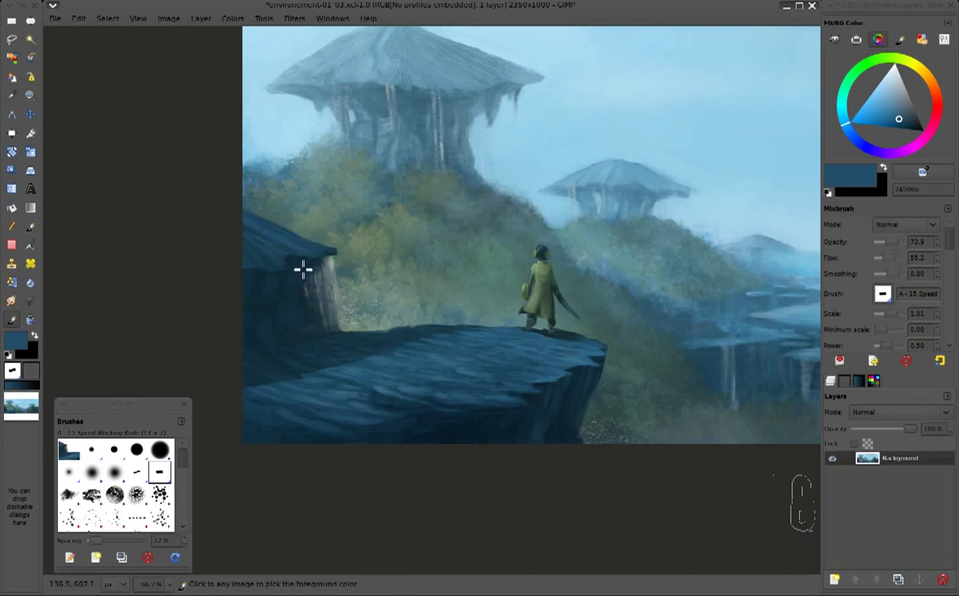
{"action": "left_click", "coordinate": [304, 269], "text": "ctrl"}
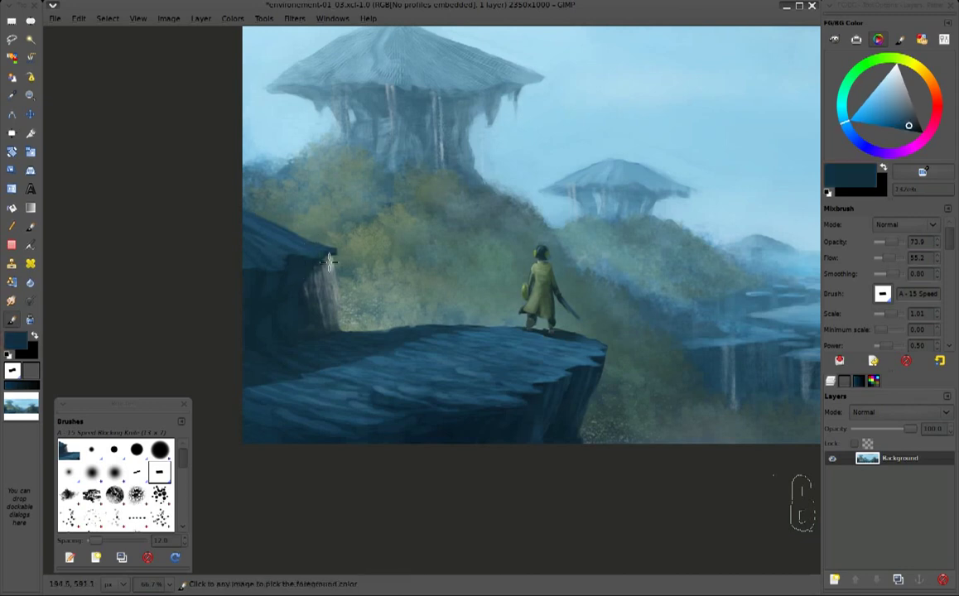
{"action": "left_click", "coordinate": [331, 256], "text": "ctrl"}
{"action": "left_click_drag", "start_coordinate": [283, 235], "coordinate": [296, 248]}
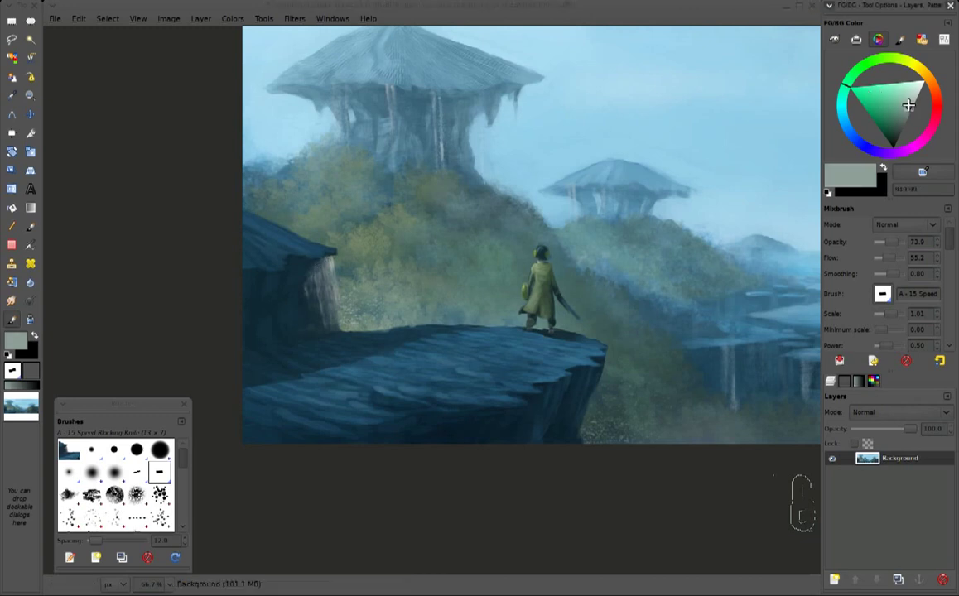
Paint light mint and dark teal touches along the rock-wall edge, then load a dark green
{"action": "left_click", "coordinate": [273, 276], "text": "ctrl"}
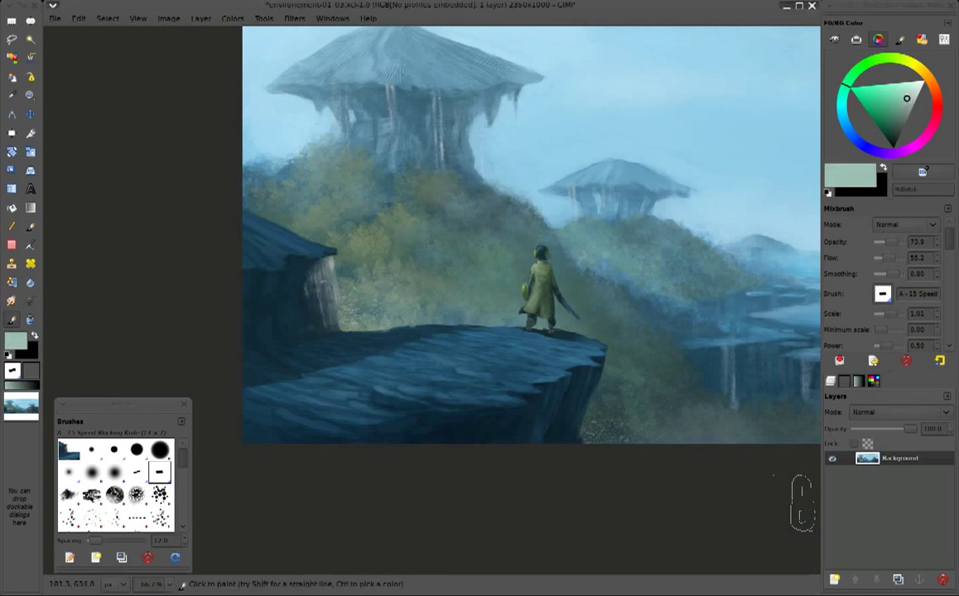
{"action": "left_click_drag", "start_coordinate": [285, 255], "coordinate": [283, 299]}
{"action": "left_click", "coordinate": [305, 305], "text": "ctrl"}
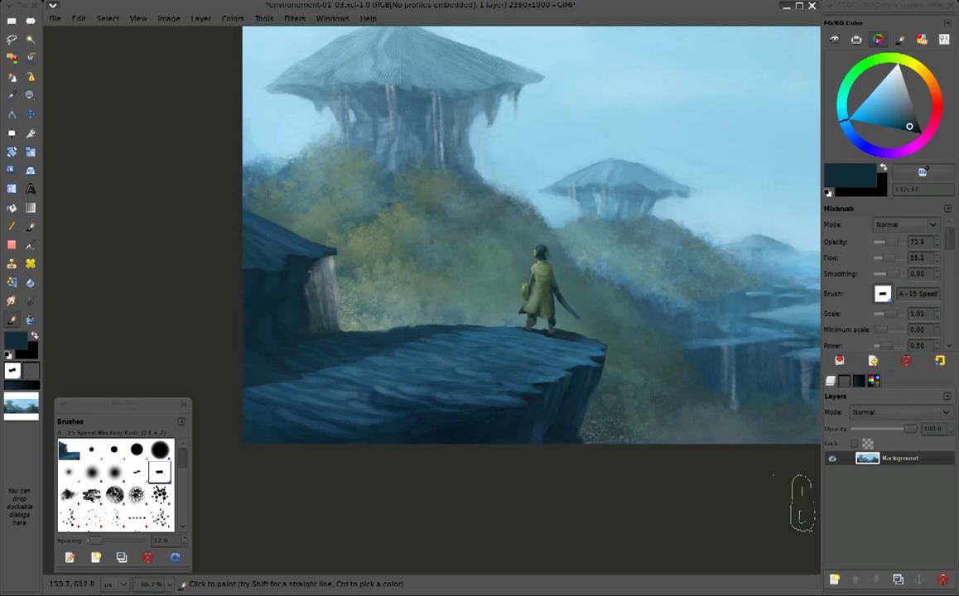
{"action": "left_click_drag", "start_coordinate": [280, 301], "coordinate": [285, 304]}
{"action": "left_click", "coordinate": [903, 86]}
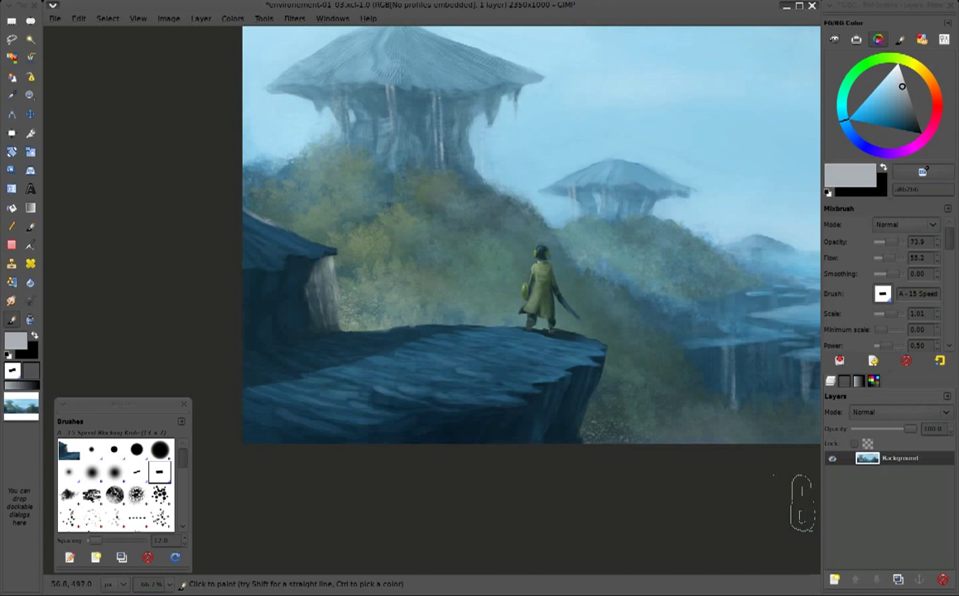
{"action": "left_click", "coordinate": [286, 276], "text": "ctrl"}
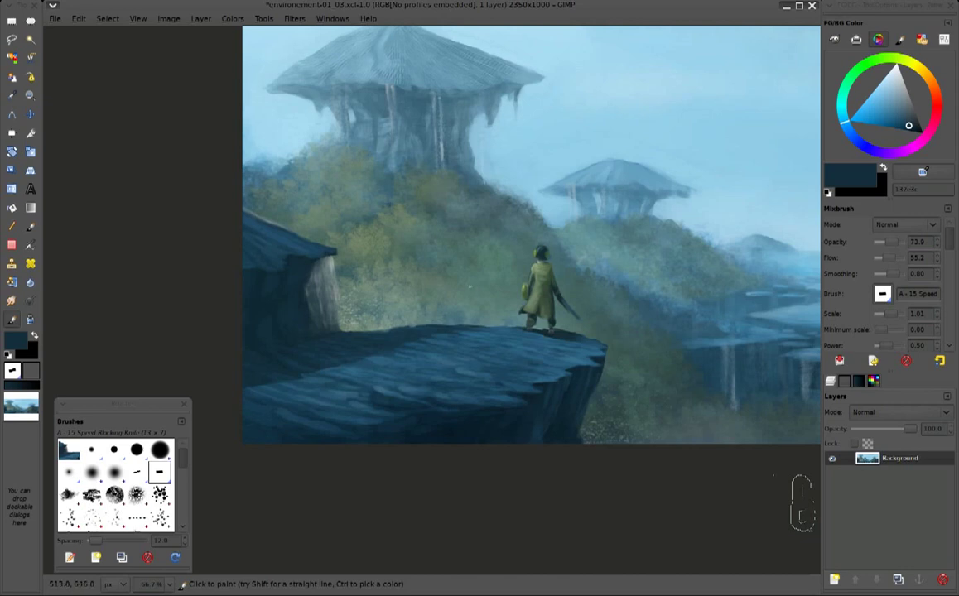
{"action": "left_click", "coordinate": [406, 182], "text": "ctrl"}
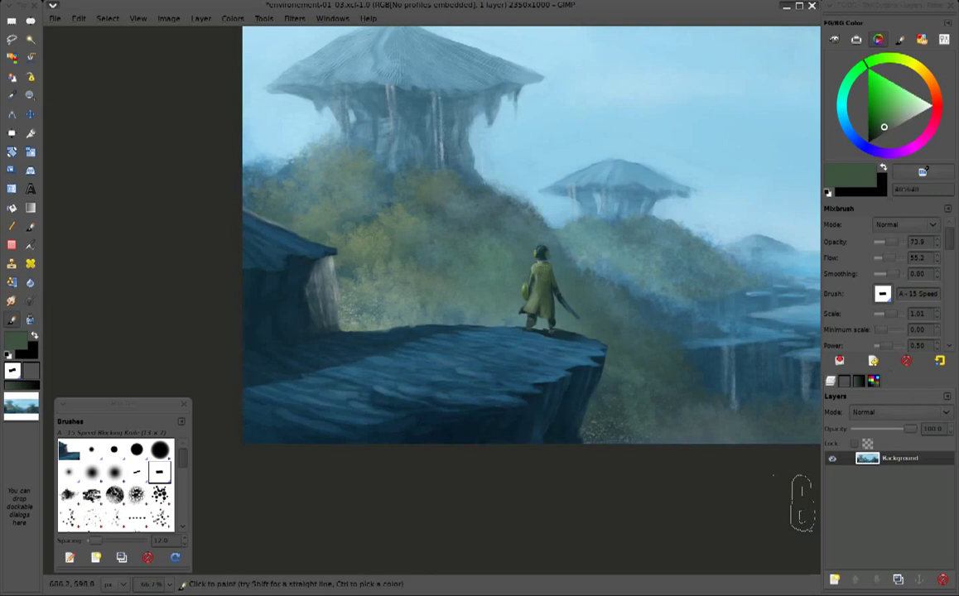
Pick a darker blue, then save a new version as environment-01_04.xcf on the Desktop
{"action": "left_click_drag", "start_coordinate": [801, 503], "coordinate": [669, 507]}
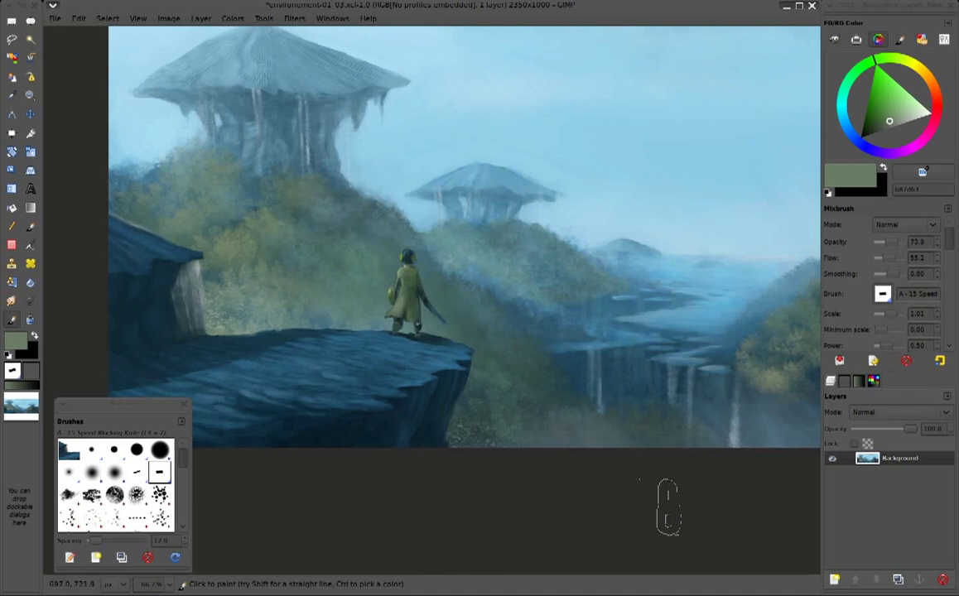
{"action": "left_click", "coordinate": [400, 336], "text": "ctrl"}
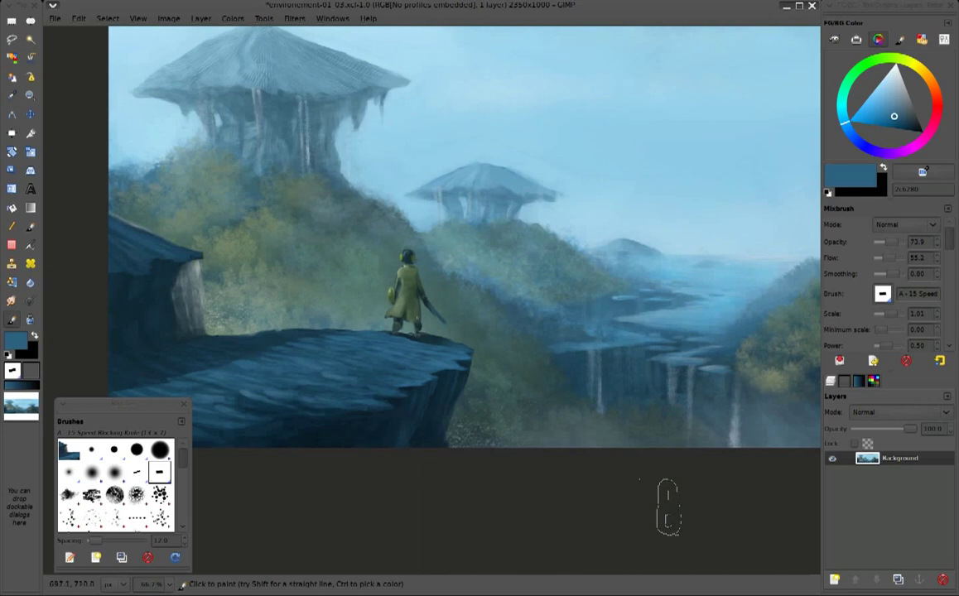
{"action": "left_click", "coordinate": [370, 293], "text": "ctrl"}
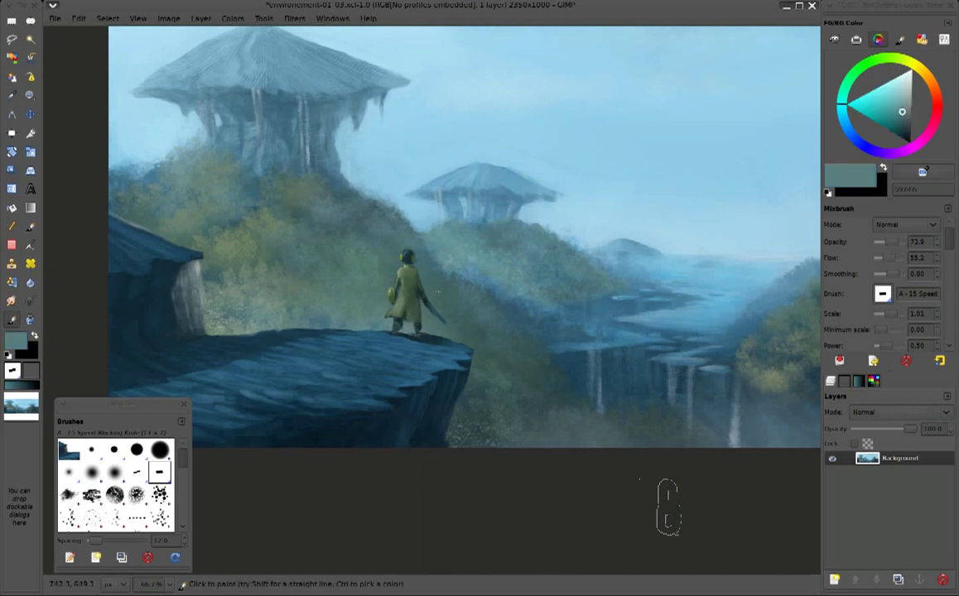
{"action": "left_click_drag", "start_coordinate": [670, 506], "coordinate": [585, 553]}
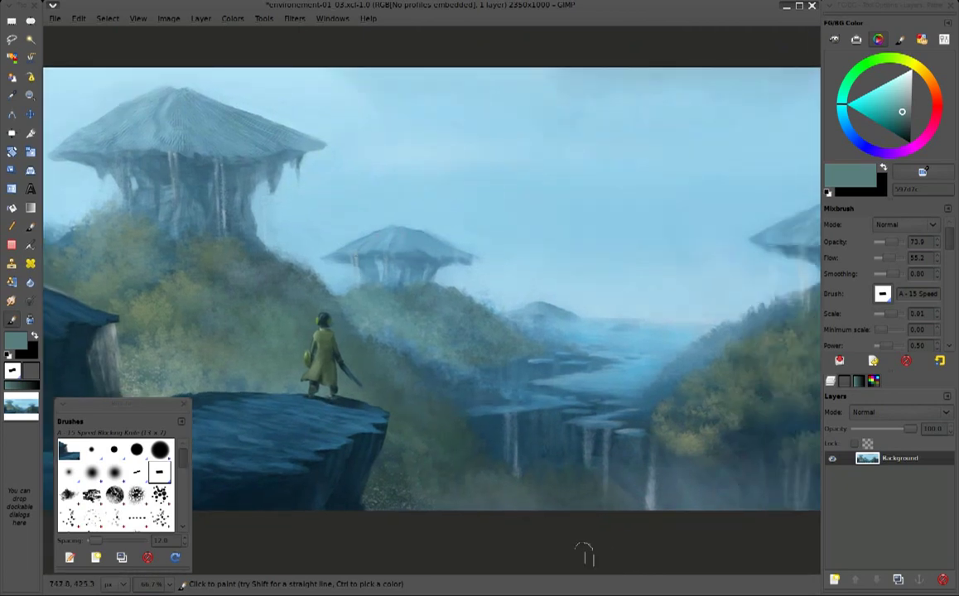
{"action": "left_click", "coordinate": [204, 173], "text": "ctrl"}
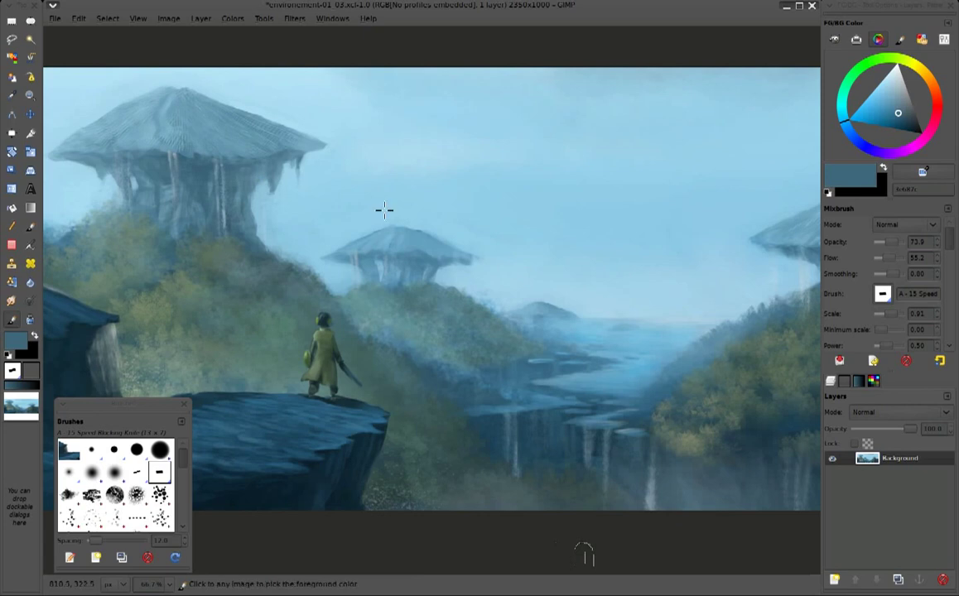
{"action": "key", "text": "shift+ctrl+s"}
Save the painting to the Desktop as version 04, environement-01_04.xcf
{"action": "left_click", "coordinate": [463, 96]}
{"action": "key", "text": "BackSpace"}
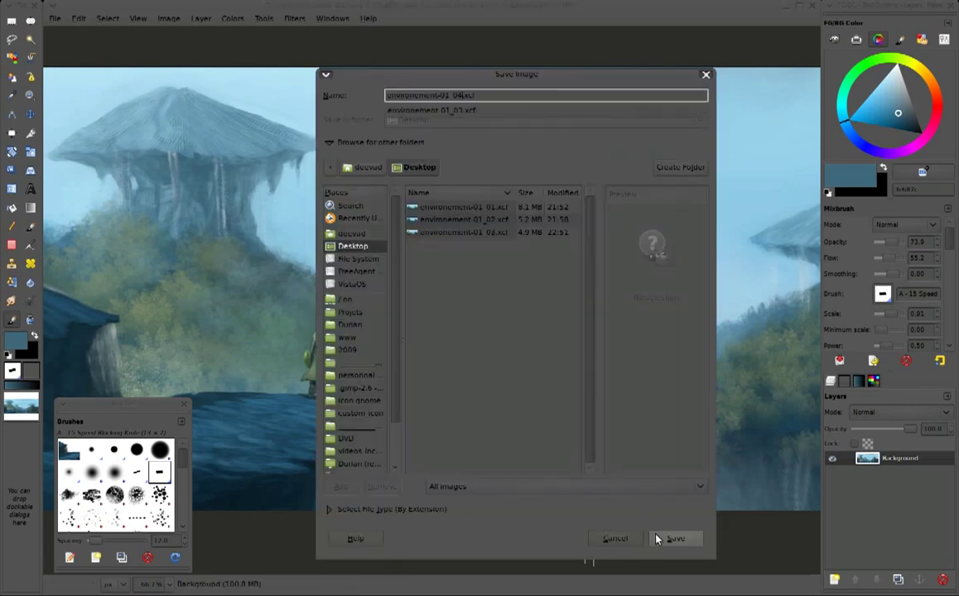
{"action": "left_click", "coordinate": [676, 540]}
{"action": "left_click", "coordinate": [174, 148], "text": "ctrl"}
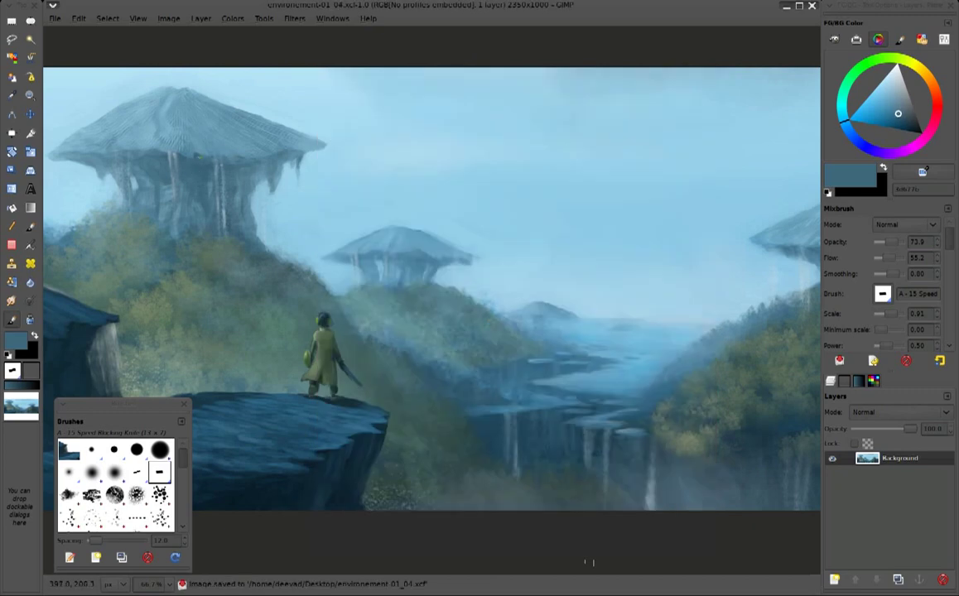
Paint pale haze around the mushroom towers using navy and light sky blues sampled from the painting
{"action": "left_click", "coordinate": [906, 123]}
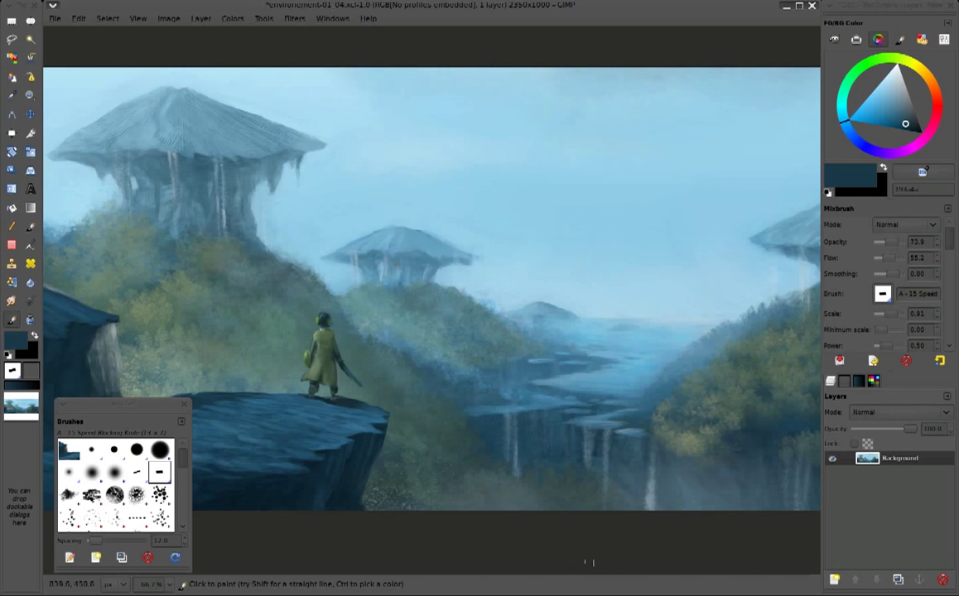
{"action": "left_click", "coordinate": [347, 228], "text": "ctrl"}
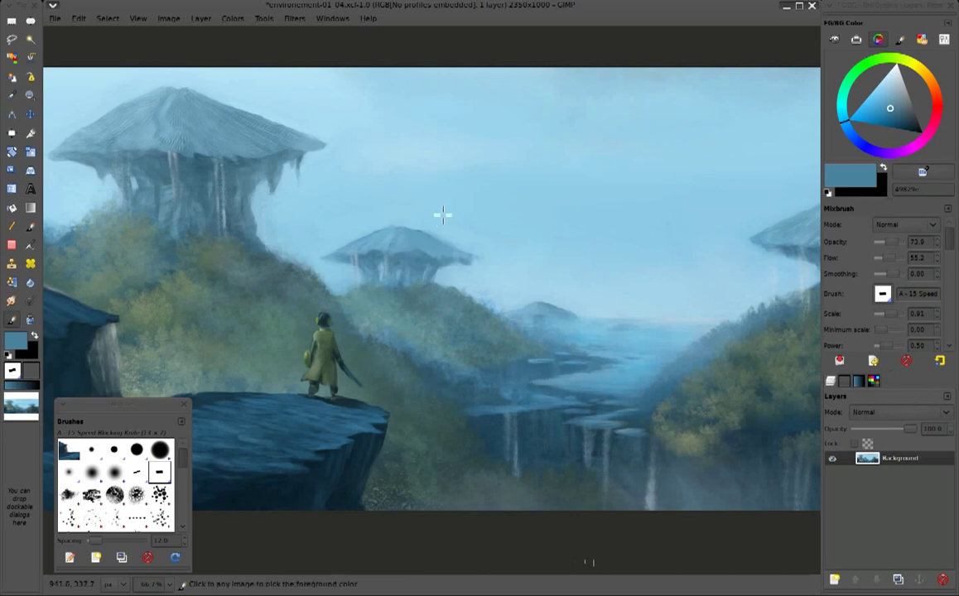
{"action": "left_click", "coordinate": [421, 226], "text": "ctrl"}
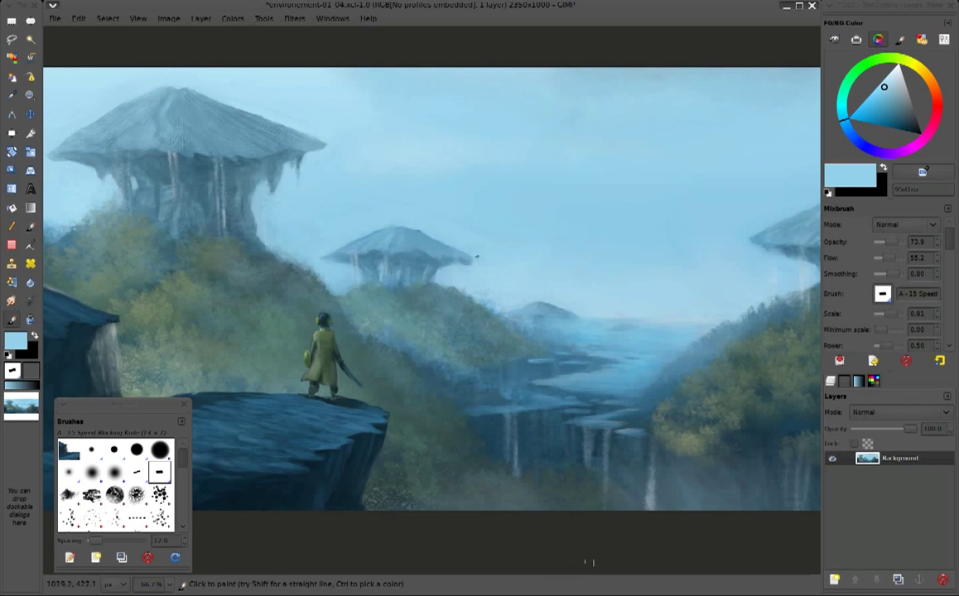
{"action": "left_click", "coordinate": [469, 266], "text": "ctrl"}
{"action": "left_click", "coordinate": [313, 162], "text": "ctrl"}
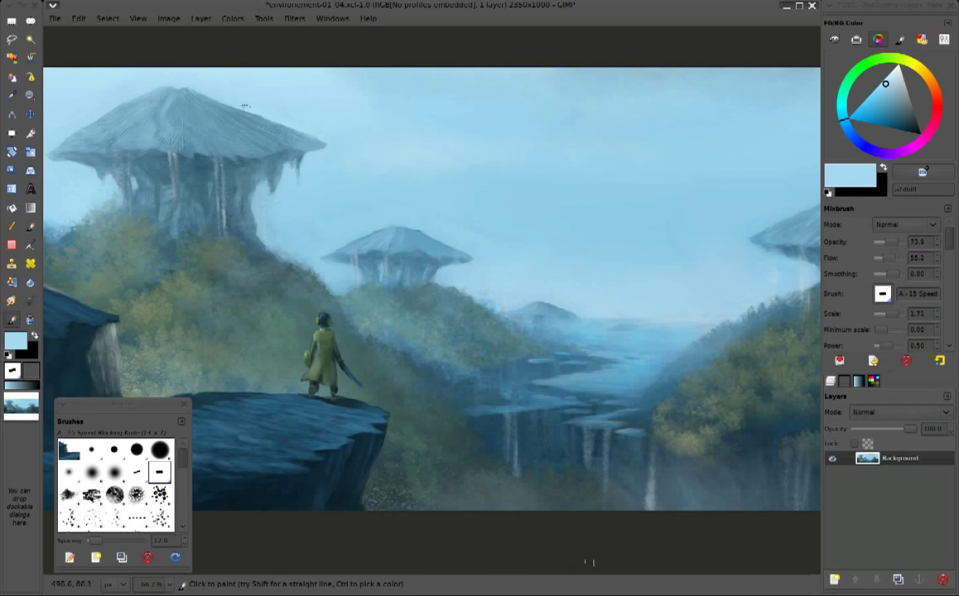
Enlarge the brush and paint the misty sky with light and deeper sampled sky blues
{"action": "left_click", "coordinate": [141, 68], "text": "ctrl"}
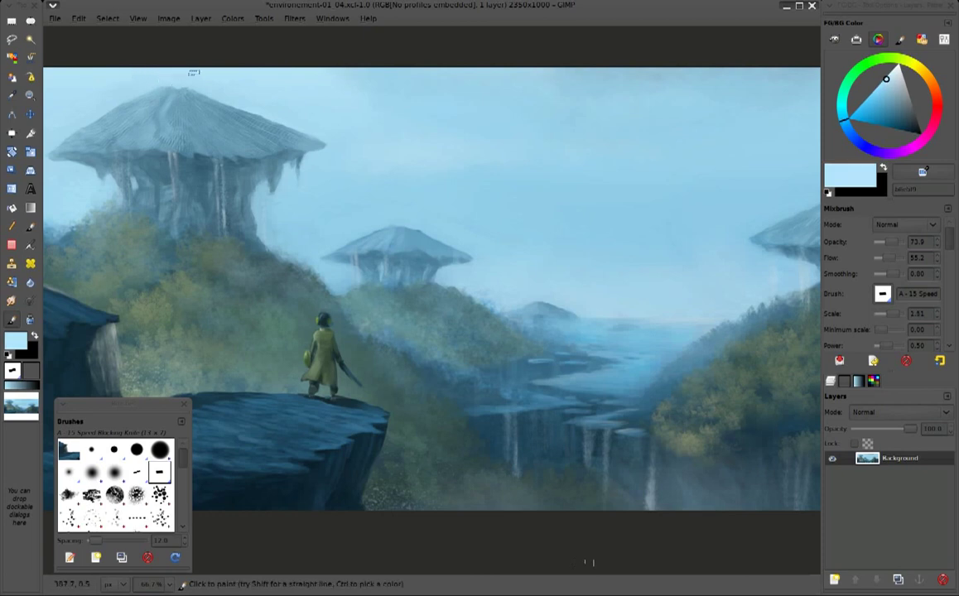
{"action": "key", "text": "bracketright"}
{"action": "key", "text": "bracketleft"}
{"action": "left_click", "coordinate": [405, 216], "text": "ctrl"}
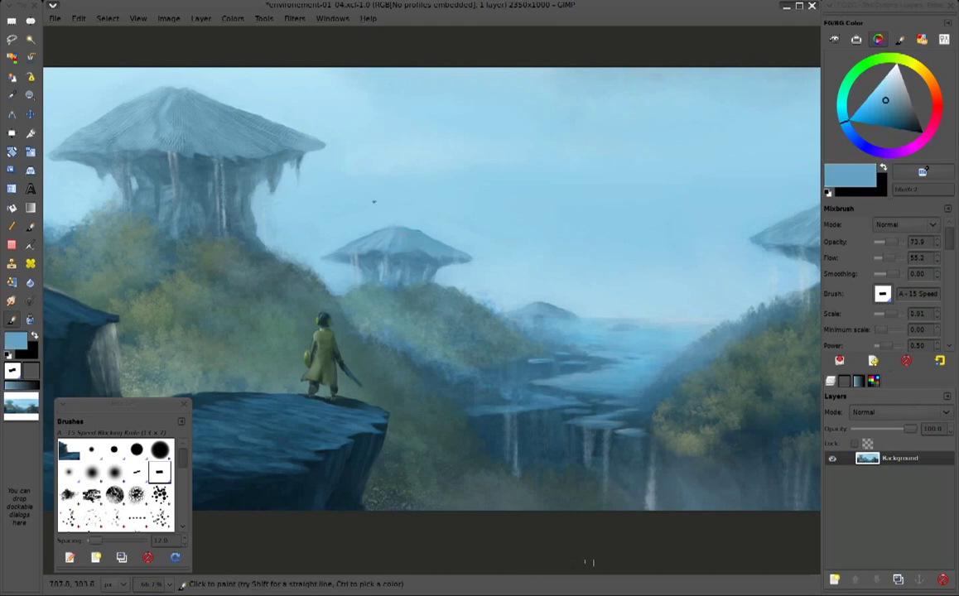
{"action": "left_click", "coordinate": [373, 258], "text": "ctrl"}
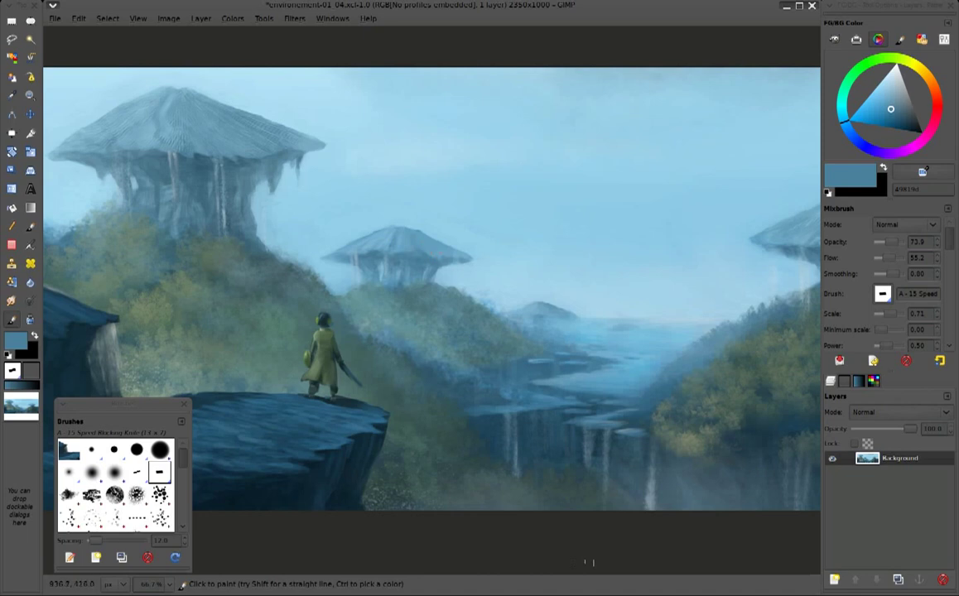
Refine the large mushroom tower's edges, alternating light sky blue and dark slate blue
{"action": "left_click", "coordinate": [388, 203], "text": "ctrl"}
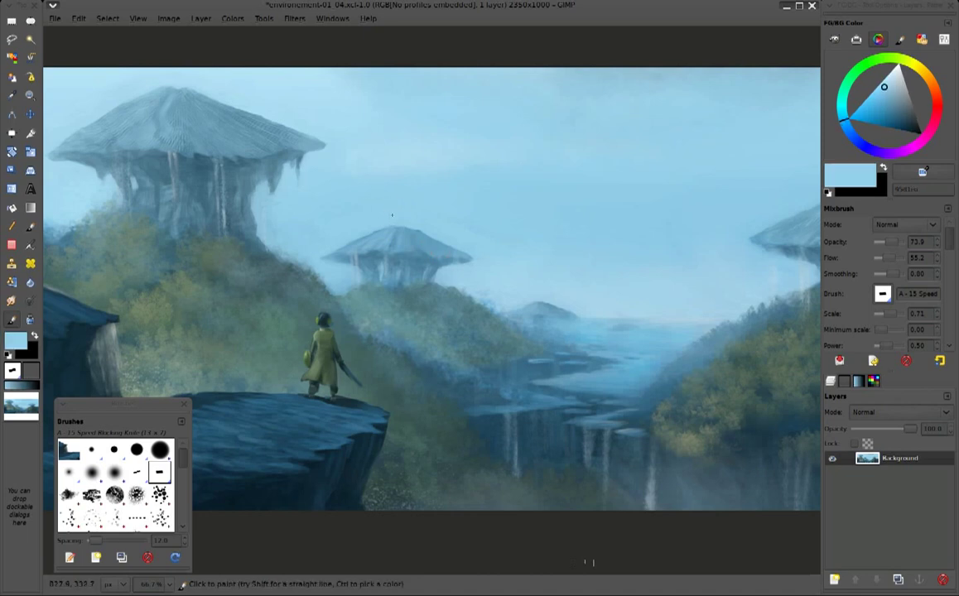
{"action": "left_click", "coordinate": [396, 235], "text": "ctrl"}
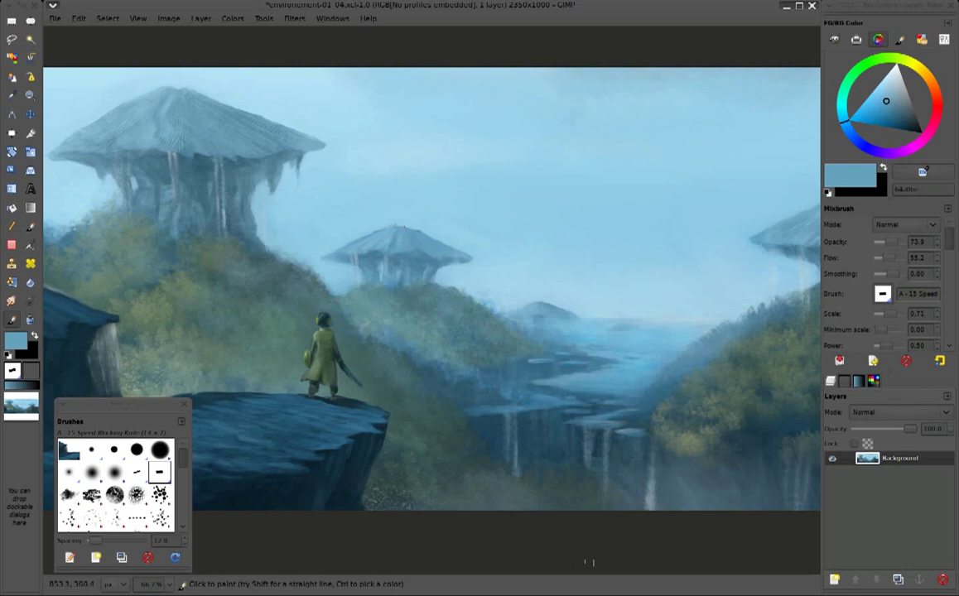
{"action": "left_click", "coordinate": [381, 217], "text": "ctrl"}
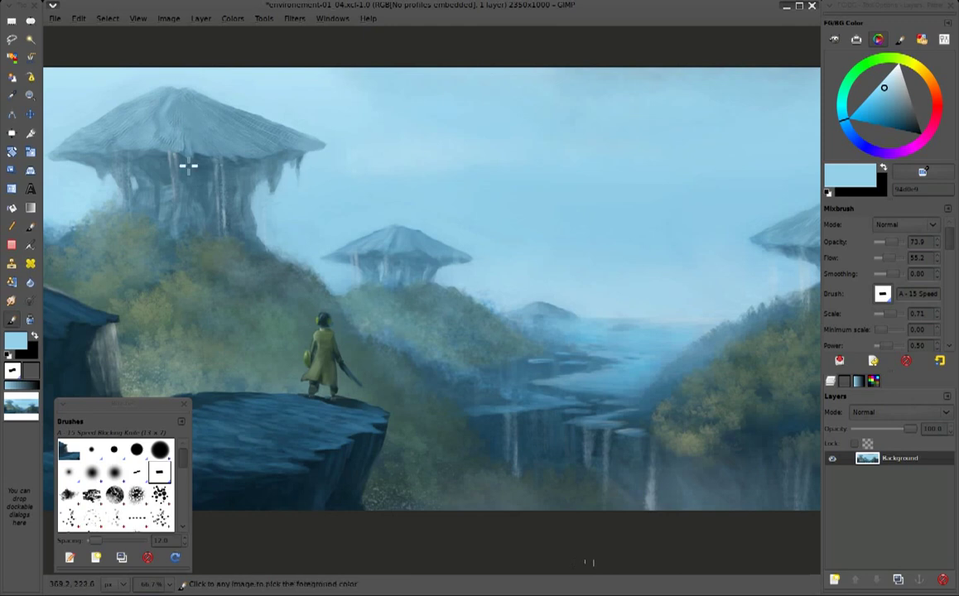
{"action": "left_click", "coordinate": [203, 202], "text": "ctrl"}
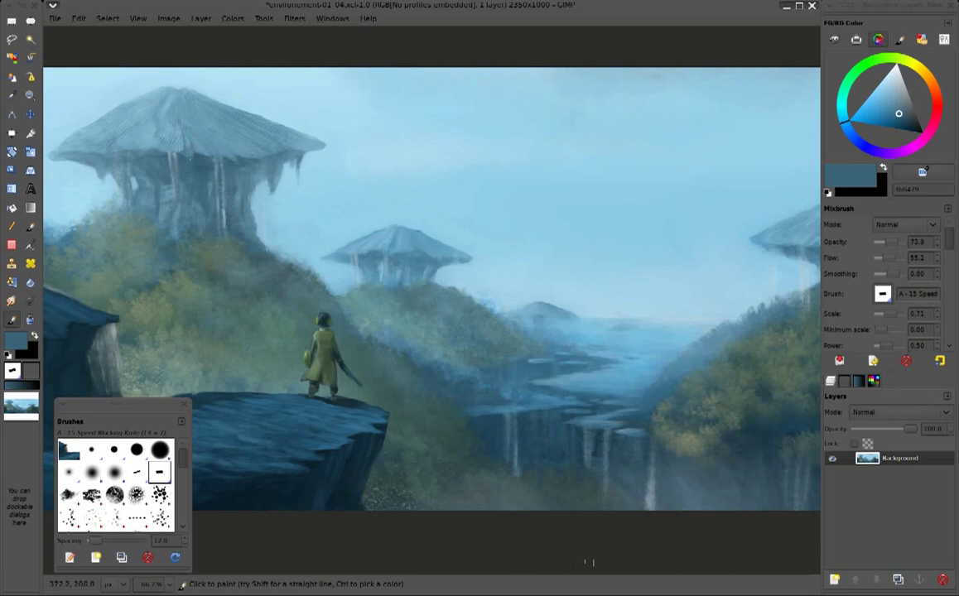
{"action": "left_click", "coordinate": [204, 140], "text": "ctrl"}
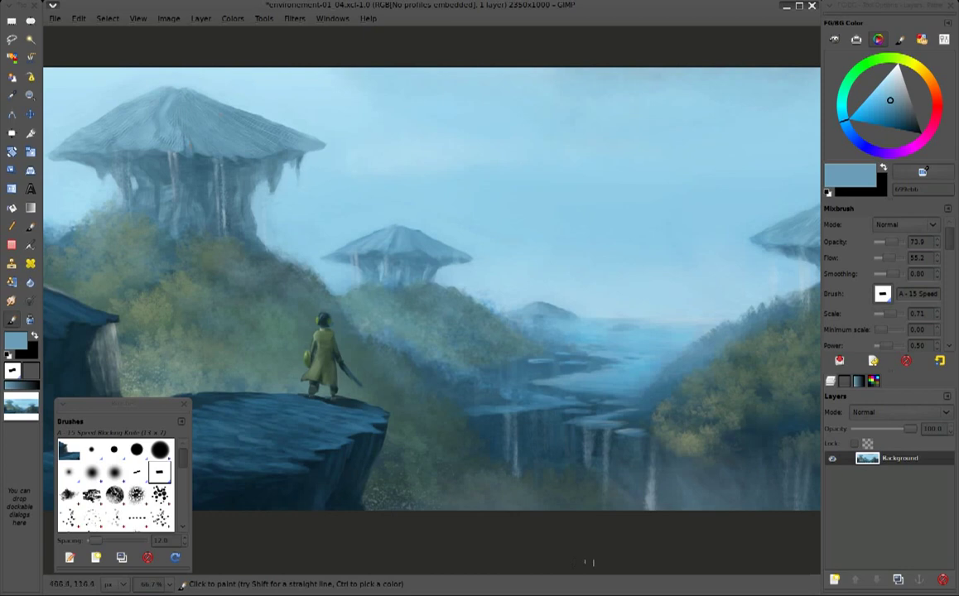
{"action": "scroll", "coordinate": [366, 158], "scroll_direction": "up", "scroll_amount": 1}
Paint the big tower's roof and the sky behind it in light sky blue and grey-blues
{"action": "scroll", "coordinate": [362, 169], "scroll_direction": "up", "scroll_amount": 1}
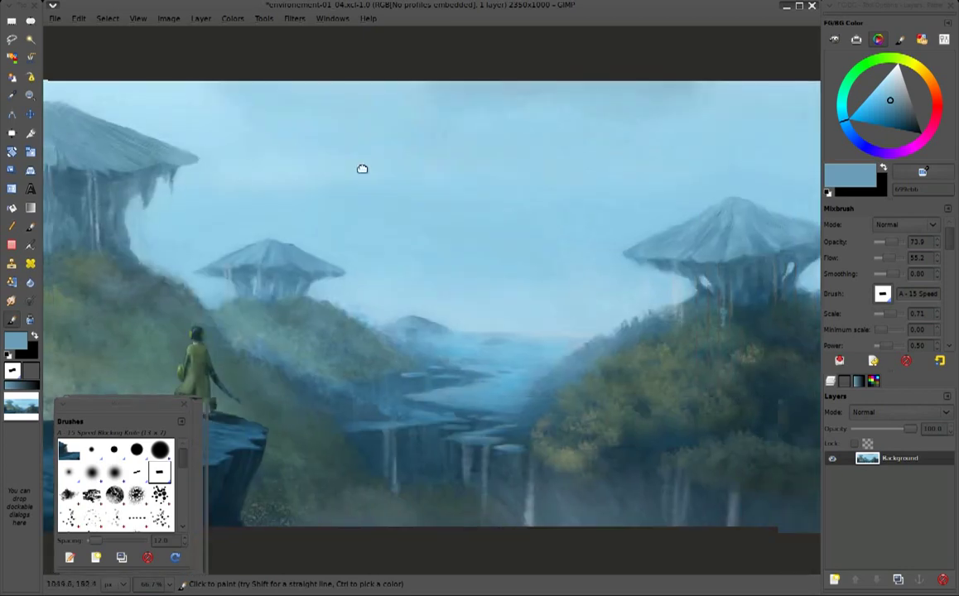
{"action": "left_click_drag", "start_coordinate": [362, 169], "coordinate": [579, 193]}
{"action": "left_click", "coordinate": [273, 175], "text": "ctrl"}
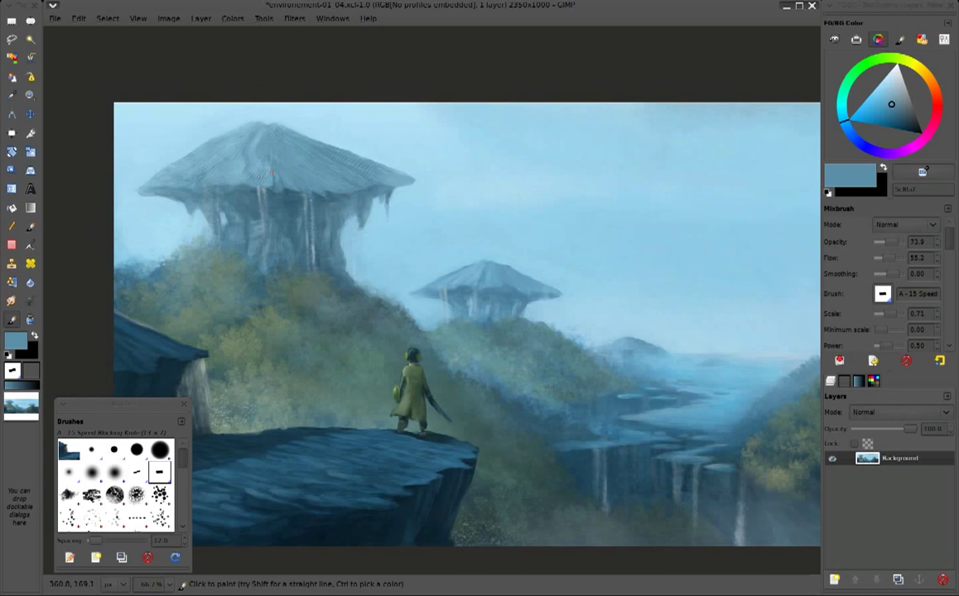
{"action": "left_click", "coordinate": [323, 131], "text": "ctrl"}
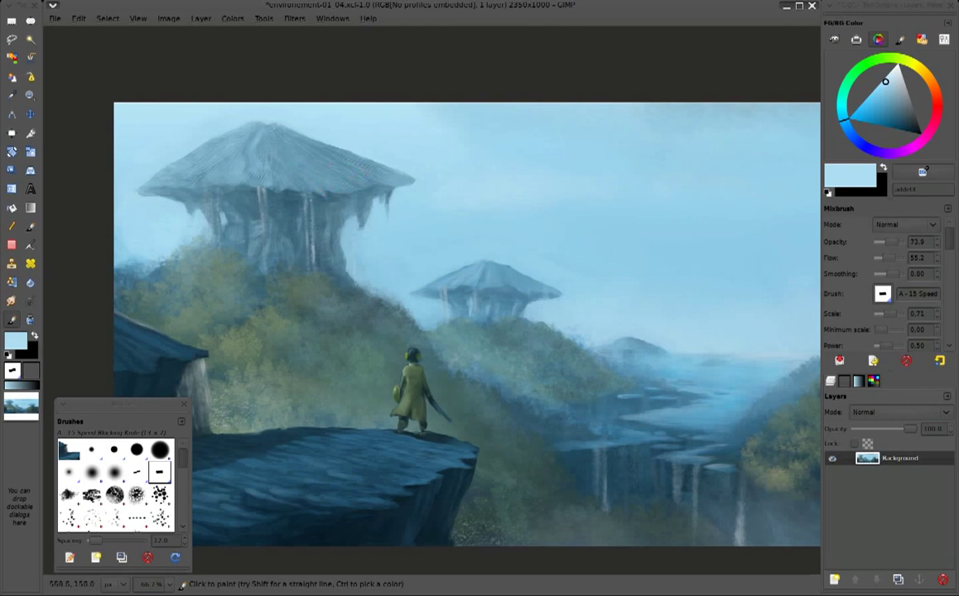
{"action": "left_click", "coordinate": [385, 184], "text": "ctrl"}
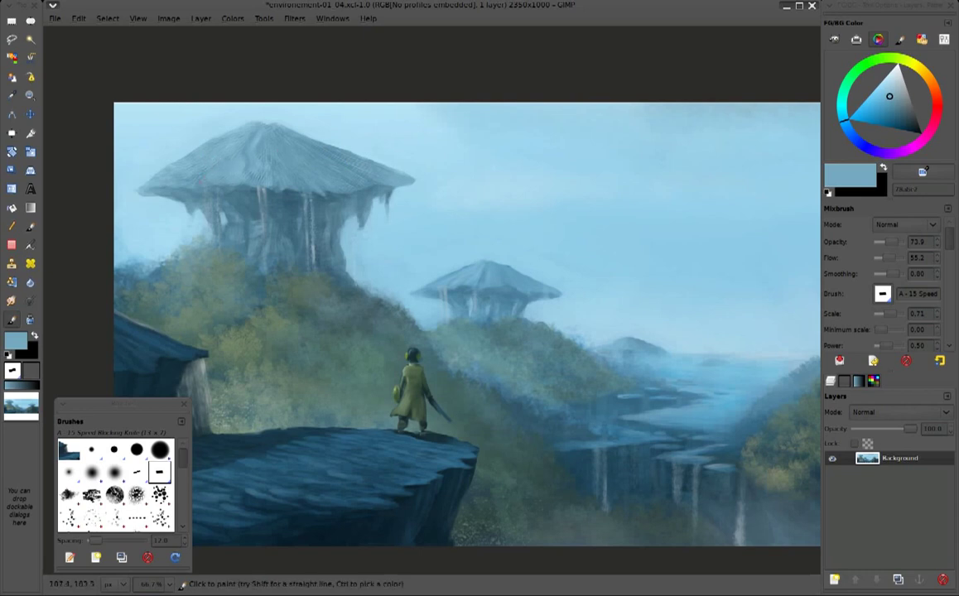
{"action": "left_click", "coordinate": [214, 189], "text": "ctrl"}
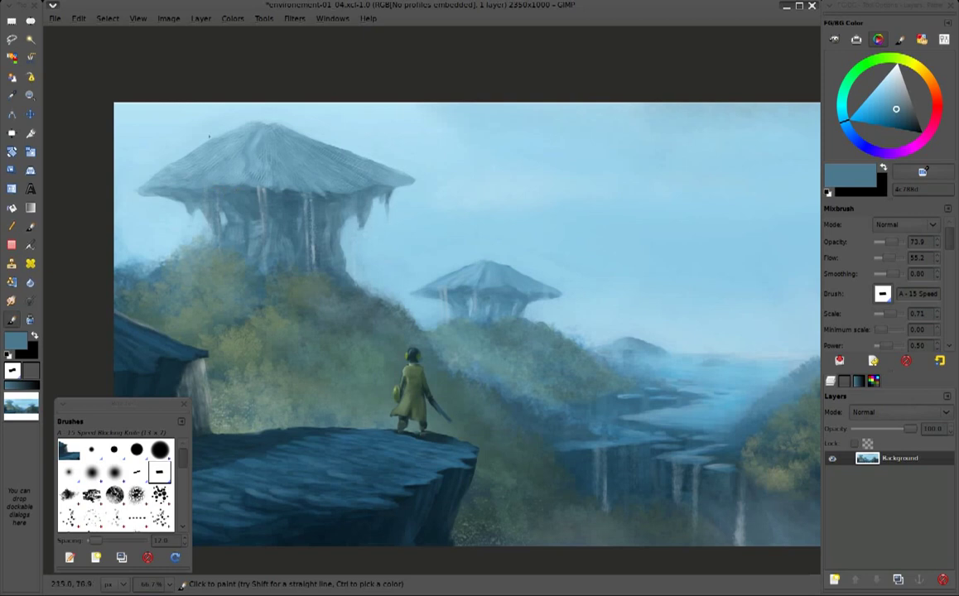
{"action": "left_click", "coordinate": [138, 194], "text": "ctrl"}
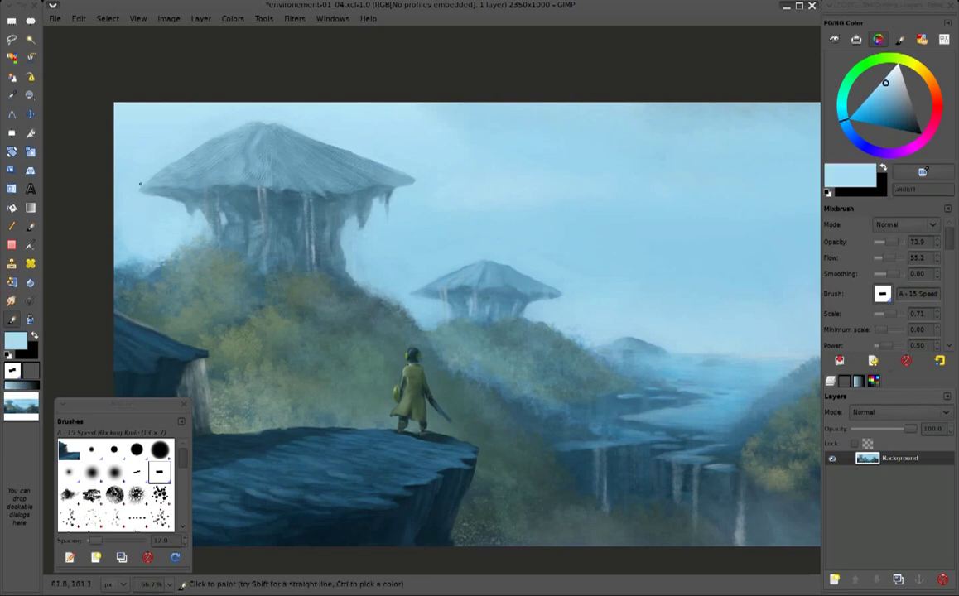
{"action": "left_click", "coordinate": [144, 190], "text": "ctrl"}
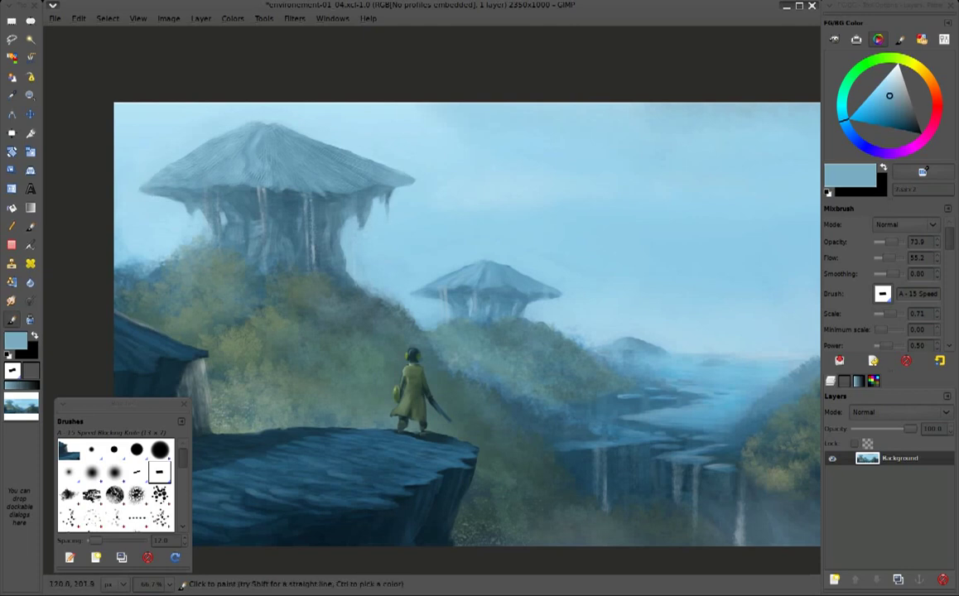
Repaint the large mushroom roof with sampled sky blues and several darker blue-grey roof tones
{"action": "left_click", "coordinate": [154, 180], "text": "ctrl"}
{"action": "left_click", "coordinate": [399, 154], "text": "ctrl"}
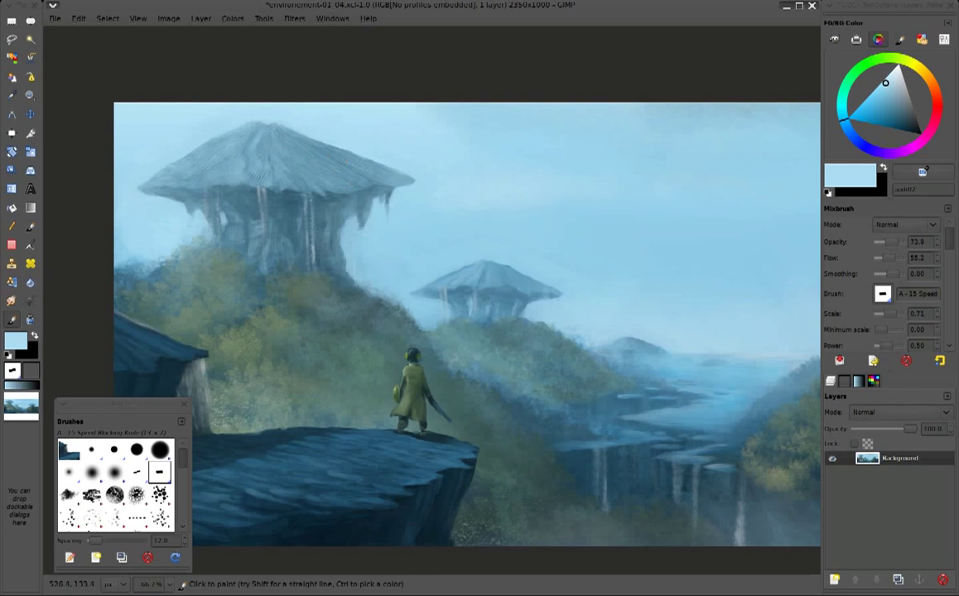
{"action": "left_click", "coordinate": [341, 150], "text": "ctrl"}
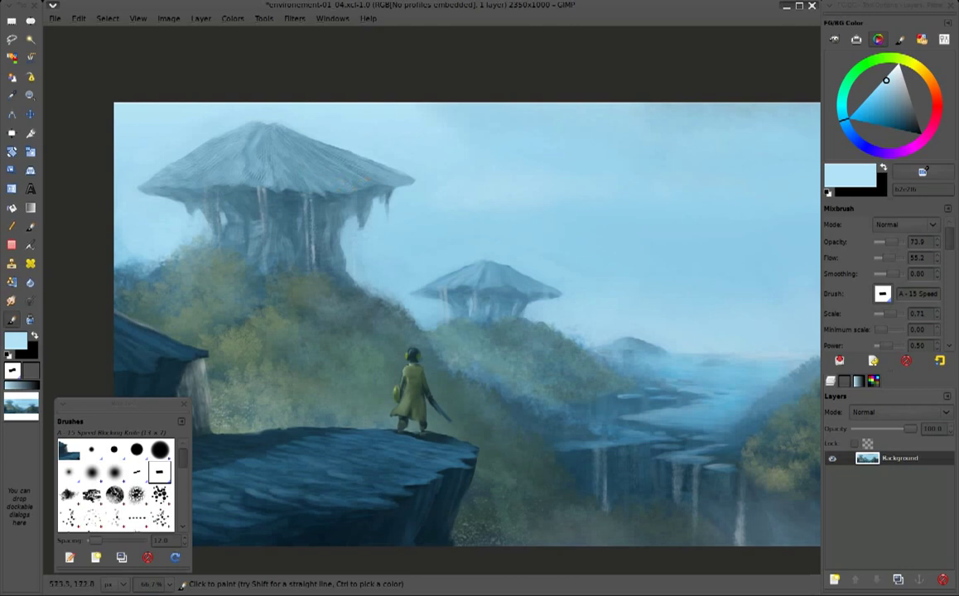
{"action": "left_click", "coordinate": [276, 161], "text": "ctrl"}
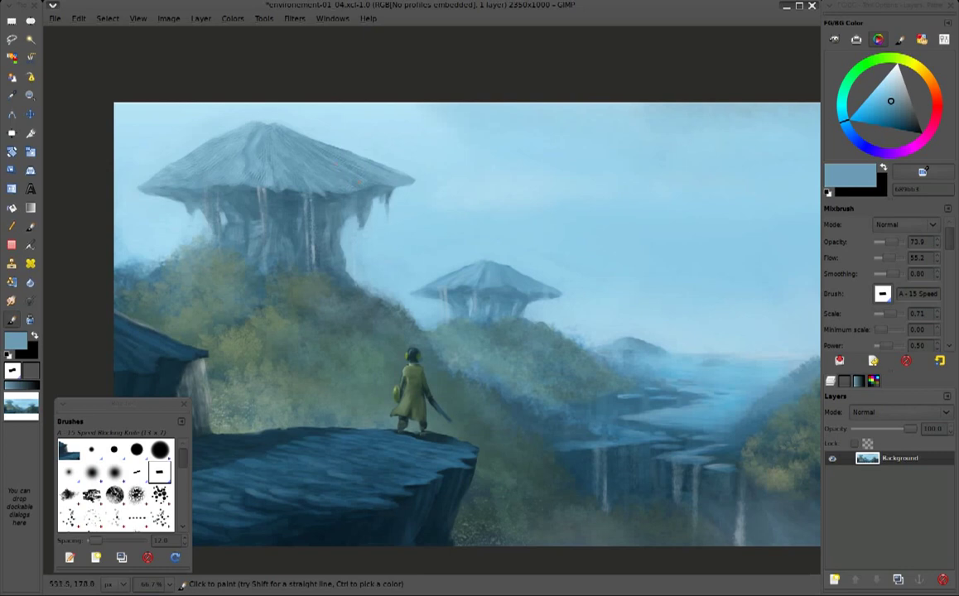
{"action": "left_click", "coordinate": [315, 158], "text": "ctrl"}
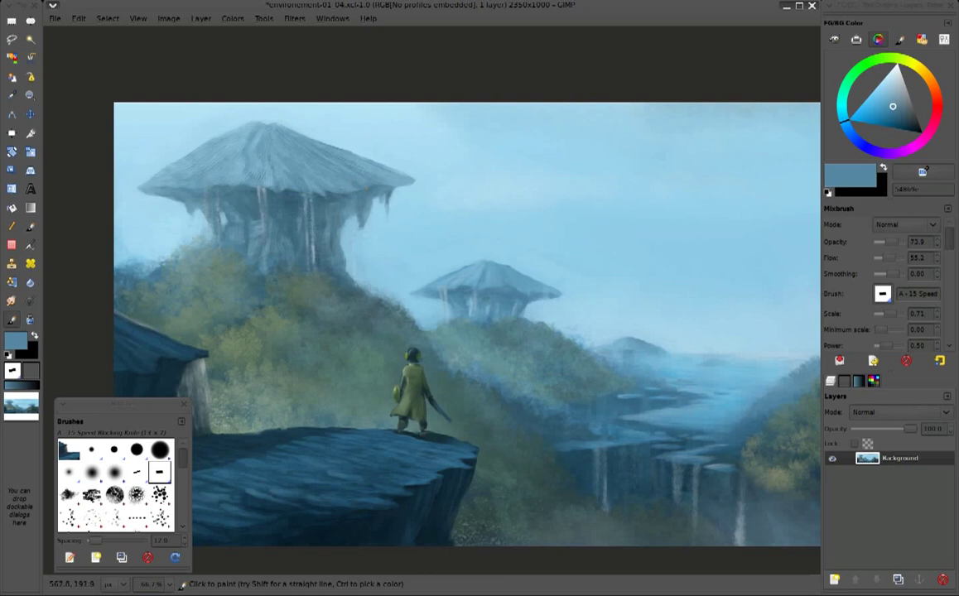
{"action": "left_click", "coordinate": [333, 190], "text": "ctrl"}
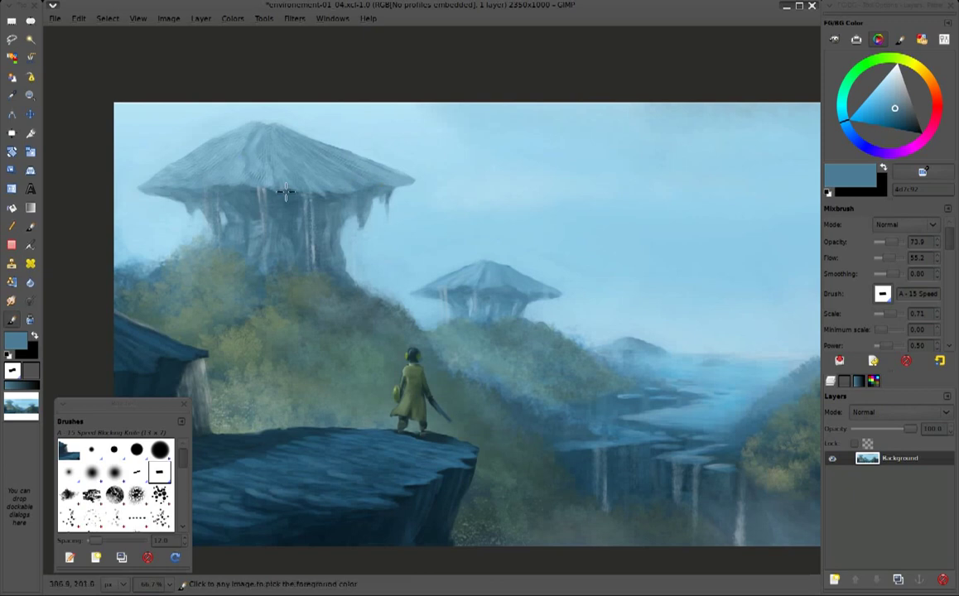
{"action": "left_click", "coordinate": [313, 242], "text": "ctrl"}
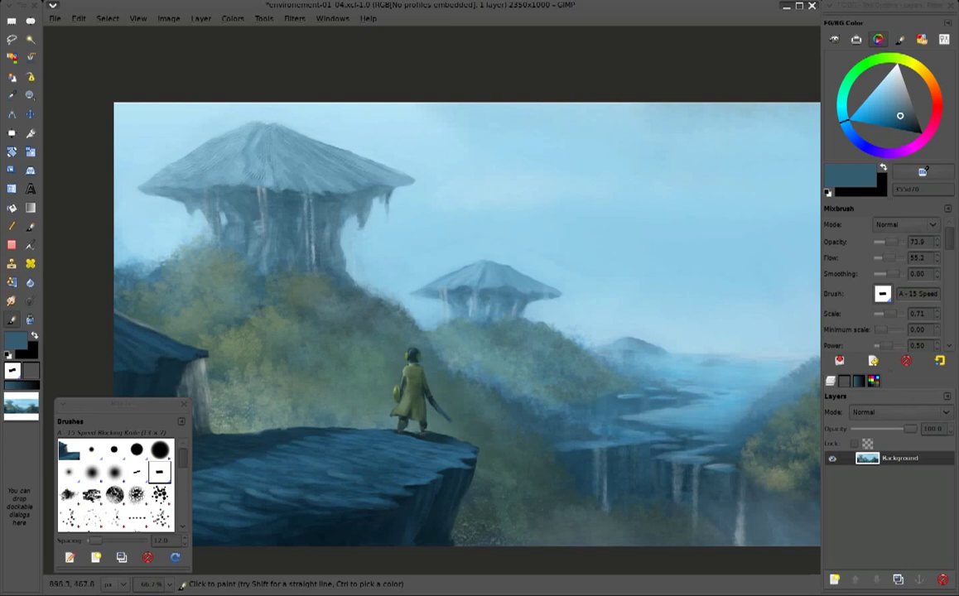
Sample teal shades, then settle on a soft grey-green from the hillside foliage
{"action": "left_click", "coordinate": [443, 336], "text": "ctrl"}
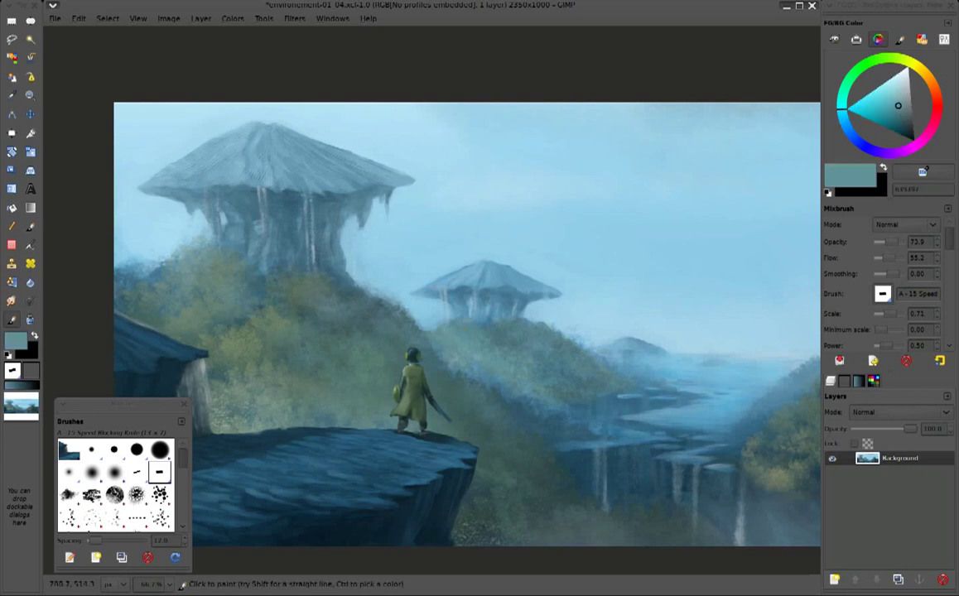
{"action": "left_click", "coordinate": [444, 340], "text": "ctrl"}
{"action": "left_click", "coordinate": [440, 359], "text": "ctrl"}
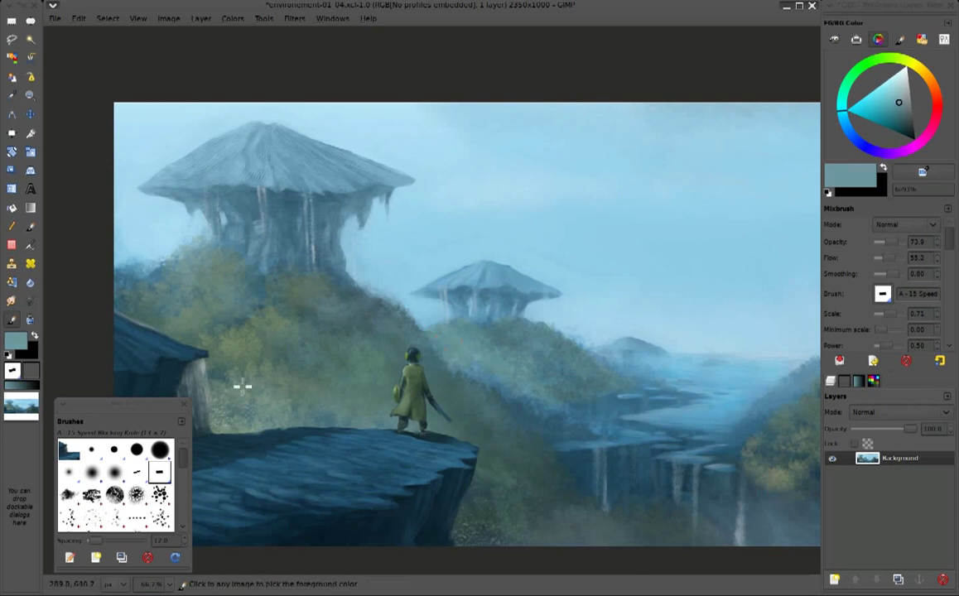
{"action": "left_click", "coordinate": [200, 388], "text": "ctrl"}
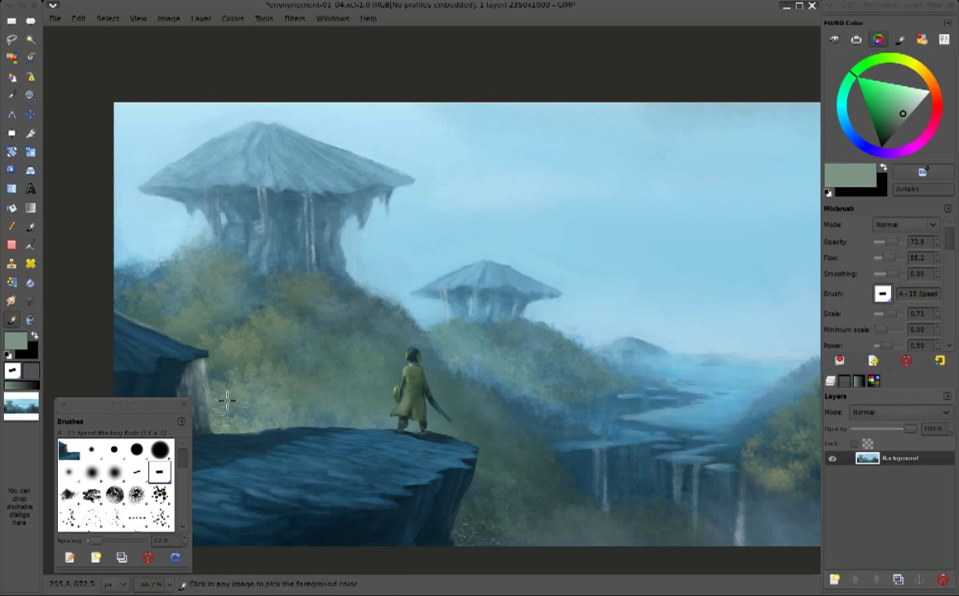
{"action": "left_click", "coordinate": [201, 365], "text": "ctrl"}
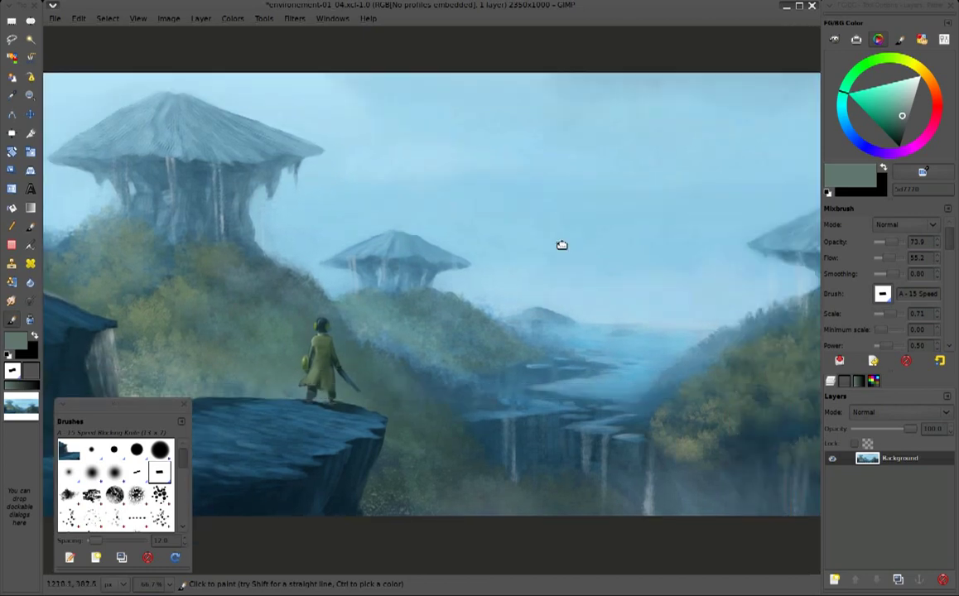
Sample greens, teals and sky blue across the valley, ending on a dark grey-teal
{"action": "left_click_drag", "start_coordinate": [647, 291], "coordinate": [502, 246]}
{"action": "left_click", "coordinate": [614, 436], "text": "ctrl"}
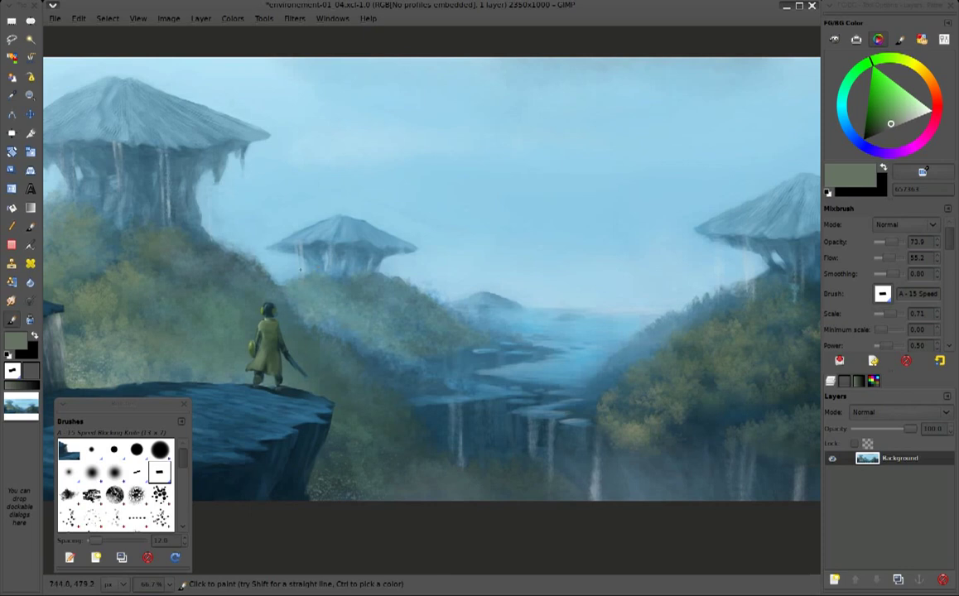
{"action": "left_click", "coordinate": [368, 359], "text": "ctrl"}
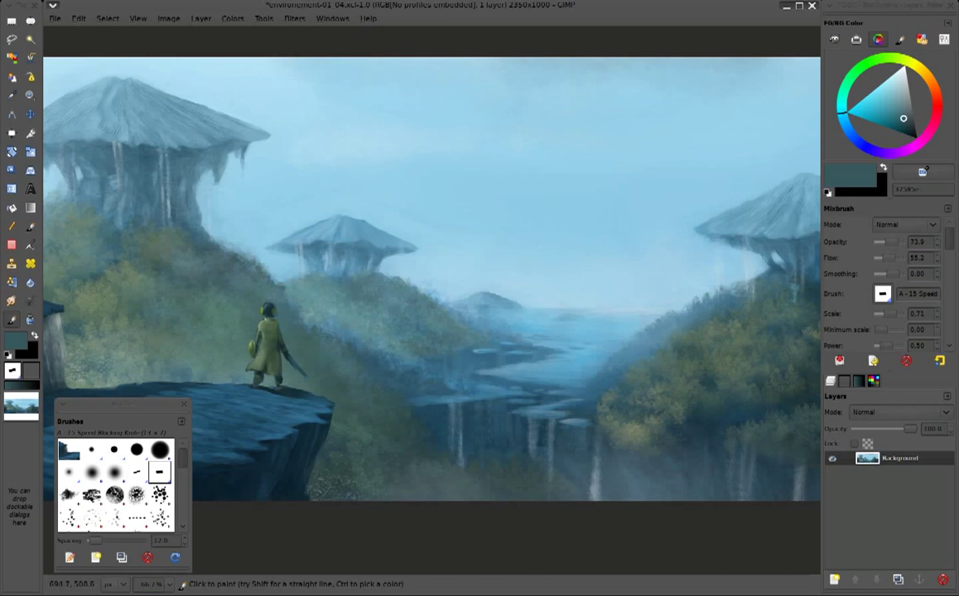
{"action": "left_click", "coordinate": [172, 291], "text": "ctrl"}
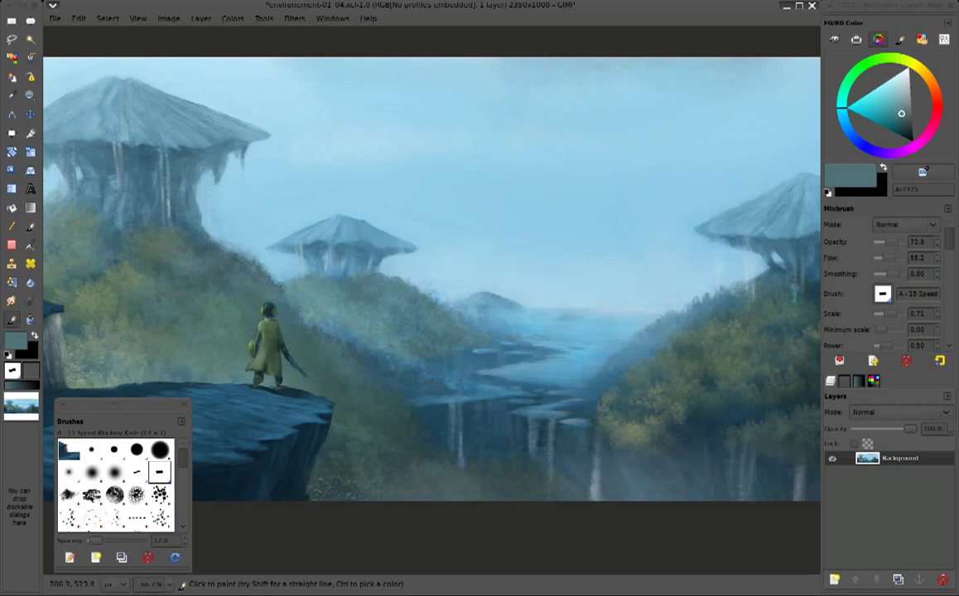
{"action": "left_click", "coordinate": [280, 264], "text": "ctrl"}
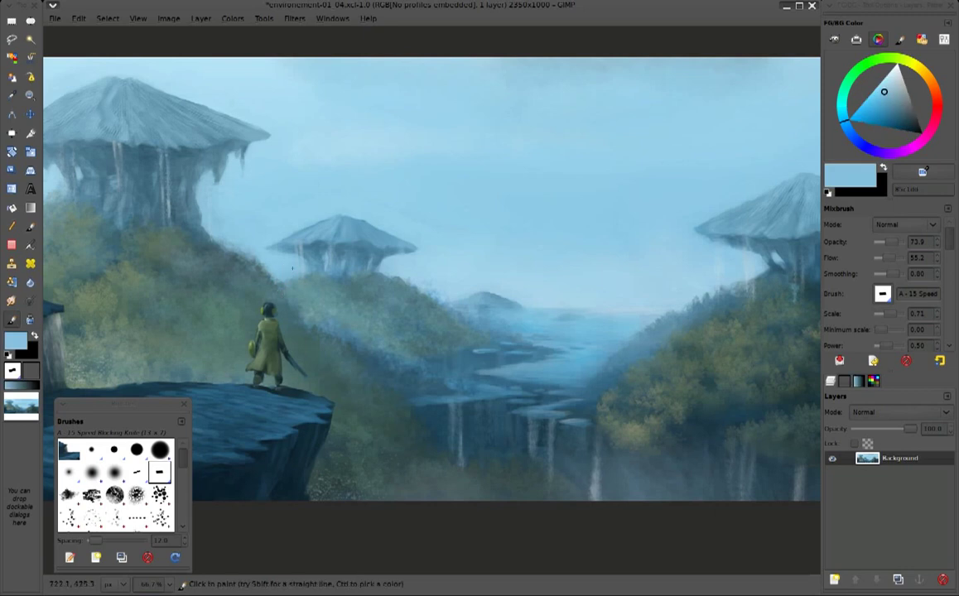
{"action": "left_click", "coordinate": [282, 288], "text": "ctrl"}
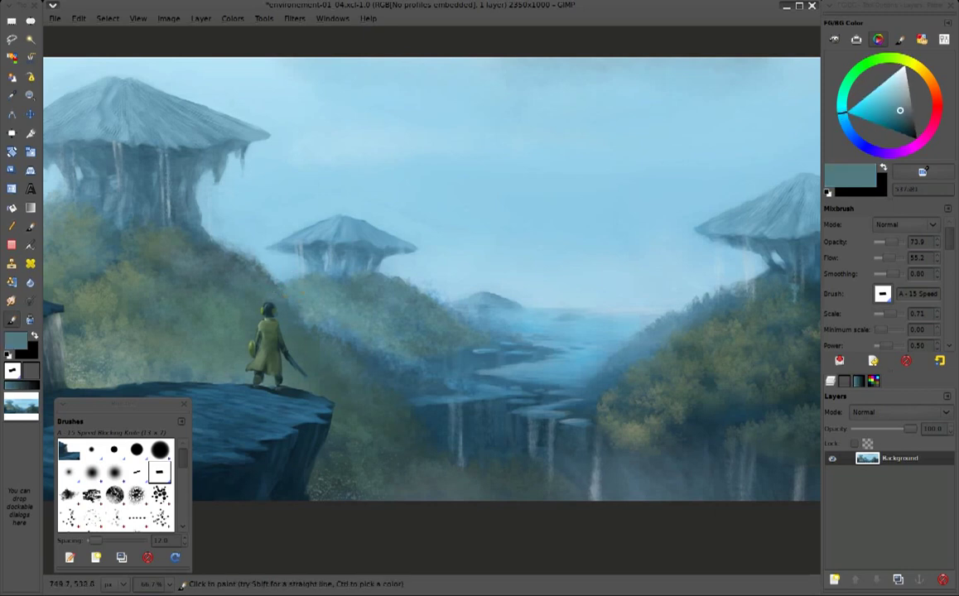
Zoom around the cloaked figure and sample teals and blues, ending on a lighter green-teal
{"action": "scroll", "coordinate": [332, 274], "scroll_direction": "down", "scroll_amount": 2}
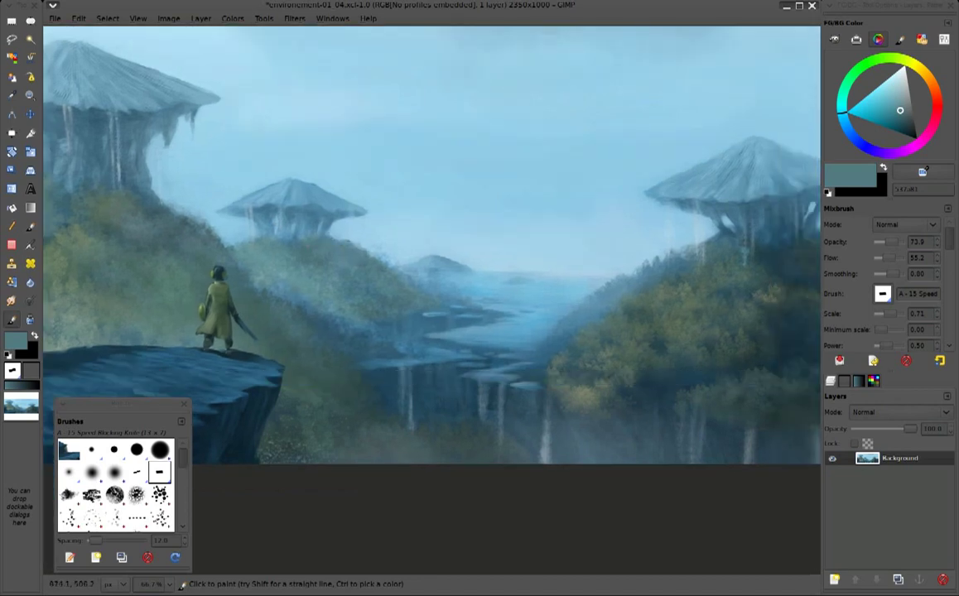
{"action": "left_click", "coordinate": [335, 289], "text": "ctrl"}
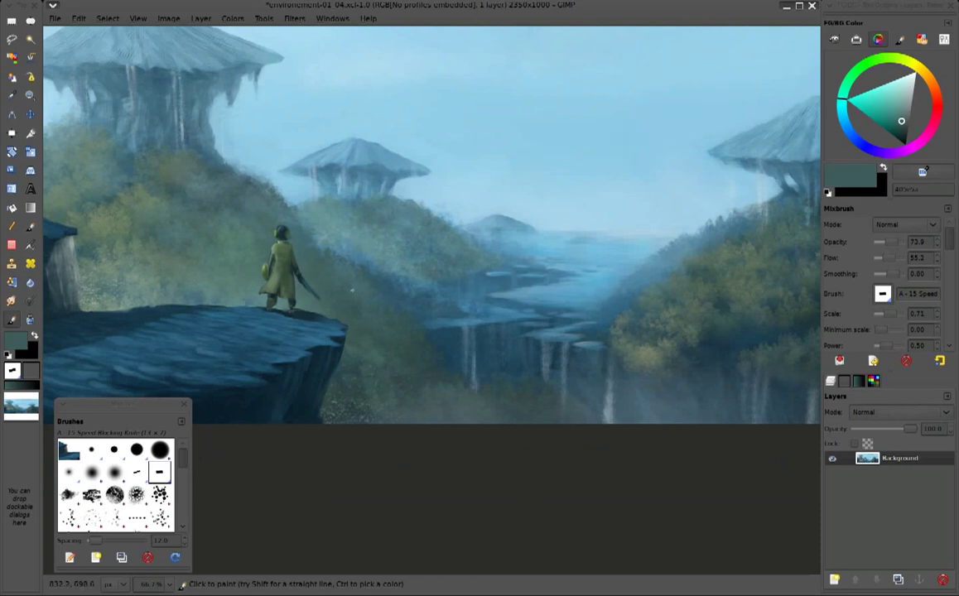
{"action": "scroll", "coordinate": [352, 290], "scroll_direction": "up", "scroll_amount": 1}
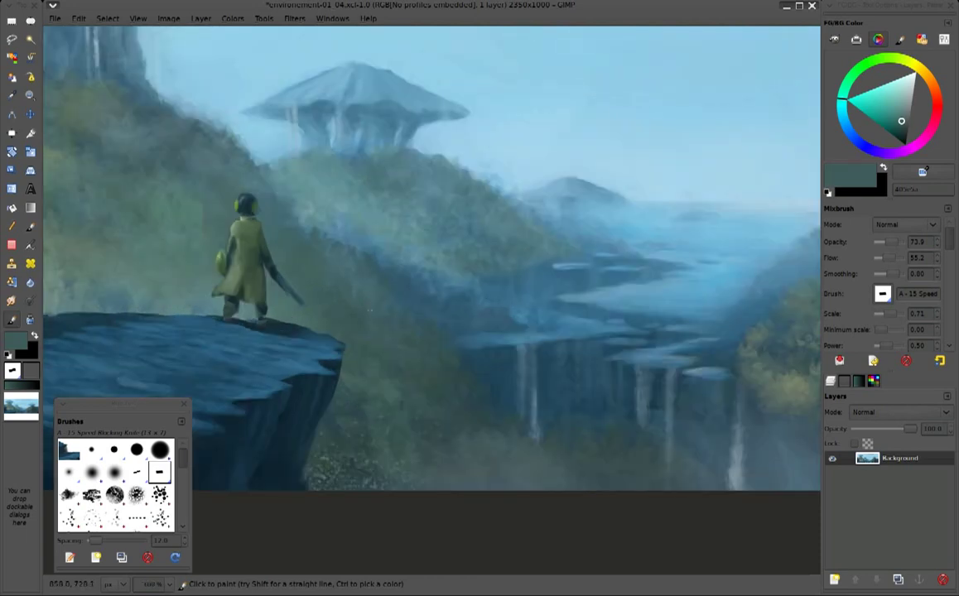
{"action": "left_click", "coordinate": [424, 306], "text": "ctrl"}
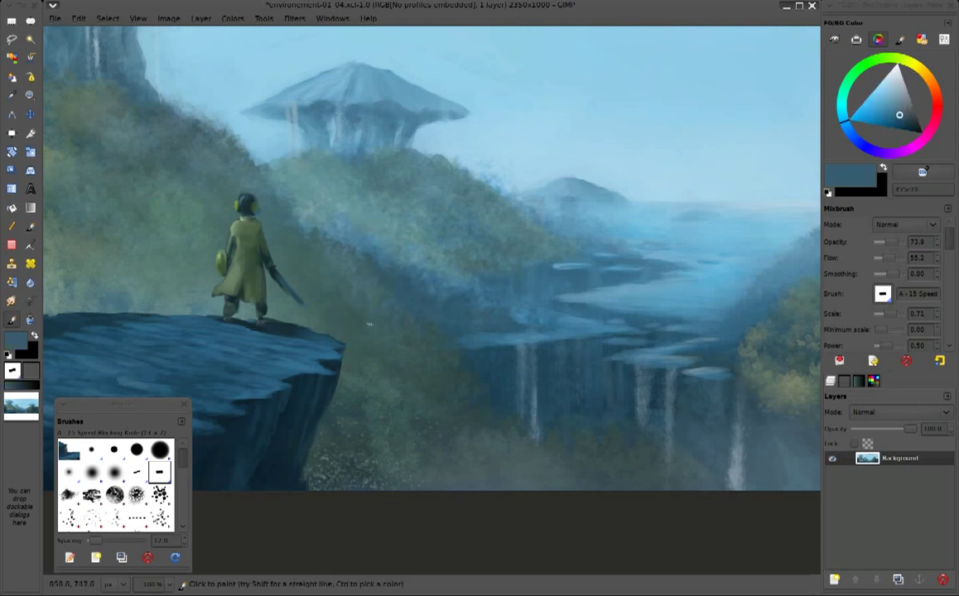
{"action": "left_click", "coordinate": [360, 296], "text": "ctrl"}
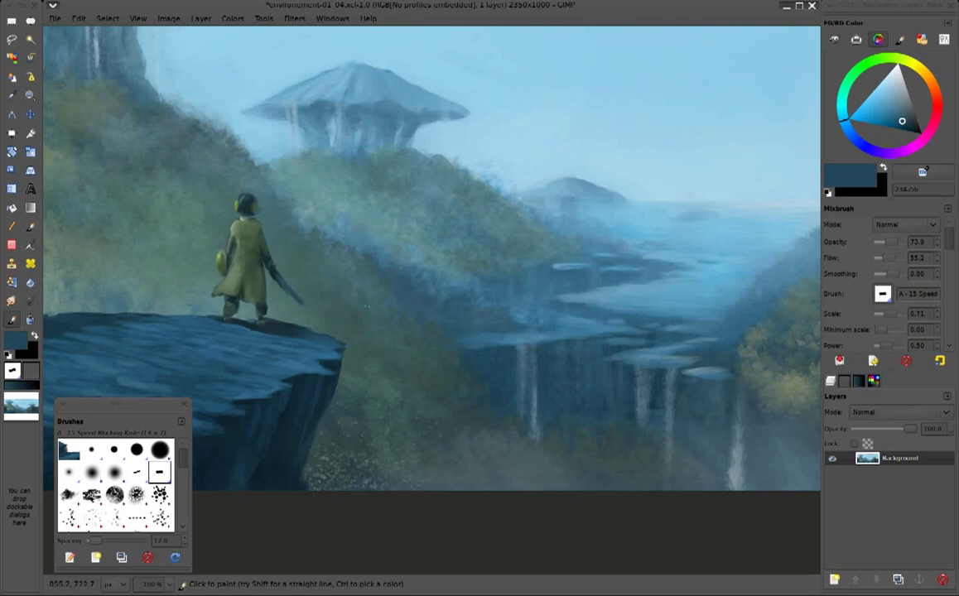
{"action": "left_click", "coordinate": [361, 309], "text": "ctrl"}
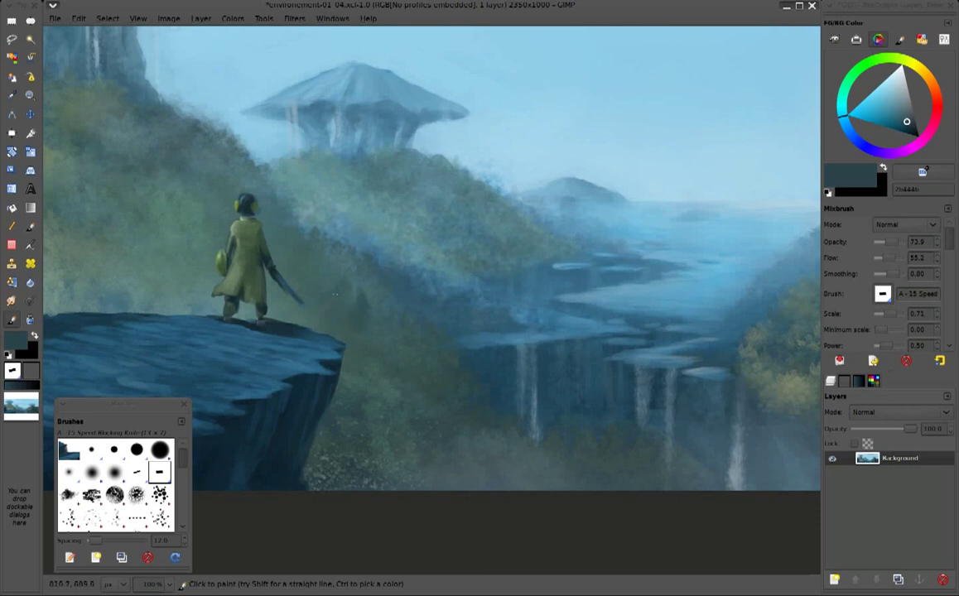
{"action": "left_click", "coordinate": [346, 280], "text": "ctrl"}
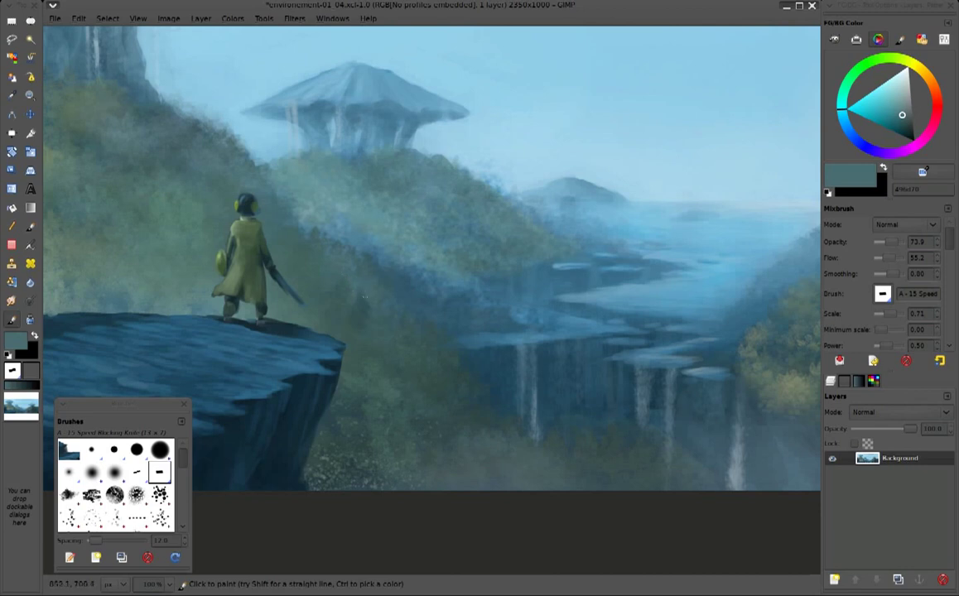
{"action": "scroll", "coordinate": [461, 252], "scroll_direction": "right", "scroll_amount": 5}
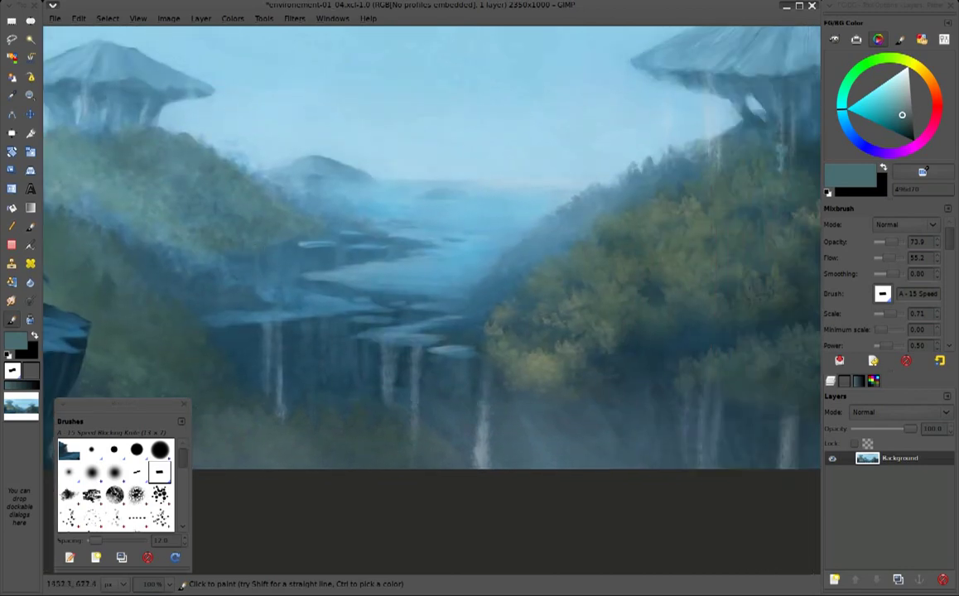
Sample dark teal-greens from the right slope, sky light blue and forest-shadow teal
{"action": "left_click", "coordinate": [649, 255], "text": "ctrl"}
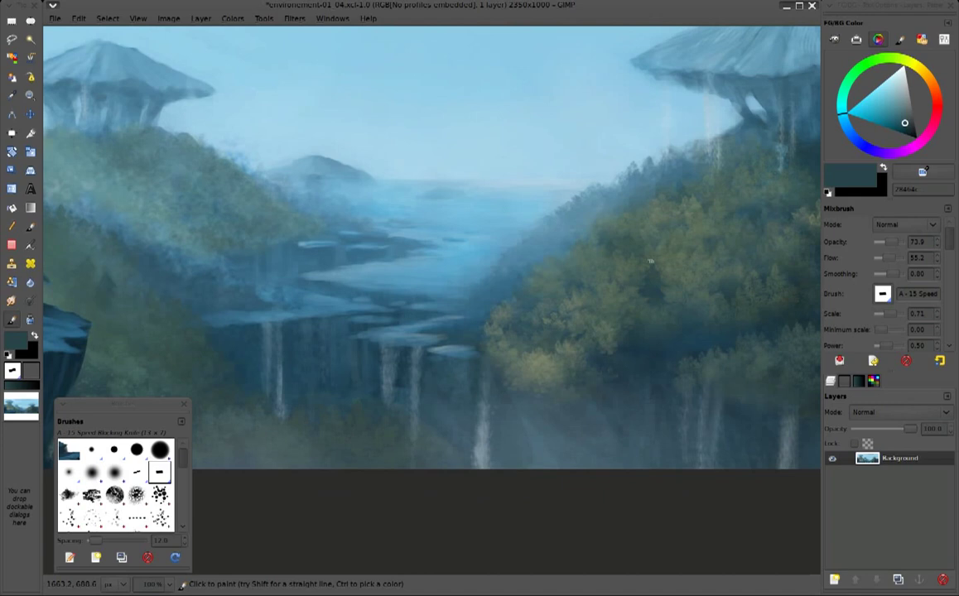
{"action": "left_click", "coordinate": [663, 265], "text": "ctrl"}
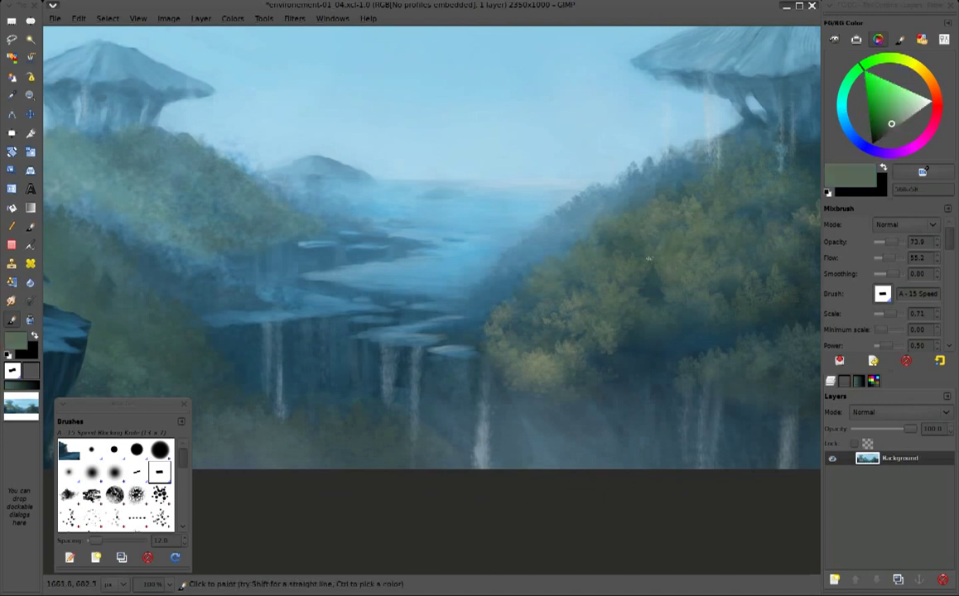
{"action": "left_click_drag", "start_coordinate": [742, 262], "coordinate": [646, 268]}
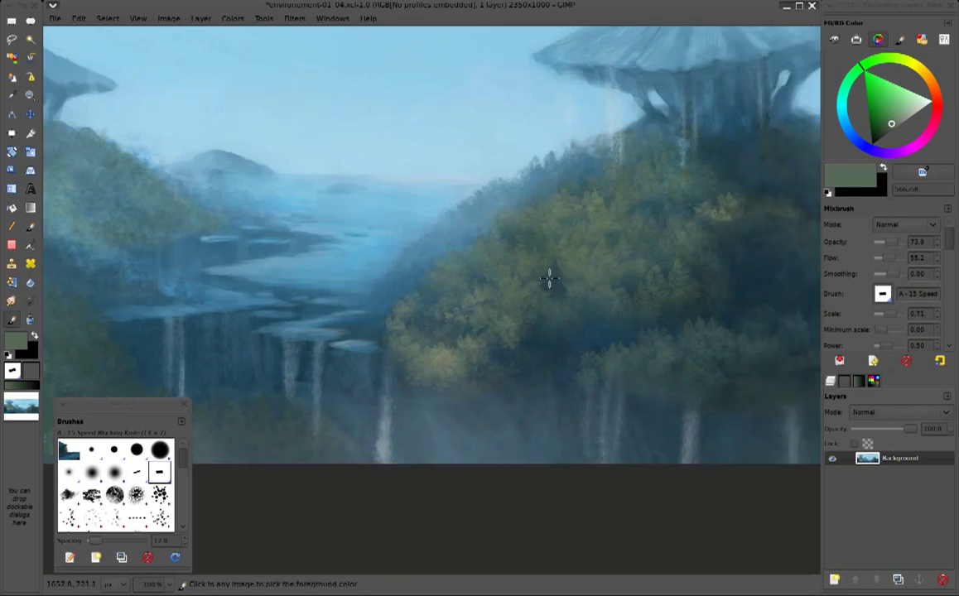
{"action": "left_click", "coordinate": [500, 257], "text": "ctrl"}
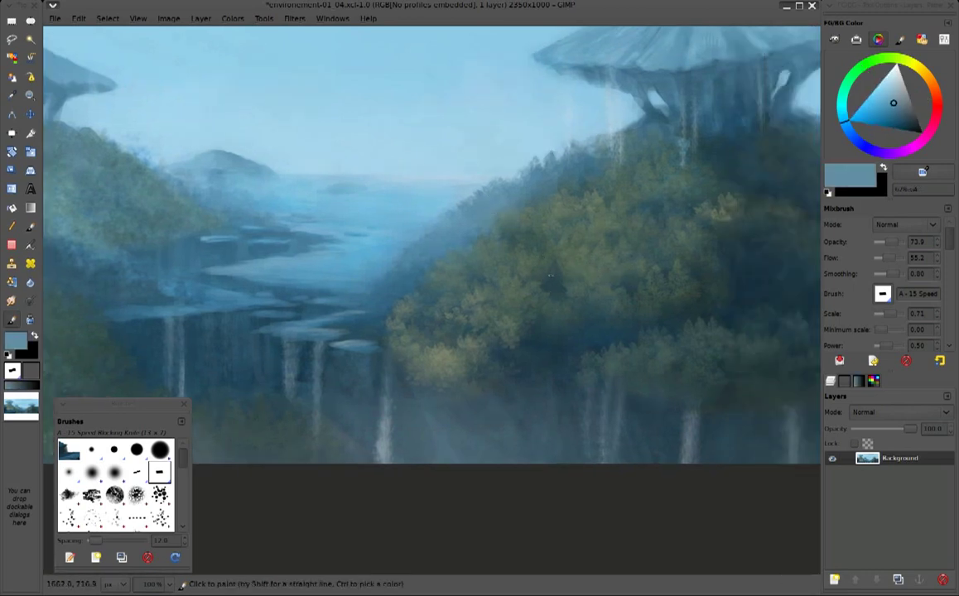
{"action": "left_click", "coordinate": [555, 282], "text": "ctrl"}
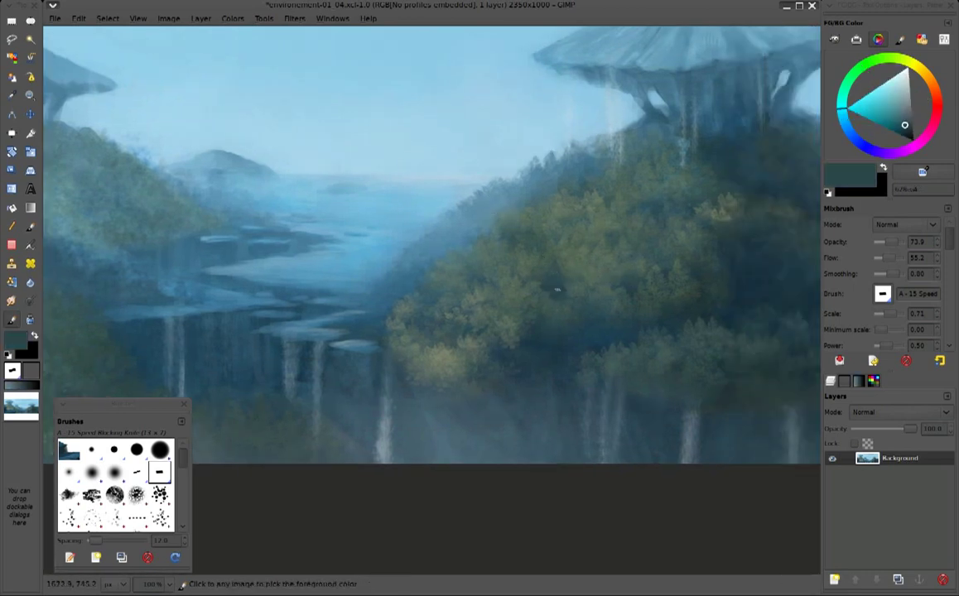
Pan further right and settle on a muted, slightly greener tone from the forest foliage
{"action": "scroll", "coordinate": [609, 259], "scroll_direction": "right", "scroll_amount": 3}
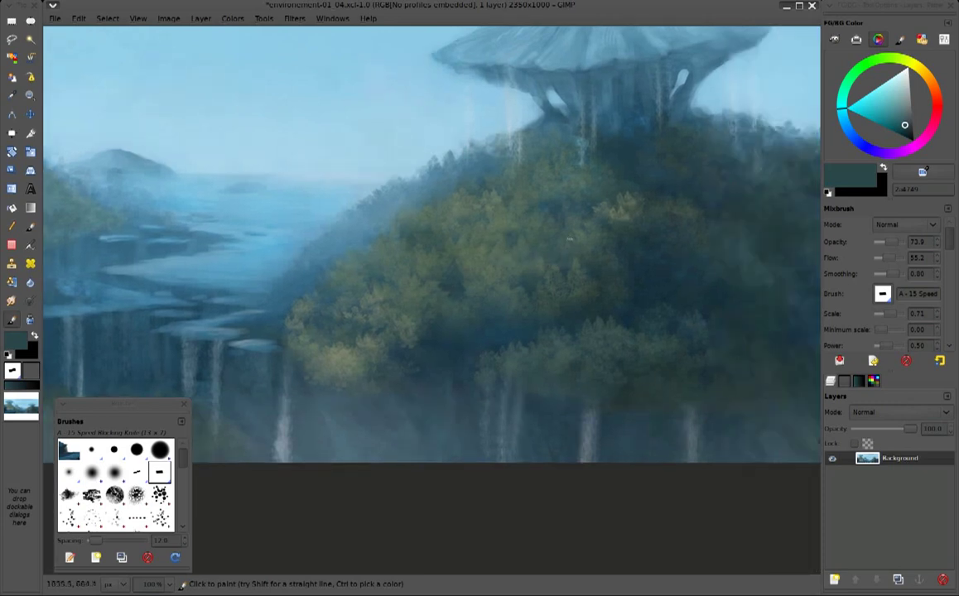
{"action": "left_click", "coordinate": [638, 245], "text": "ctrl"}
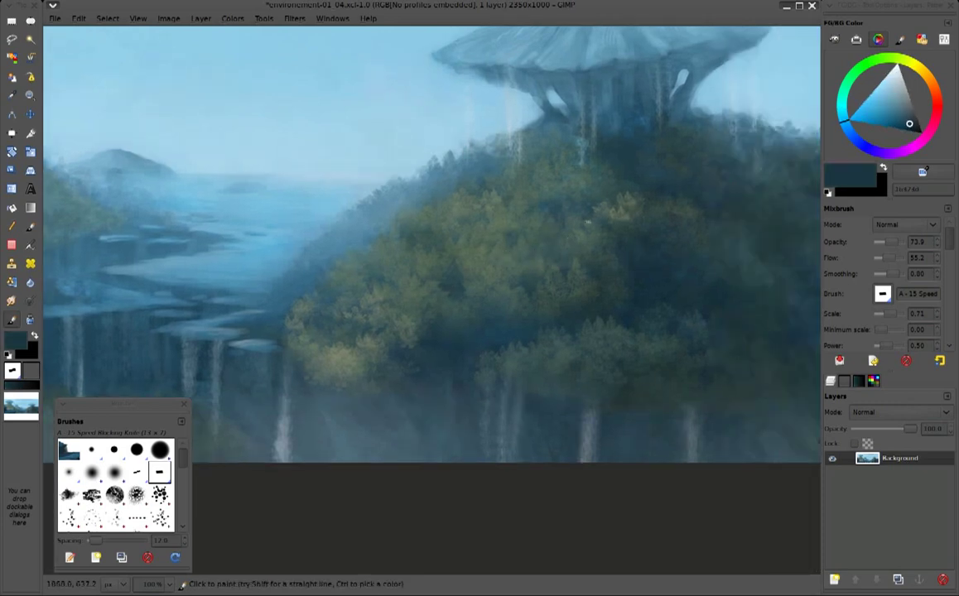
{"action": "left_click", "coordinate": [454, 293], "text": "ctrl"}
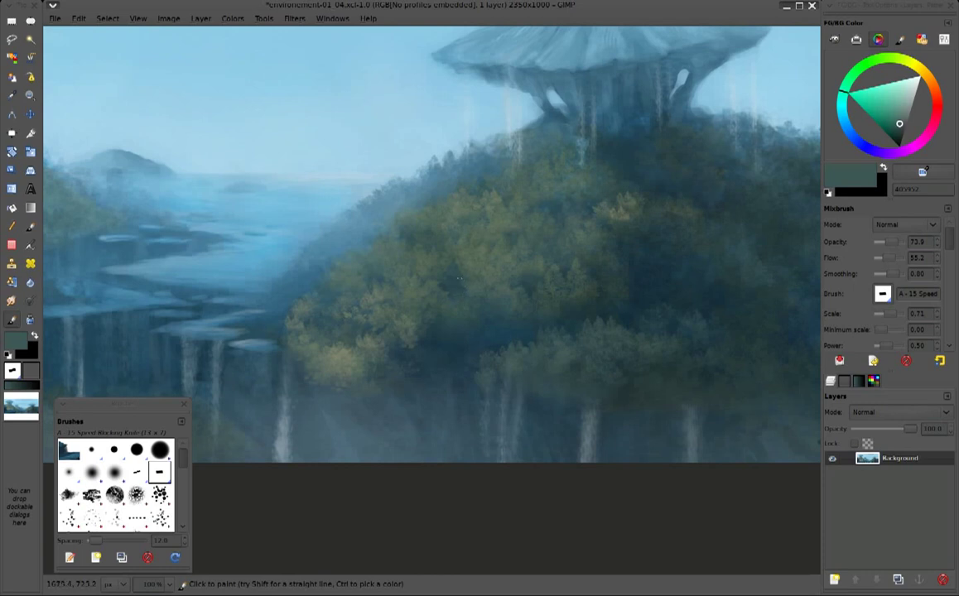
{"action": "left_click", "coordinate": [462, 278], "text": "ctrl"}
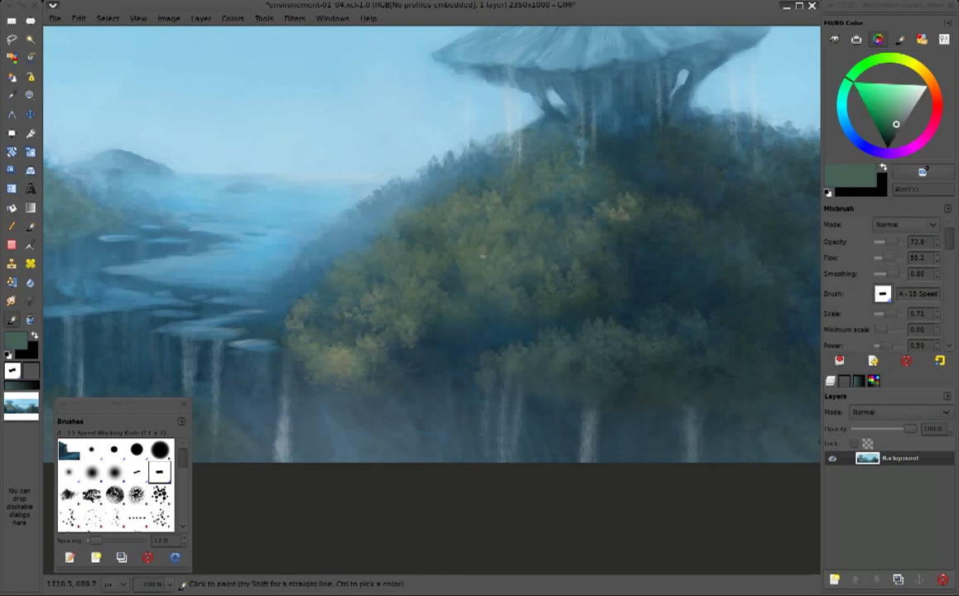
{"action": "scroll", "coordinate": [643, 296], "scroll_direction": "down", "scroll_amount": 2}
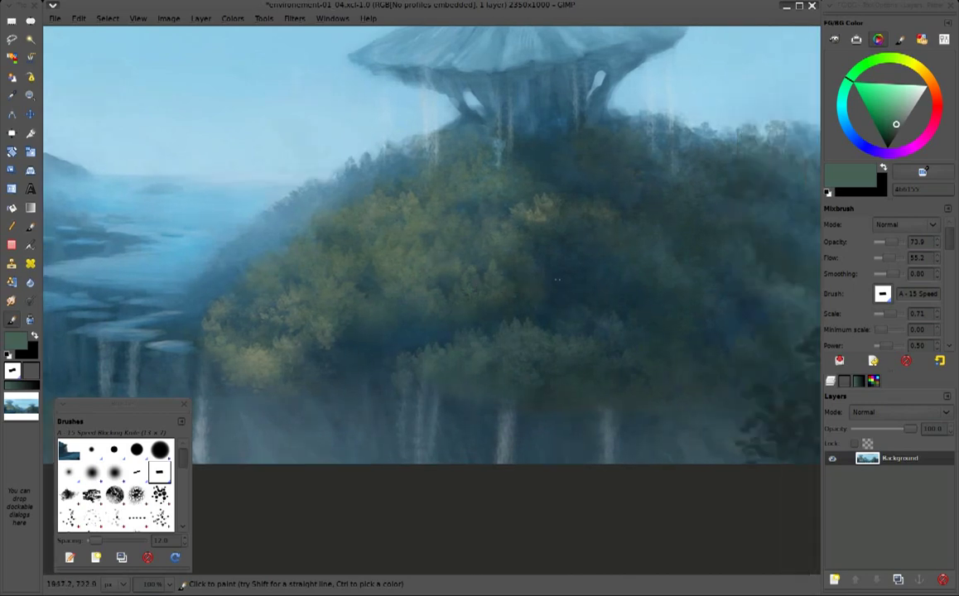
{"action": "scroll", "coordinate": [524, 257], "scroll_direction": "up", "scroll_amount": 2}
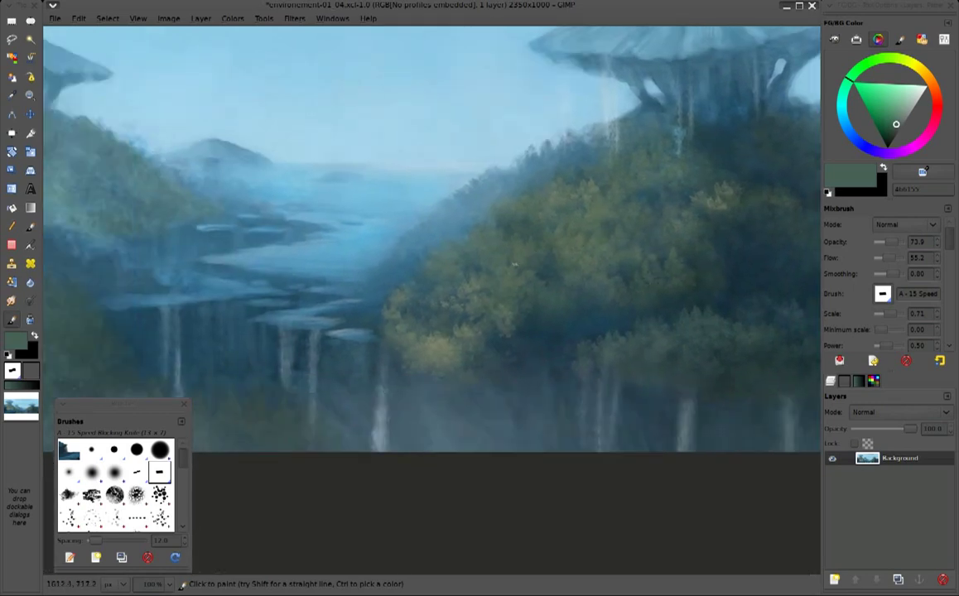
{"action": "scroll", "coordinate": [517, 258], "scroll_direction": "down", "scroll_amount": 1}
Return to the cliff and figure, sample teal-blue and muted green, and view at 100%
{"action": "left_click_drag", "start_coordinate": [441, 294], "coordinate": [559, 201]}
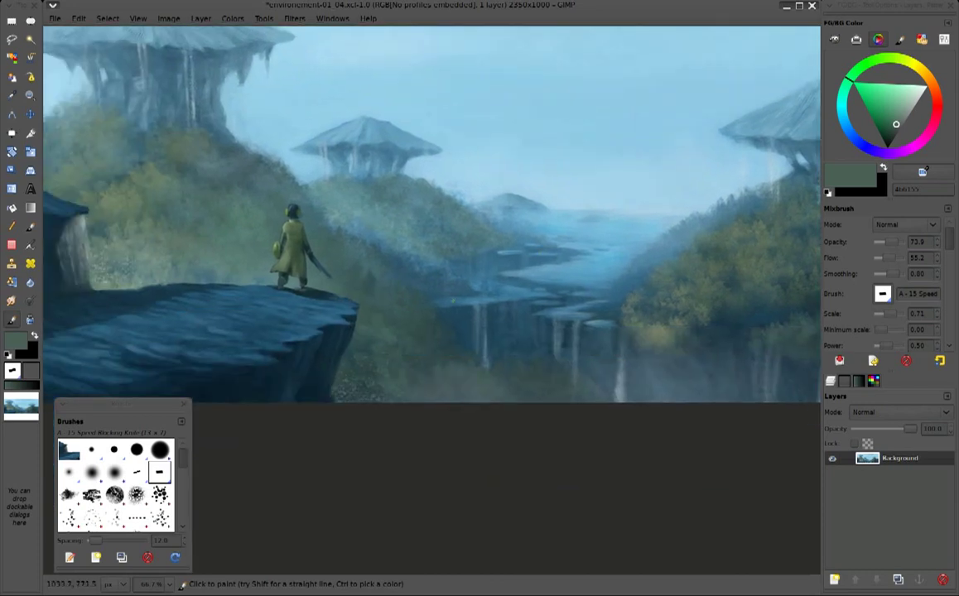
{"action": "left_click", "coordinate": [377, 281], "text": "ctrl"}
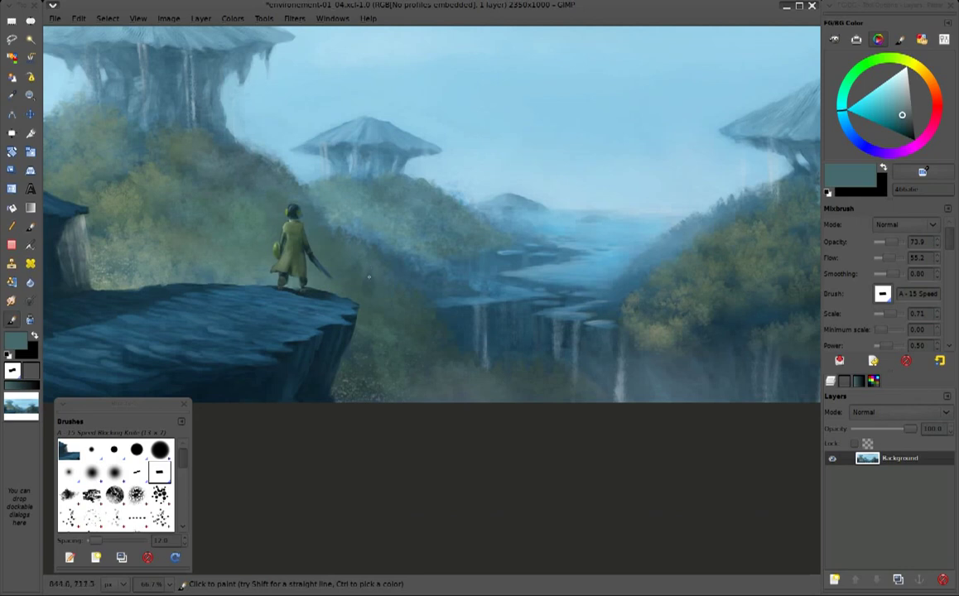
{"action": "left_click", "coordinate": [728, 275], "text": "ctrl"}
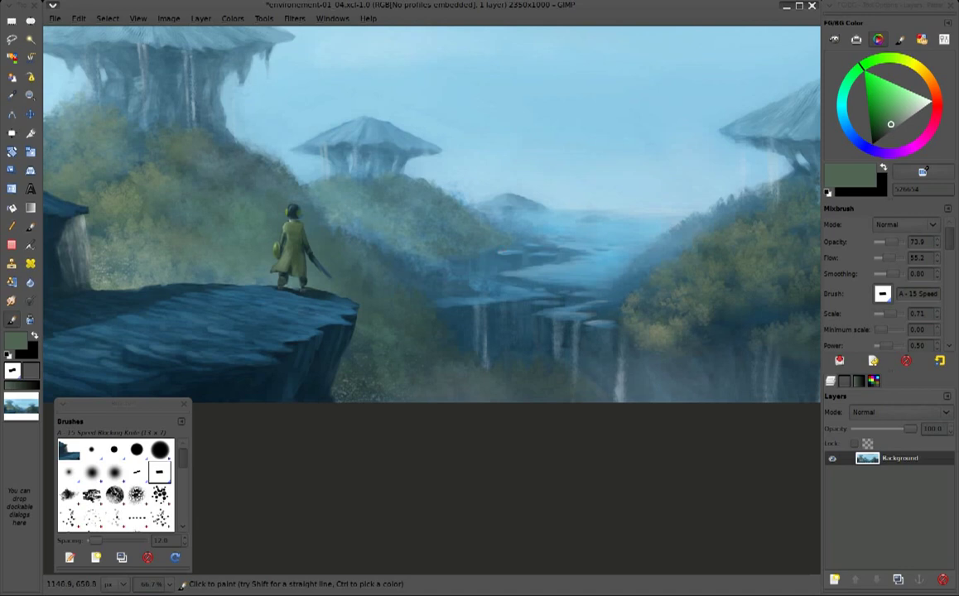
{"action": "key", "text": "1"}
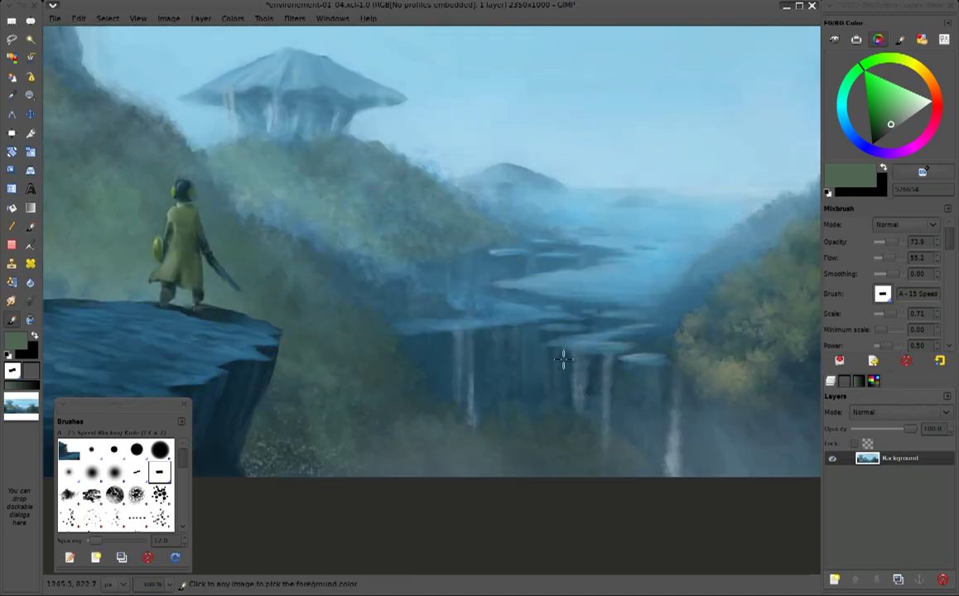
Sample blues from the rocks, water and sky around the distant tower, ending on a lighter blue
{"action": "left_click", "coordinate": [501, 334], "text": "ctrl"}
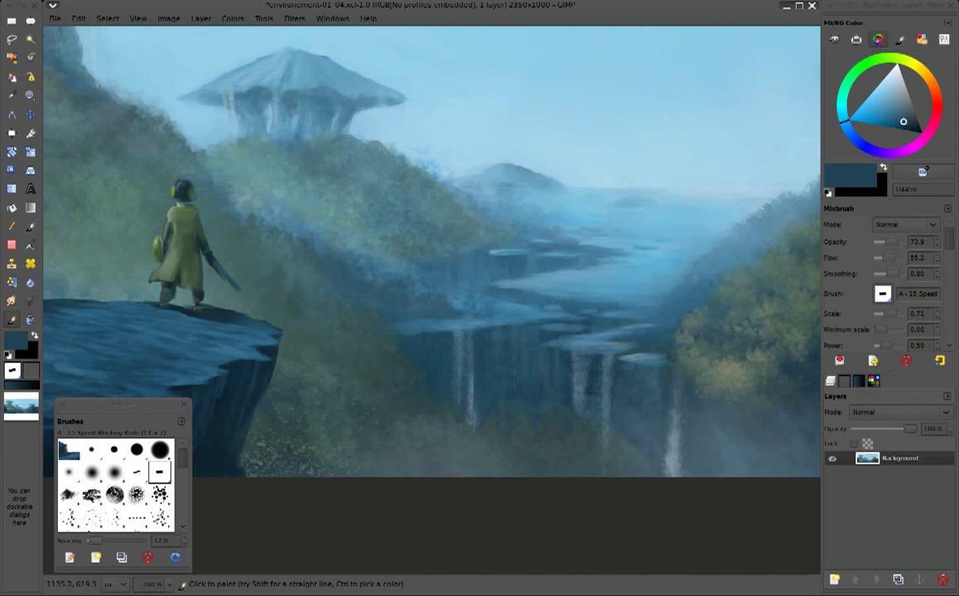
{"action": "left_click", "coordinate": [473, 261], "text": "ctrl"}
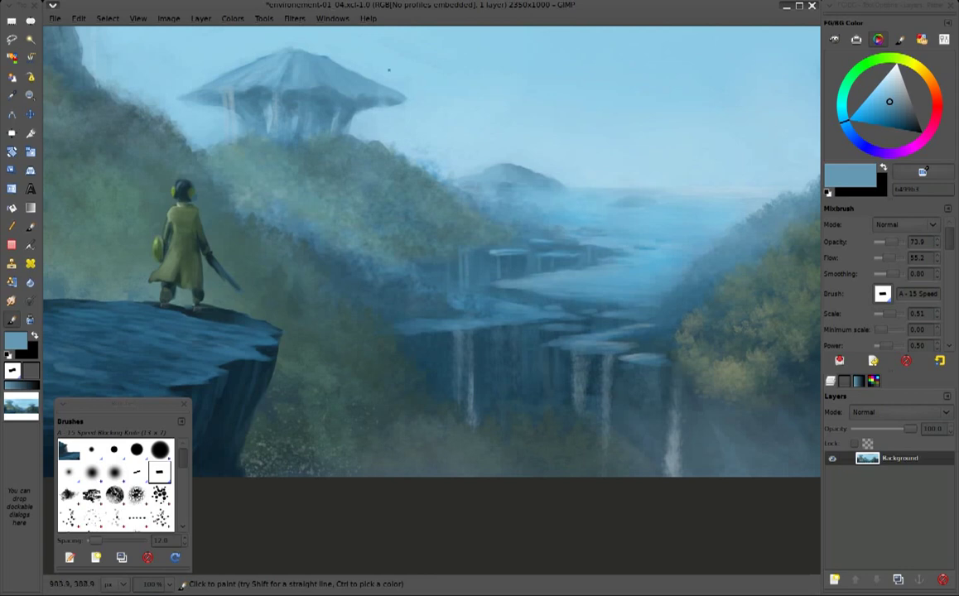
{"action": "left_click", "coordinate": [754, 155], "text": "ctrl"}
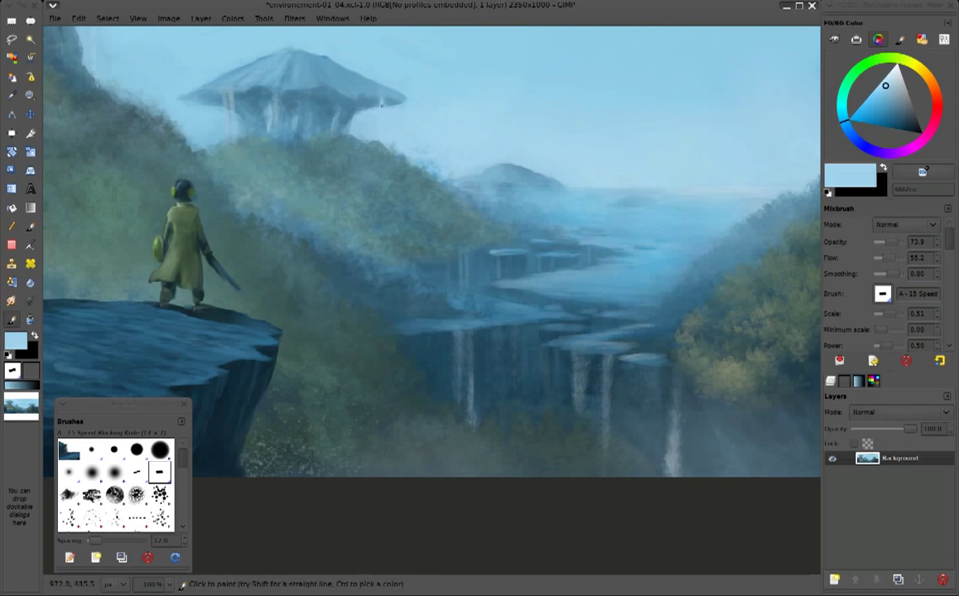
{"action": "left_click", "coordinate": [351, 88], "text": "ctrl"}
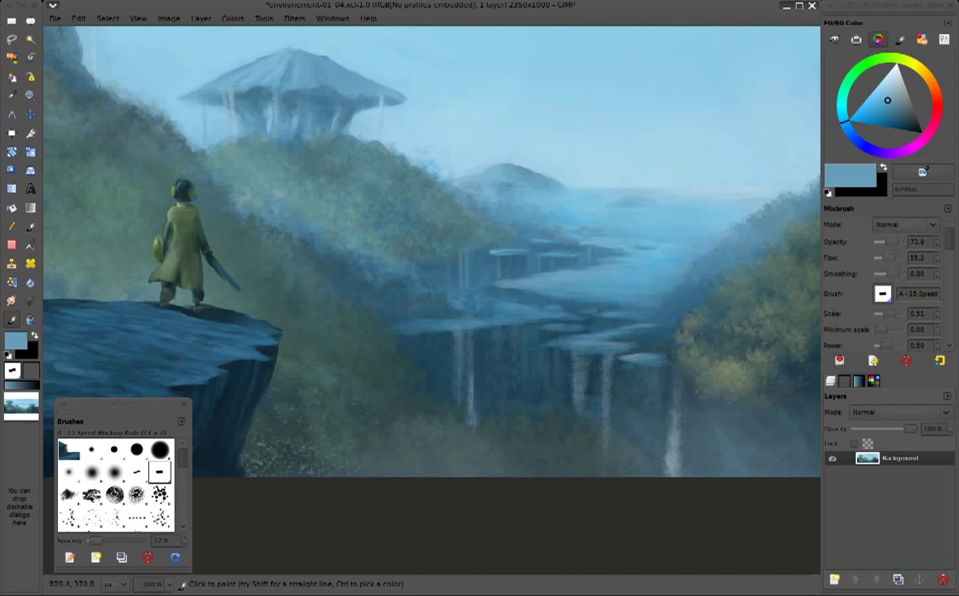
{"action": "left_click", "coordinate": [438, 177], "text": "ctrl"}
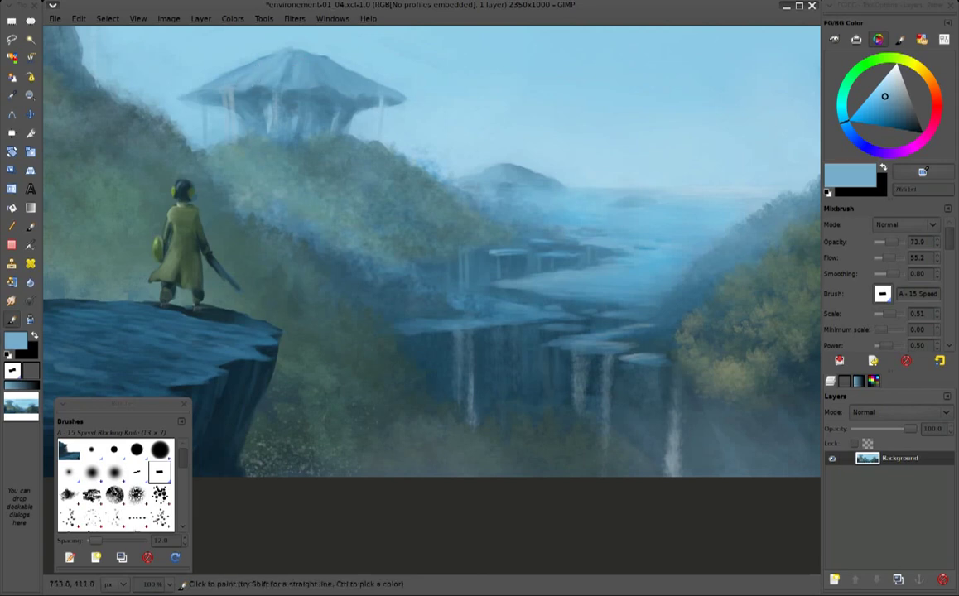
Move to the large tower and sample a pale highlight blue, a medium tower blue and pale sky blue
{"action": "scroll", "coordinate": [414, 227], "scroll_direction": "up", "scroll_amount": 3}
{"action": "scroll", "coordinate": [413, 227], "scroll_direction": "left", "scroll_amount": 3}
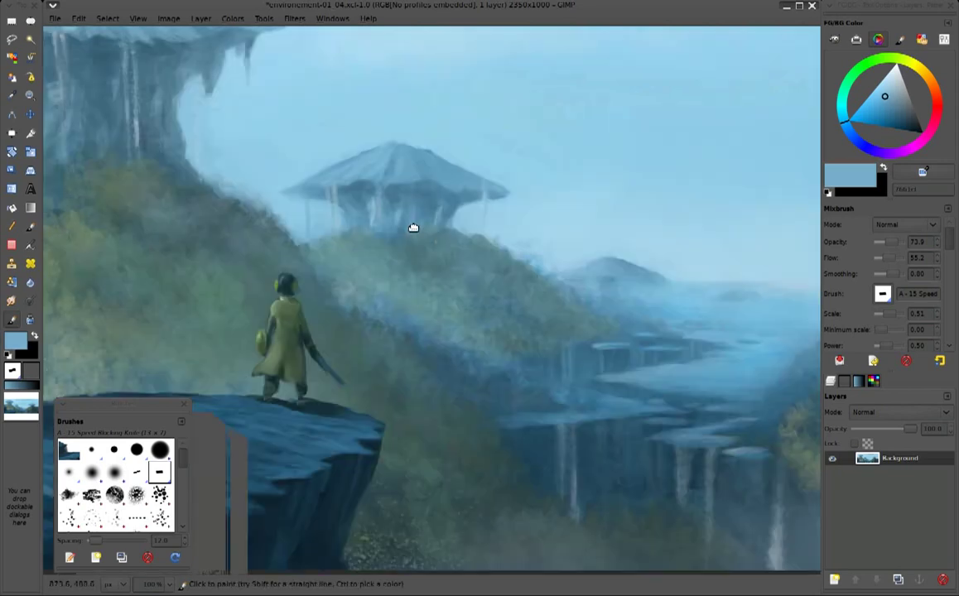
{"action": "scroll", "coordinate": [420, 255], "scroll_direction": "up", "scroll_amount": 3}
{"action": "scroll", "coordinate": [420, 255], "scroll_direction": "left", "scroll_amount": 3}
{"action": "scroll", "coordinate": [383, 168], "scroll_direction": "left", "scroll_amount": 3}
{"action": "scroll", "coordinate": [384, 167], "scroll_direction": "left", "scroll_amount": 3}
{"action": "left_click", "coordinate": [894, 77]}
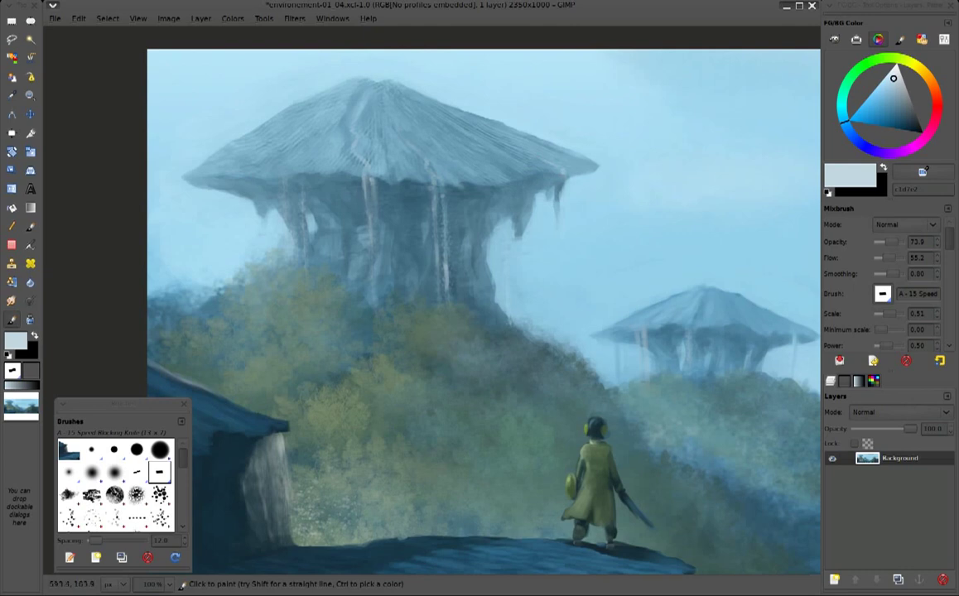
{"action": "left_click", "coordinate": [460, 151], "text": "ctrl"}
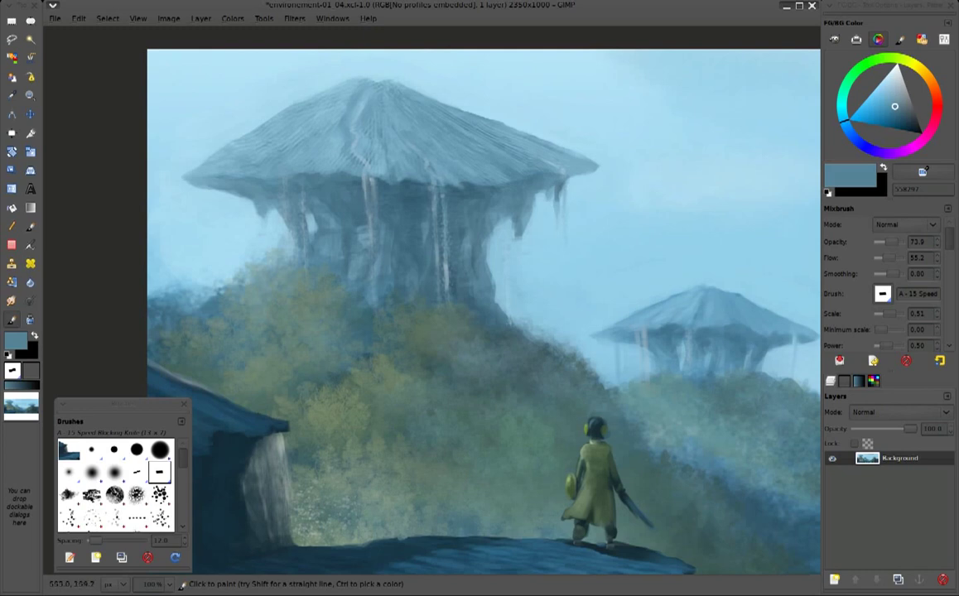
{"action": "left_click", "coordinate": [537, 225], "text": "ctrl"}
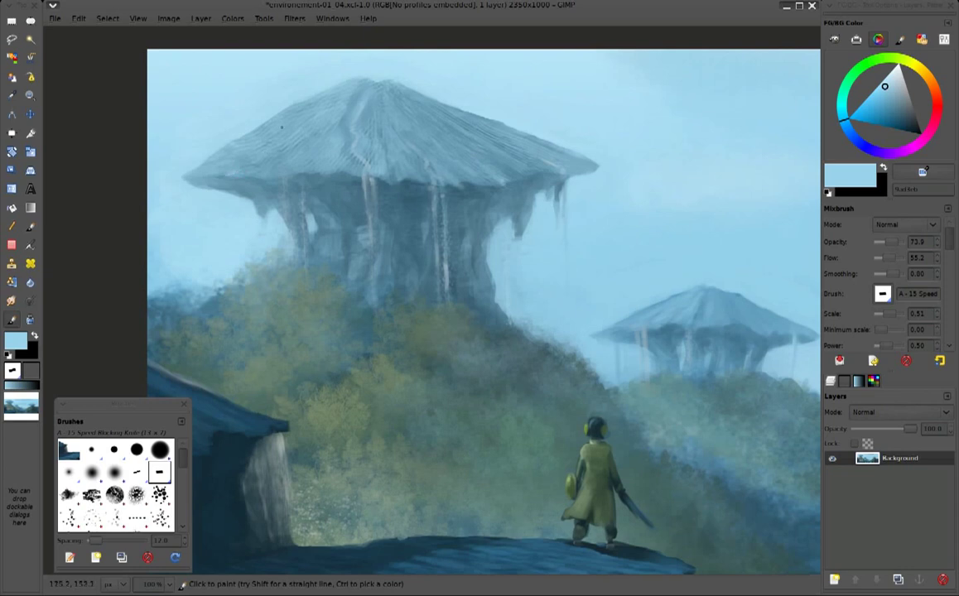
Alternate steel-blue and sky-blue samples around the tower roof, ending on a darker steel blue
{"action": "left_click_drag", "start_coordinate": [659, 302], "coordinate": [487, 257]}
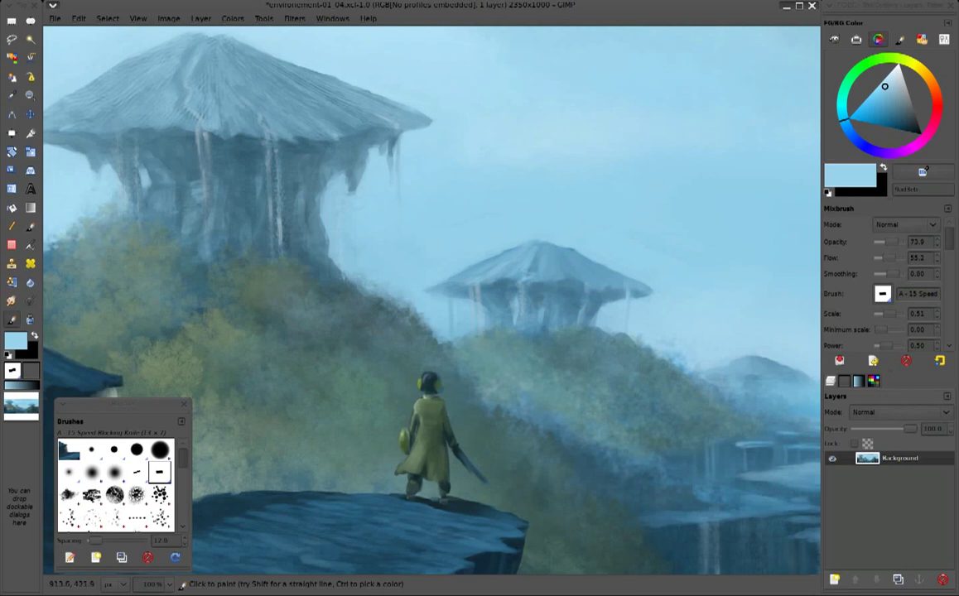
{"action": "left_click", "coordinate": [576, 289], "text": "ctrl"}
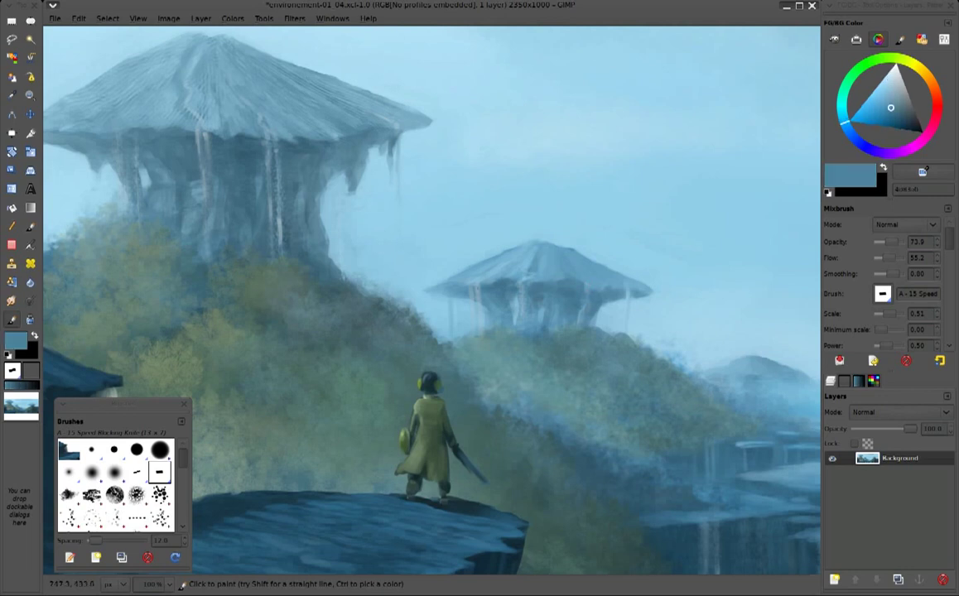
{"action": "left_click", "coordinate": [603, 313], "text": "ctrl"}
{"action": "left_click", "coordinate": [807, 69], "text": "ctrl"}
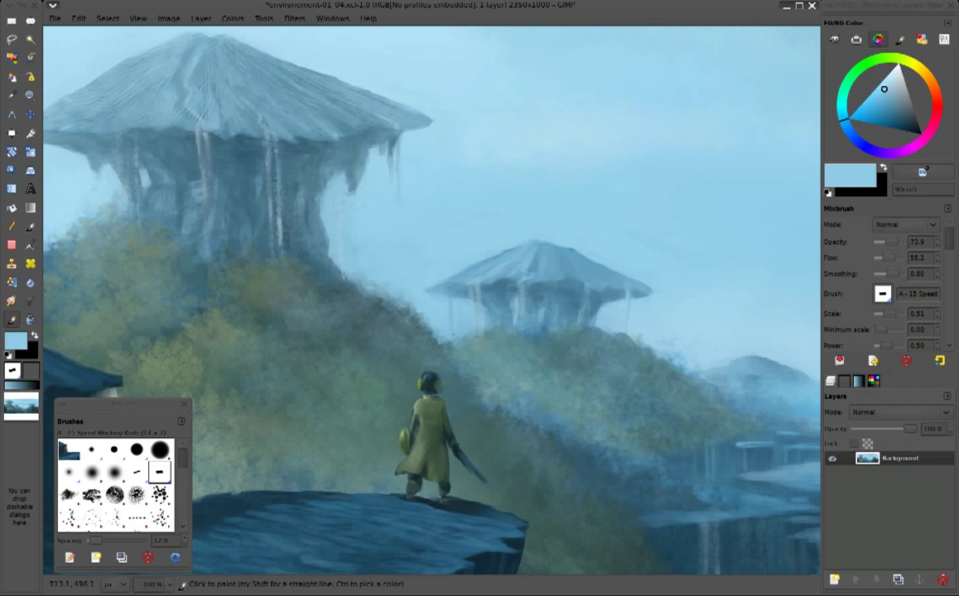
{"action": "left_click", "coordinate": [625, 310], "text": "ctrl"}
{"action": "left_click", "coordinate": [628, 294], "text": "ctrl"}
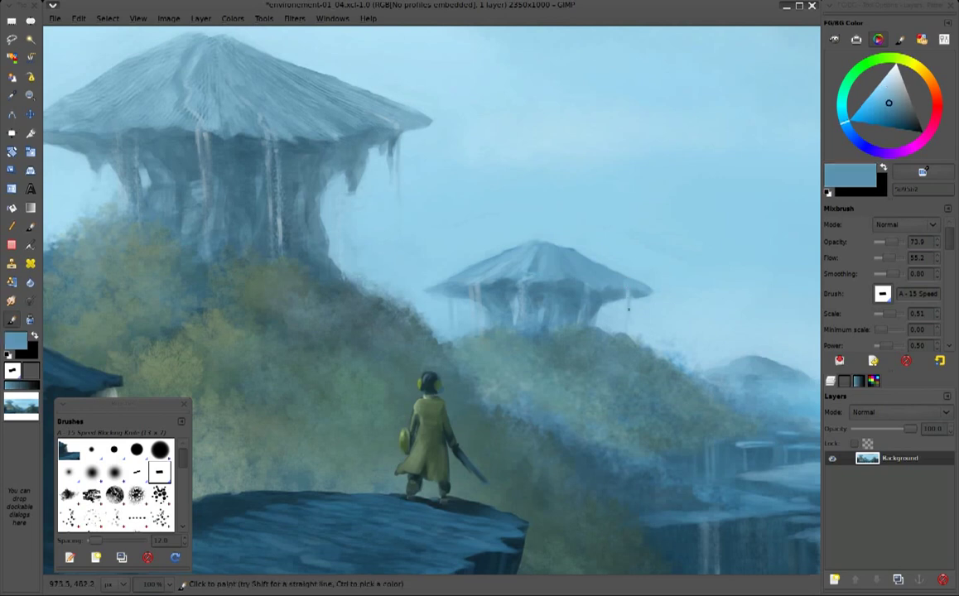
Center the smaller tower and alternate light and steel blue samples, ending on a lighter sky blue
{"action": "left_click_drag", "start_coordinate": [657, 290], "coordinate": [568, 269]}
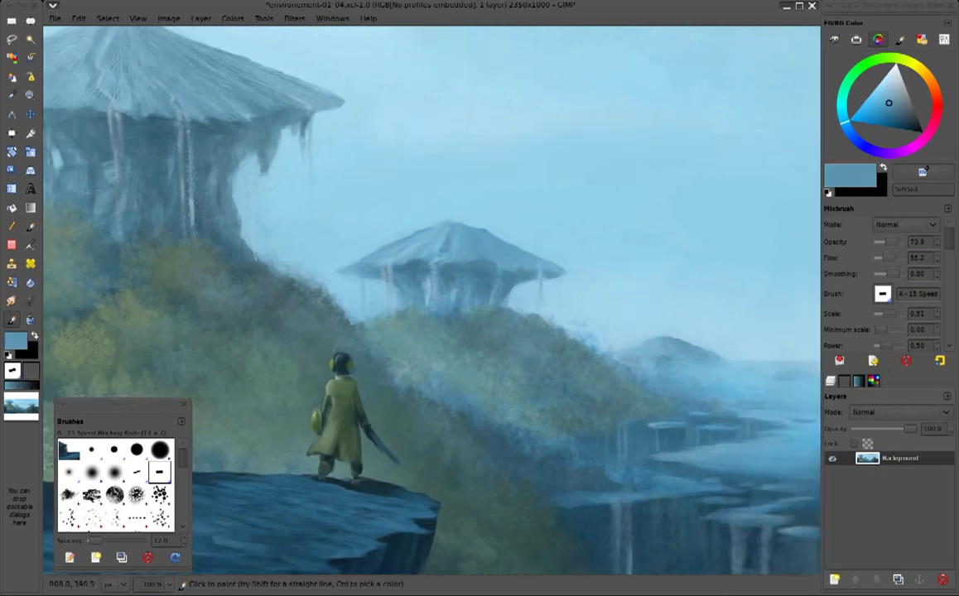
{"action": "left_click", "coordinate": [416, 212], "text": "ctrl"}
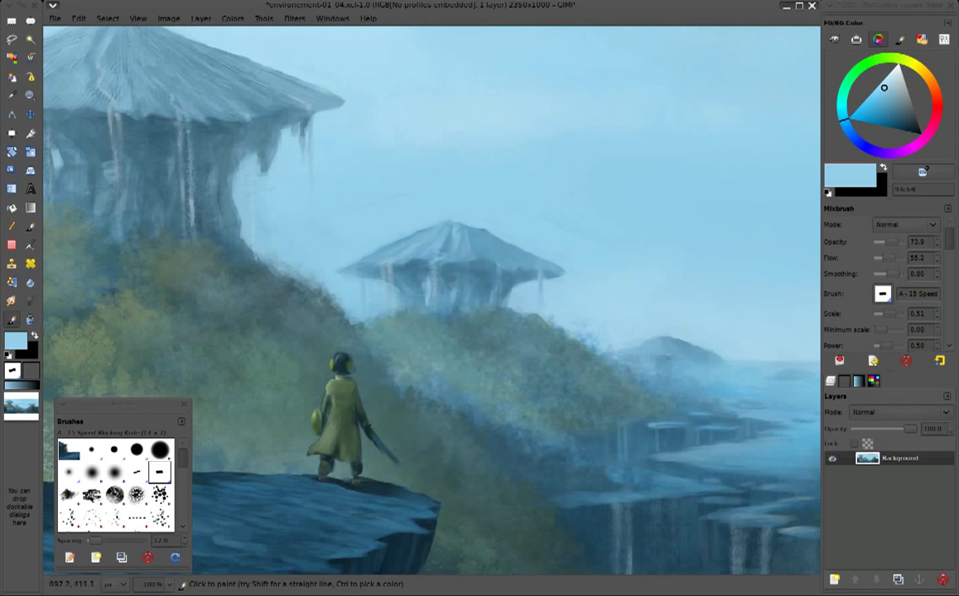
{"action": "left_click", "coordinate": [300, 529], "text": "ctrl"}
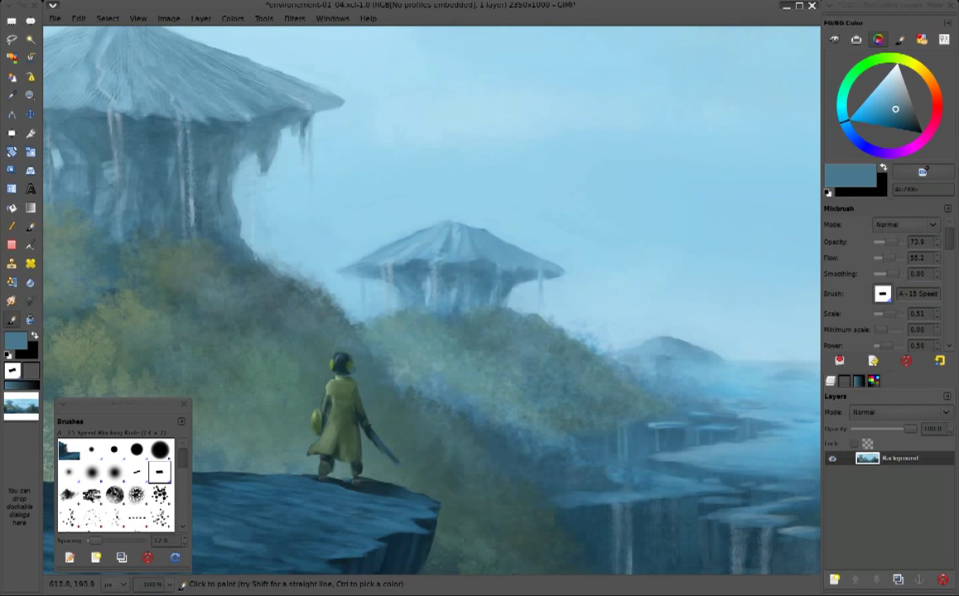
{"action": "left_click", "coordinate": [261, 92], "text": "ctrl"}
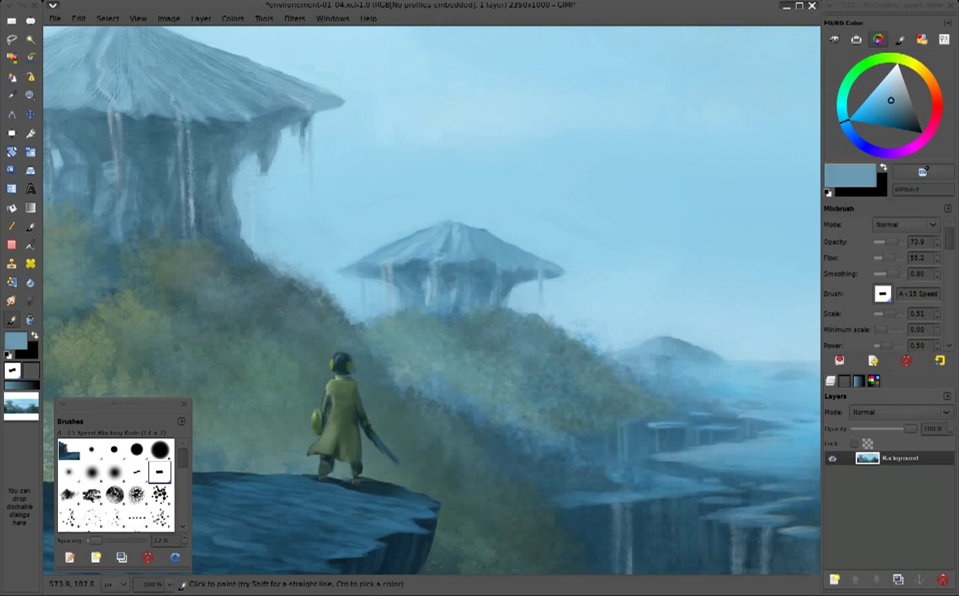
{"action": "left_click", "coordinate": [768, 158], "text": "ctrl"}
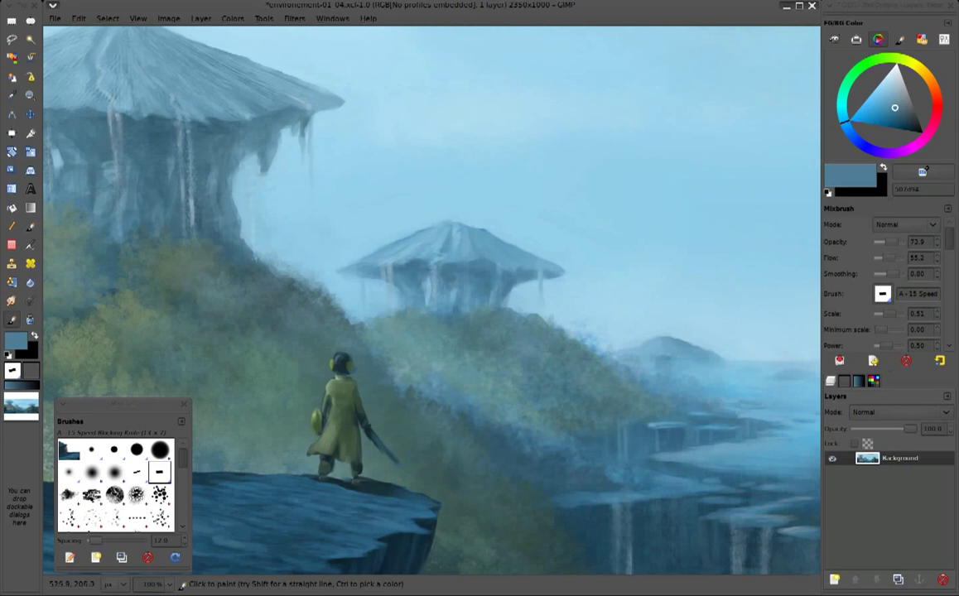
{"action": "left_click", "coordinate": [776, 96], "text": "ctrl"}
{"action": "left_click", "coordinate": [769, 158], "text": "ctrl"}
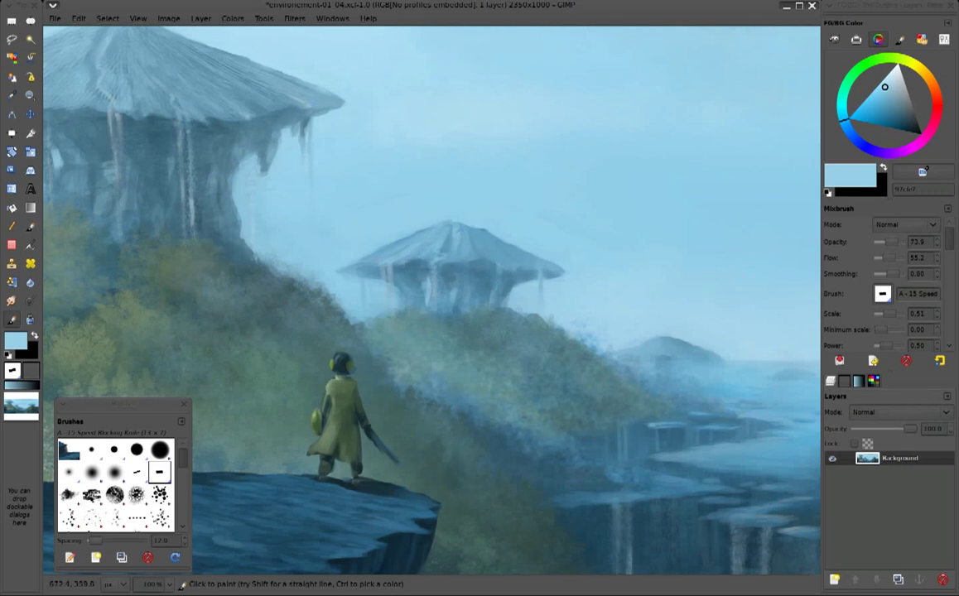
{"action": "left_click", "coordinate": [266, 245], "text": "ctrl"}
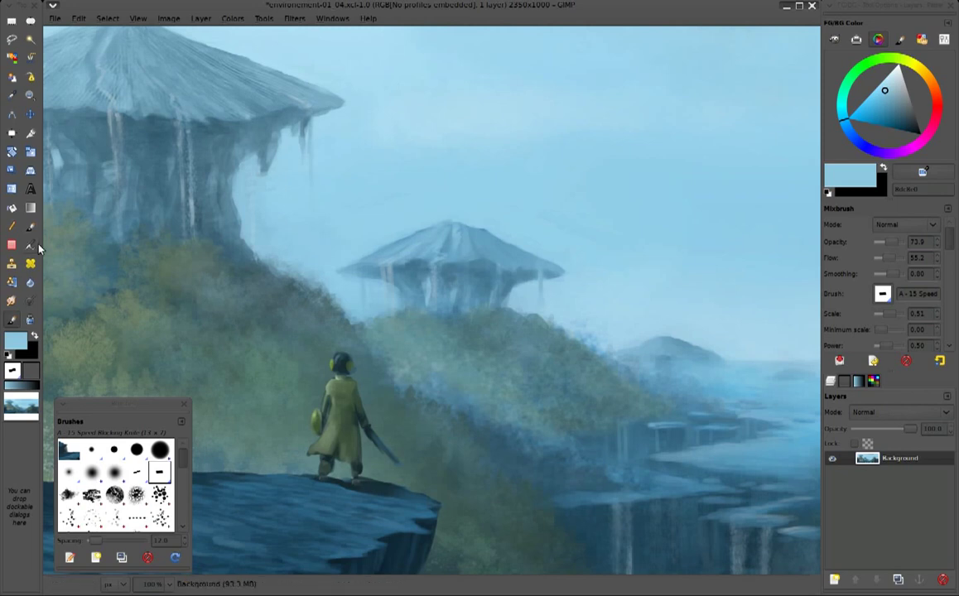
Dab dark teal foliage along the hillside edge with a small Paintbrush at opacity 34
{"action": "key", "text": "p"}
{"action": "key", "text": "bracketleft"}
{"action": "key", "text": "bracketleft"}
{"action": "key", "text": "bracketleft"}
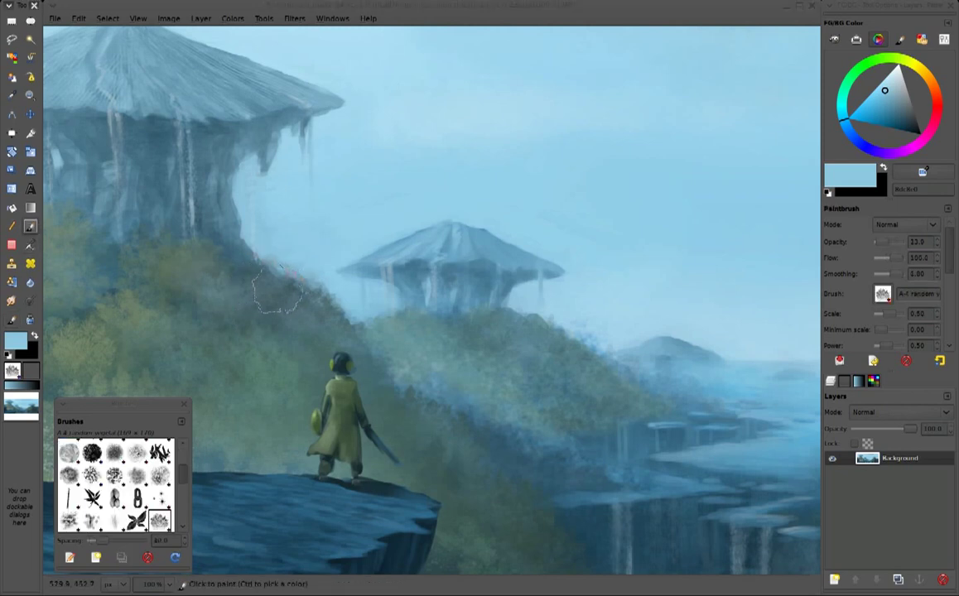
{"action": "left_click", "coordinate": [262, 271], "text": "ctrl"}
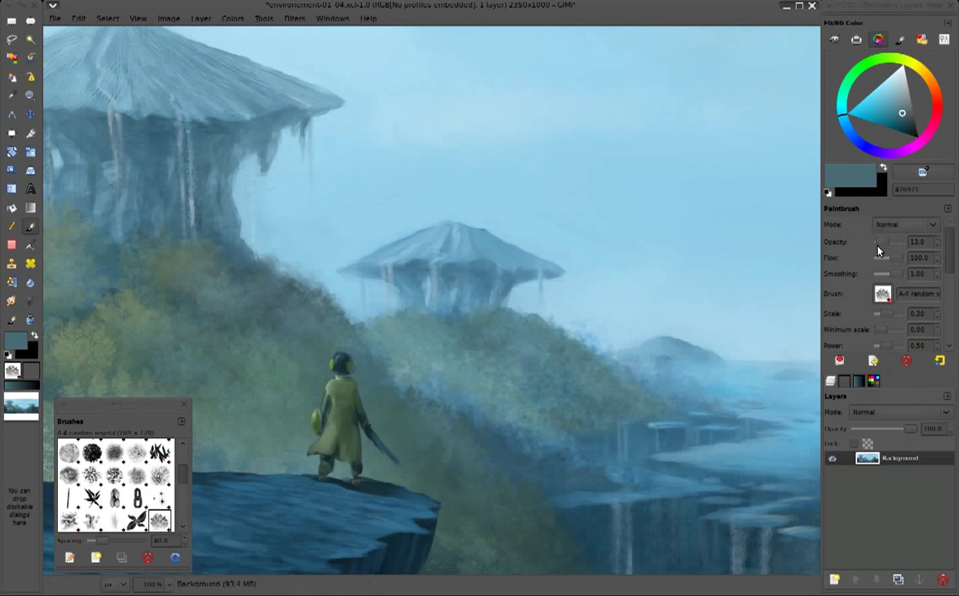
{"action": "left_click_drag", "start_coordinate": [879, 242], "coordinate": [895, 242]}
{"action": "left_click_drag", "start_coordinate": [268, 274], "coordinate": [304, 292]}
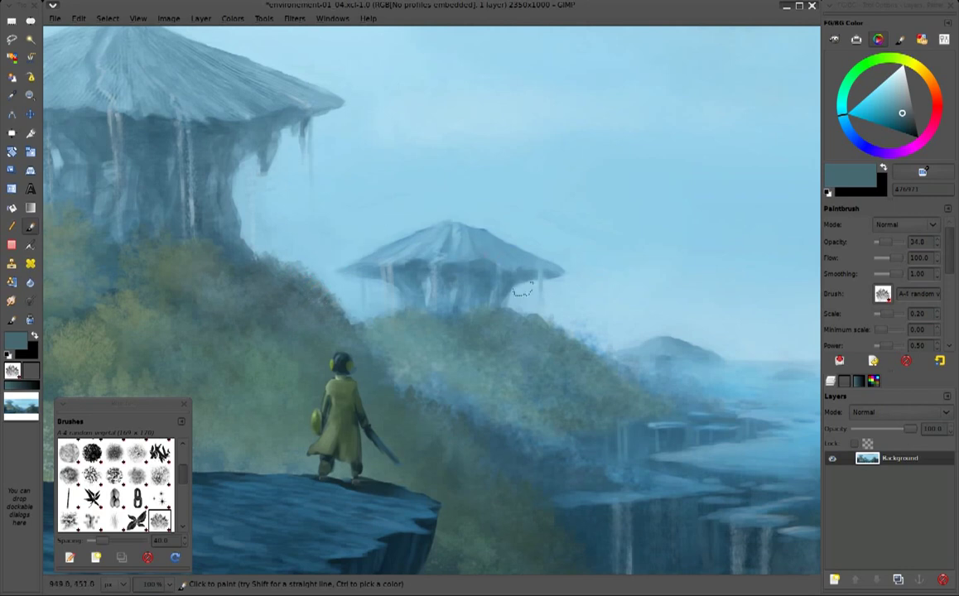
Bring the valley into view, sample a lighter blue-grey, and return to the Mixbrush
{"action": "left_click_drag", "start_coordinate": [512, 242], "coordinate": [371, 192]}
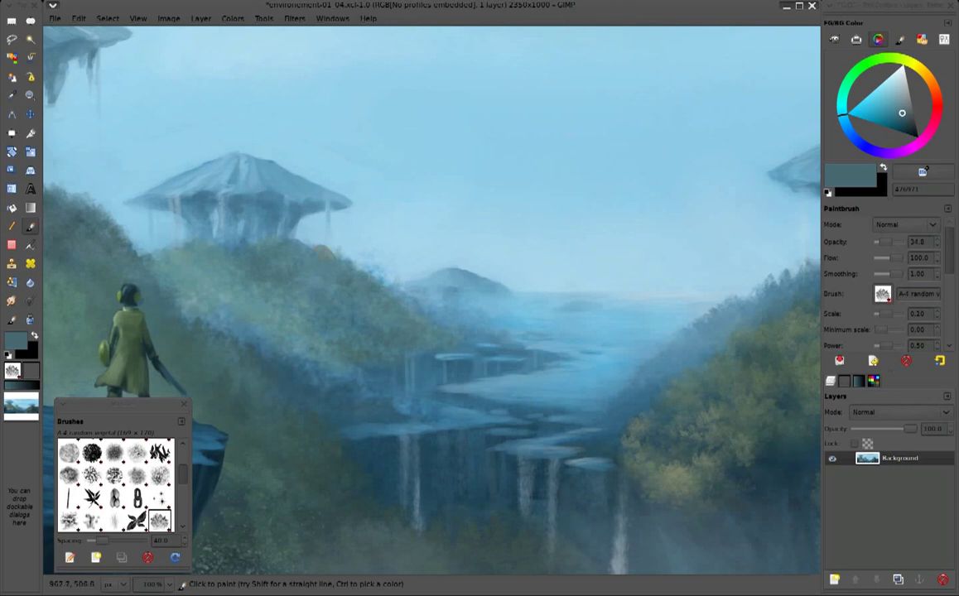
{"action": "left_click", "coordinate": [295, 225], "text": "ctrl"}
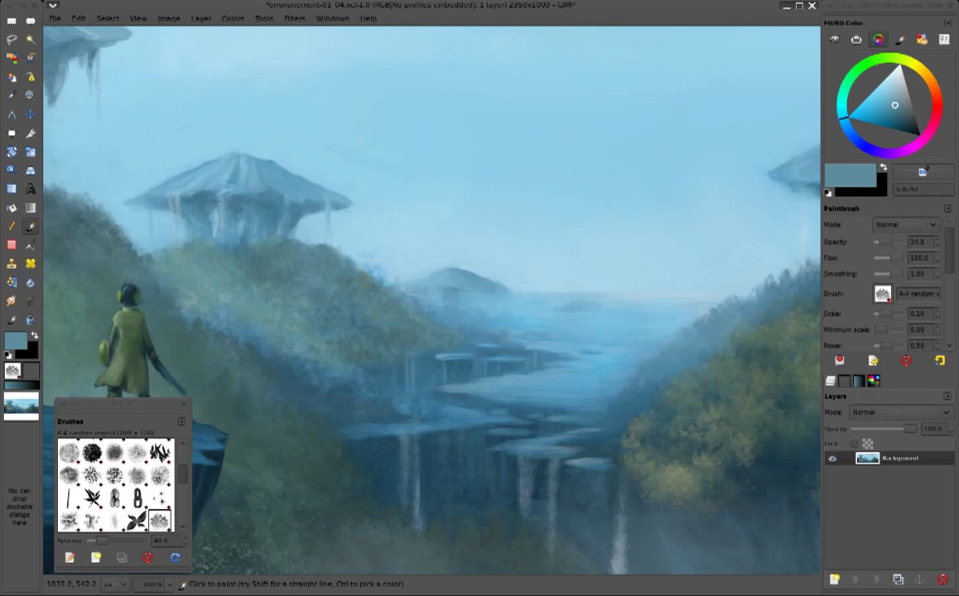
{"action": "left_click", "coordinate": [12, 319]}
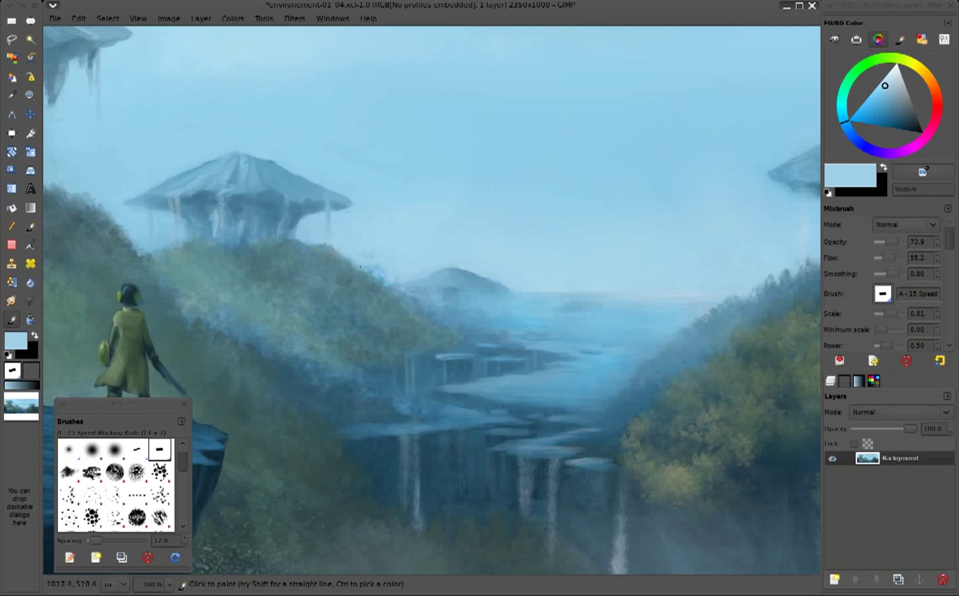
Stroke the hill edge and sample grey-blues and sky blues from the distant mound and valley mist
{"action": "left_click_drag", "start_coordinate": [339, 249], "coordinate": [384, 280]}
{"action": "left_click", "coordinate": [375, 266], "text": "ctrl"}
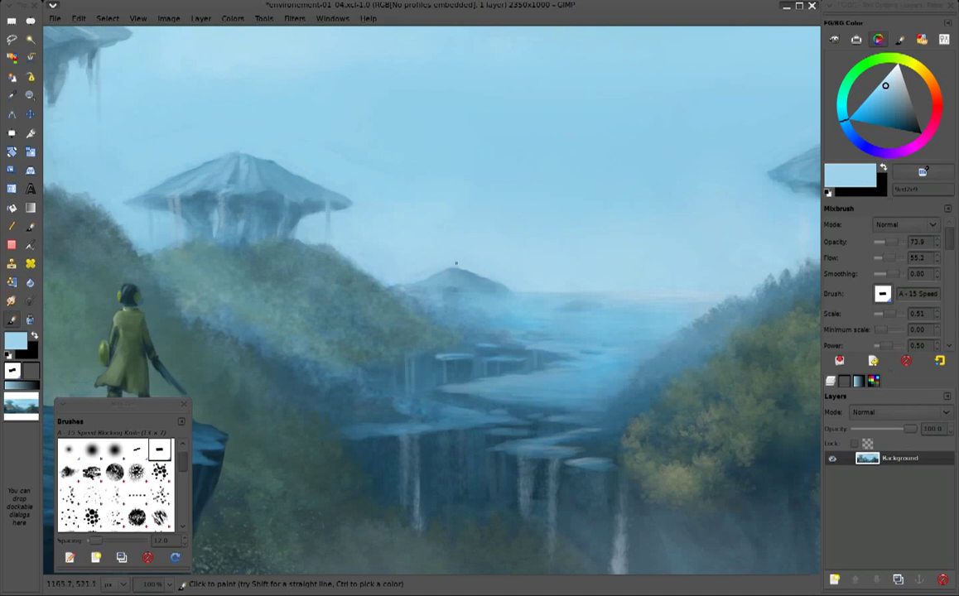
{"action": "left_click", "coordinate": [455, 265], "text": "ctrl"}
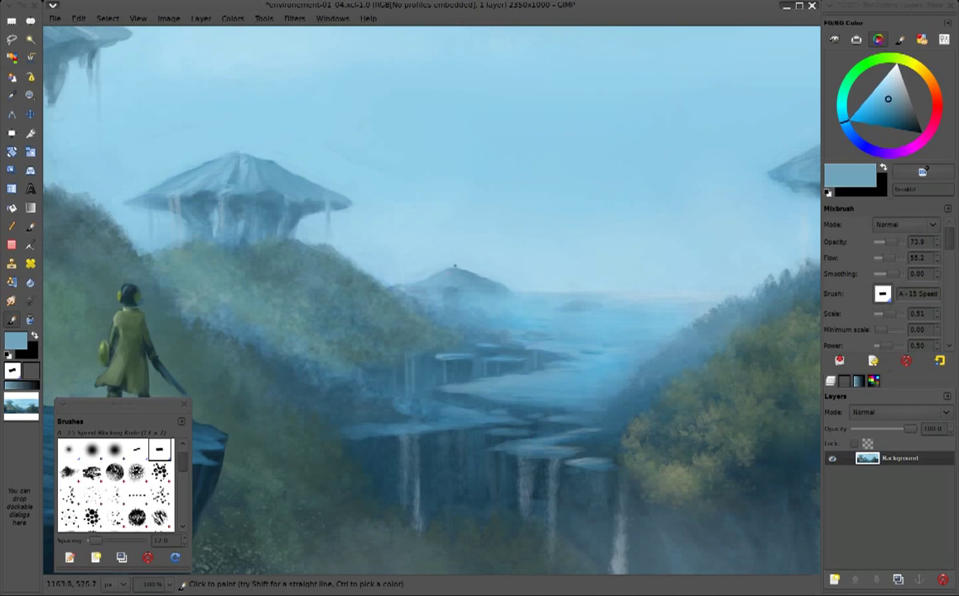
{"action": "left_click", "coordinate": [453, 267], "text": "ctrl"}
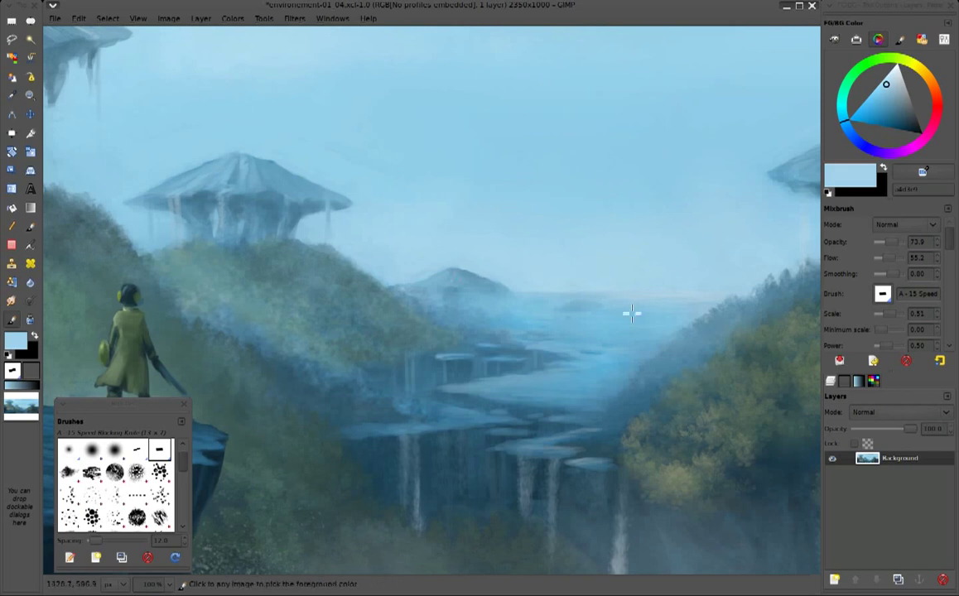
{"action": "left_click", "coordinate": [471, 278], "text": "ctrl"}
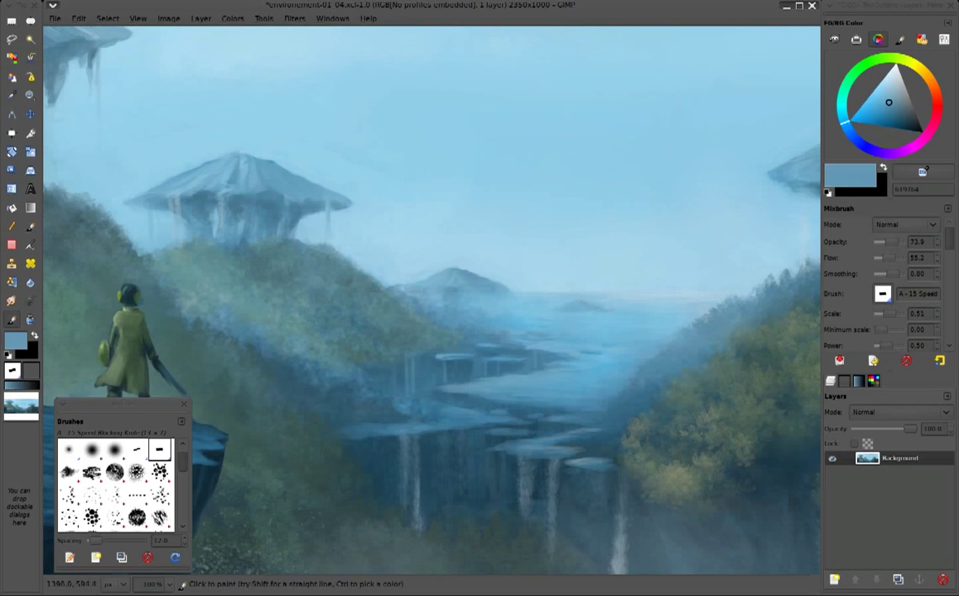
{"action": "left_click_drag", "start_coordinate": [621, 315], "coordinate": [521, 278]}
{"action": "left_click", "coordinate": [511, 291], "text": "ctrl"}
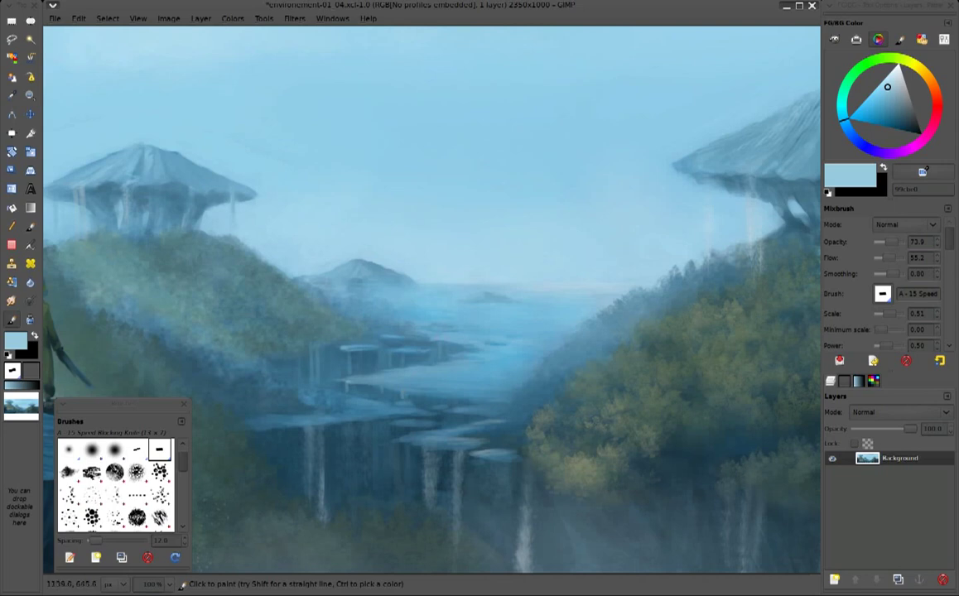
Sample a range of blues around the waterfalls, ending on a dark slate blue near the lower falls
{"action": "left_click", "coordinate": [373, 332], "text": "ctrl"}
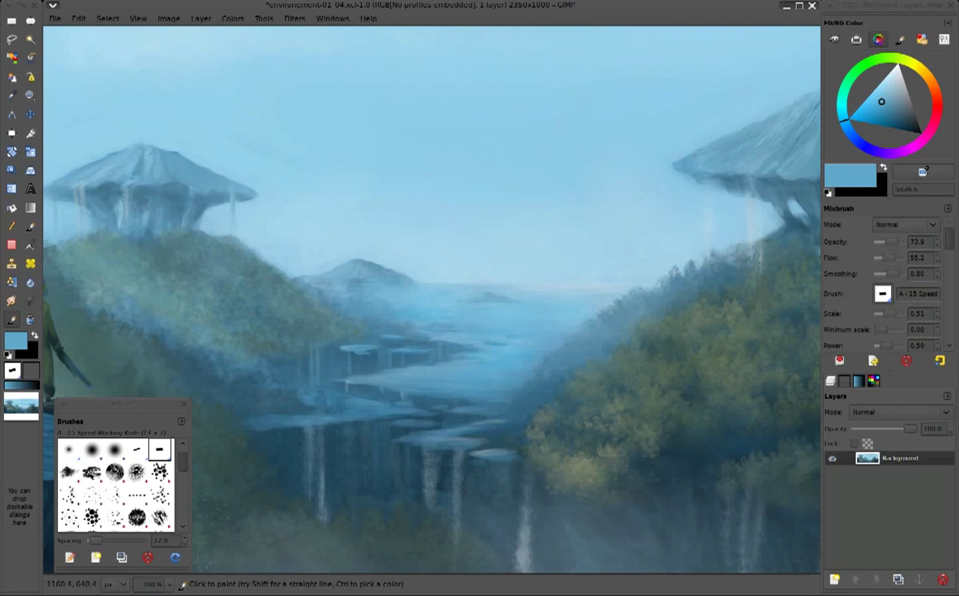
{"action": "left_click", "coordinate": [365, 365], "text": "ctrl"}
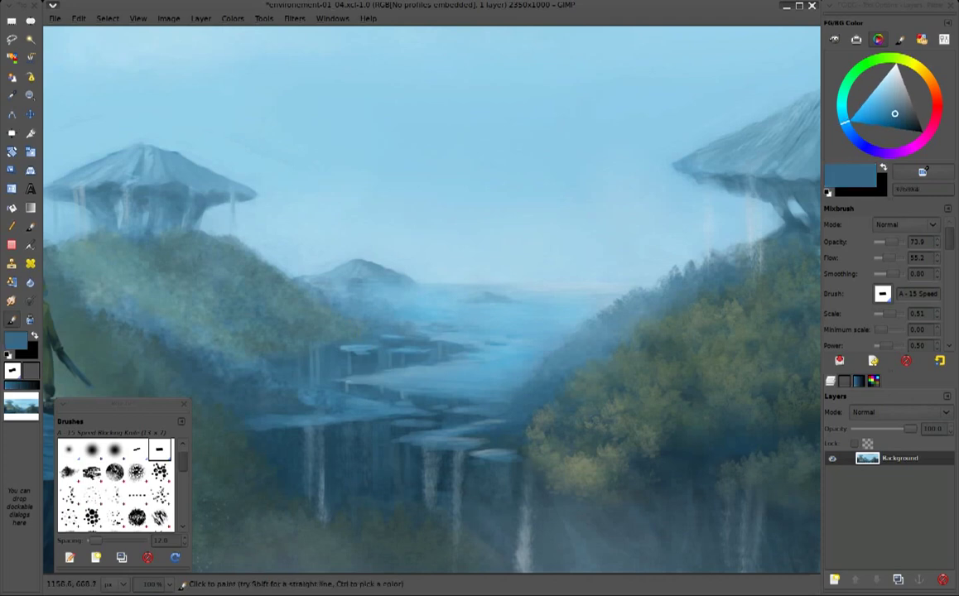
{"action": "left_click", "coordinate": [369, 348], "text": "ctrl"}
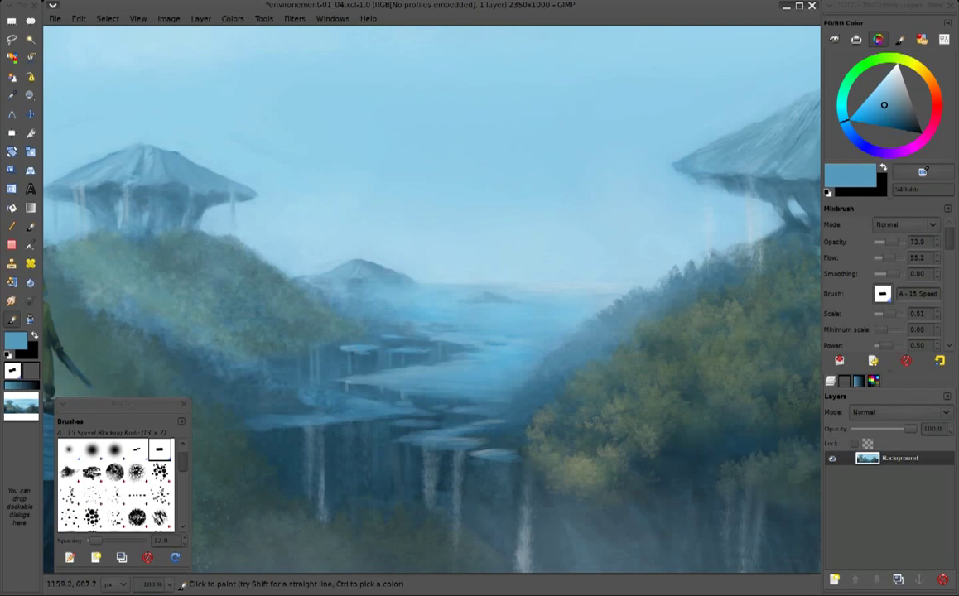
{"action": "left_click", "coordinate": [332, 332], "text": "ctrl"}
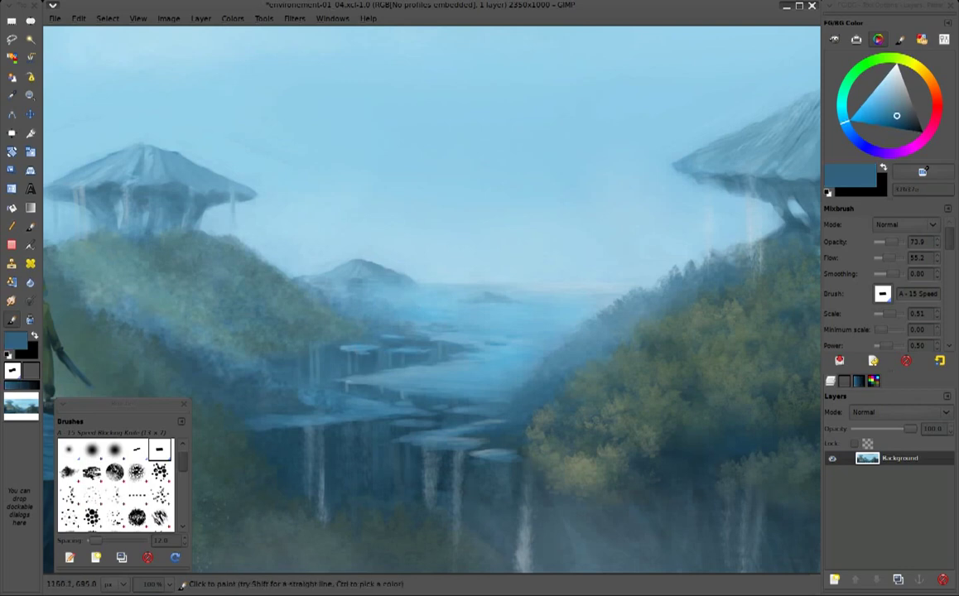
{"action": "left_click", "coordinate": [507, 379], "text": "ctrl"}
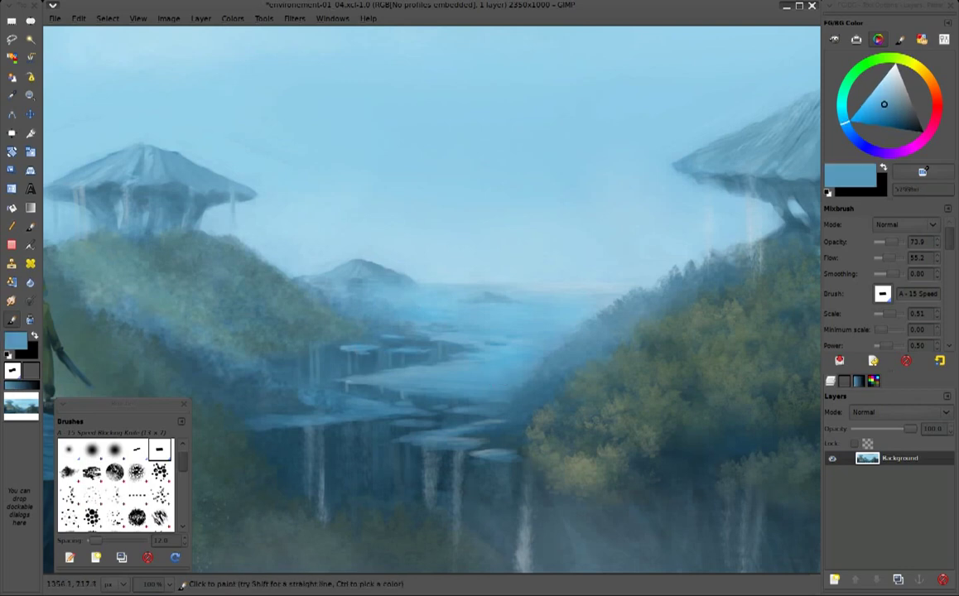
{"action": "left_click", "coordinate": [770, 159], "text": "ctrl"}
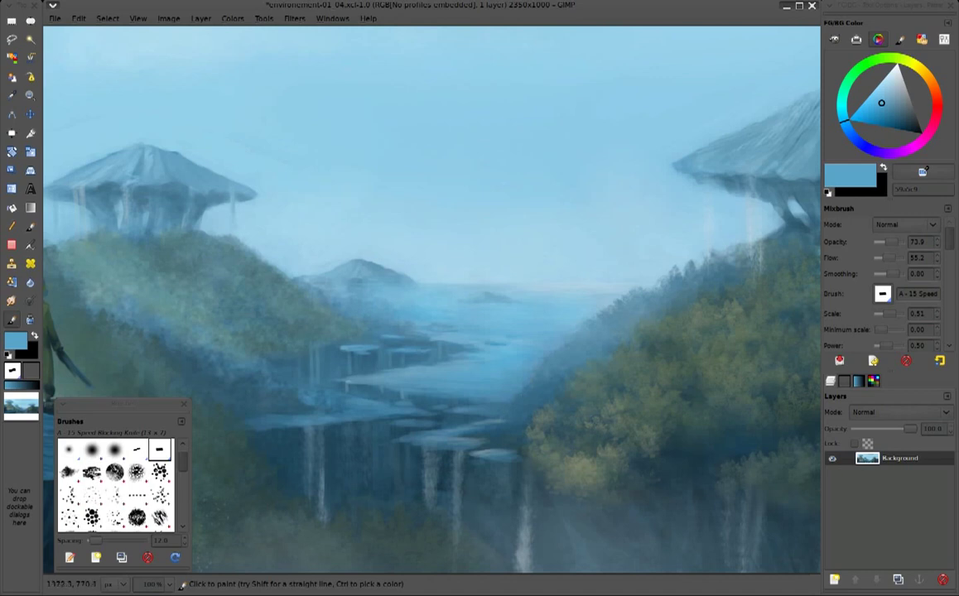
{"action": "left_click", "coordinate": [550, 400], "text": "ctrl"}
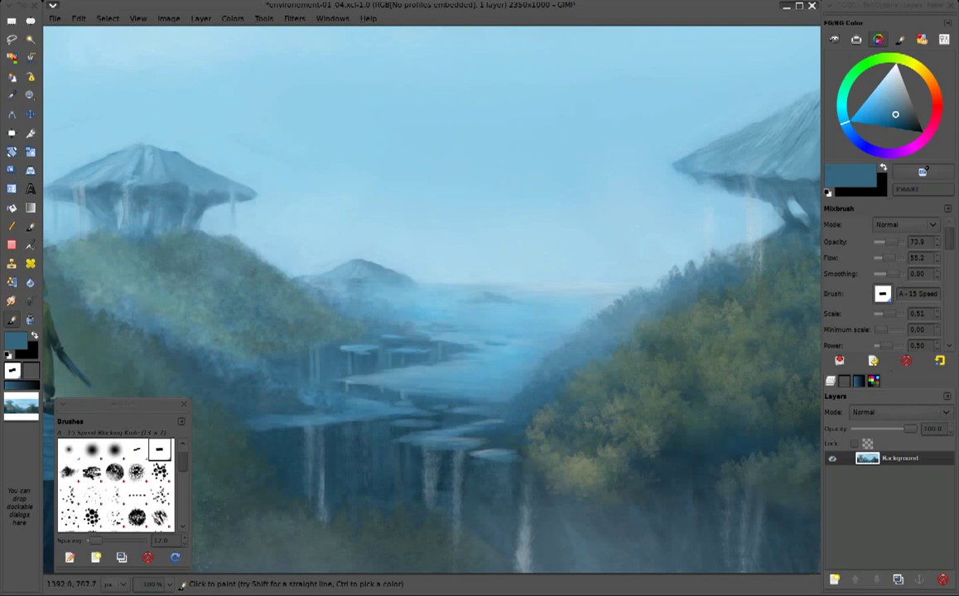
{"action": "left_click", "coordinate": [507, 427], "text": "ctrl"}
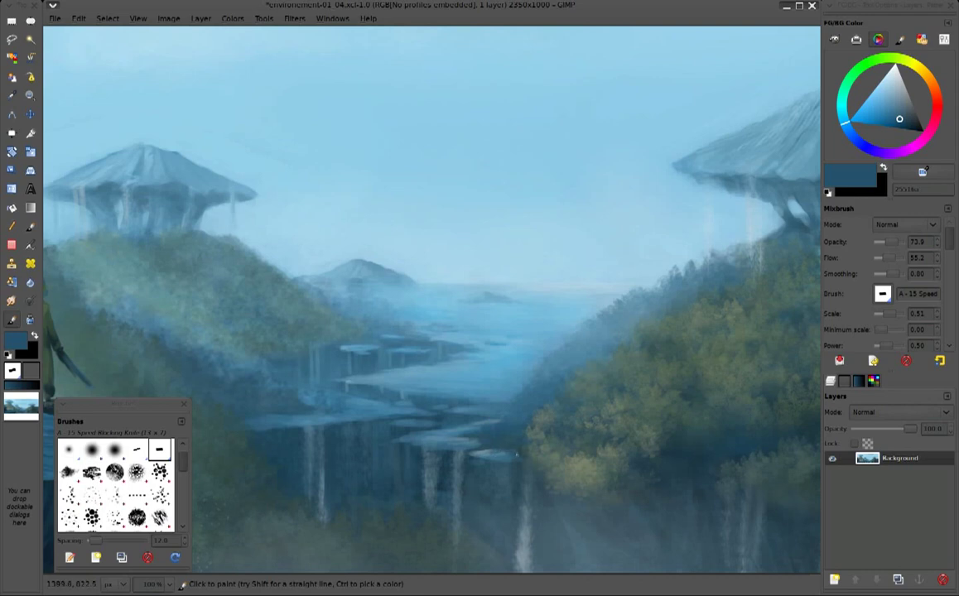
{"action": "left_click", "coordinate": [520, 452], "text": "ctrl"}
{"action": "left_click", "coordinate": [507, 447], "text": "ctrl"}
Sample a range of lighter and darker blues from the waterfalls and surrounding painting
{"action": "left_click", "coordinate": [523, 454], "text": "ctrl"}
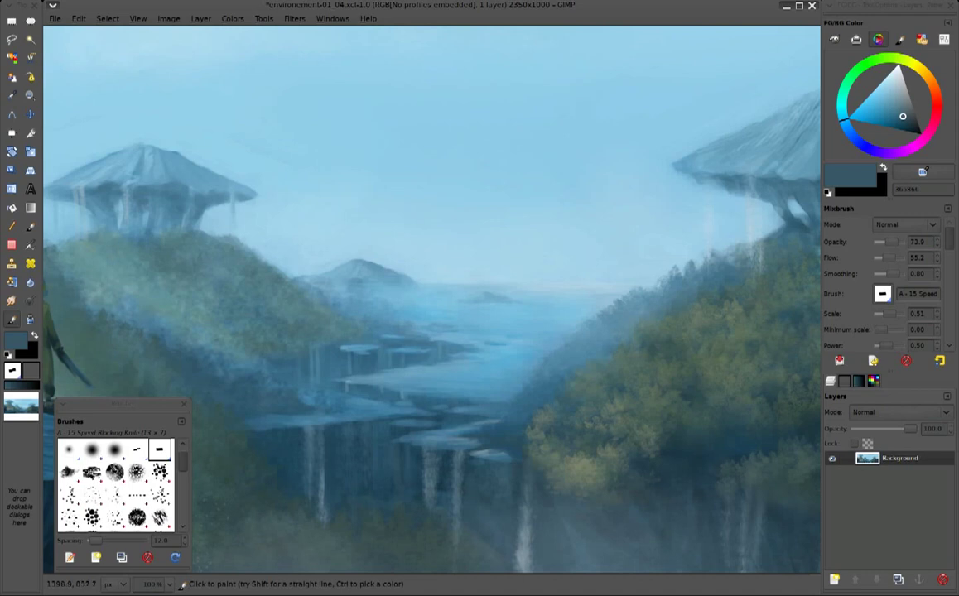
{"action": "left_click", "coordinate": [510, 477], "text": "ctrl"}
{"action": "left_click", "coordinate": [514, 488], "text": "ctrl"}
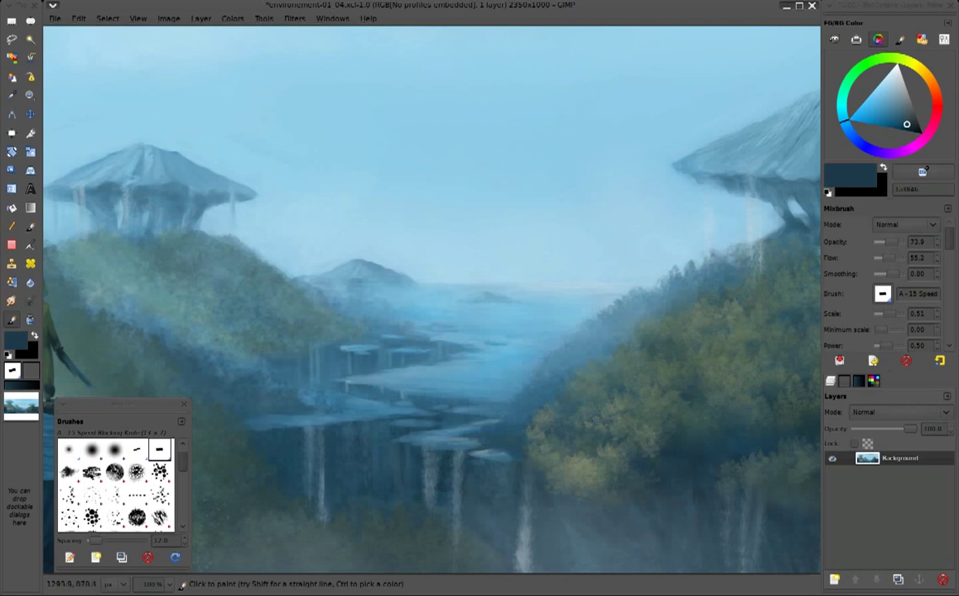
{"action": "left_click", "coordinate": [444, 507], "text": "ctrl"}
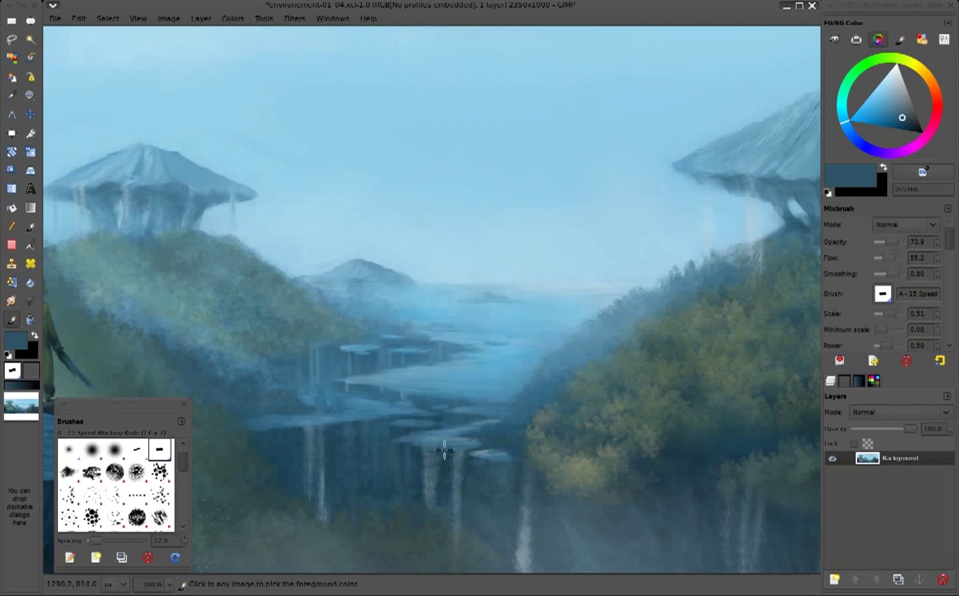
{"action": "left_click", "coordinate": [395, 431], "text": "ctrl"}
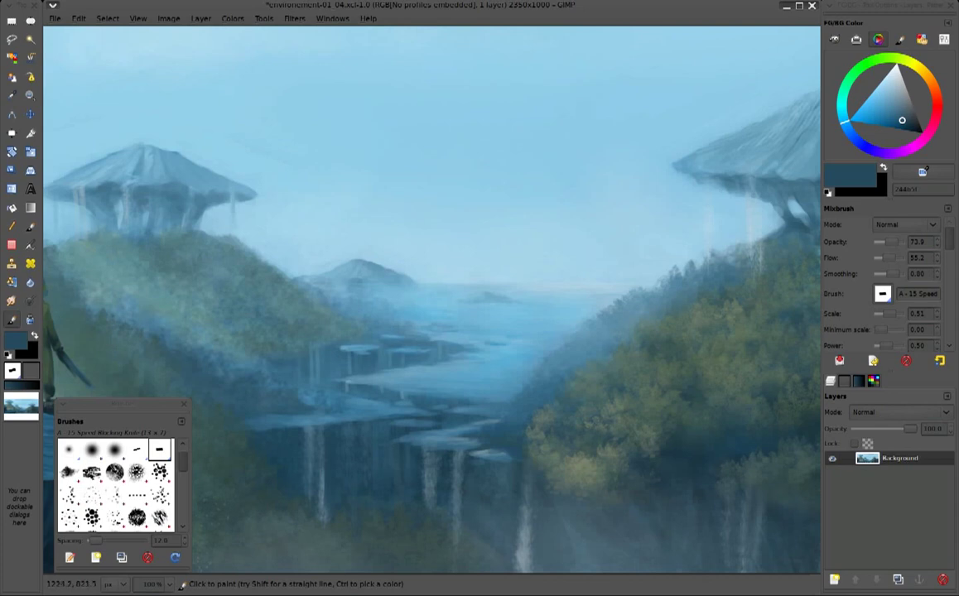
{"action": "left_click", "coordinate": [287, 467], "text": "ctrl"}
{"action": "left_click", "coordinate": [461, 474], "text": "ctrl"}
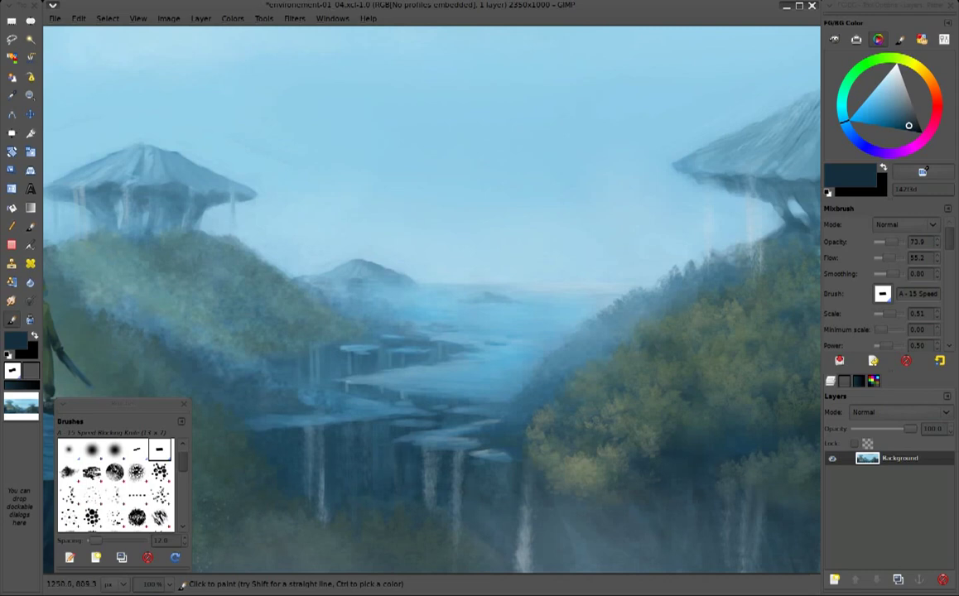
{"action": "left_click", "coordinate": [420, 441], "text": "ctrl"}
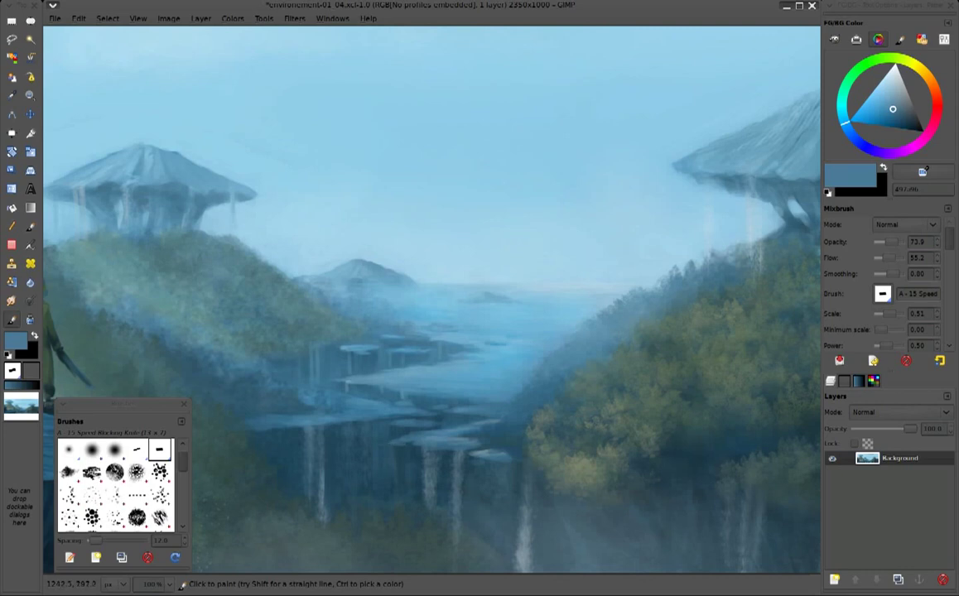
Paint short bright vertical streaks down the central waterfall, then choose a light grey
{"action": "left_click_drag", "start_coordinate": [401, 465], "coordinate": [402, 447]}
{"action": "left_click", "coordinate": [401, 455], "text": "ctrl"}
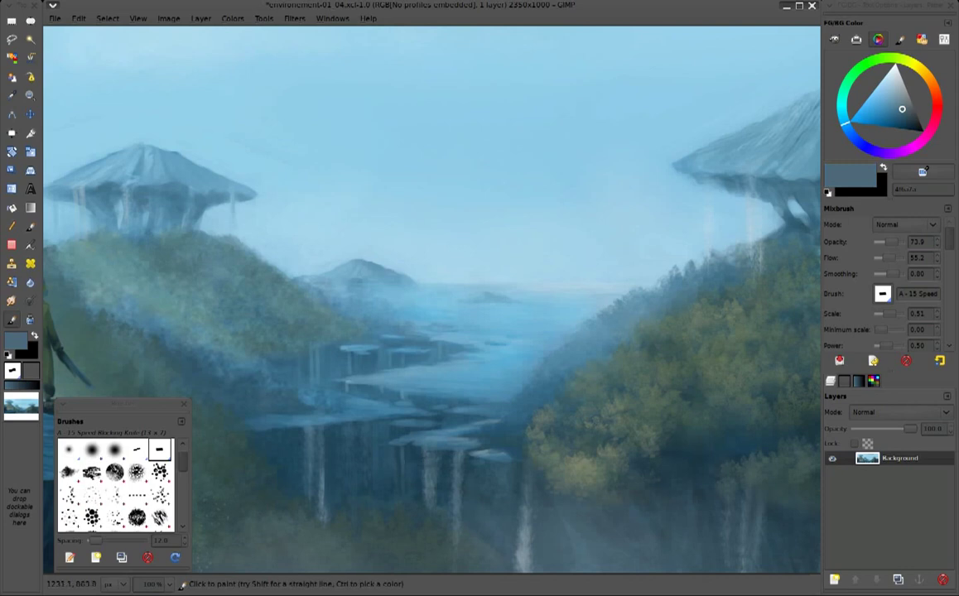
{"action": "left_click_drag", "start_coordinate": [400, 479], "coordinate": [399, 465]}
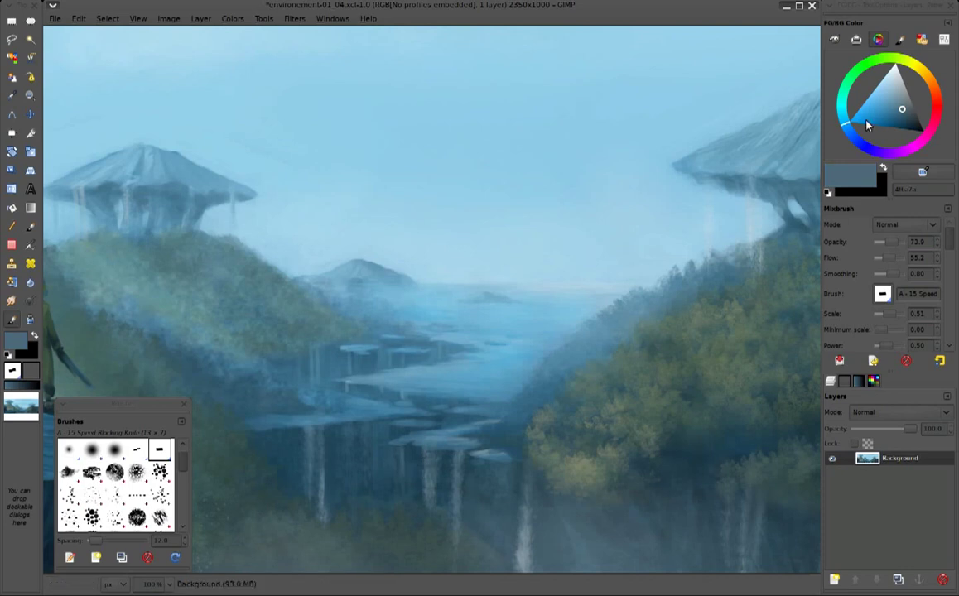
{"action": "left_click", "coordinate": [900, 83]}
{"action": "left_click", "coordinate": [402, 445]}
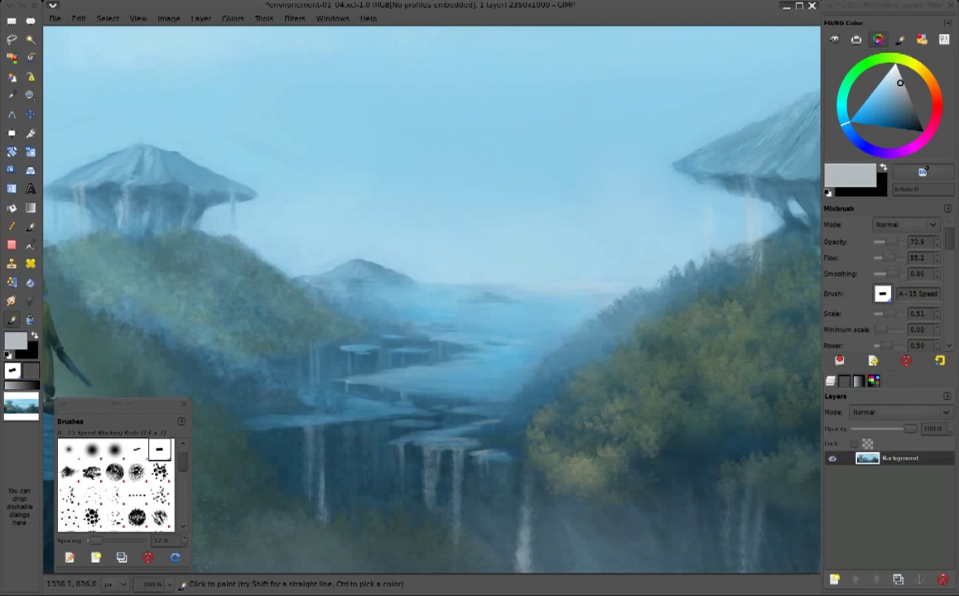
Sample steel blue, grey-blue and lighter mist blues around the central waterfalls
{"action": "left_click", "coordinate": [493, 456], "text": "ctrl"}
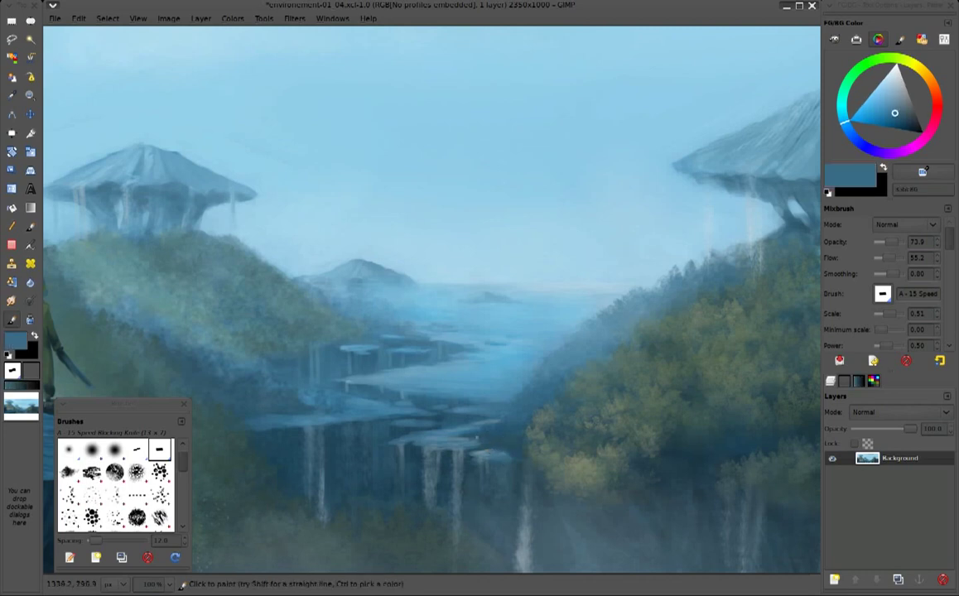
{"action": "left_click", "coordinate": [769, 157], "text": "ctrl"}
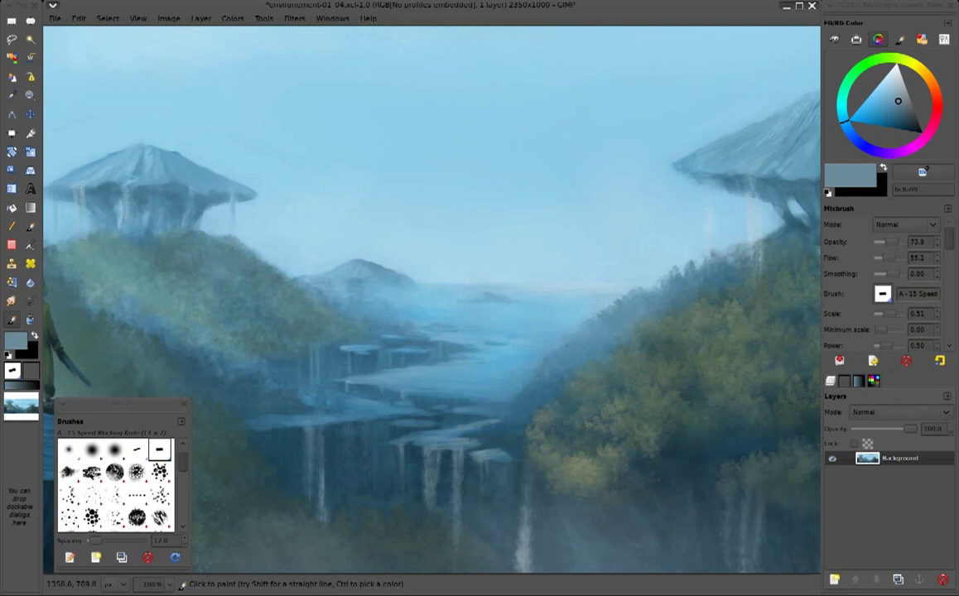
{"action": "left_click", "coordinate": [497, 392], "text": "ctrl"}
{"action": "left_click", "coordinate": [530, 430], "text": "ctrl"}
{"action": "left_click", "coordinate": [524, 353], "text": "ctrl"}
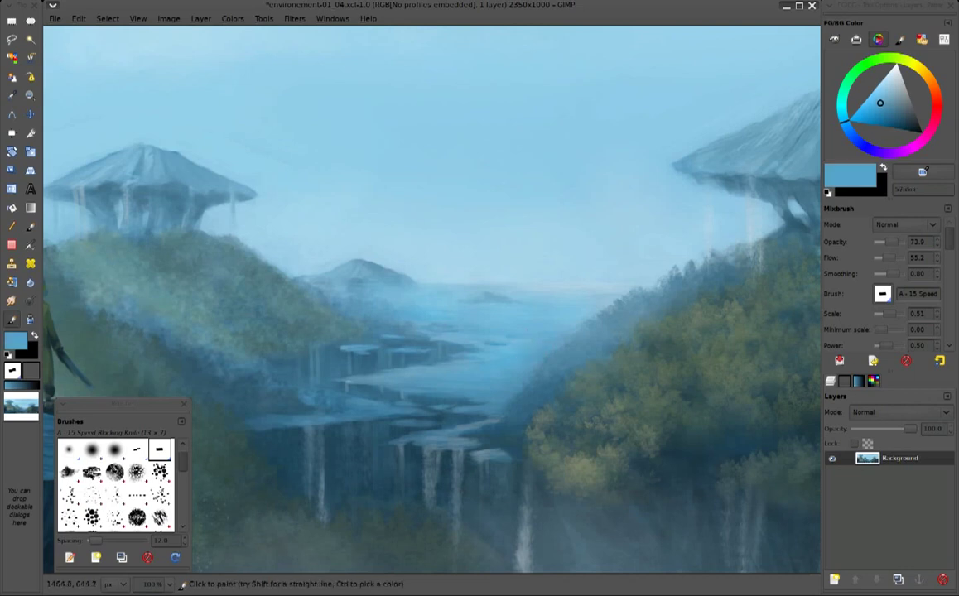
{"action": "left_click", "coordinate": [536, 386], "text": "ctrl"}
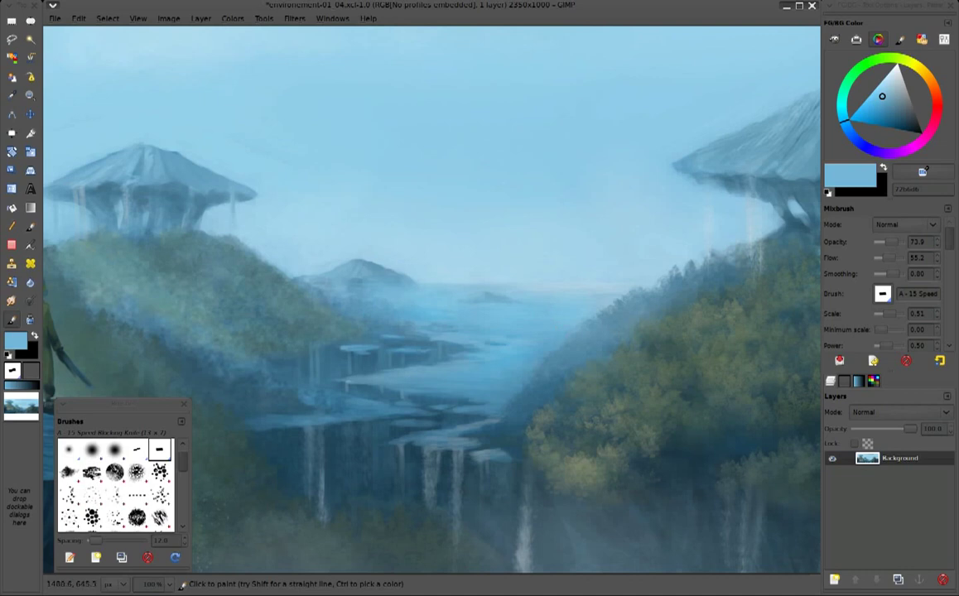
{"action": "left_click", "coordinate": [572, 321], "text": "ctrl"}
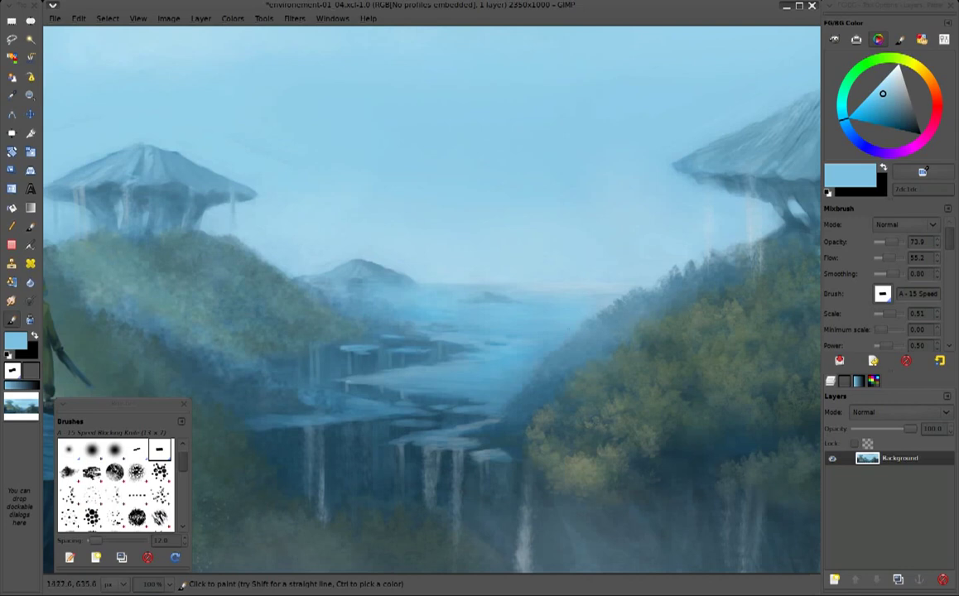
{"action": "left_click", "coordinate": [341, 277], "text": "ctrl"}
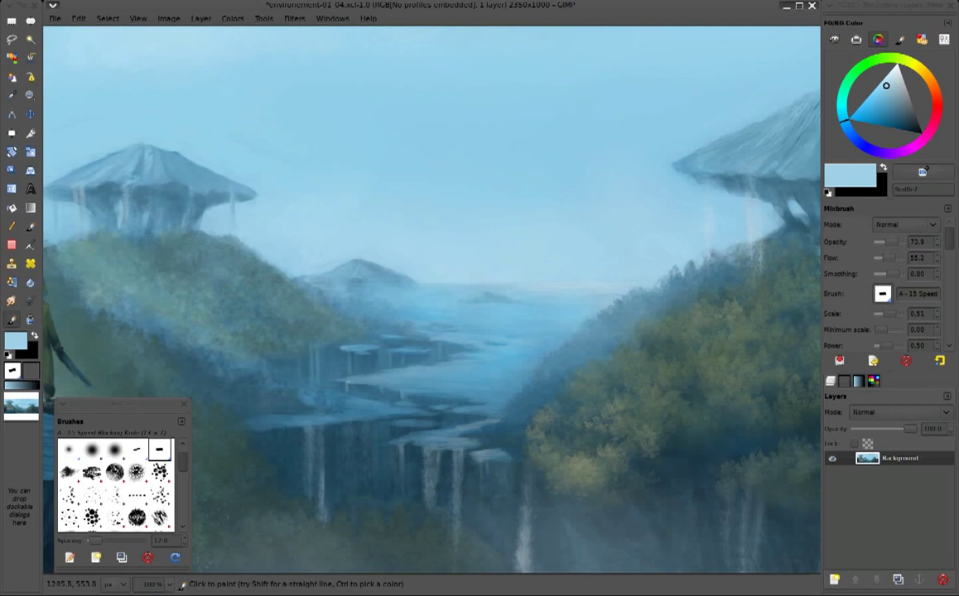
{"action": "scroll", "coordinate": [406, 284], "scroll_direction": "down", "scroll_amount": 2}
Paint a light highlight along the left tower's right edge using sampled light blues
{"action": "scroll", "coordinate": [393, 280], "scroll_direction": "down", "scroll_amount": 2}
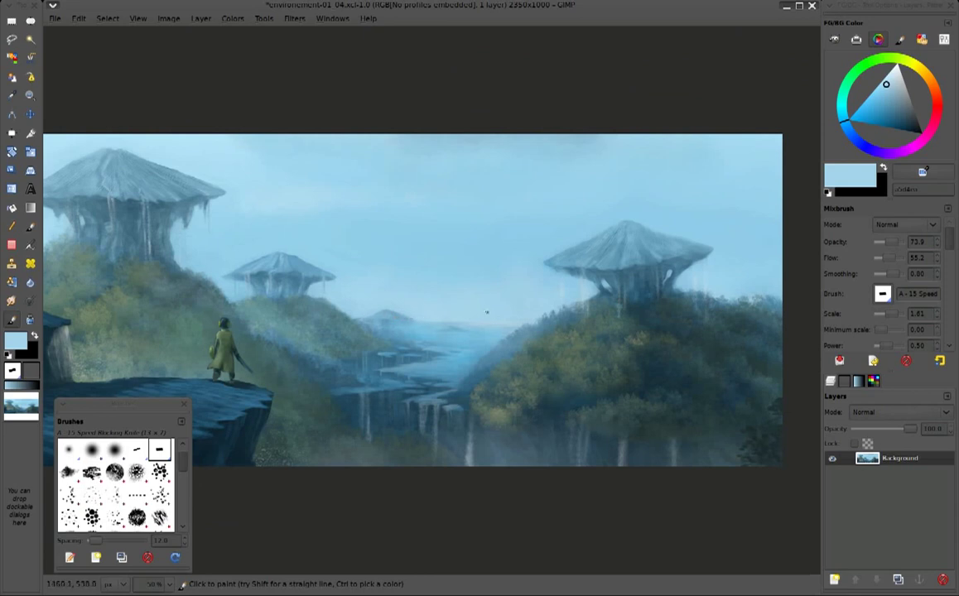
{"action": "left_click", "coordinate": [486, 317], "text": "ctrl"}
{"action": "left_click_drag", "start_coordinate": [450, 259], "coordinate": [534, 150]}
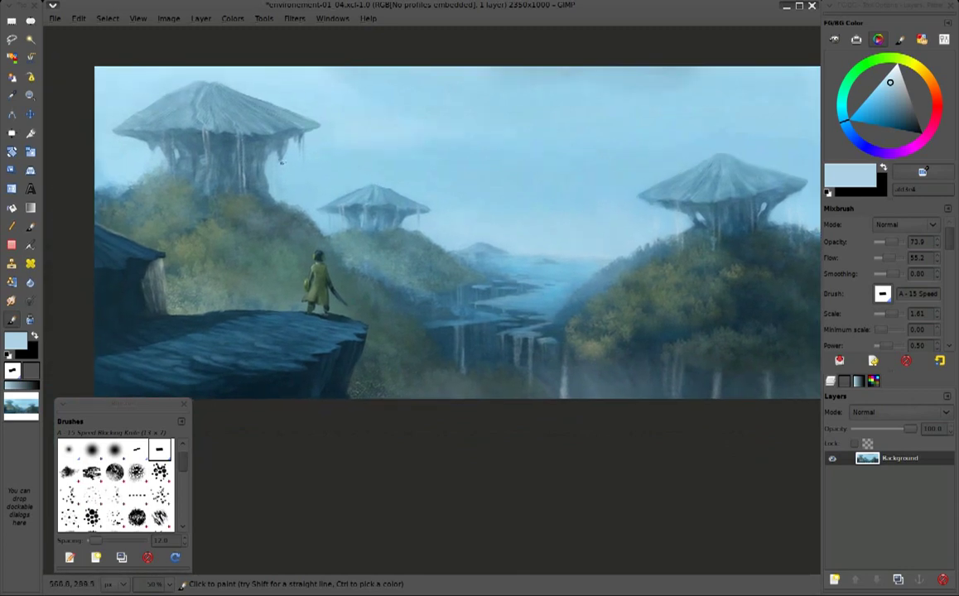
{"action": "left_click", "coordinate": [289, 153], "text": "ctrl"}
{"action": "left_click_drag", "start_coordinate": [273, 142], "coordinate": [276, 134]}
{"action": "left_click", "coordinate": [283, 175], "text": "ctrl"}
{"action": "left_click", "coordinate": [445, 186], "text": "ctrl"}
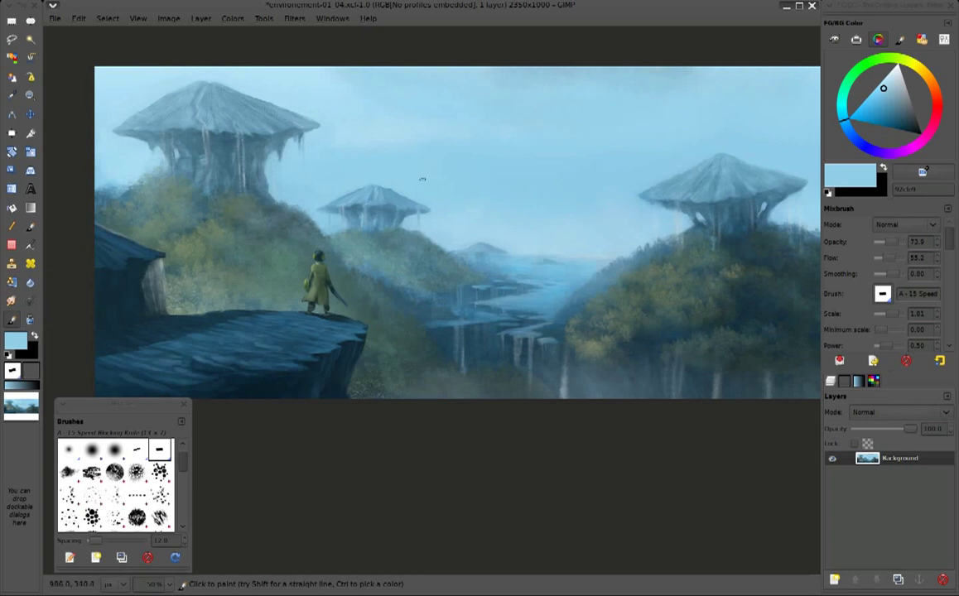
{"action": "scroll", "coordinate": [390, 154], "scroll_direction": "up", "scroll_amount": 1}
{"action": "scroll", "coordinate": [390, 154], "scroll_direction": "right", "scroll_amount": 1}
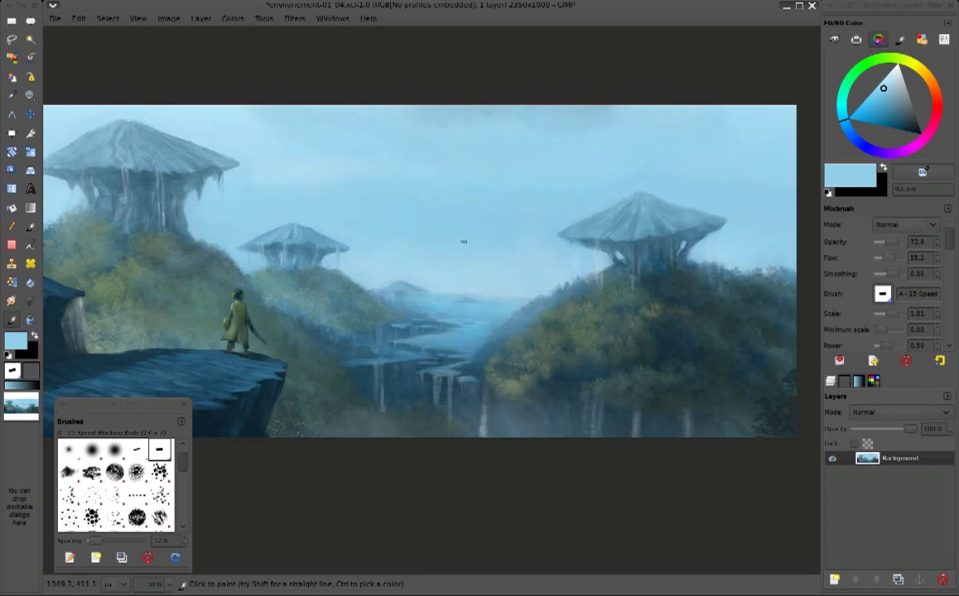
Save the painting as the new version environement-01_05.xcf
{"action": "key", "text": "ctrl"}
{"action": "key", "text": "ctrl+shift+s"}
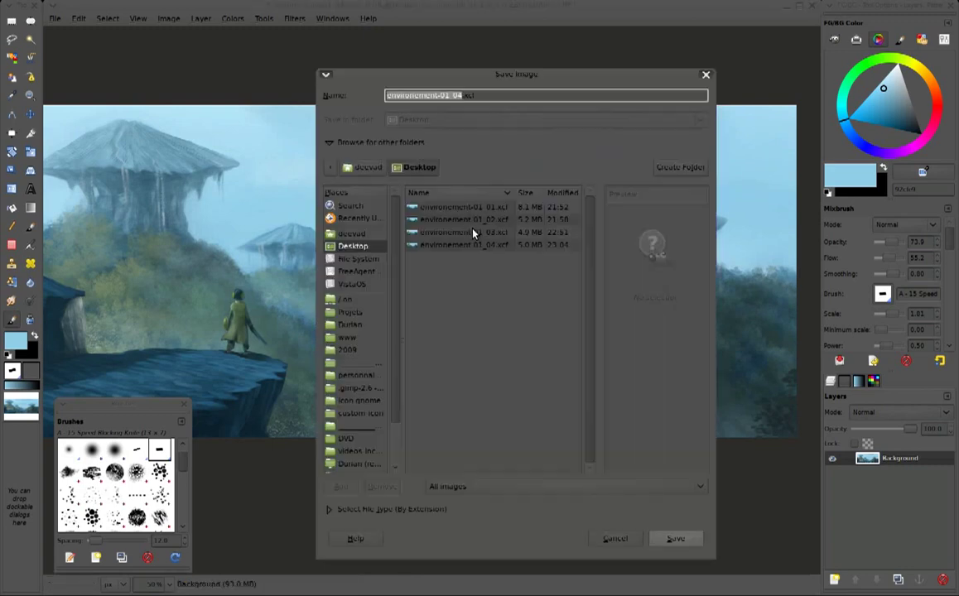
{"action": "key", "text": "Right"}
{"action": "key", "text": "BackSpace"}
{"action": "type", "text": "5"}
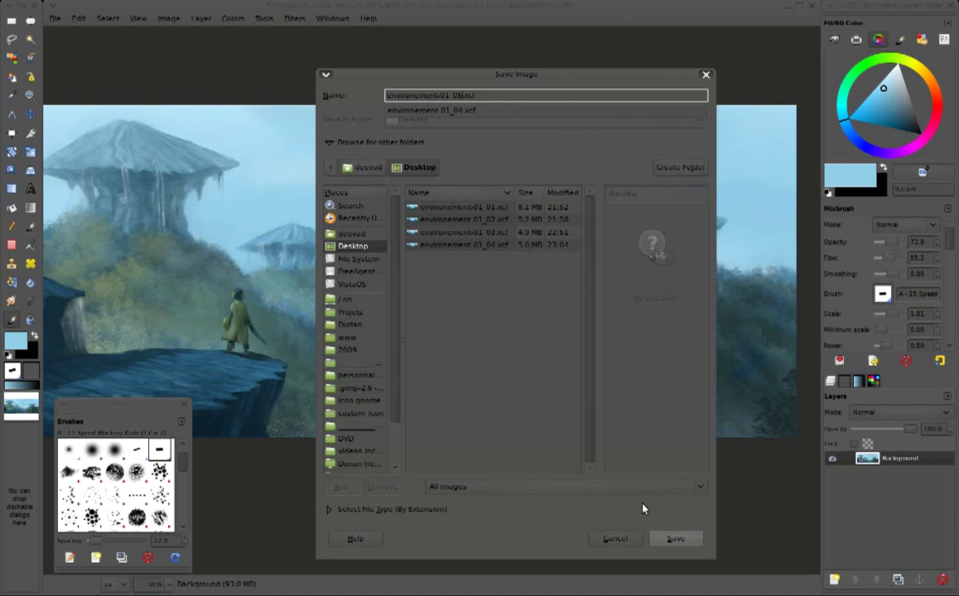
{"action": "left_click", "coordinate": [673, 540]}
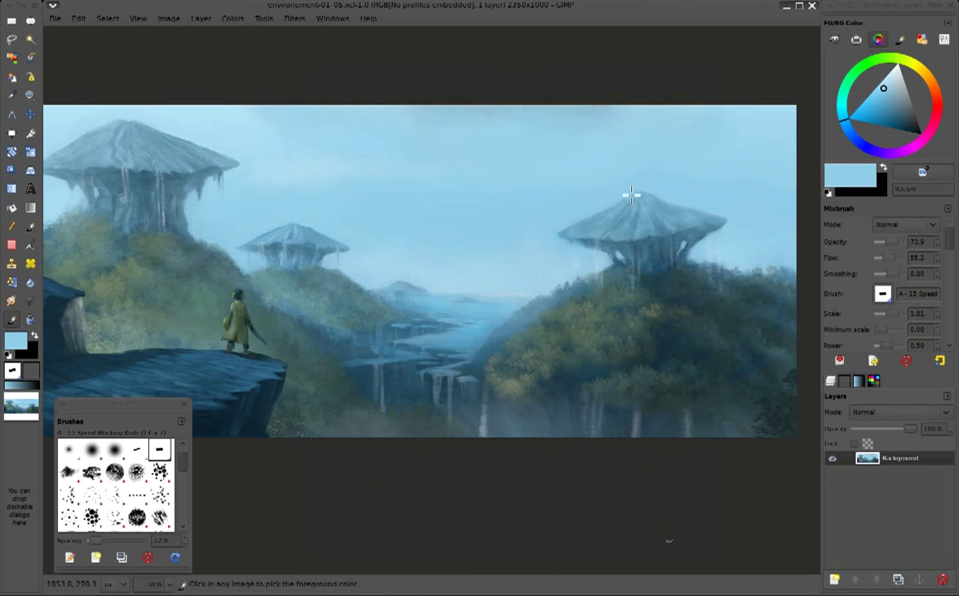
Paint a small stroke in sampled foliage grey, then sample dark and light sky blues
{"action": "left_click", "coordinate": [104, 315], "text": "ctrl"}
{"action": "left_click_drag", "start_coordinate": [149, 348], "coordinate": [151, 343]}
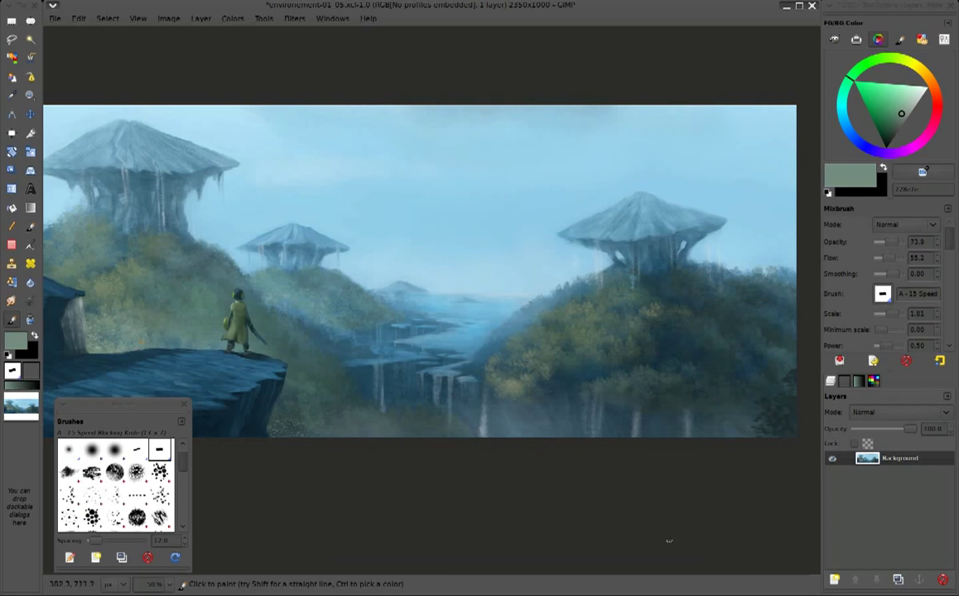
{"action": "left_click", "coordinate": [531, 349], "text": "ctrl"}
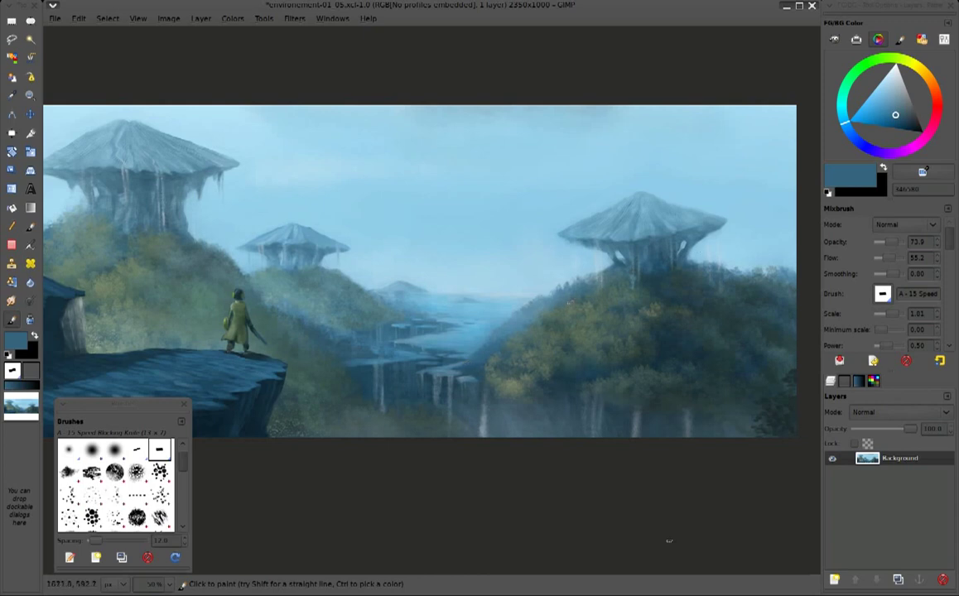
{"action": "left_click", "coordinate": [514, 277], "text": "ctrl"}
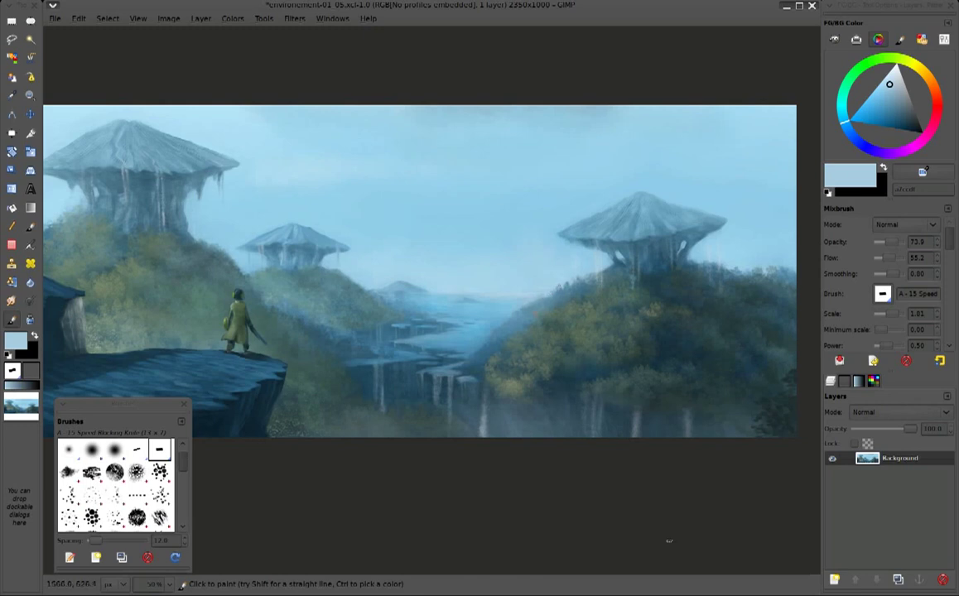
Mirror the view and paint darker and lighter strokes on the rock wall's left edge
{"action": "key", "text": "minus"}
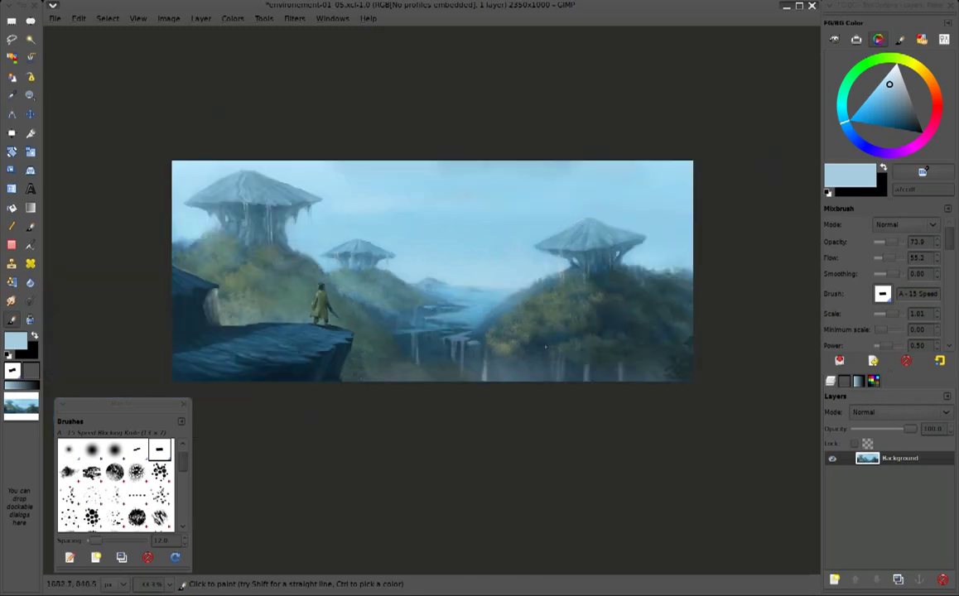
{"action": "key", "text": "h"}
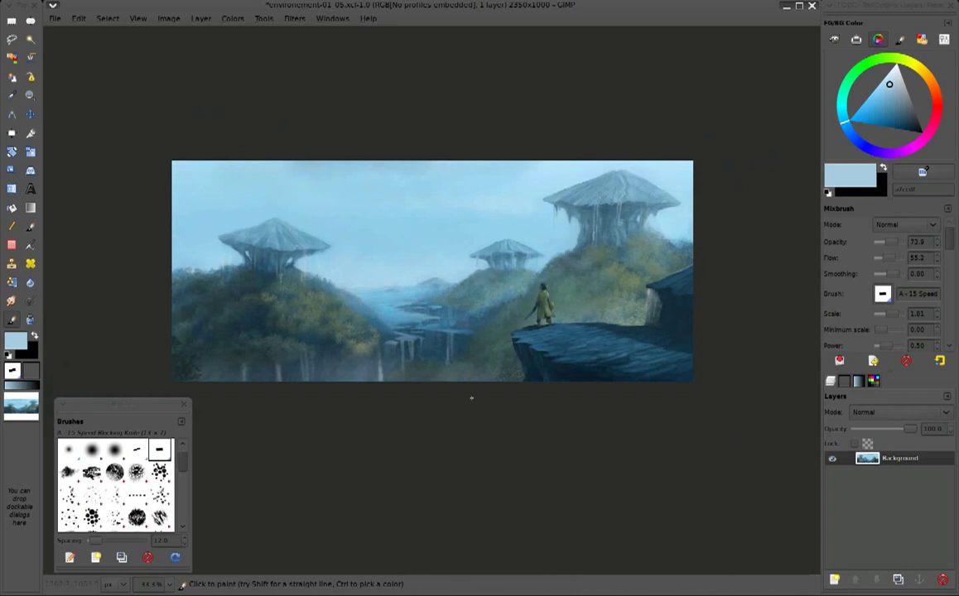
{"action": "key", "text": "plus"}
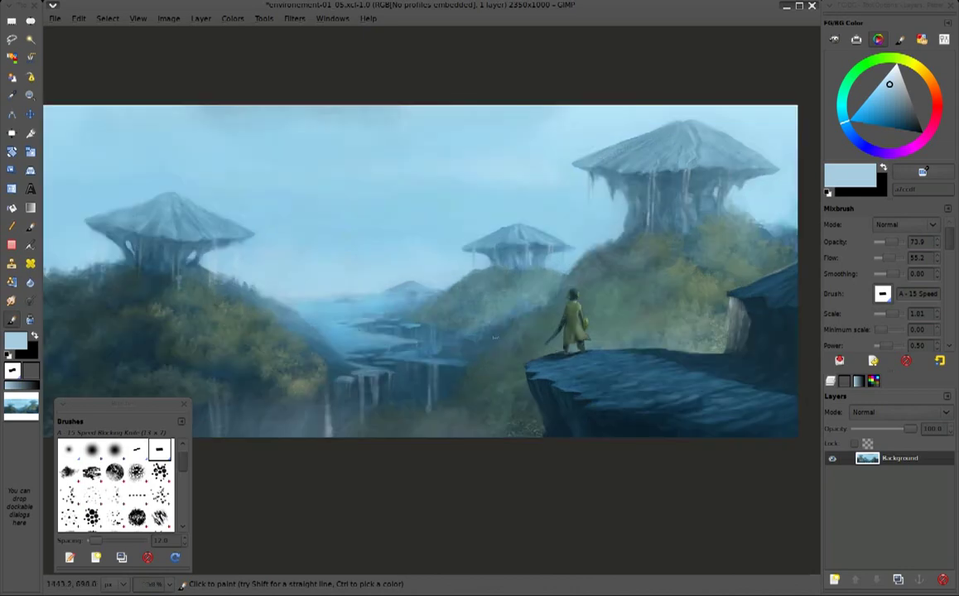
{"action": "left_click", "coordinate": [753, 303], "text": "ctrl"}
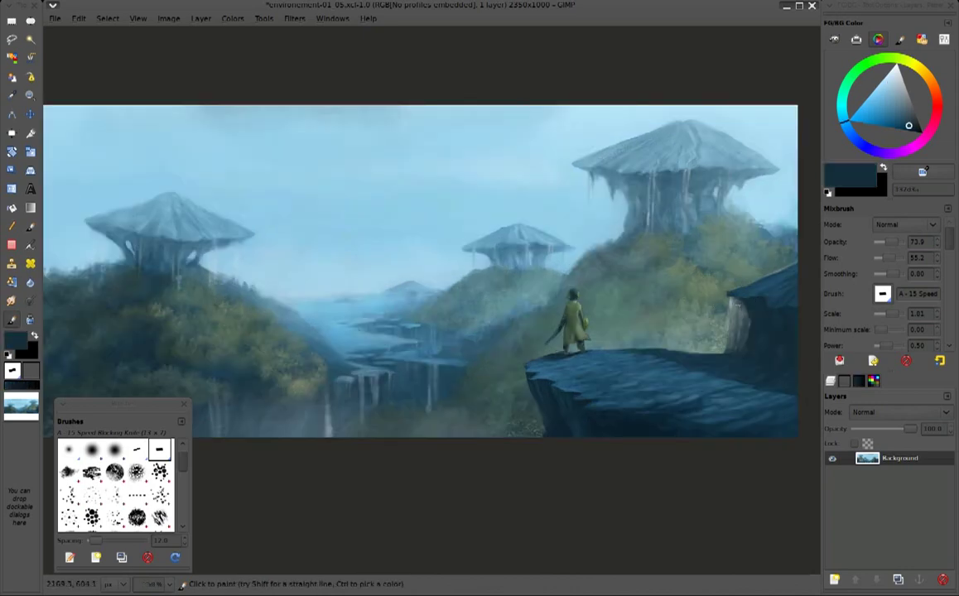
{"action": "left_click_drag", "start_coordinate": [733, 302], "coordinate": [734, 304]}
{"action": "left_click_drag", "start_coordinate": [729, 322], "coordinate": [739, 297]}
{"action": "key", "text": "shift+h"}
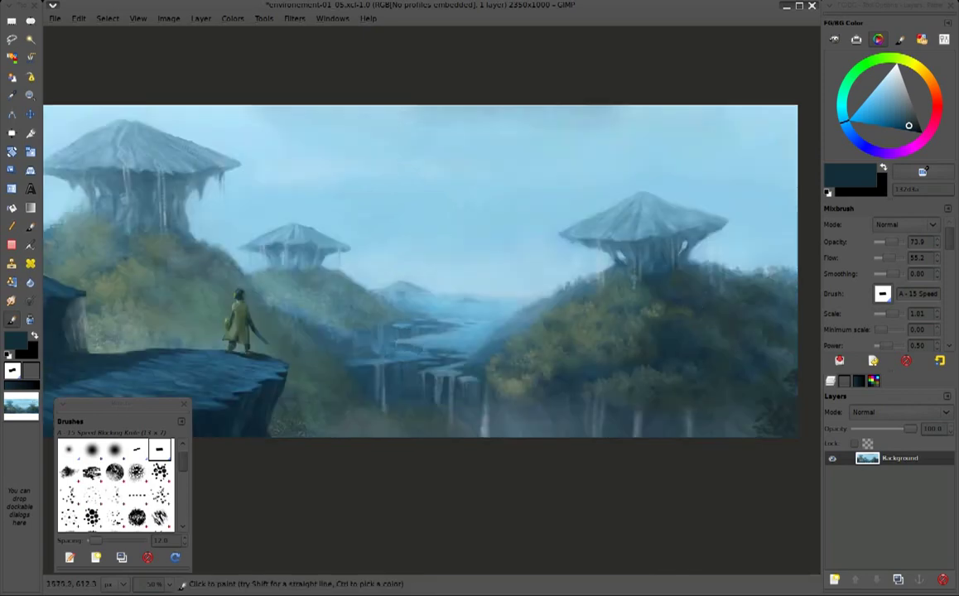
Flip the painting horizontally again and sample several sky, greyish and darker blues
{"action": "left_click", "coordinate": [315, 226], "text": "ctrl"}
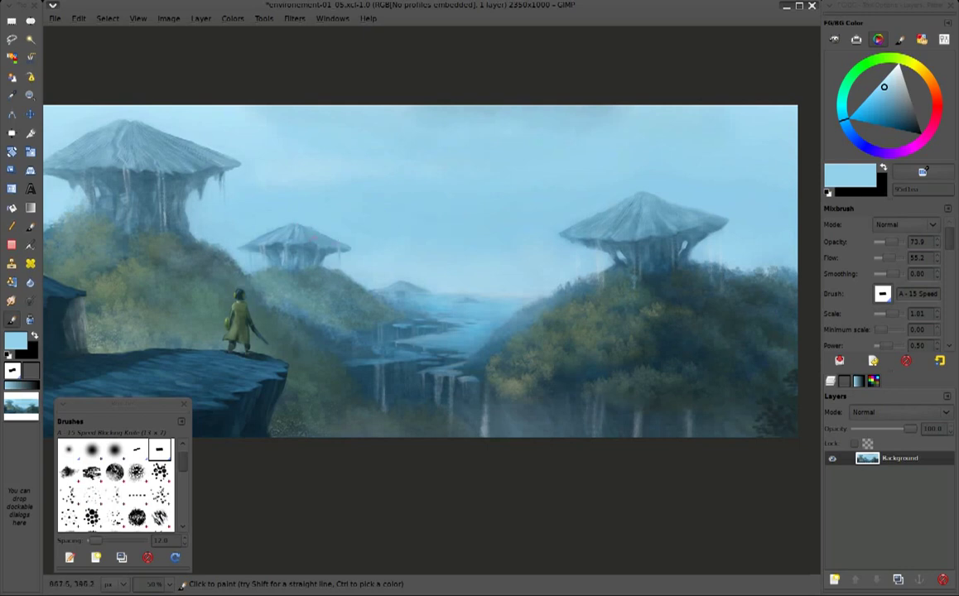
{"action": "key", "text": "shift+f"}
{"action": "left_click", "coordinate": [448, 239]}
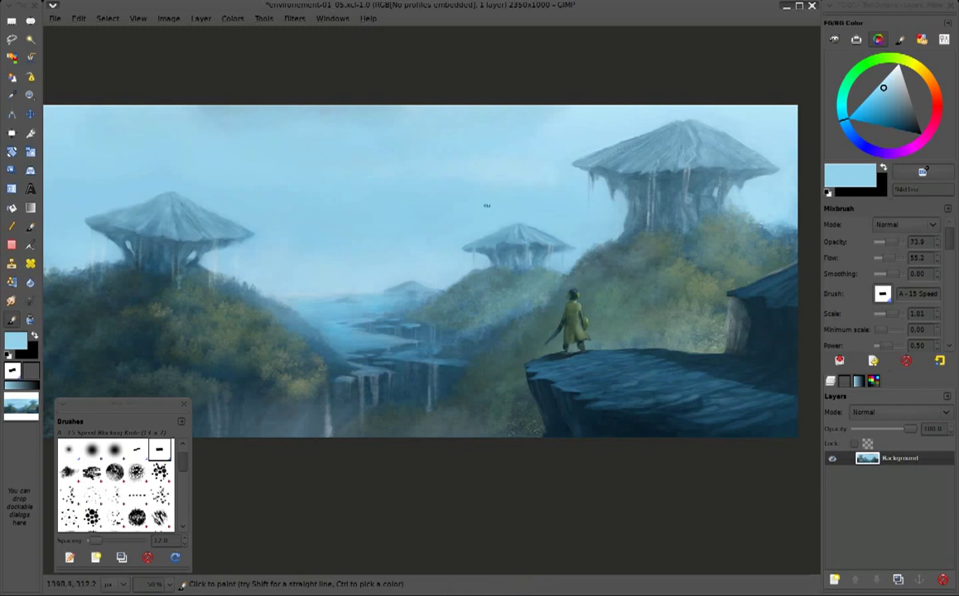
{"action": "left_click", "coordinate": [673, 117], "text": "ctrl"}
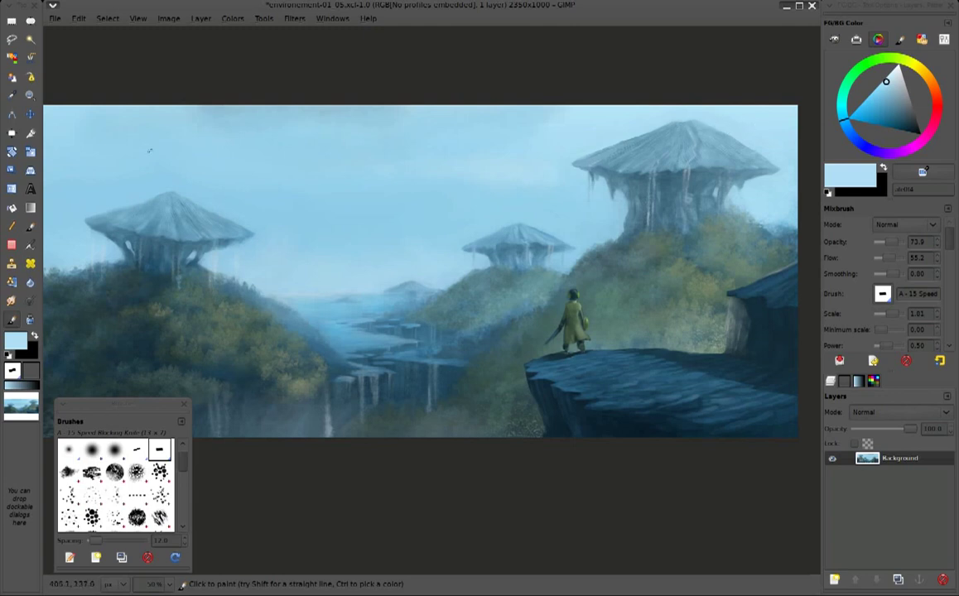
{"action": "left_click", "coordinate": [148, 185], "text": "ctrl"}
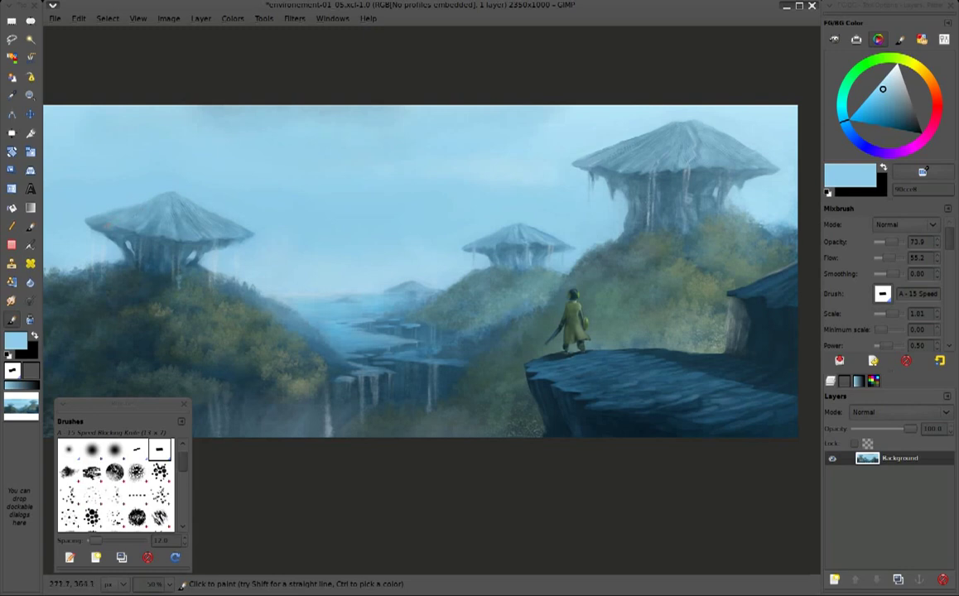
{"action": "left_click", "coordinate": [125, 206], "text": "ctrl"}
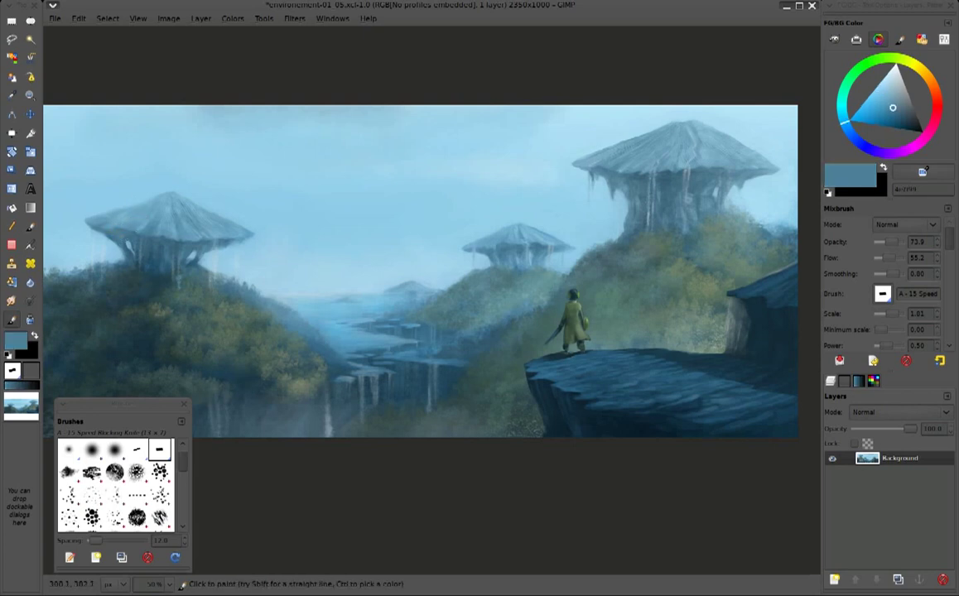
{"action": "left_click", "coordinate": [124, 242], "text": "ctrl"}
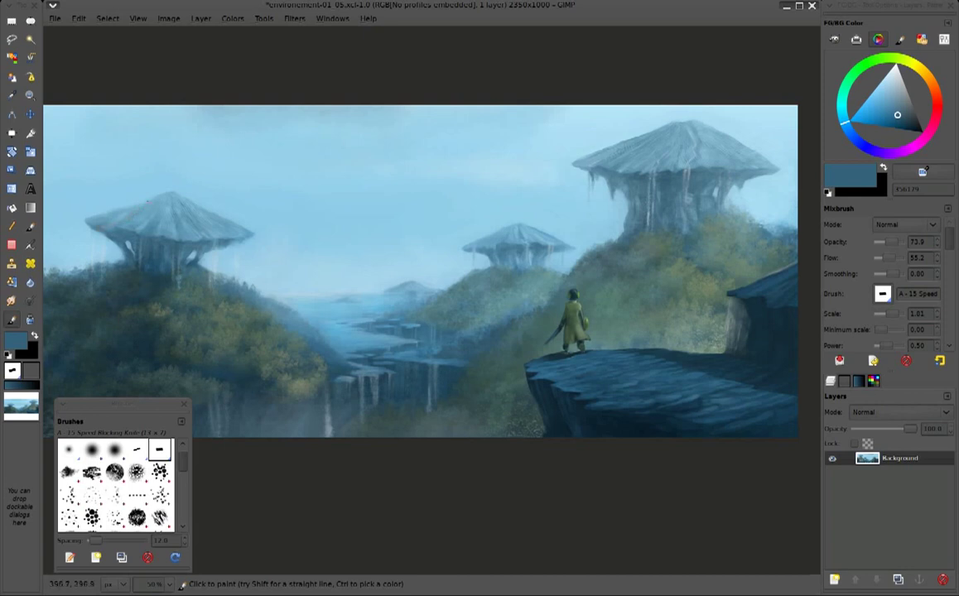
{"action": "left_click", "coordinate": [124, 218], "text": "ctrl"}
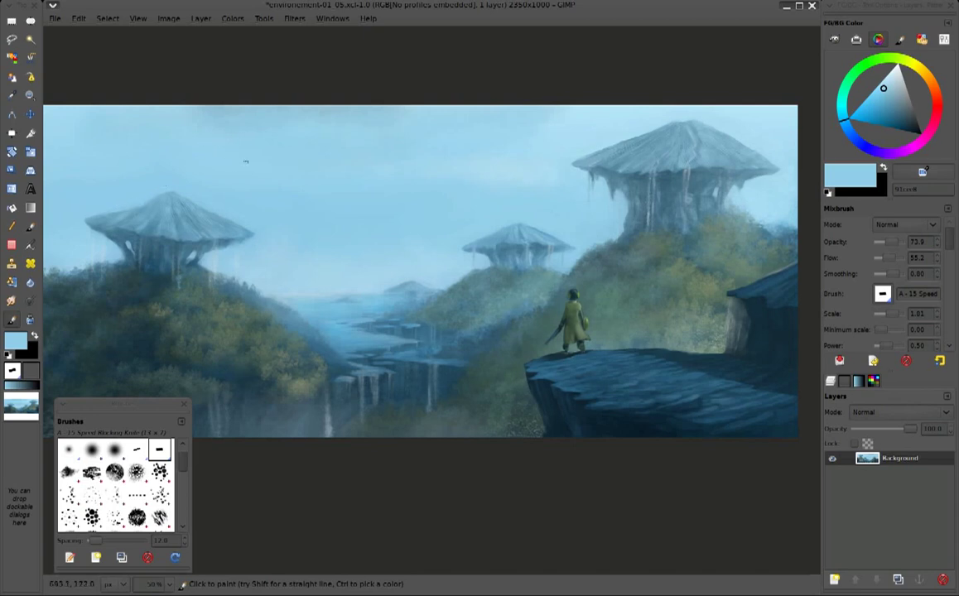
Briefly mirror the view, then alternate sampling light sky blue and steel blue from sky and tower roofs
{"action": "key", "text": "shift+h"}
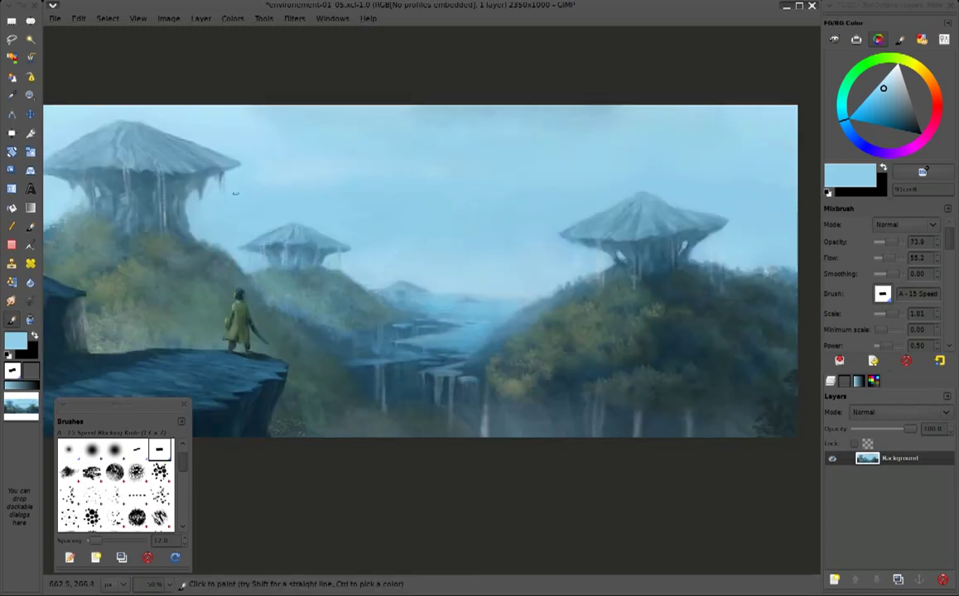
{"action": "key", "text": "shift+h"}
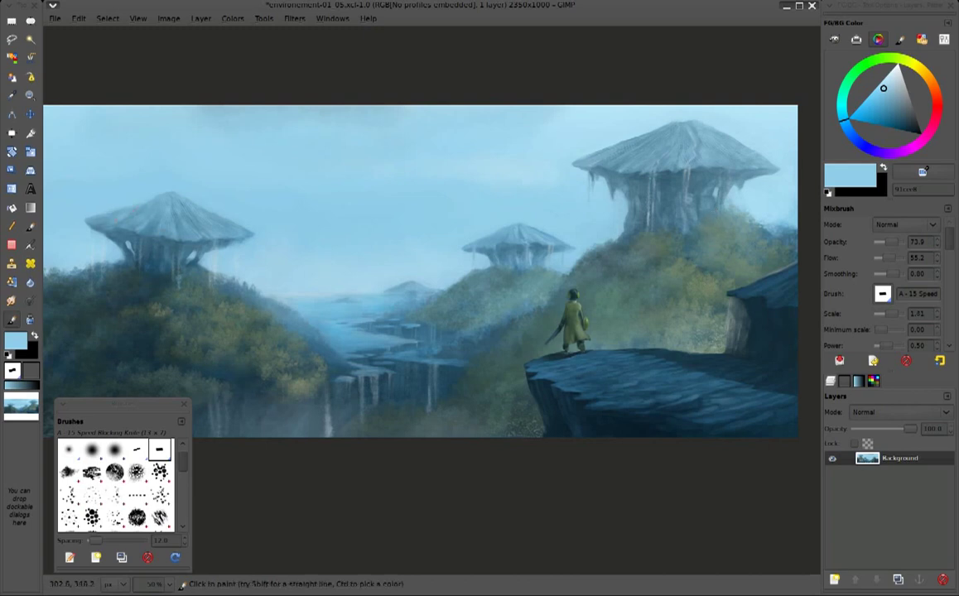
{"action": "left_click", "coordinate": [95, 215], "text": "ctrl"}
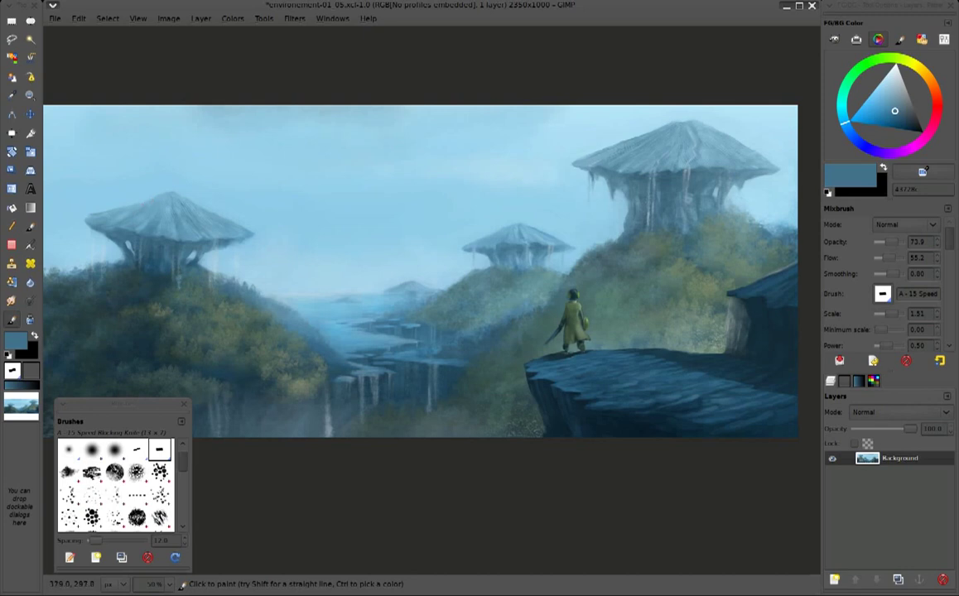
{"action": "left_click", "coordinate": [113, 152], "text": "ctrl"}
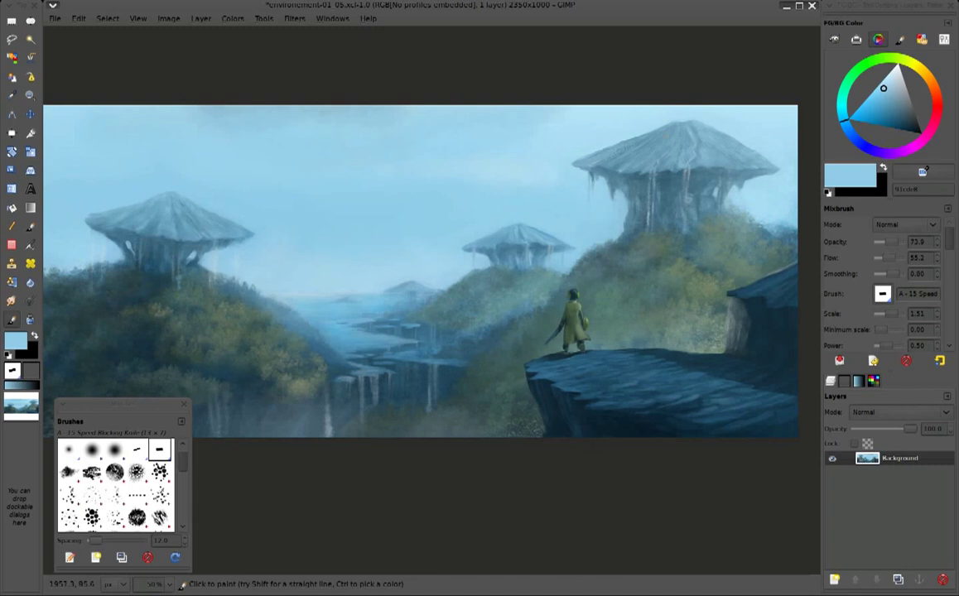
{"action": "left_click", "coordinate": [663, 143], "text": "ctrl"}
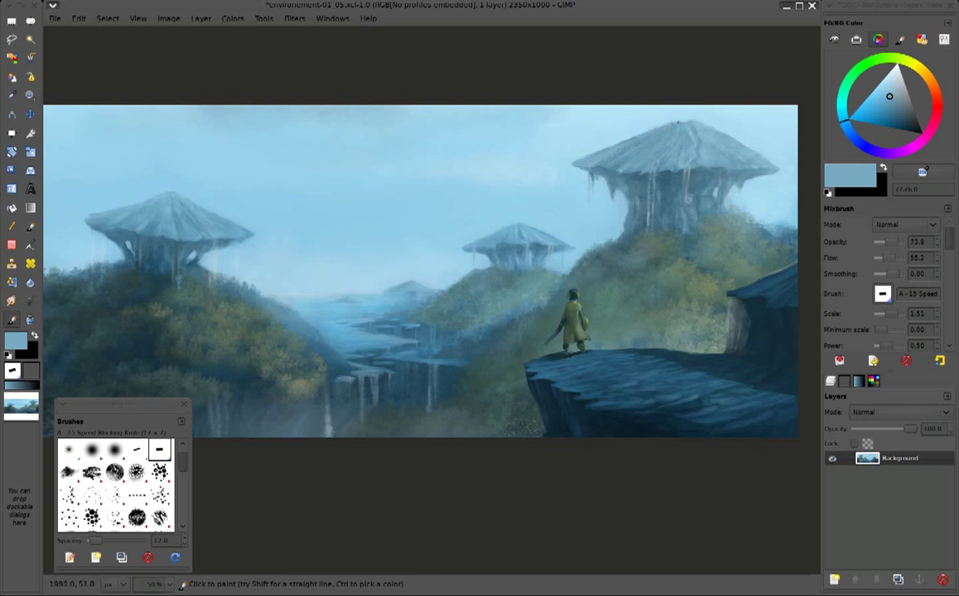
{"action": "left_click", "coordinate": [675, 122], "text": "ctrl"}
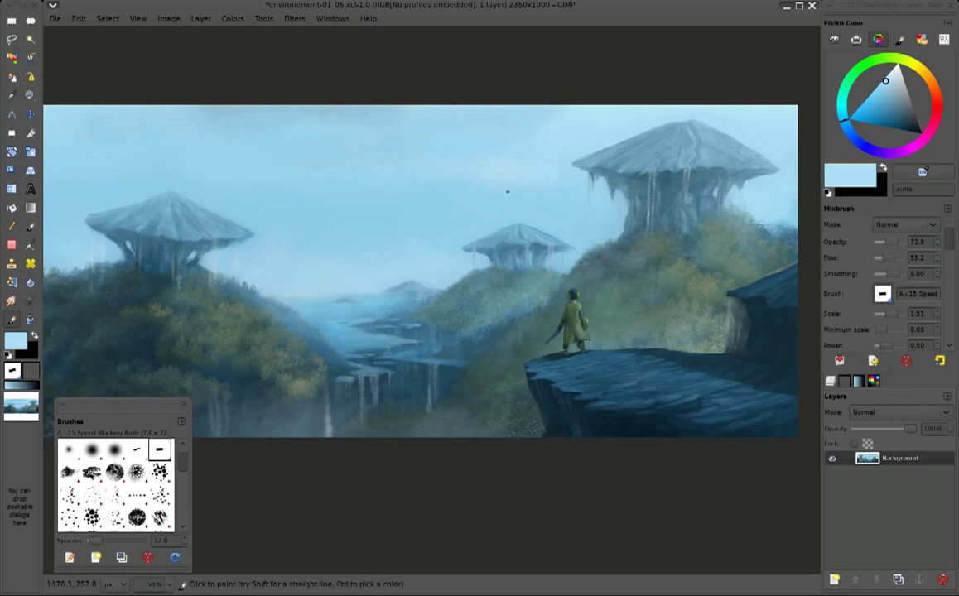
{"action": "left_click", "coordinate": [520, 227], "text": "ctrl"}
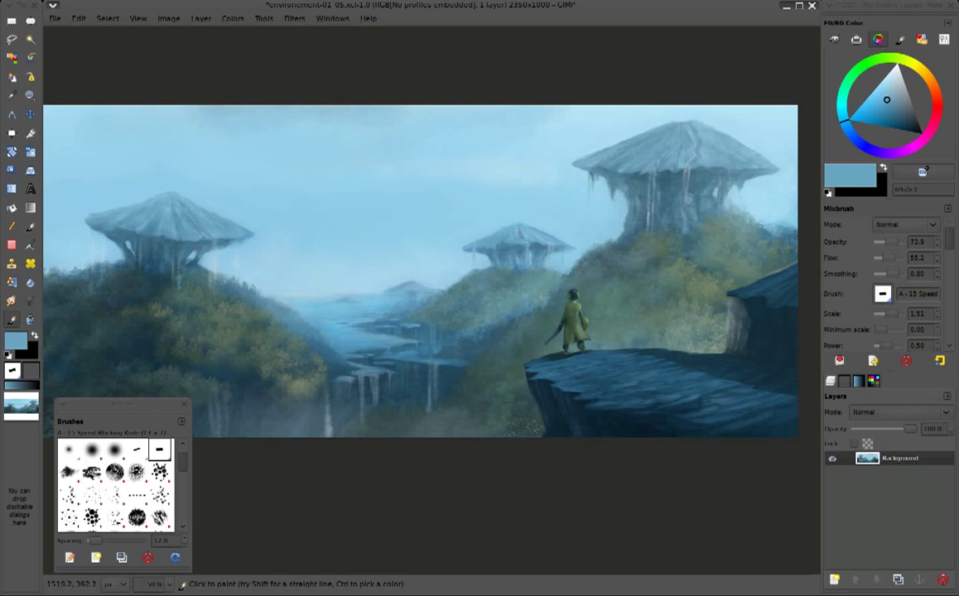
{"action": "left_click", "coordinate": [519, 223], "text": "ctrl"}
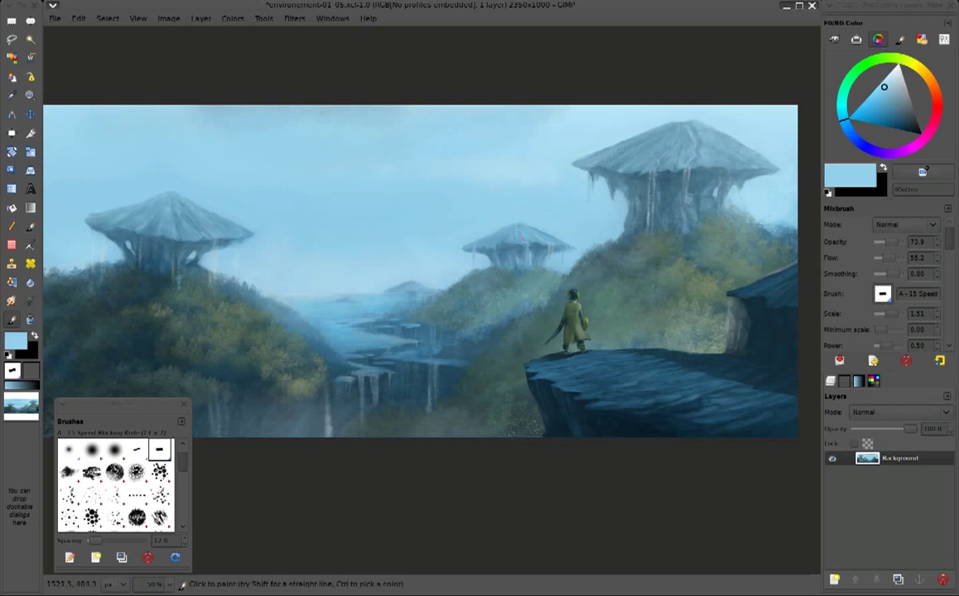
{"action": "left_click", "coordinate": [536, 245], "text": "ctrl"}
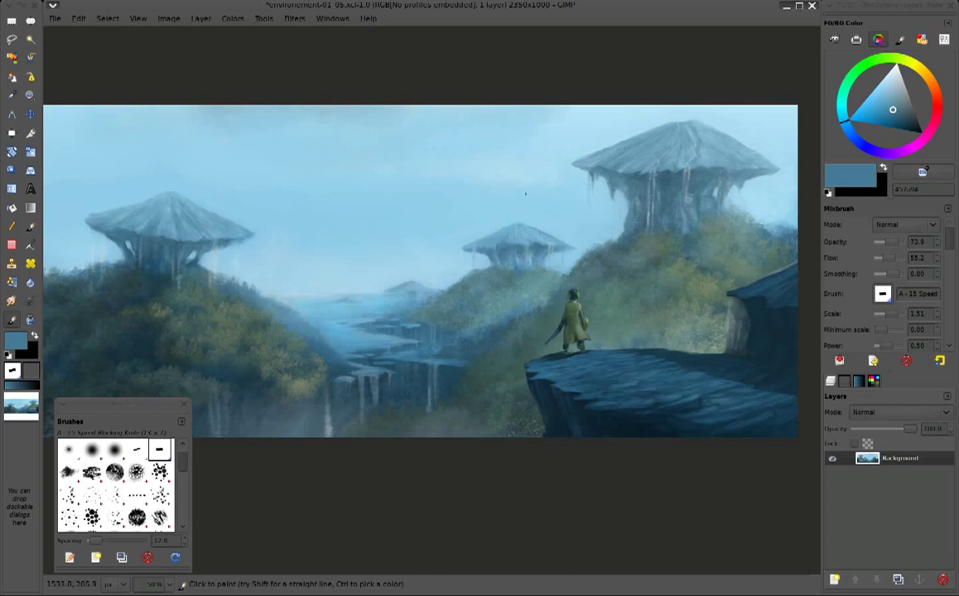
{"action": "left_click", "coordinate": [571, 252], "text": "ctrl"}
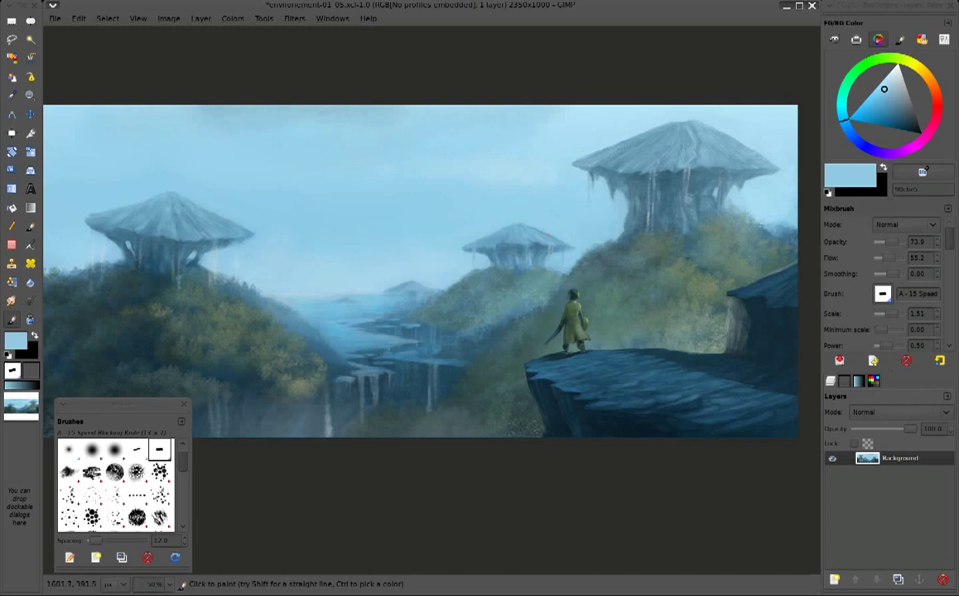
Save the painting, then rotate it 180° and pan to judge it upside down
{"action": "key", "text": "ctrl+s"}
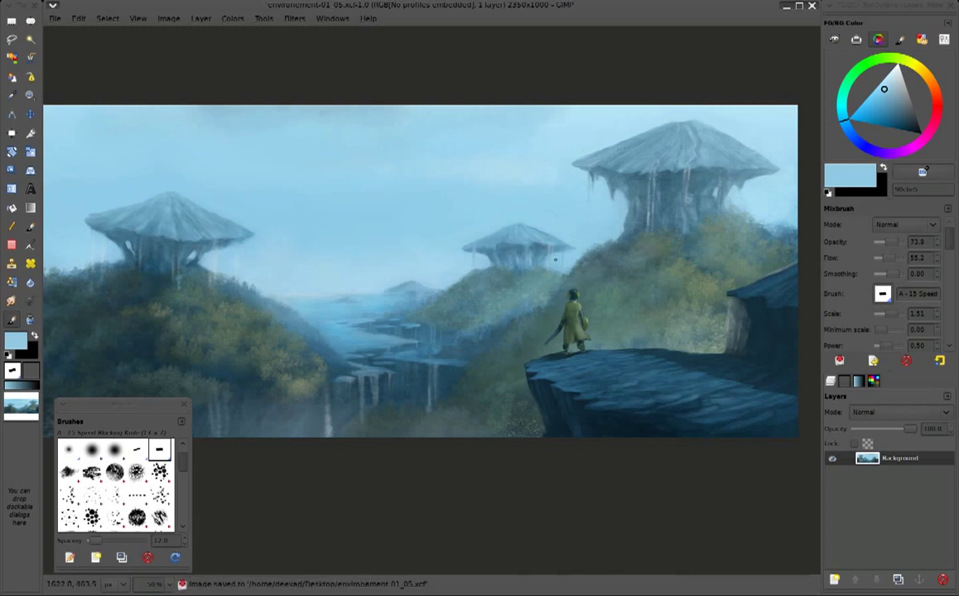
{"action": "key", "text": "ctrl+r"}
{"action": "key", "text": "ctrl+r"}
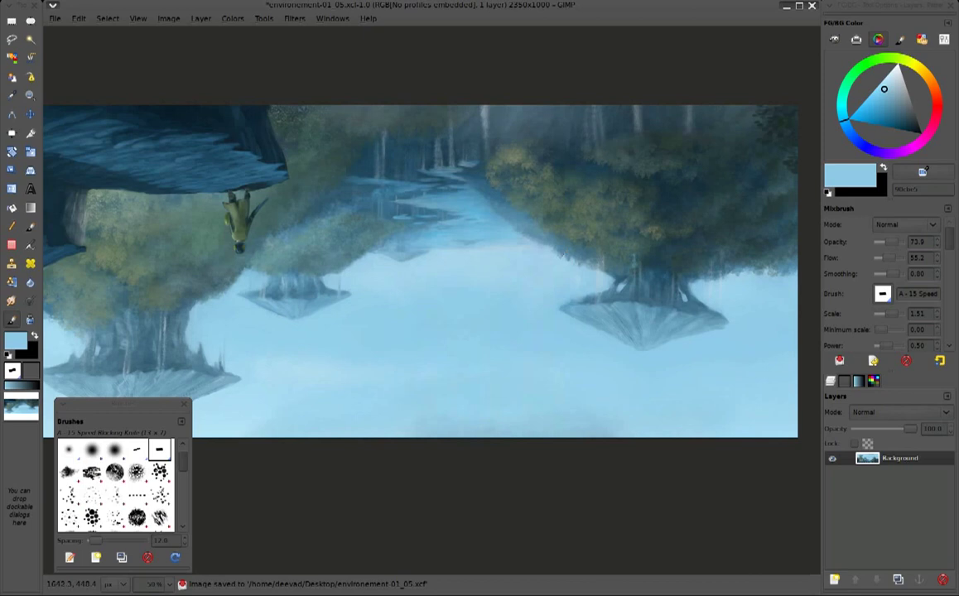
{"action": "left_click_drag", "start_coordinate": [518, 245], "coordinate": [584, 205]}
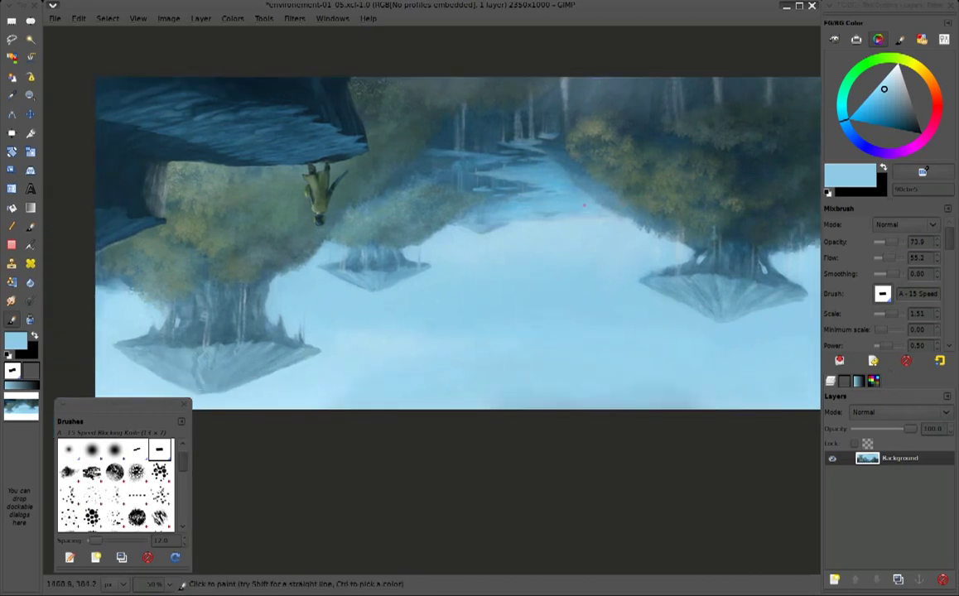
{"action": "mouse_move", "coordinate": [484, 263]}
{"action": "left_mouse_down"}
{"action": "mouse_move", "coordinate": [418, 279]}
{"action": "mouse_move", "coordinate": [403, 273]}
{"action": "left_mouse_up"}
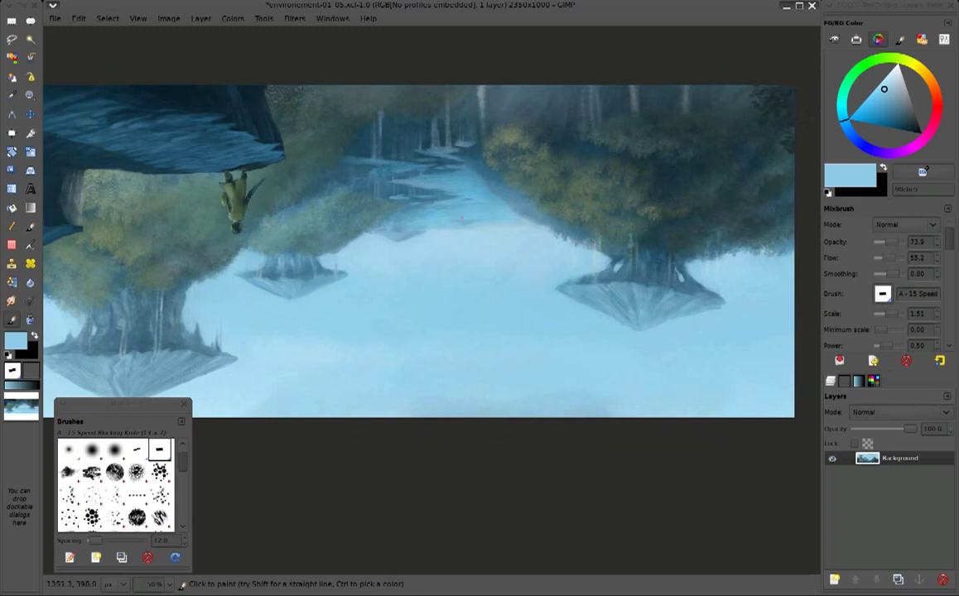
Zoom to 66.7% and sample blue-grey and grey-green tones from the foliage
{"action": "left_click", "coordinate": [506, 96], "text": "ctrl"}
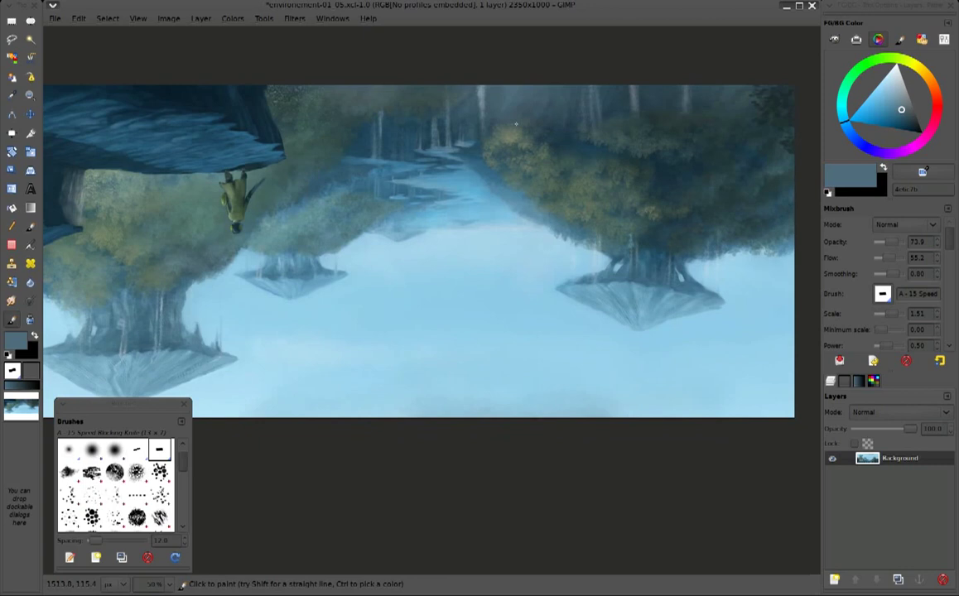
{"action": "scroll", "coordinate": [469, 111], "scroll_direction": "up", "scroll_amount": 1, "text": "ctrl"}
{"action": "scroll", "coordinate": [472, 100], "scroll_direction": "up", "scroll_amount": 1, "text": "ctrl"}
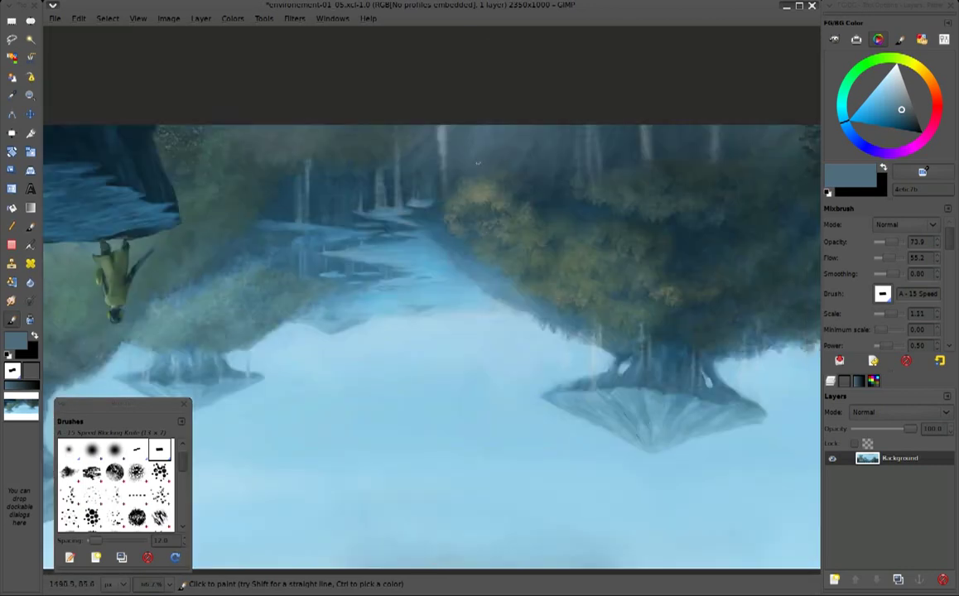
{"action": "left_click", "coordinate": [467, 172], "text": "ctrl"}
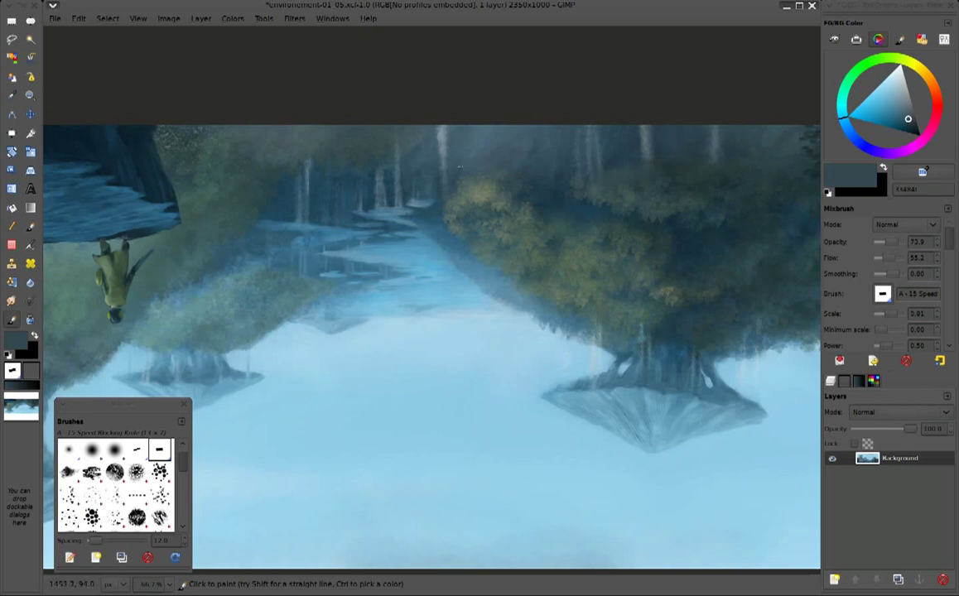
{"action": "left_click", "coordinate": [465, 170], "text": "ctrl"}
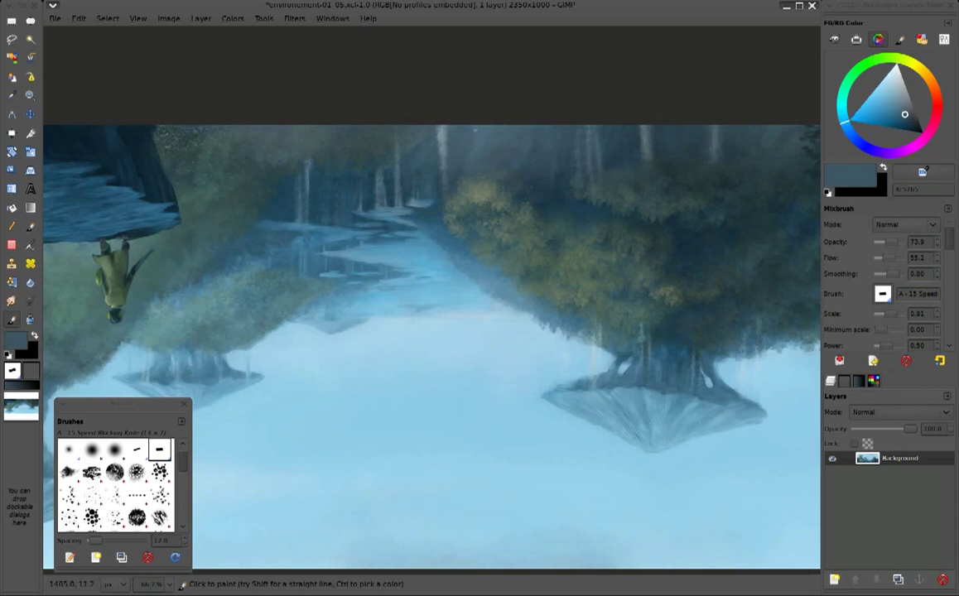
{"action": "left_click", "coordinate": [472, 126], "text": "ctrl"}
{"action": "left_click", "coordinate": [482, 145], "text": "ctrl"}
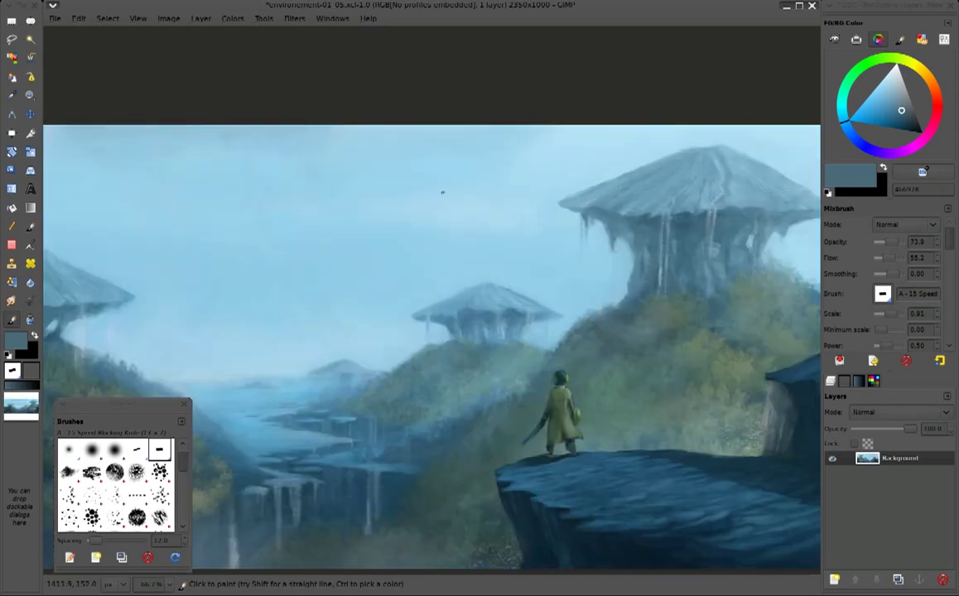
Zoom to 150% on the cliff, shrink the brush, and dab dark navy along its edge
{"action": "left_click_drag", "start_coordinate": [468, 255], "coordinate": [398, 225]}
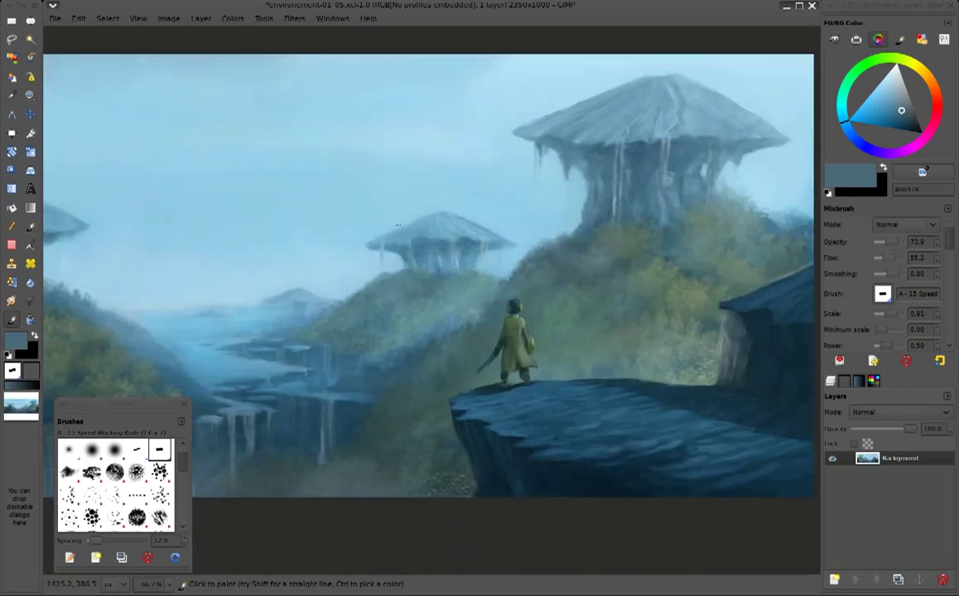
{"action": "left_click", "coordinate": [452, 409], "text": "ctrl"}
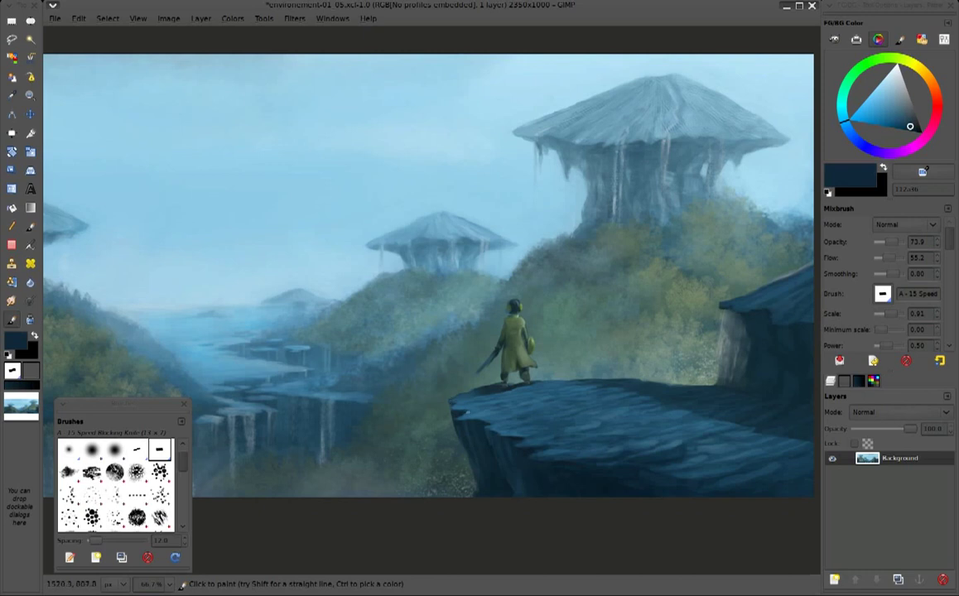
{"action": "scroll", "coordinate": [452, 406], "scroll_direction": "up", "scroll_amount": 1}
{"action": "scroll", "coordinate": [436, 386], "scroll_direction": "up", "scroll_amount": 1}
{"action": "key", "text": "bracketleft"}
{"action": "key", "text": "bracketleft"}
{"action": "key", "text": "bracketleft"}
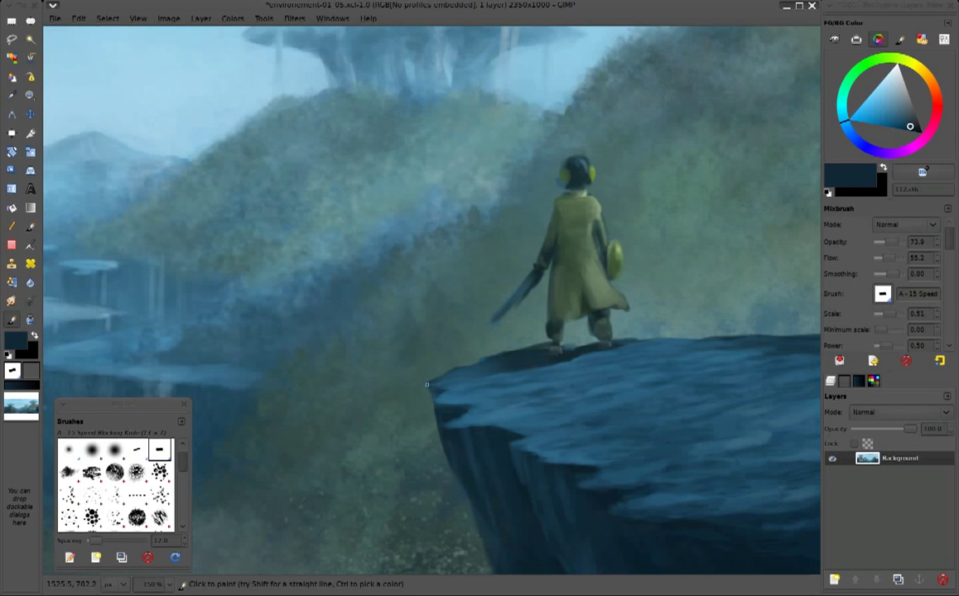
{"action": "left_click_drag", "start_coordinate": [436, 389], "coordinate": [433, 395]}
Sample medium and dark navy cliff tones, then grey-green mist colours from the hillside
{"action": "left_click", "coordinate": [444, 404], "text": "ctrl"}
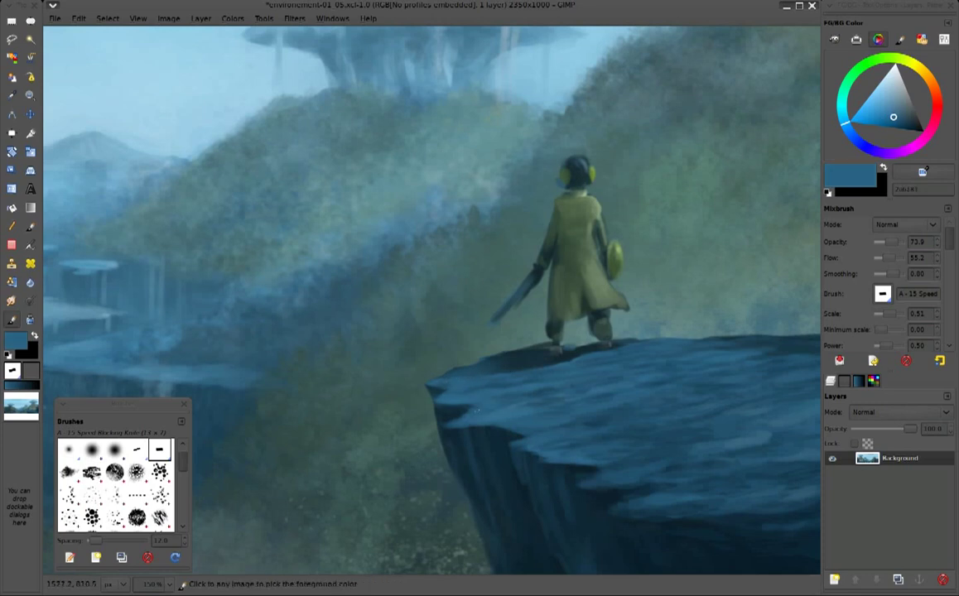
{"action": "left_click", "coordinate": [455, 419], "text": "ctrl"}
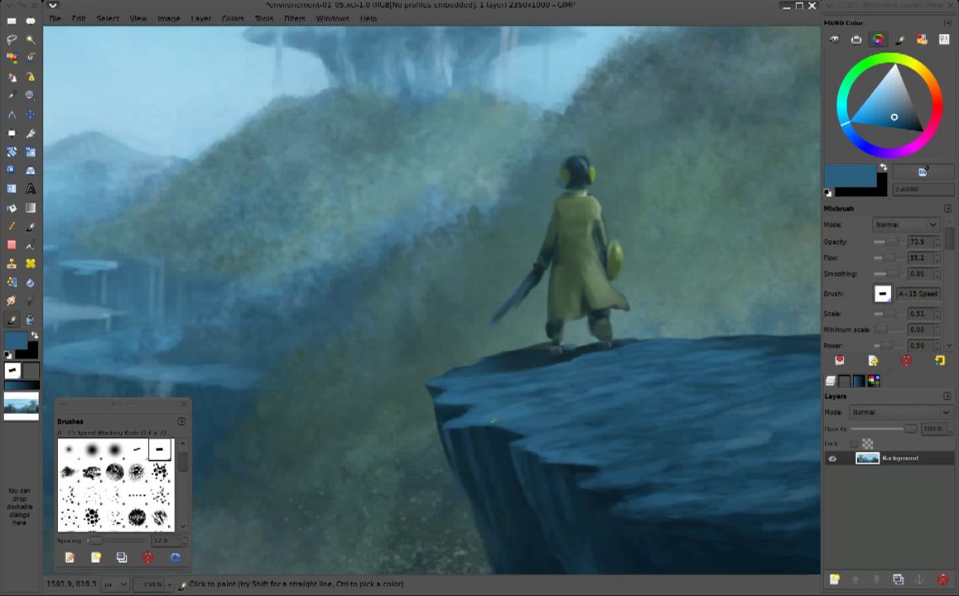
{"action": "left_click", "coordinate": [501, 466], "text": "ctrl"}
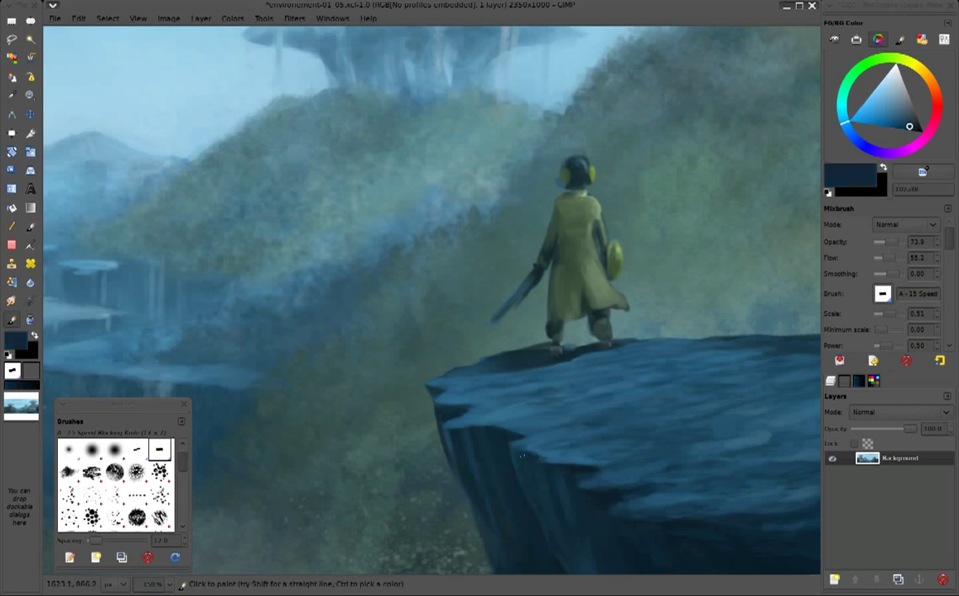
{"action": "left_click", "coordinate": [547, 467], "text": "ctrl"}
{"action": "key", "text": "ctrl"}
{"action": "left_click", "coordinate": [383, 360], "text": "ctrl"}
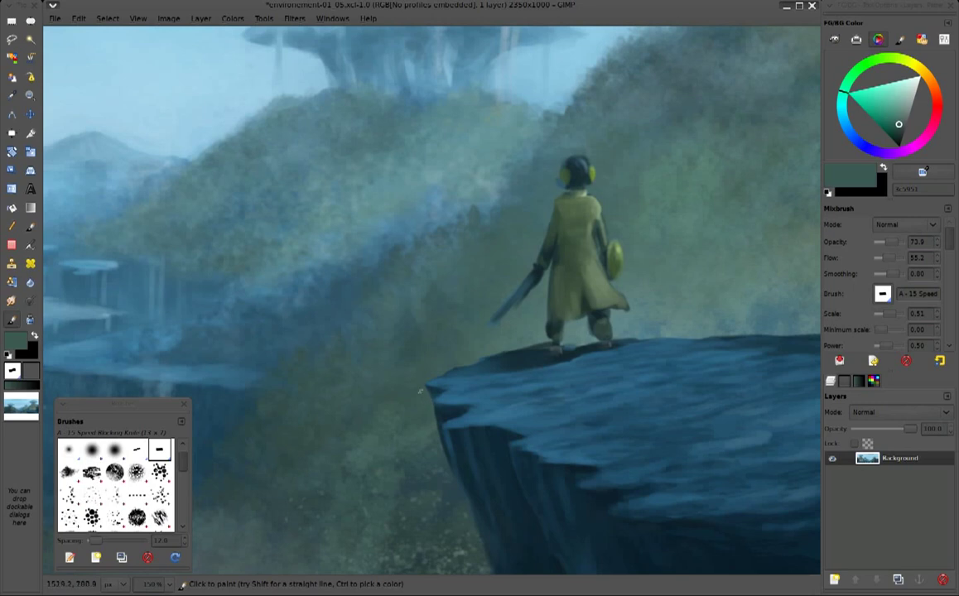
{"action": "left_click", "coordinate": [421, 388], "text": "ctrl"}
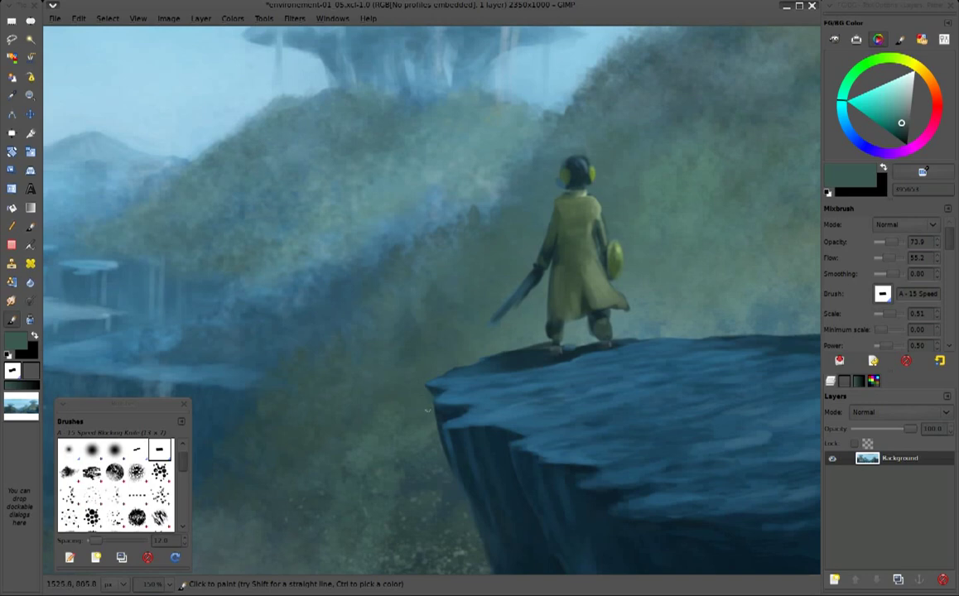
{"action": "left_click", "coordinate": [428, 408], "text": "ctrl"}
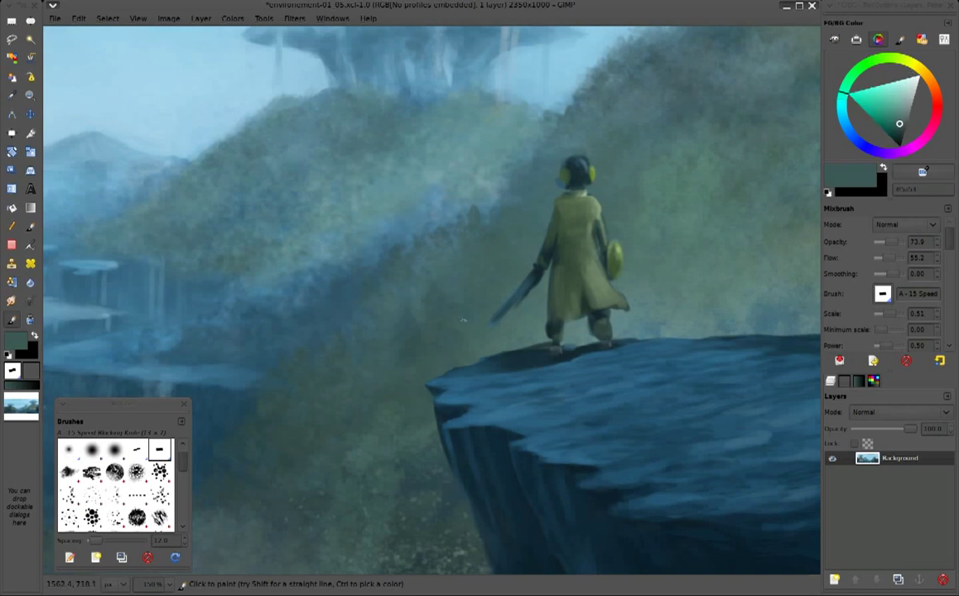
Brush a faint teal-grey stroke into the mist beside the figure, then sample cliff blues
{"action": "left_click", "coordinate": [493, 348], "text": "ctrl"}
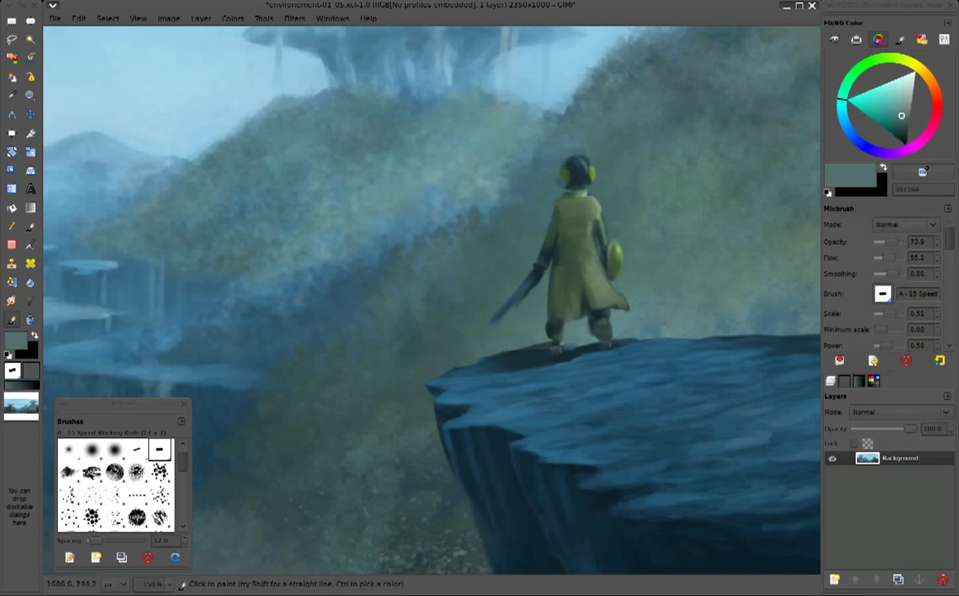
{"action": "left_click_drag", "start_coordinate": [447, 320], "coordinate": [499, 311]}
{"action": "left_click", "coordinate": [497, 312], "text": "ctrl"}
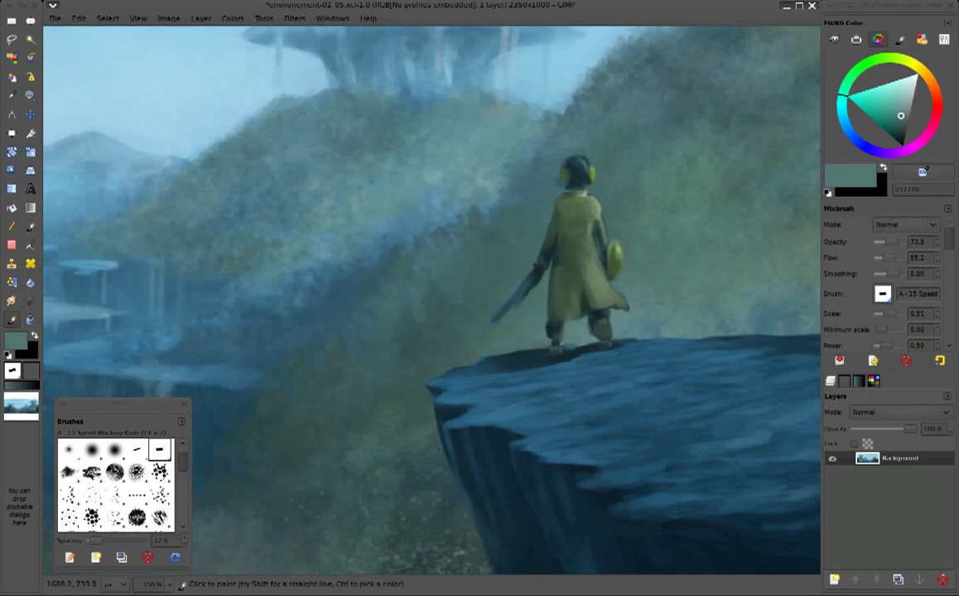
{"action": "left_click", "coordinate": [577, 347], "text": "ctrl"}
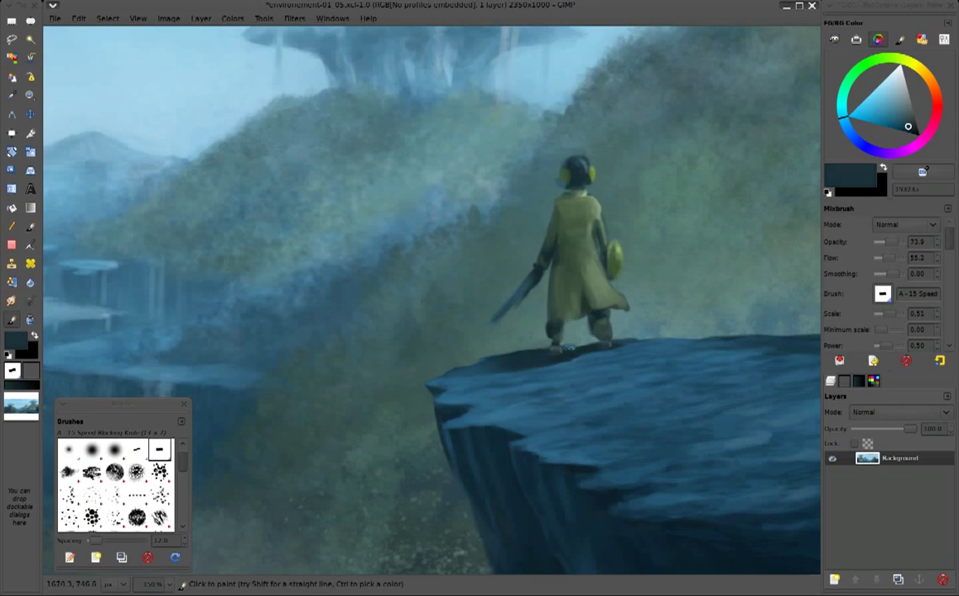
{"action": "left_click", "coordinate": [566, 340], "text": "ctrl"}
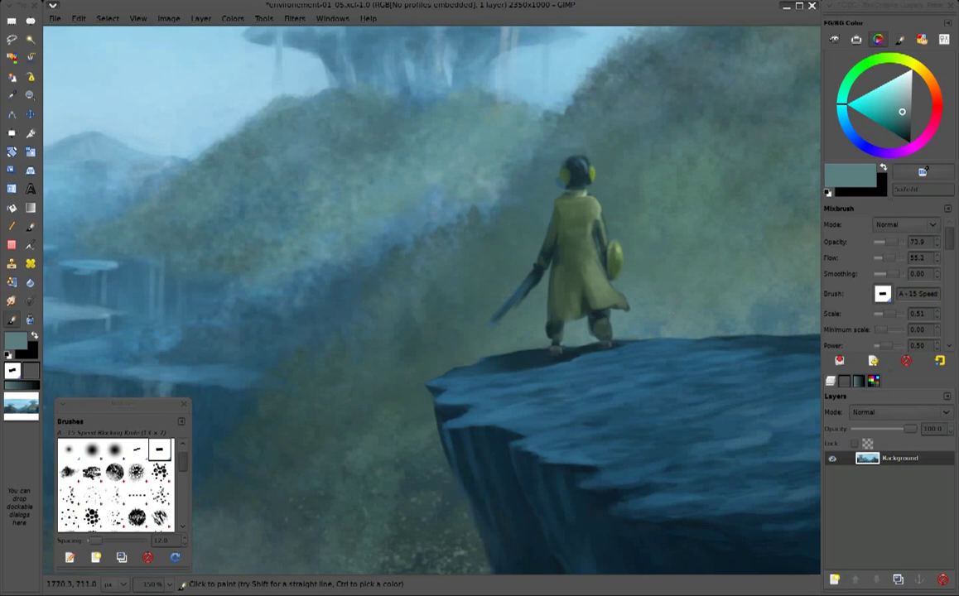
{"action": "left_click", "coordinate": [578, 477], "text": "ctrl"}
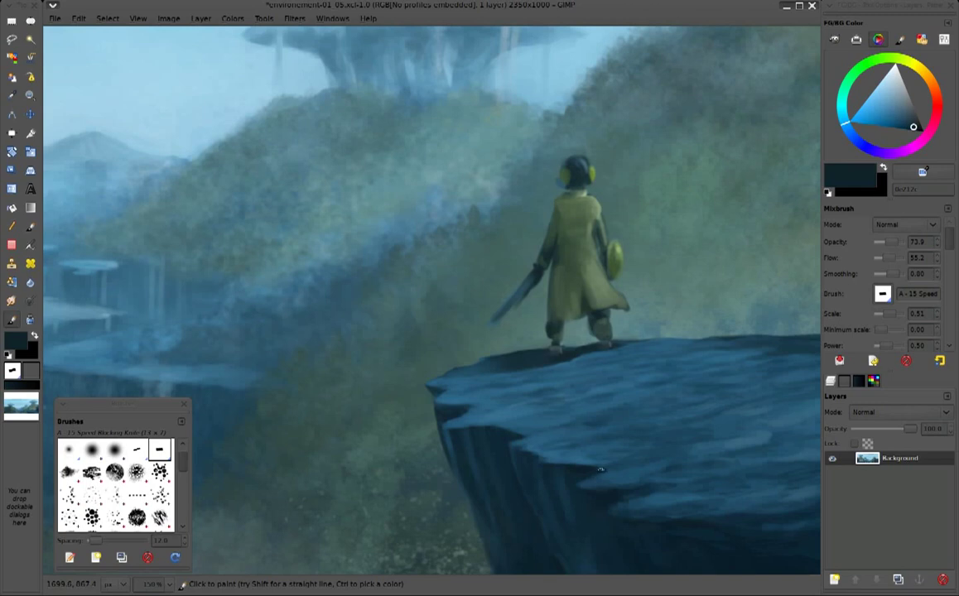
{"action": "left_click", "coordinate": [588, 481], "text": "ctrl"}
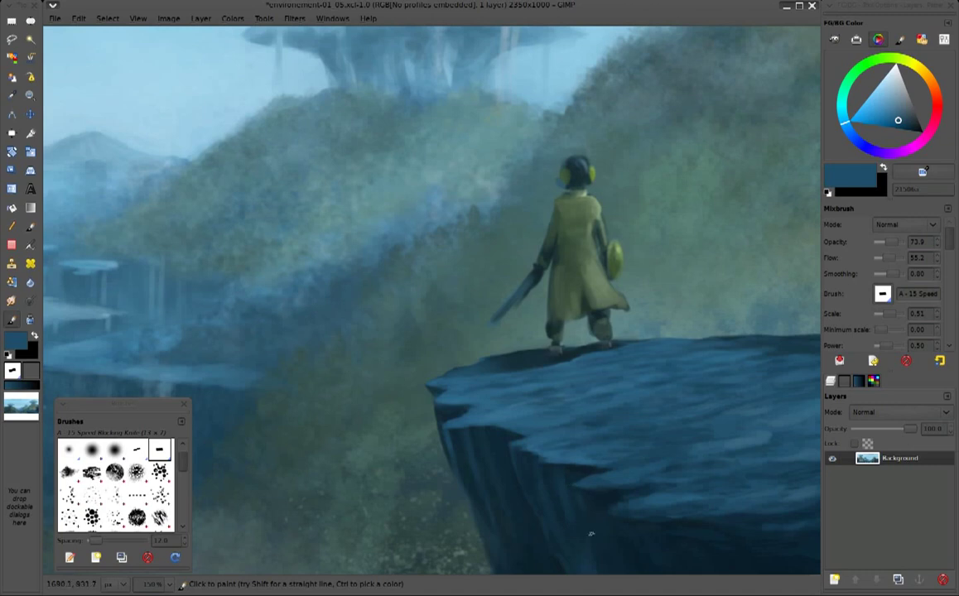
{"action": "left_click_drag", "start_coordinate": [582, 433], "coordinate": [520, 377]}
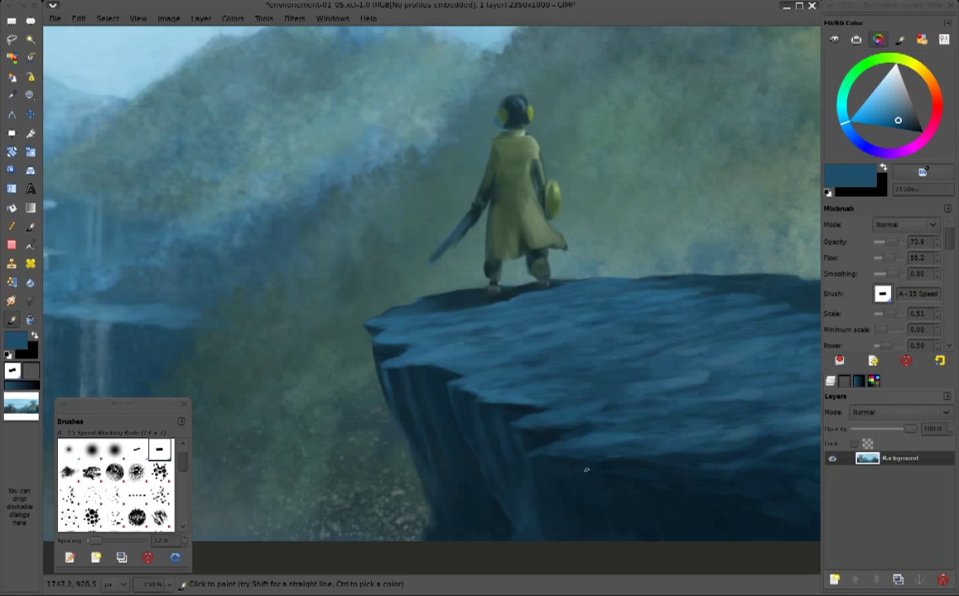
Sample cliff blues and paint a light-blue highlight stroke along the cliff face
{"action": "left_click_drag", "start_coordinate": [588, 489], "coordinate": [479, 421]}
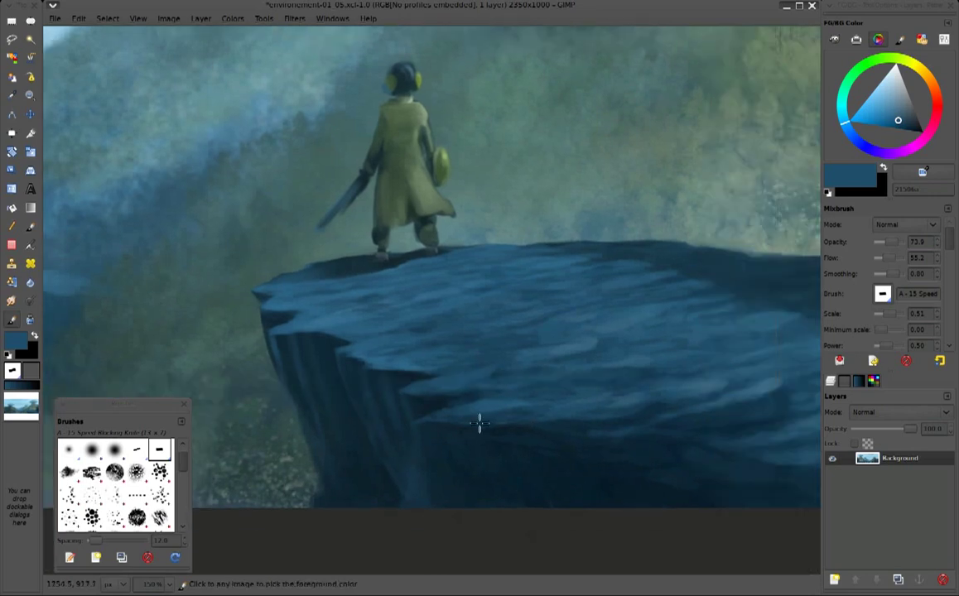
{"action": "left_click", "coordinate": [497, 435], "text": "ctrl"}
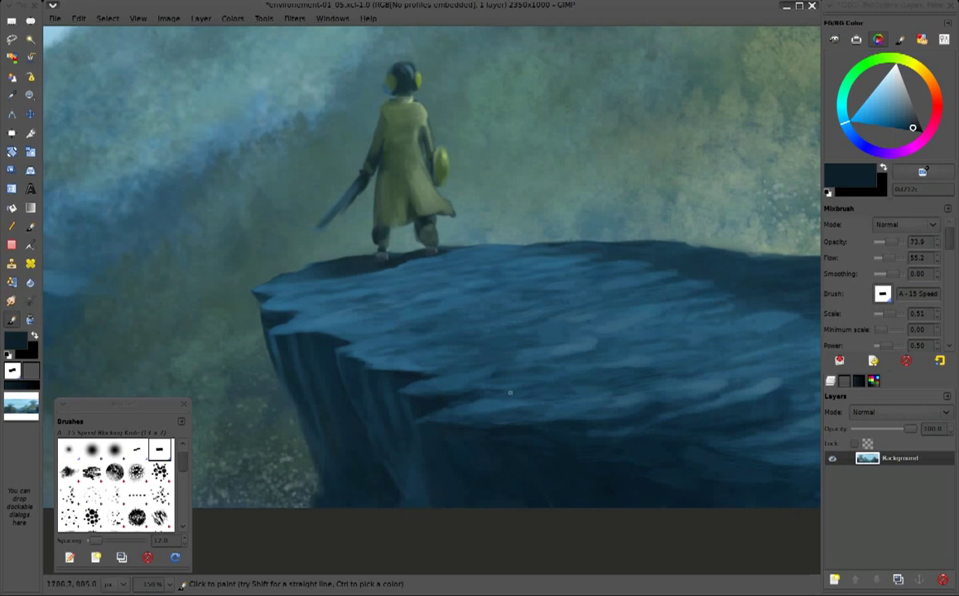
{"action": "left_click", "coordinate": [468, 375], "text": "ctrl"}
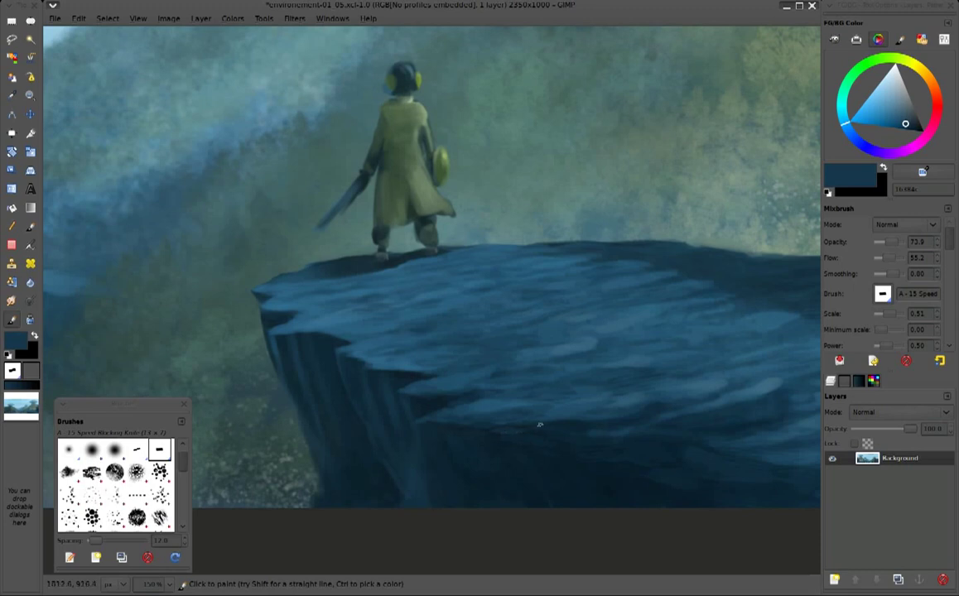
{"action": "left_click", "coordinate": [498, 429], "text": "ctrl"}
{"action": "left_click_drag", "start_coordinate": [497, 428], "coordinate": [567, 429]}
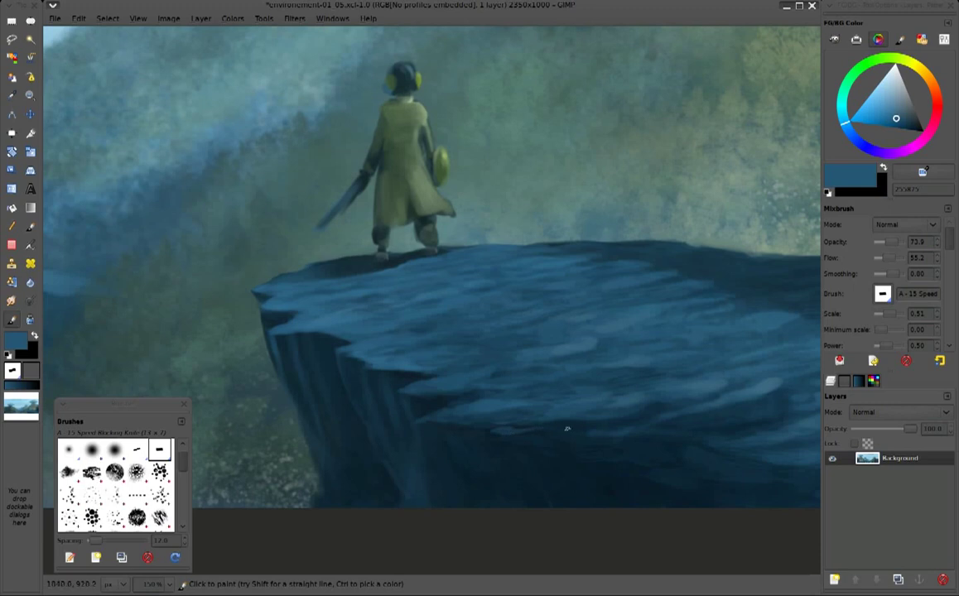
{"action": "left_click", "coordinate": [503, 430], "text": "ctrl"}
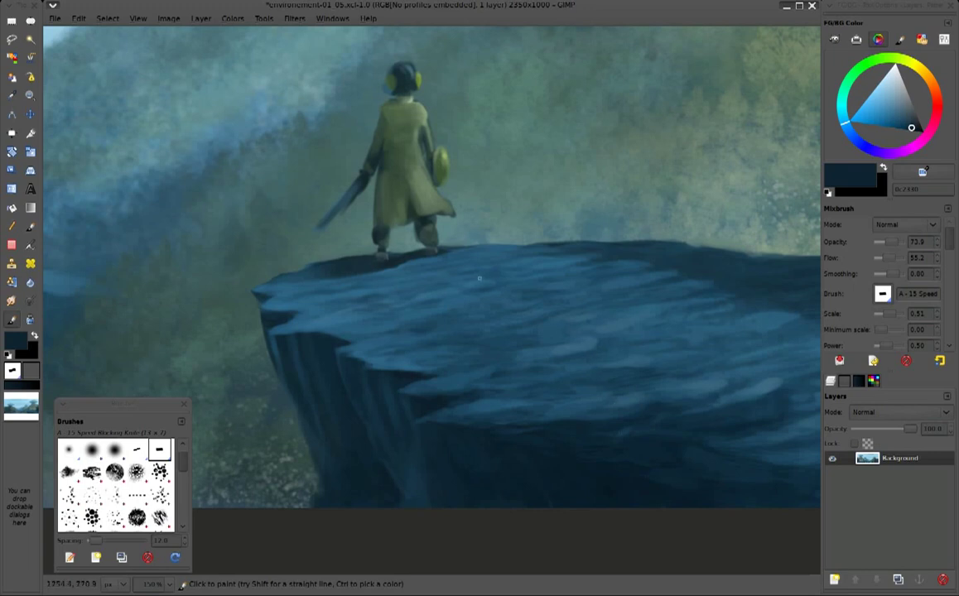
{"action": "scroll", "coordinate": [441, 279], "scroll_direction": "down", "scroll_amount": 1}
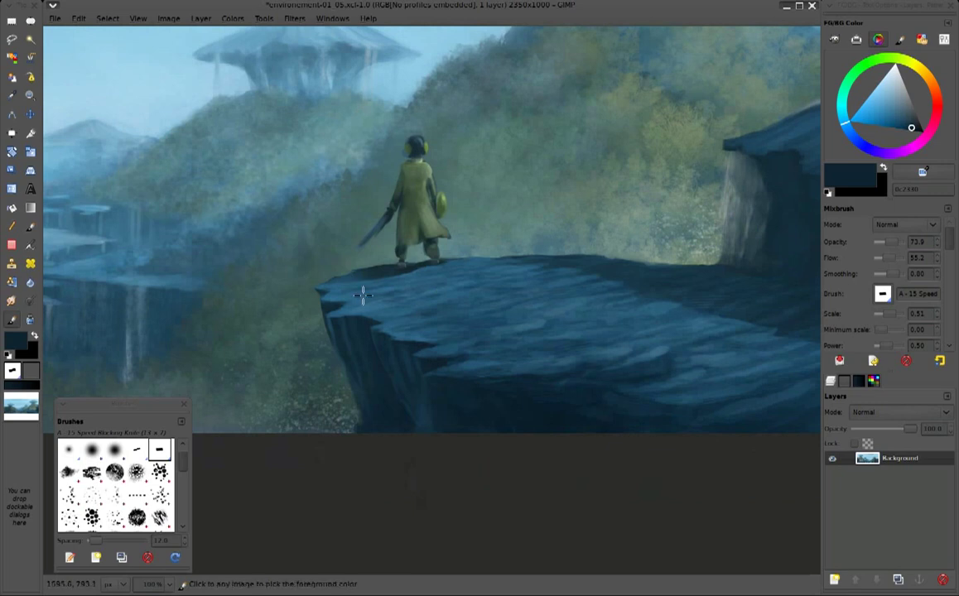
Sample slate blues from the cliff, then pan and zoom out to 66.7% to see the landscape
{"action": "left_click", "coordinate": [325, 280], "text": "ctrl"}
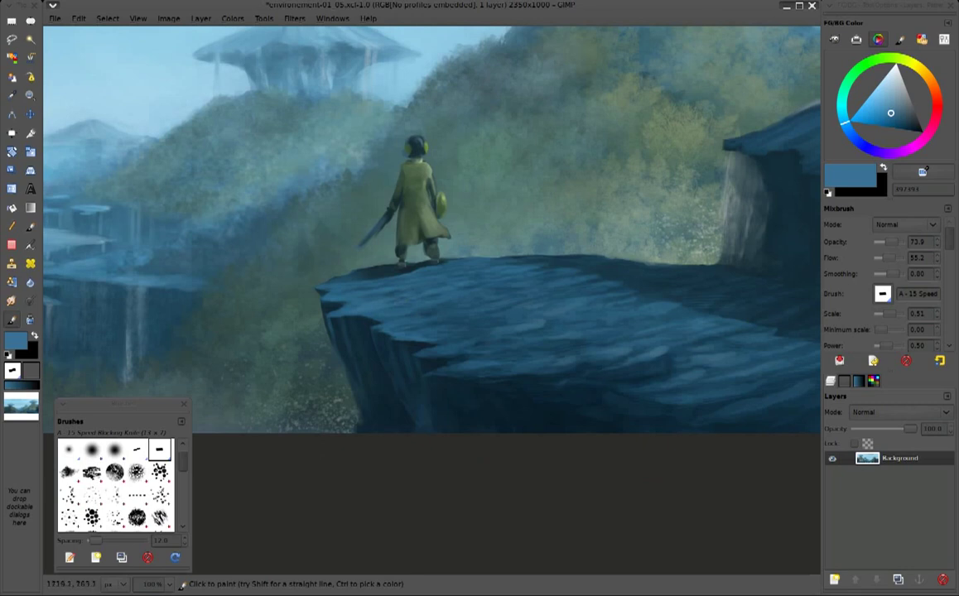
{"action": "left_click", "coordinate": [473, 287], "text": "ctrl"}
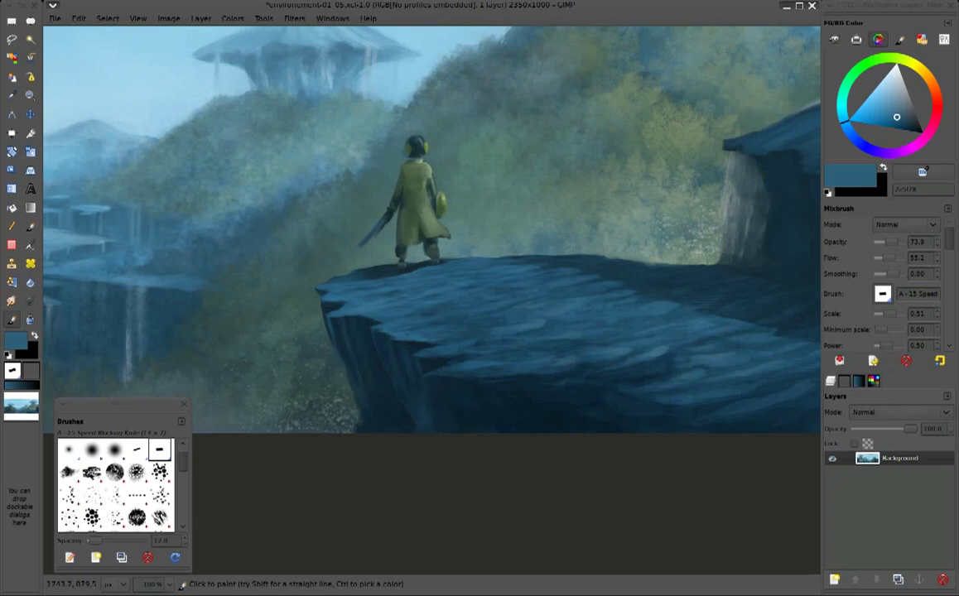
{"action": "left_click_drag", "start_coordinate": [362, 286], "coordinate": [561, 359]}
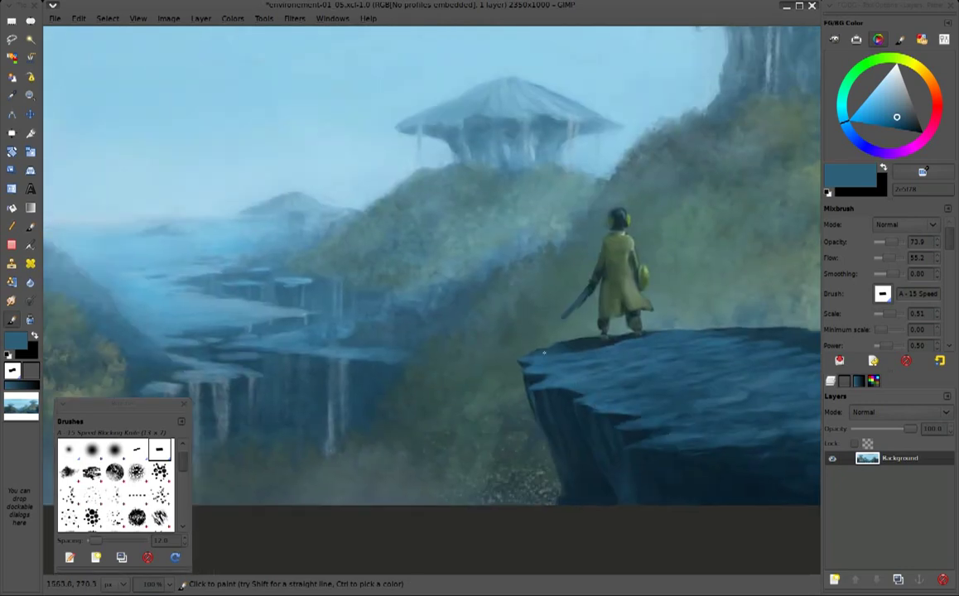
{"action": "key", "text": "minus"}
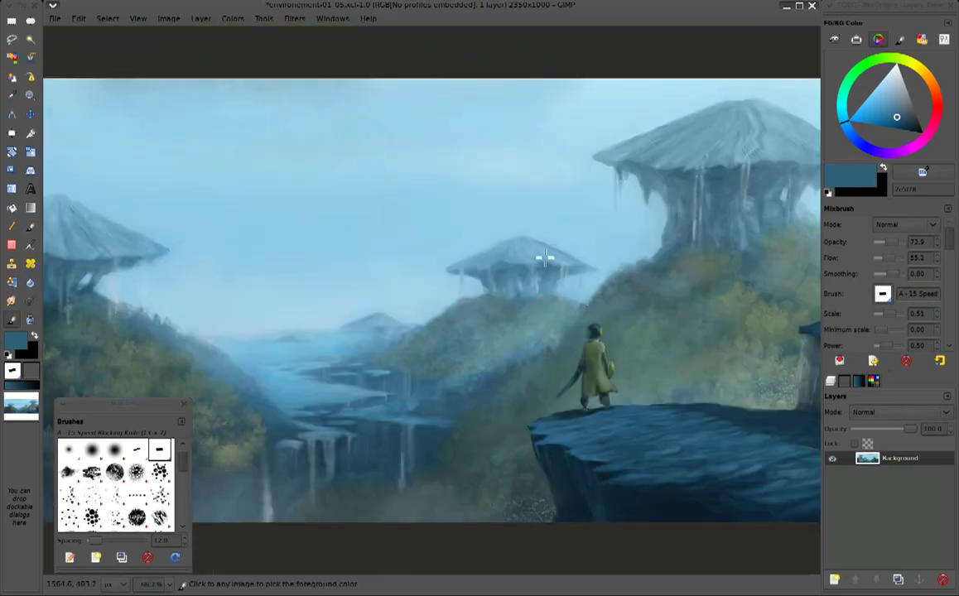
Sample a pale sky blue and enlarge the brush scale to 2.31 for the sky
{"action": "left_click", "coordinate": [543, 258], "text": "ctrl"}
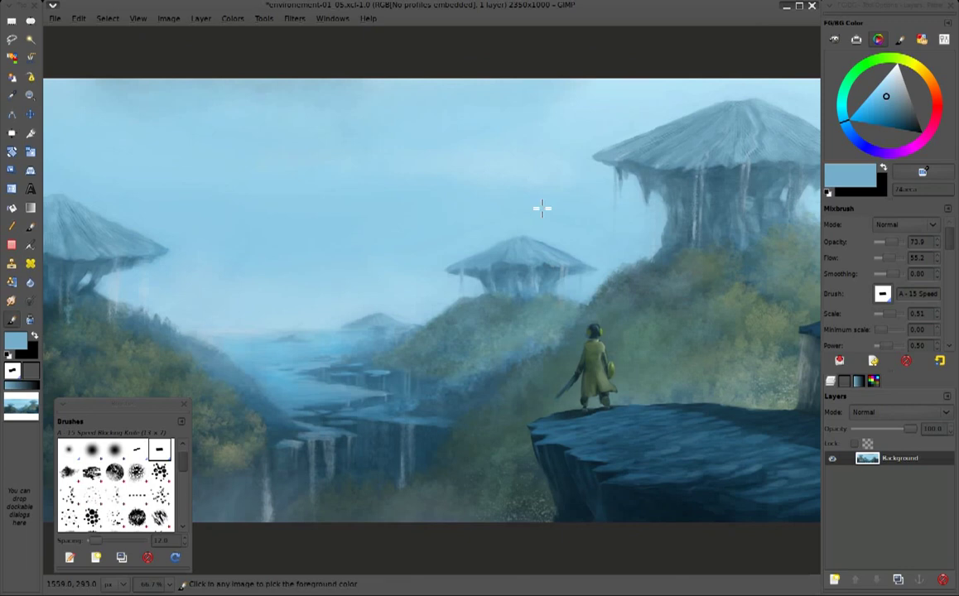
{"action": "left_click", "coordinate": [503, 167], "text": "ctrl"}
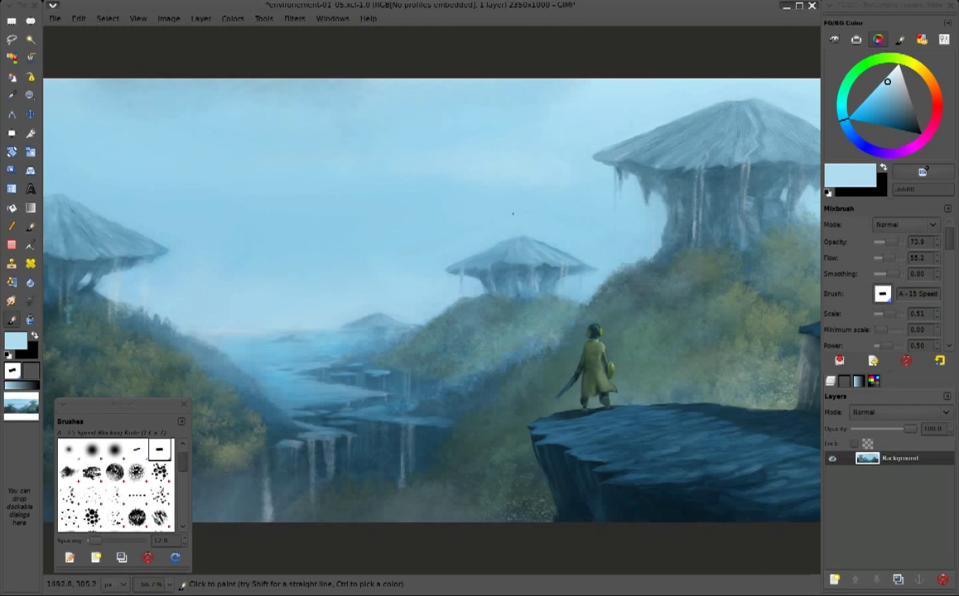
{"action": "left_click", "coordinate": [597, 266], "text": "ctrl"}
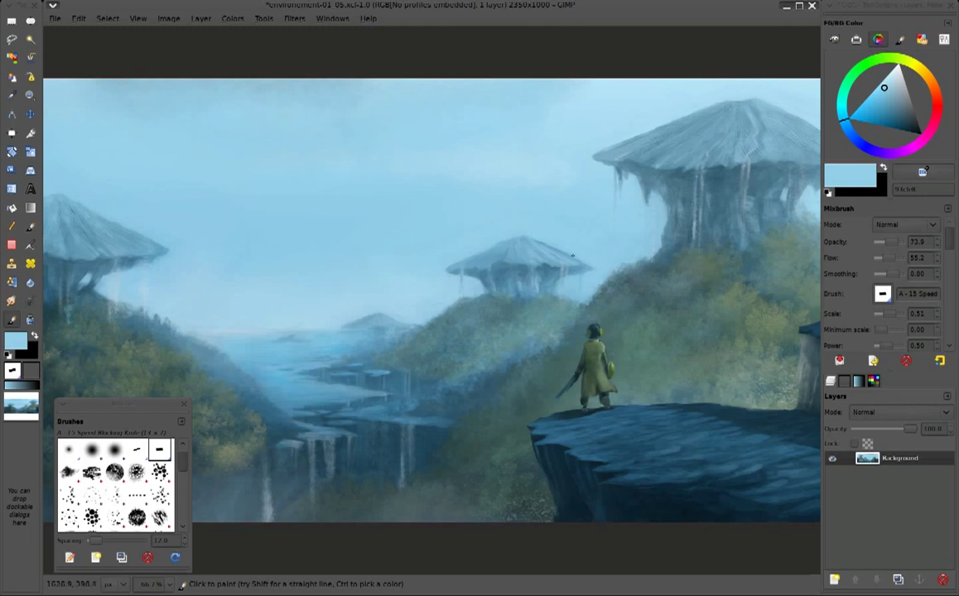
{"action": "key", "text": "minus"}
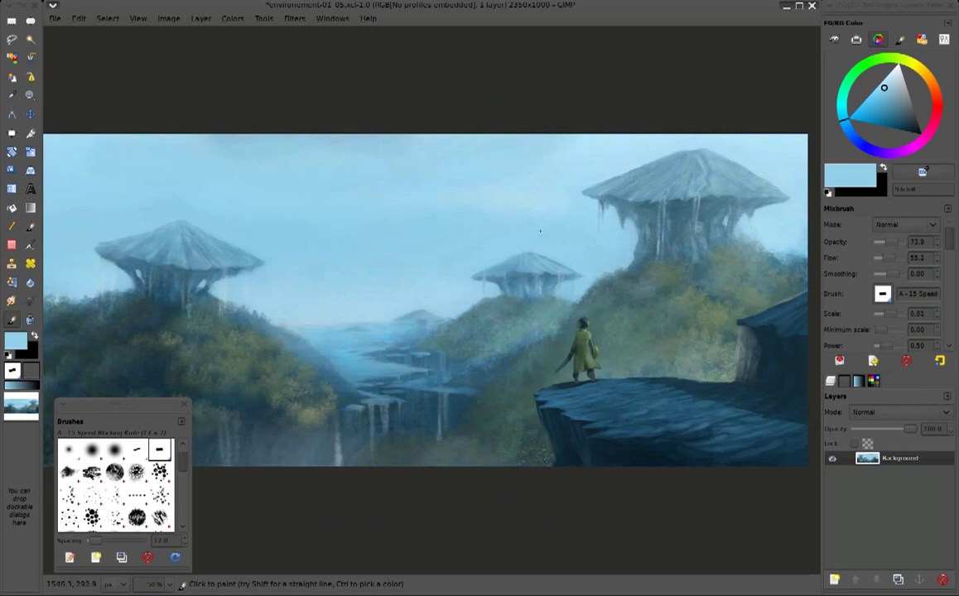
{"action": "left_click", "coordinate": [551, 252], "text": "ctrl"}
{"action": "left_click", "coordinate": [540, 252], "text": "ctrl"}
{"action": "key", "text": "minus"}
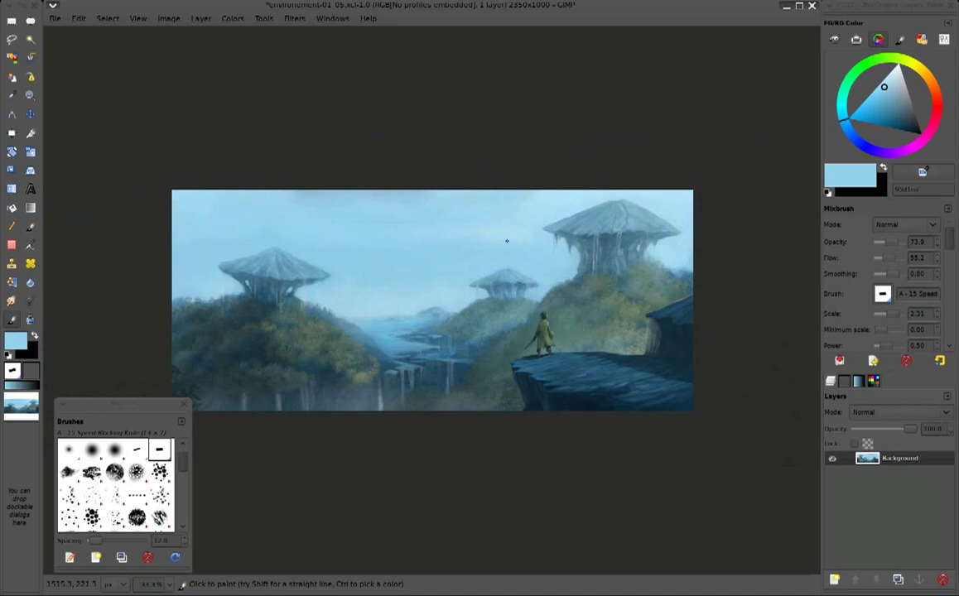
Open Levels and set the input white point to about 232
{"action": "left_click_drag", "start_coordinate": [507, 241], "coordinate": [499, 178]}
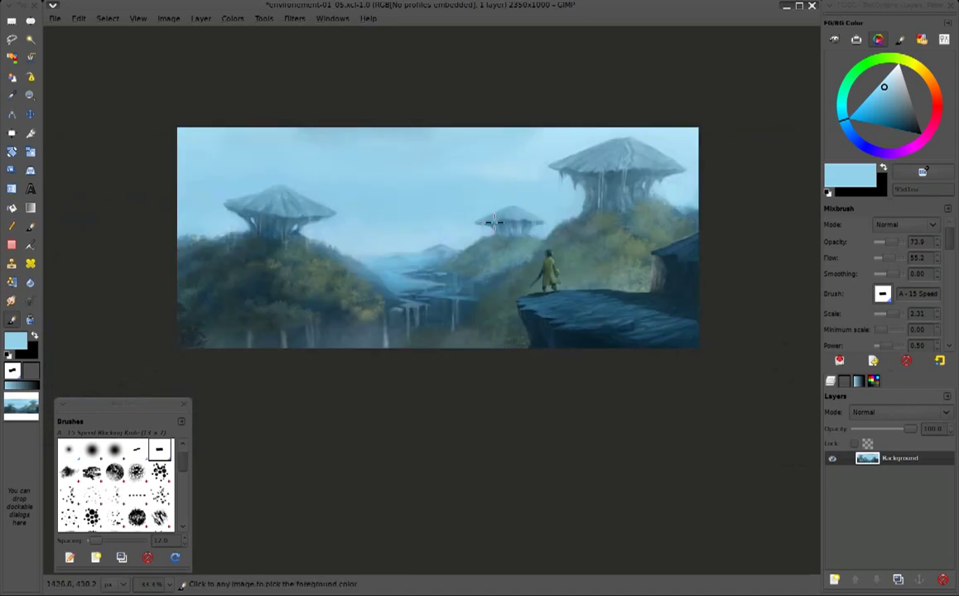
{"action": "key", "text": "ctrl+l"}
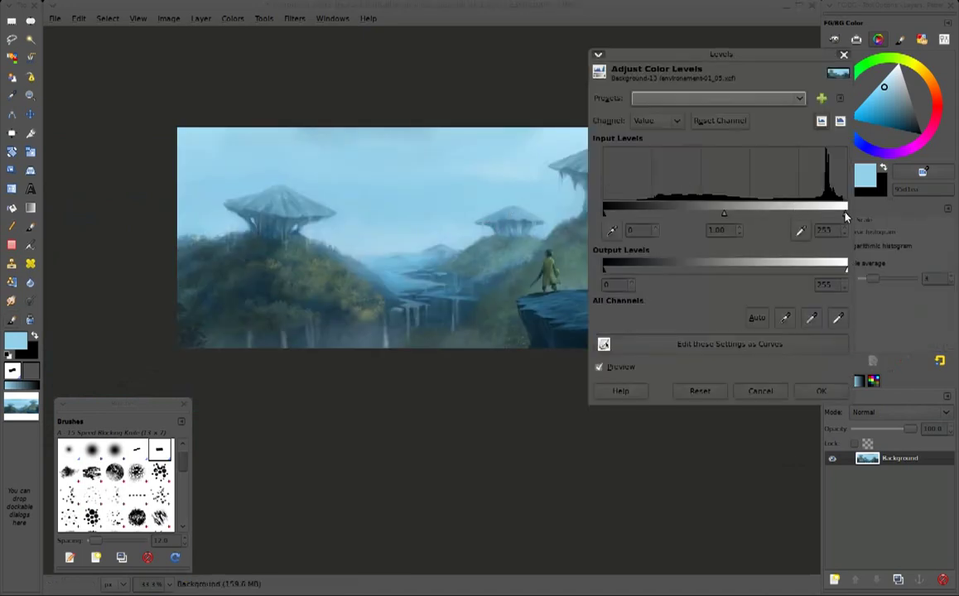
{"action": "left_click_drag", "start_coordinate": [846, 215], "coordinate": [748, 215]}
{"action": "left_click_drag", "start_coordinate": [749, 59], "coordinate": [808, 91]}
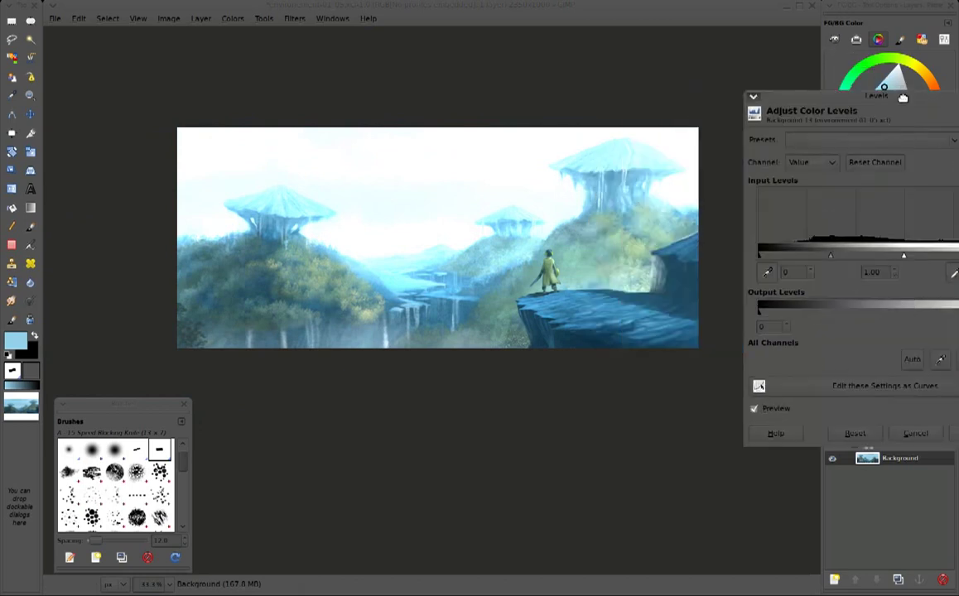
{"action": "left_click_drag", "start_coordinate": [816, 238], "coordinate": [880, 240]}
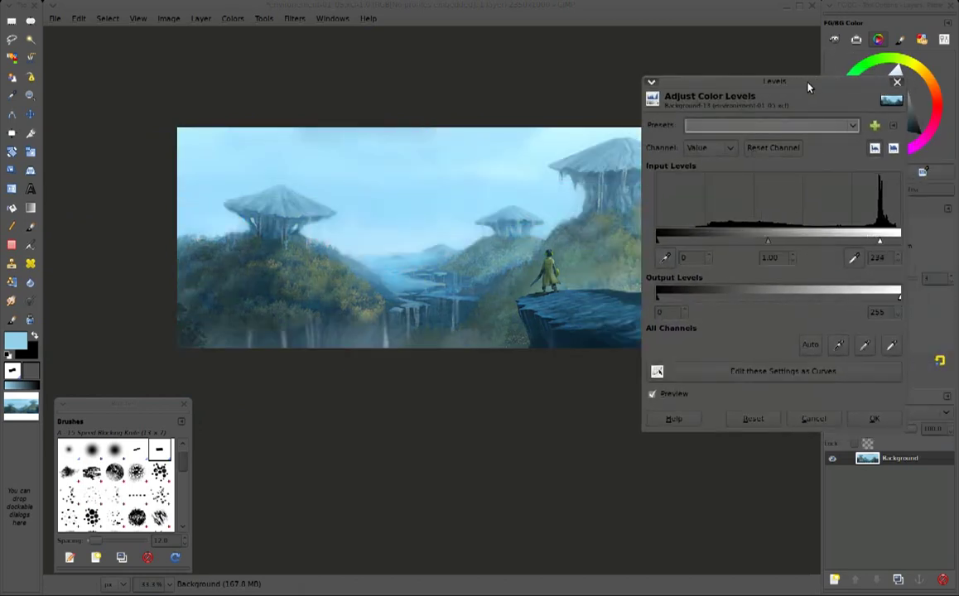
{"action": "left_click_drag", "start_coordinate": [810, 86], "coordinate": [826, 59]}
{"action": "left_click", "coordinate": [672, 367]}
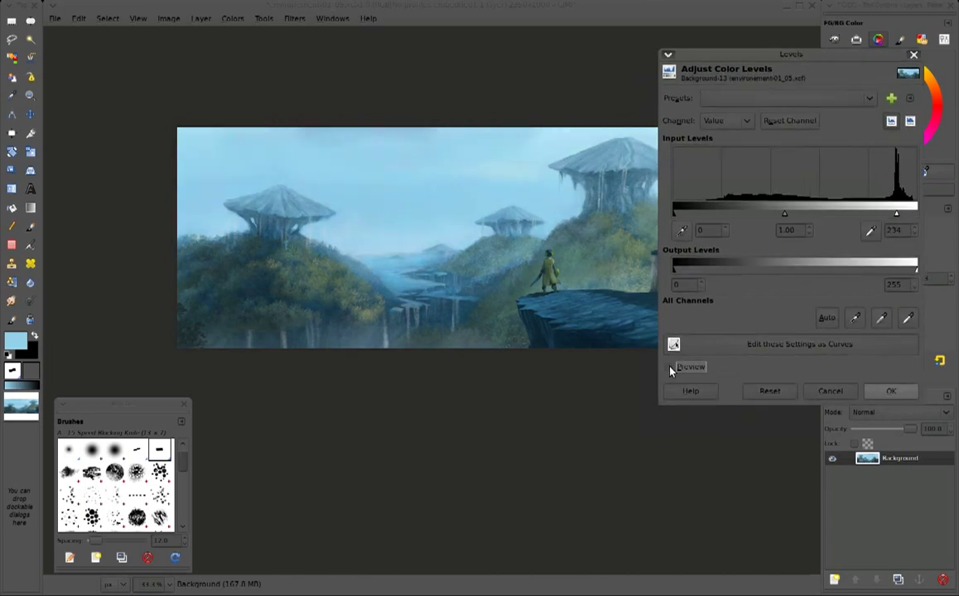
{"action": "left_click_drag", "start_coordinate": [898, 214], "coordinate": [894, 215]}
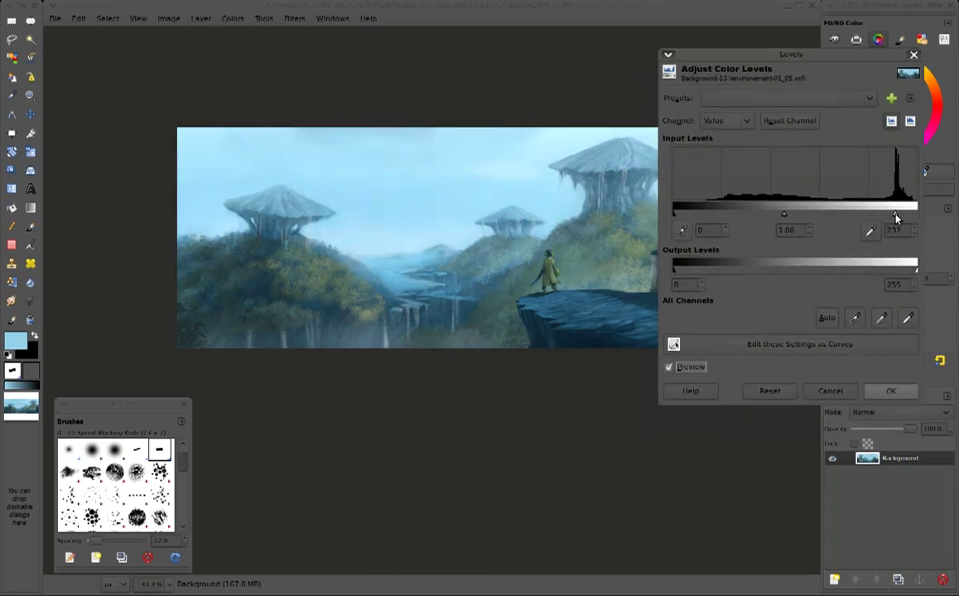
Set black point 9, gamma 1.09 and white 231, compare the preview, and apply Levels
{"action": "left_click_drag", "start_coordinate": [678, 216], "coordinate": [683, 216]}
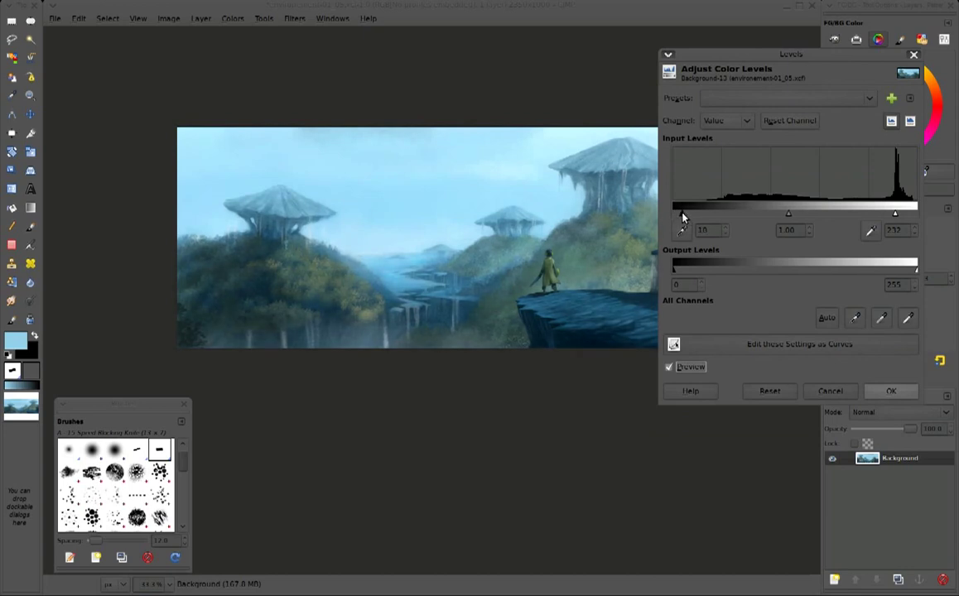
{"action": "left_click_drag", "start_coordinate": [789, 215], "coordinate": [781, 215]}
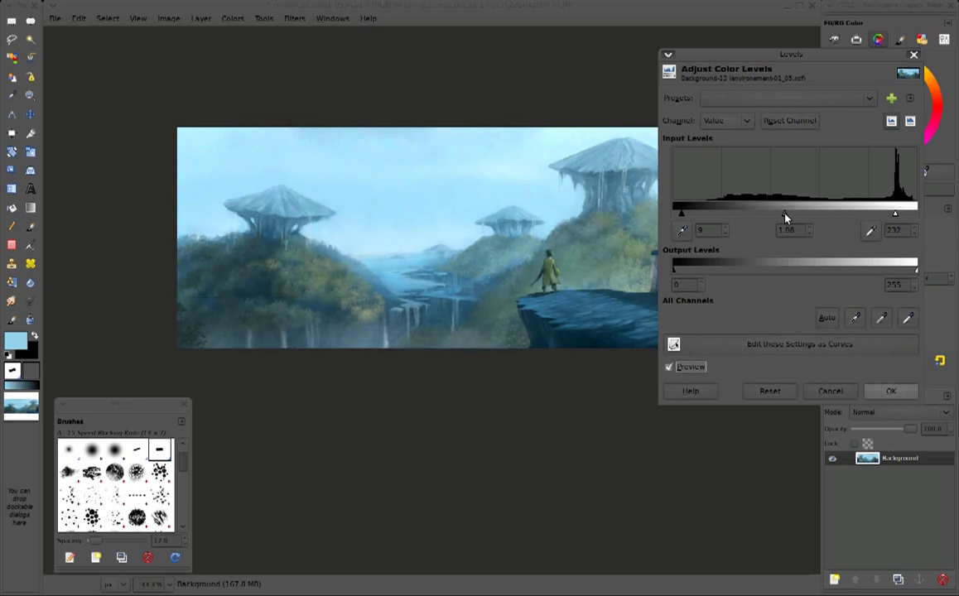
{"action": "left_click", "coordinate": [671, 367]}
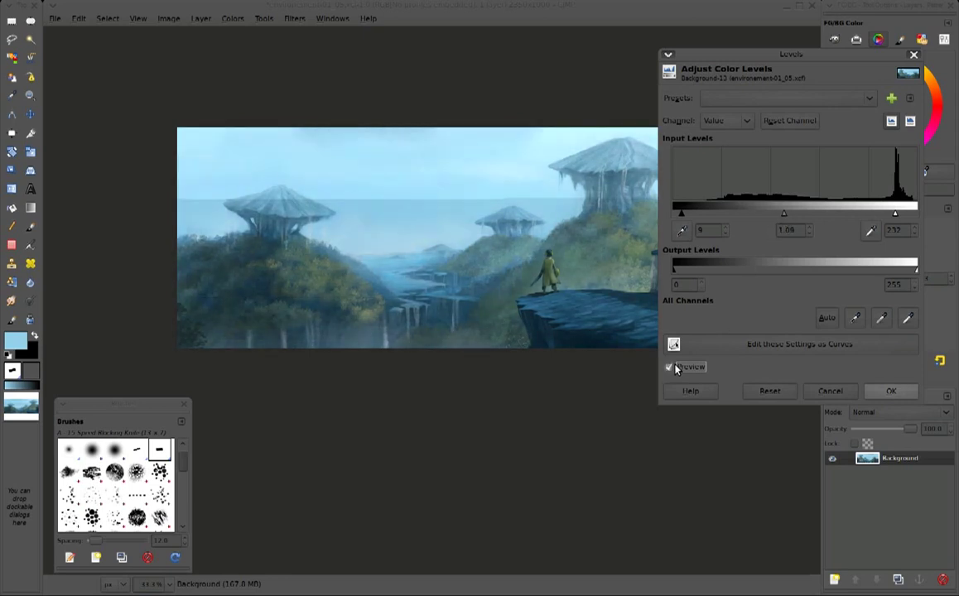
{"action": "left_click_drag", "start_coordinate": [895, 214], "coordinate": [895, 217]}
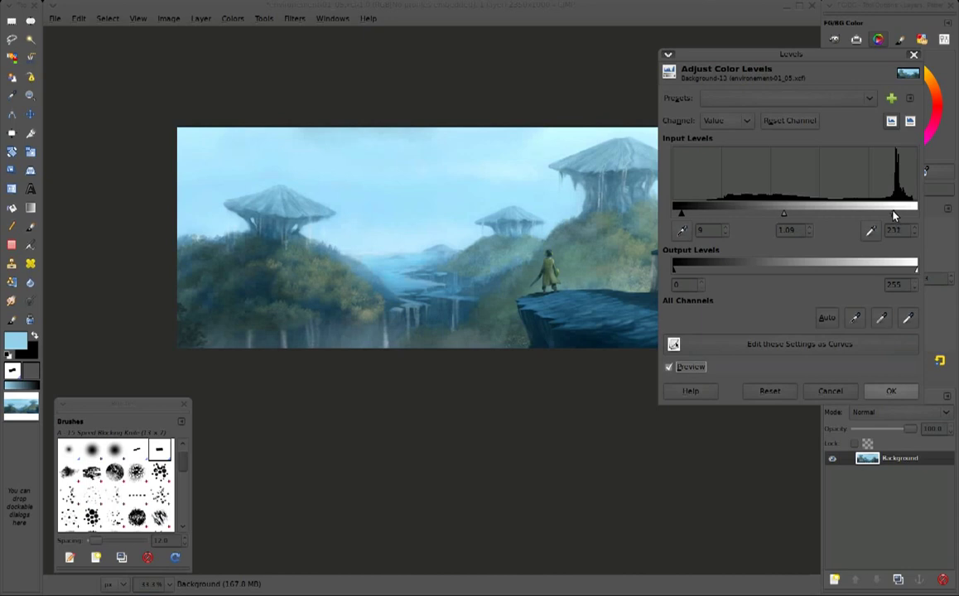
{"action": "left_click", "coordinate": [670, 367]}
{"action": "left_click", "coordinate": [671, 368]}
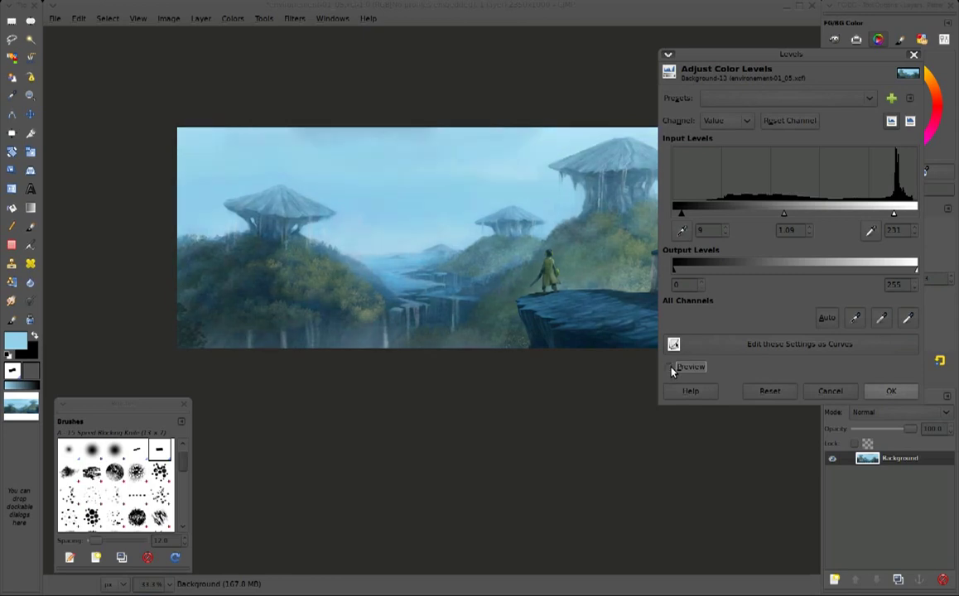
{"action": "left_click", "coordinate": [671, 367]}
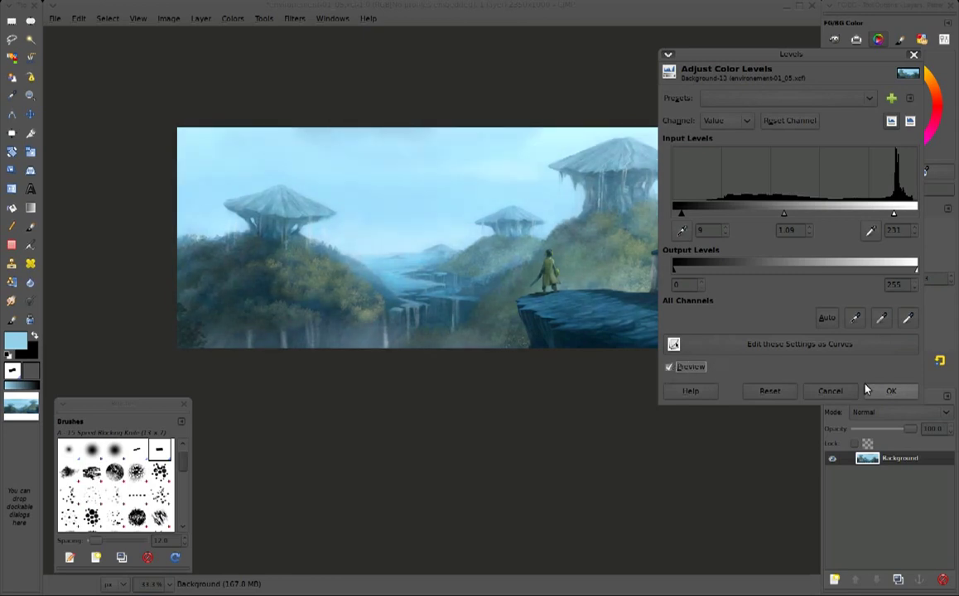
{"action": "left_click", "coordinate": [891, 392]}
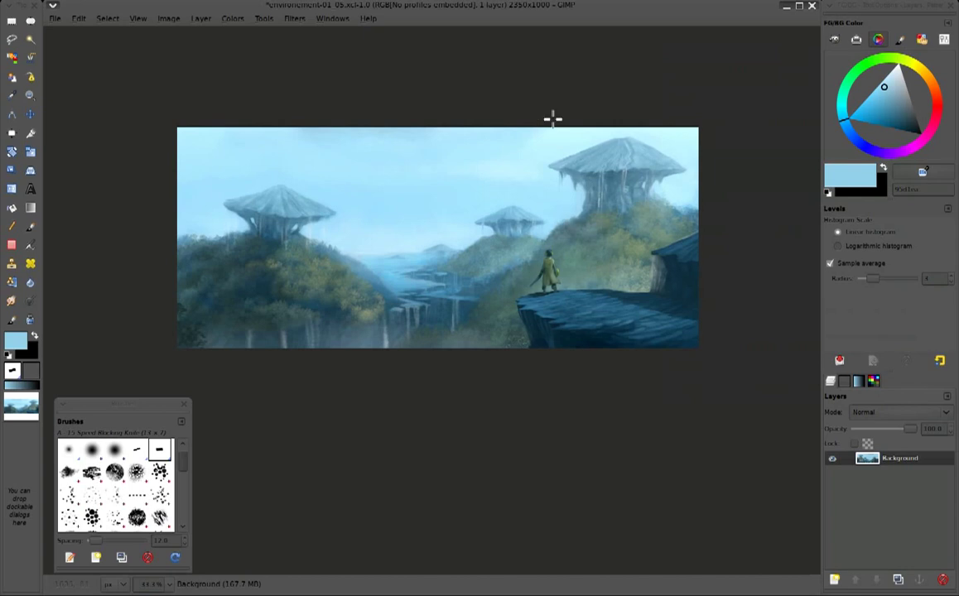
{"action": "scroll", "coordinate": [546, 138], "scroll_direction": "up", "scroll_amount": 1, "text": "ctrl"}
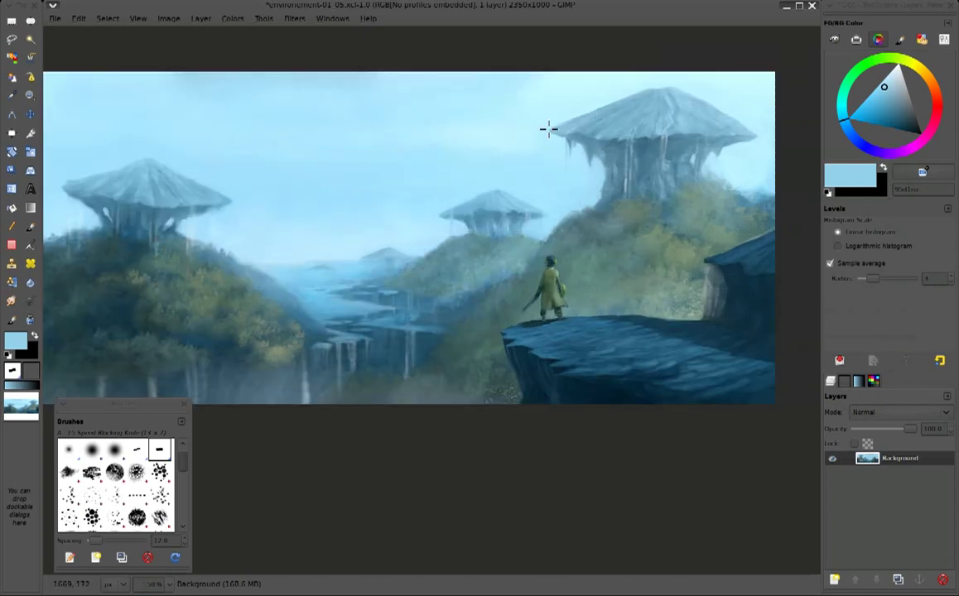
{"action": "left_click_drag", "start_coordinate": [521, 188], "coordinate": [554, 190]}
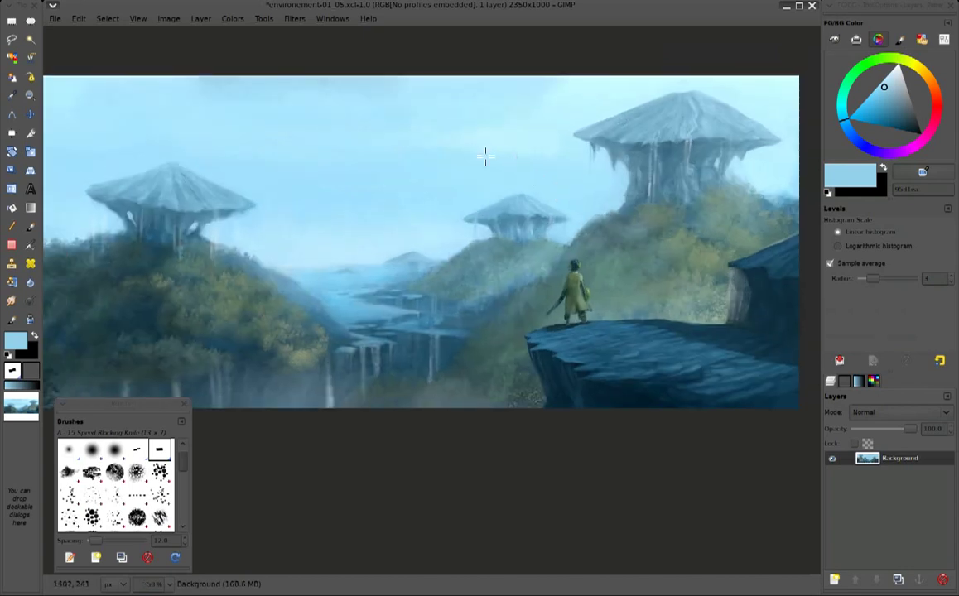
Open and cancel Color Balance, then duplicate the Background layer
{"action": "left_click", "coordinate": [169, 18]}
{"action": "mouse_move", "coordinate": [233, 18]}
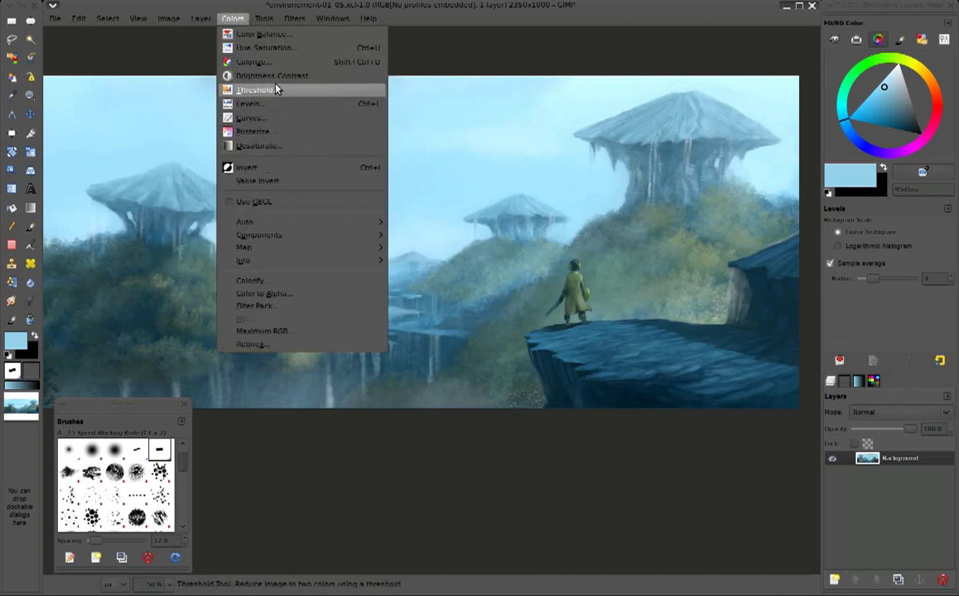
{"action": "left_click", "coordinate": [258, 33]}
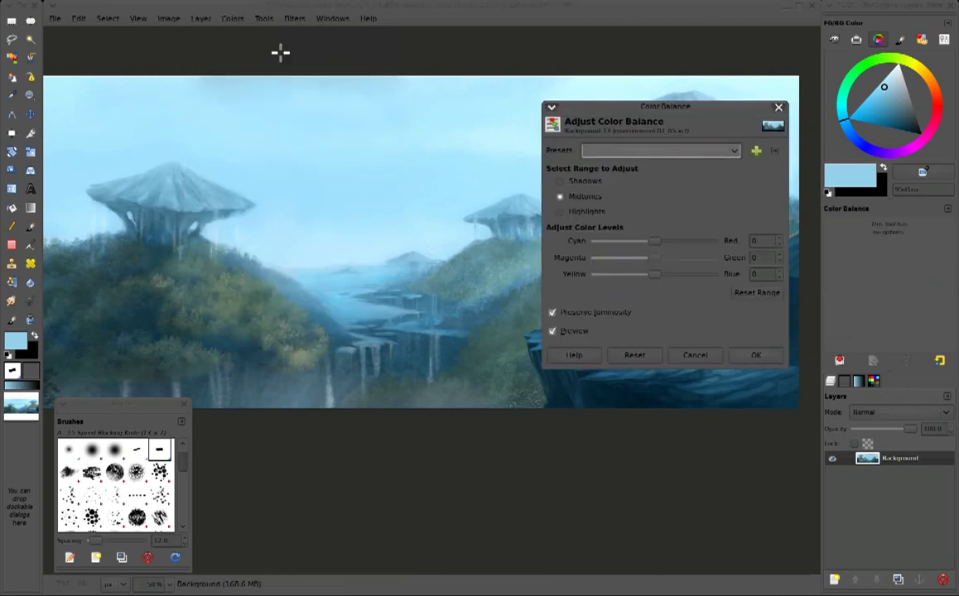
{"action": "left_click_drag", "start_coordinate": [615, 108], "coordinate": [283, 273]}
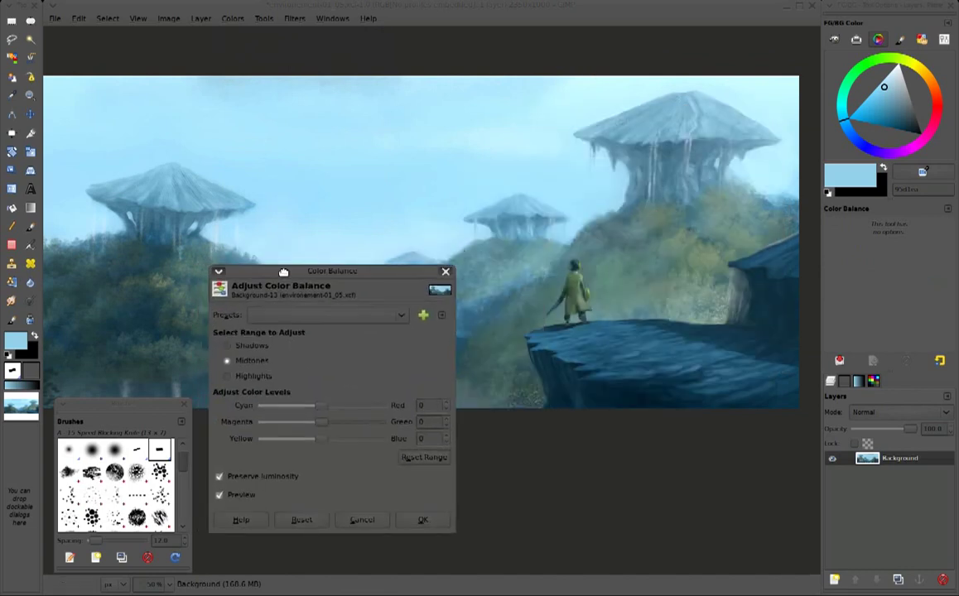
{"action": "left_click", "coordinate": [444, 274]}
{"action": "left_click", "coordinate": [203, 18]}
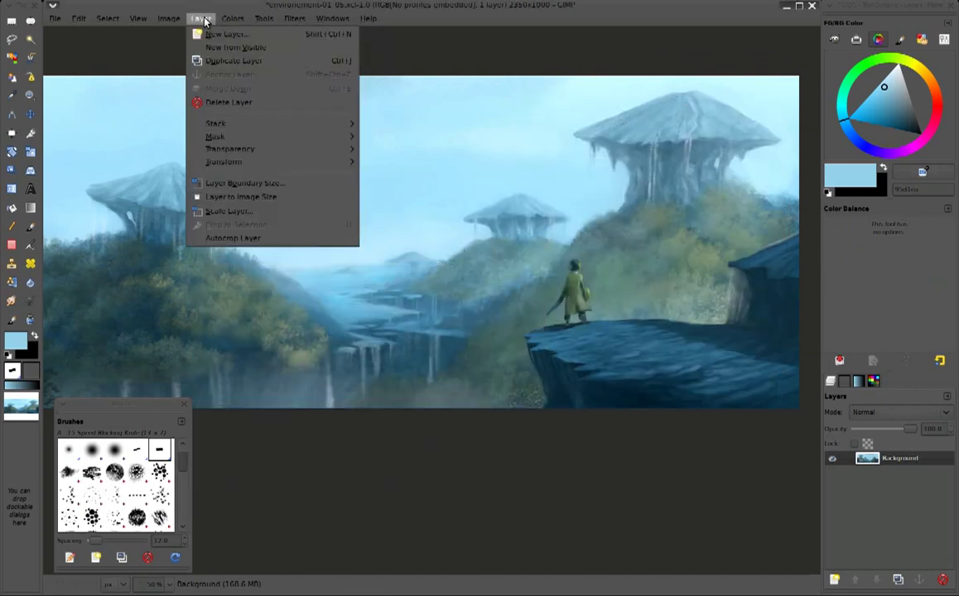
{"action": "left_click", "coordinate": [234, 60]}
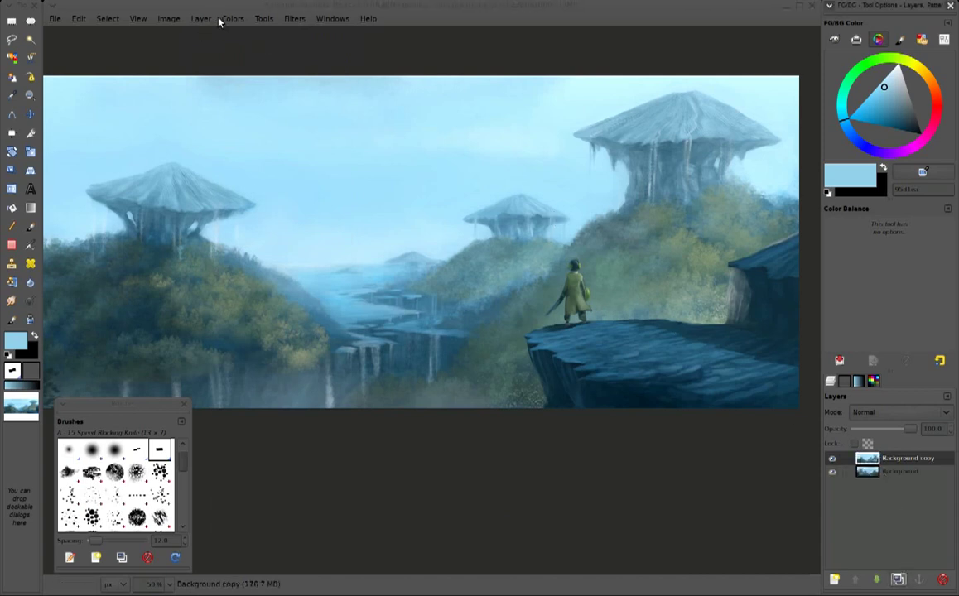
Try an automatic color correction on the Background copy and undo it
{"action": "left_click", "coordinate": [228, 18]}
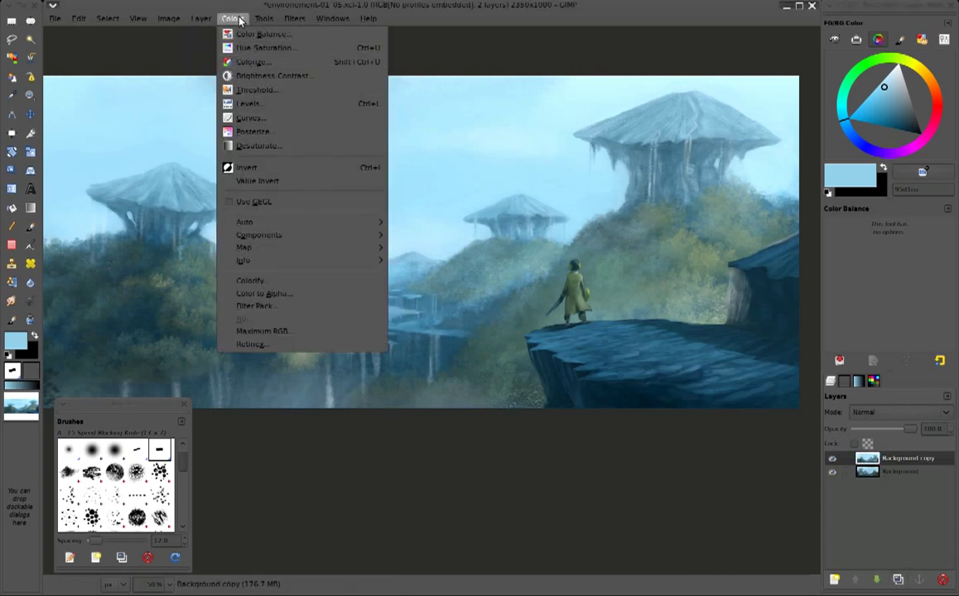
{"action": "mouse_move", "coordinate": [245, 222]}
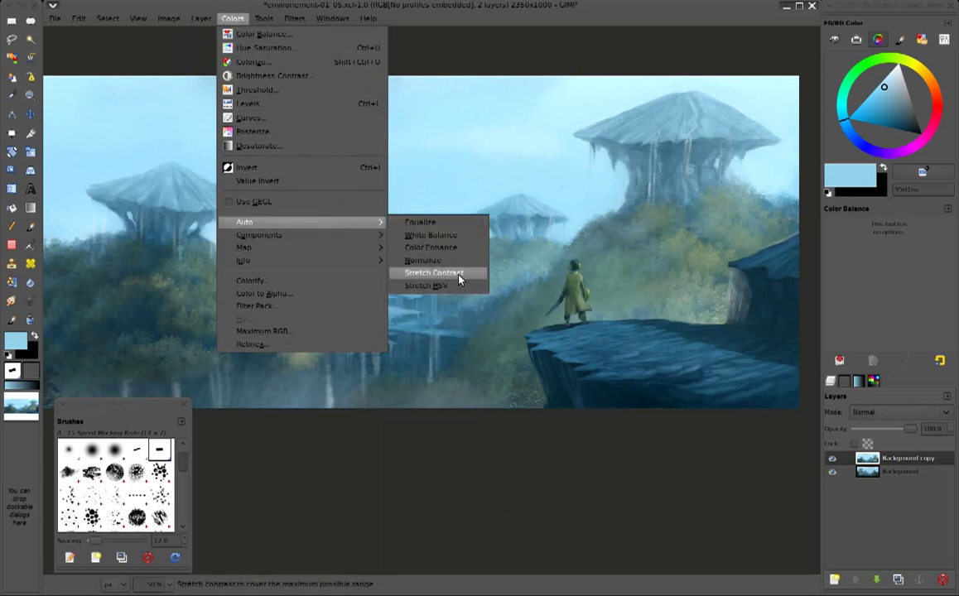
{"action": "left_click", "coordinate": [466, 252]}
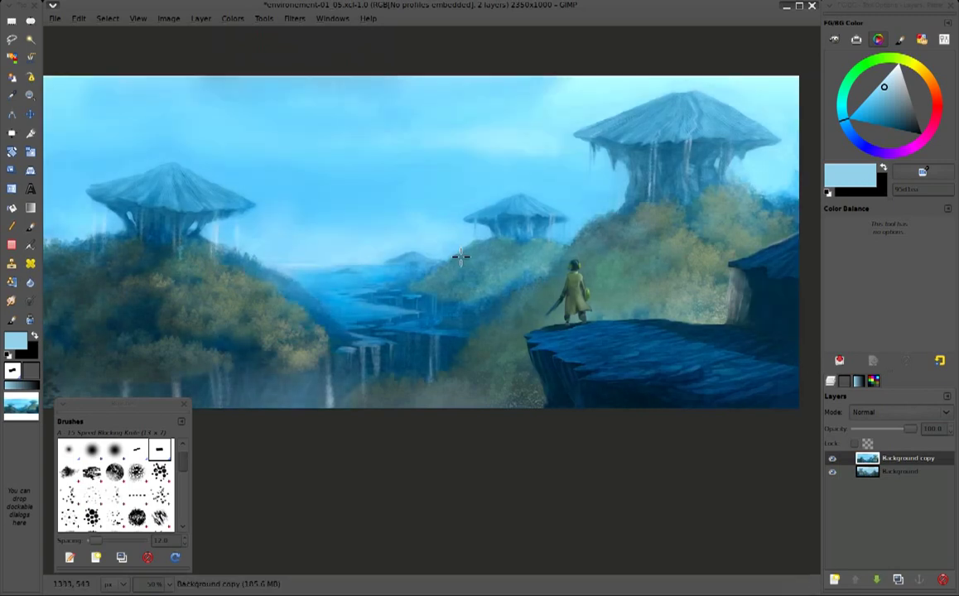
{"action": "key", "text": "ctrl+z"}
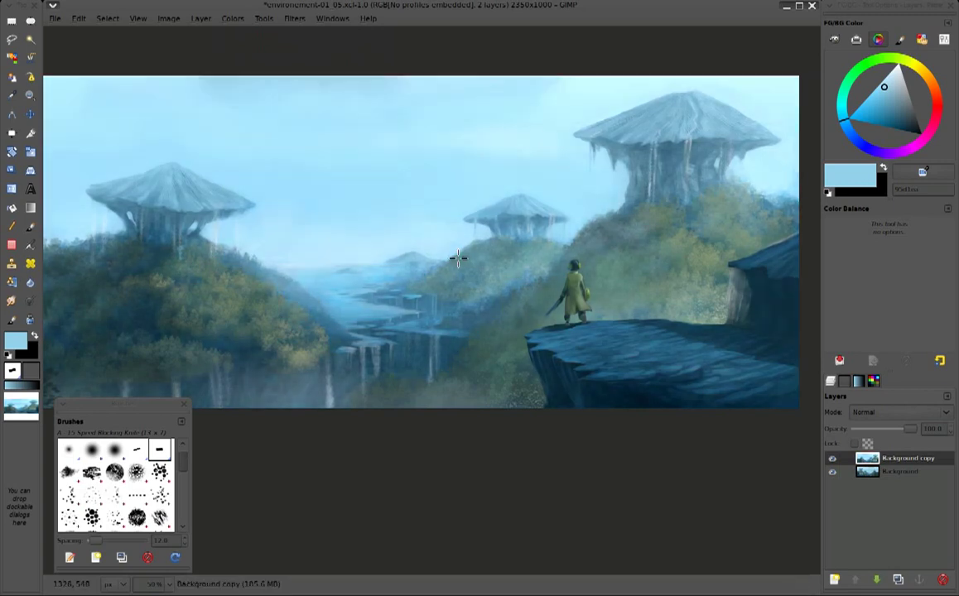
{"action": "left_click", "coordinate": [177, 18]}
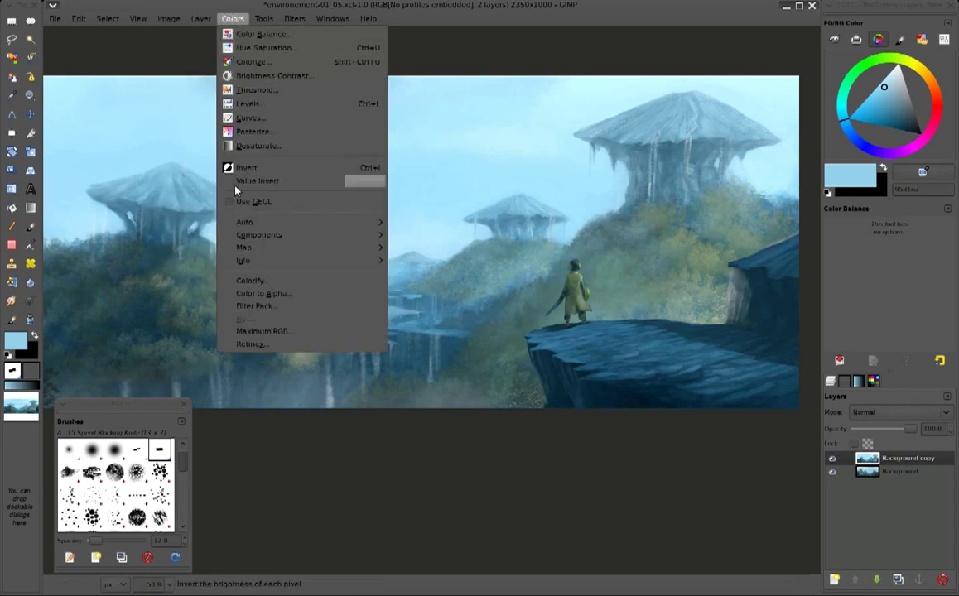
Apply Color Balance to the copy's shadows with Cyan–Red 8 and Yellow–Blue −9
{"action": "left_click", "coordinate": [253, 33]}
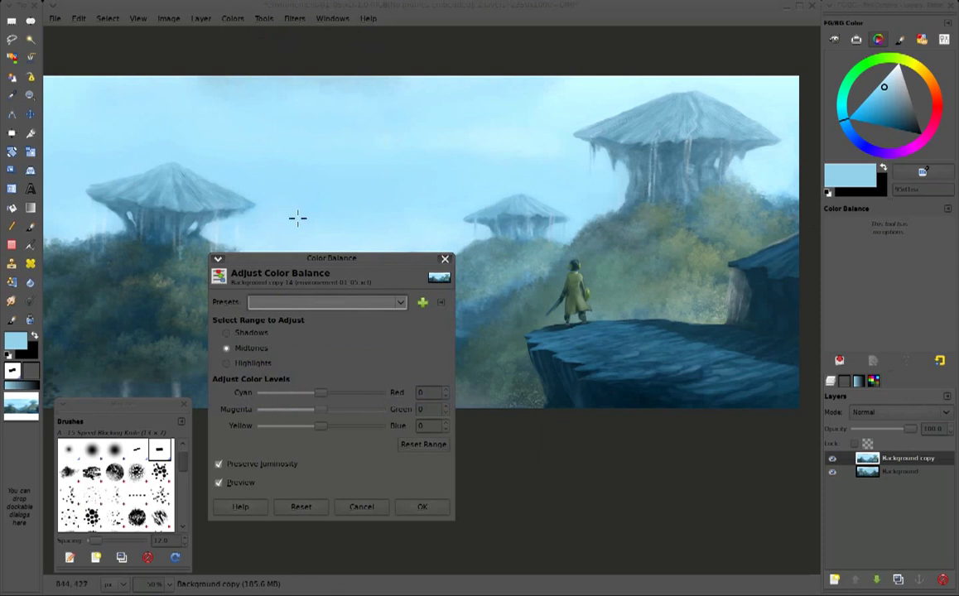
{"action": "left_click_drag", "start_coordinate": [328, 263], "coordinate": [313, 320]}
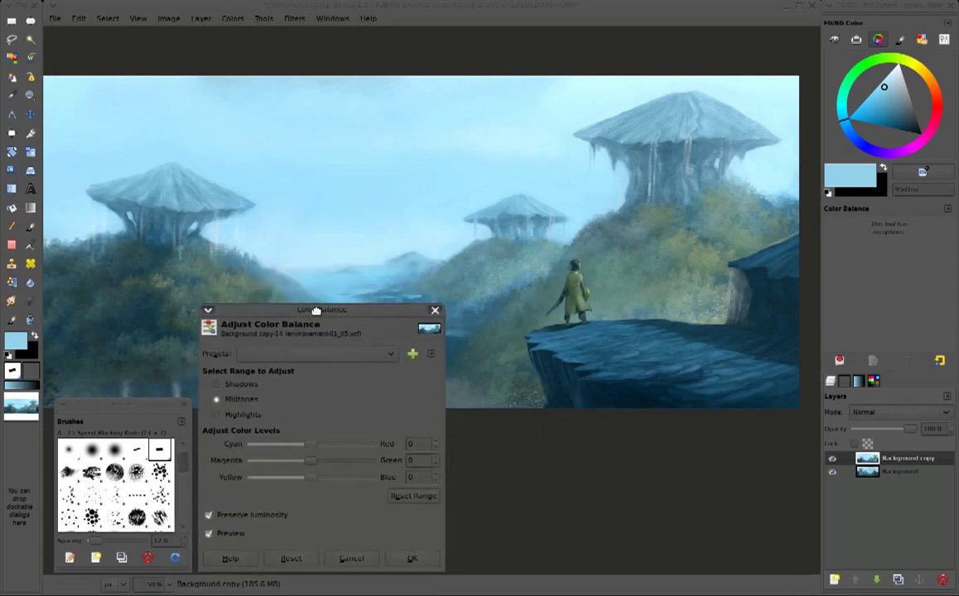
{"action": "left_click", "coordinate": [222, 390]}
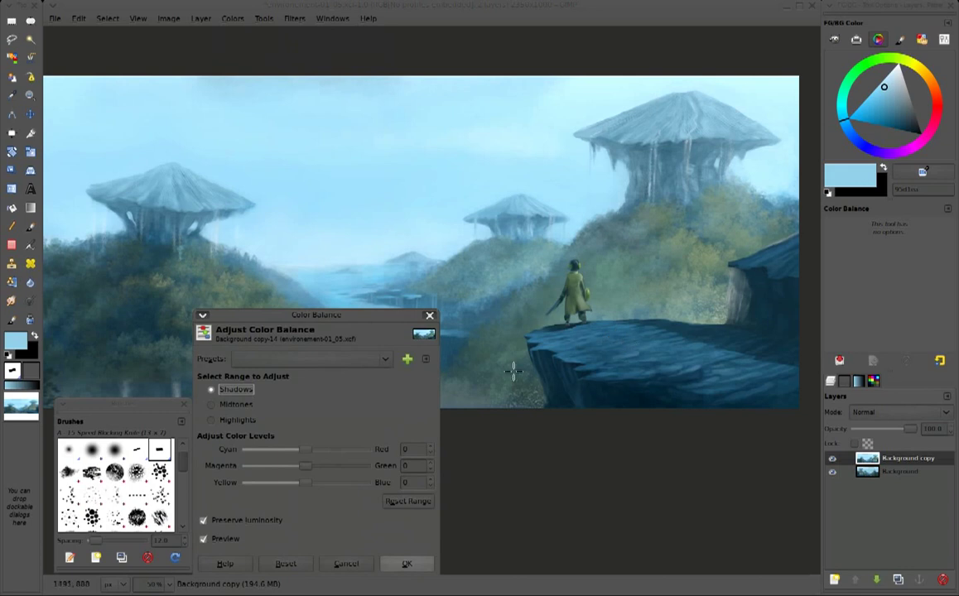
{"action": "left_click_drag", "start_coordinate": [308, 486], "coordinate": [303, 486]}
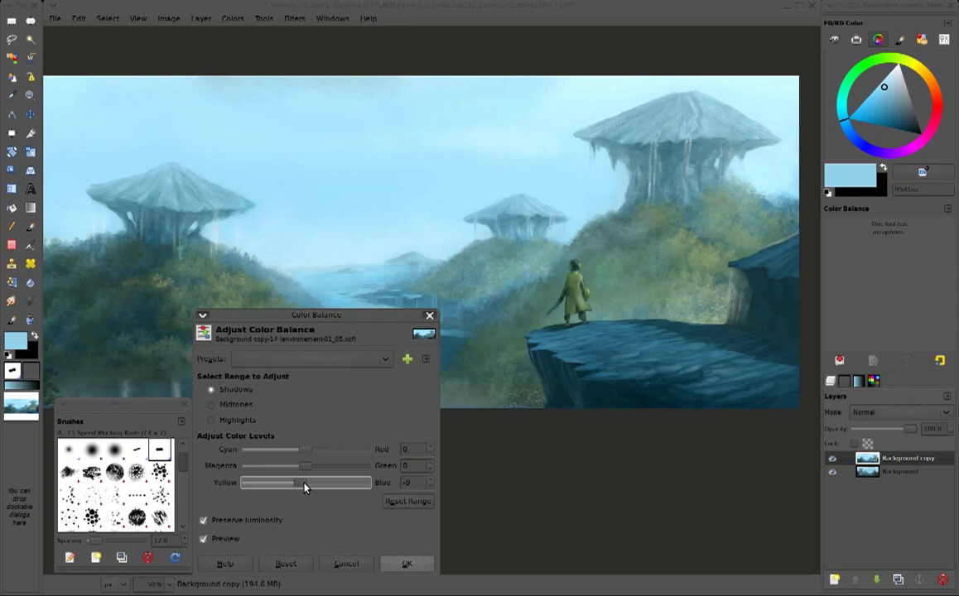
{"action": "left_click", "coordinate": [310, 454]}
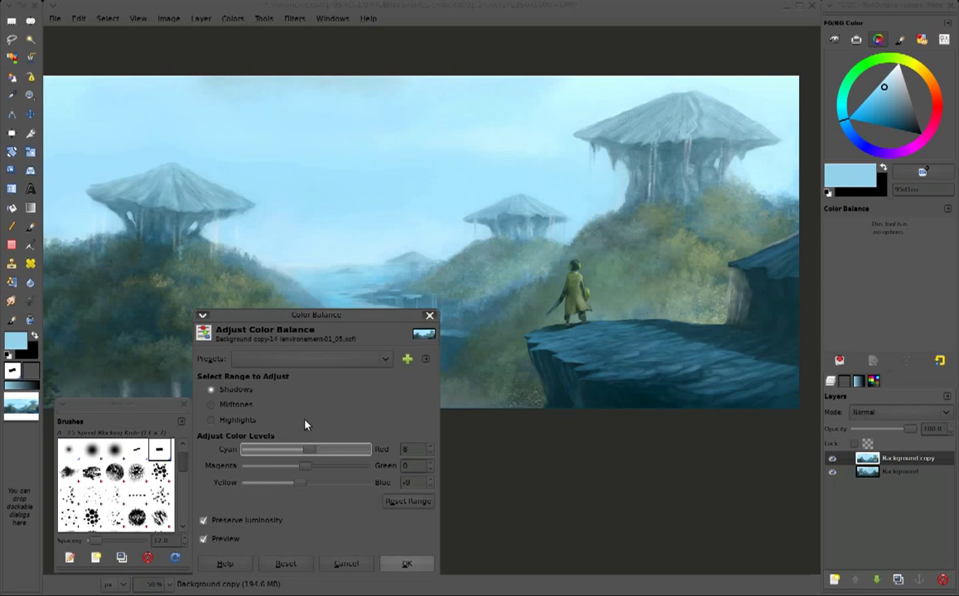
{"action": "left_click_drag", "start_coordinate": [323, 332], "coordinate": [389, 23]}
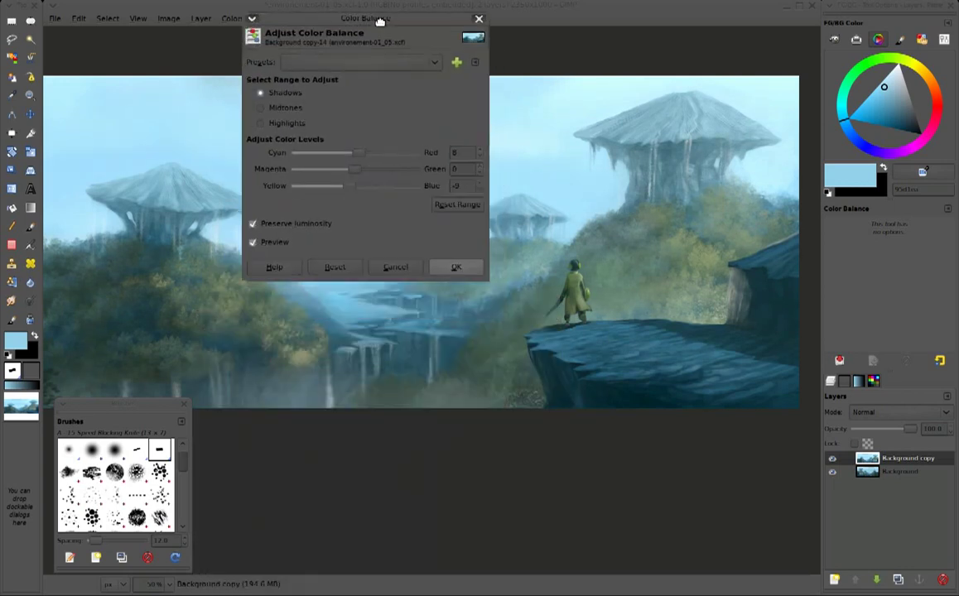
{"action": "left_click", "coordinate": [273, 231]}
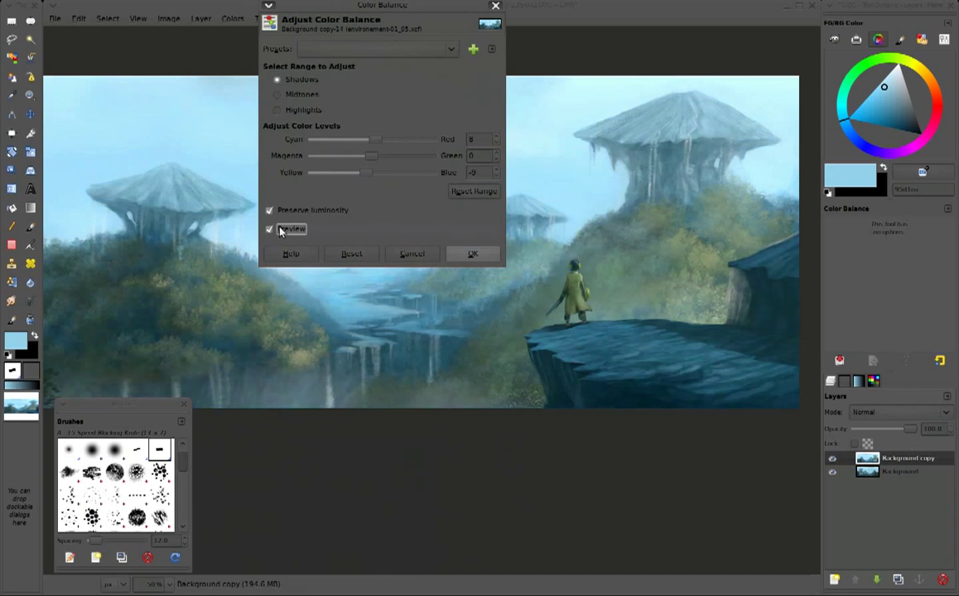
{"action": "left_click", "coordinate": [473, 253]}
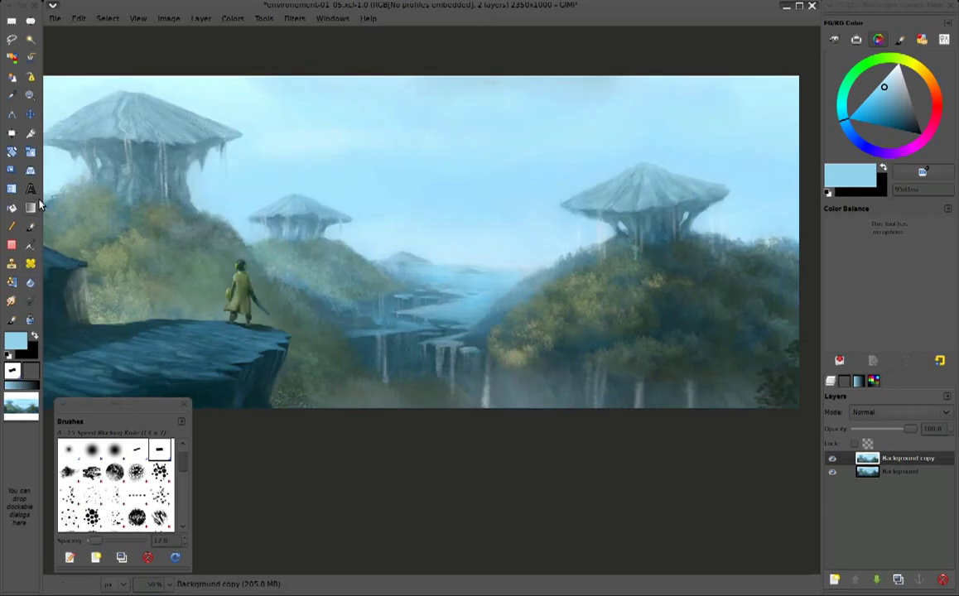
Switch to the paintbrush with a small round preset and sample dark teal from the forest
{"action": "left_click", "coordinate": [30, 226]}
{"action": "left_click", "coordinate": [873, 360]}
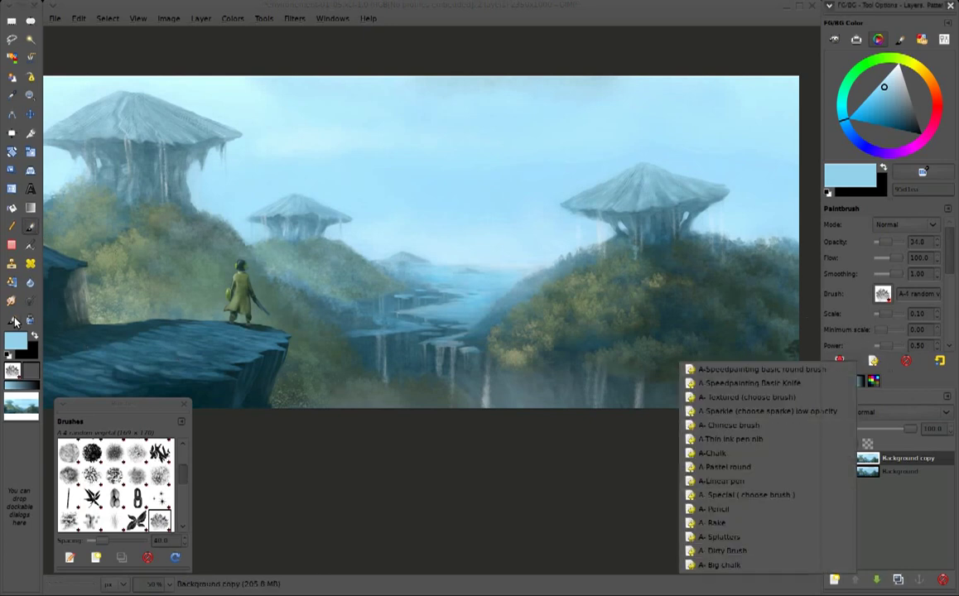
{"action": "left_click", "coordinate": [17, 292]}
{"action": "left_click", "coordinate": [848, 365]}
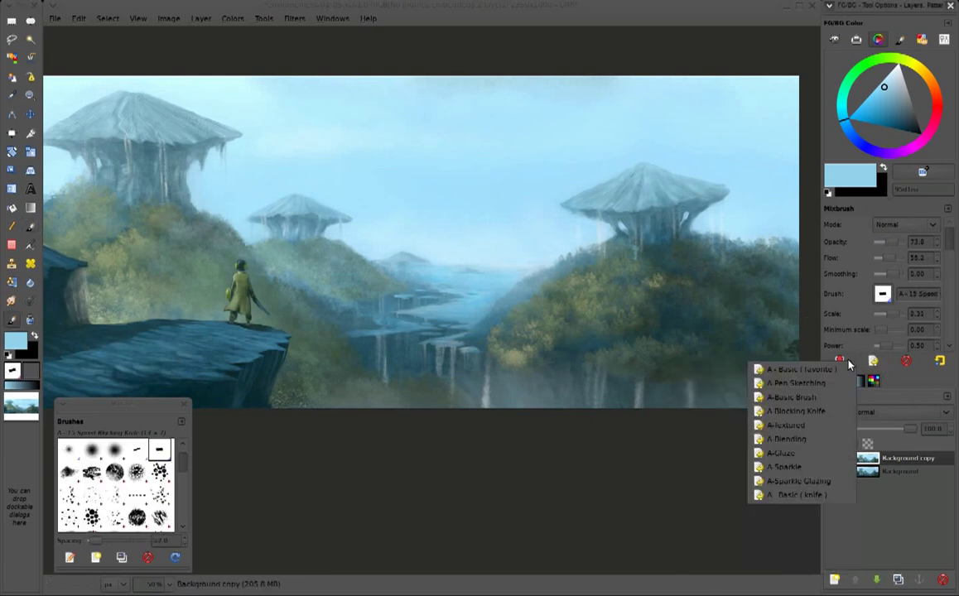
{"action": "left_click", "coordinate": [795, 384]}
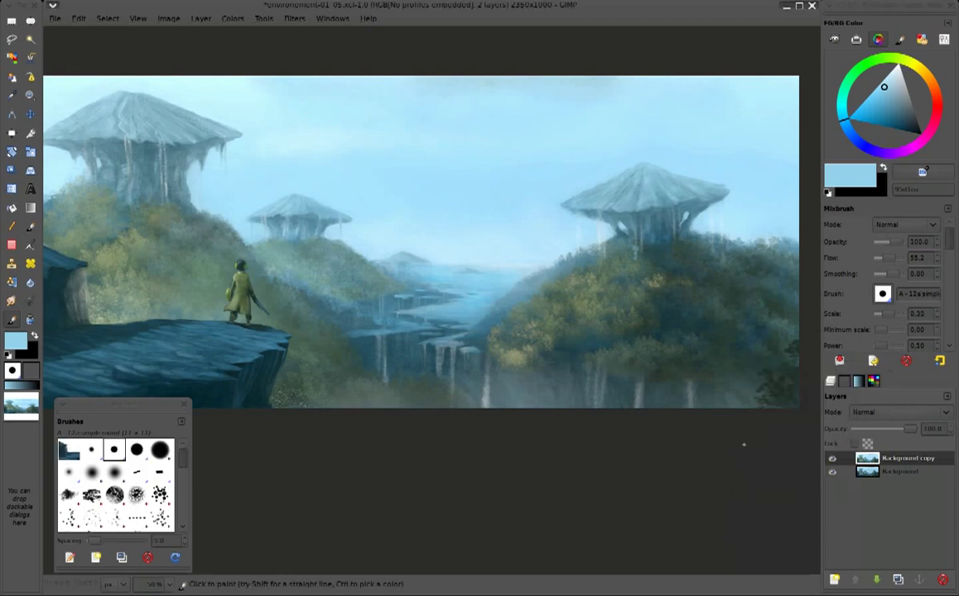
{"action": "scroll", "coordinate": [742, 443], "scroll_direction": "up", "scroll_amount": 1}
{"action": "scroll", "coordinate": [743, 423], "scroll_direction": "up", "scroll_amount": 1}
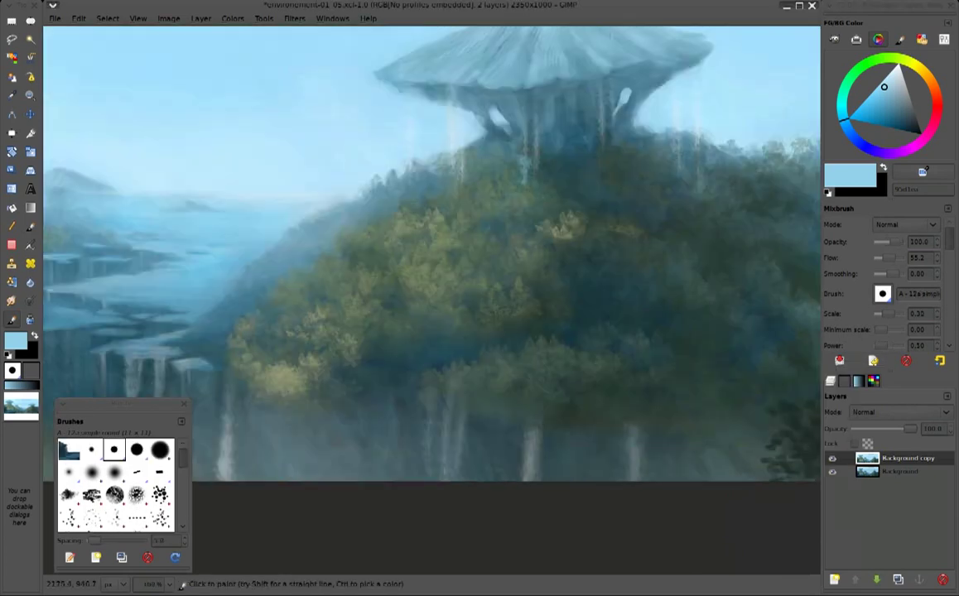
{"action": "scroll", "coordinate": [743, 426], "scroll_direction": "up", "scroll_amount": 1}
{"action": "left_click", "coordinate": [504, 405], "text": "ctrl"}
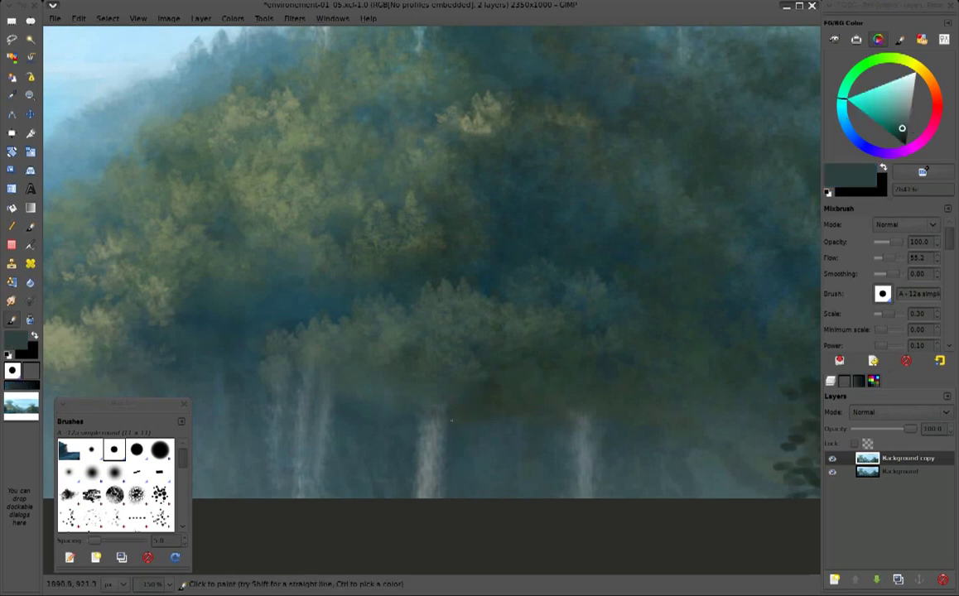
{"action": "left_click", "coordinate": [470, 409], "text": "ctrl"}
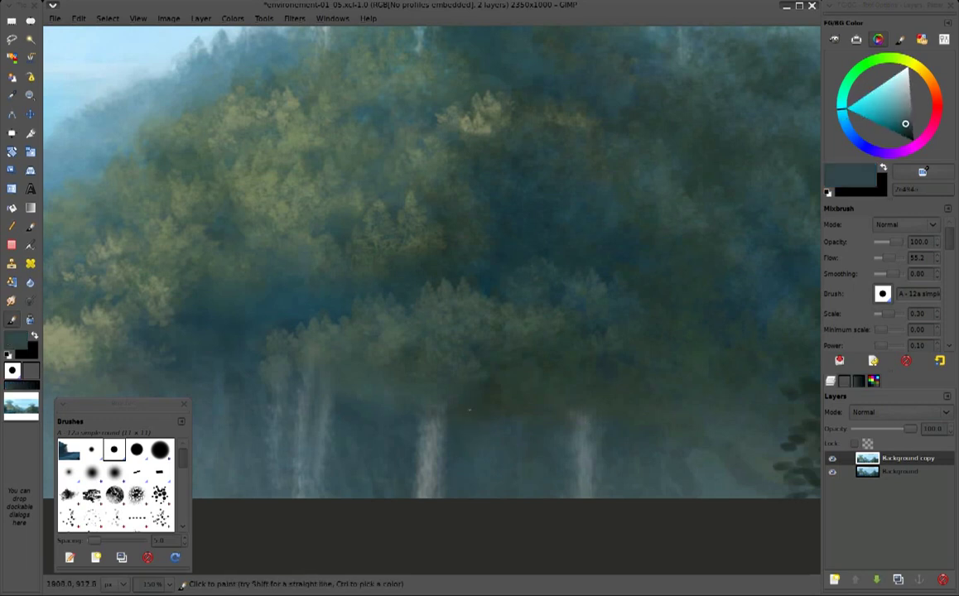
{"action": "left_click", "coordinate": [466, 403], "text": "ctrl"}
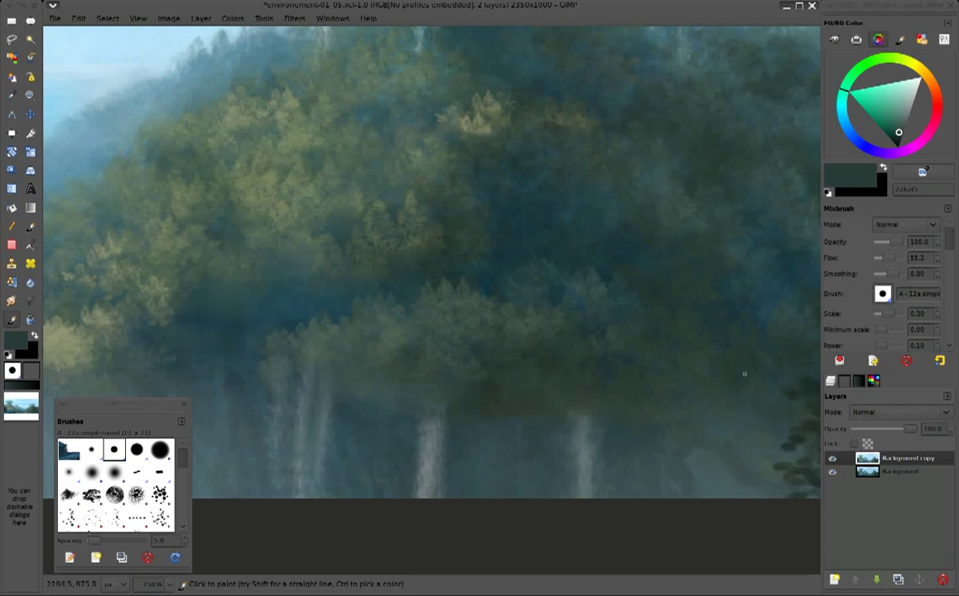
Toggle the Background copy's visibility to compare, then merge it down into Background
{"action": "left_click_drag", "start_coordinate": [744, 375], "coordinate": [562, 344]}
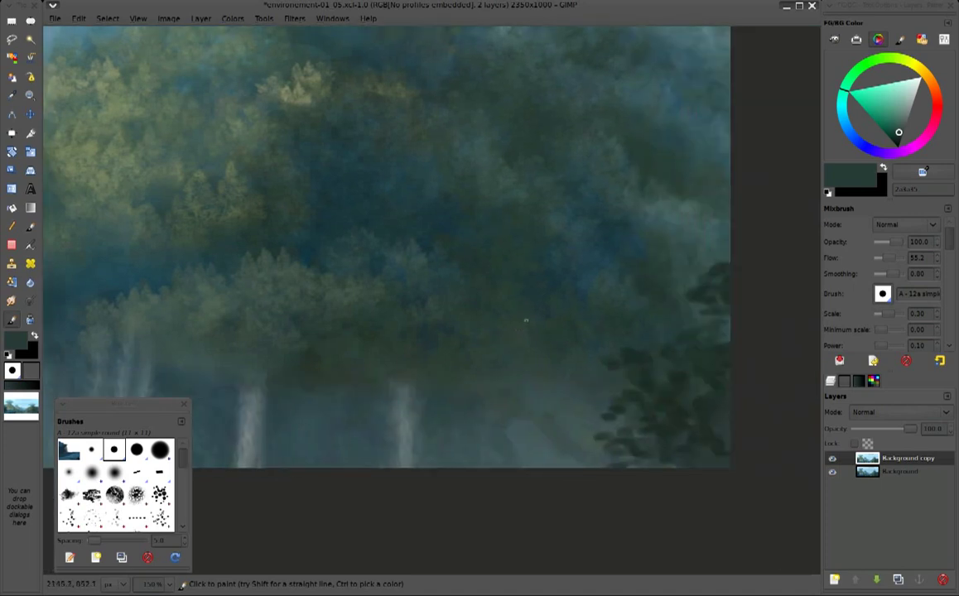
{"action": "left_click", "coordinate": [833, 461]}
{"action": "left_click", "coordinate": [833, 460]}
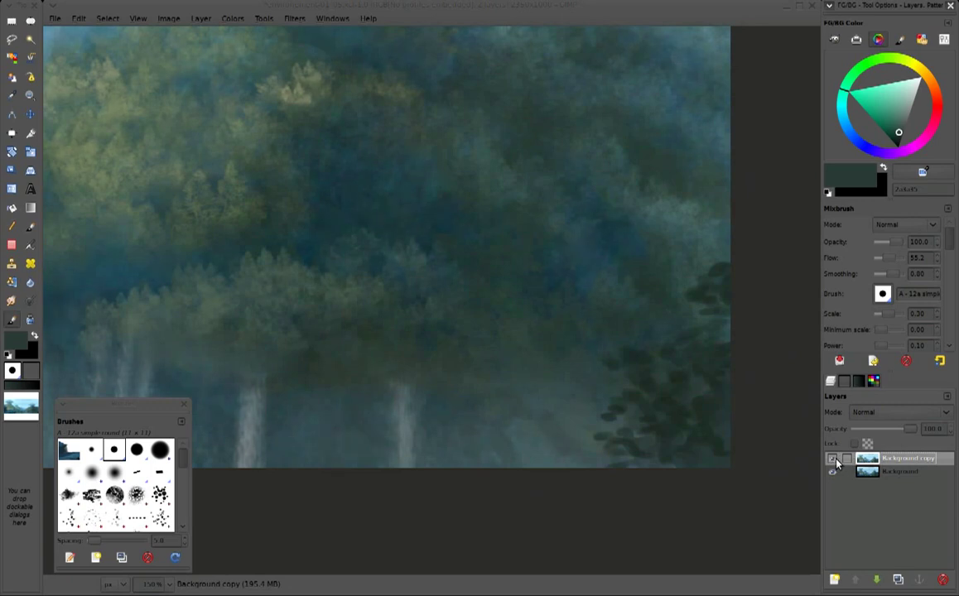
{"action": "right_click", "coordinate": [845, 470]}
{"action": "left_click", "coordinate": [887, 505]}
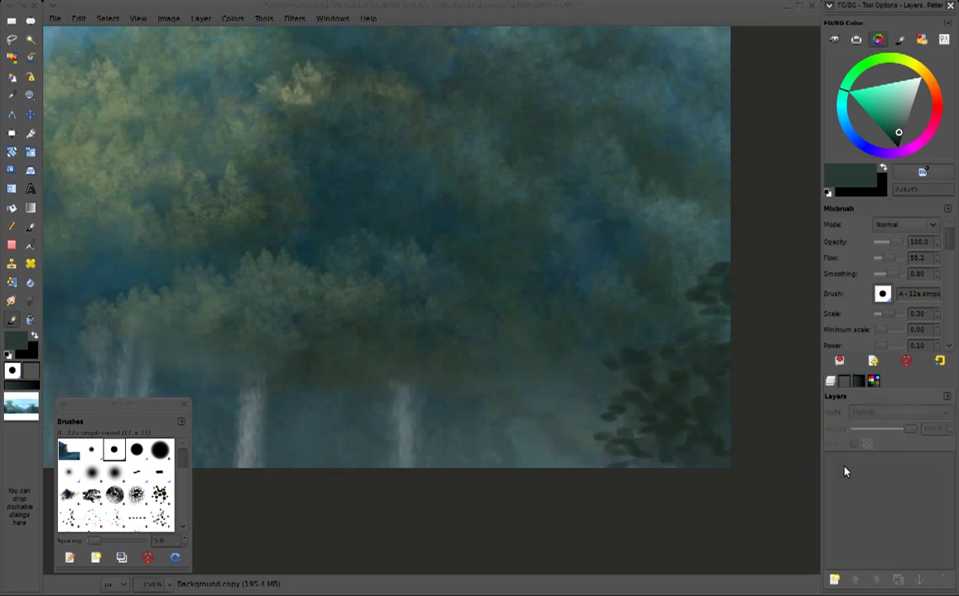
On a new layer, sign in light grey near the bottom-right and fade the layer's opacity
{"action": "left_click", "coordinate": [834, 580], "text": "shift"}
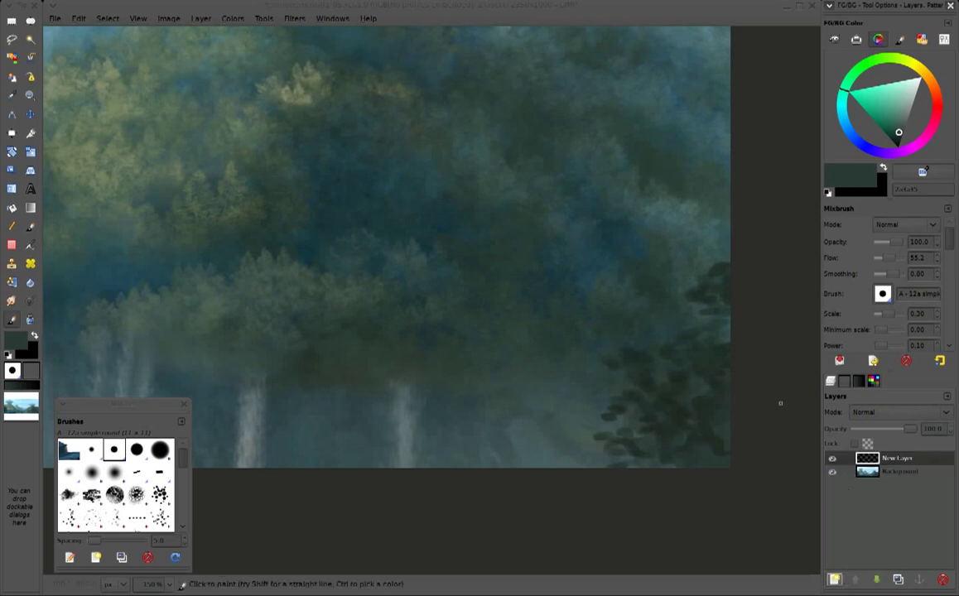
{"action": "left_click", "coordinate": [913, 97]}
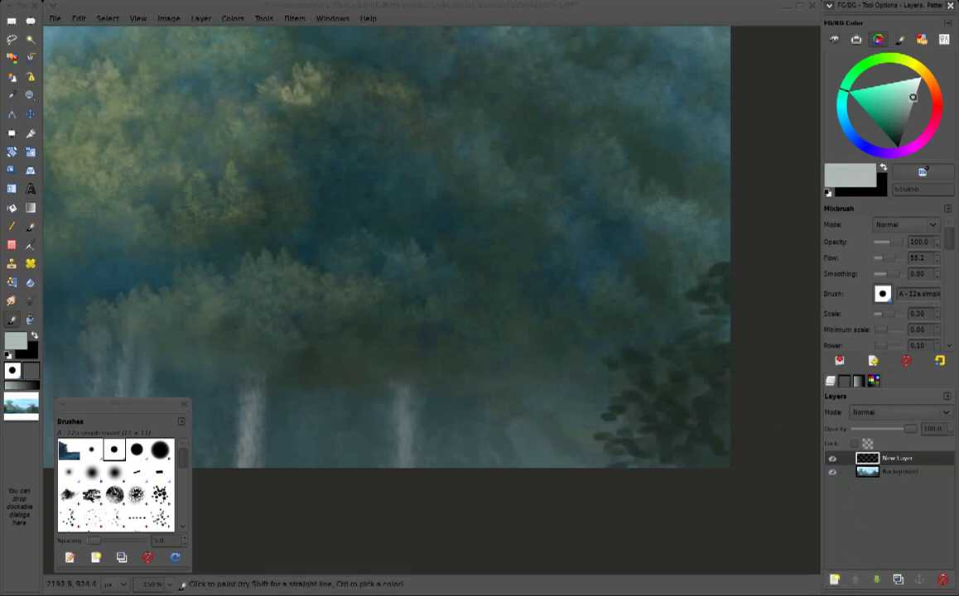
{"action": "mouse_move", "coordinate": [526, 424]}
{"action": "left_mouse_down"}
{"action": "mouse_move", "coordinate": [584, 402]}
{"action": "mouse_move", "coordinate": [595, 372]}
{"action": "mouse_move", "coordinate": [621, 393]}
{"action": "mouse_move", "coordinate": [668, 378]}
{"action": "mouse_move", "coordinate": [696, 386]}
{"action": "mouse_move", "coordinate": [676, 404]}
{"action": "mouse_move", "coordinate": [695, 414]}
{"action": "left_mouse_up"}
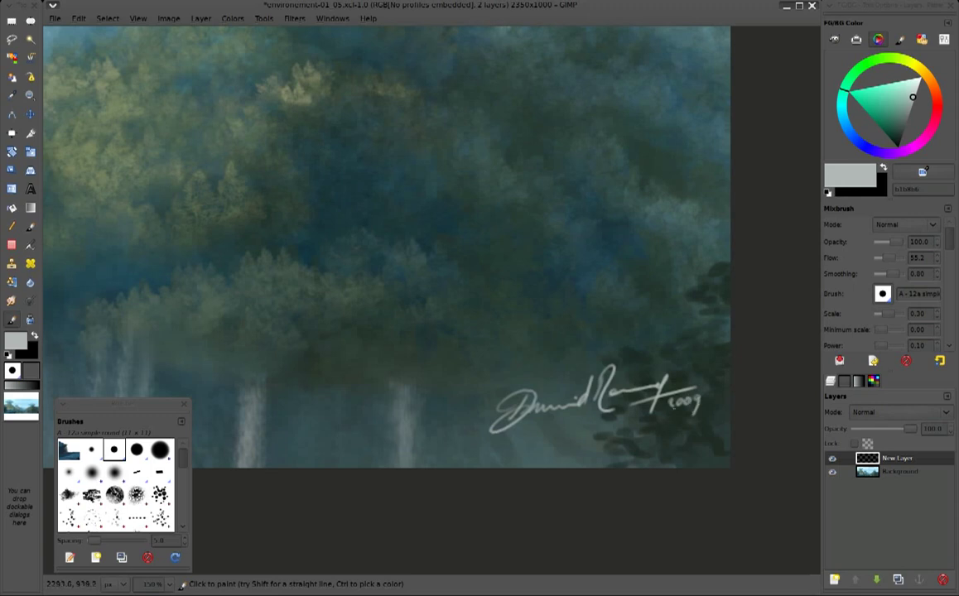
{"action": "scroll", "coordinate": [686, 386], "scroll_direction": "down", "scroll_amount": 3}
{"action": "scroll", "coordinate": [686, 381], "scroll_direction": "down", "scroll_amount": 1}
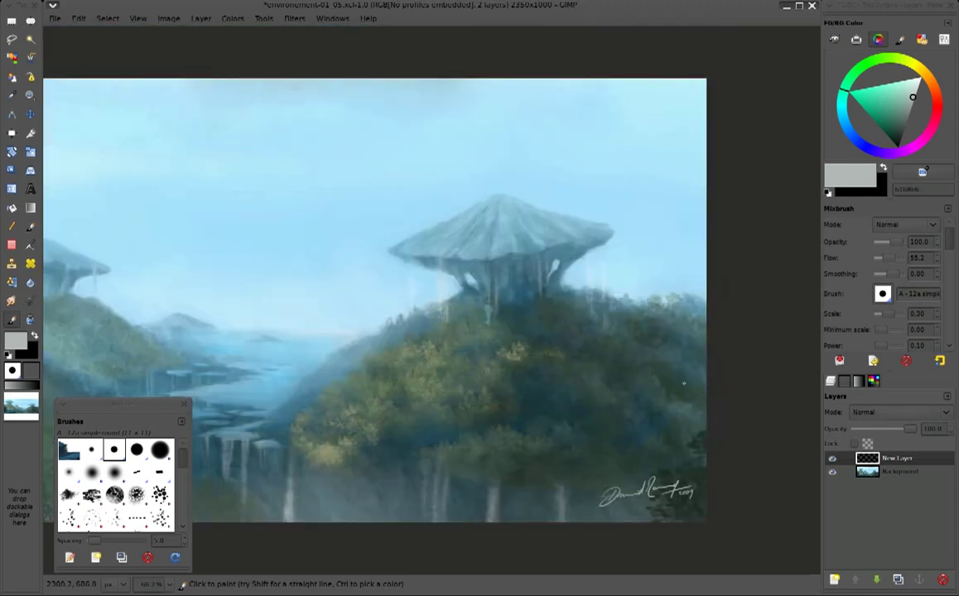
{"action": "scroll", "coordinate": [685, 383], "scroll_direction": "down", "scroll_amount": 1}
{"action": "left_click_drag", "start_coordinate": [900, 432], "coordinate": [880, 431]}
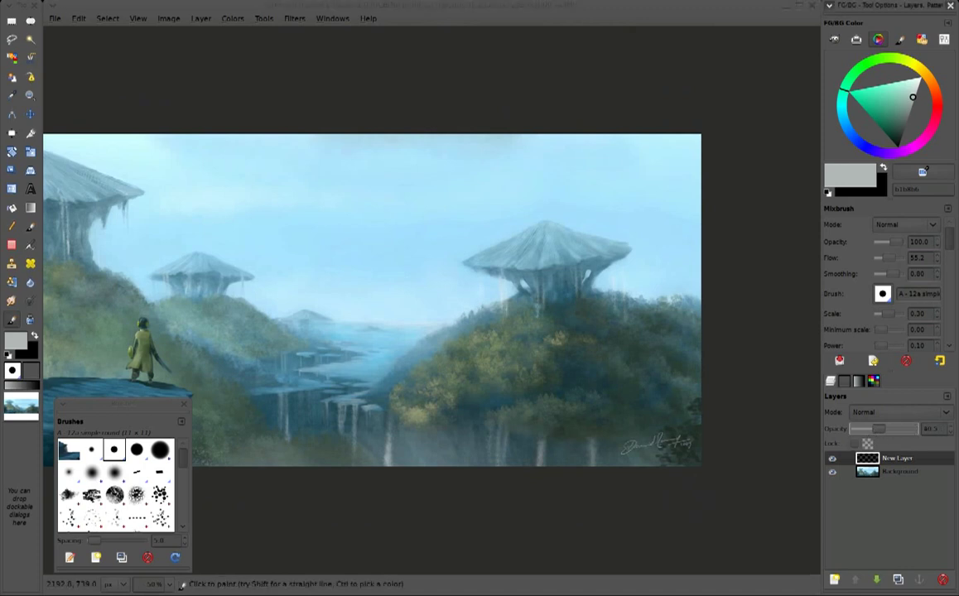
{"action": "scroll", "coordinate": [541, 199], "scroll_direction": "up", "scroll_amount": 1}
{"action": "scroll", "coordinate": [609, 151], "scroll_direction": "up", "scroll_amount": 1}
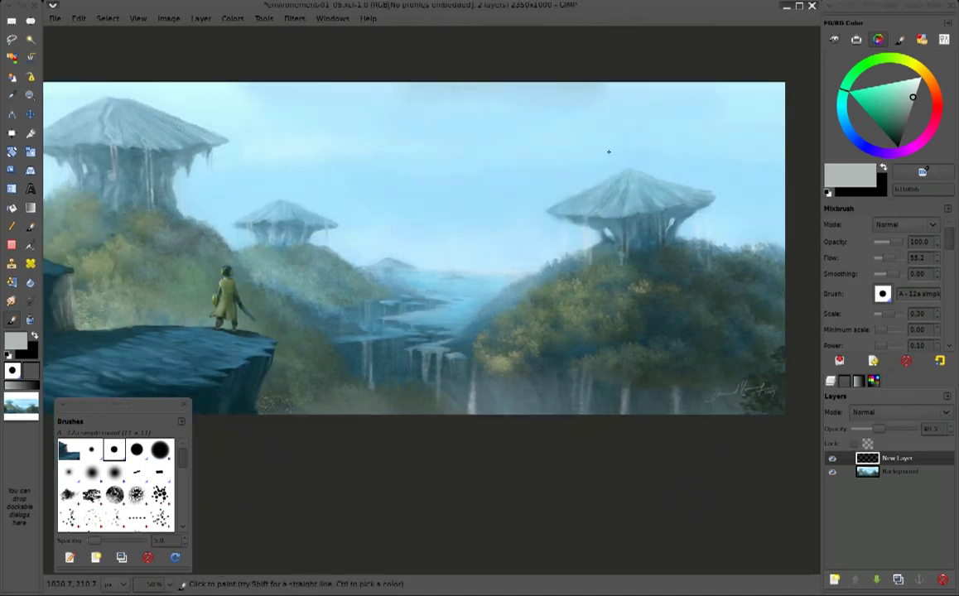
Scale the signature layer down toward the bottom-right corner
{"action": "key", "text": "shift+s"}
{"action": "left_click", "coordinate": [567, 199]}
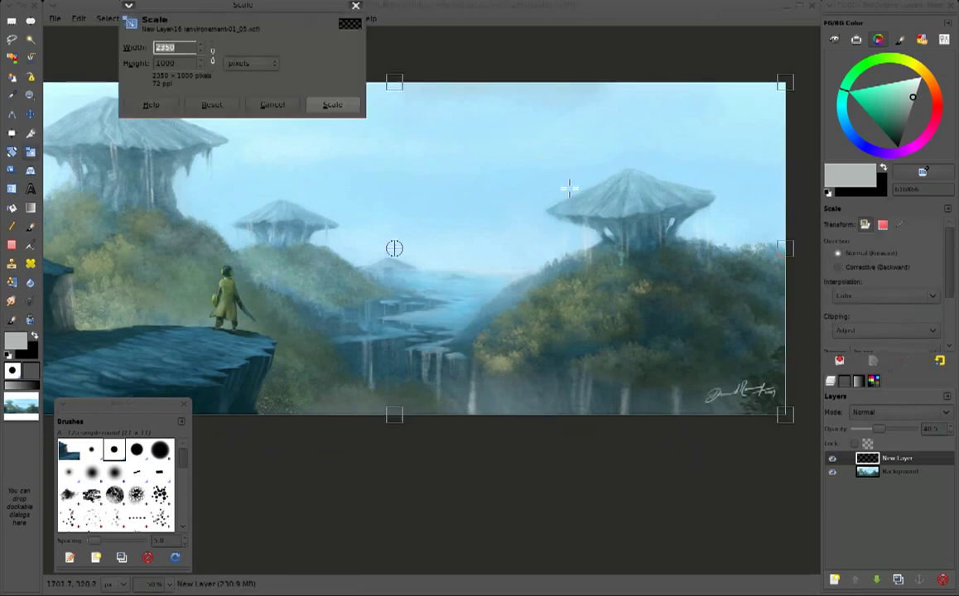
{"action": "mouse_move", "coordinate": [53, 75]}
{"action": "left_mouse_down"}
{"action": "mouse_move", "coordinate": [104, 113]}
{"action": "mouse_move", "coordinate": [334, 207]}
{"action": "left_mouse_up"}
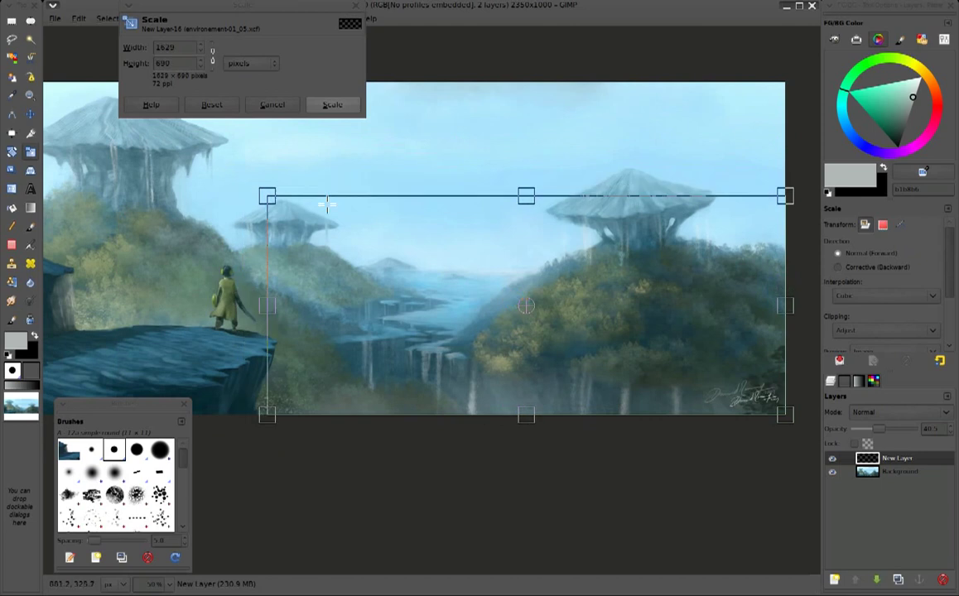
{"action": "left_click", "coordinate": [332, 104]}
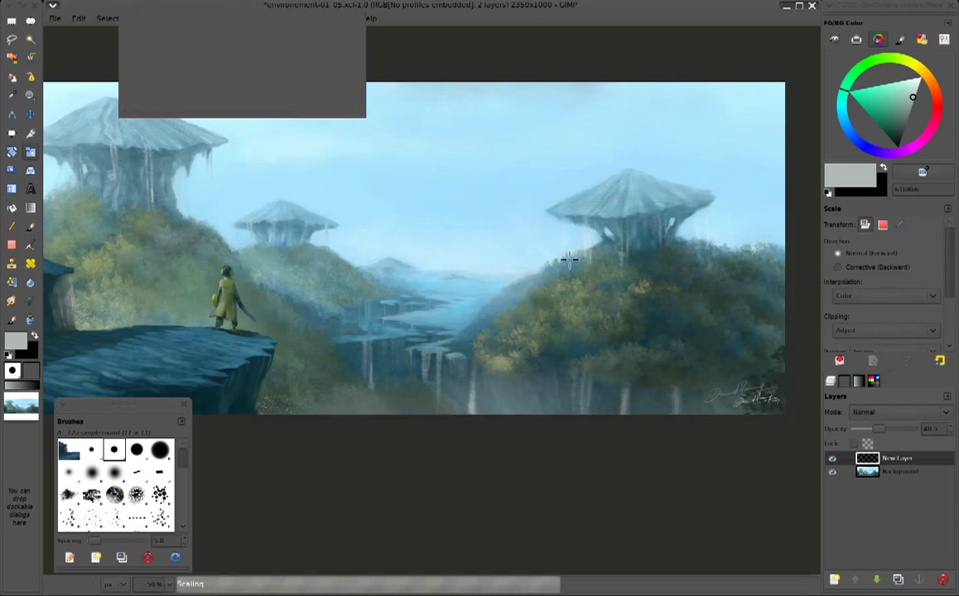
Nudge the signature into place, set its opacity to 54.8, and flatten the image
{"action": "key", "text": "m"}
{"action": "left_click_drag", "start_coordinate": [685, 338], "coordinate": [689, 343]}
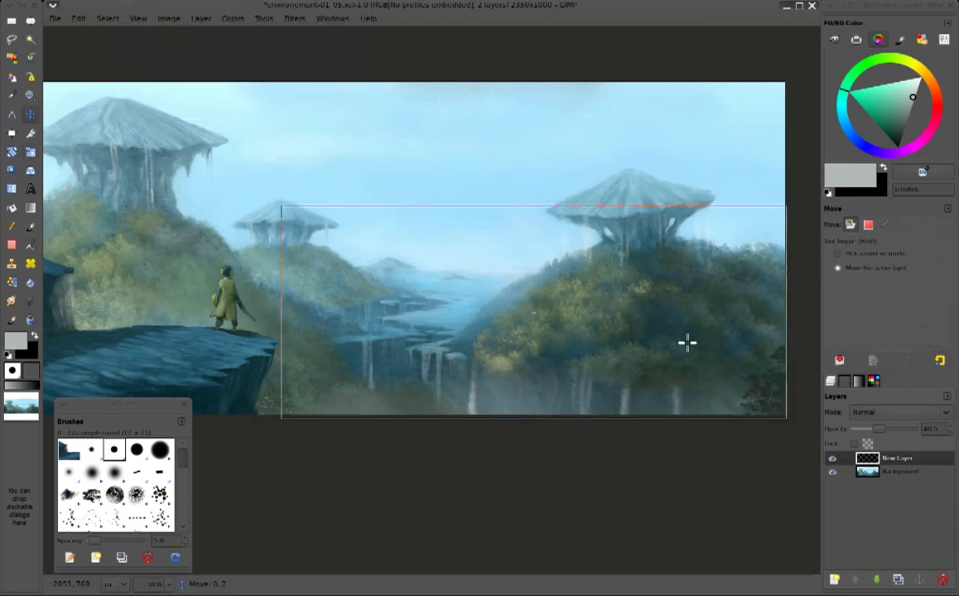
{"action": "left_click", "coordinate": [890, 429]}
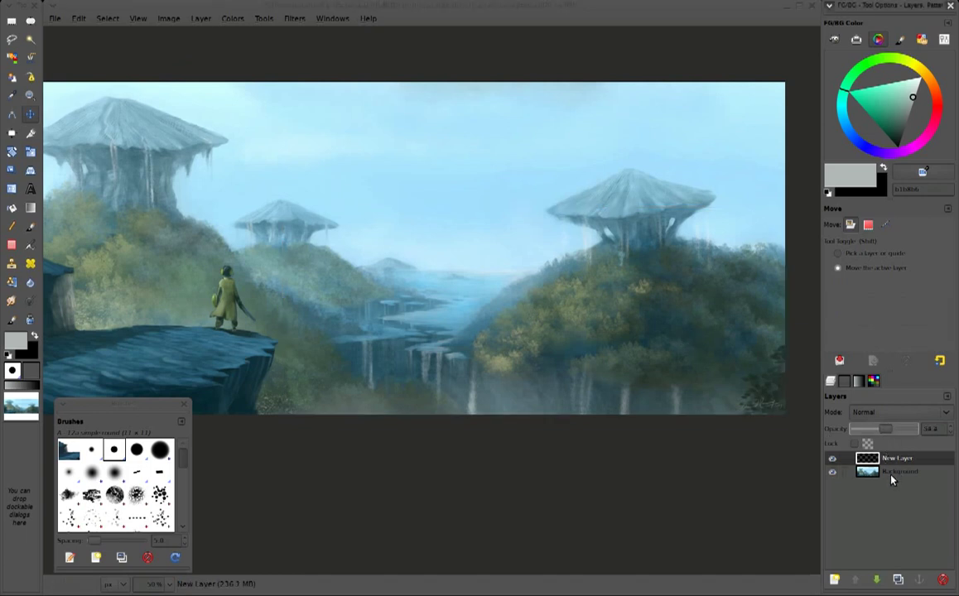
{"action": "key", "text": "ctrl+z"}
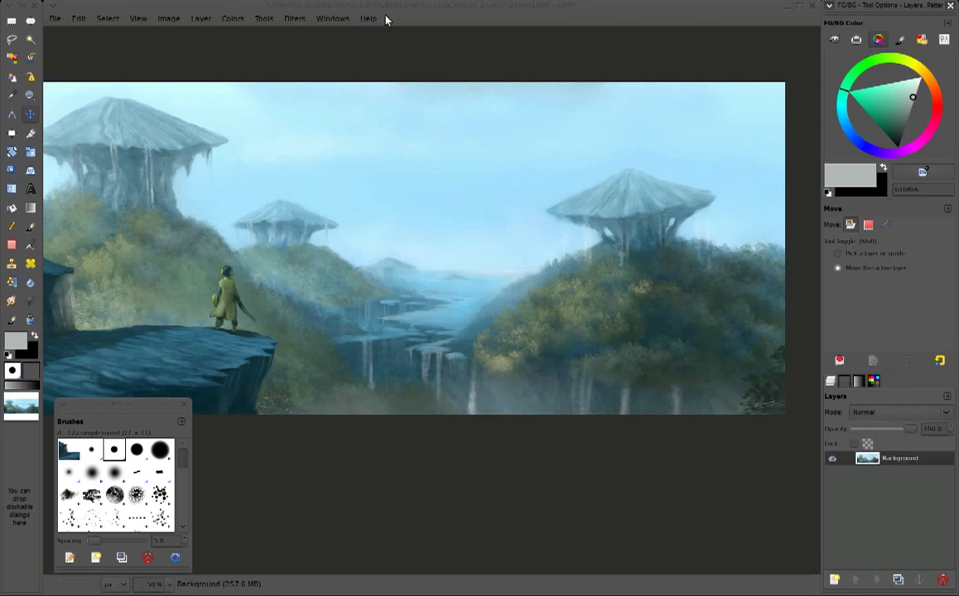
{"action": "key", "text": "shift+ctrl+j"}
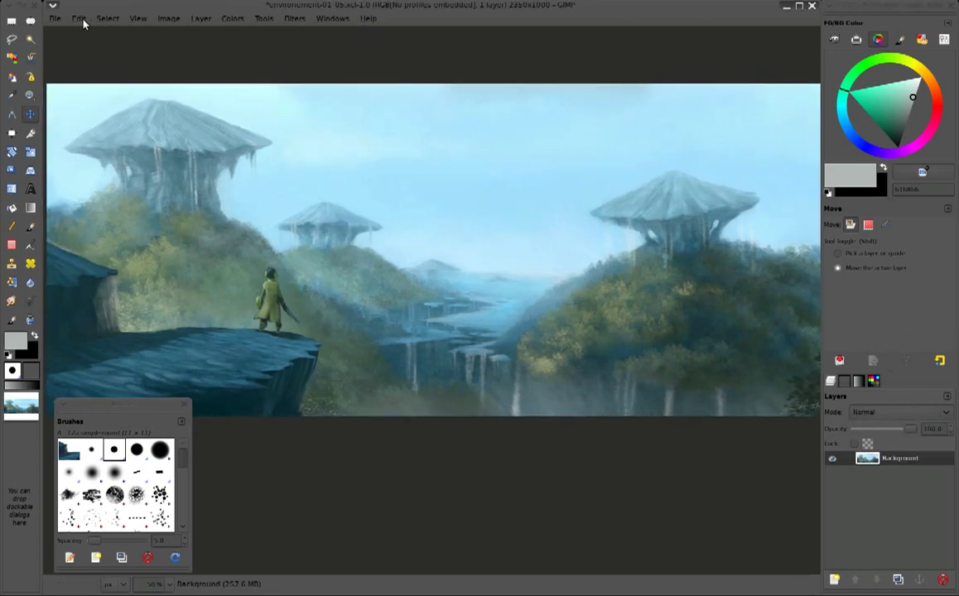
{"action": "left_click", "coordinate": [55, 18]}
Save As environement-01_final.xcf in the Desktop folder
{"action": "left_click", "coordinate": [78, 137]}
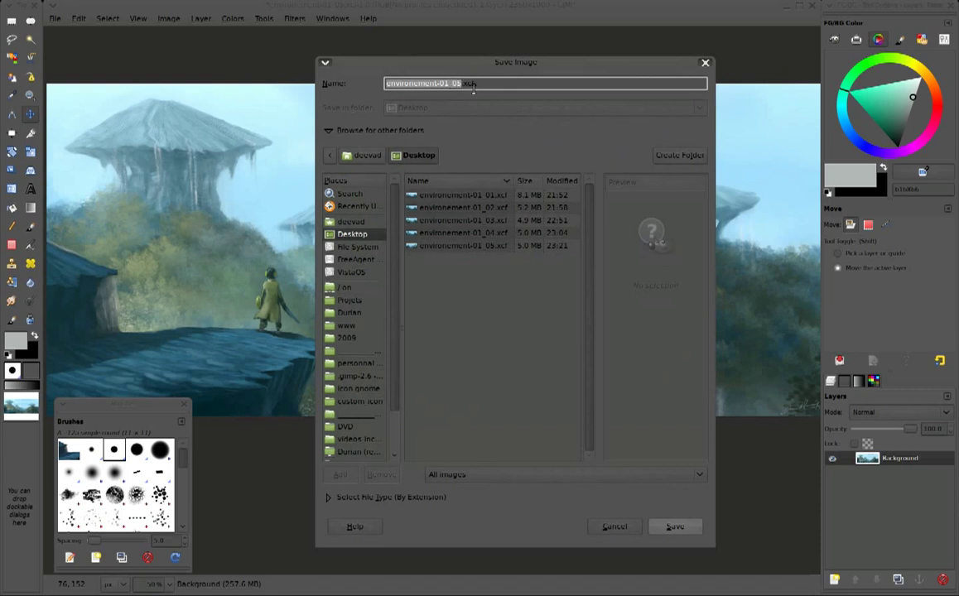
{"action": "key", "text": "BackSpace"}
{"action": "type", "text": "environe"}
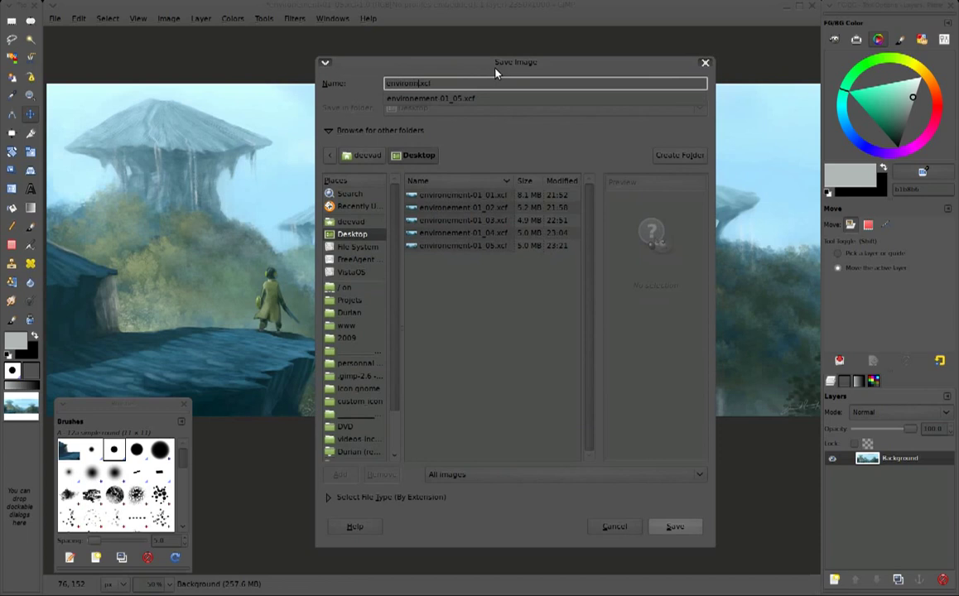
{"action": "type", "text": "ment"}
{"action": "key", "text": "Tab"}
{"action": "key", "text": "shift+Tab"}
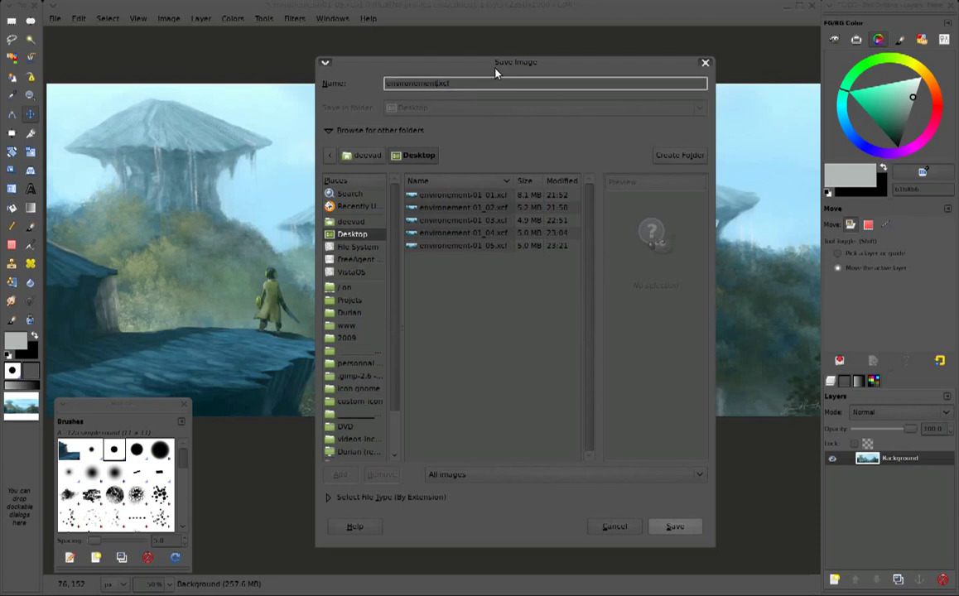
{"action": "type", "text": "-01"}
{"action": "type", "text": "_0"}
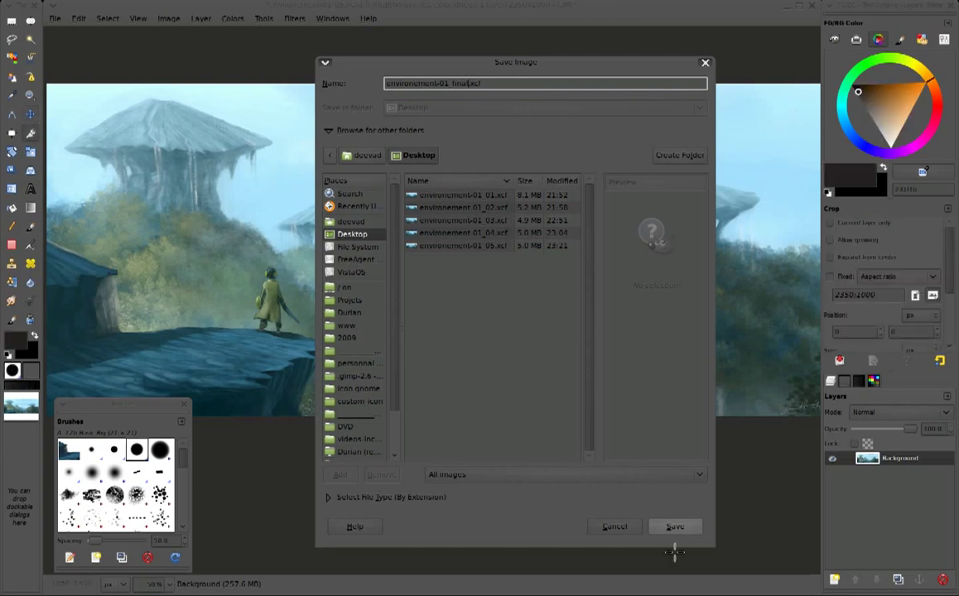
{"action": "left_click", "coordinate": [675, 527]}
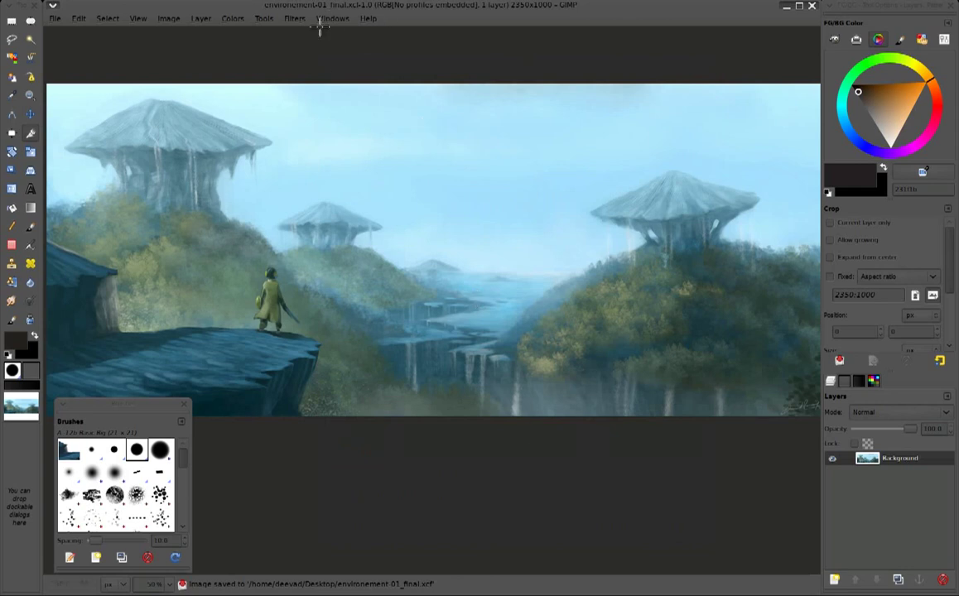
Zoom in on the cloaked figure and paint a short teal-grey stroke beside it with the mix brush
{"action": "scroll", "coordinate": [370, 145], "scroll_direction": "up", "scroll_amount": 1}
{"action": "scroll", "coordinate": [370, 147], "scroll_direction": "up", "scroll_amount": 1}
{"action": "mouse_move", "coordinate": [370, 149]}
{"action": "left_mouse_down"}
{"action": "mouse_move", "coordinate": [414, 214]}
{"action": "mouse_move", "coordinate": [595, 178]}
{"action": "left_mouse_up"}
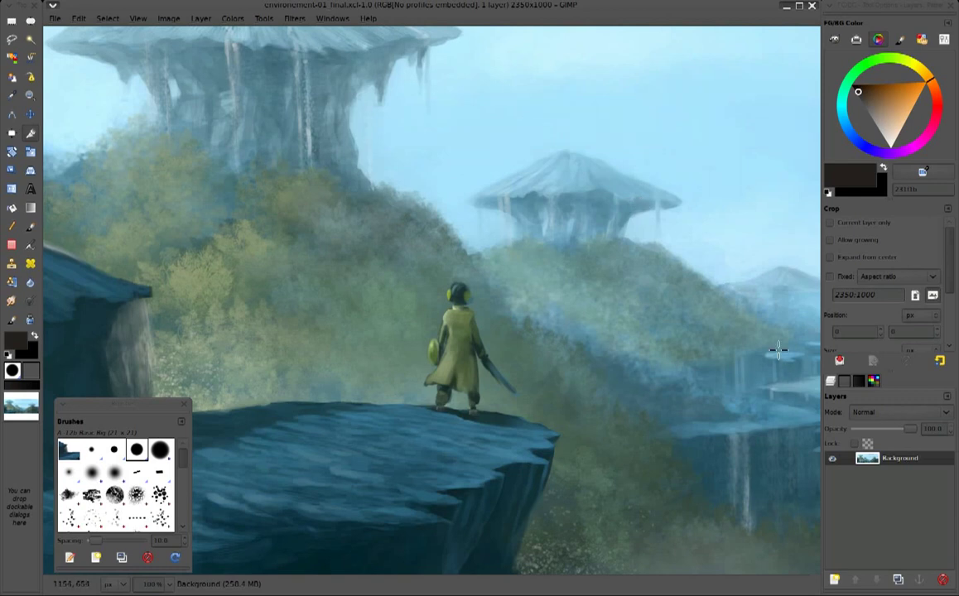
{"action": "left_click", "coordinate": [779, 350], "text": "ctrl"}
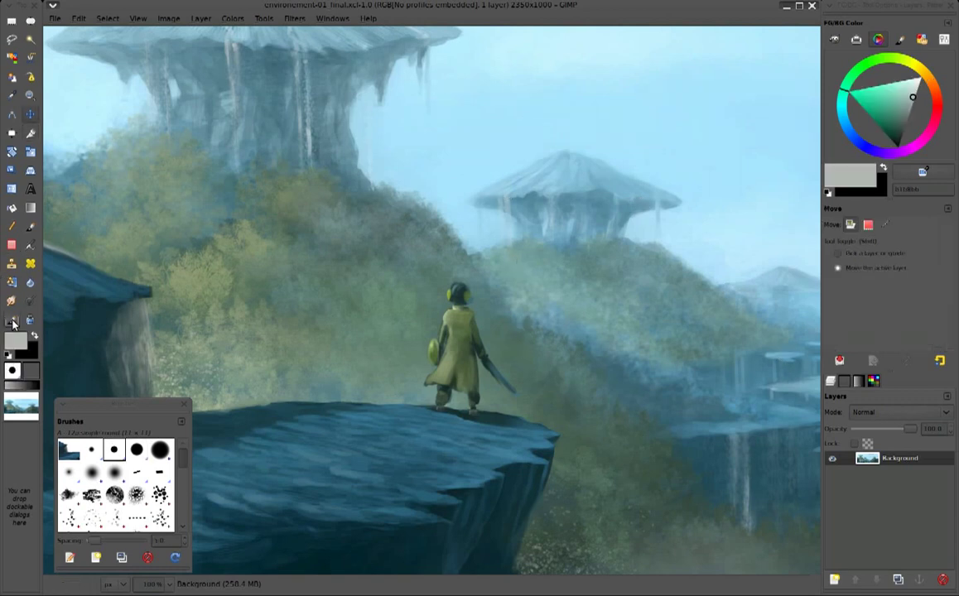
{"action": "key", "text": "p"}
{"action": "left_click", "coordinate": [414, 526], "text": "ctrl"}
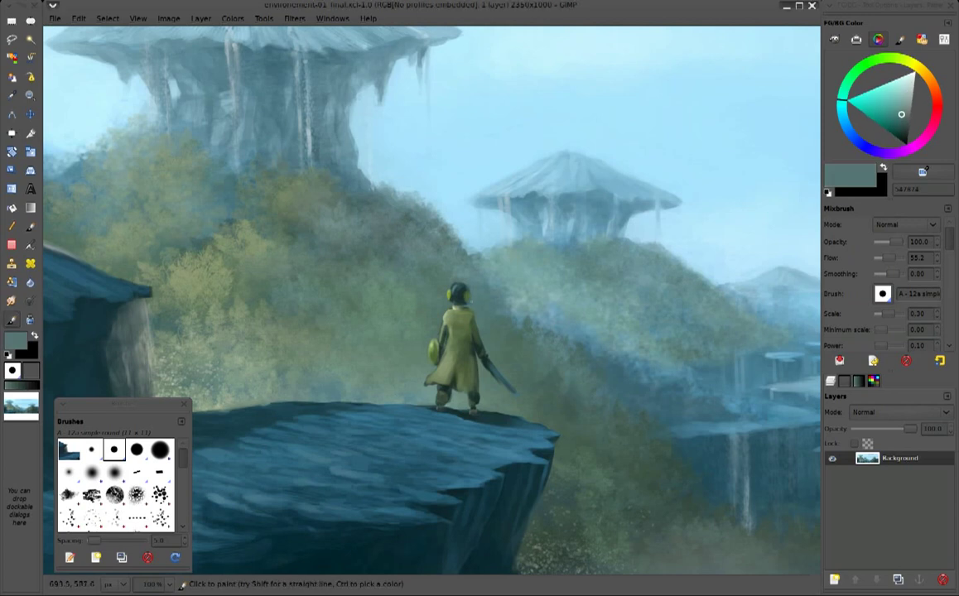
{"action": "left_click_drag", "start_coordinate": [242, 193], "coordinate": [272, 193]}
Paint a straight dark teal line along the figure's sword
{"action": "left_click", "coordinate": [451, 389], "text": "ctrl"}
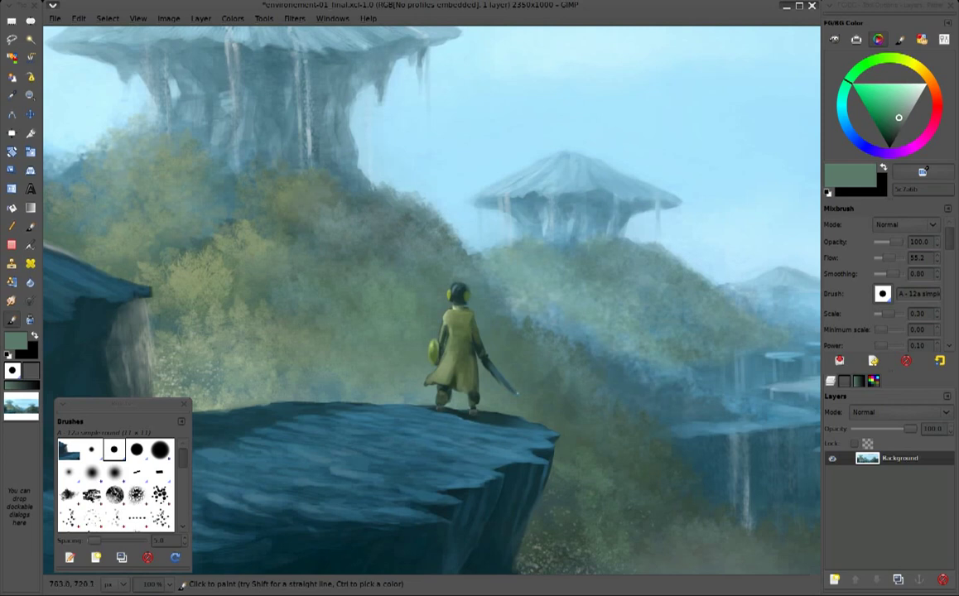
{"action": "left_click", "coordinate": [442, 332], "text": "ctrl"}
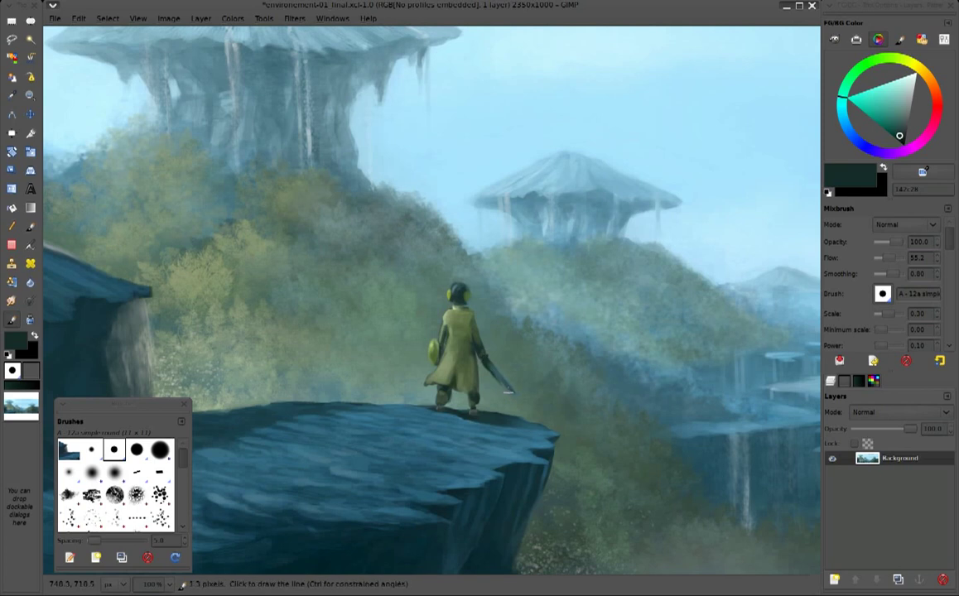
{"action": "left_click", "coordinate": [507, 391], "text": "shift"}
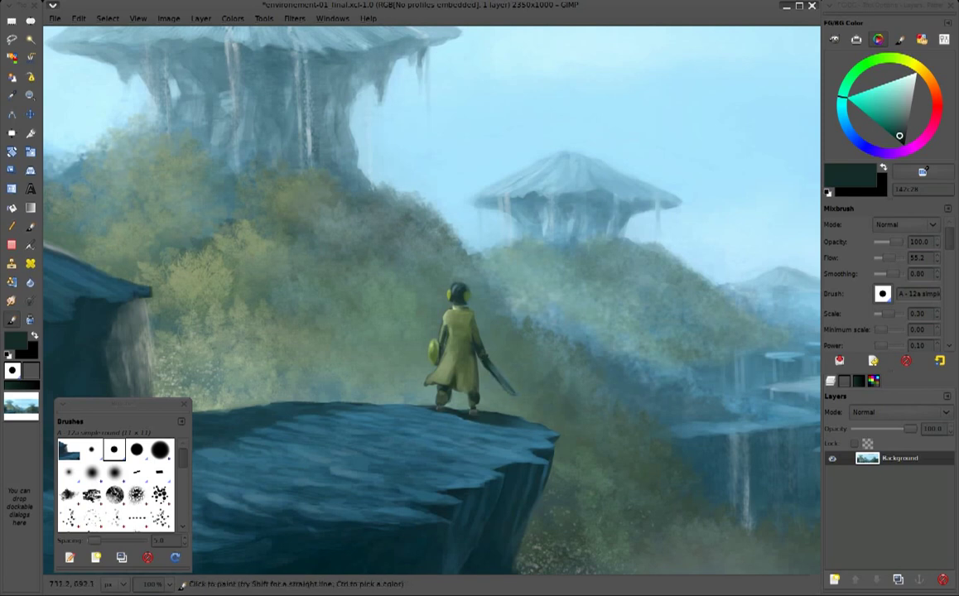
{"action": "left_click", "coordinate": [454, 335], "text": "ctrl"}
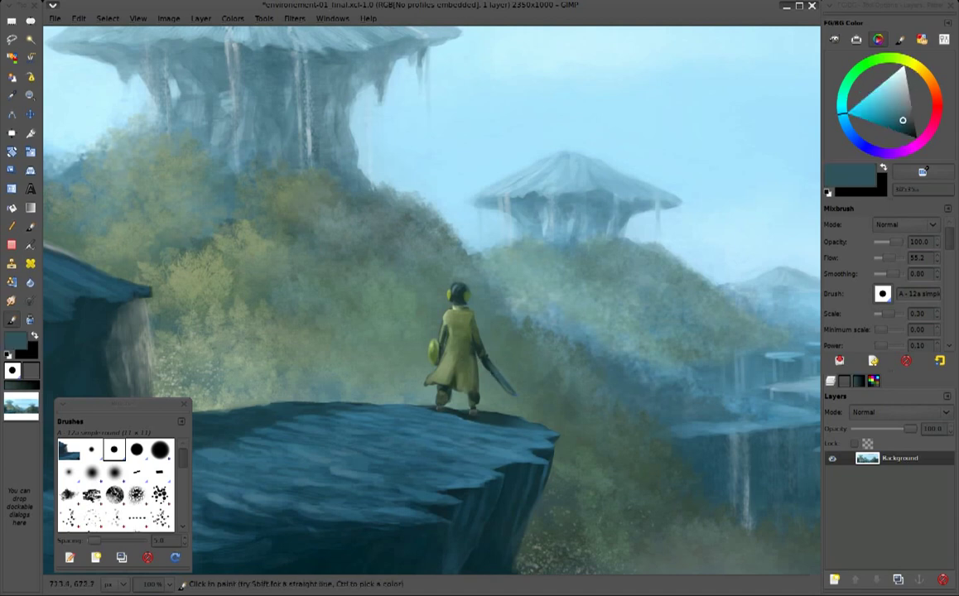
{"action": "left_click", "coordinate": [486, 362], "text": "shift"}
Sample blue-teal, olive, dark green and teal greens from the painting, ending on olive green
{"action": "left_click", "coordinate": [374, 457], "text": "ctrl"}
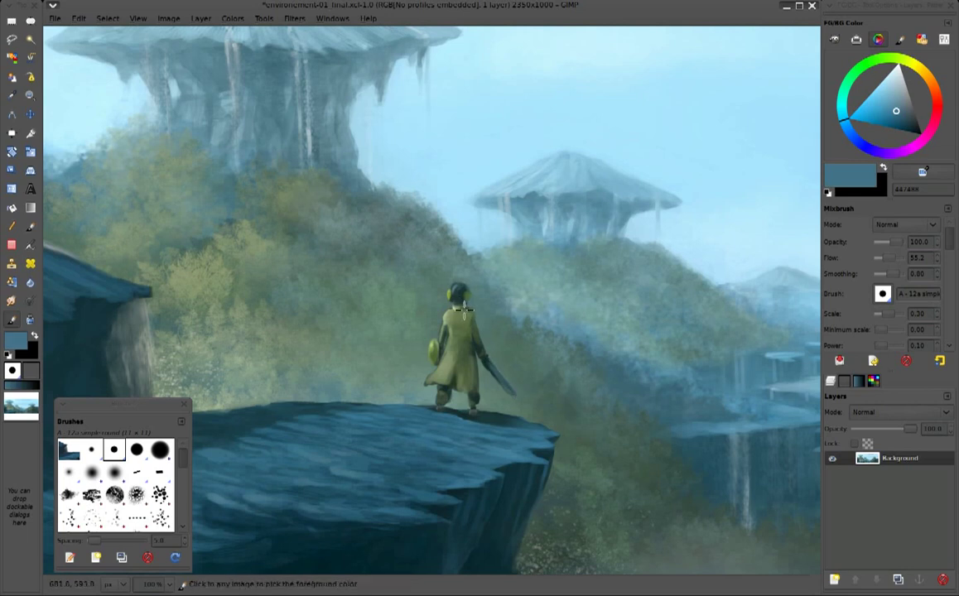
{"action": "left_click", "coordinate": [419, 281], "text": "ctrl"}
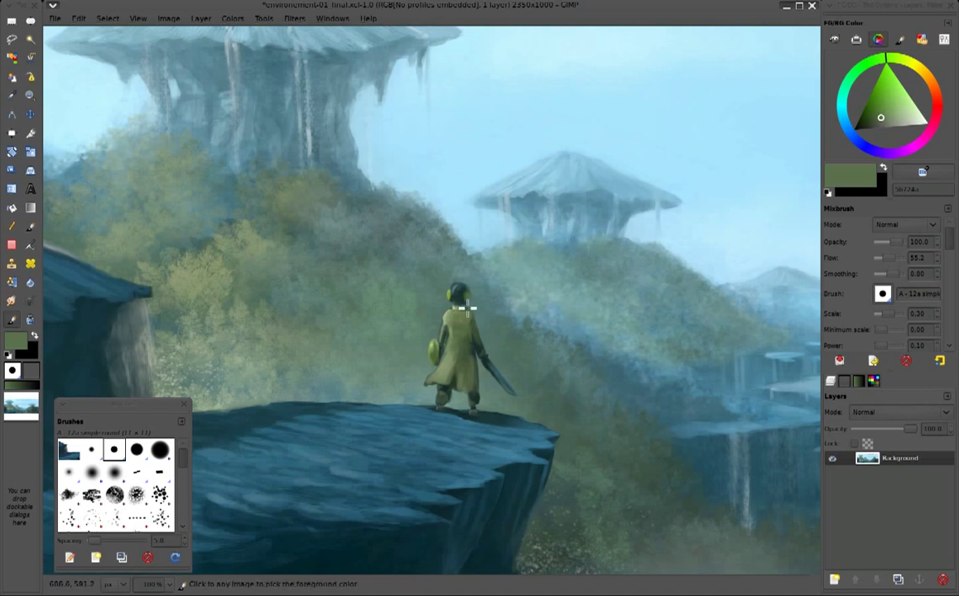
{"action": "left_click", "coordinate": [454, 280], "text": "ctrl"}
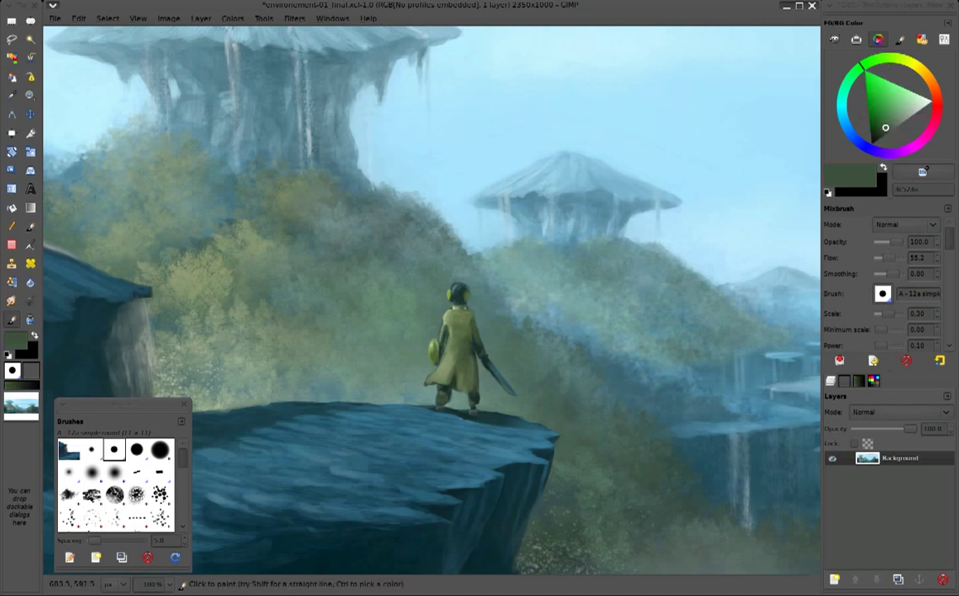
{"action": "left_click", "coordinate": [450, 281], "text": "ctrl"}
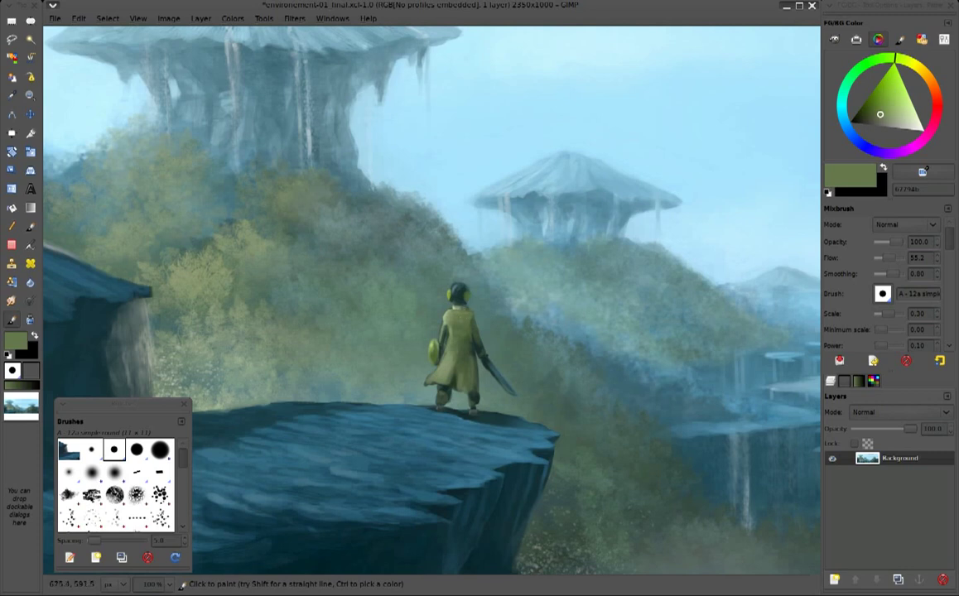
{"action": "left_click", "coordinate": [410, 281], "text": "ctrl"}
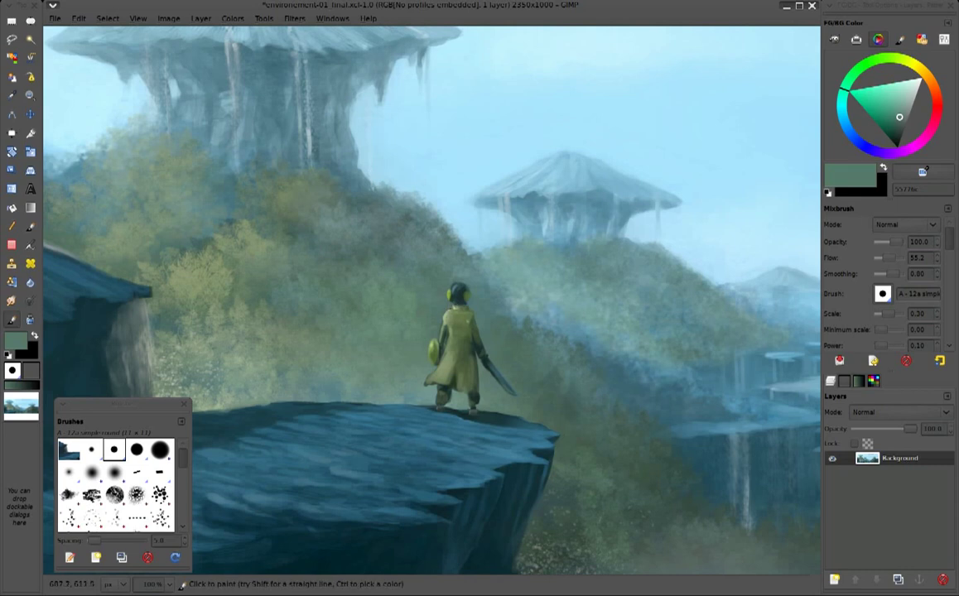
{"action": "left_click", "coordinate": [425, 288], "text": "ctrl"}
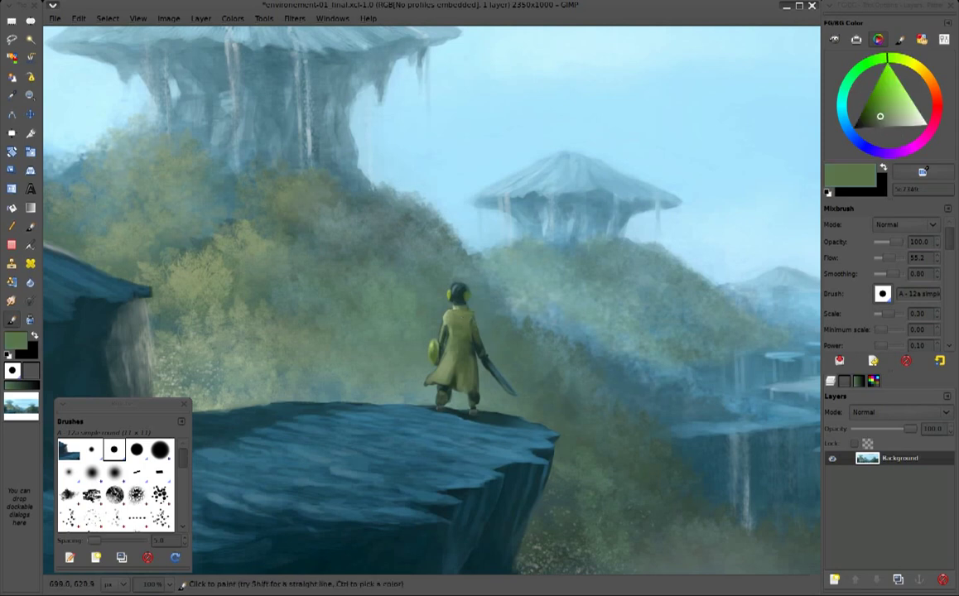
Zoom out and pan around to review the whole painting
{"action": "key", "text": "minus"}
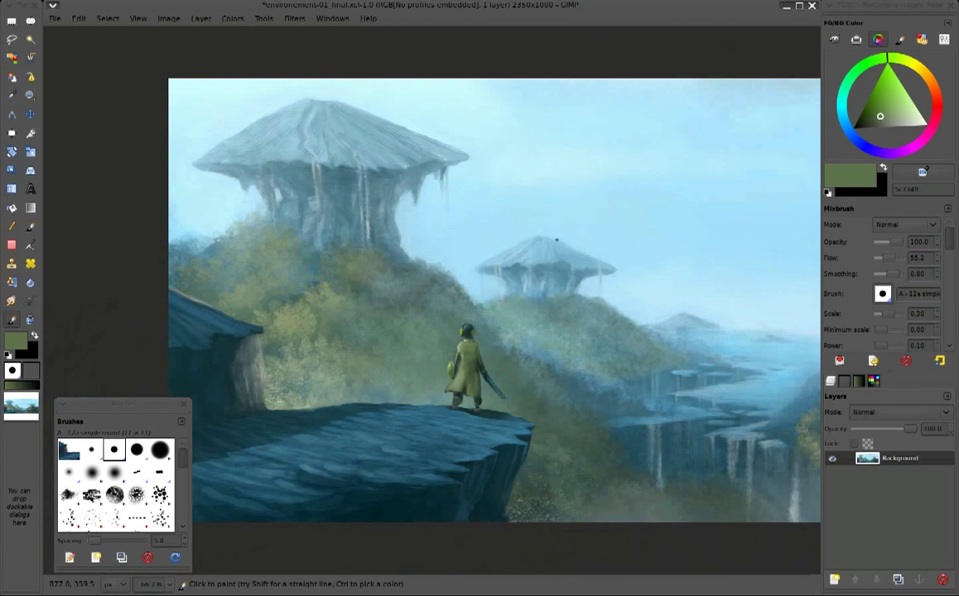
{"action": "key", "text": "minus"}
{"action": "scroll", "coordinate": [386, 208], "scroll_direction": "right", "scroll_amount": 5}
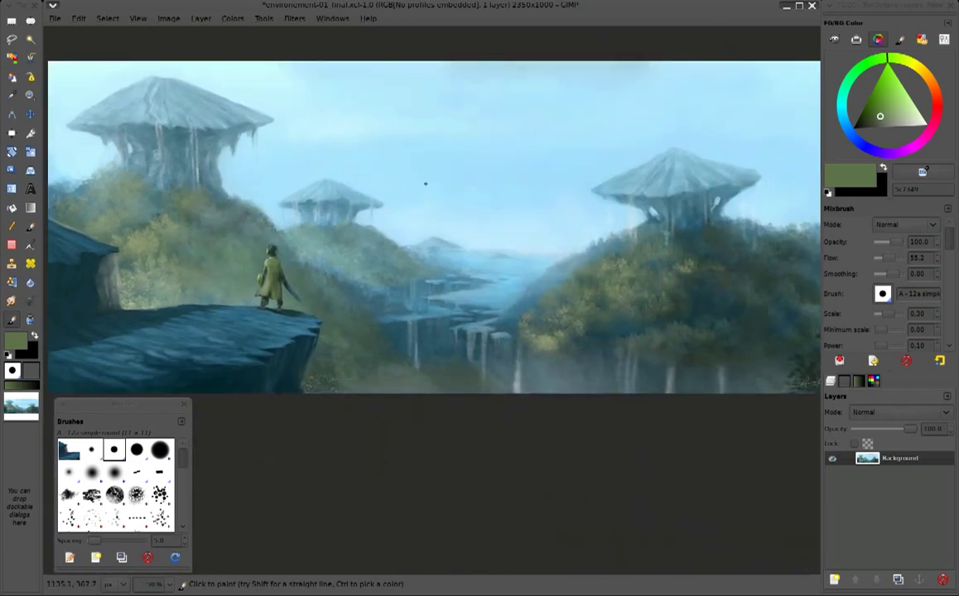
{"action": "scroll", "coordinate": [381, 176], "scroll_direction": "left", "scroll_amount": 2}
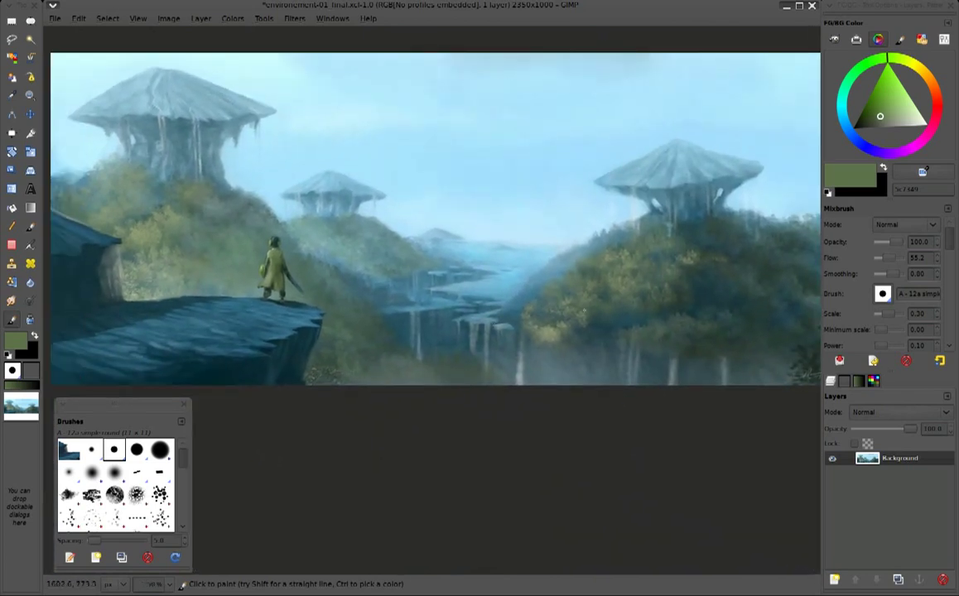
{"action": "scroll", "coordinate": [601, 366], "scroll_direction": "up", "scroll_amount": 1}
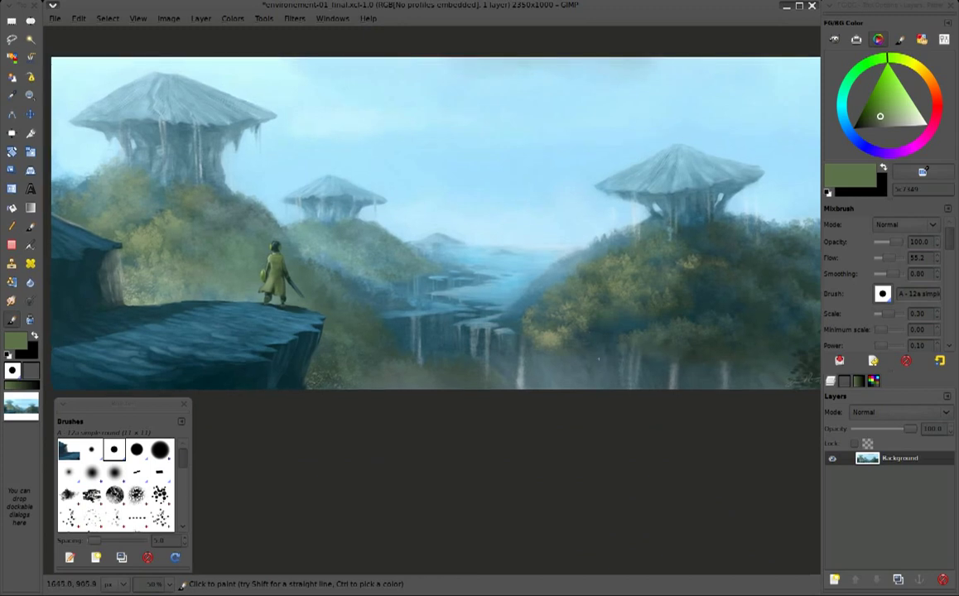
{"action": "key", "text": "plus"}
{"action": "key", "text": "plus"}
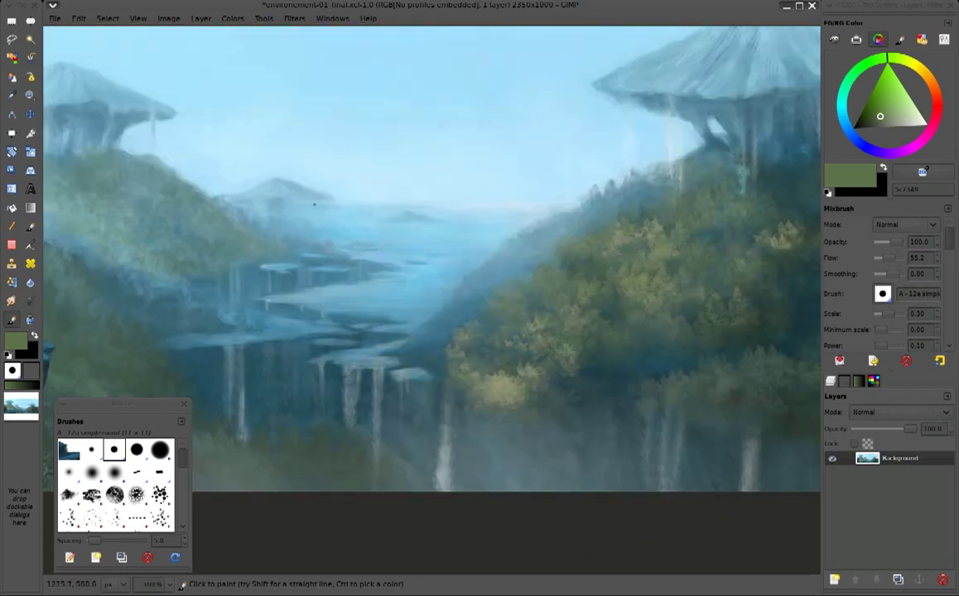
{"action": "scroll", "coordinate": [469, 186], "scroll_direction": "left", "scroll_amount": 5}
{"action": "scroll", "coordinate": [469, 186], "scroll_direction": "up", "scroll_amount": 3}
{"action": "scroll", "coordinate": [513, 215], "scroll_direction": "left", "scroll_amount": 5}
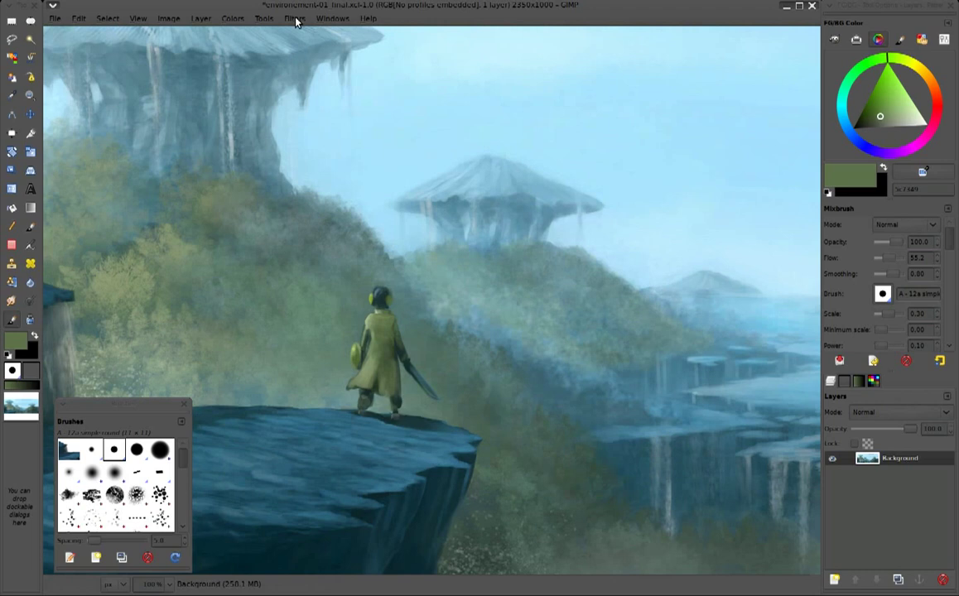
Apply the Sharpen filter to the painting with sharpness 43
{"action": "left_click", "coordinate": [296, 20]}
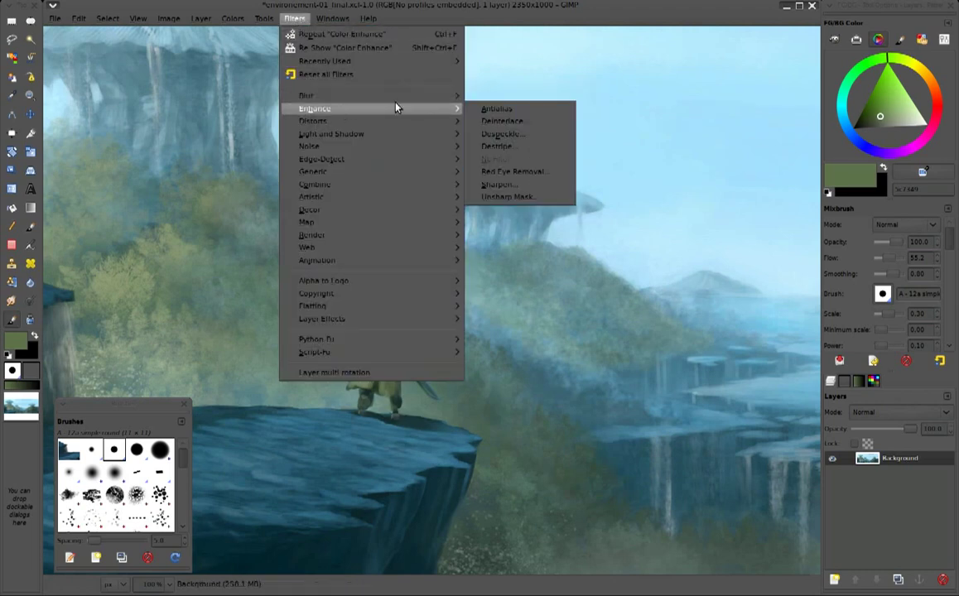
{"action": "left_click", "coordinate": [500, 184]}
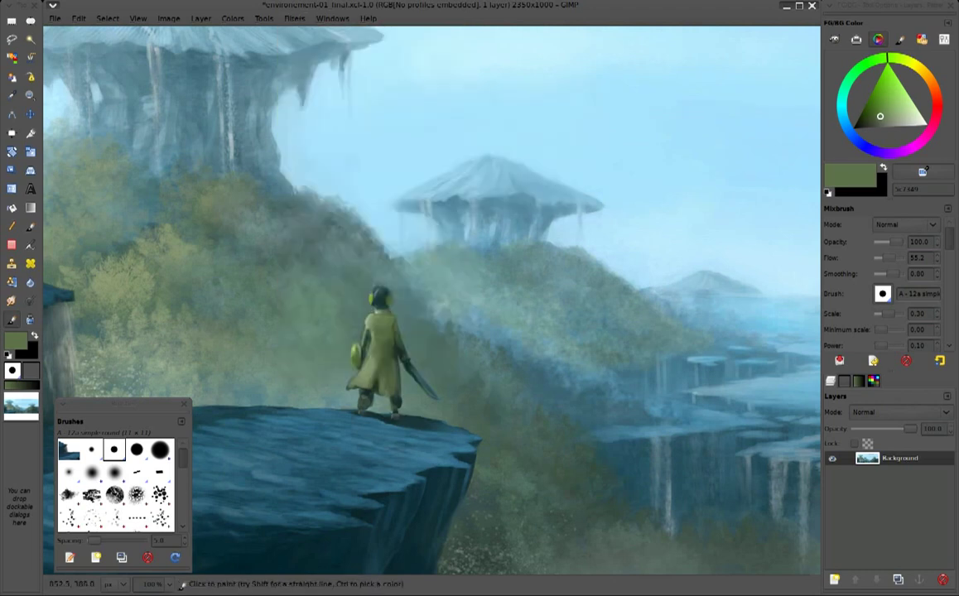
{"action": "mouse_move", "coordinate": [461, 199]}
{"action": "left_mouse_down"}
{"action": "mouse_move", "coordinate": [406, 161]}
{"action": "mouse_move", "coordinate": [400, 206]}
{"action": "left_mouse_up"}
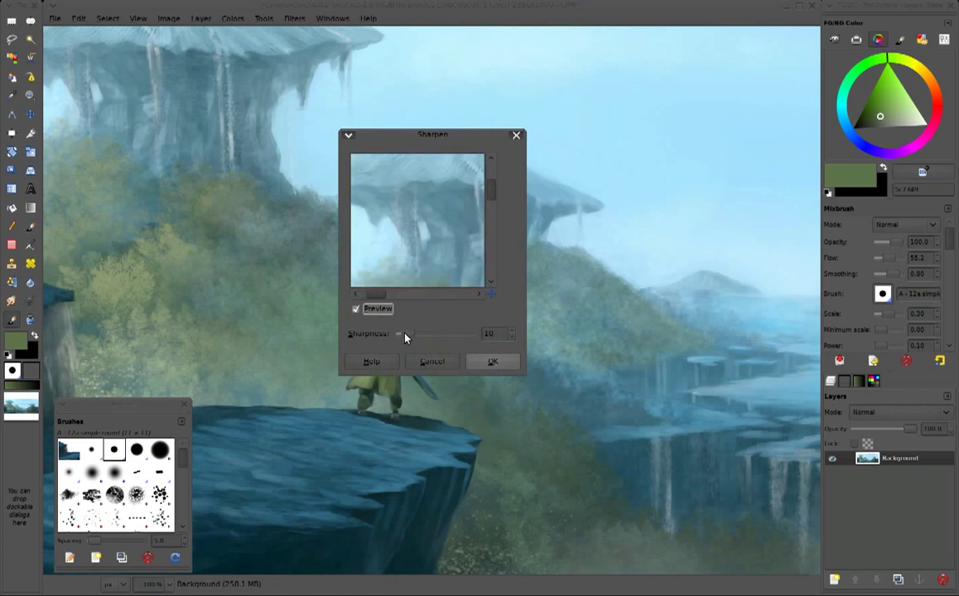
{"action": "left_click_drag", "start_coordinate": [405, 337], "coordinate": [428, 308]}
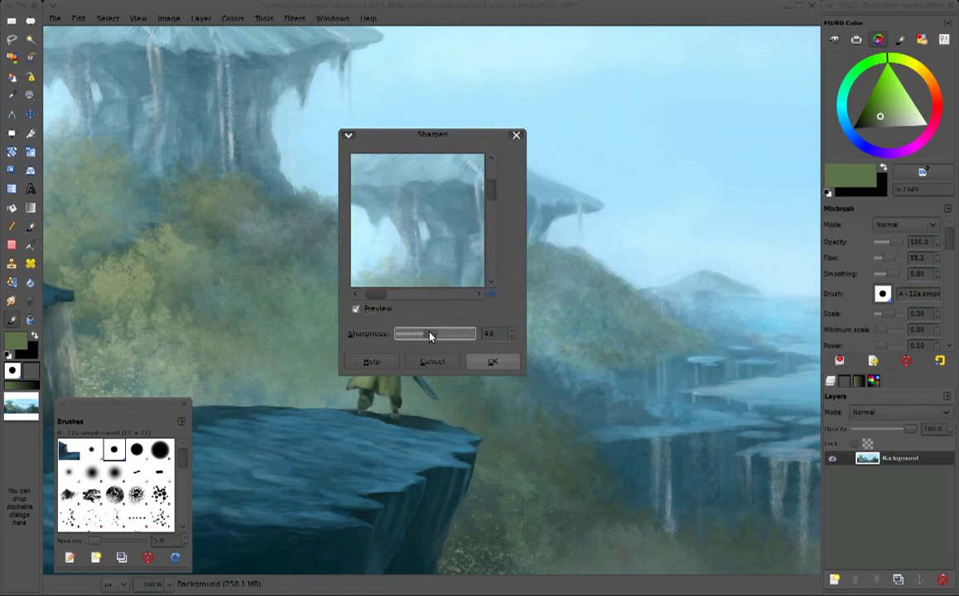
{"action": "left_click_drag", "start_coordinate": [396, 233], "coordinate": [443, 232]}
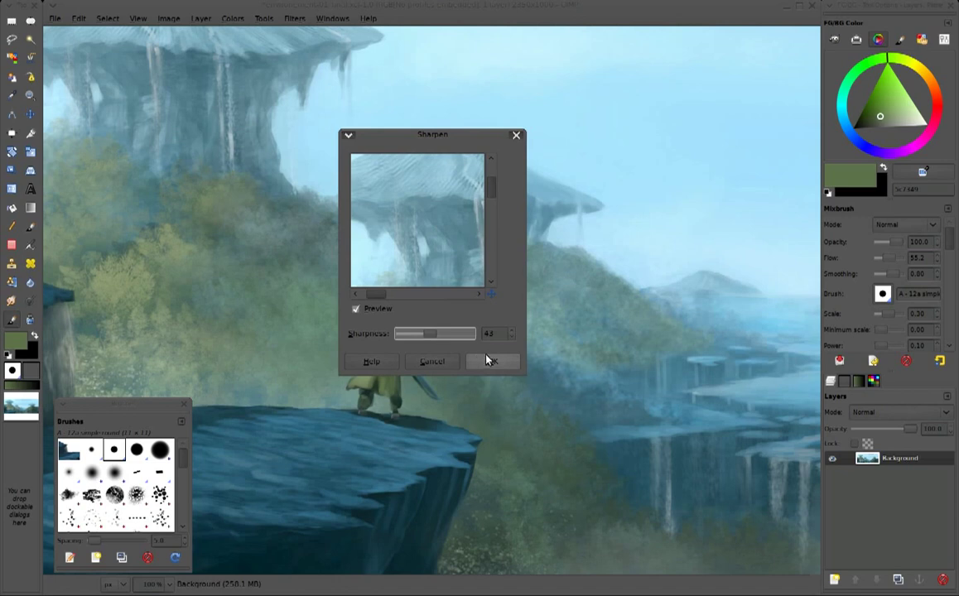
{"action": "left_click", "coordinate": [492, 361]}
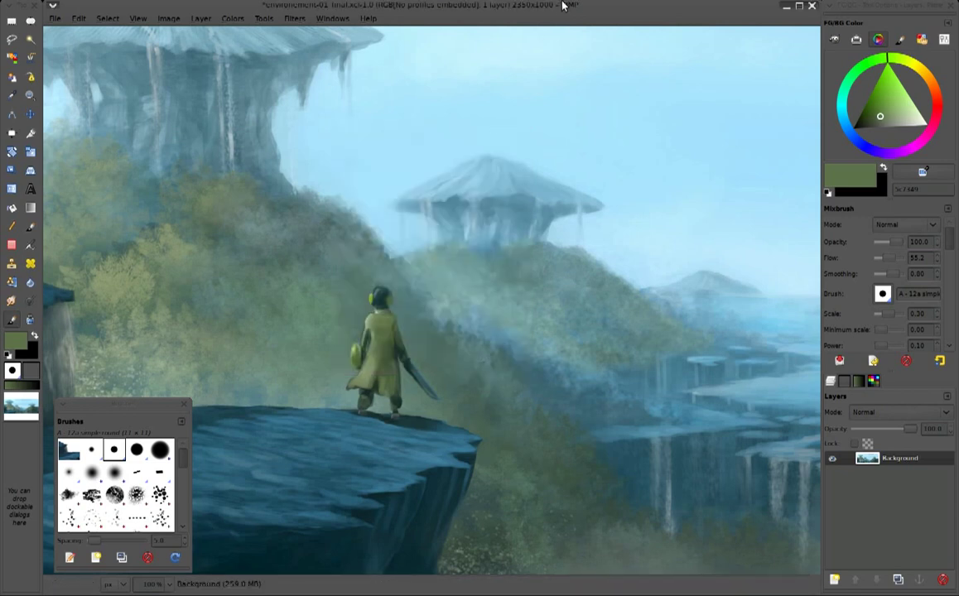
Display the painting full screen with toolbox and docks hidden, zoomed out to fit
{"action": "scroll", "coordinate": [561, 279], "scroll_direction": "down", "scroll_amount": 2}
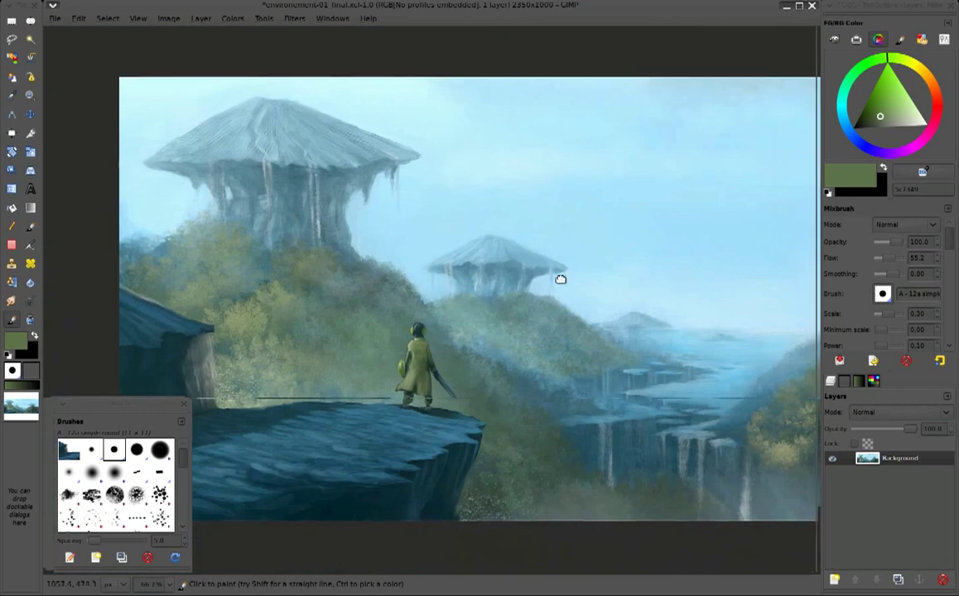
{"action": "scroll", "coordinate": [544, 275], "scroll_direction": "up", "scroll_amount": 2}
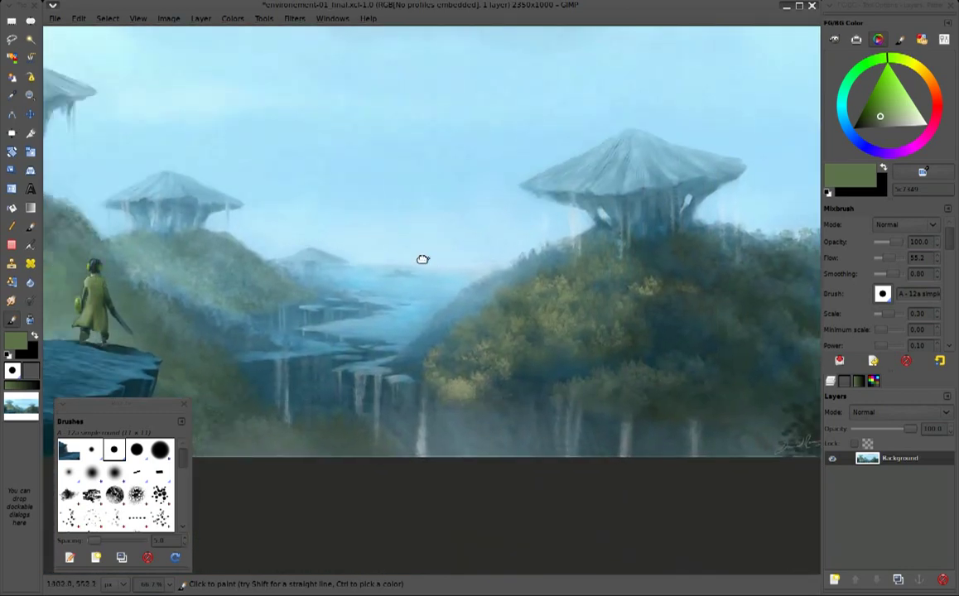
{"action": "left_click_drag", "start_coordinate": [544, 275], "coordinate": [468, 268]}
{"action": "left_click_drag", "start_coordinate": [450, 322], "coordinate": [500, 334]}
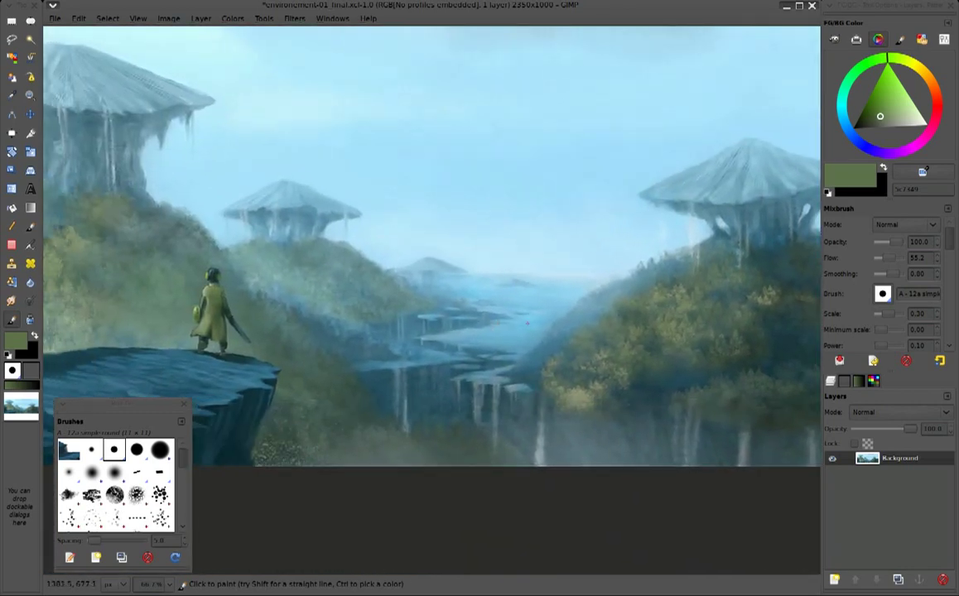
{"action": "key", "text": "F11"}
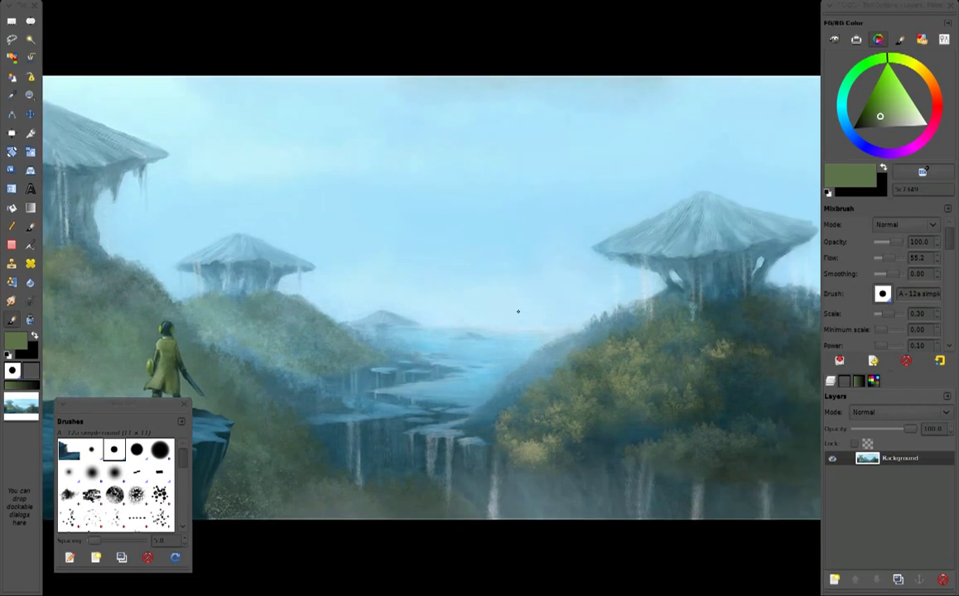
{"action": "key", "text": "Tab"}
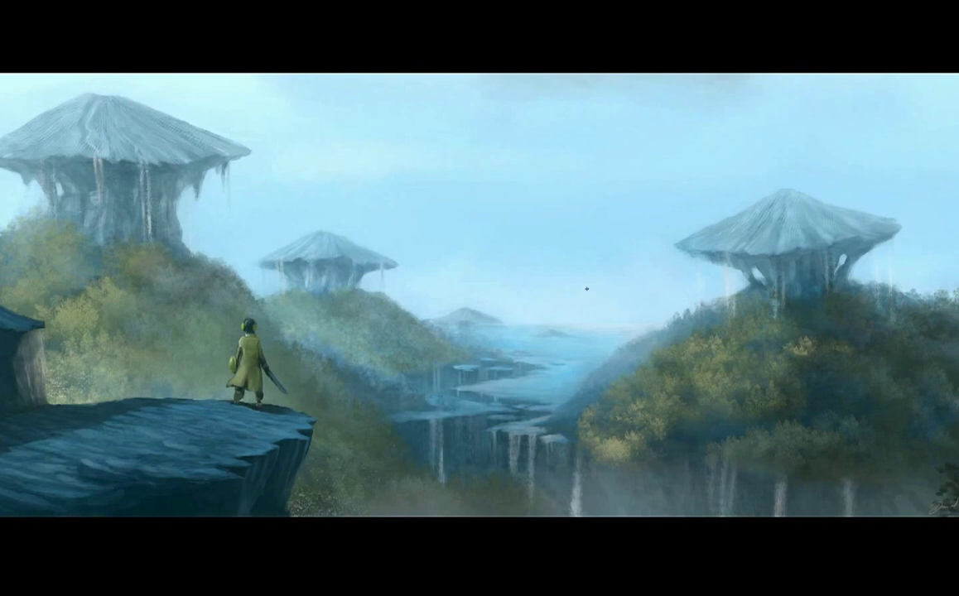
{"action": "key", "text": "ctrl+minus"}
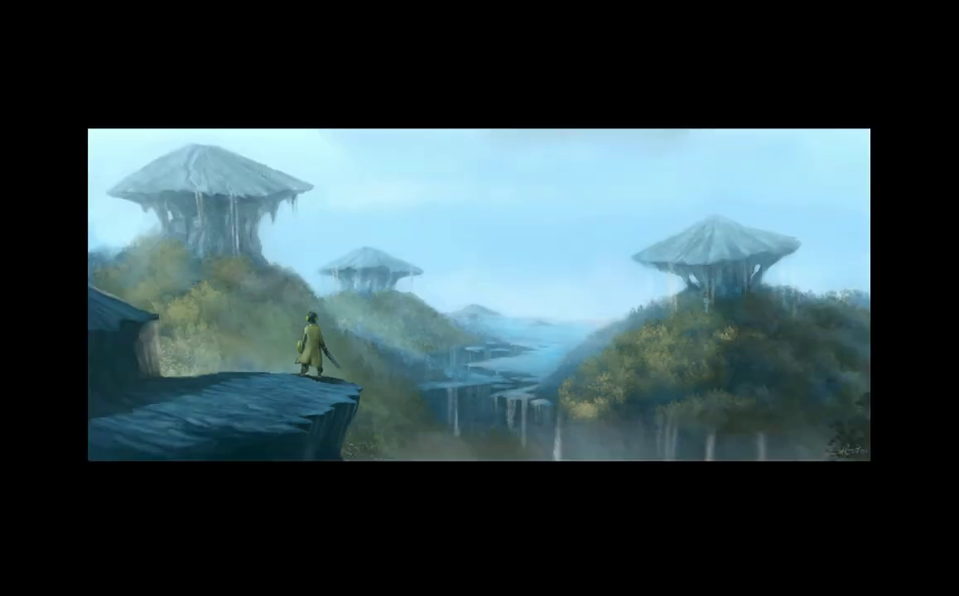